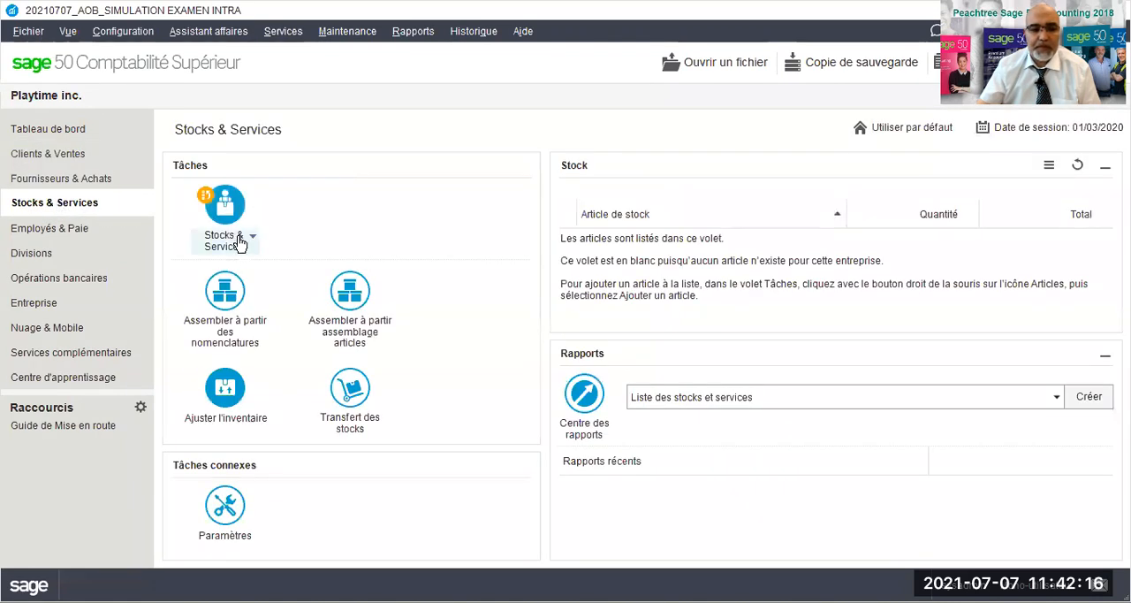
- Start a new inventory item record with the item number RES123
left_click(241, 243)
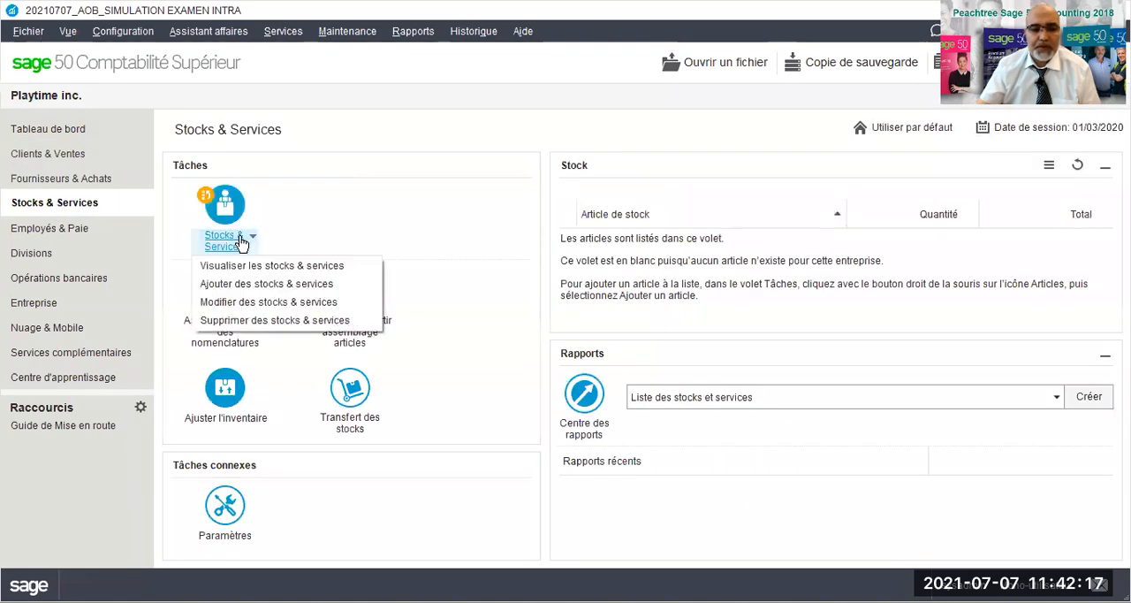
left_click(243, 289)
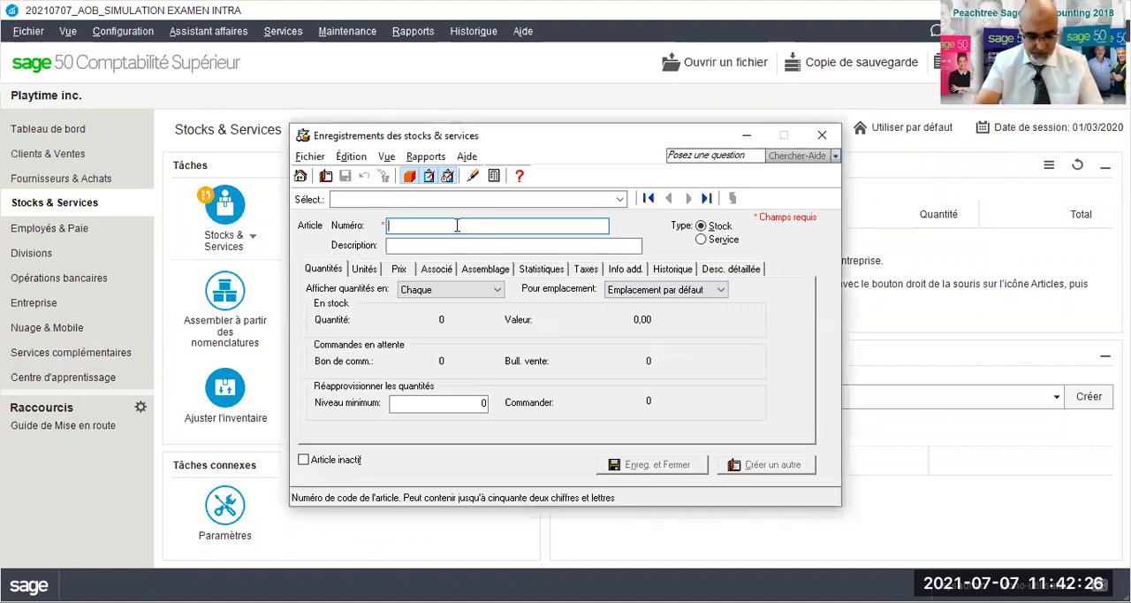
type("Ro")
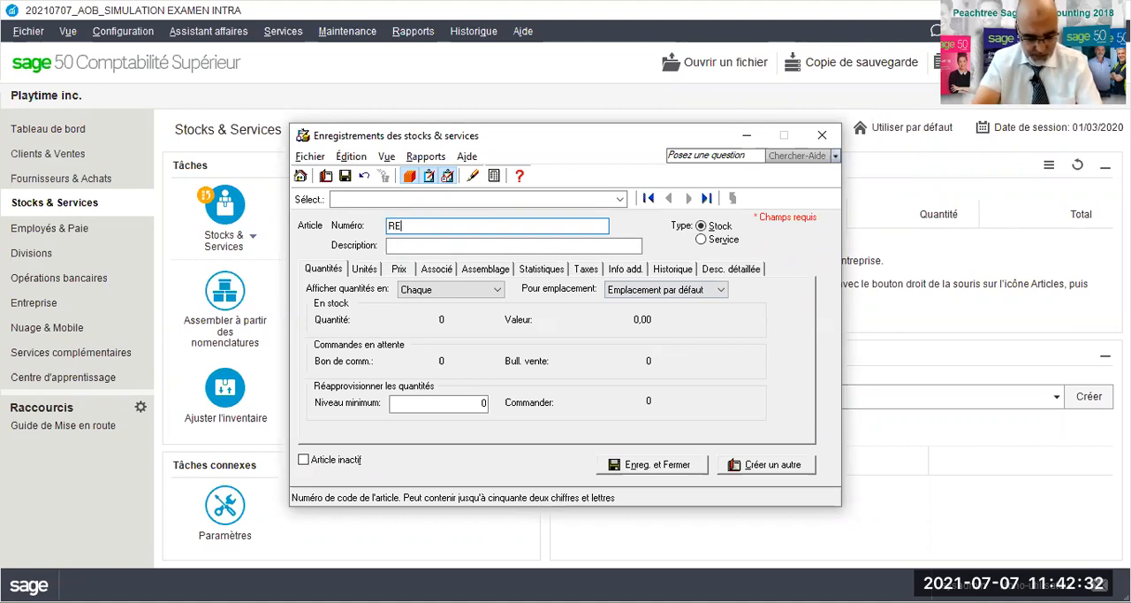
type("S123")
key("Tab")
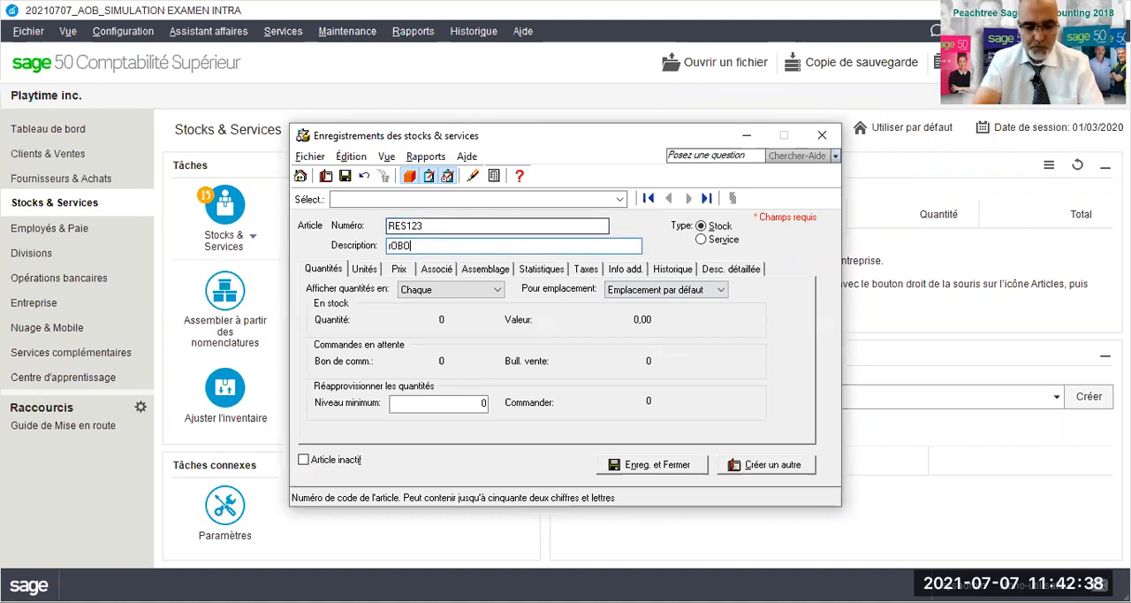
- Enter "Robot éducatif solaire" as the description of the new stock item
type("rOBOT 2DUCATIF SOLAIRE")
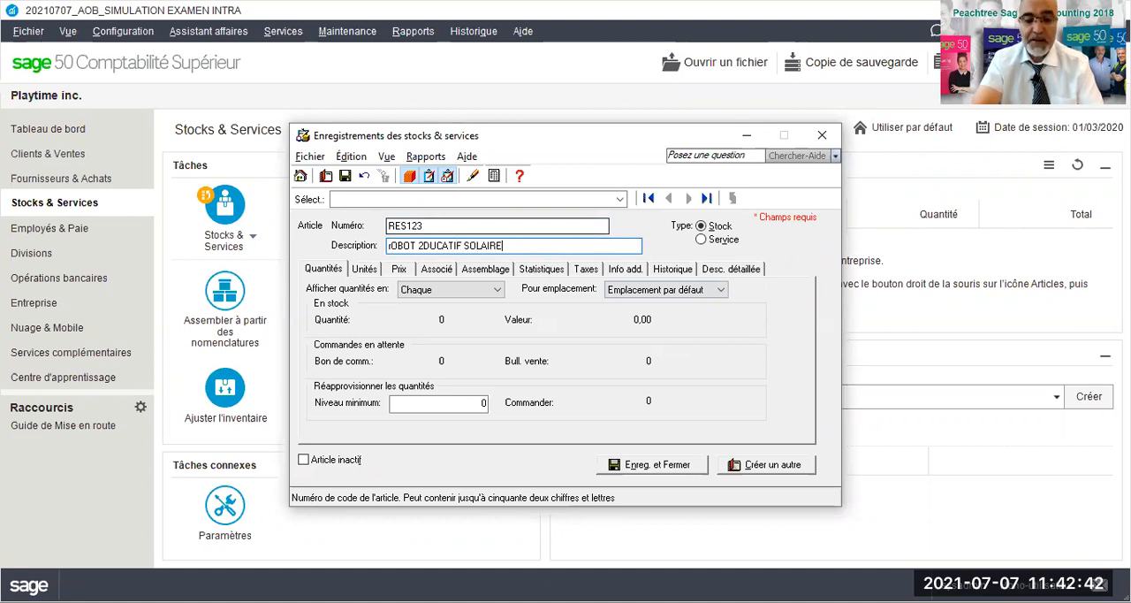
key("BackSpace")
key("BackSpace")
key("BackSpace")
key("BackSpace")
key("BackSpace")
key("BackSpace")
key("BackSpace")
key("BackSpace")
key("BackSpace")
key("BackSpace")
key("BackSpace")
key("BackSpace")
key("BackSpace")
key("BackSpace")
key("BackSpace")
key("BackSpace")
key("BackSpace")
key("BackSpace")
key("BackSpace")
key("BackSpace")
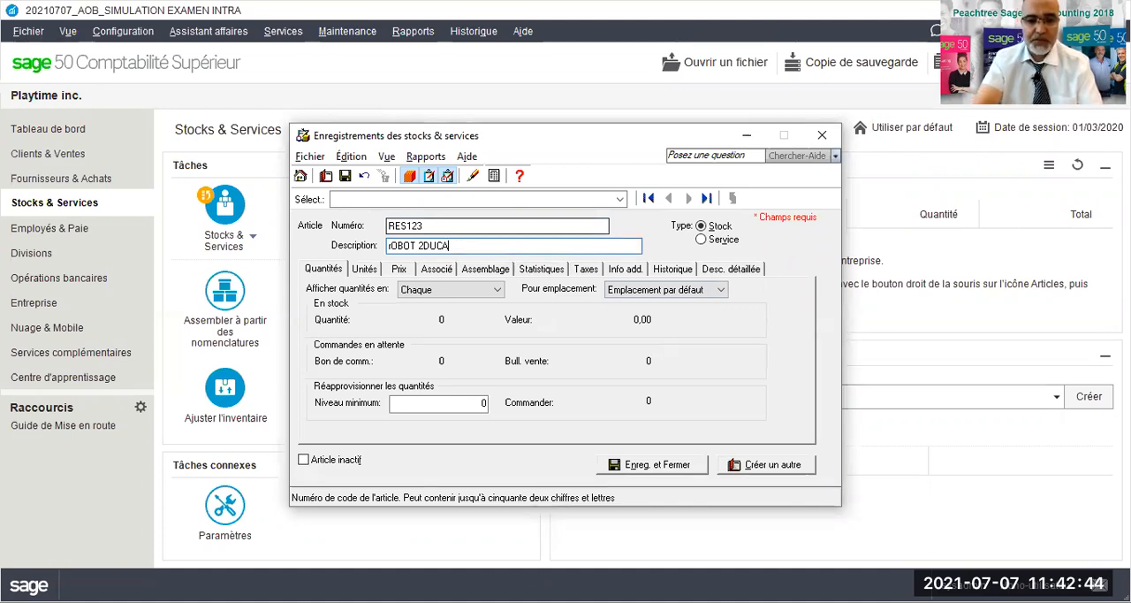
type("Robo")
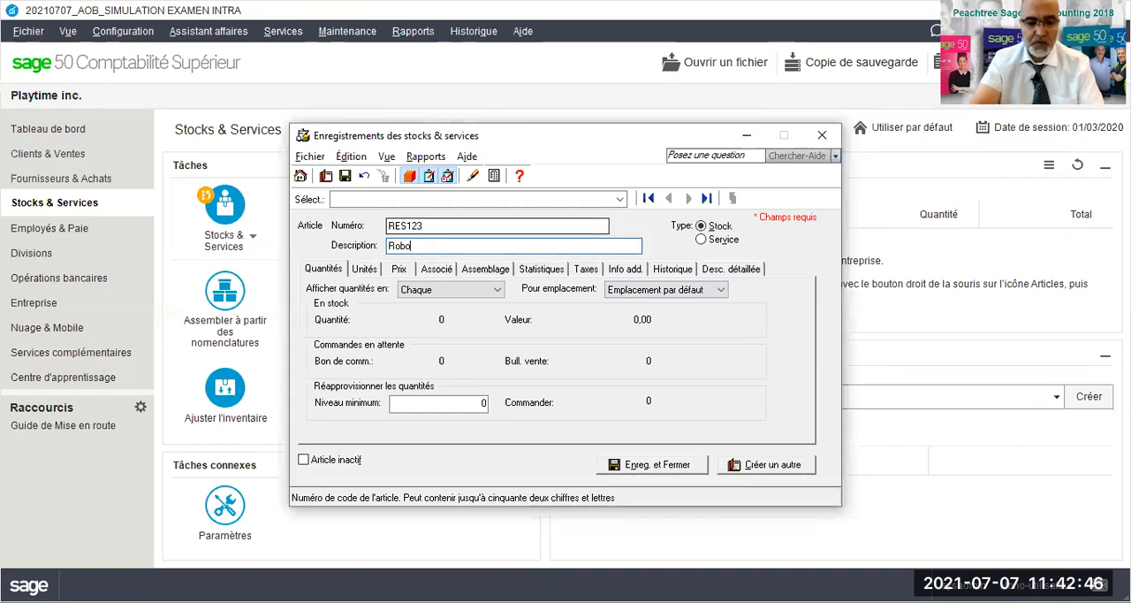
type("t éducati")
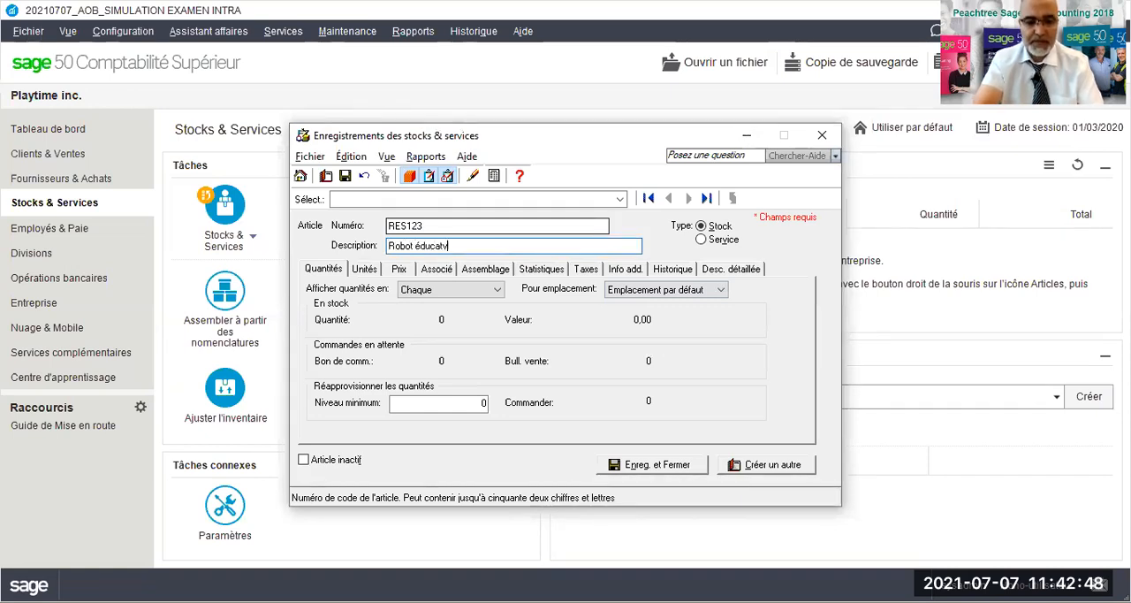
type("f solaire")
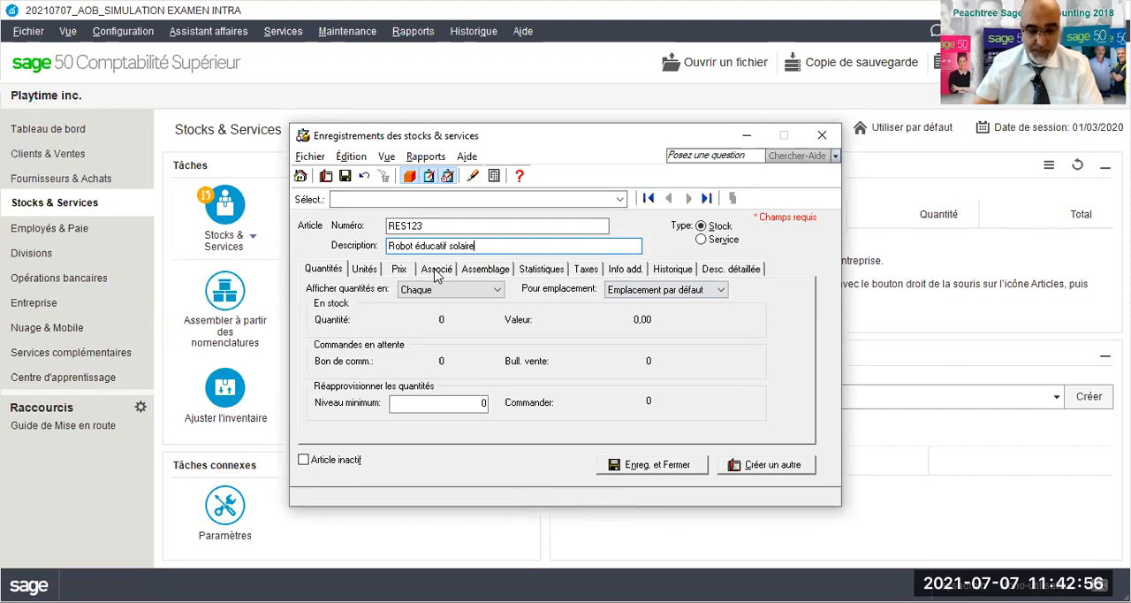
- Examine the linked account assignments (Actif, Produits, CMV, Écart) of item RES123
left_click(409, 402)
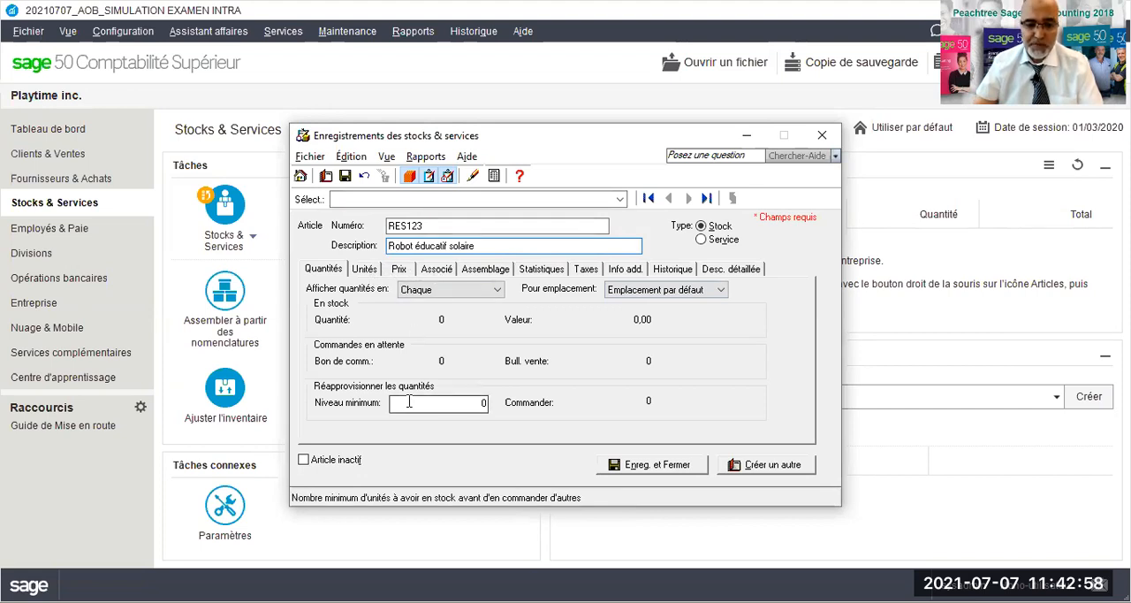
left_click(428, 402)
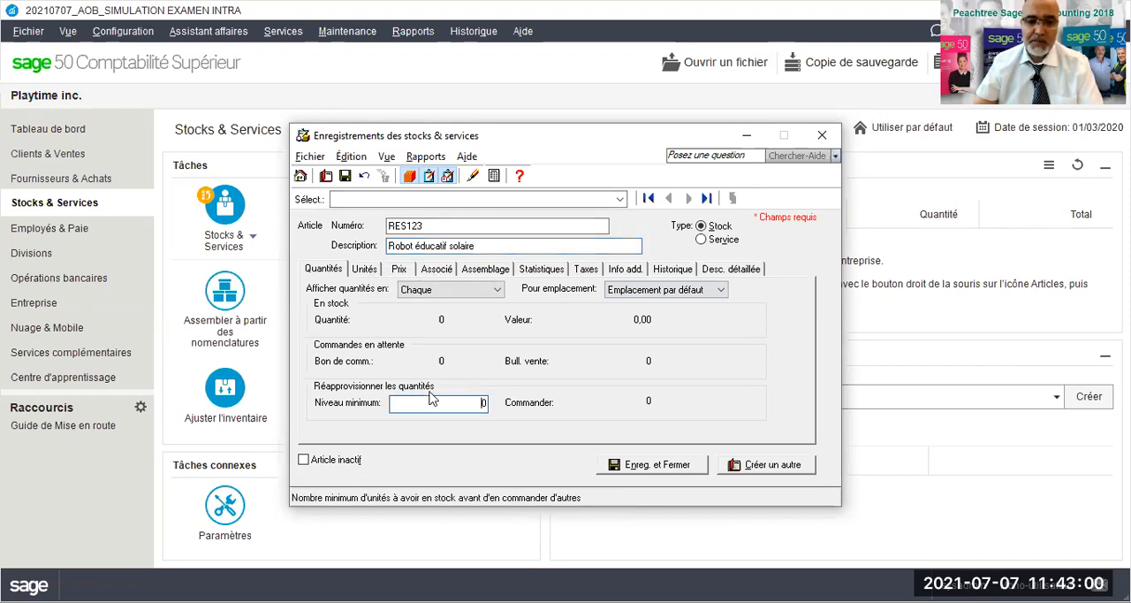
left_click(435, 270)
left_click(440, 299)
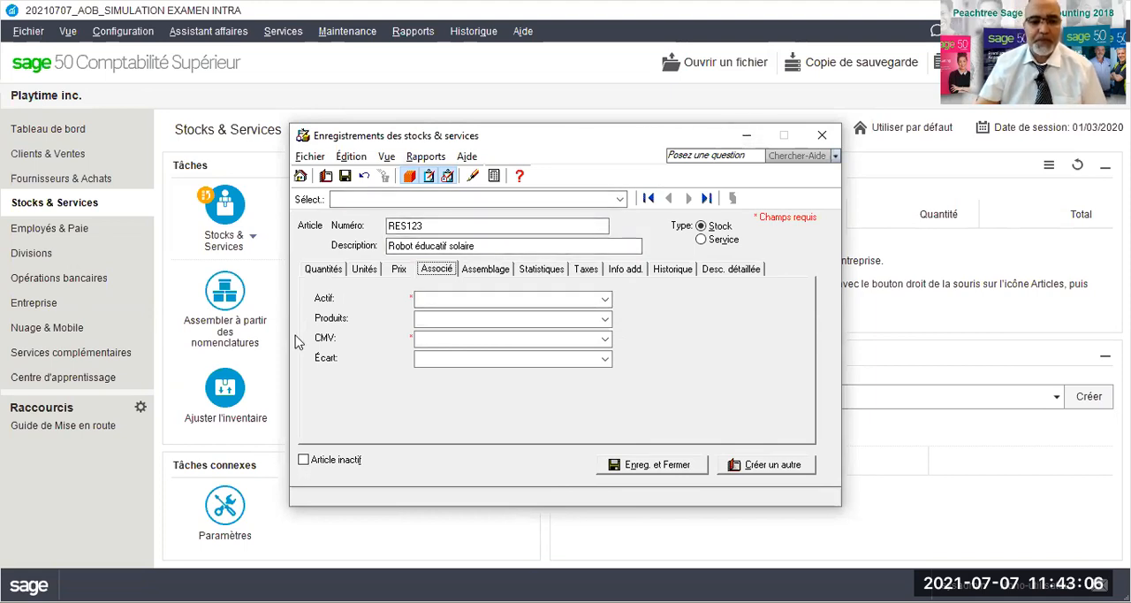
left_click(227, 509)
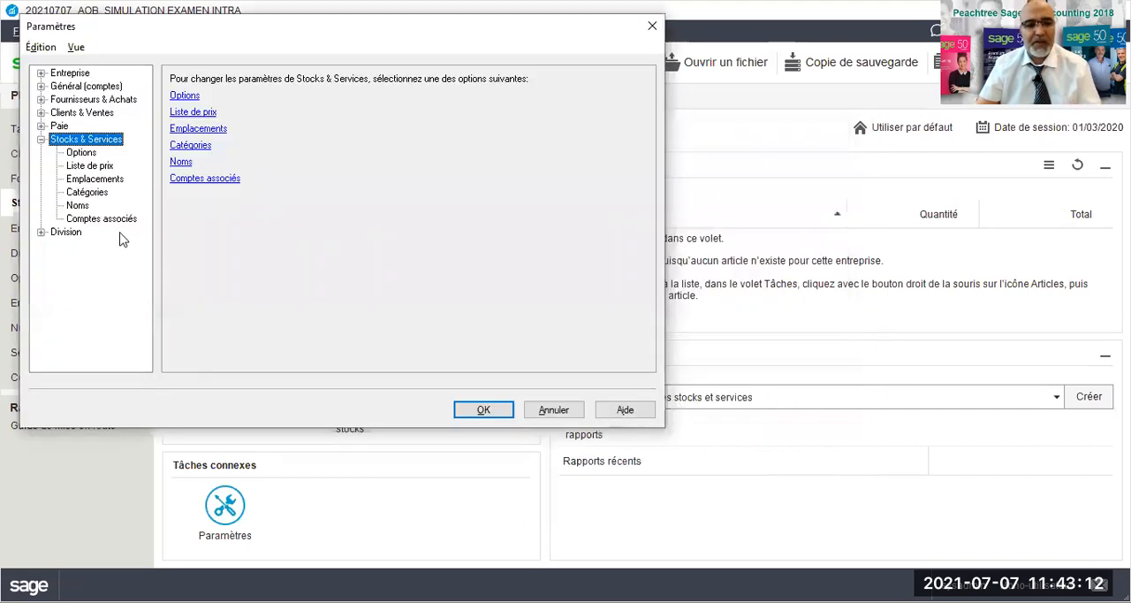
left_click(40, 74)
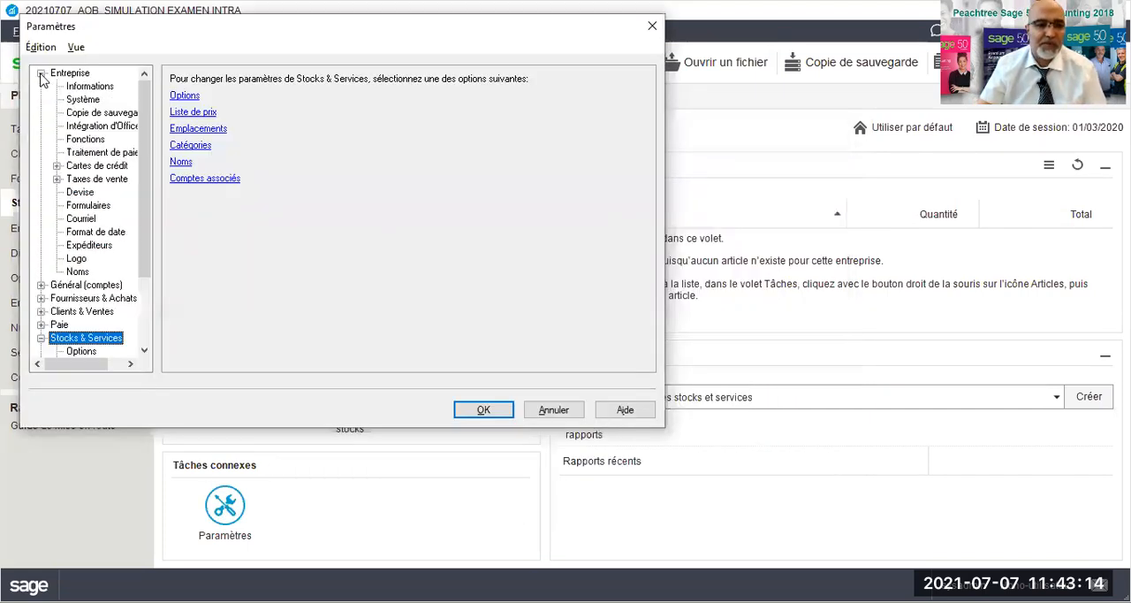
left_click(41, 74)
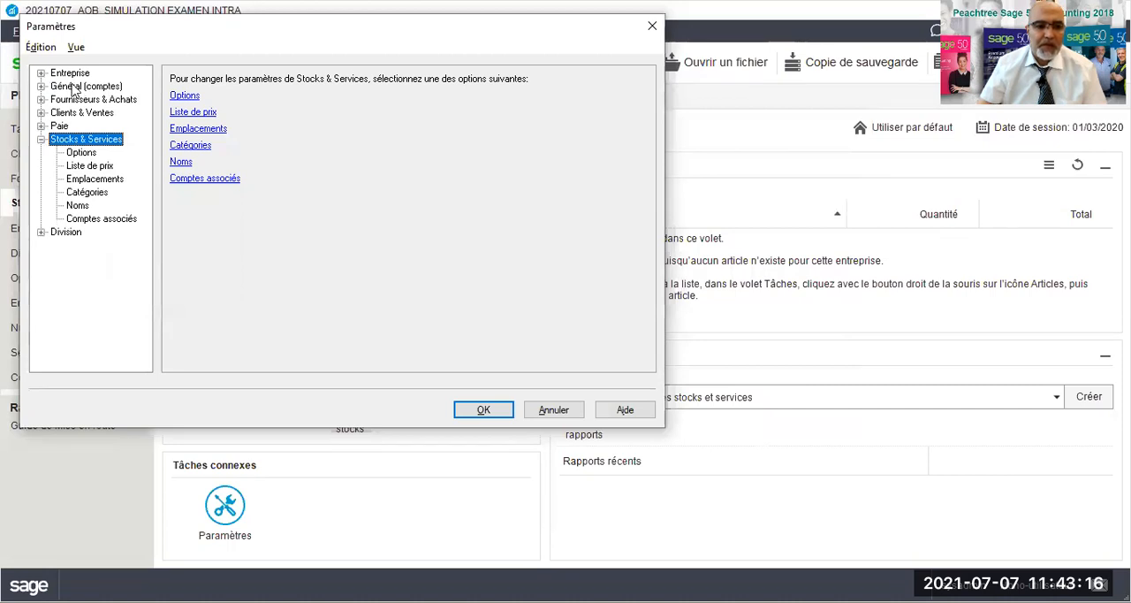
left_click(557, 411)
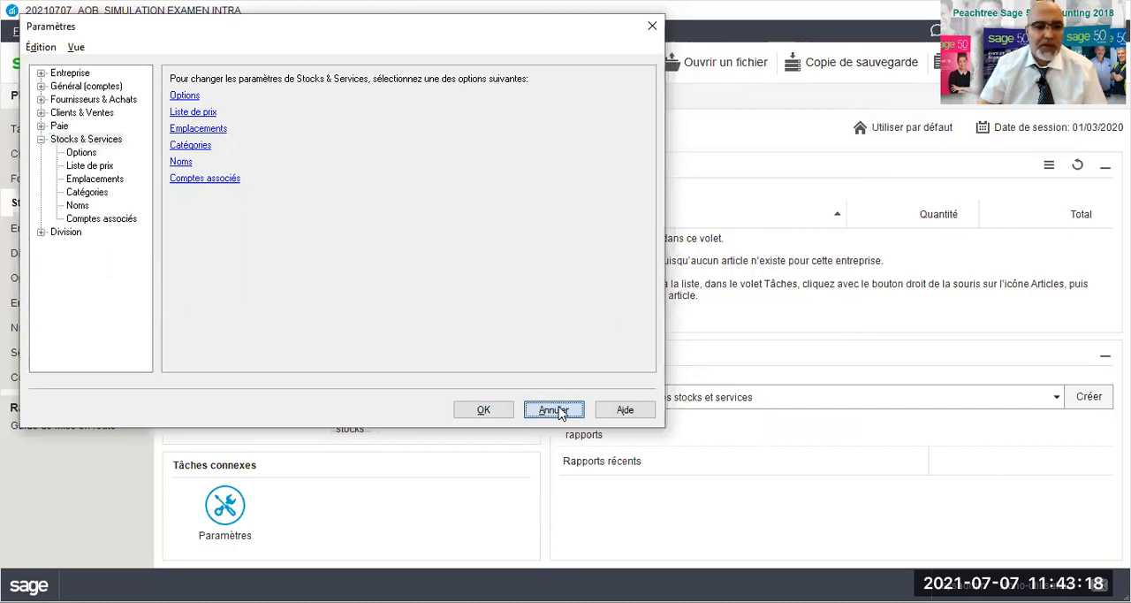
- Open the company's chart of accounts, rename account 1055 as "HSBS_Compte d'épargne" and save it
left_click(35, 305)
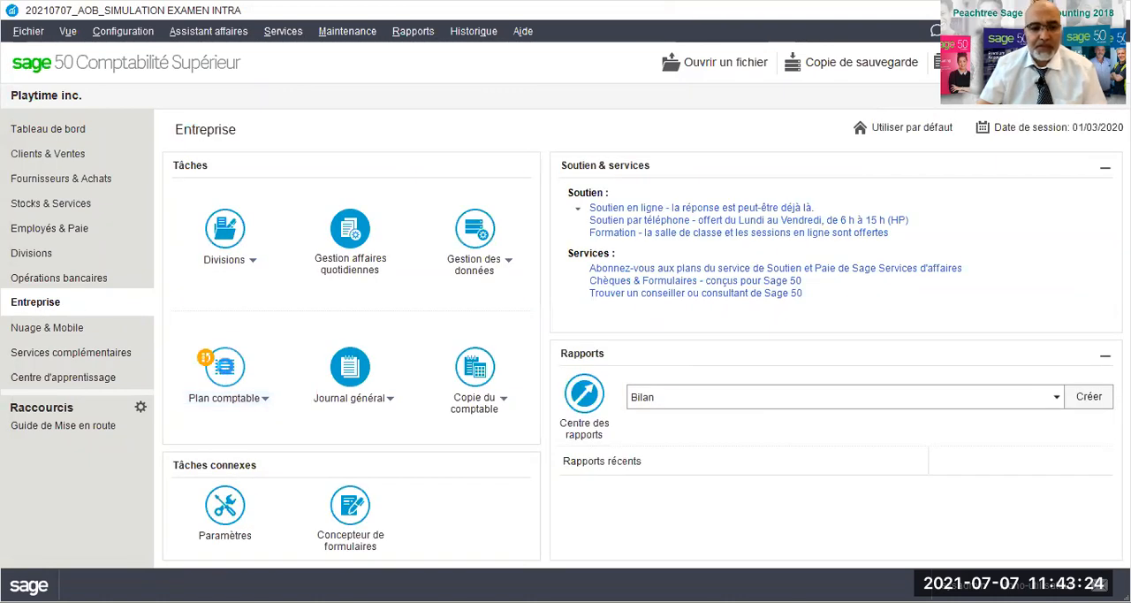
left_click(224, 365)
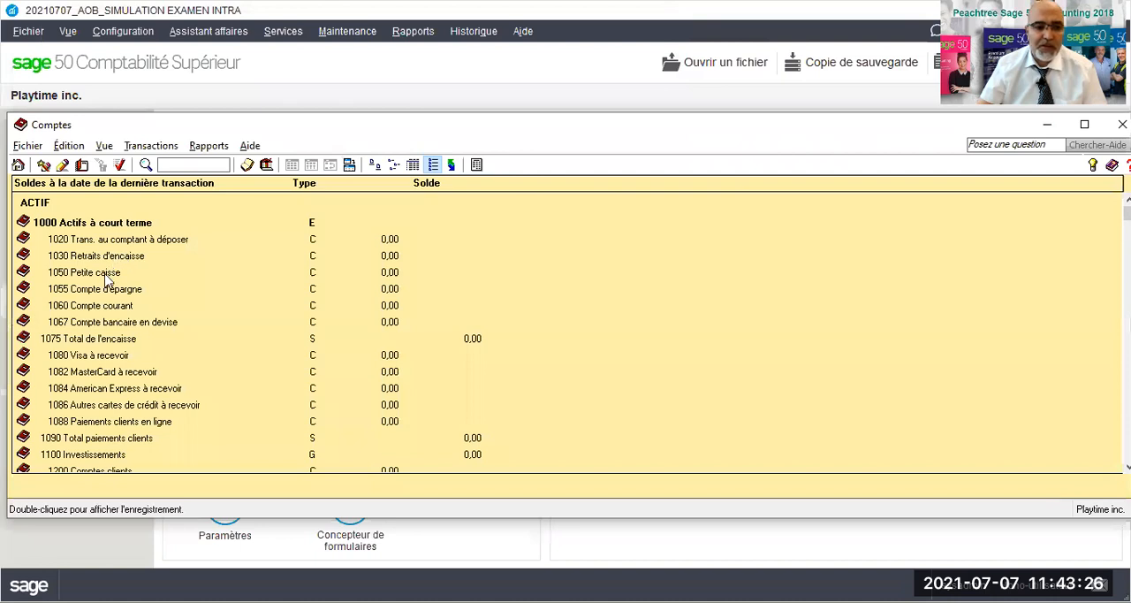
left_click(96, 289)
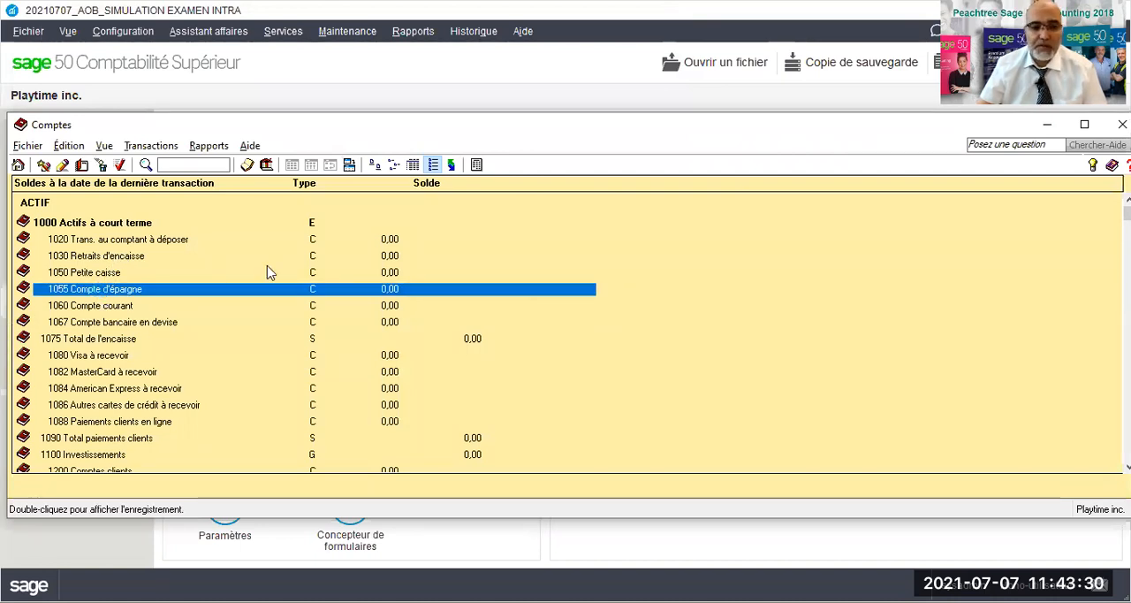
left_click(433, 218)
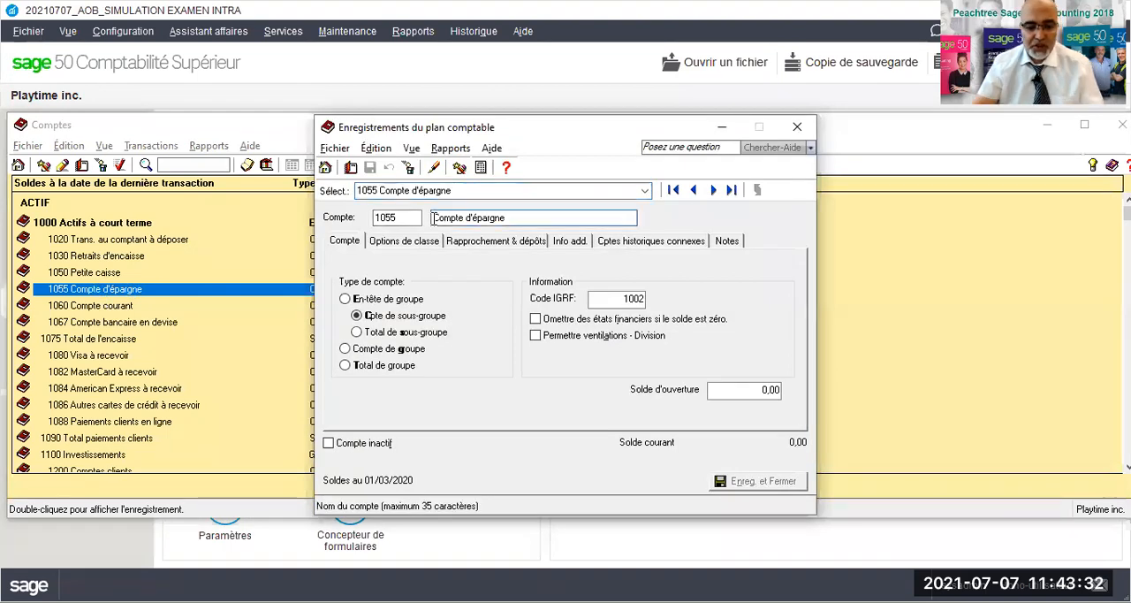
type("HS")
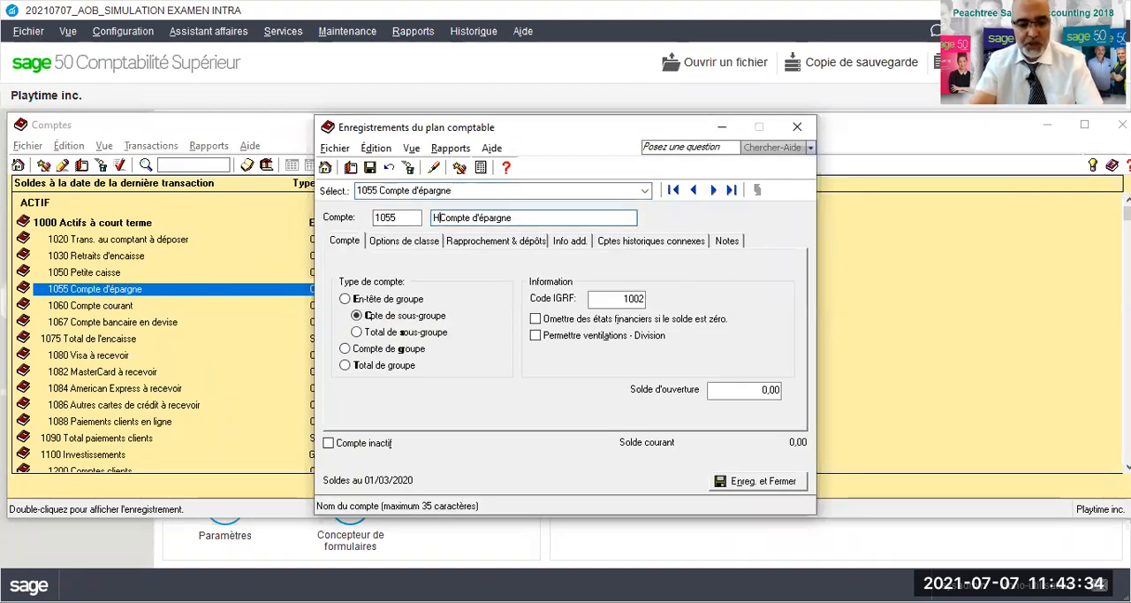
type("BS_")
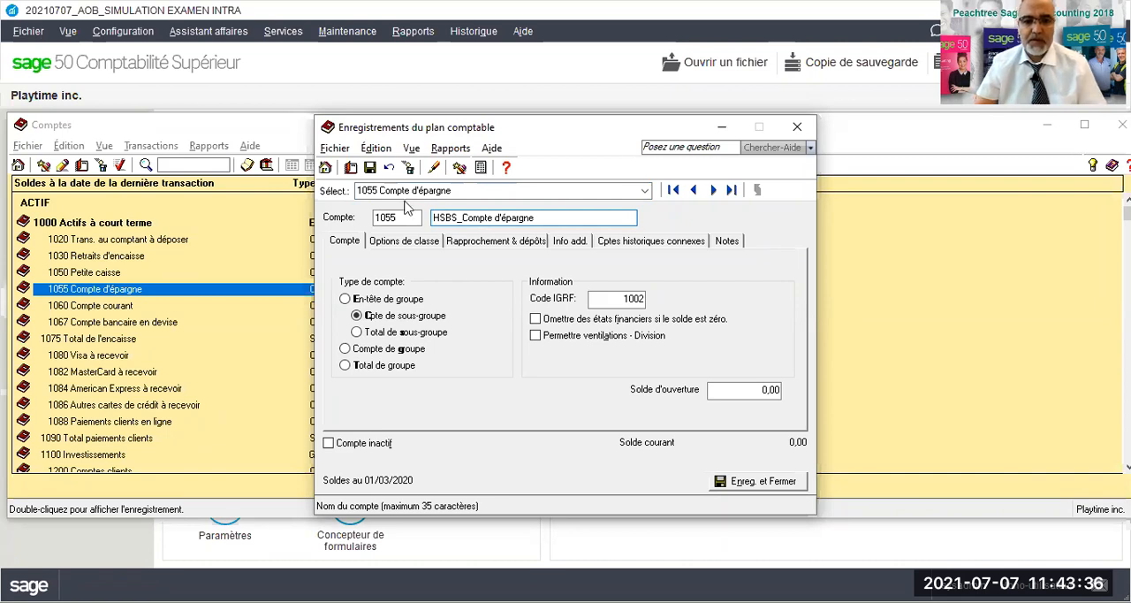
left_click(371, 169)
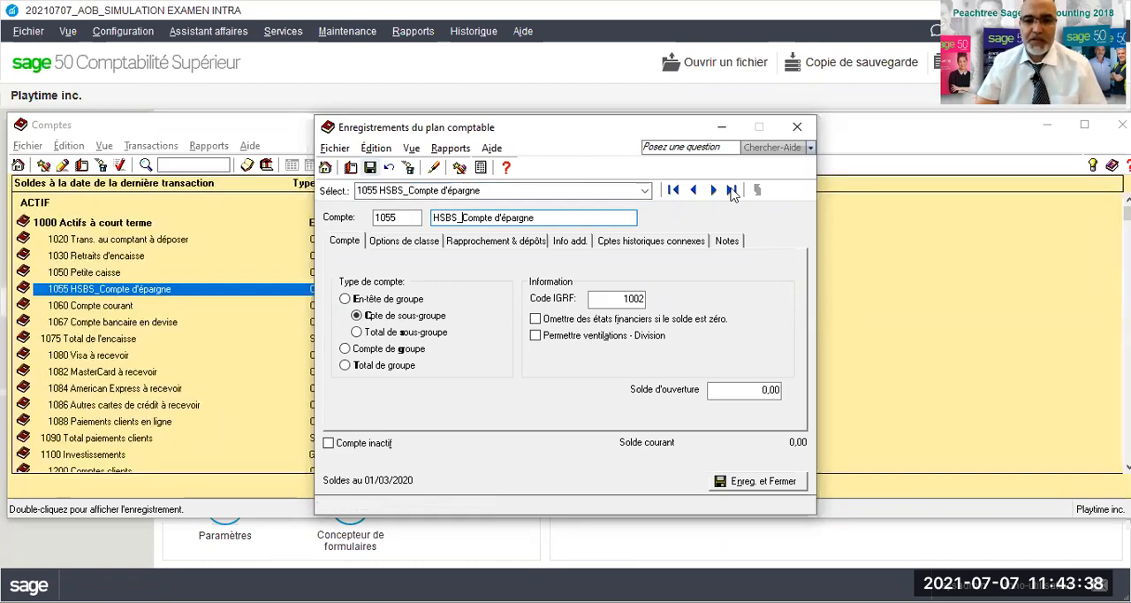
- Rename account 1060 as "HSBC_Compte courant" and save the record
left_click(714, 191)
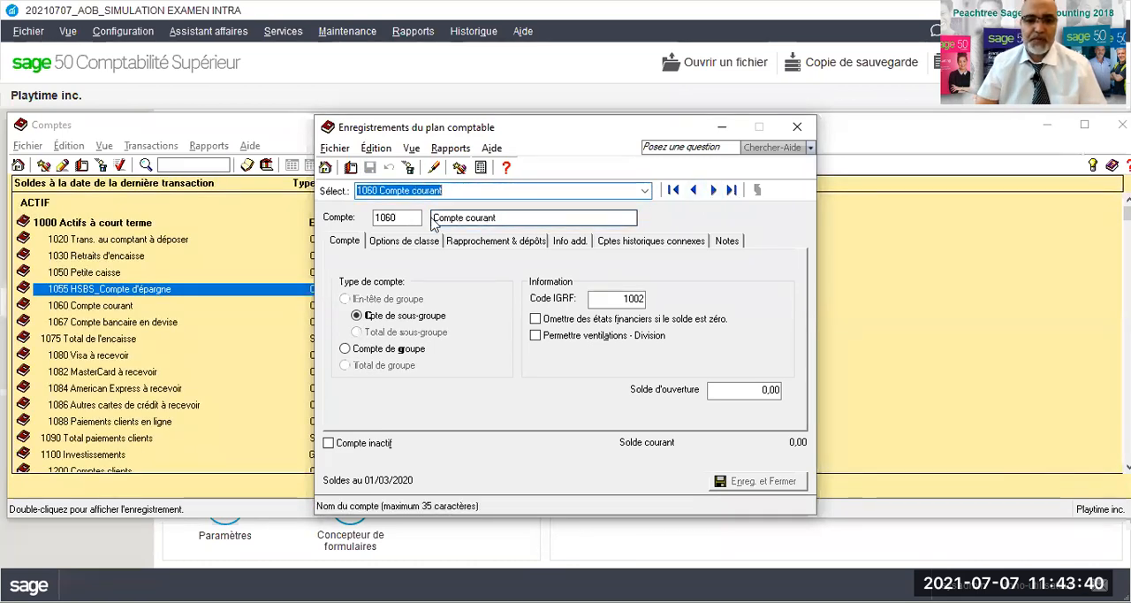
left_click(437, 219)
type("HSBC_")
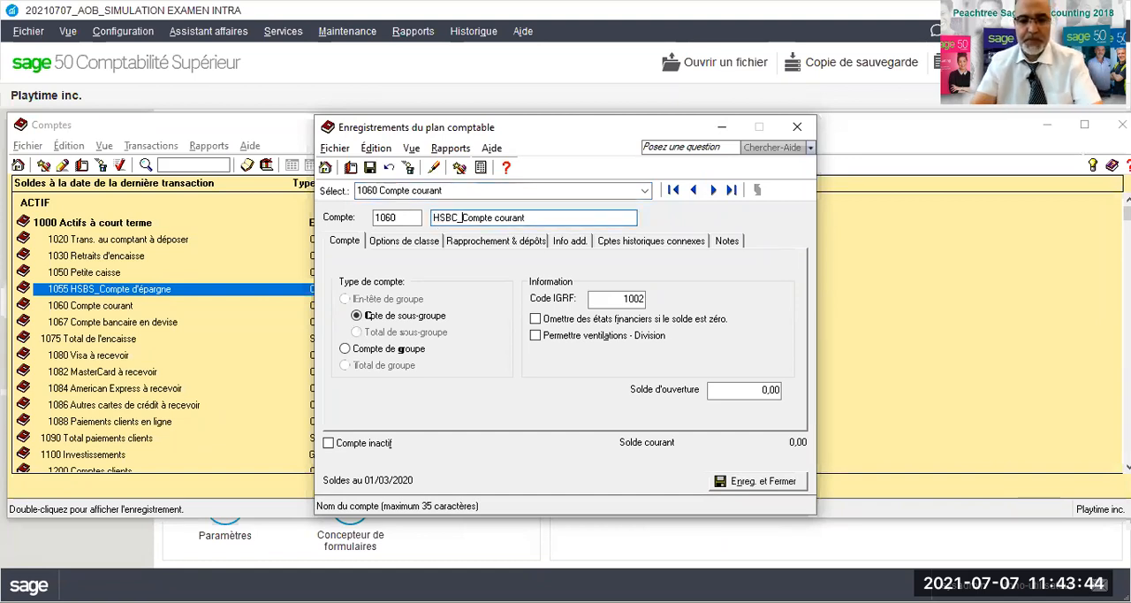
left_click(371, 168)
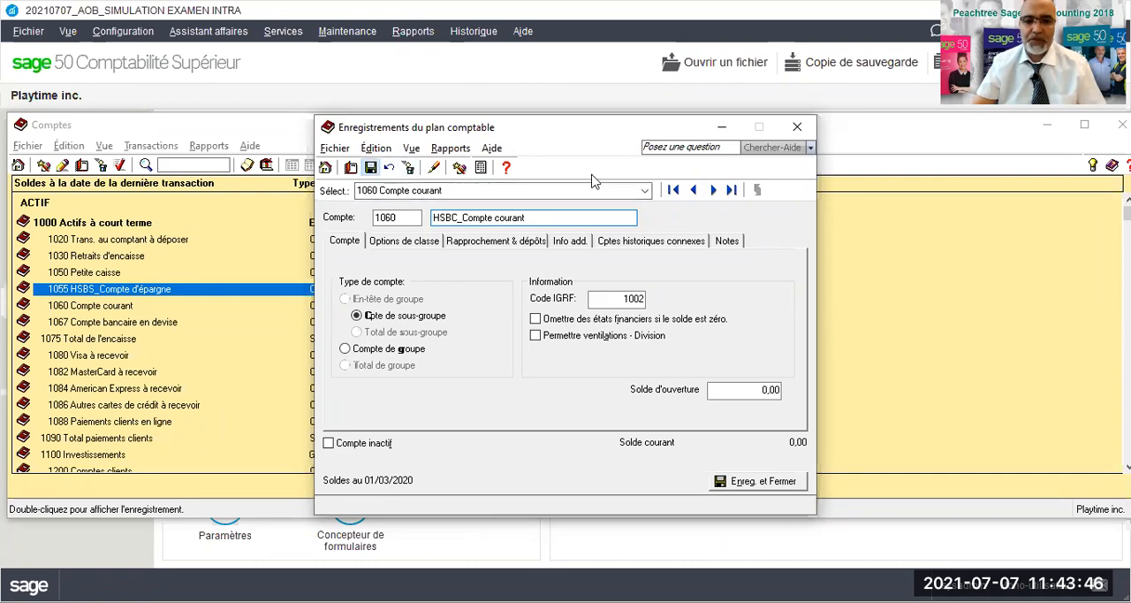
- Rename account 1067 as "HSBC_Compte en devise" and save the record
left_click(713, 190)
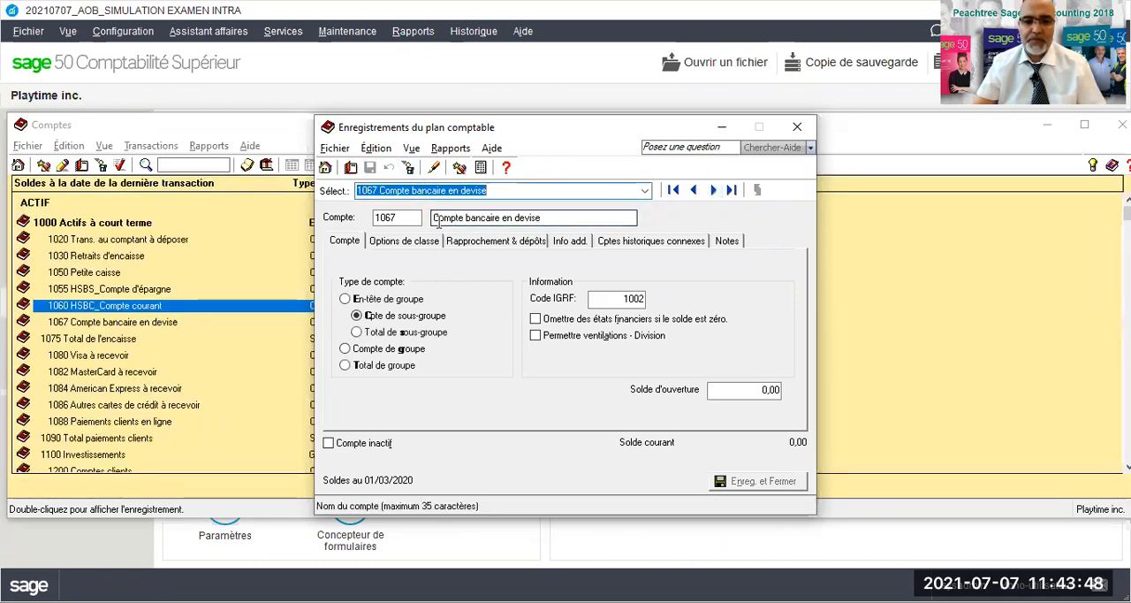
type("HSB")
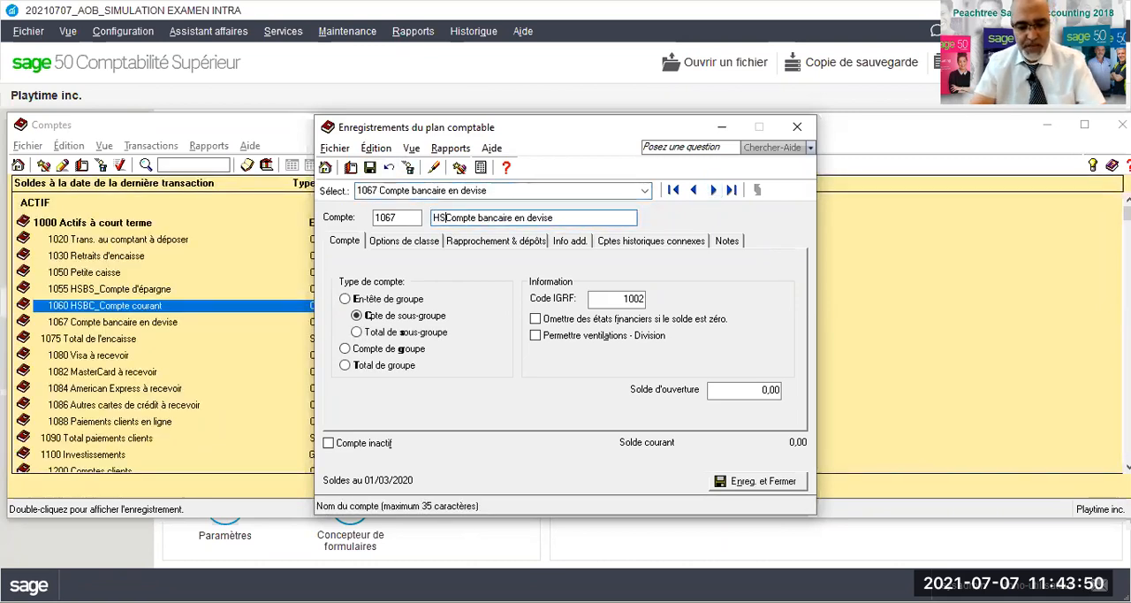
type("C_")
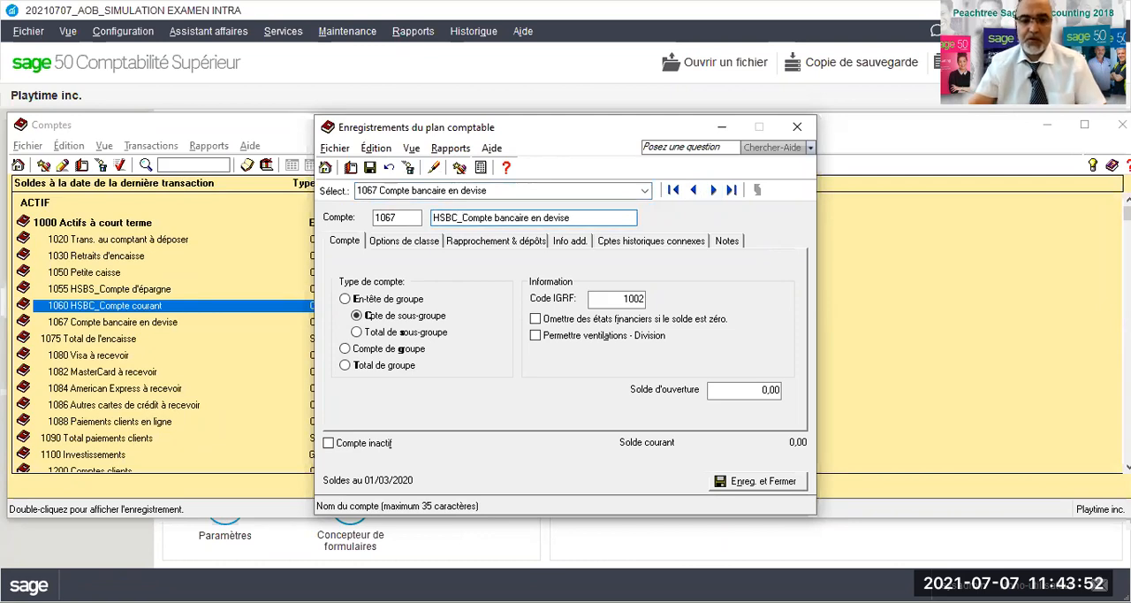
left_click(493, 217)
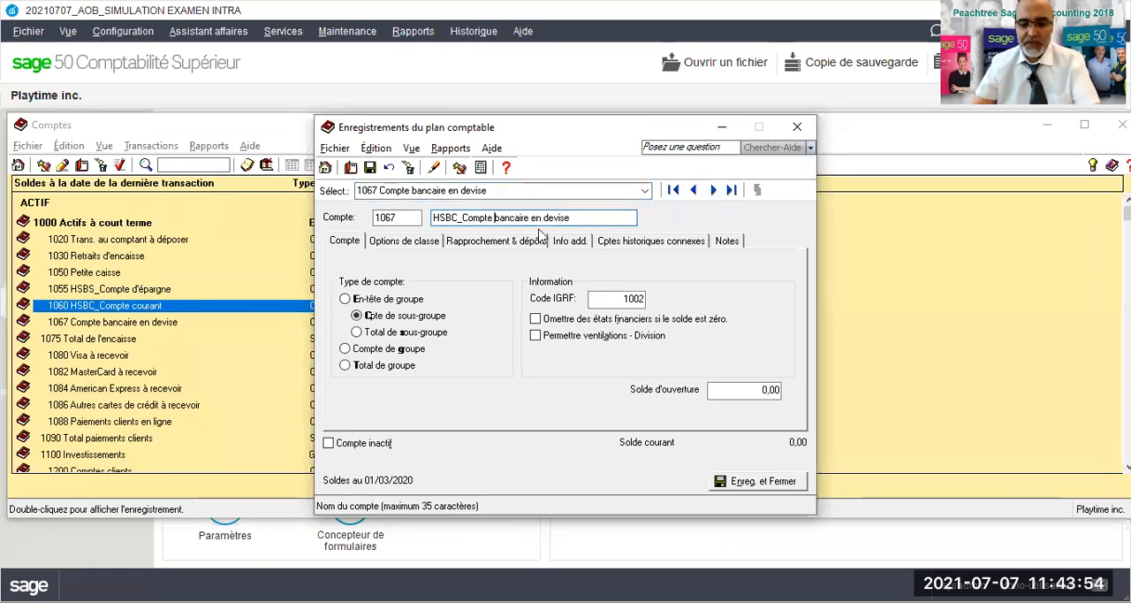
key("Delete")
key("Delete")
key("Delete")
key("Delete")
key("Delete")
key("Delete")
key("Delete")
key("Delete")
key("Delete")
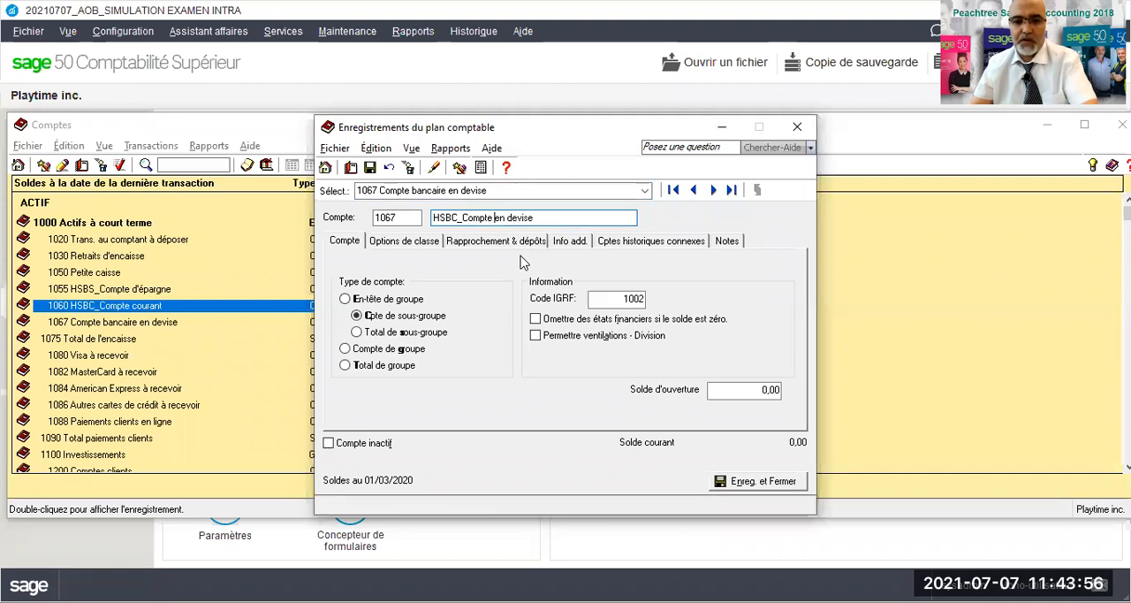
left_click(371, 168)
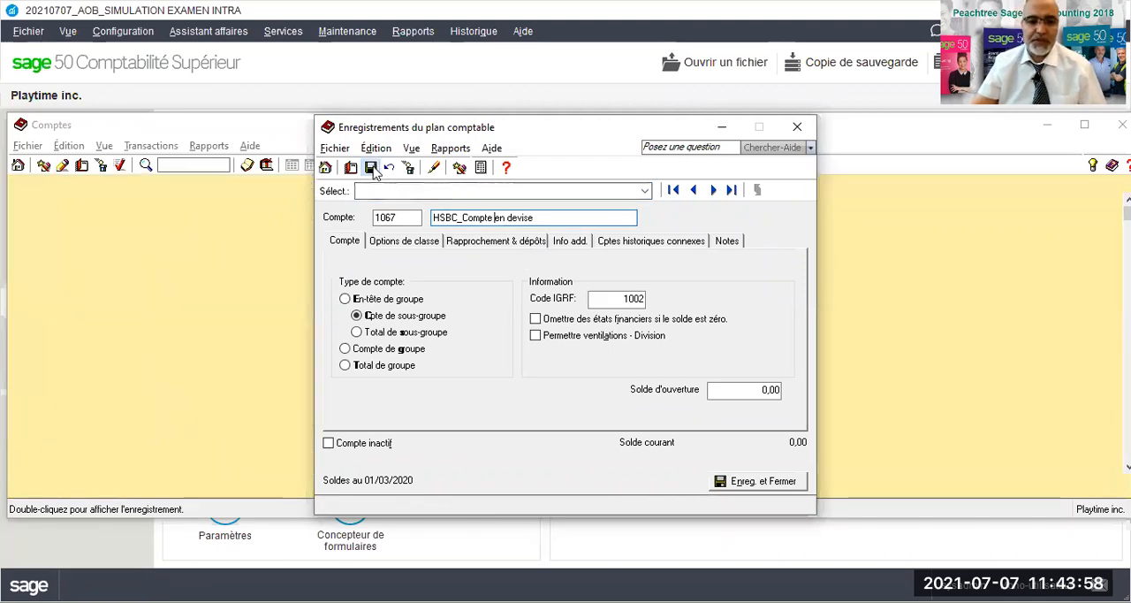
- Open inventory account 1520, rename it "Robot éducatif solaire" and save the record
left_click(644, 191)
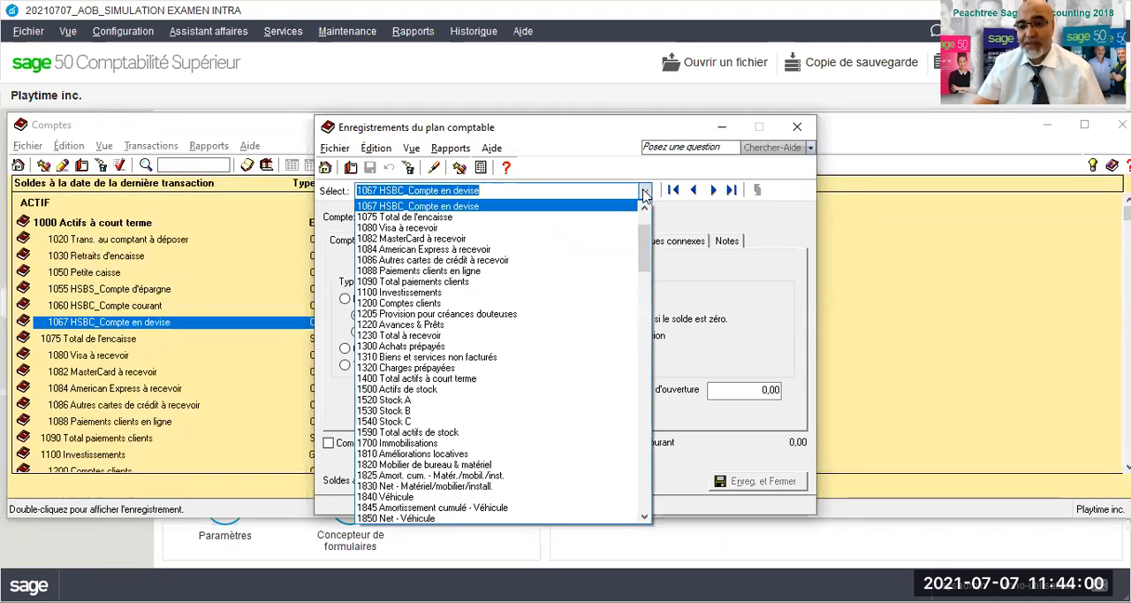
left_click(404, 402)
left_click_drag(476, 219, 430, 226)
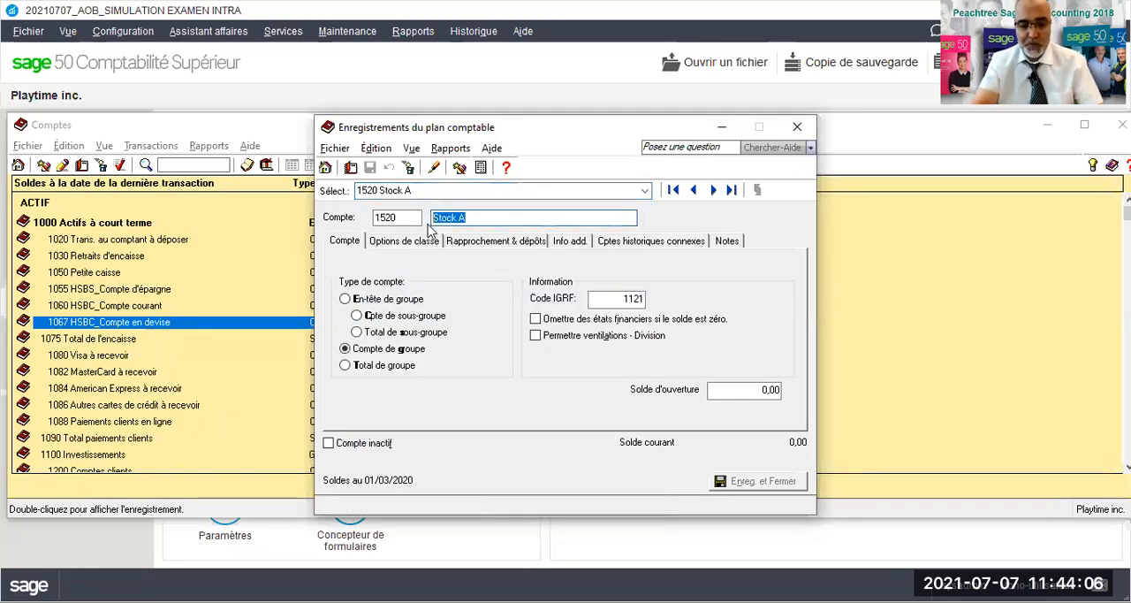
type("Robot")
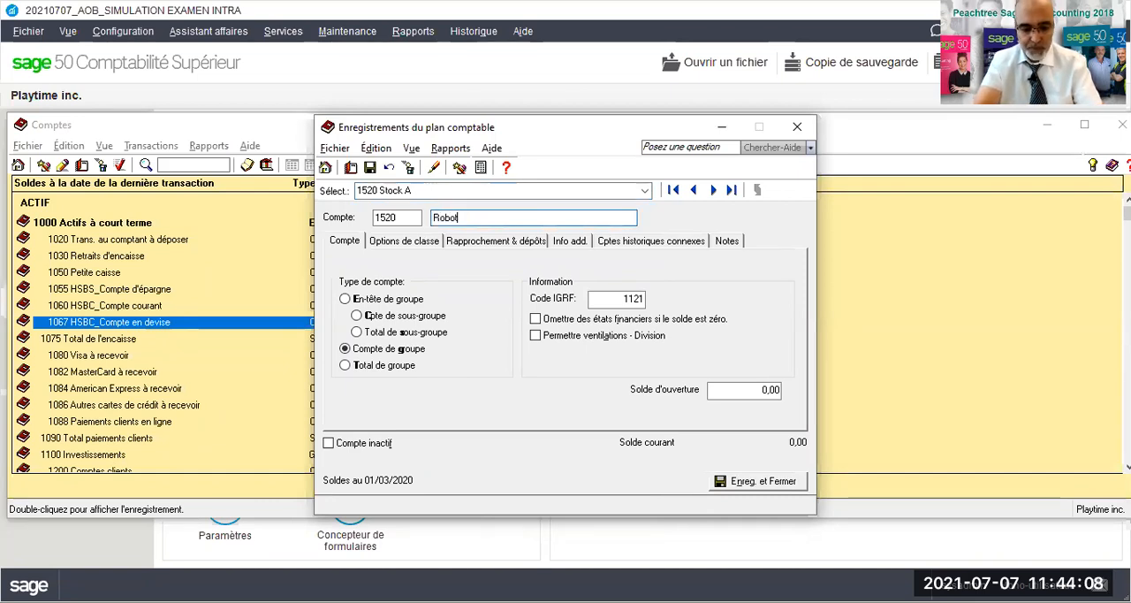
type(" éducatif")
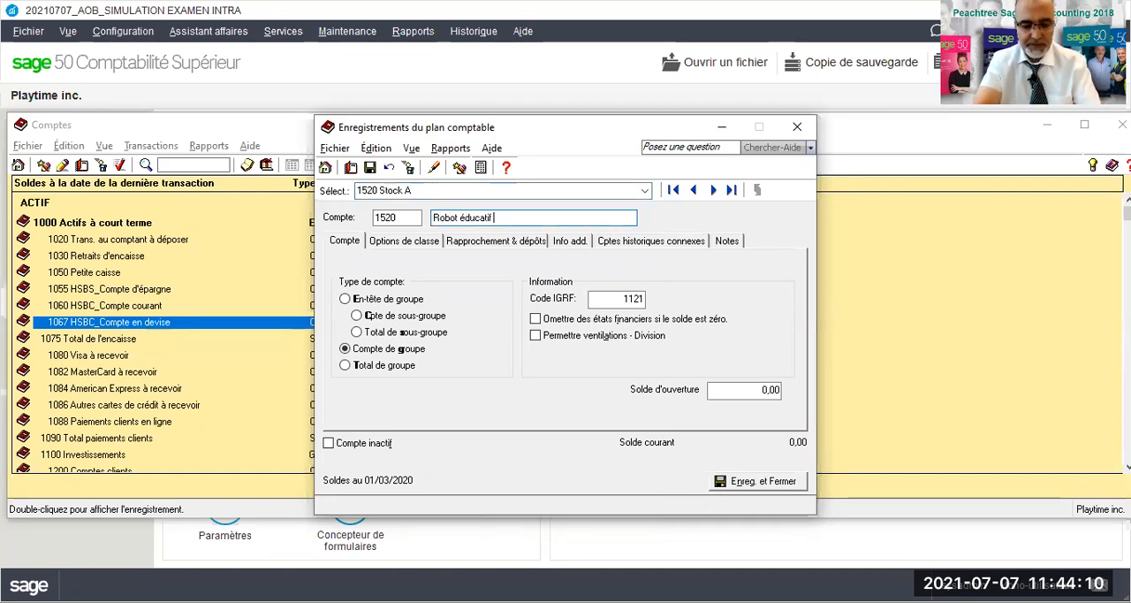
type(" solaire")
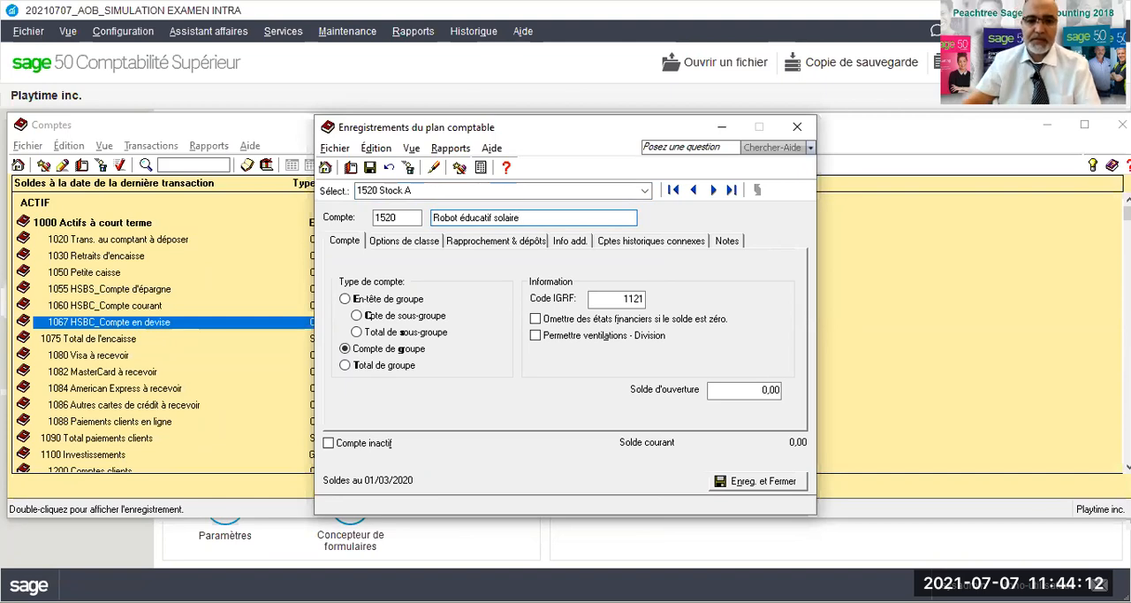
left_click(371, 168)
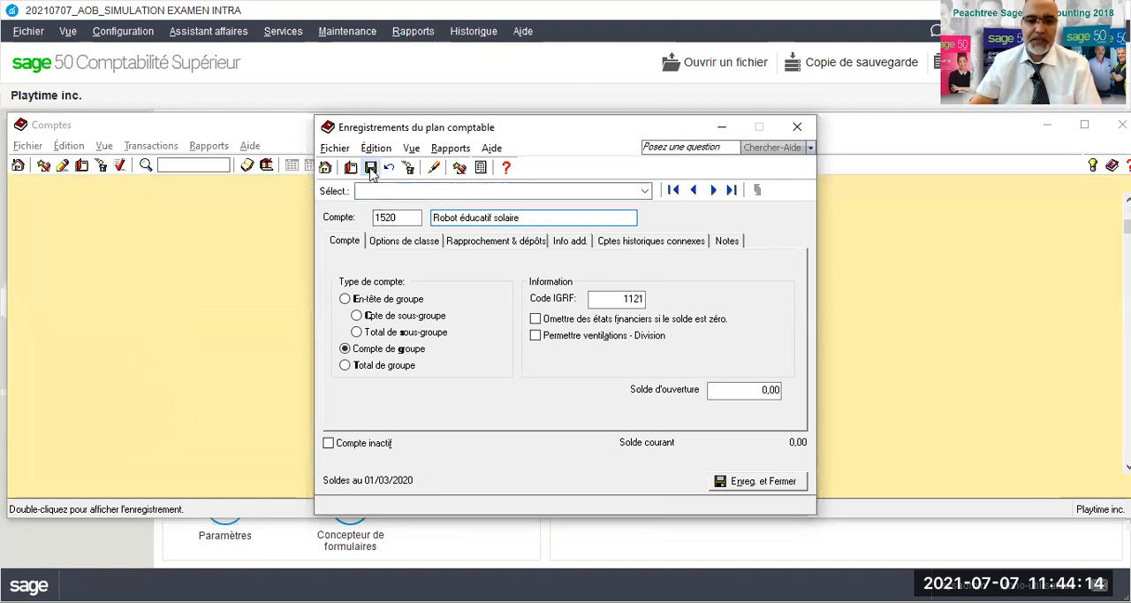
- Rename inventory account 1530 as "Tablette éducative intéractive" and save the record
left_click(713, 190)
left_click(480, 220)
left_click_drag(480, 220, 442, 222)
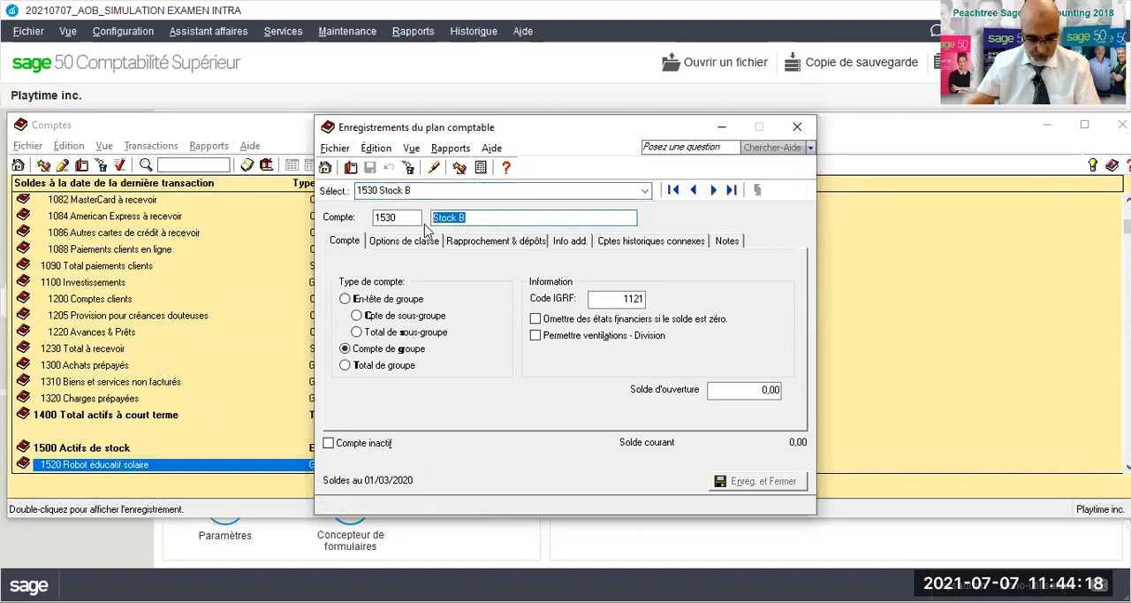
type("Tablette éducative intéractive")
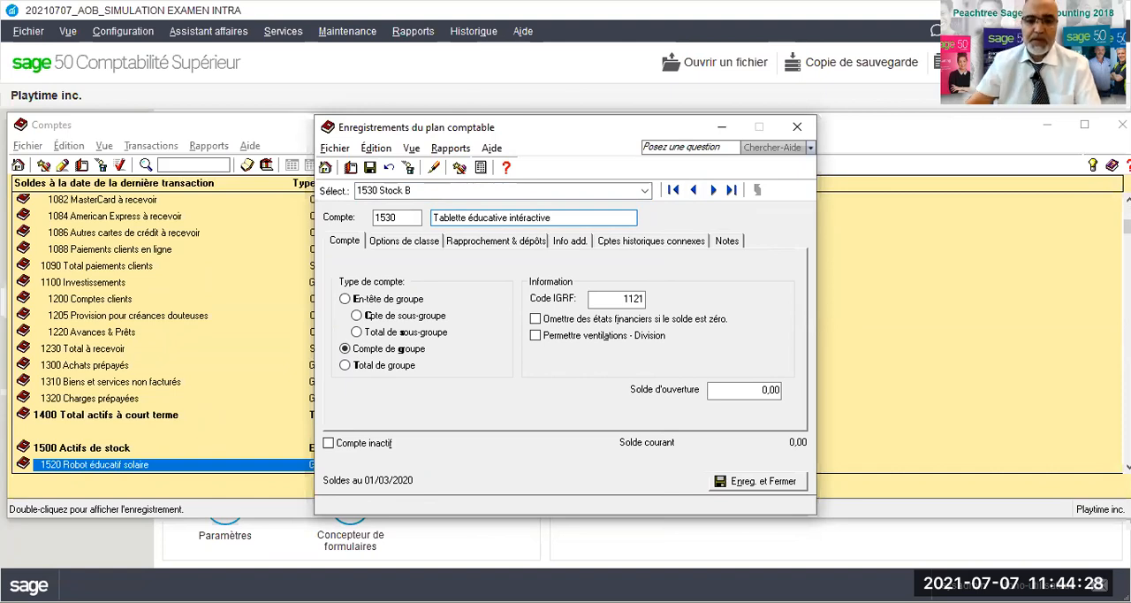
left_click(370, 168)
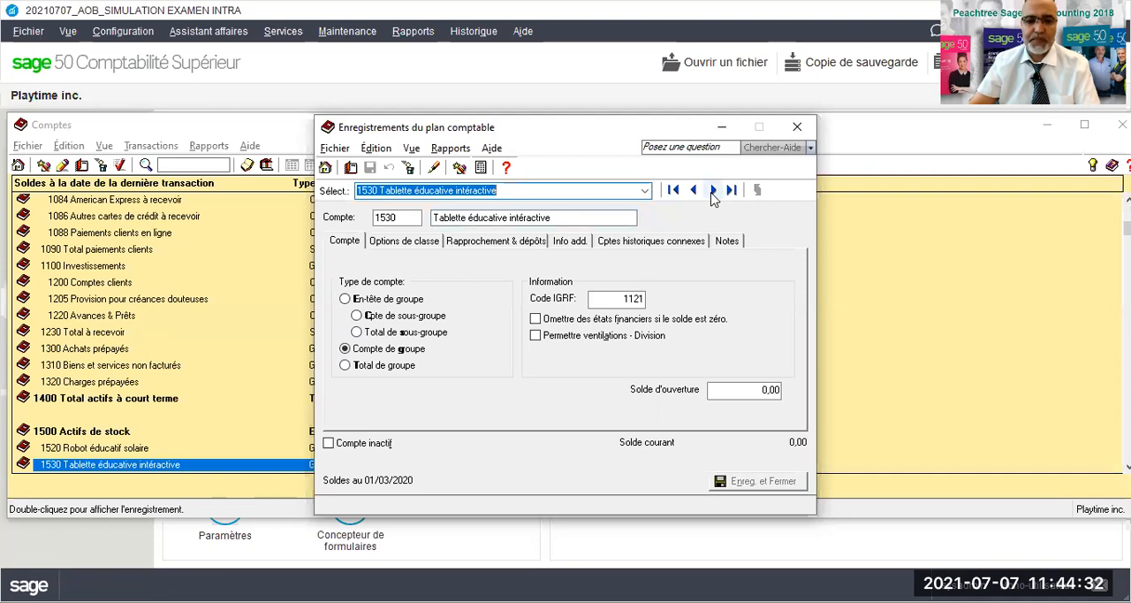
- Rename inventory account 1540 as "Cheval à bascule téléguidé" and save the record
left_click(713, 190)
left_click(434, 221)
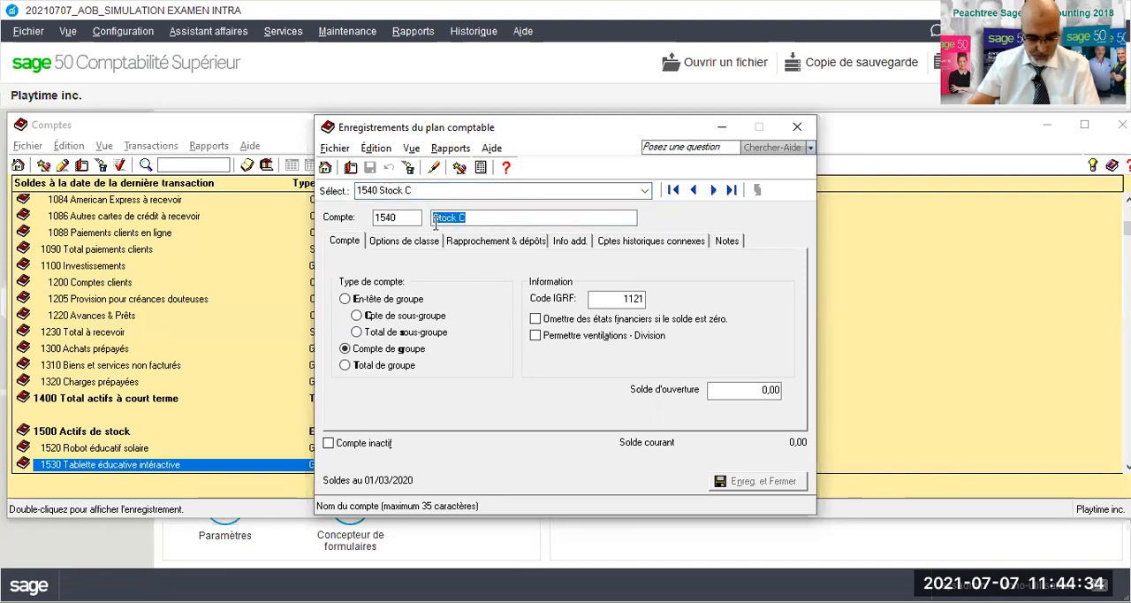
type("Cheval à bascu")
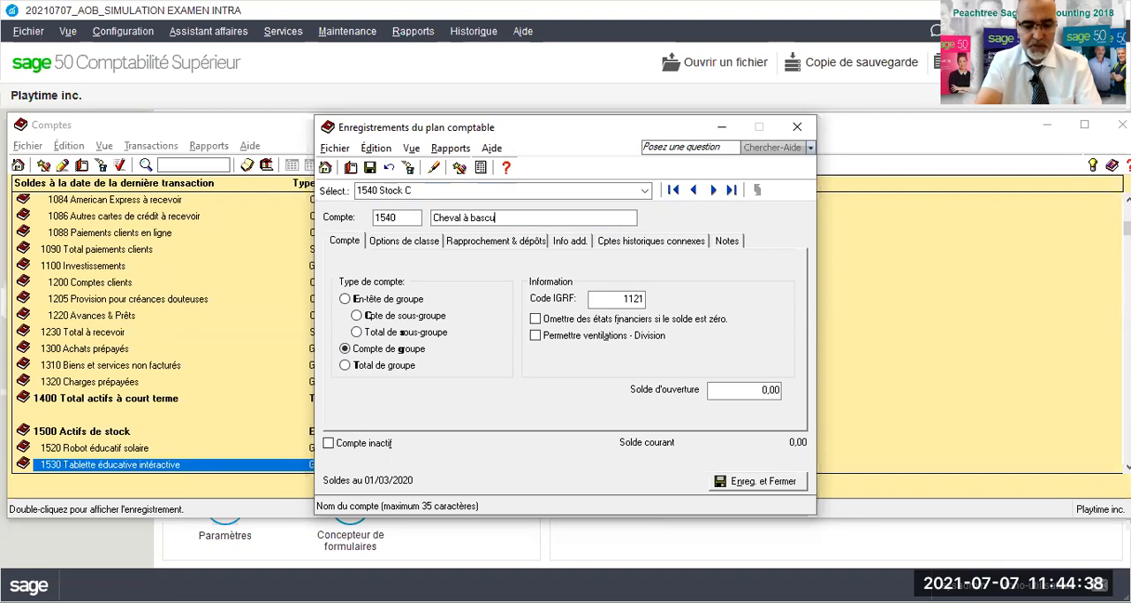
type("le téléguidé")
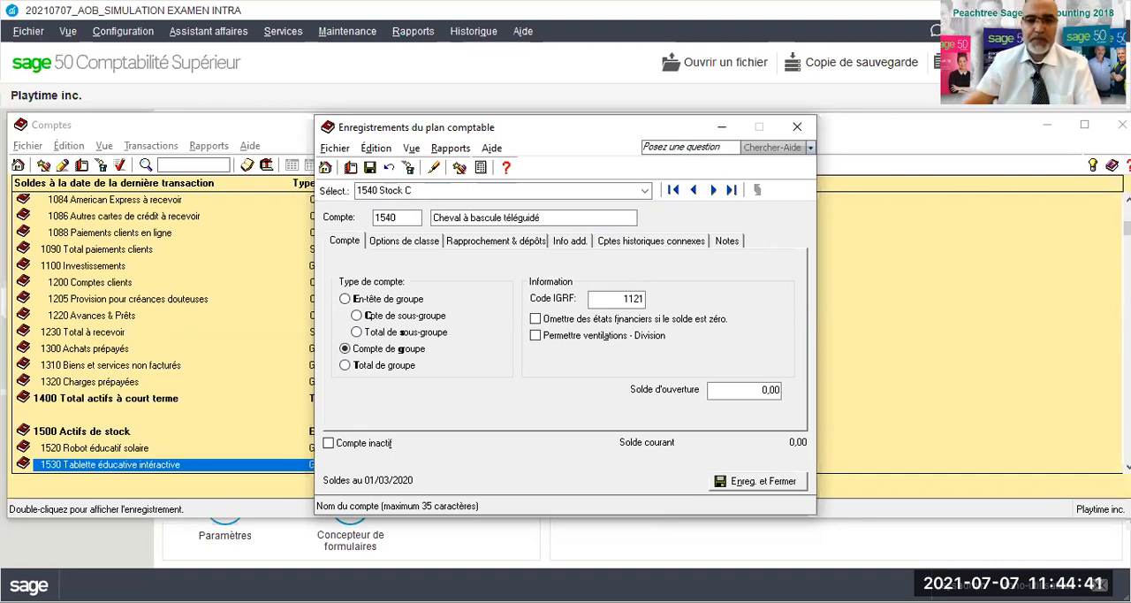
left_click(369, 169)
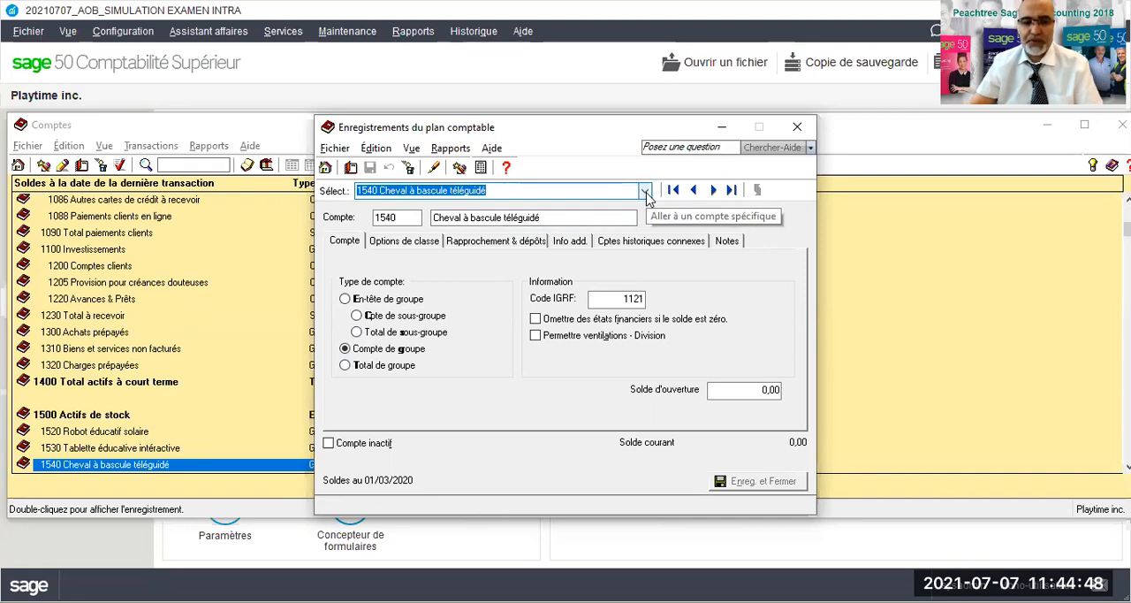
- Open sales revenue account 4020, rename it "Robot éducatif solaire" and save the record
left_click(646, 191)
scroll(473, 322, "down", 6)
scroll(468, 331, "down", 20)
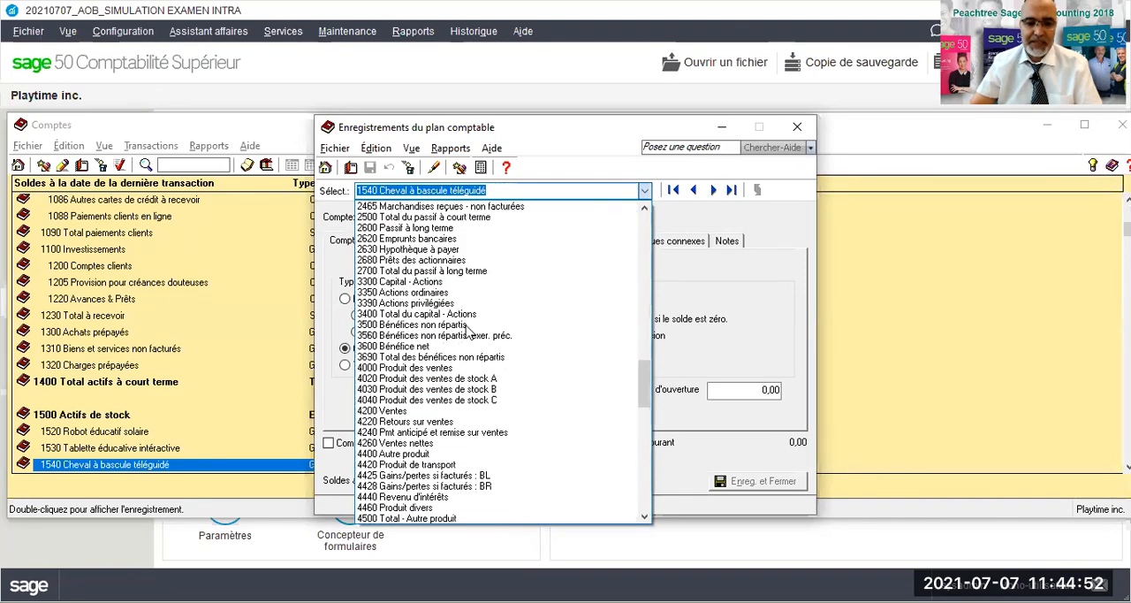
left_click(414, 378)
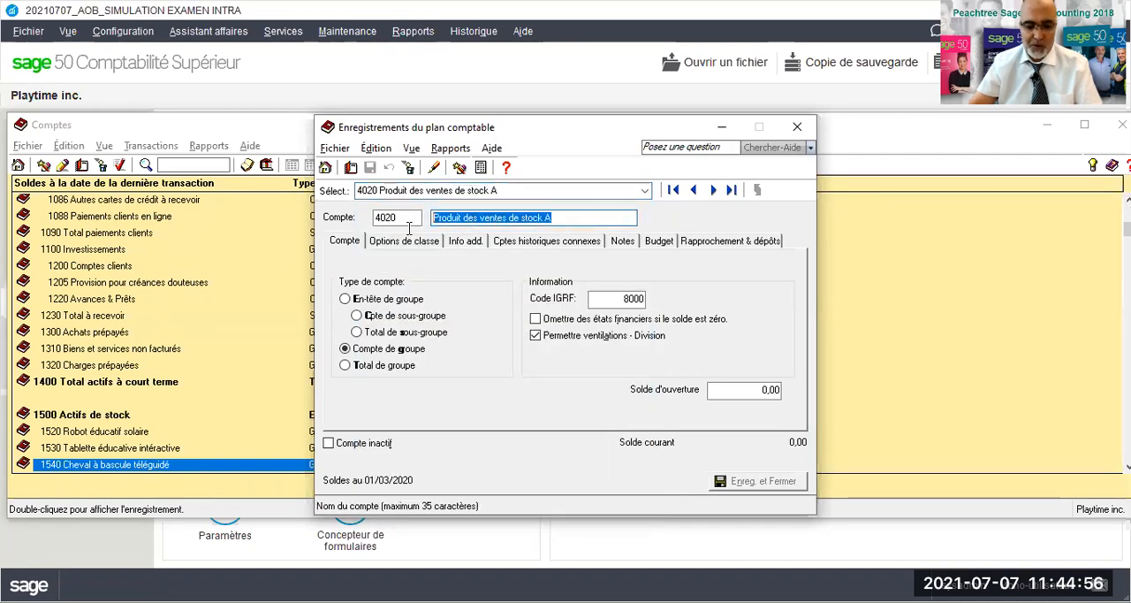
type("Ro")
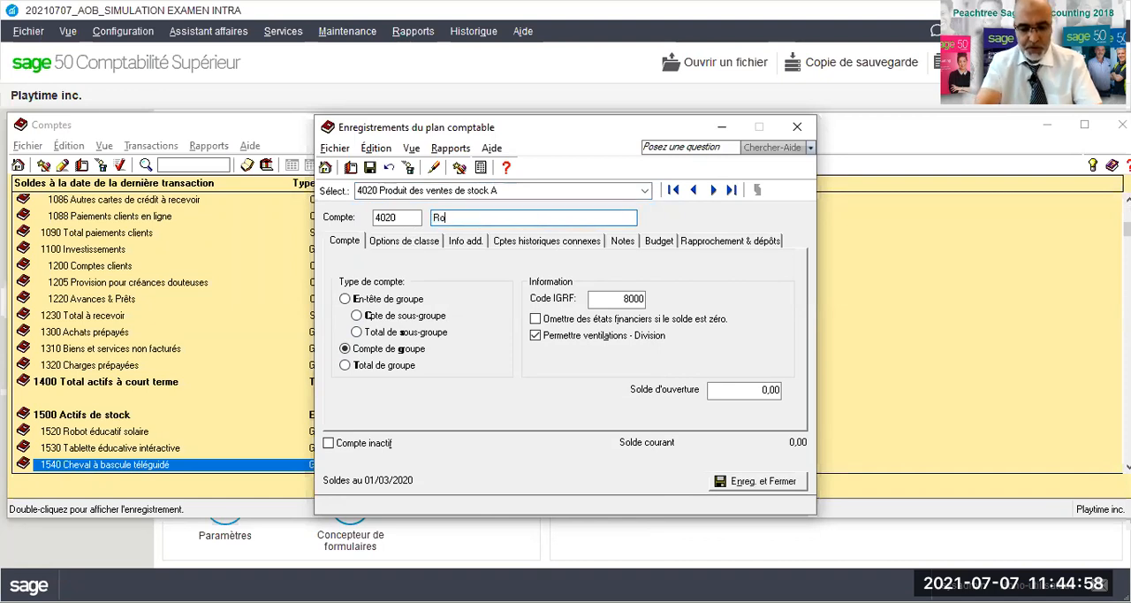
type("bot éducativf solaire")
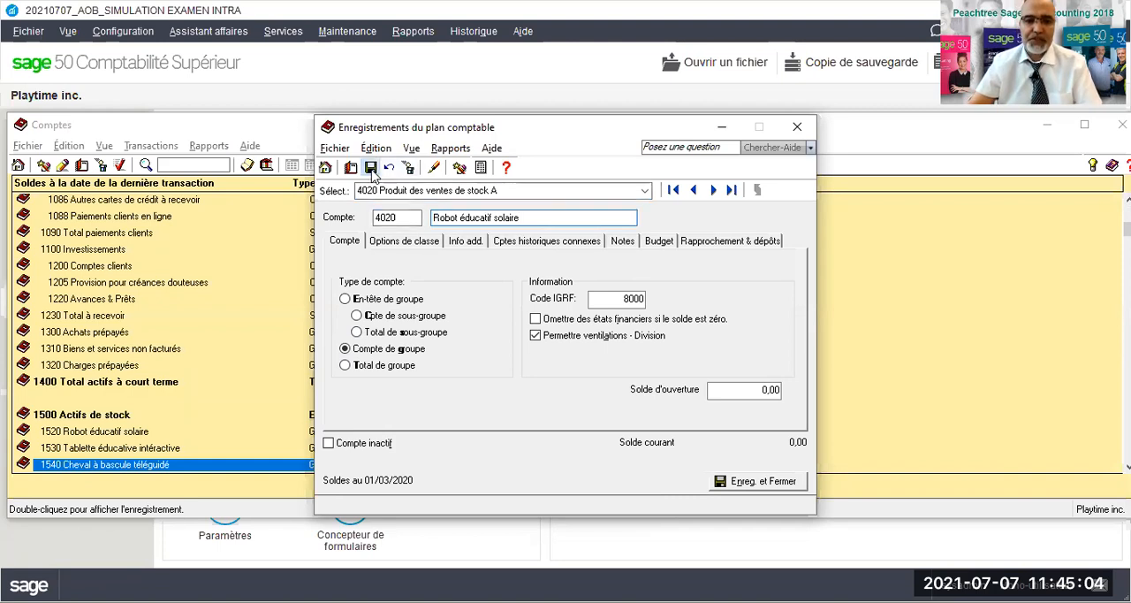
left_click(370, 167)
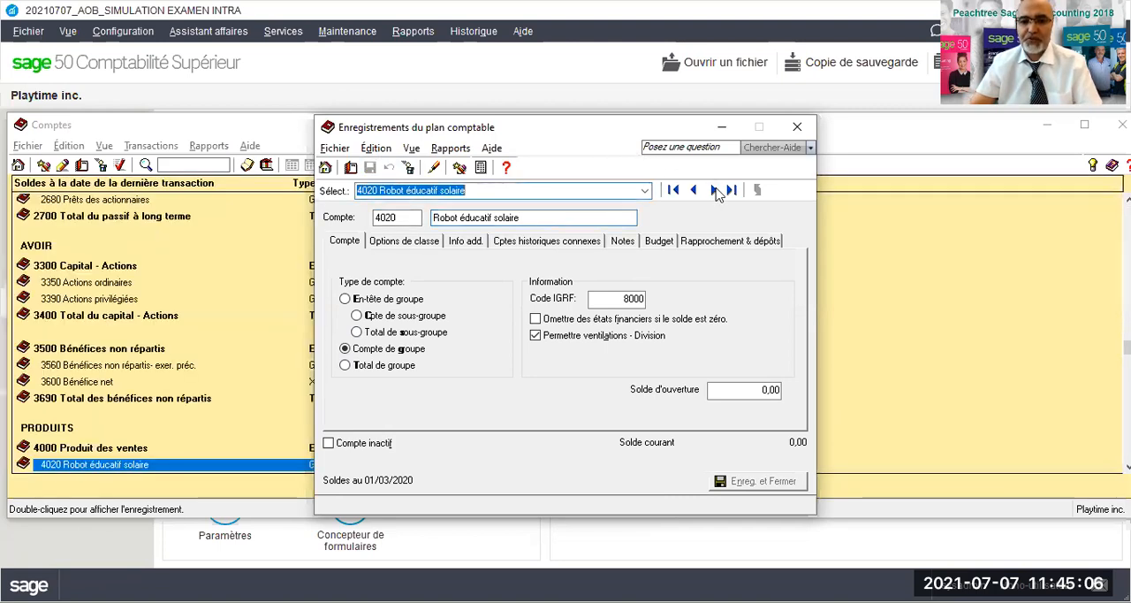
- Rename sales revenue account 4030 as "Tablette éducative intéractive" and save the record
left_click(713, 190)
left_click_drag(559, 217, 412, 223)
type("Tablette")
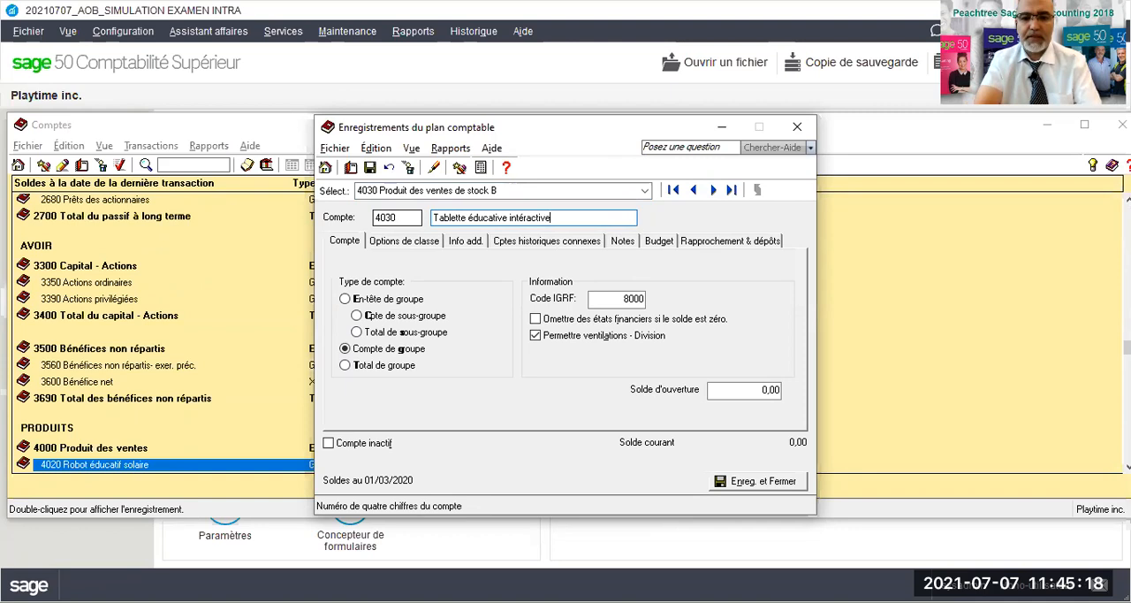
left_click(371, 167)
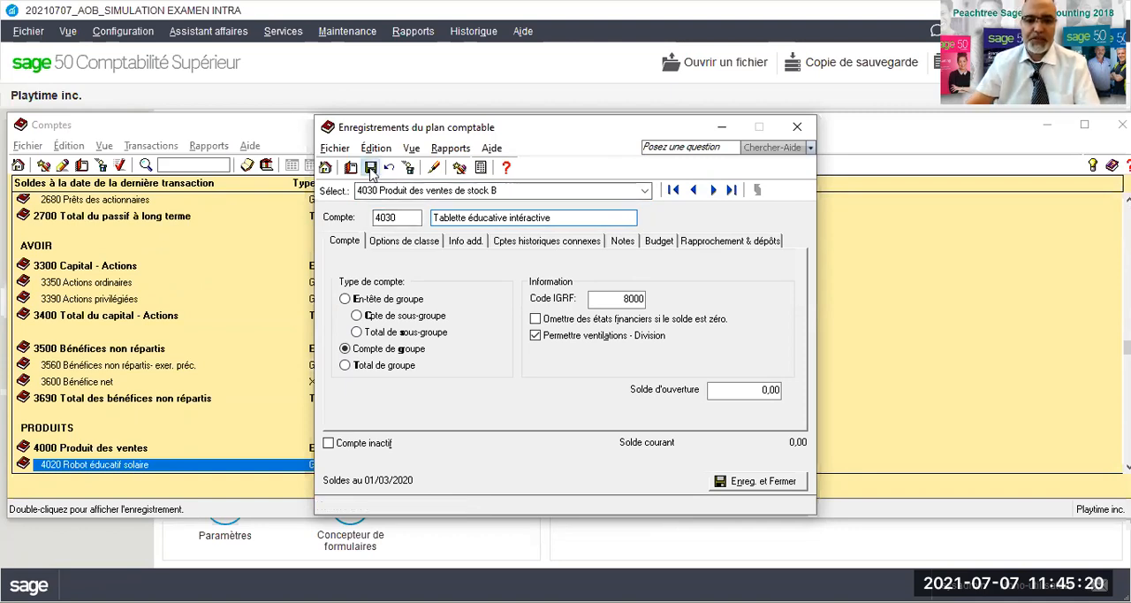
- Rename sales revenue account 4040 as "Cheval à bascule téélguidé" and save the record
left_click(715, 191)
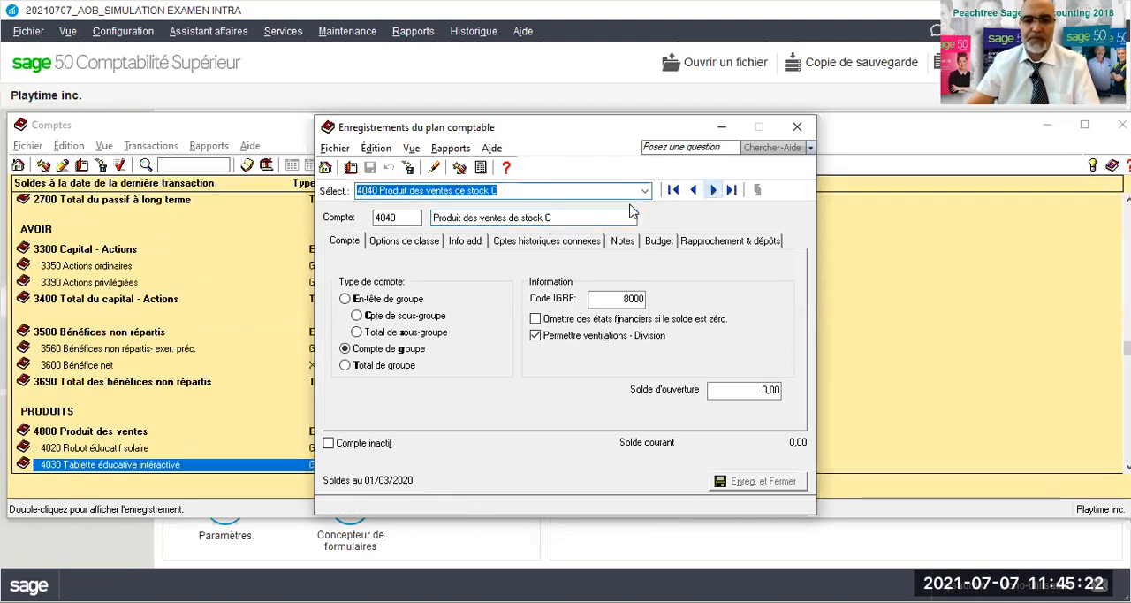
left_click(563, 216)
left_click_drag(563, 217, 432, 220)
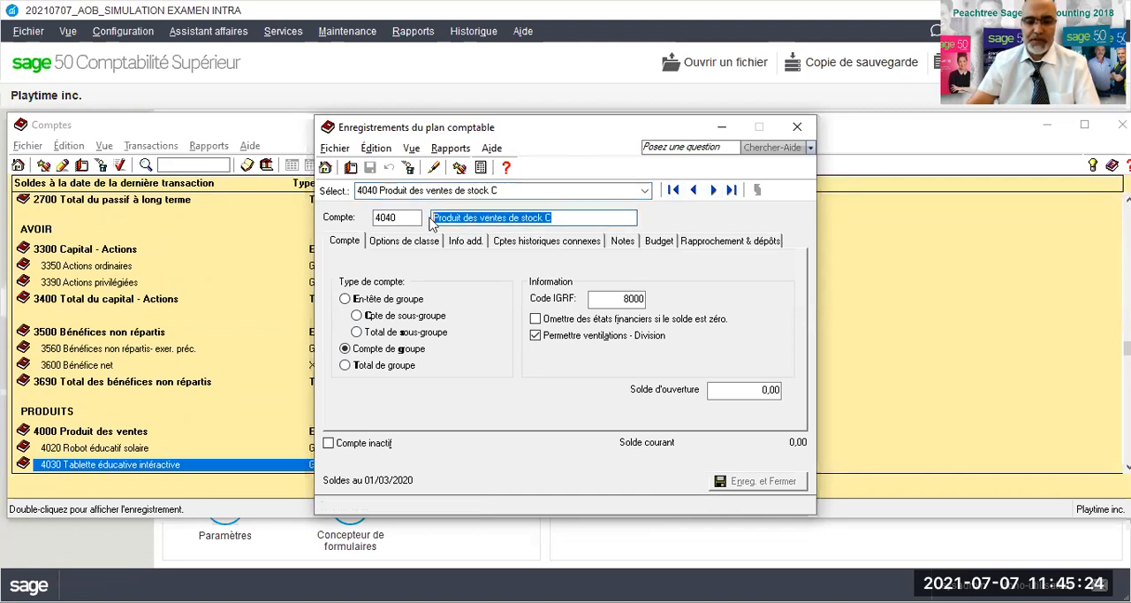
type("Cheval à")
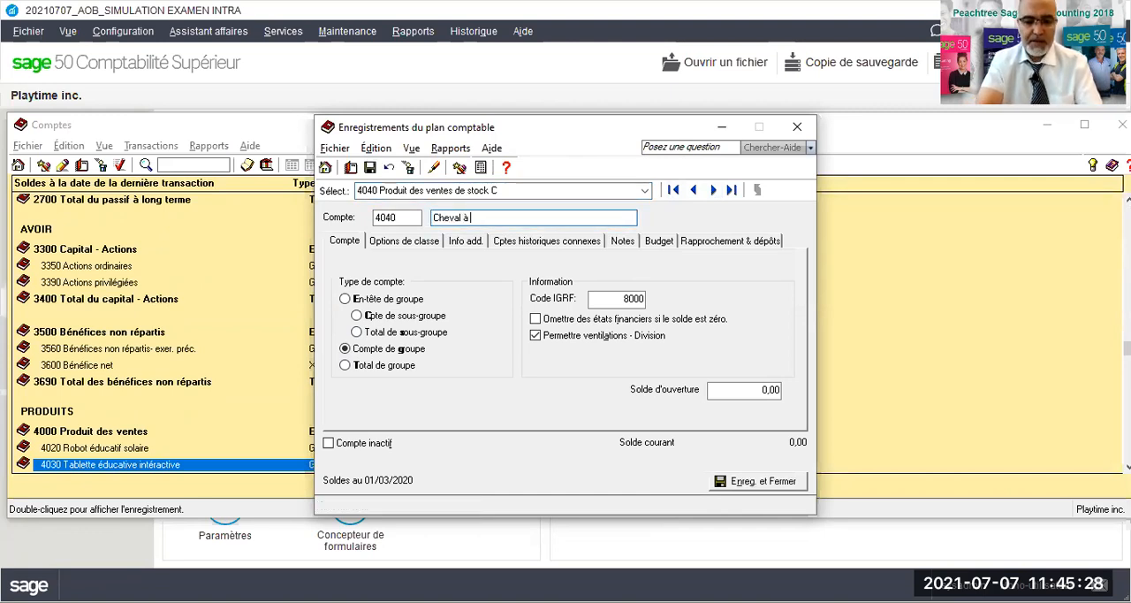
type(" bascule")
key("BackSpace")
type("le téélguidé")
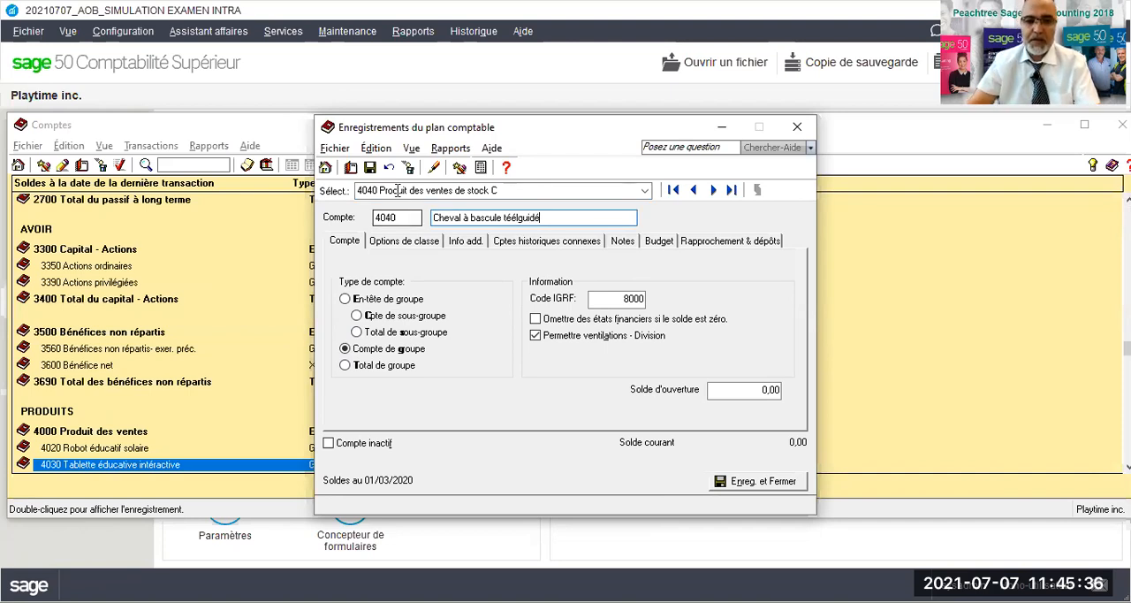
left_click(371, 167)
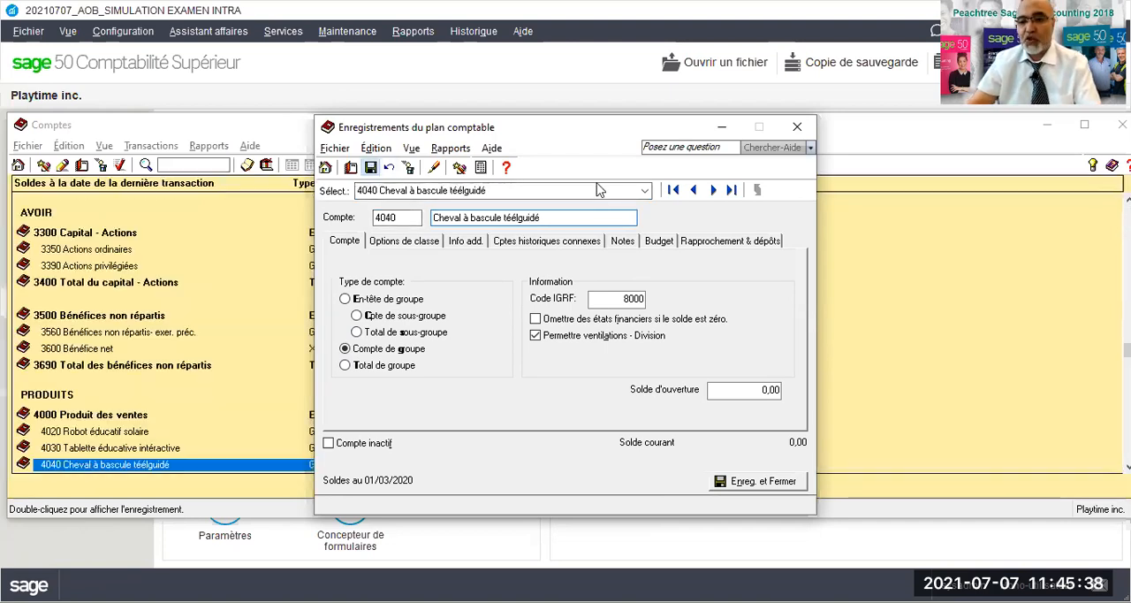
- Open stock cost account 5020, rename it "Robot éducatif solaire" and save the record
left_click(646, 192)
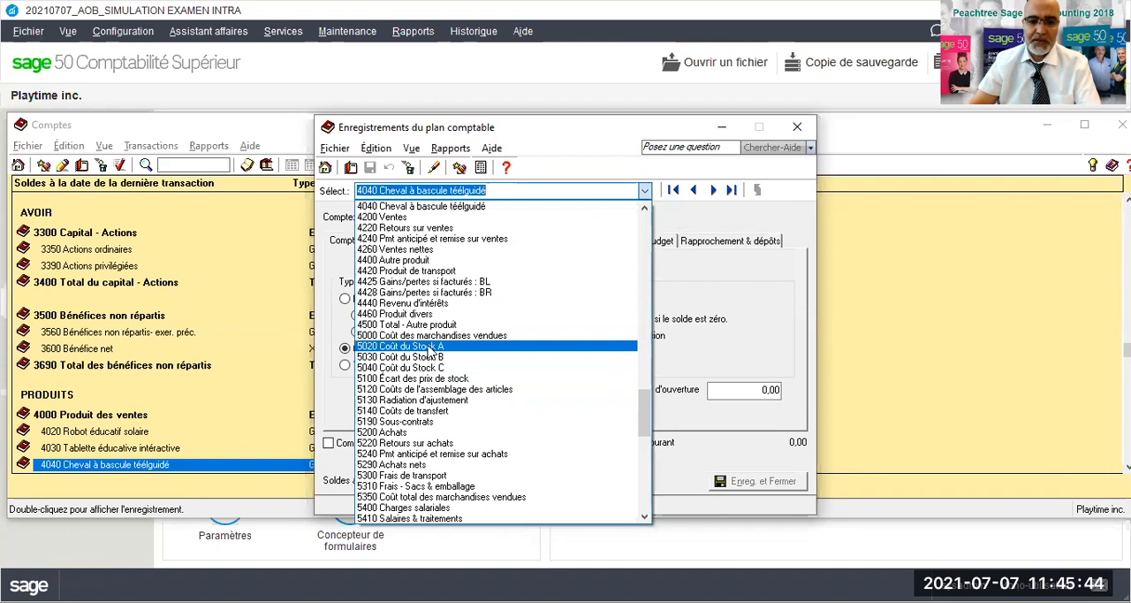
left_click(428, 347)
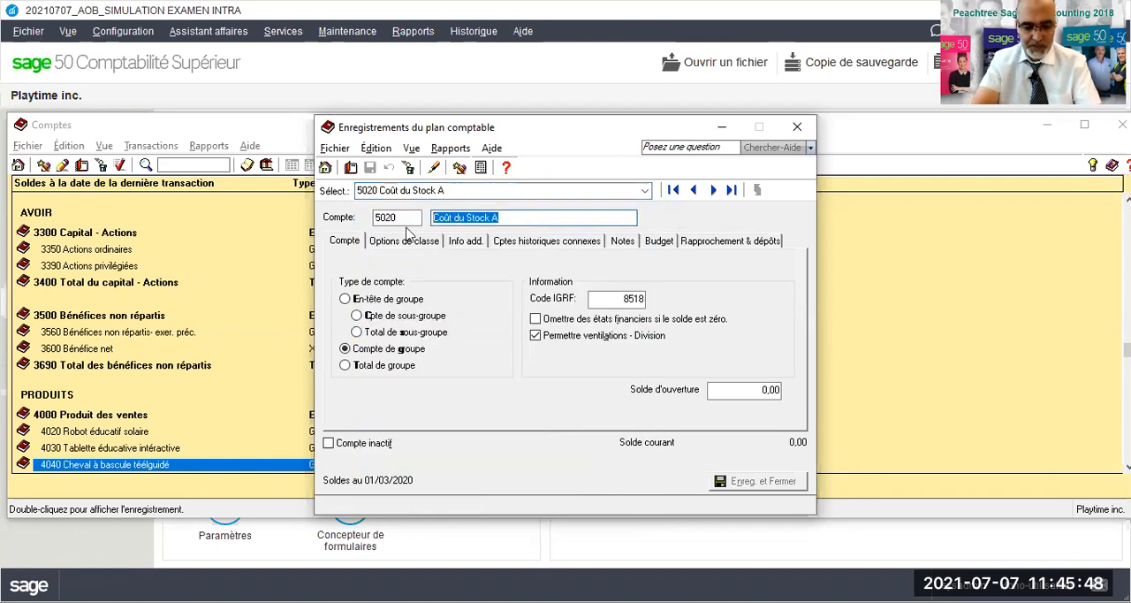
type("Robot éducatif sola")
left_click(370, 167)
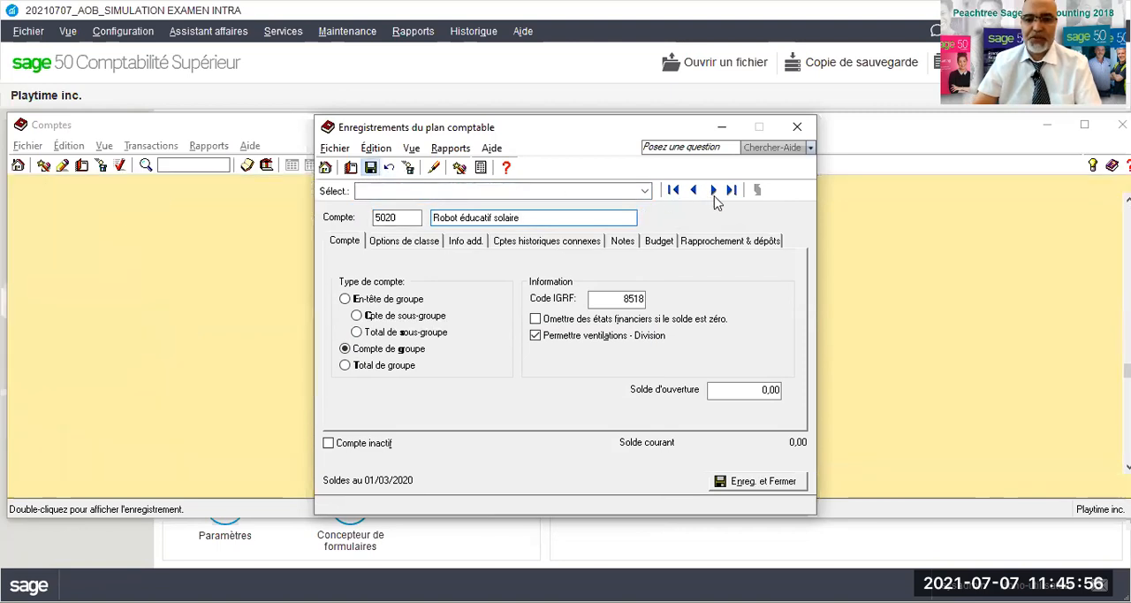
- Open stock cost account 5030, rename it "Tablette éducative intéractive" and save the record
left_click(713, 190)
left_click_drag(529, 222, 432, 223)
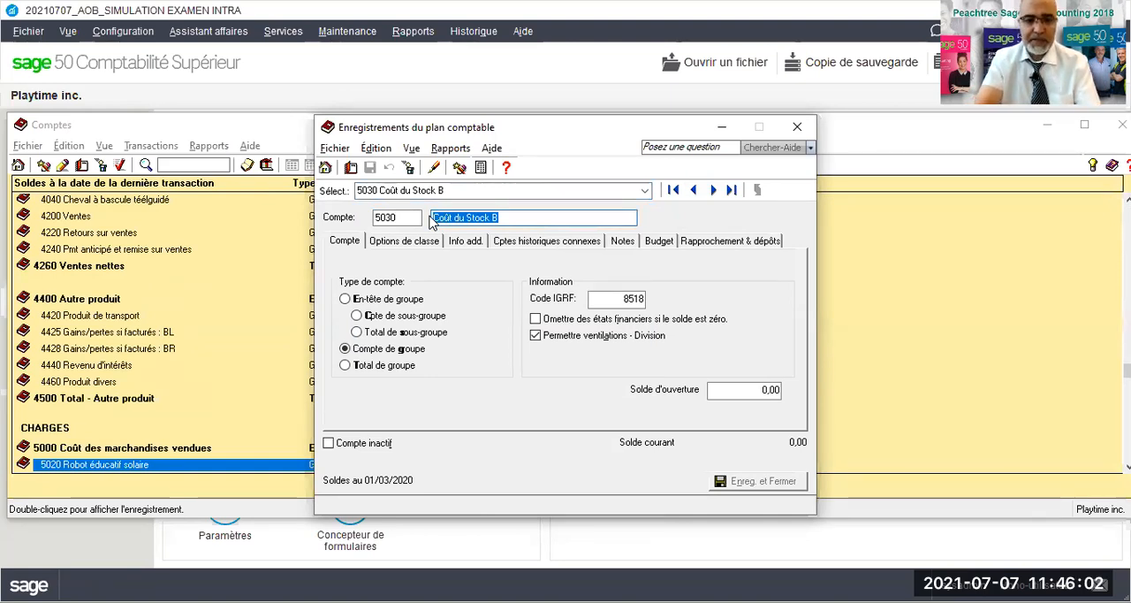
type("Tablette")
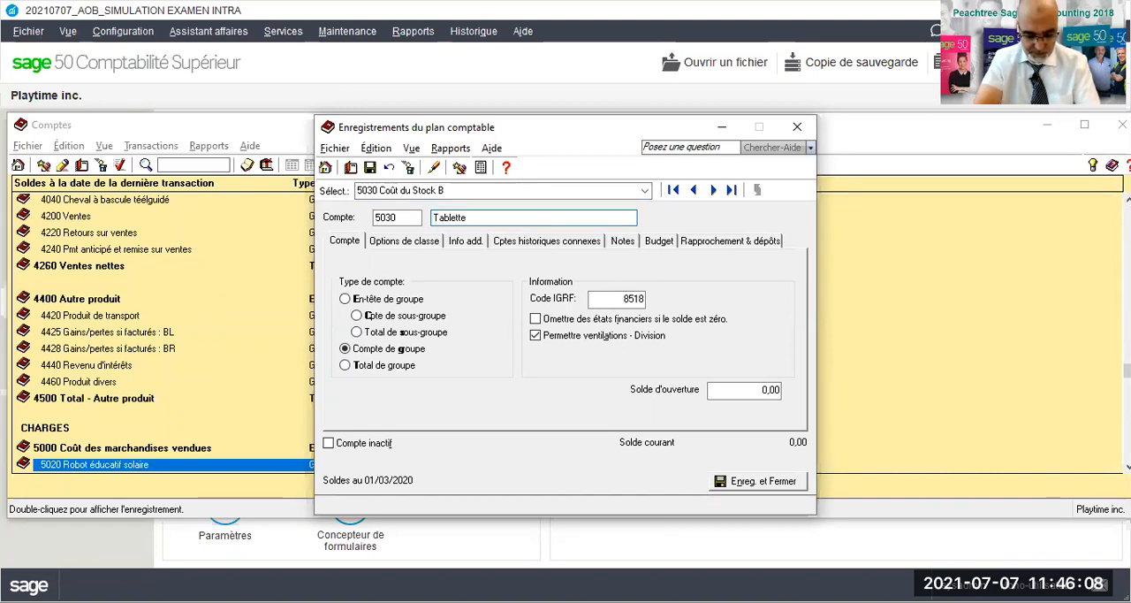
type("éducat")
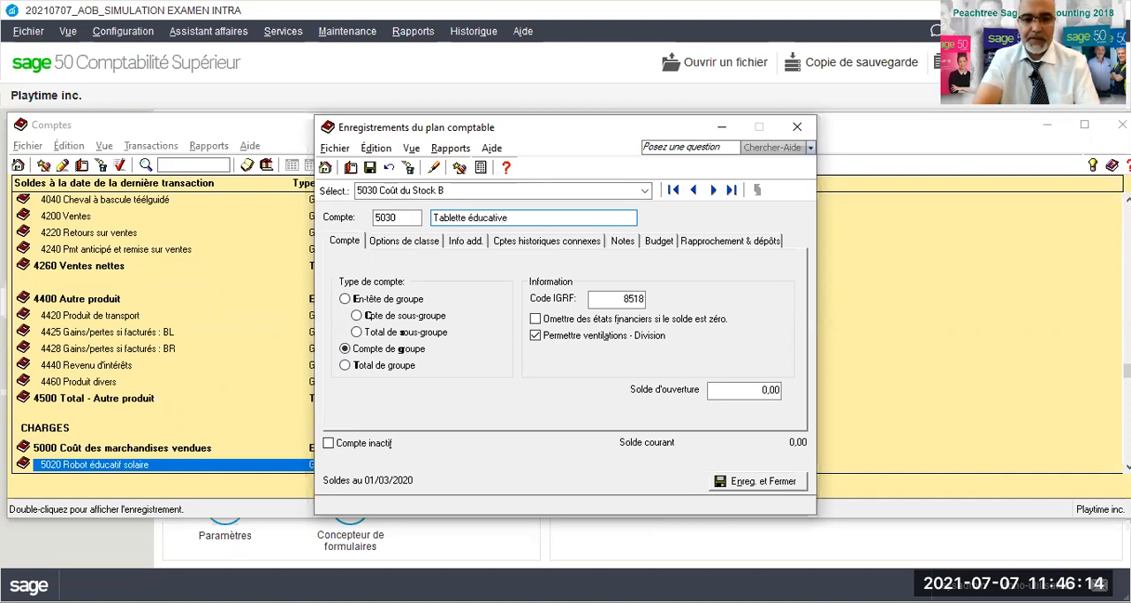
type("ive")
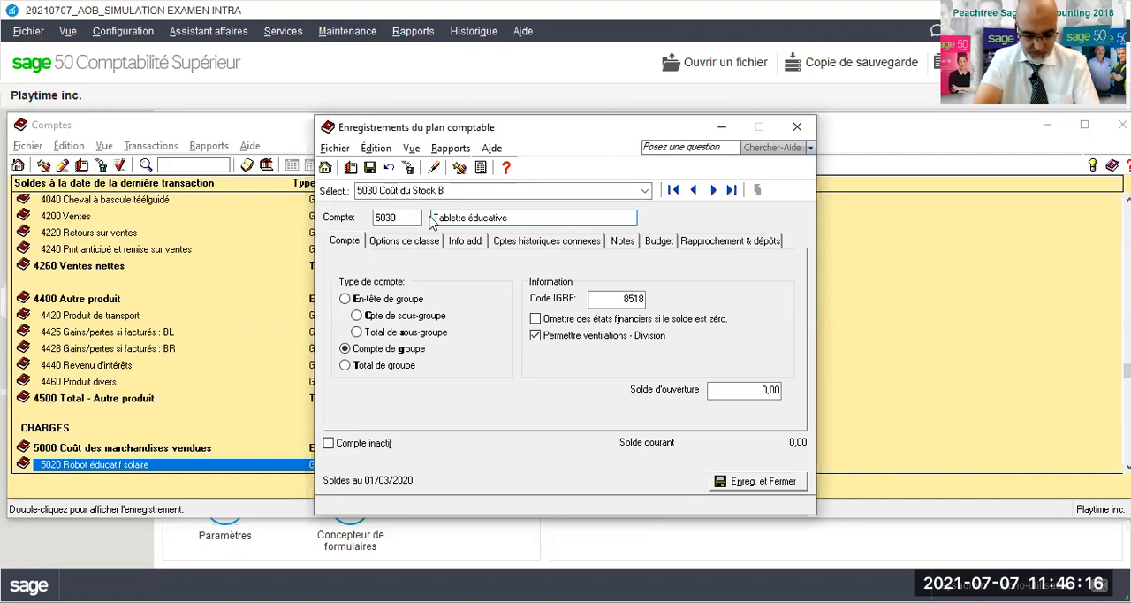
type(" intéractive")
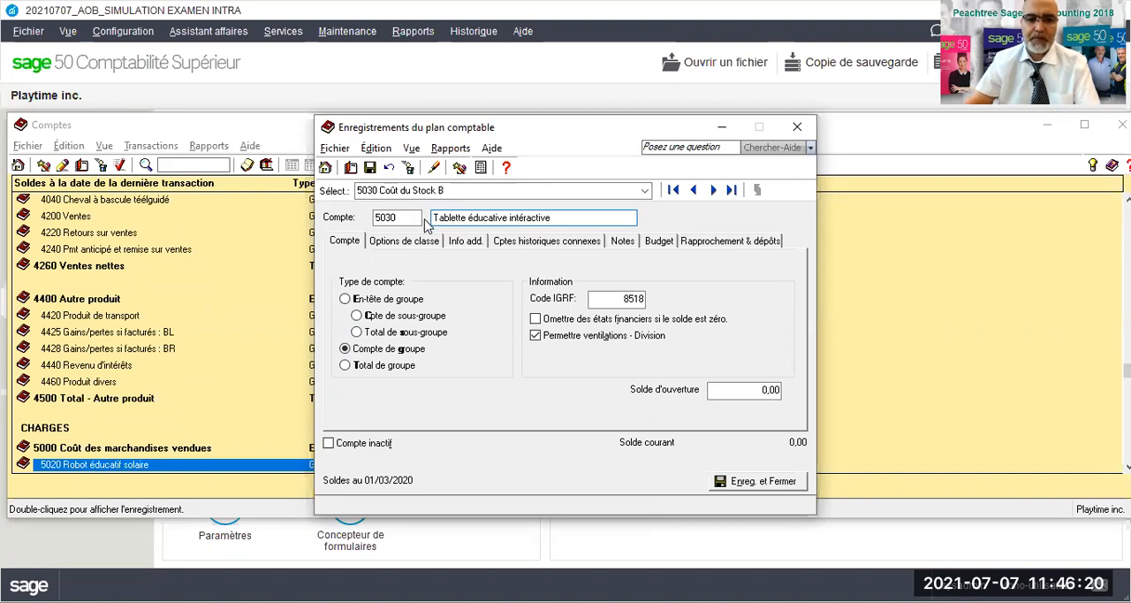
left_click(393, 242)
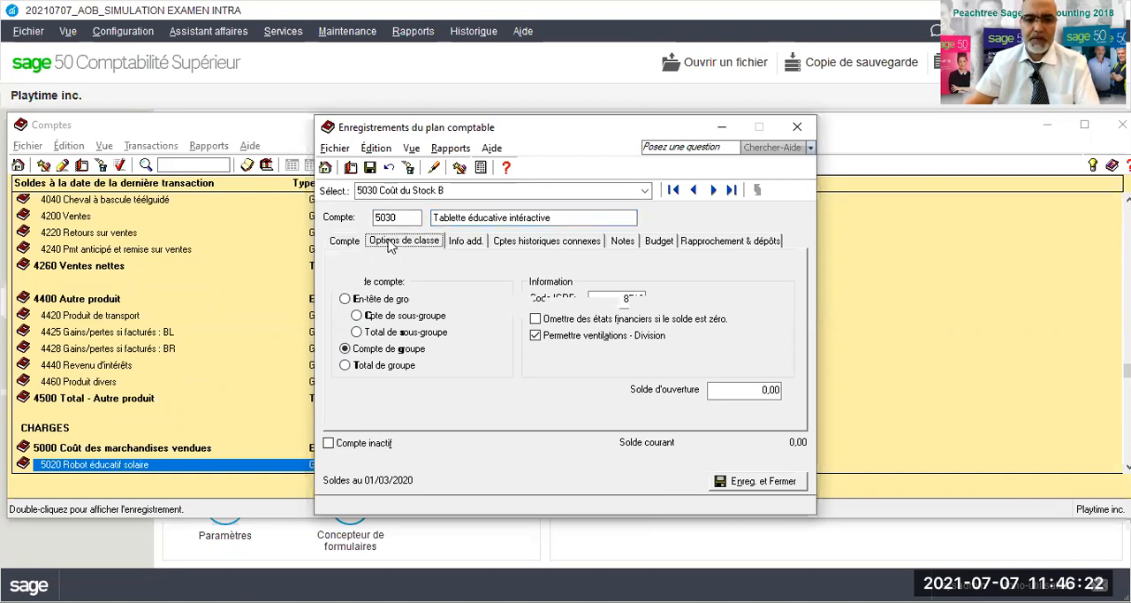
left_click(344, 242)
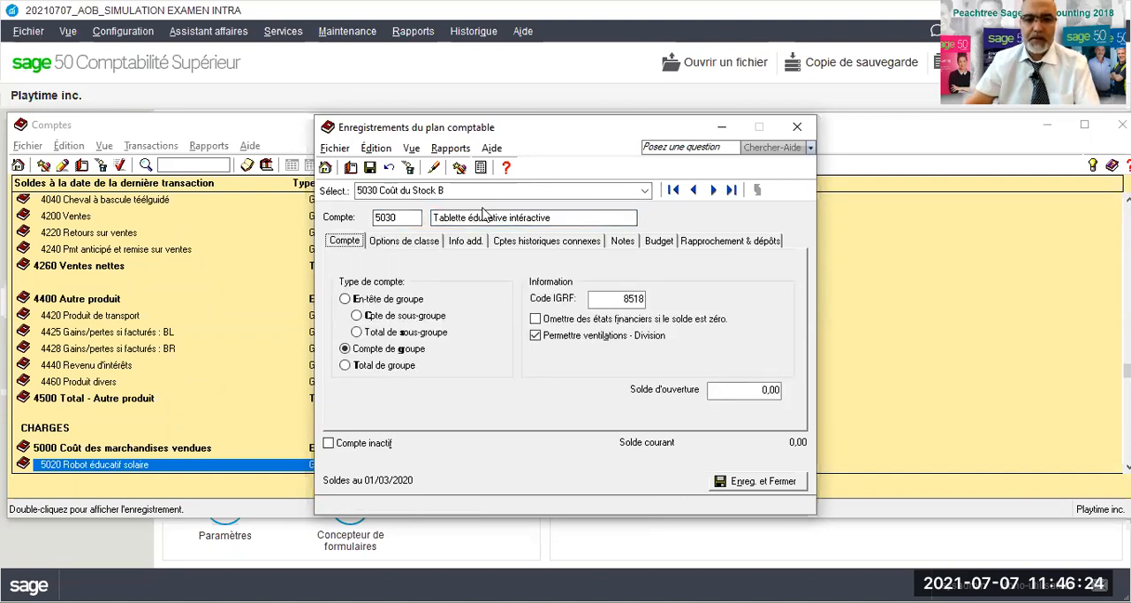
left_click(370, 168)
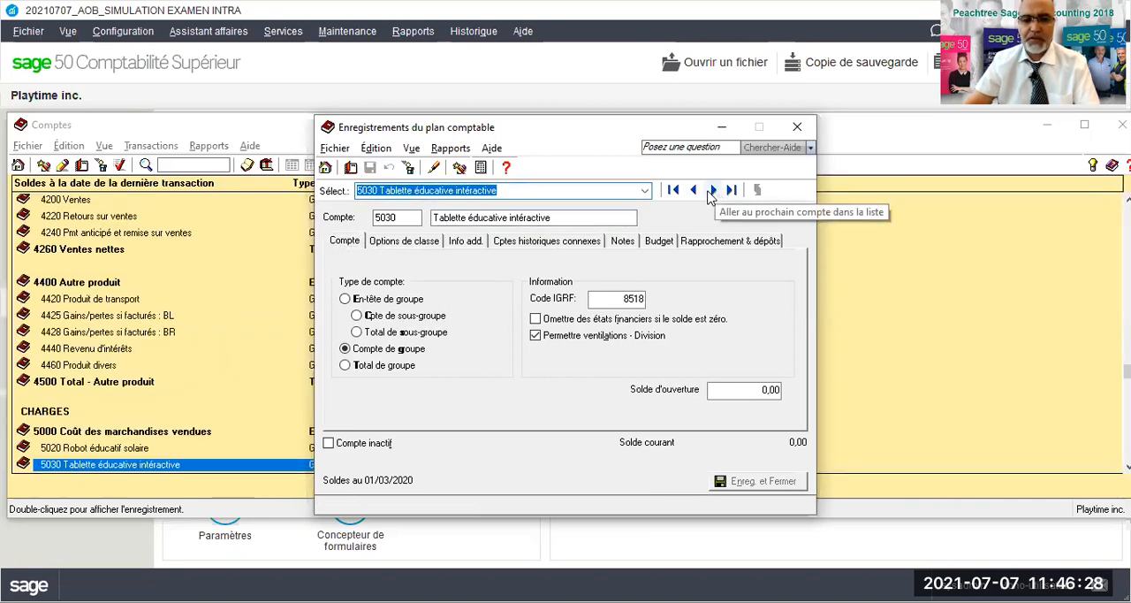
- Rename stock cost account 5040 as "Cheval à bascule téléguidé", save the record and close it
left_click(712, 191)
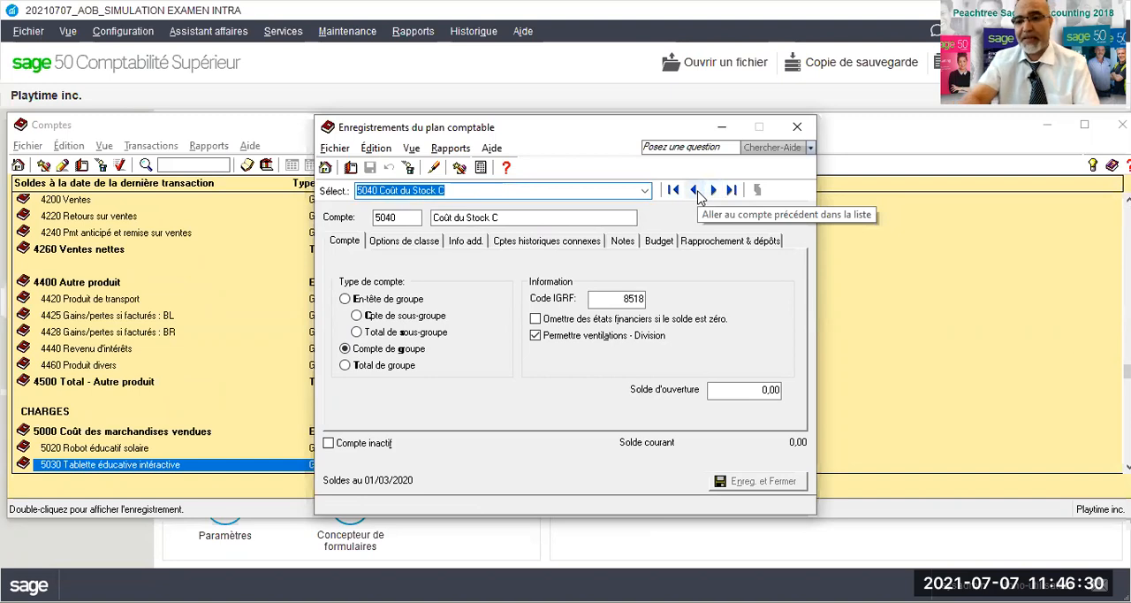
left_click(517, 216)
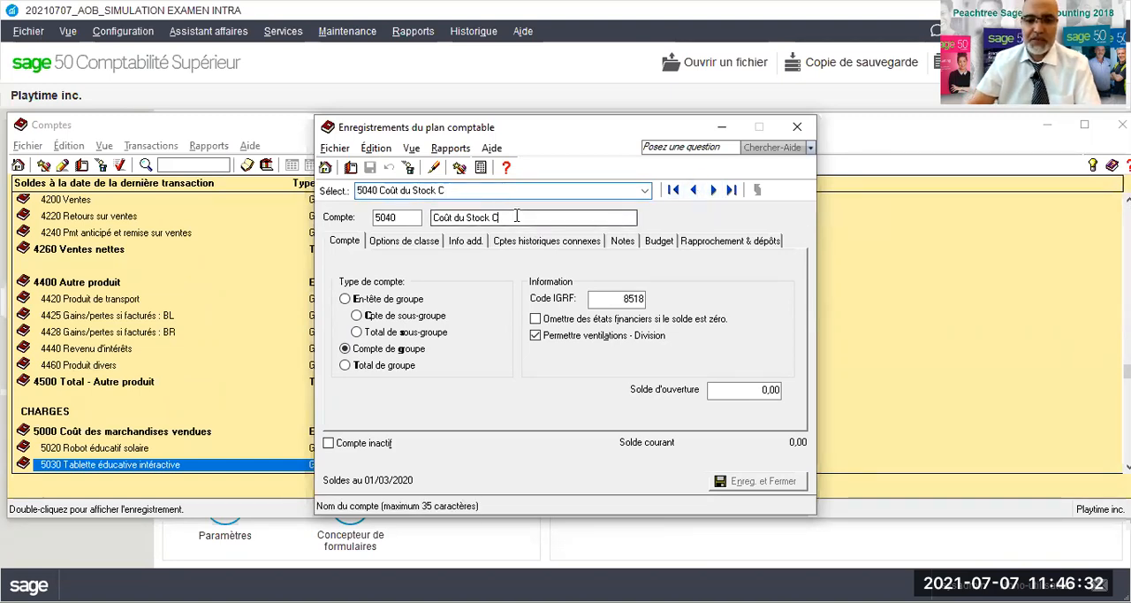
left_click_drag(517, 216, 434, 221)
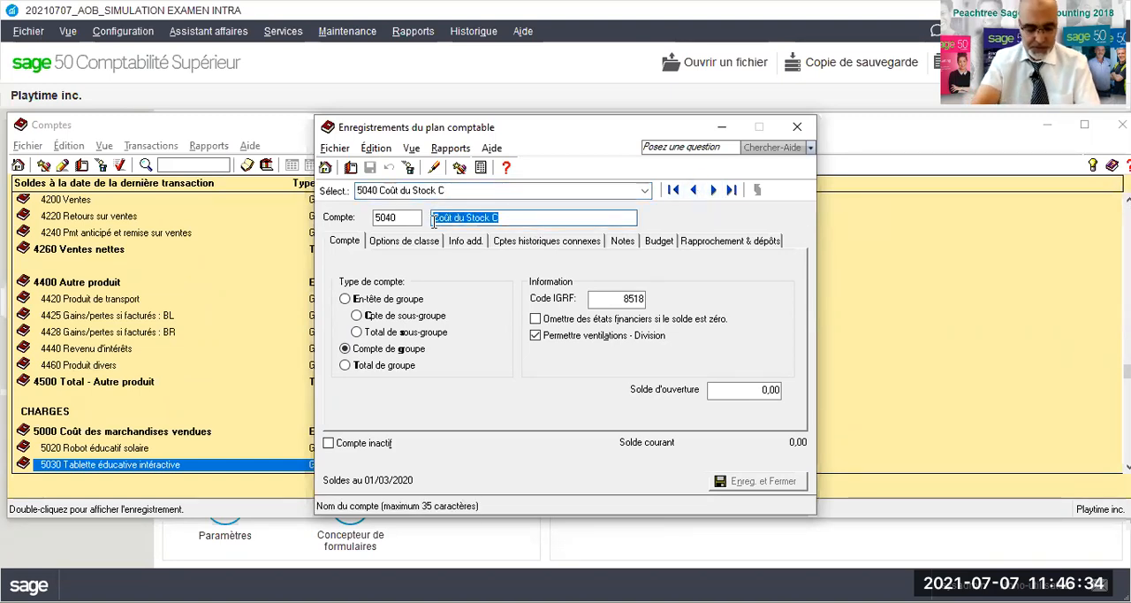
type("Cheval ")
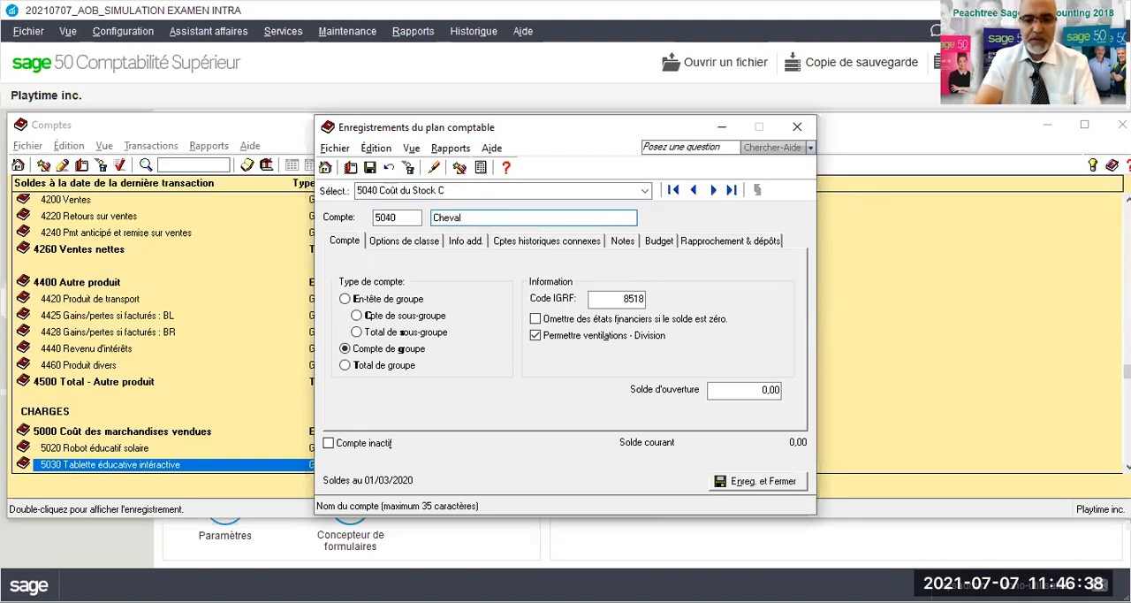
type("à bascule")
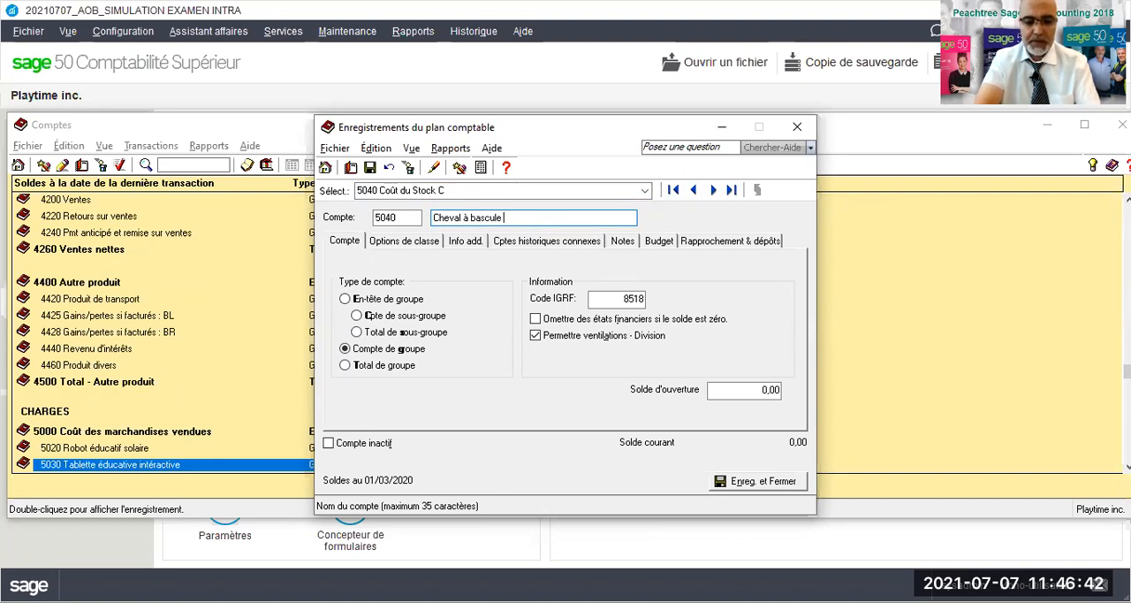
type(" téléguidé")
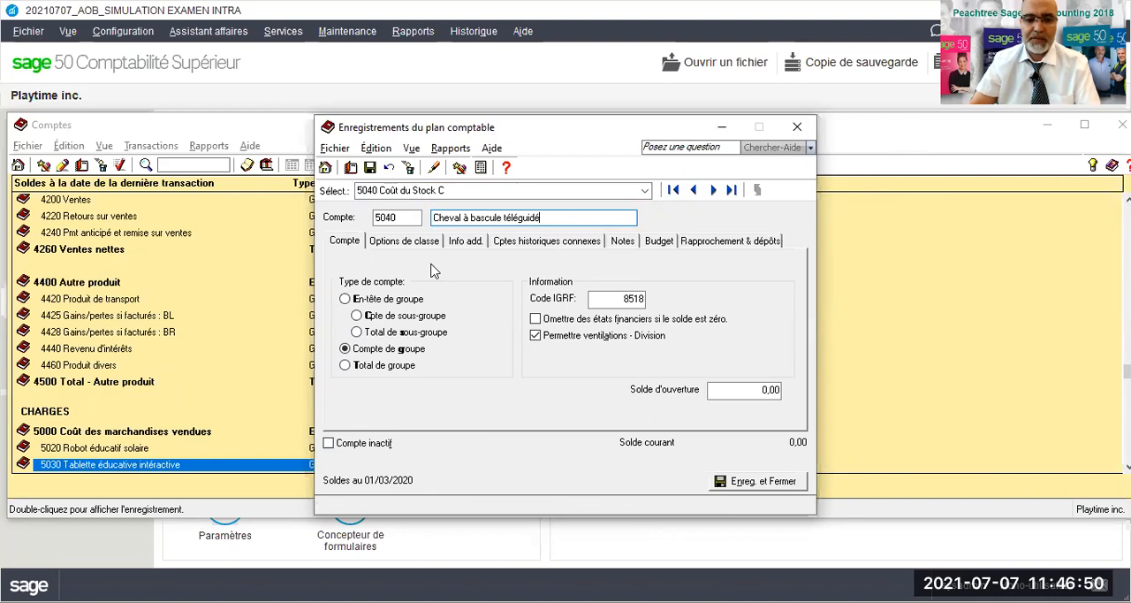
left_click(371, 169)
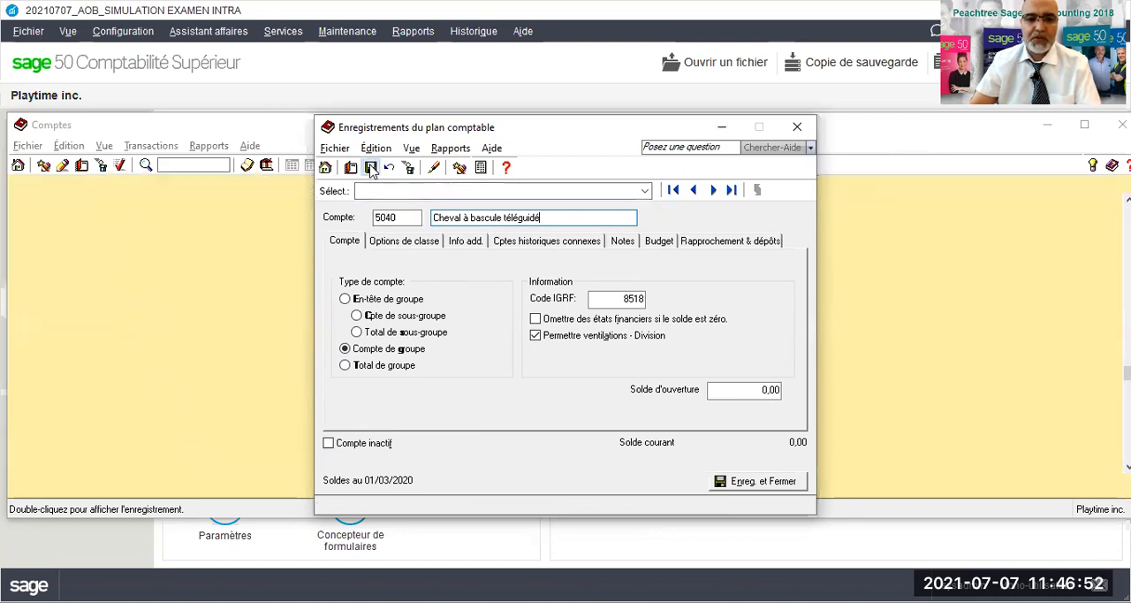
left_click(798, 129)
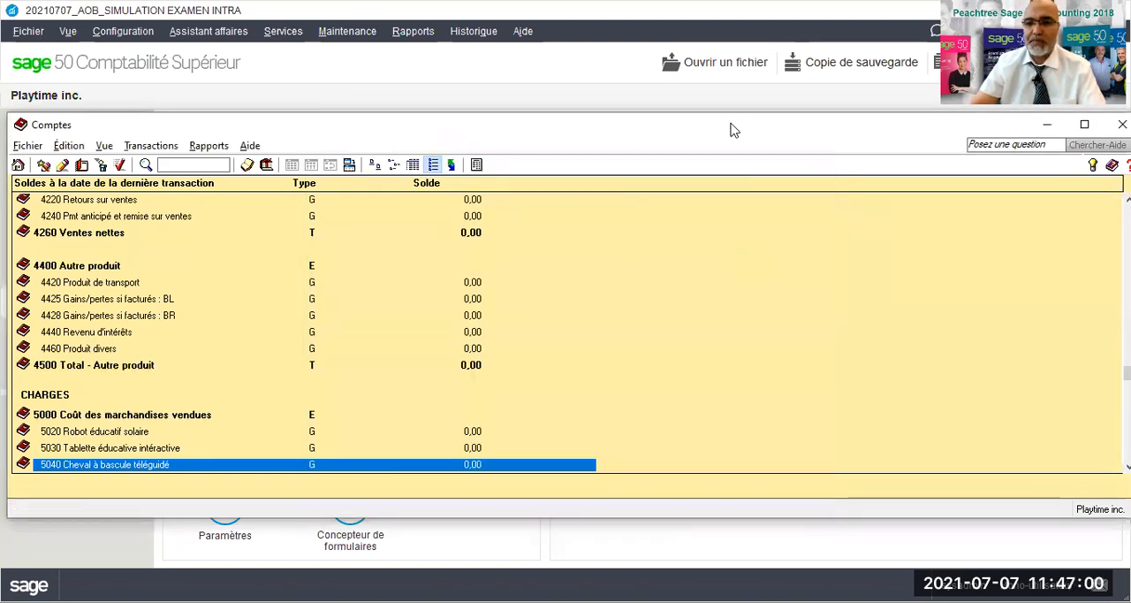
- Close the chart of accounts and return to the linked asset account of stock item RES123
left_click_drag(454, 132, 163, 132)
left_click(833, 123)
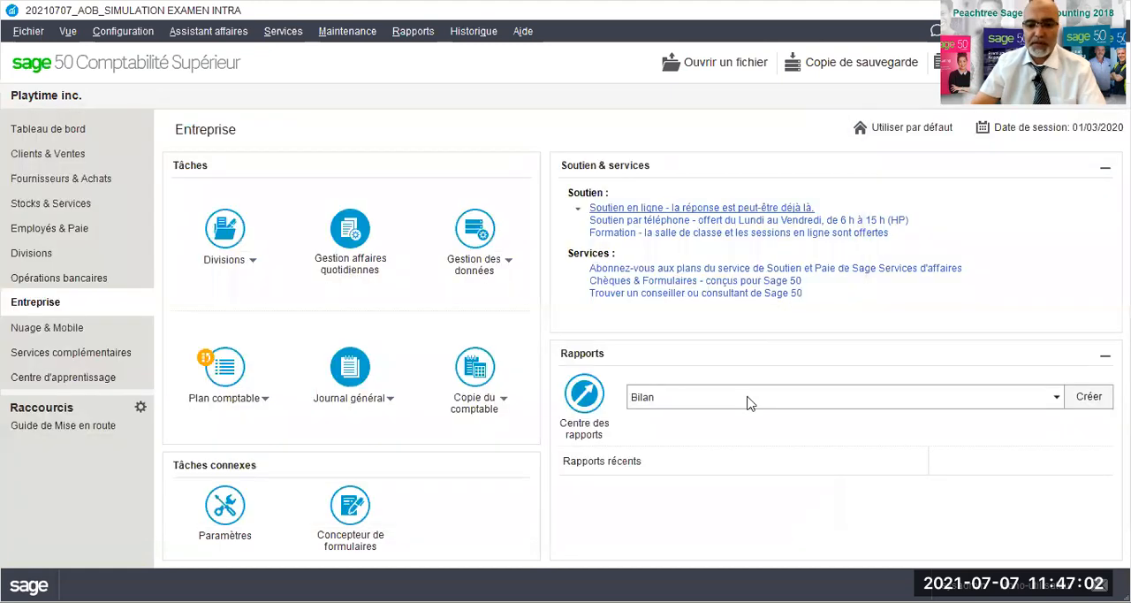
left_click(876, 523)
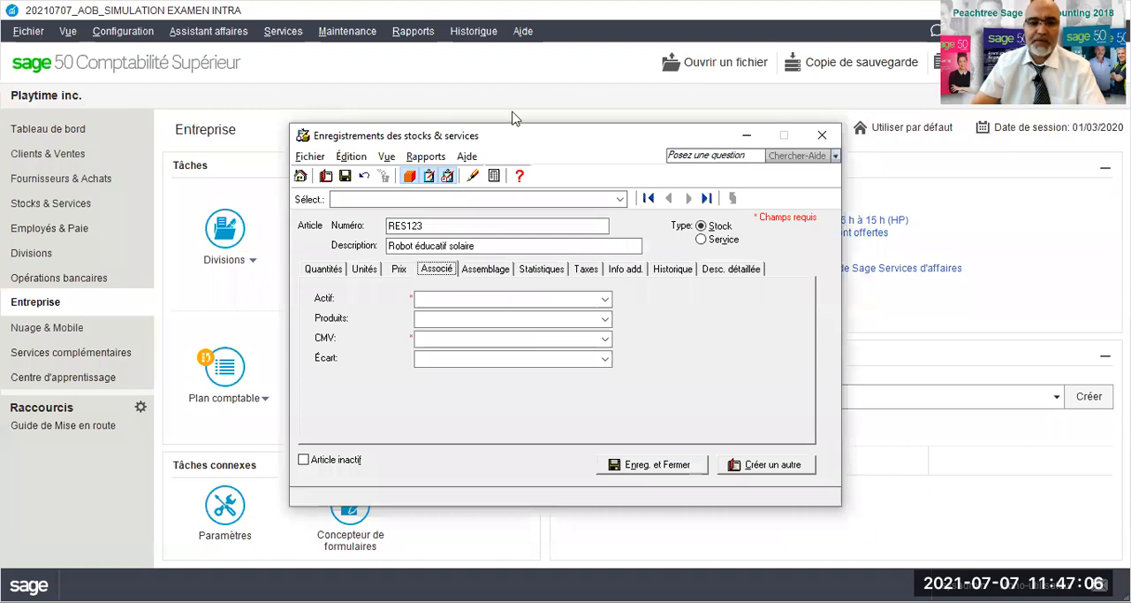
left_click_drag(419, 140, 368, 112)
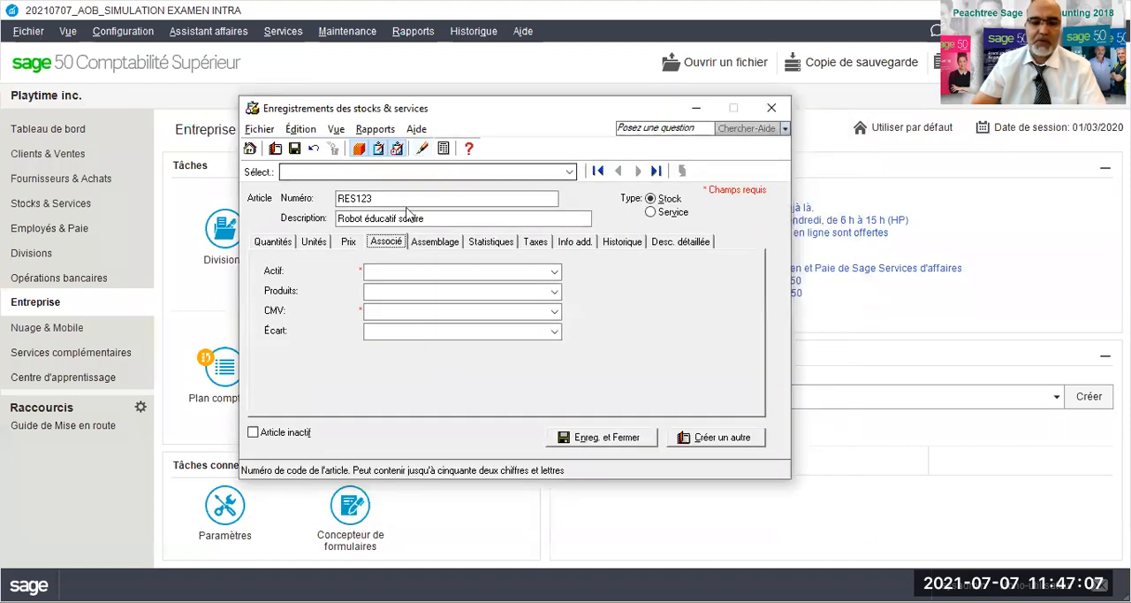
left_click(385, 270)
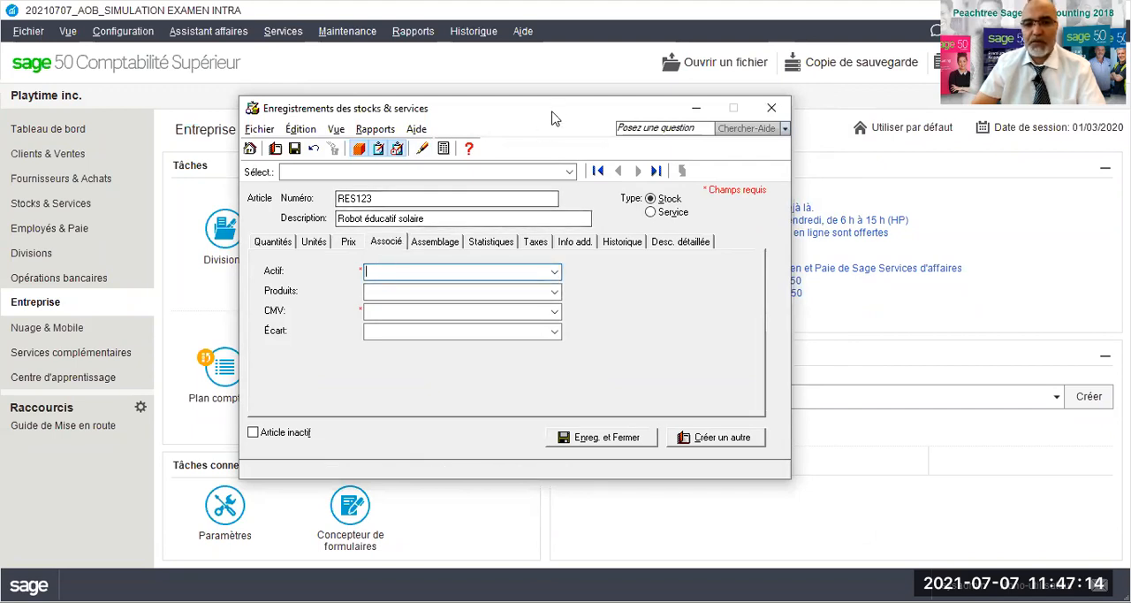
left_click_drag(552, 109, 539, 88)
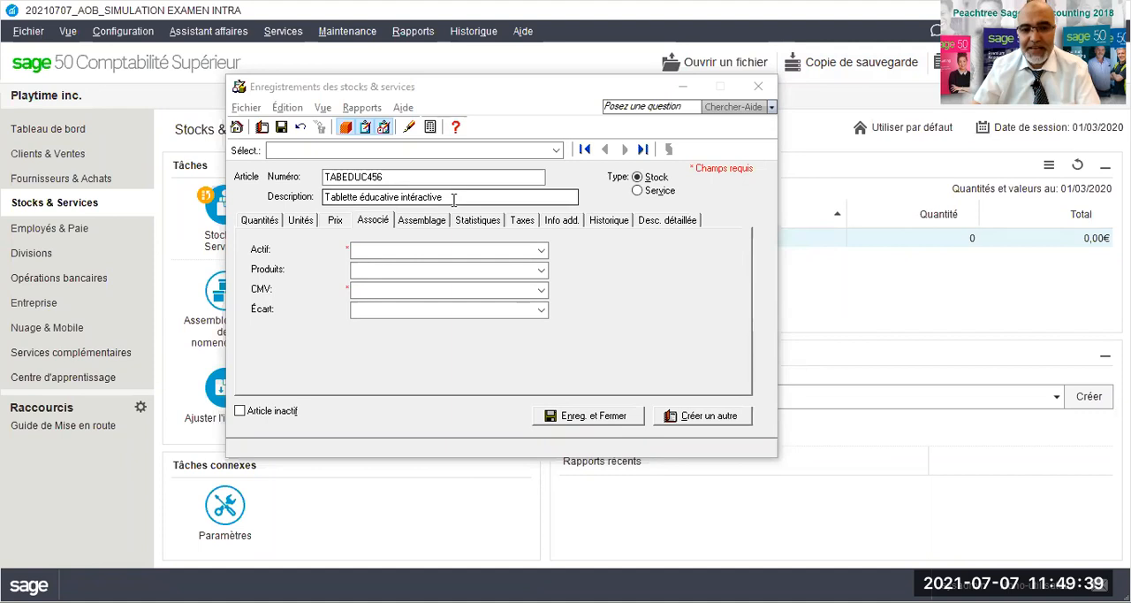
- Set 1530 Tablette éducative intéractive as the linked asset account of stock item TABEDUC456
left_click(425, 255)
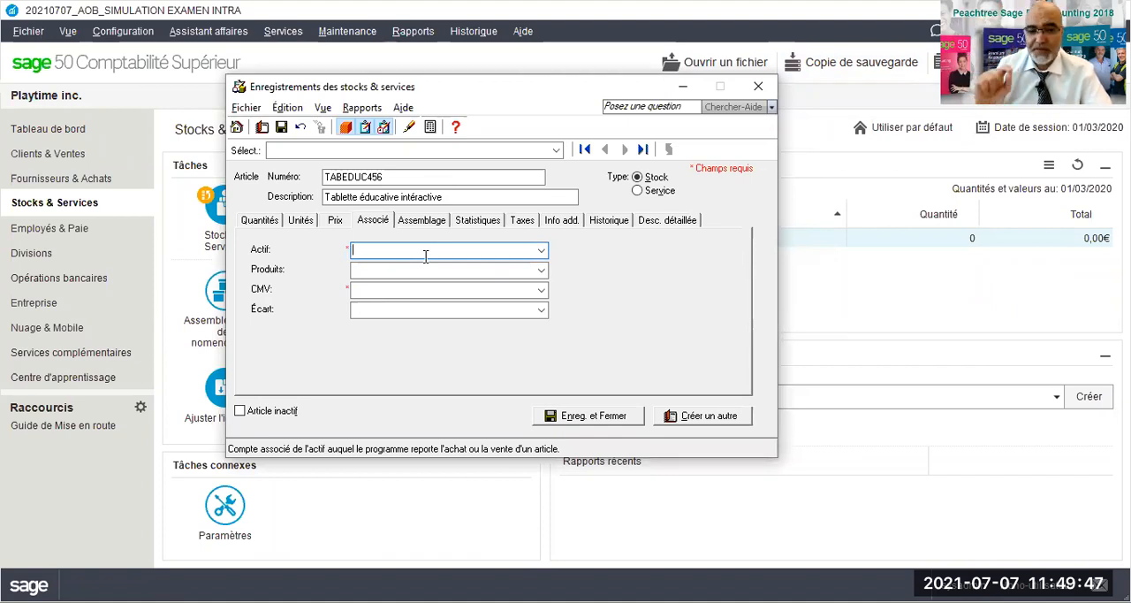
type("1530")
key("Tab")
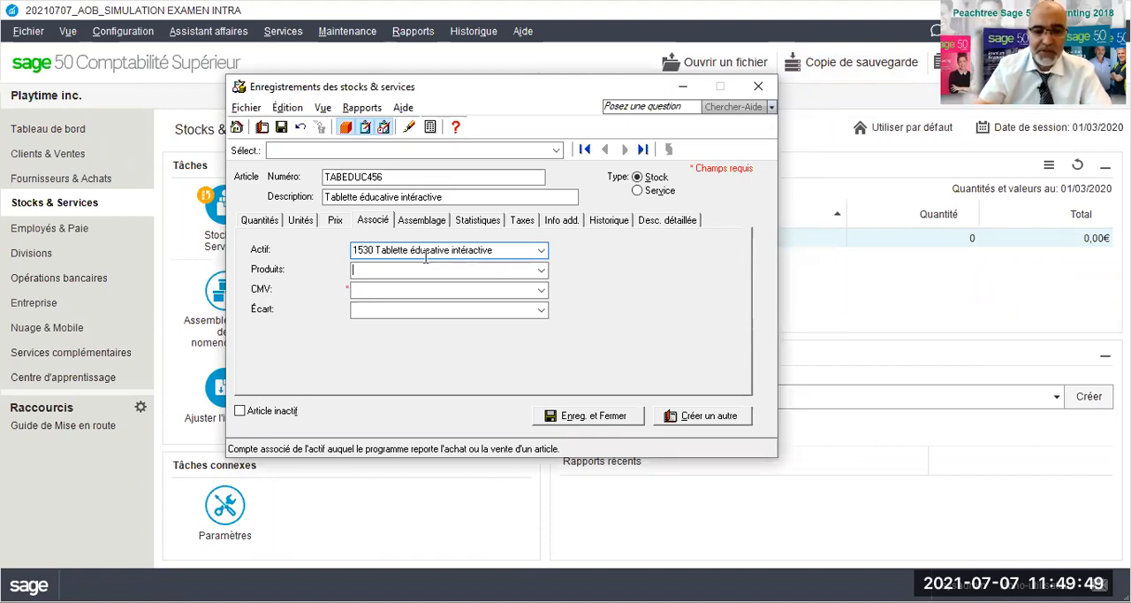
- Try to set 1540 as the linked revenue account of stock item TABEDUC456
type("1530")
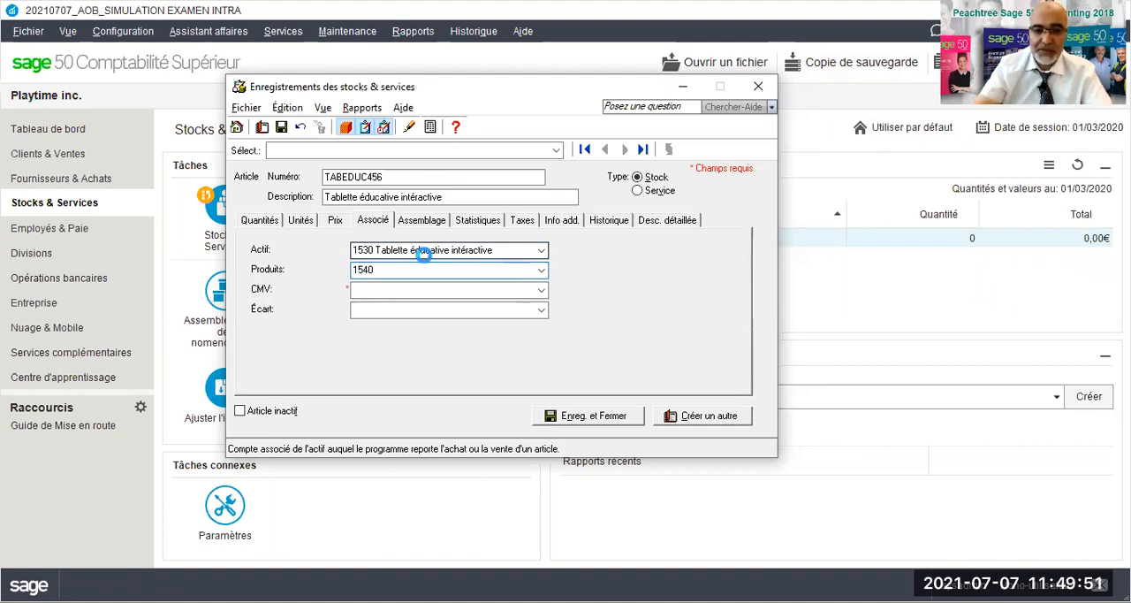
key("Tab")
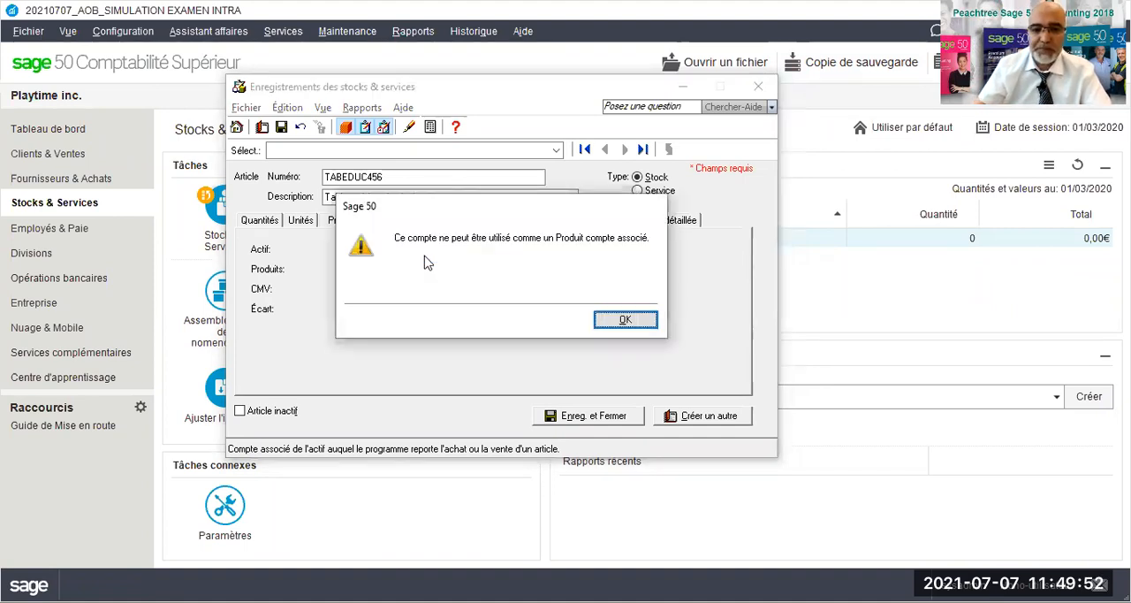
left_click(646, 320)
- Link revenue account 4030 and cost of goods sold account 5030 to TABEDUC456, and save it to start a new item
type("4030")
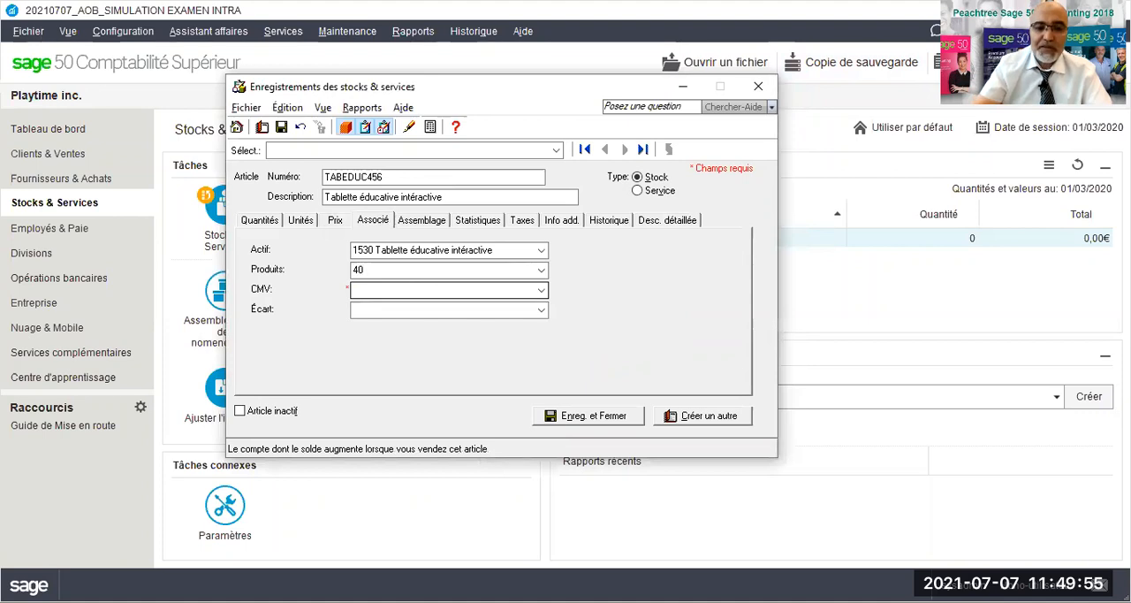
key("Tab")
type("40")
key("BackSpace")
key("BackSpace")
type("5030")
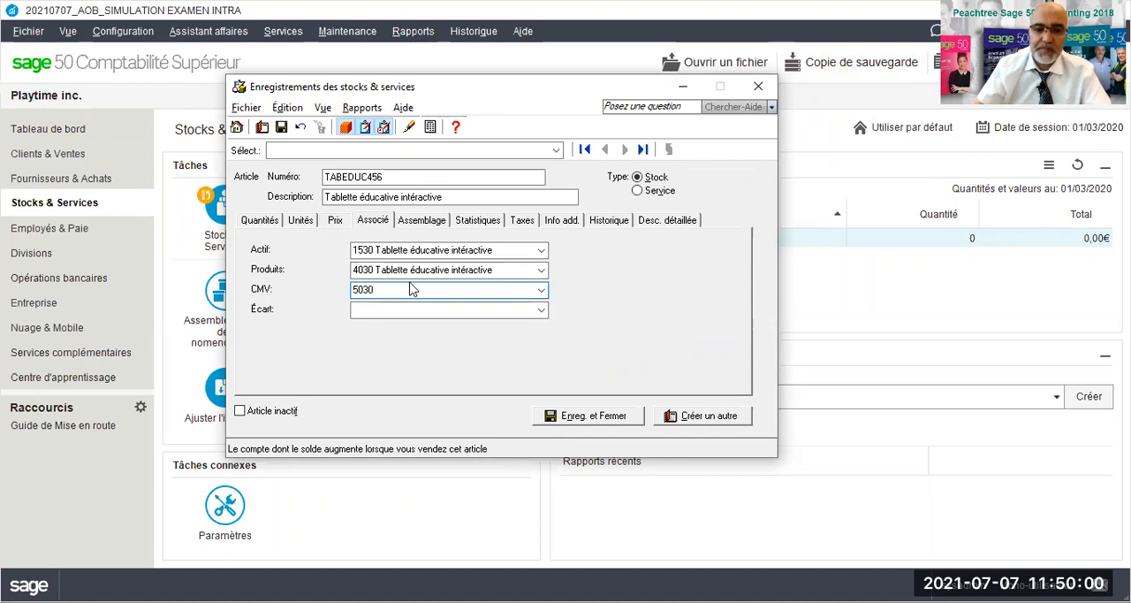
key("Tab")
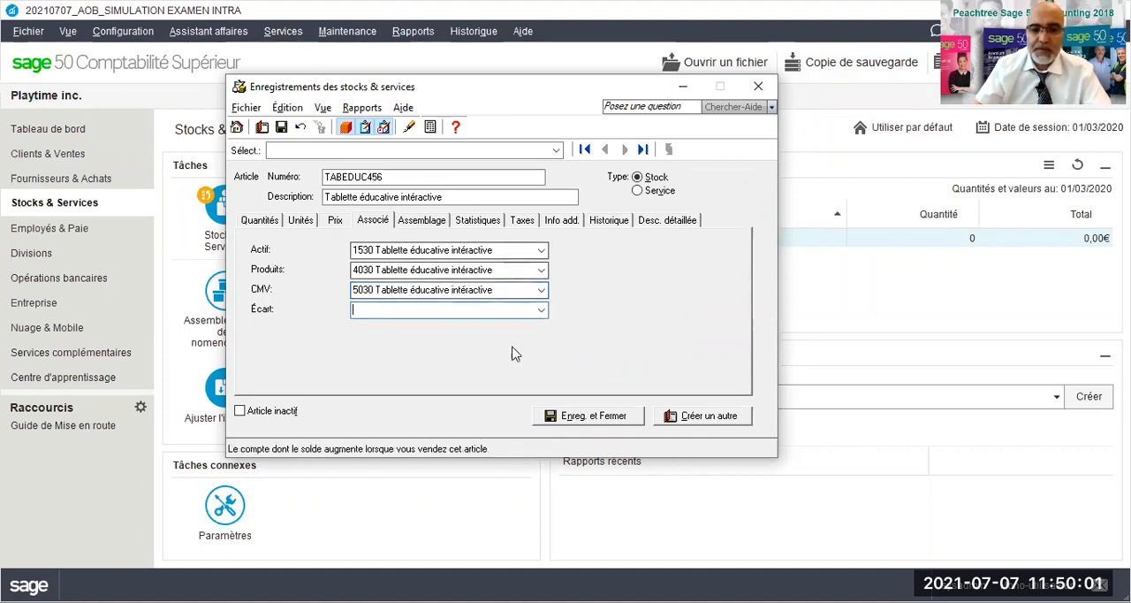
left_click(694, 420)
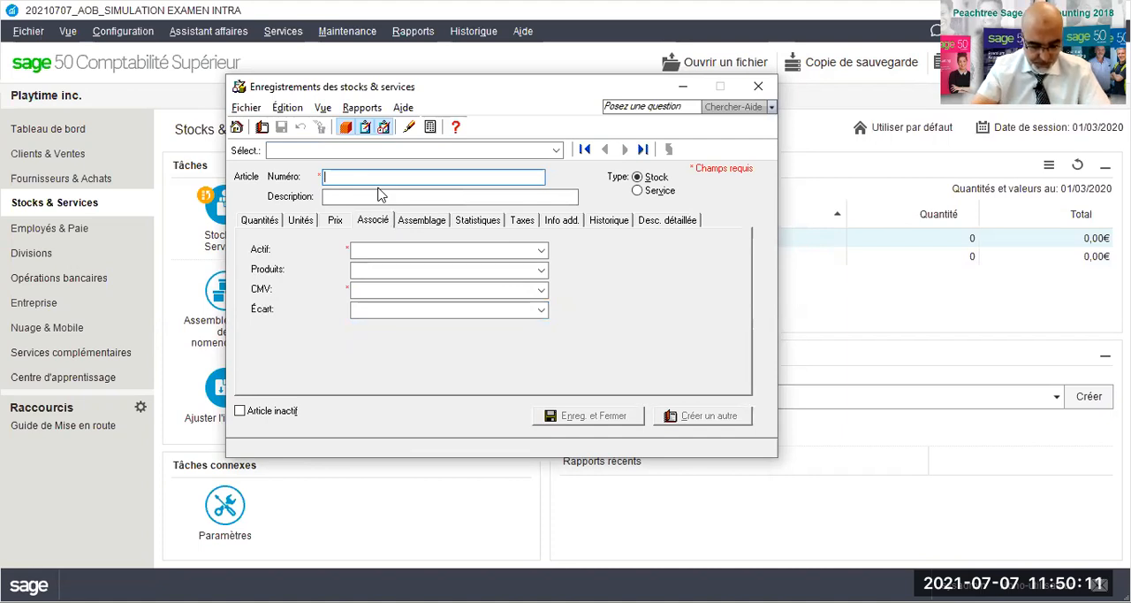
- Enter CHEVBAS789 as the new stock item's number and "Cheval à bascule téléguidé" as its description
type("CHEV")
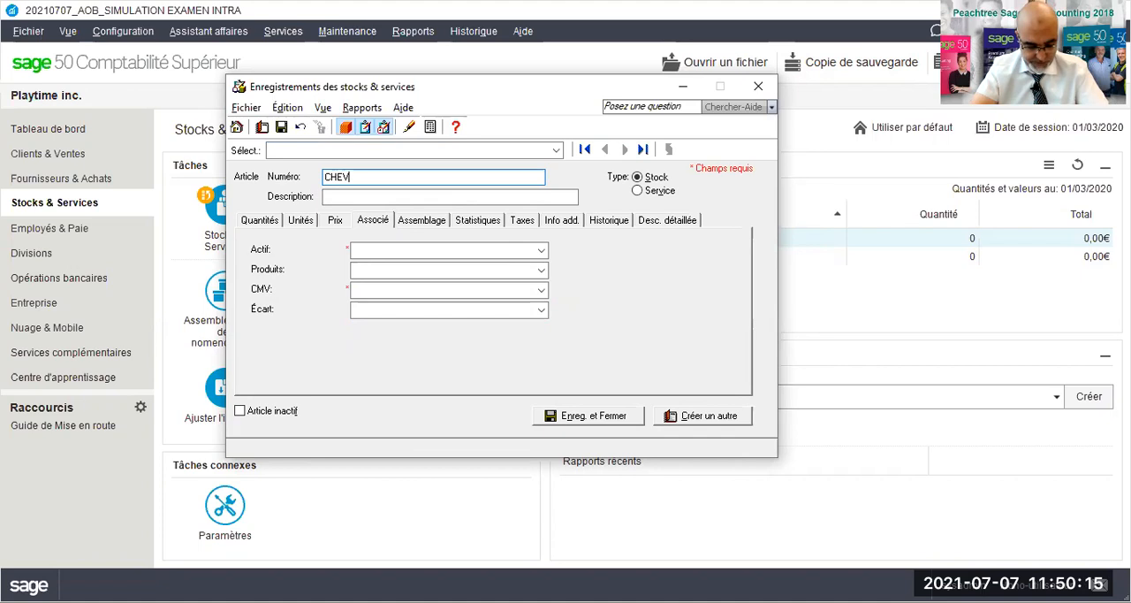
type("BAS")
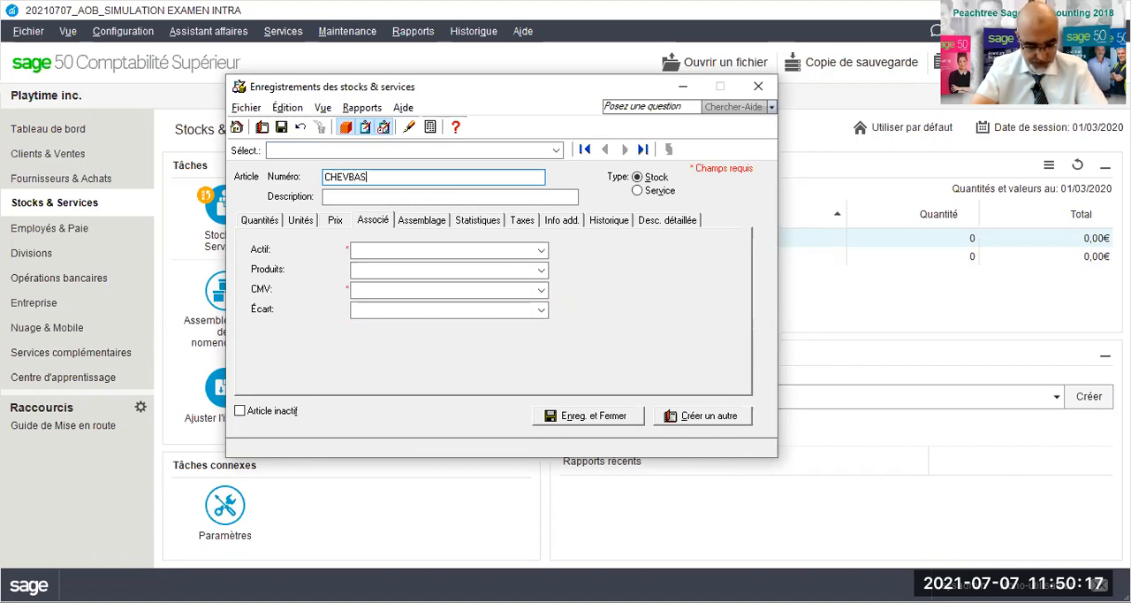
type("789")
key("Tab")
type("CH")
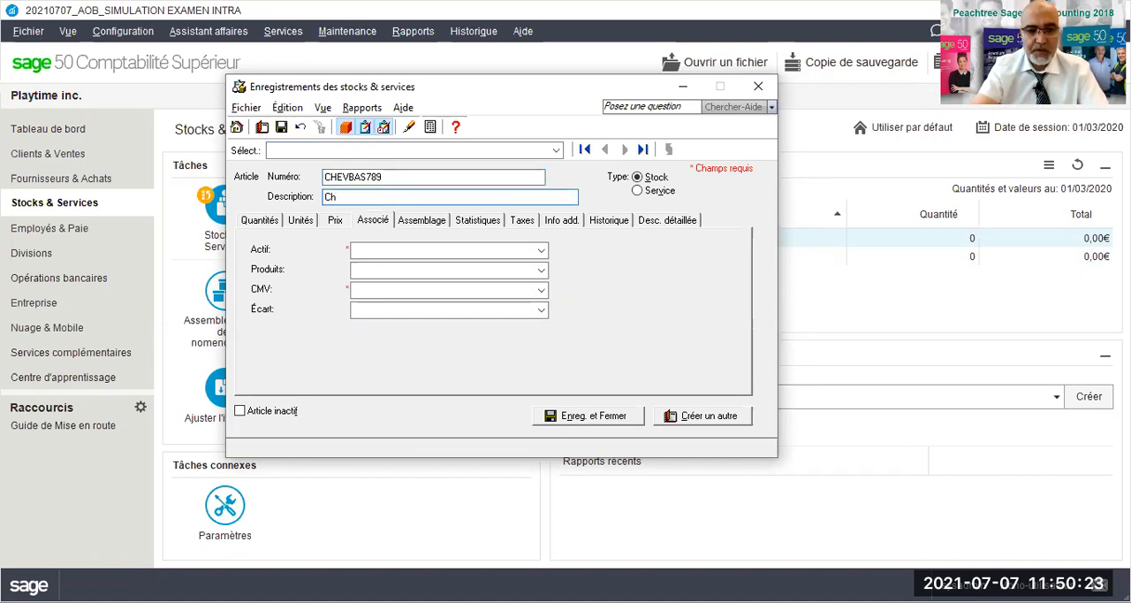
type("eval à bascule téléguidé")
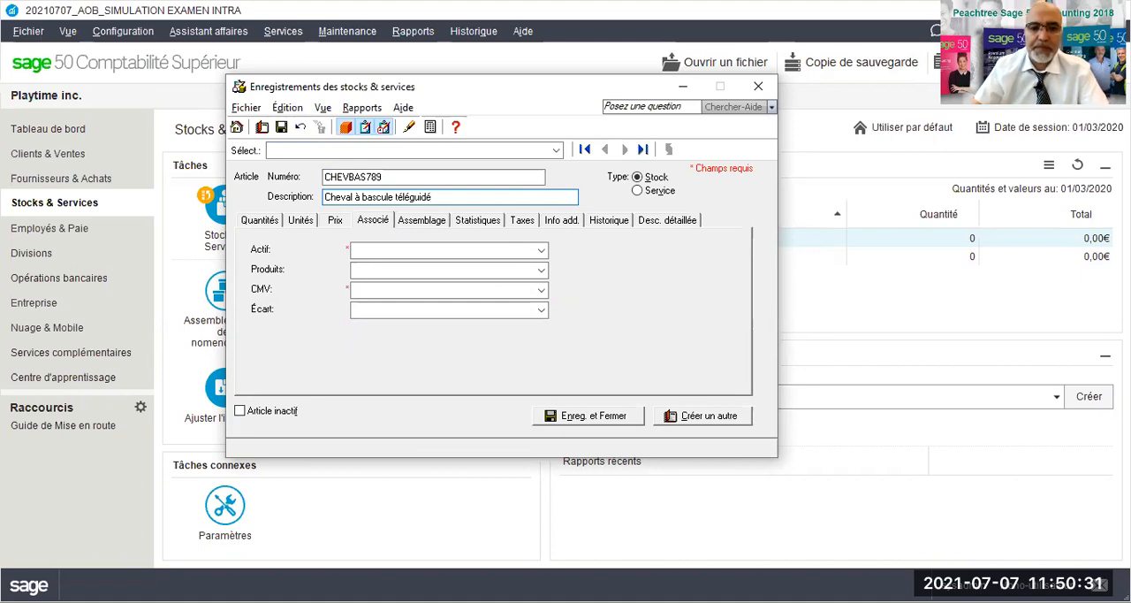
- Set 1540 Cheval à bascule téléguidé as the linked asset account of stock item CHEVBAS789
key("Tab")
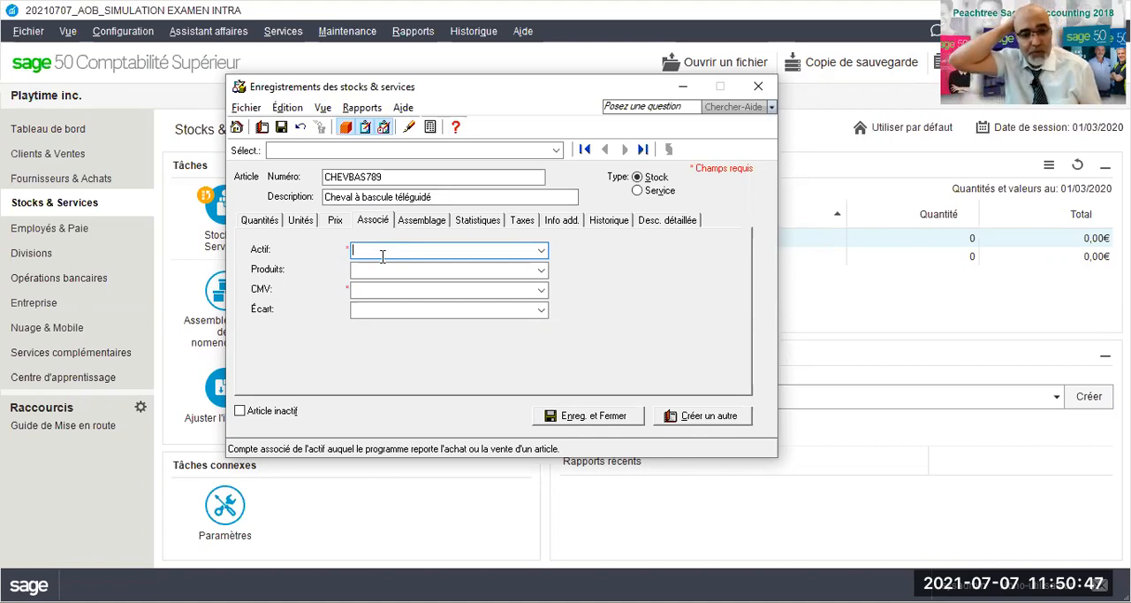
type("15")
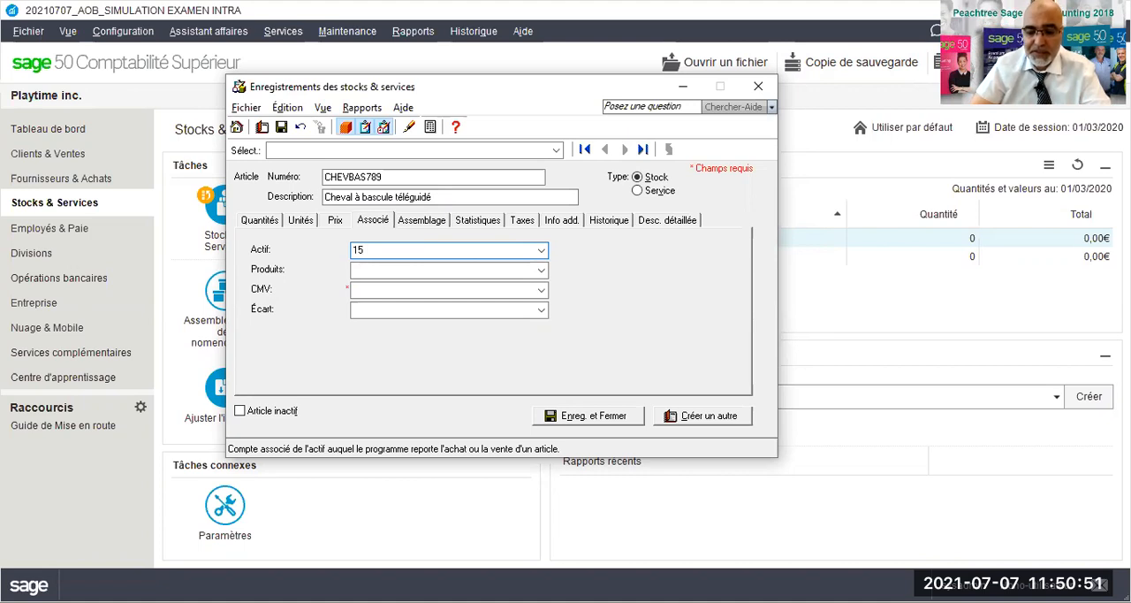
type("40")
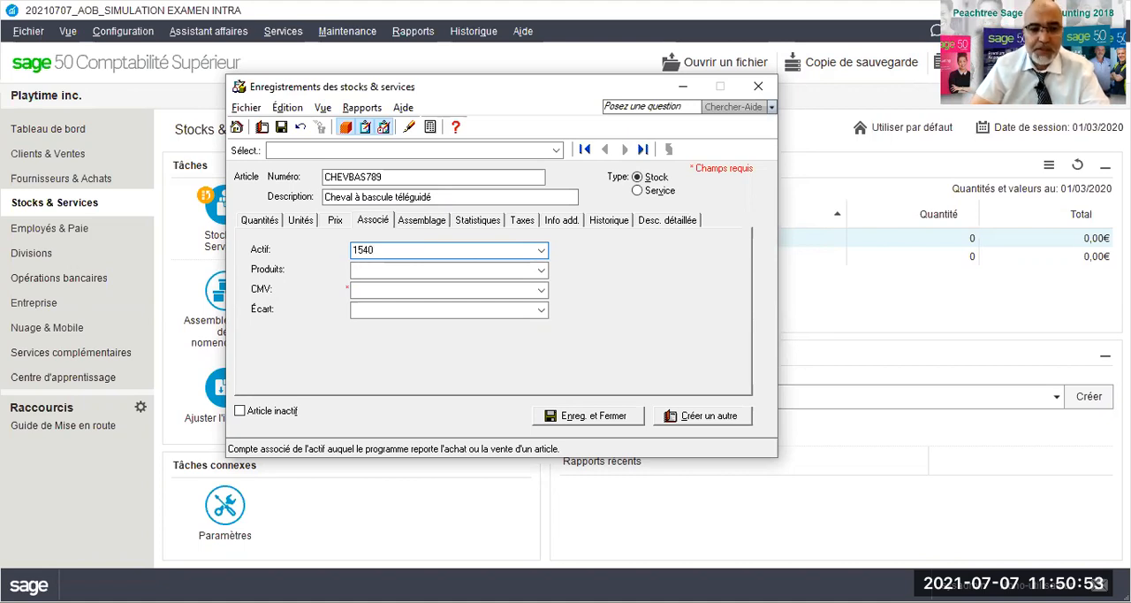
key("Tab")
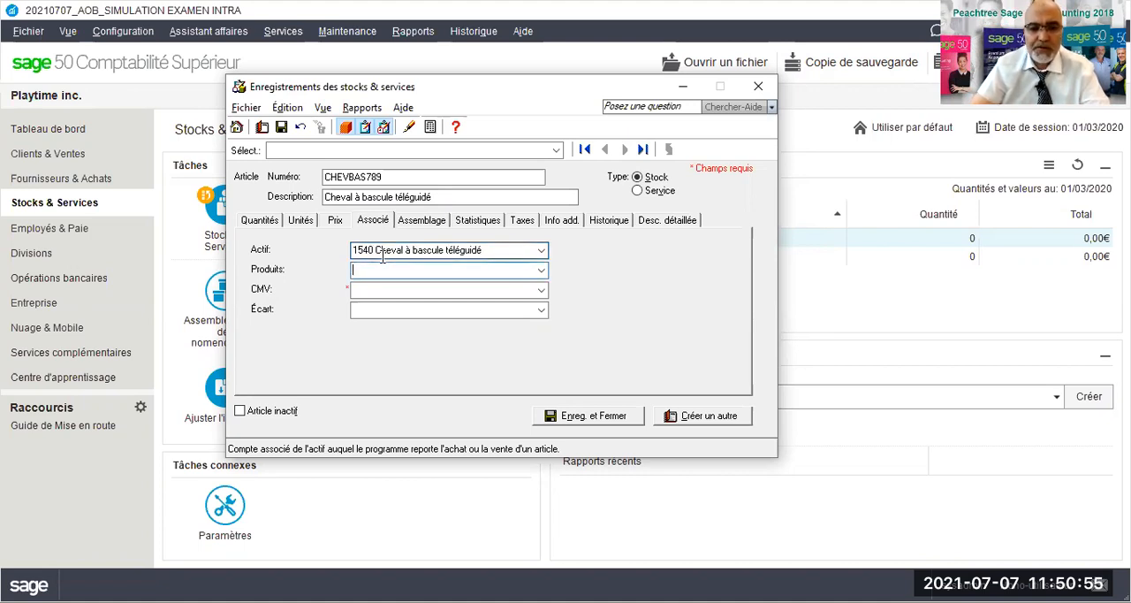
- Link revenue account 4040 and cost of goods sold account 5040 to CHEVBAS789, and save and close the item
type("4040")
key("Tab")
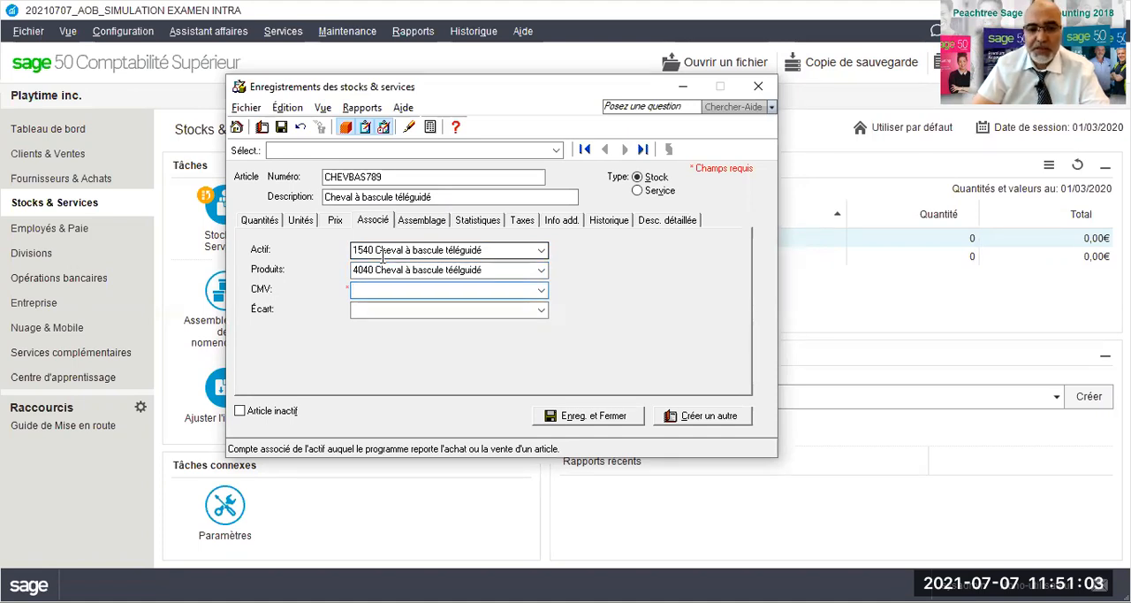
type("5040")
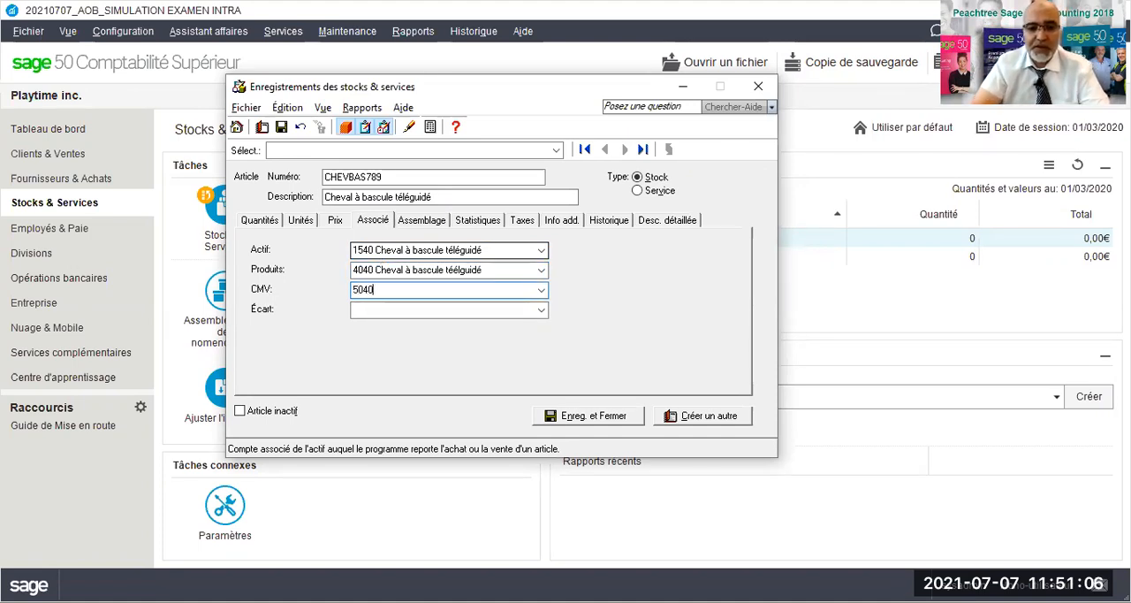
key("Tab")
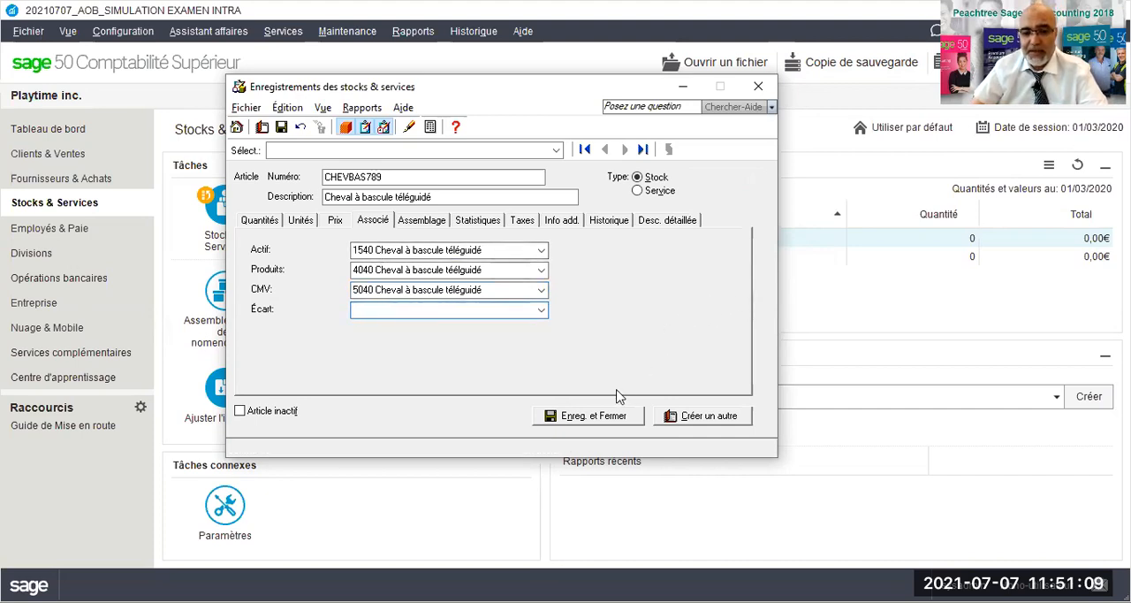
left_click(572, 422)
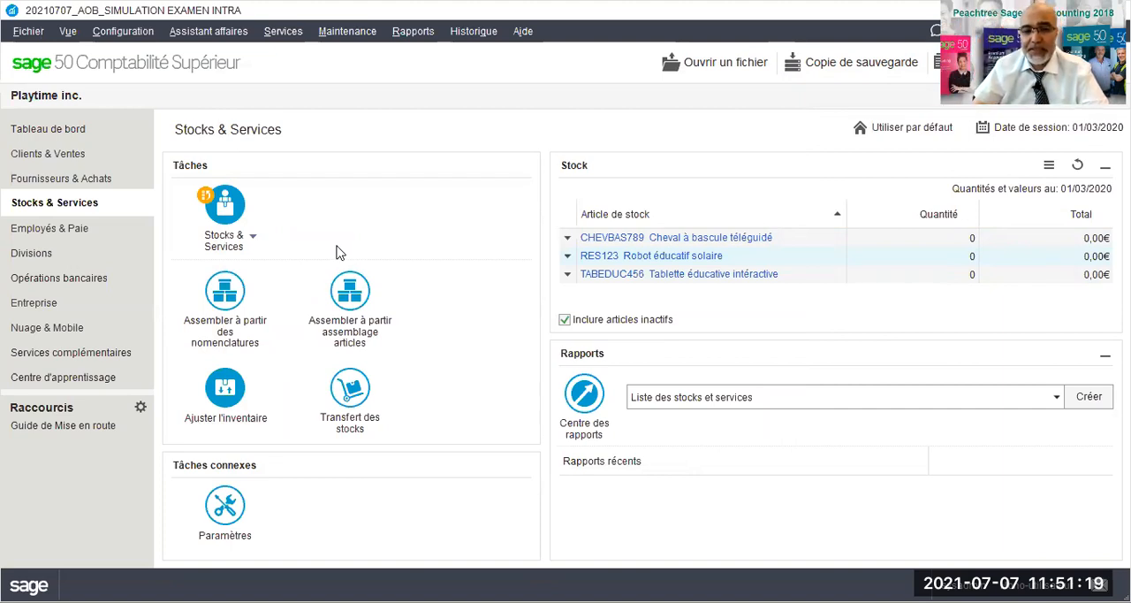
- Start a new supplier record and name the supplier "Smoby Smart inc."
left_click(86, 181)
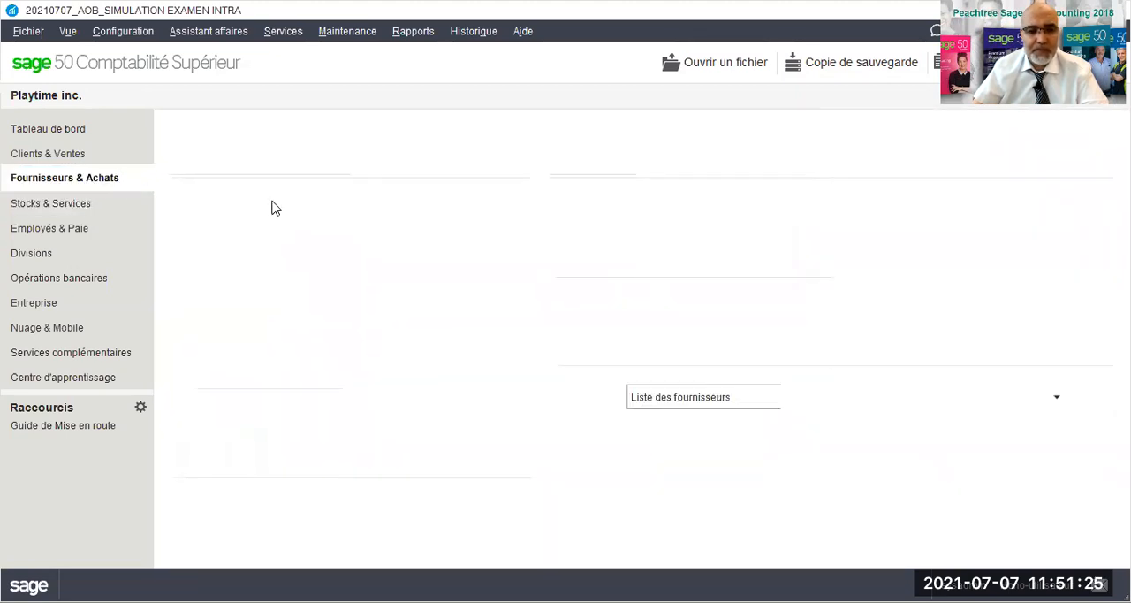
left_click(253, 245)
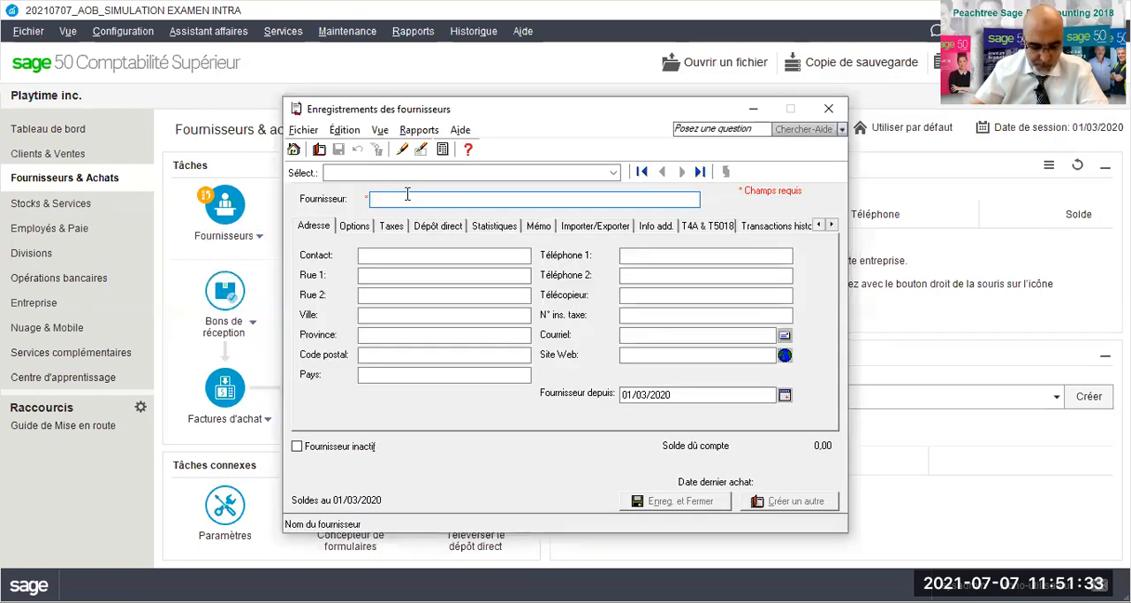
type("Smo")
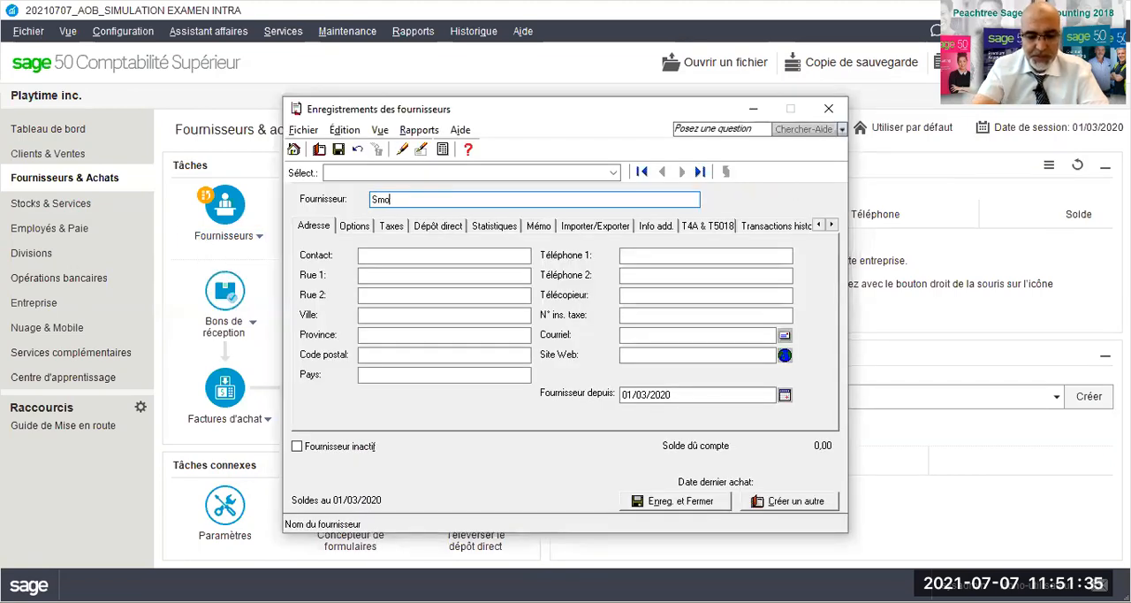
type("by Sma")
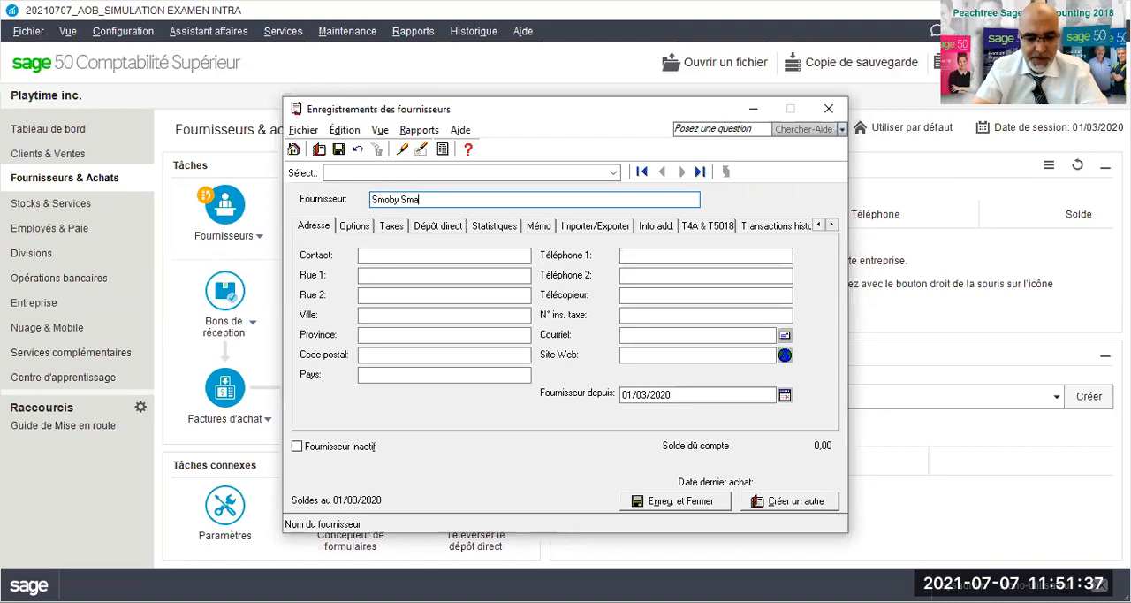
type("rt inc.")
key("Tab")
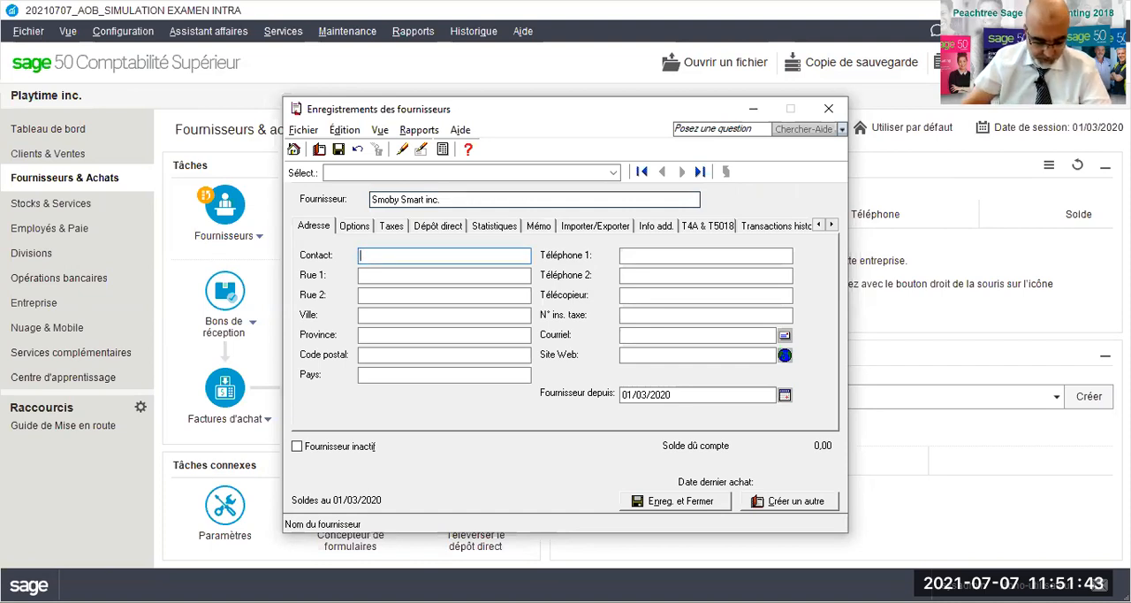
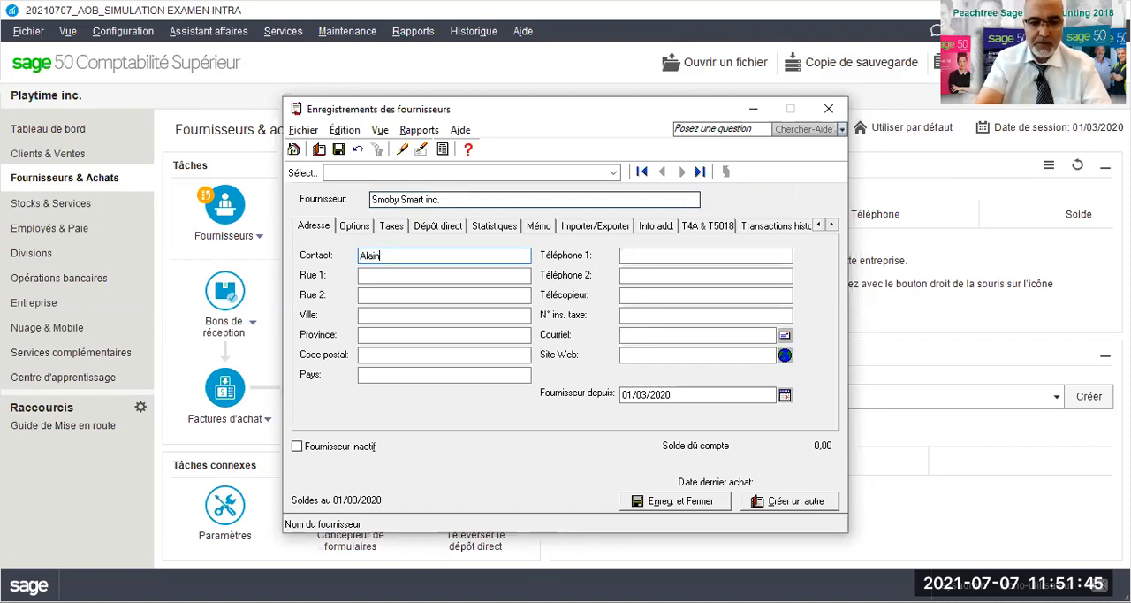
- Enter the contact's full name and the street address of supplier Smoby Smart inc
key("Tab")
key("Tab")
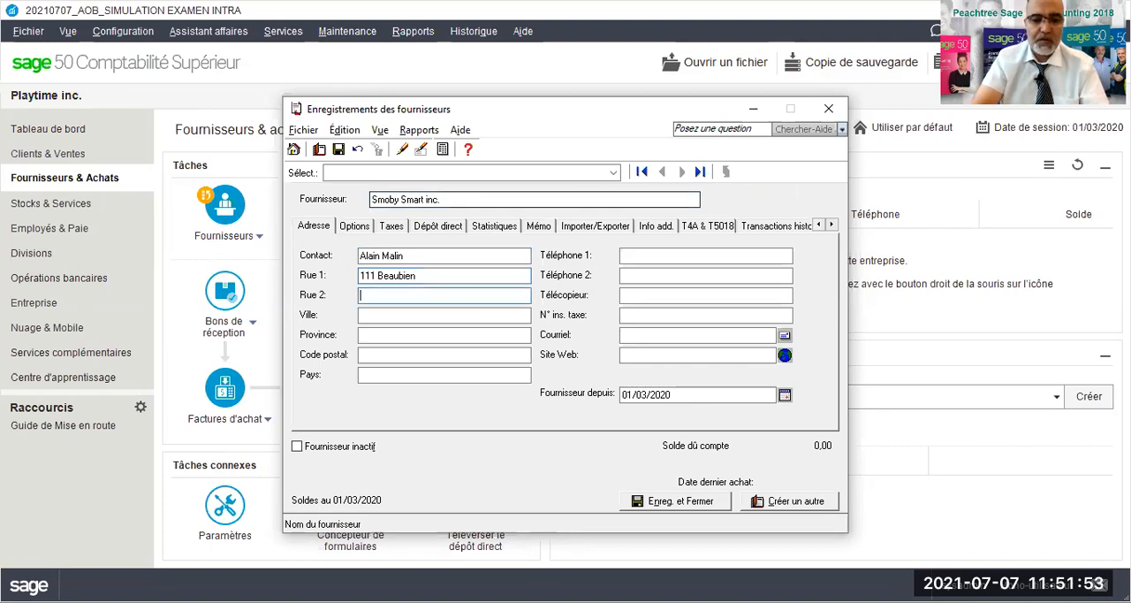
- Fill in the city and province of the supplier's address
type("M")
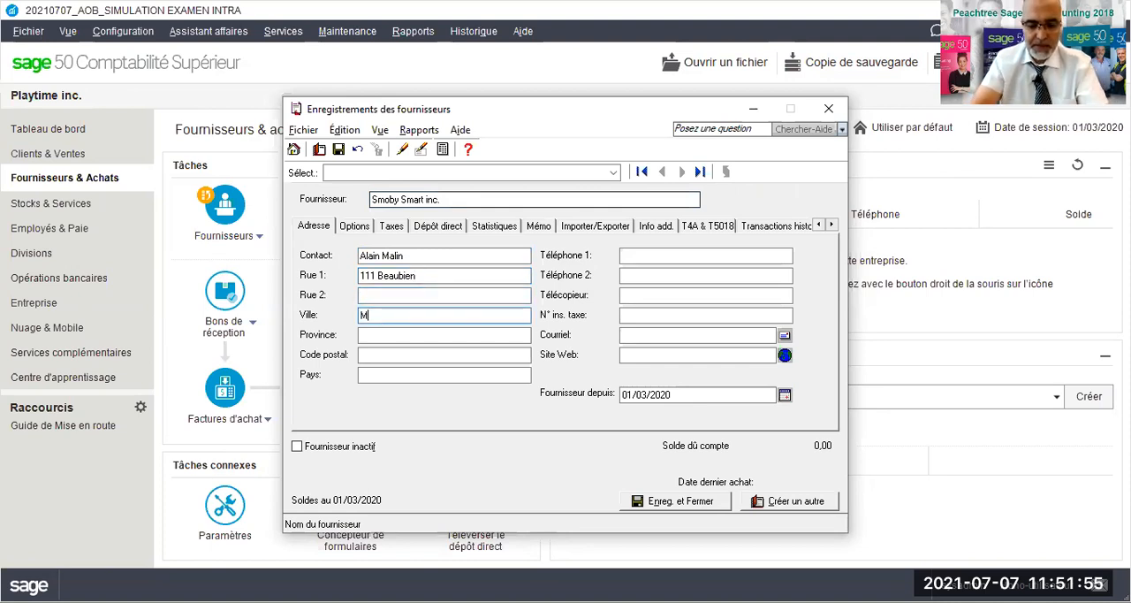
type("ontréal")
key("Tab")
type("Québec")
key("Tab")
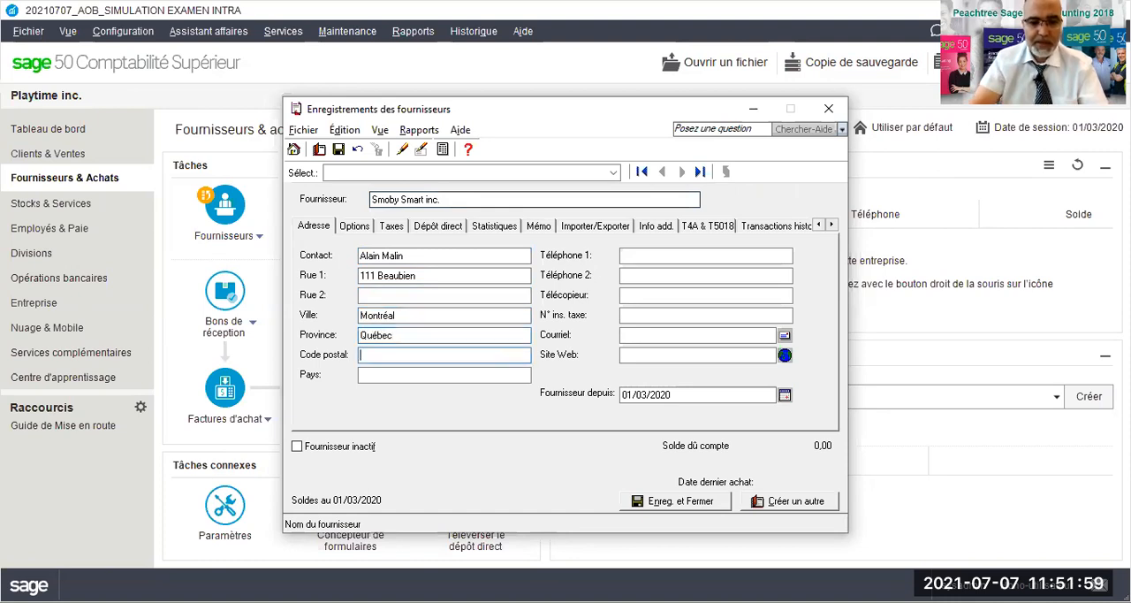
- Fill in the supplier's postal code and set the country to Canada
type("b2")
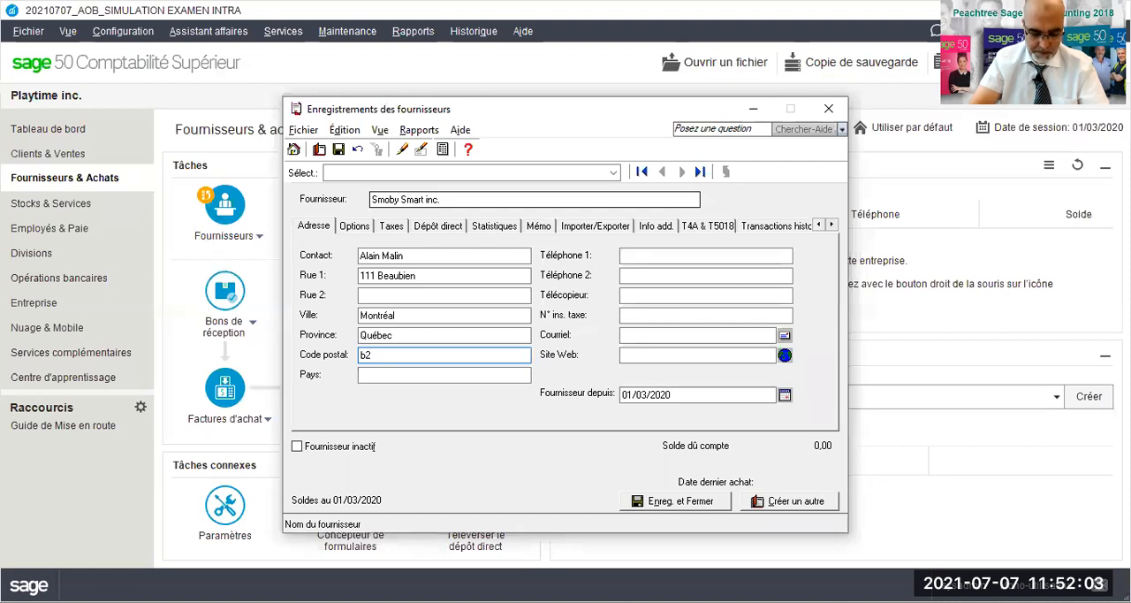
type("b2b2")
key("Tab")
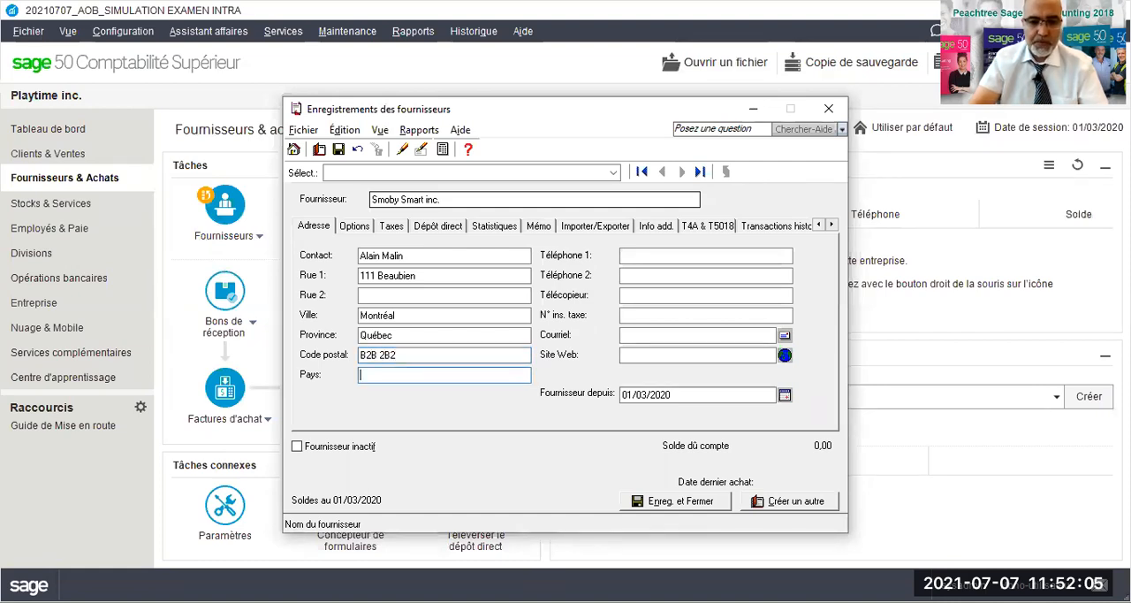
type("Canada")
key("Tab")
- Enter the supplier's main phone number, leaving the second phone number blank
key("Tab")
key("Tab")
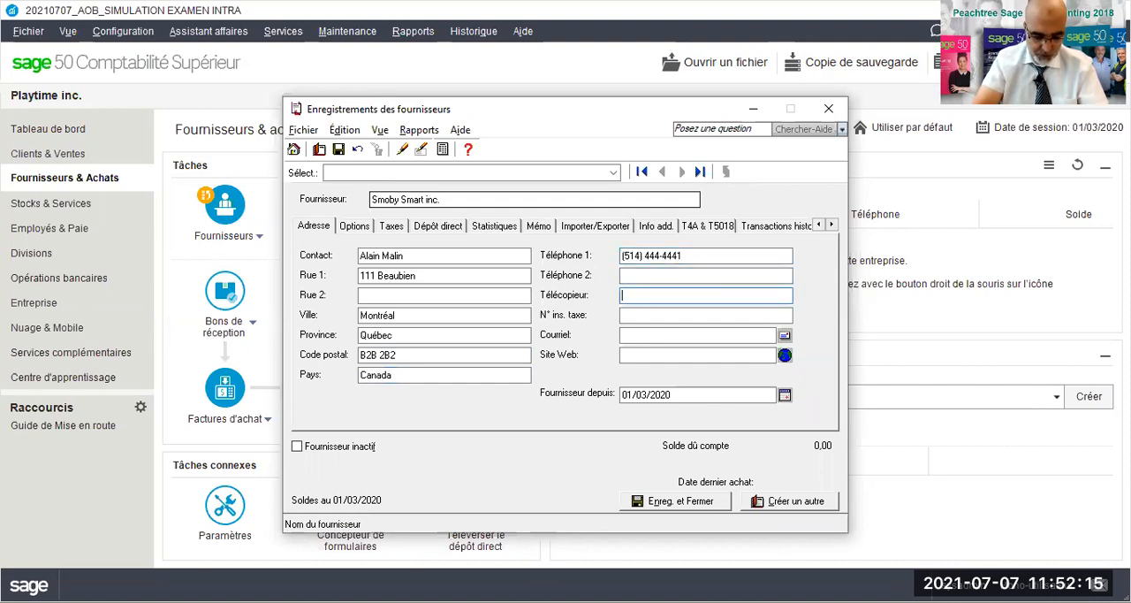
- Enter the supplier's fax number, leaving the tax registration number blank
key("Tab")
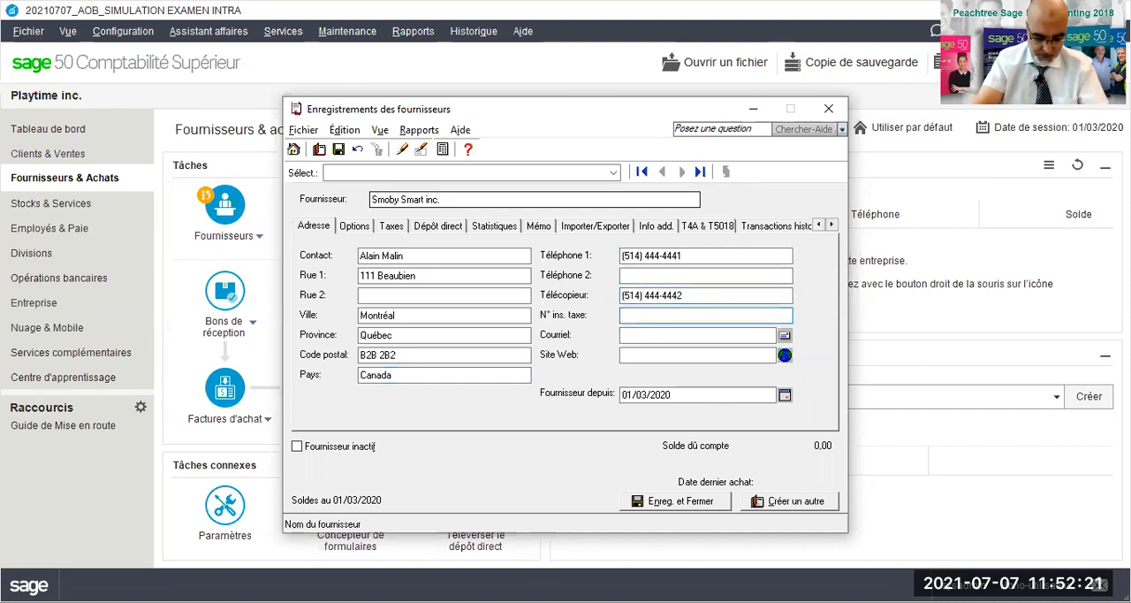
key("Tab")
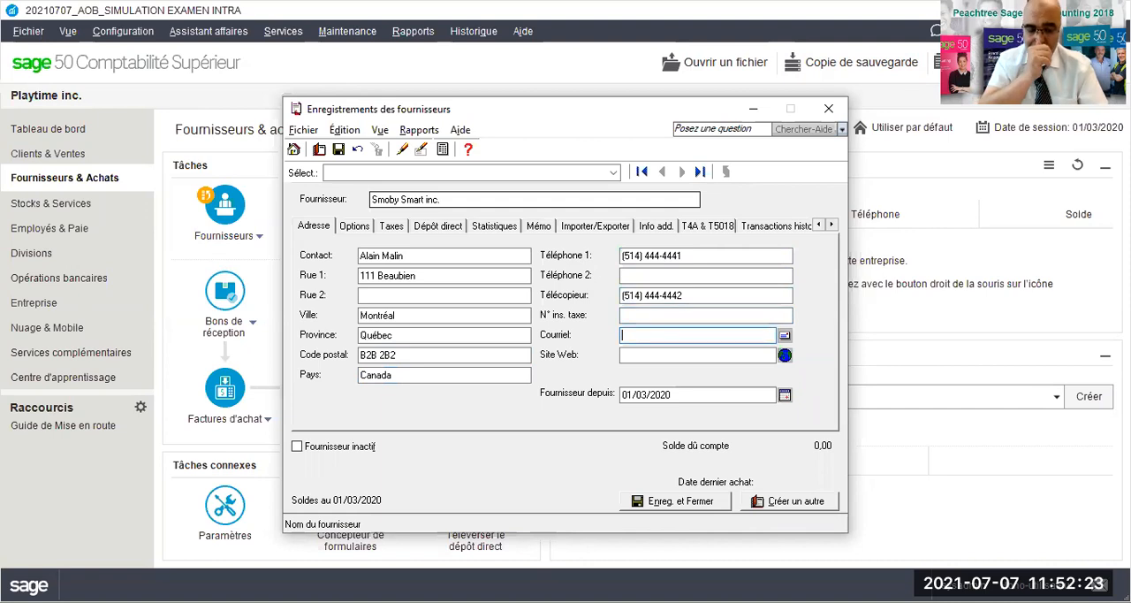
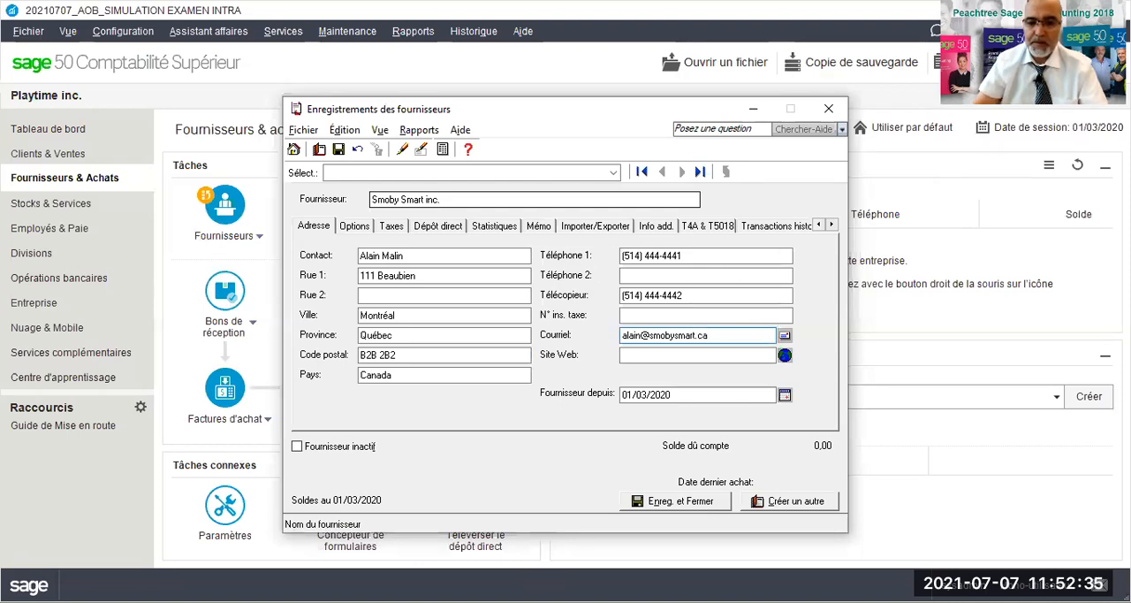
- Fill in the contact's e-mail address for supplier Smoby Smart inc
key("Tab")
key("Tab")
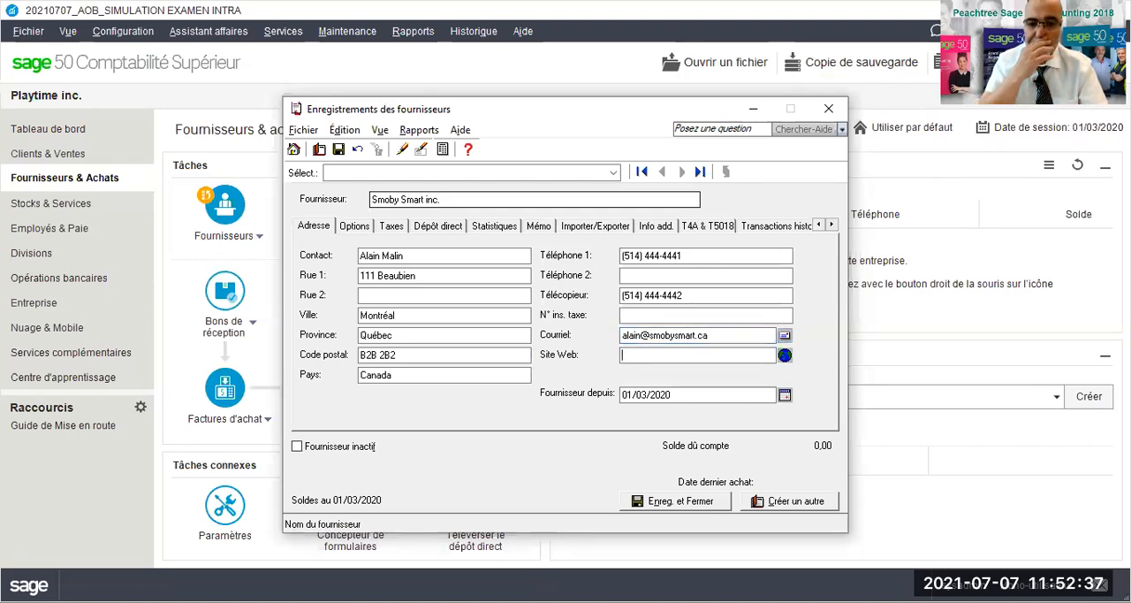
type("www.sma")
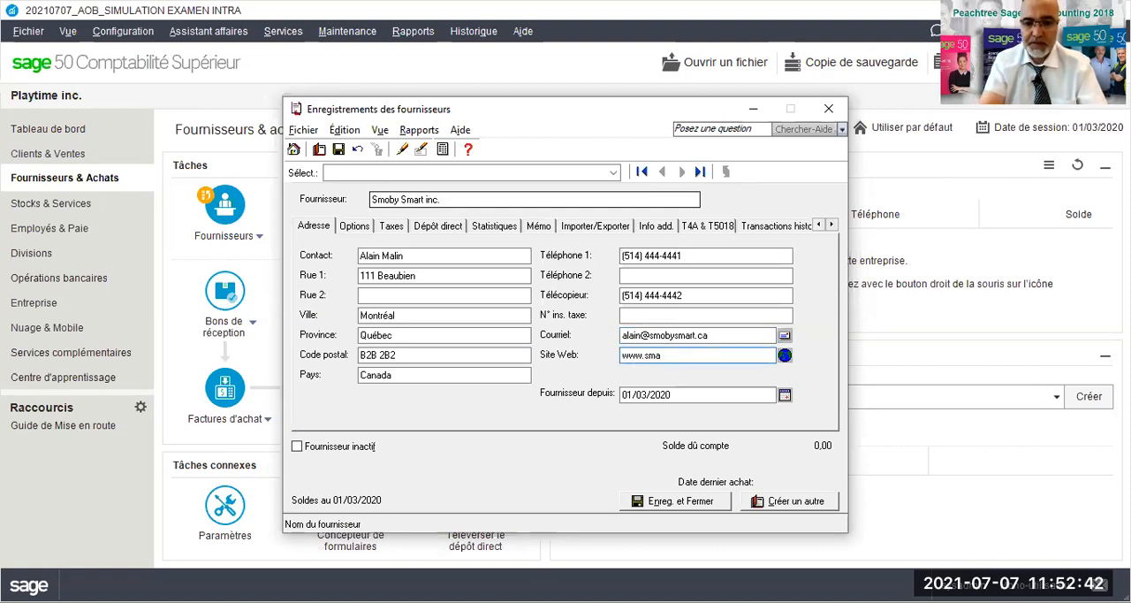
key("BackSpace")
type("obysmart")
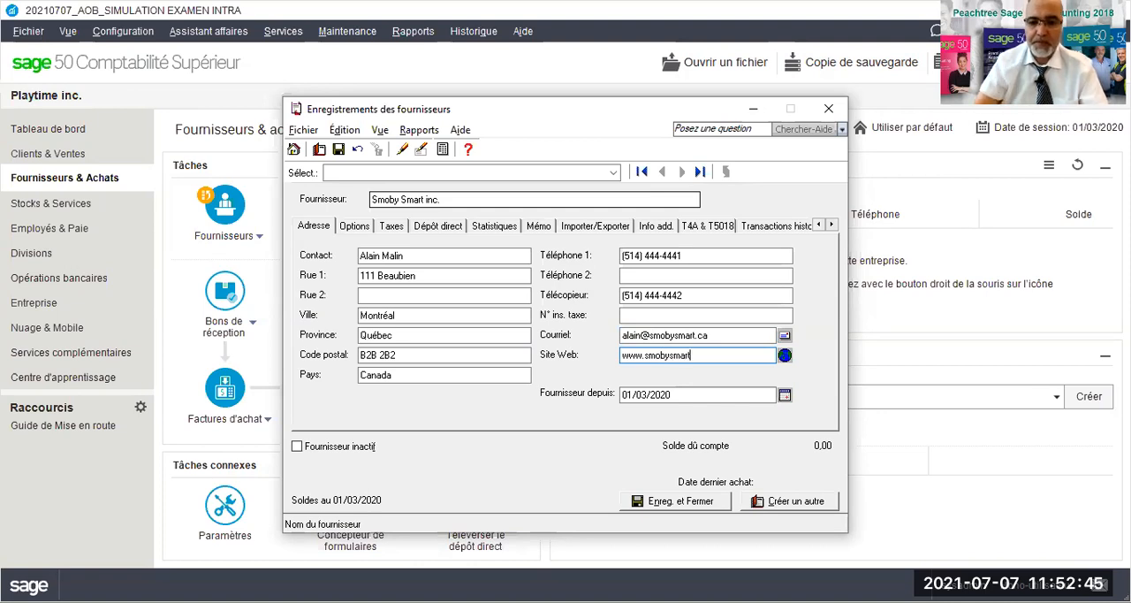
- Set the supplier's payment terms to a 2% discount if paid within 10 days, net amount due in 30 days
left_click(353, 226)
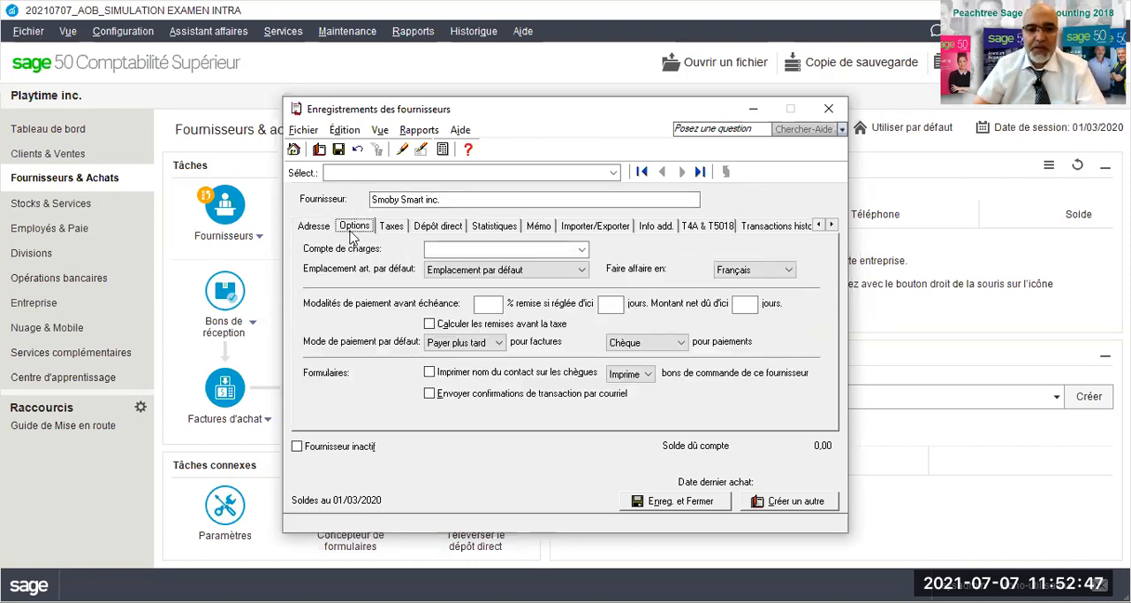
left_click(487, 301)
type("2")
key("Tab")
type("10")
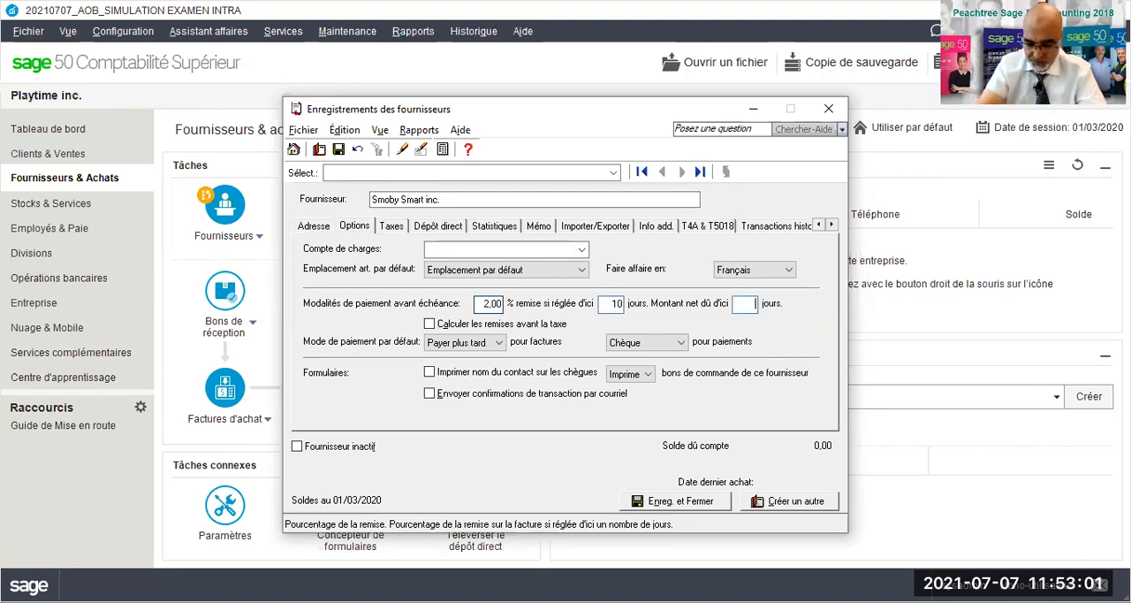
type("30")
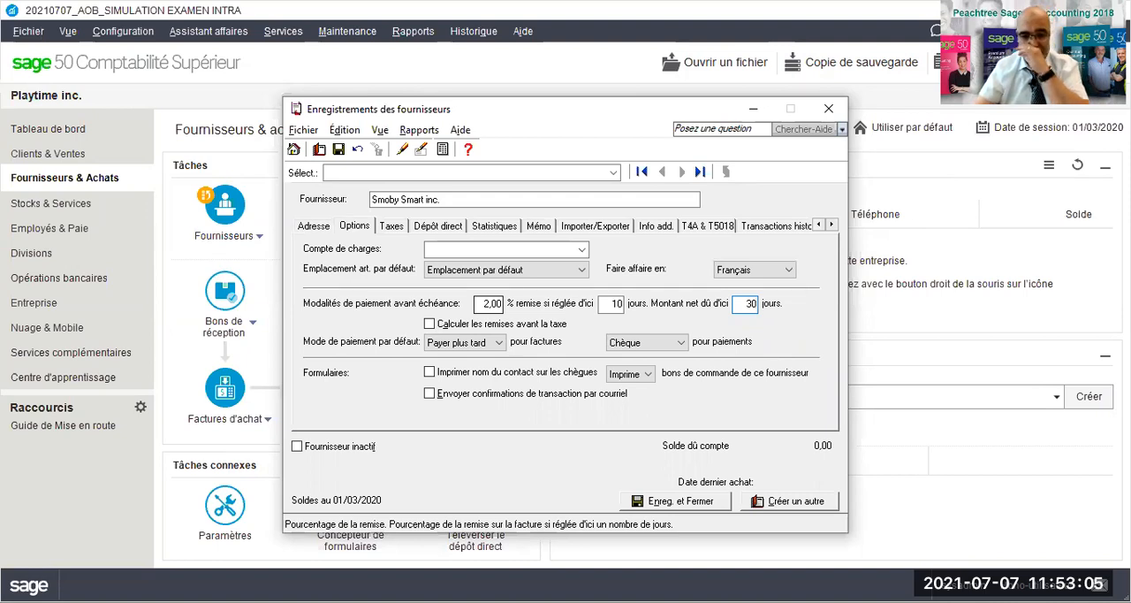
- Assign tax code GQ - TPS 5%, TVQ 9.975% to supplier Smoby Smart inc. and save it, opening a blank supplier record
left_click(390, 228)
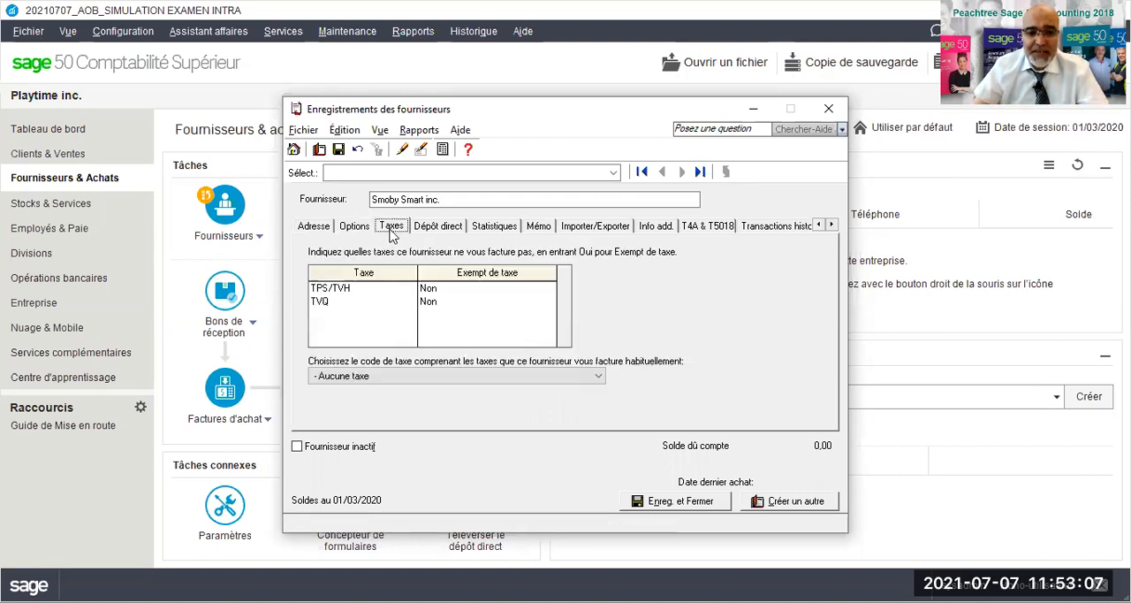
left_click(380, 375)
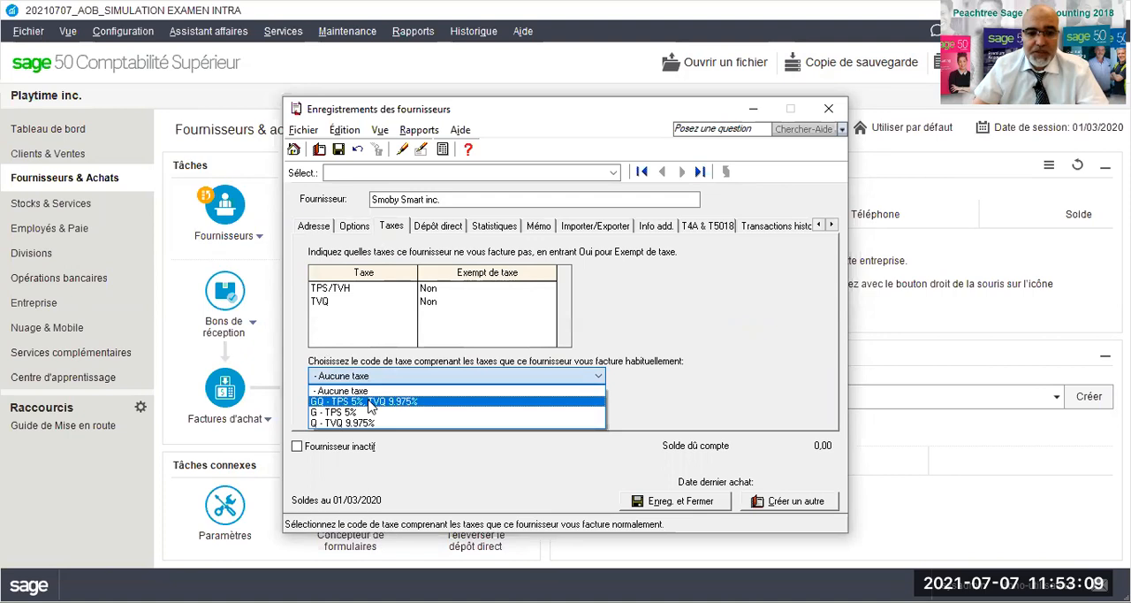
left_click(369, 402)
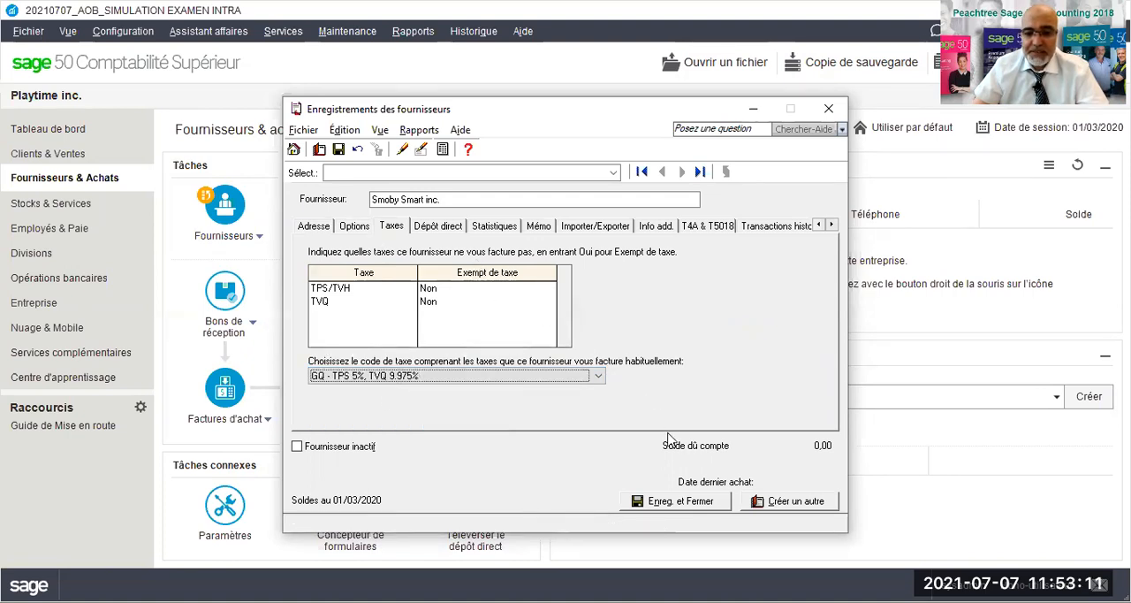
left_click(778, 502)
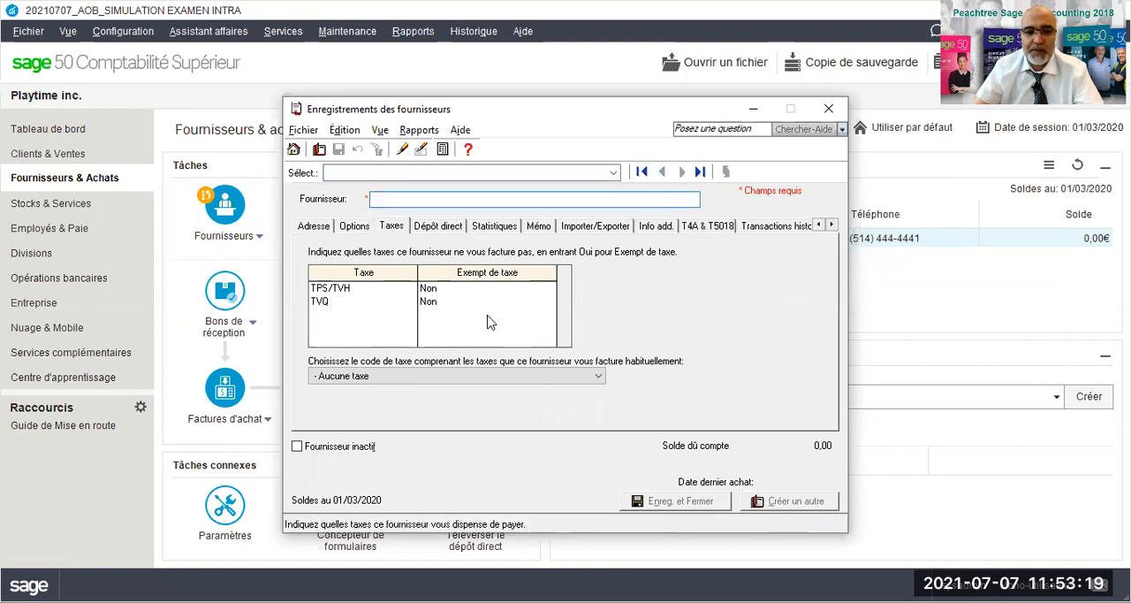
- Name the new supplier Happpy Famili inc. in the blank supplier record
left_click(312, 226)
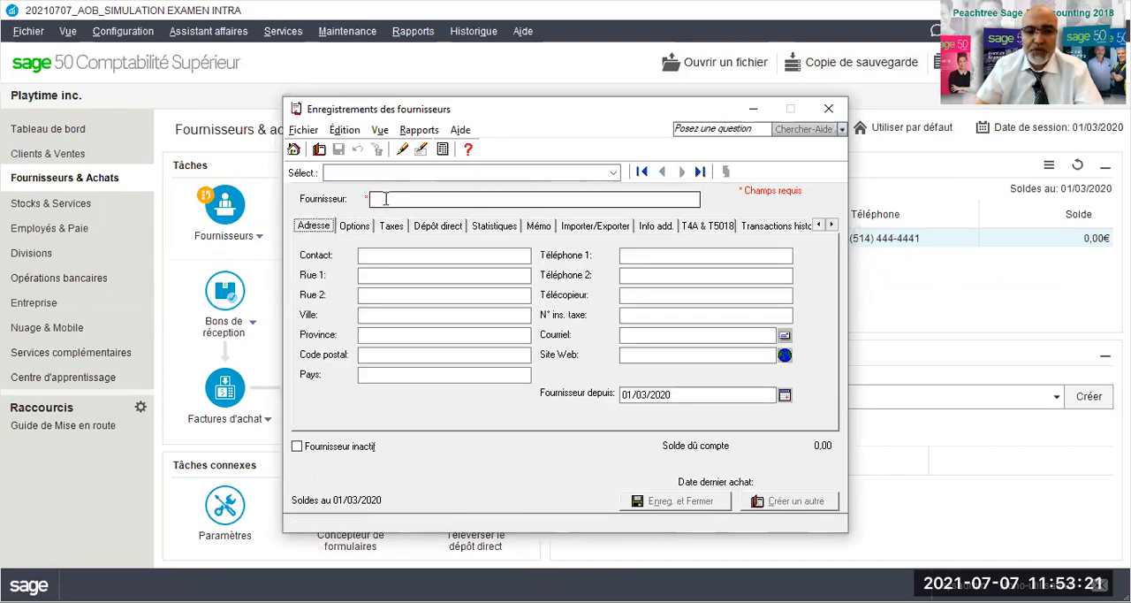
left_click(385, 199)
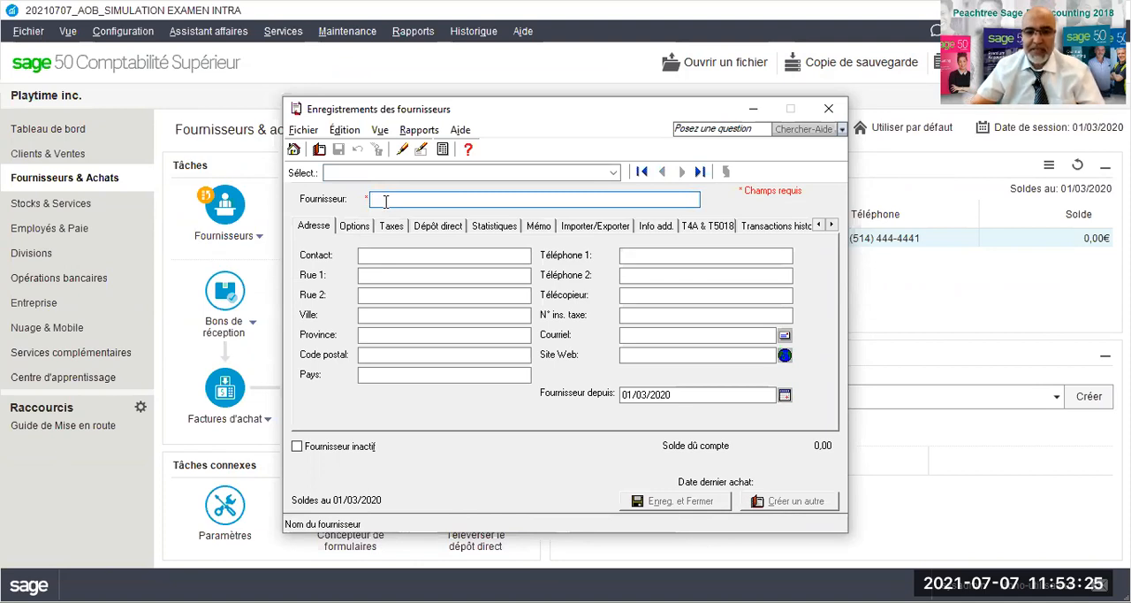
type("H")
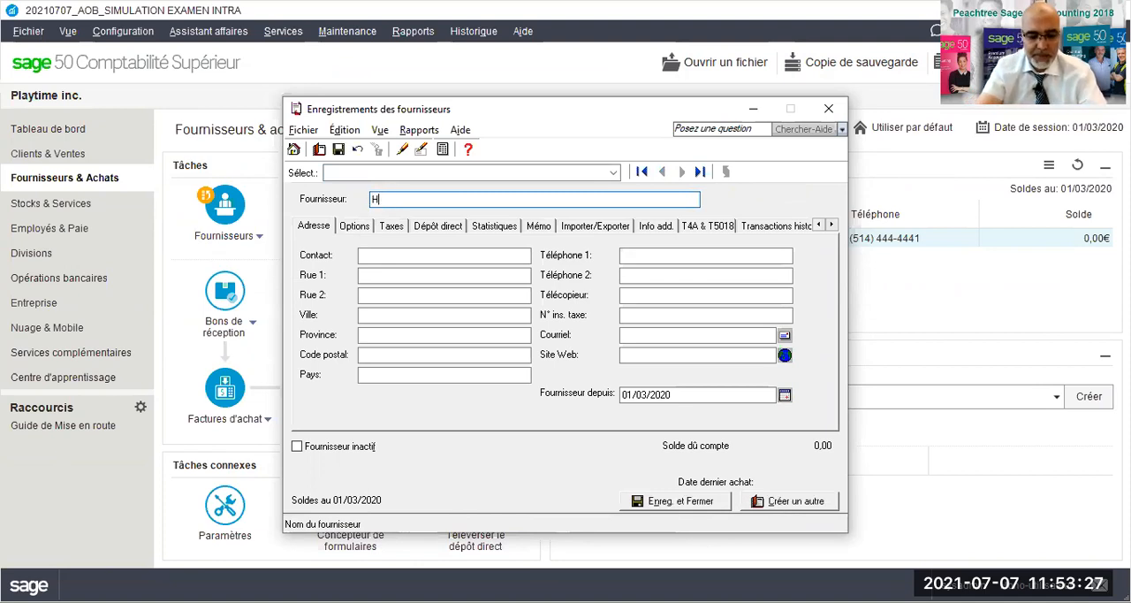
type("apppy Famili inc.")
key("Tab")
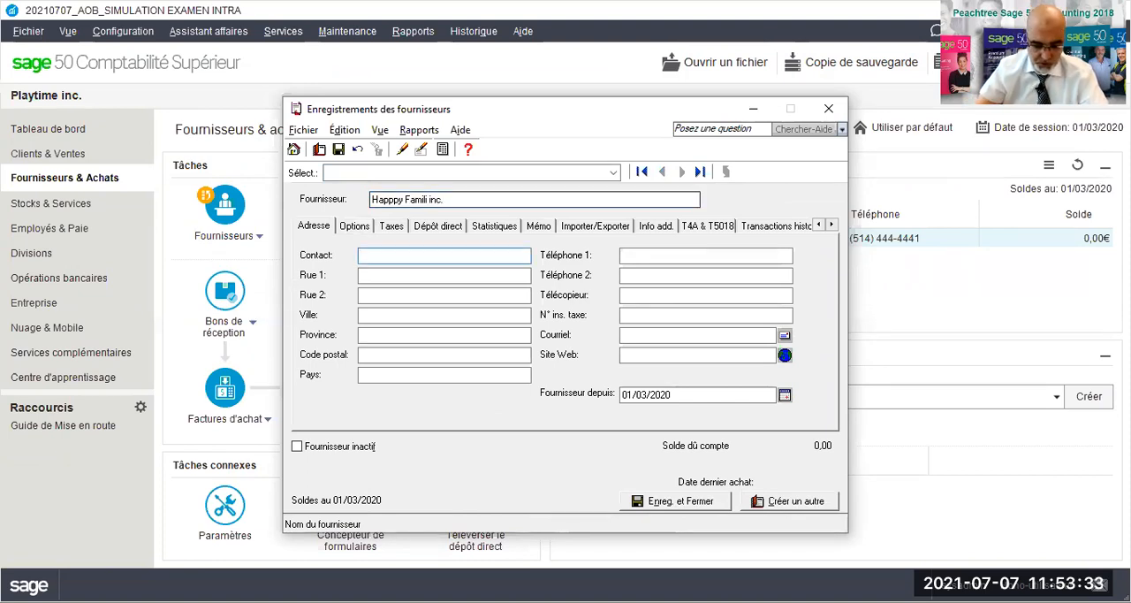
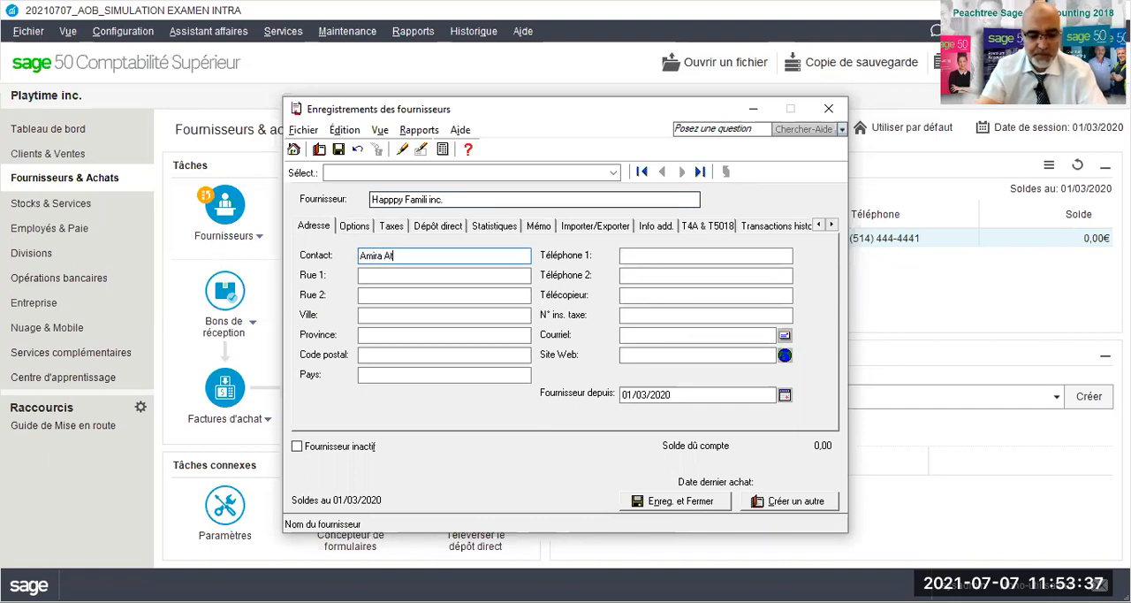
- Enter the contact's full name for supplier Happpy Famili inc
key("Tab")
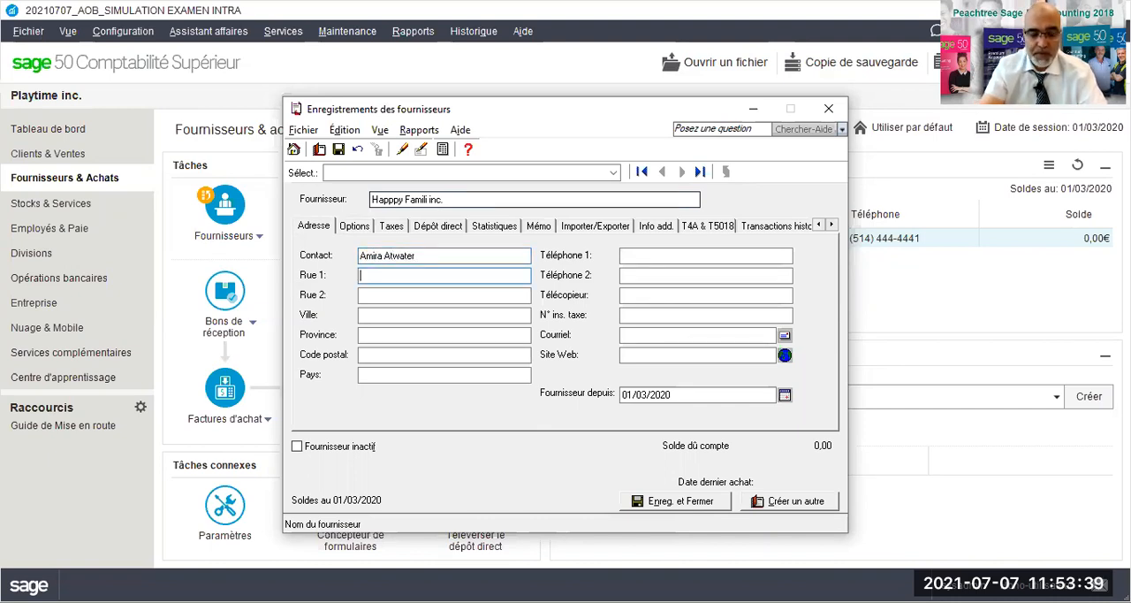
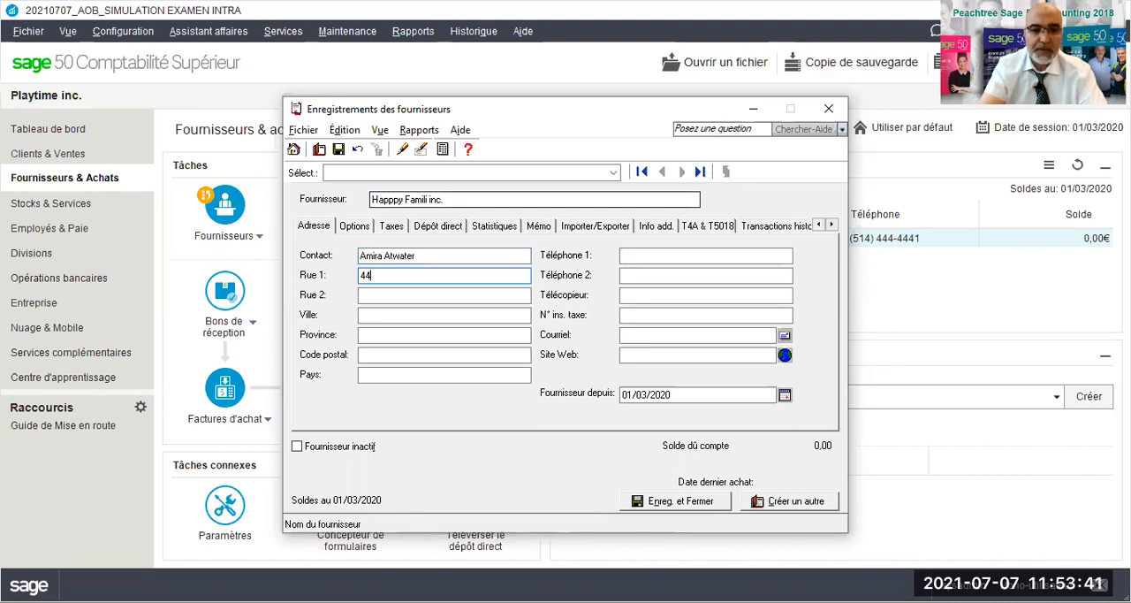
- Fill in the supplier's street address, city and province, leaving the second street line blank
key("Tab")
key("Tab")
type("Montréal")
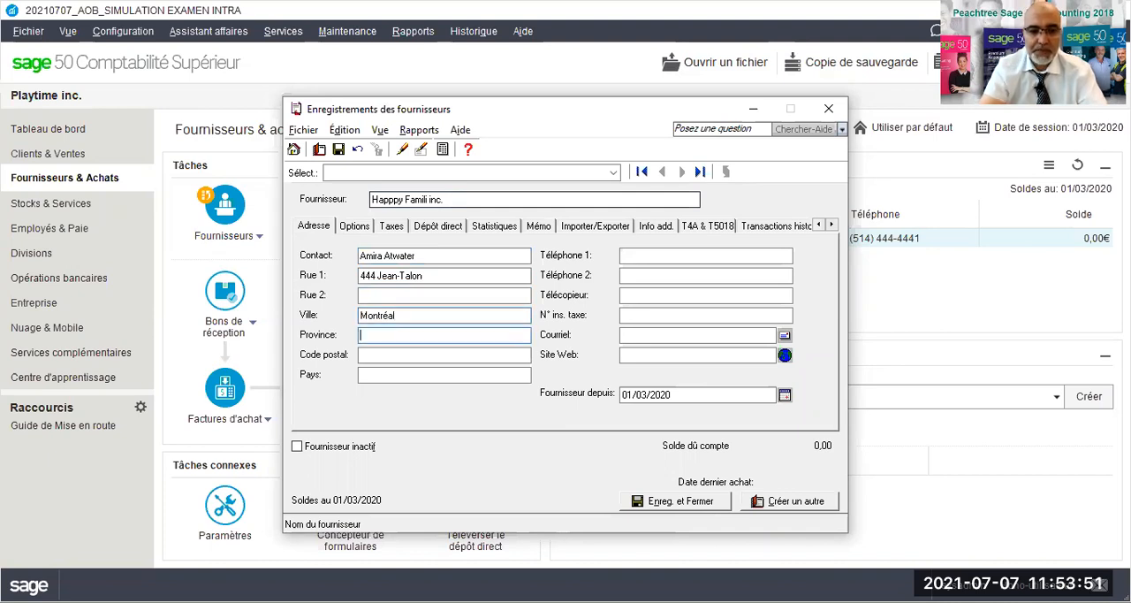
type("Québec")
key("Tab")
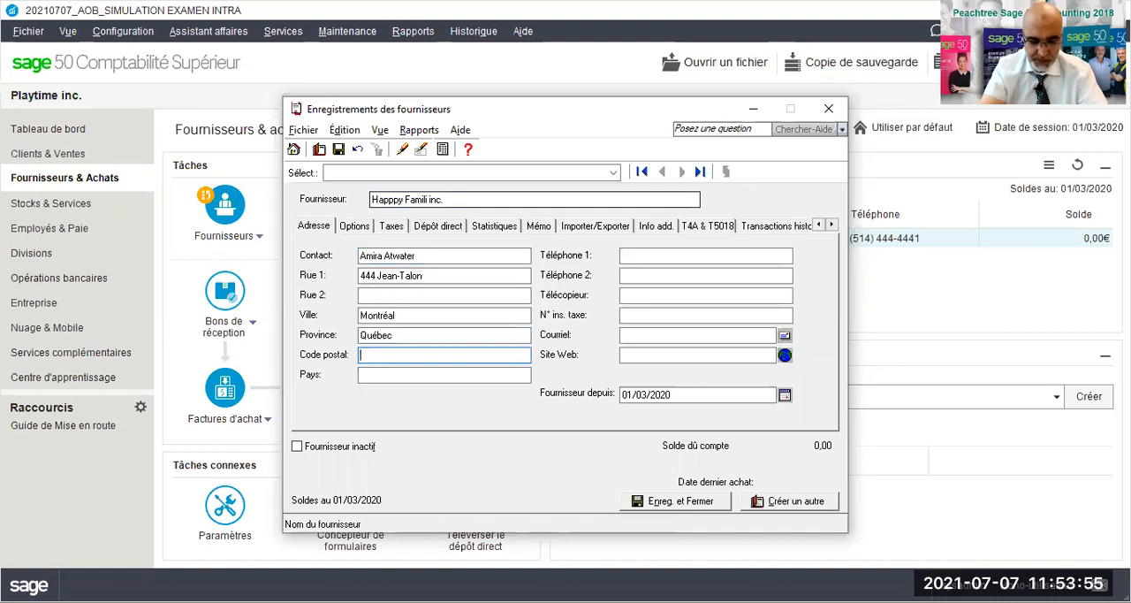
- Enter the supplier's postal code and set the country to Canada
type("H7g8")
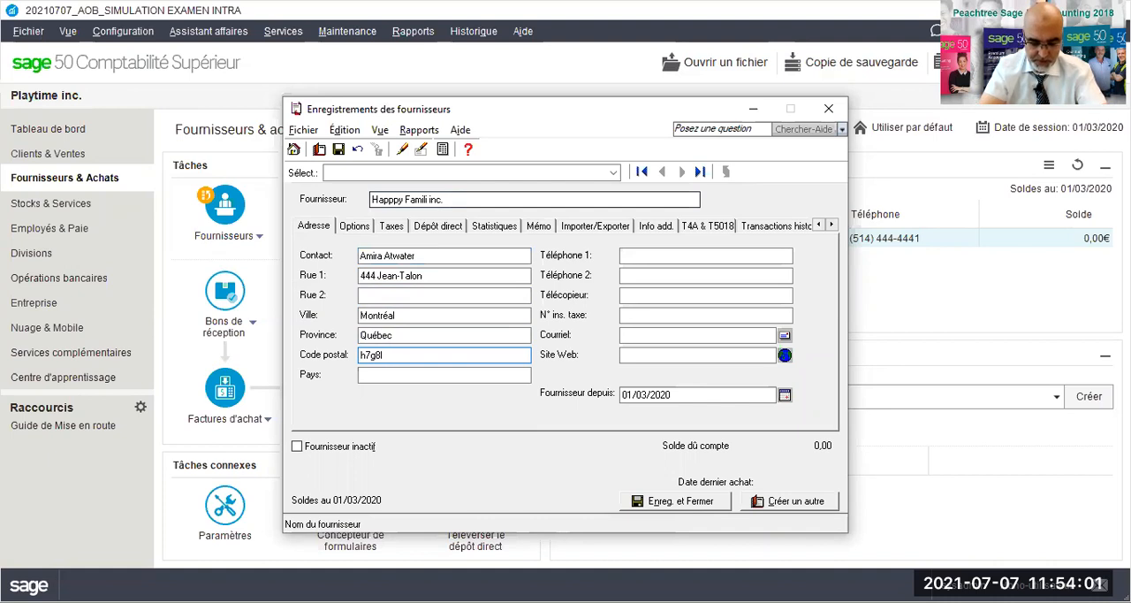
type("l9")
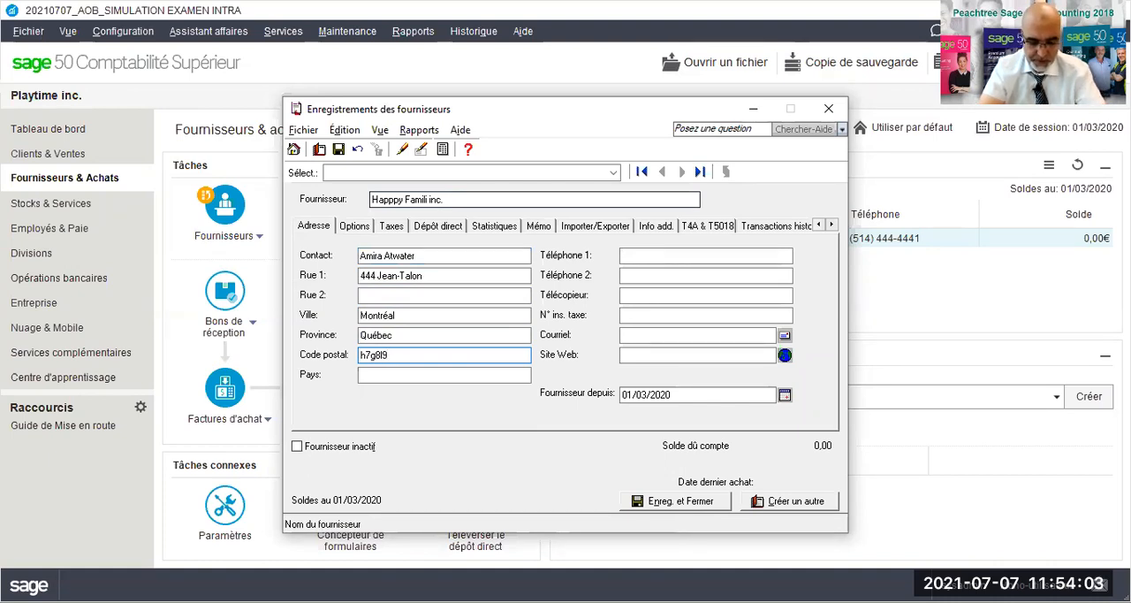
key("Tab")
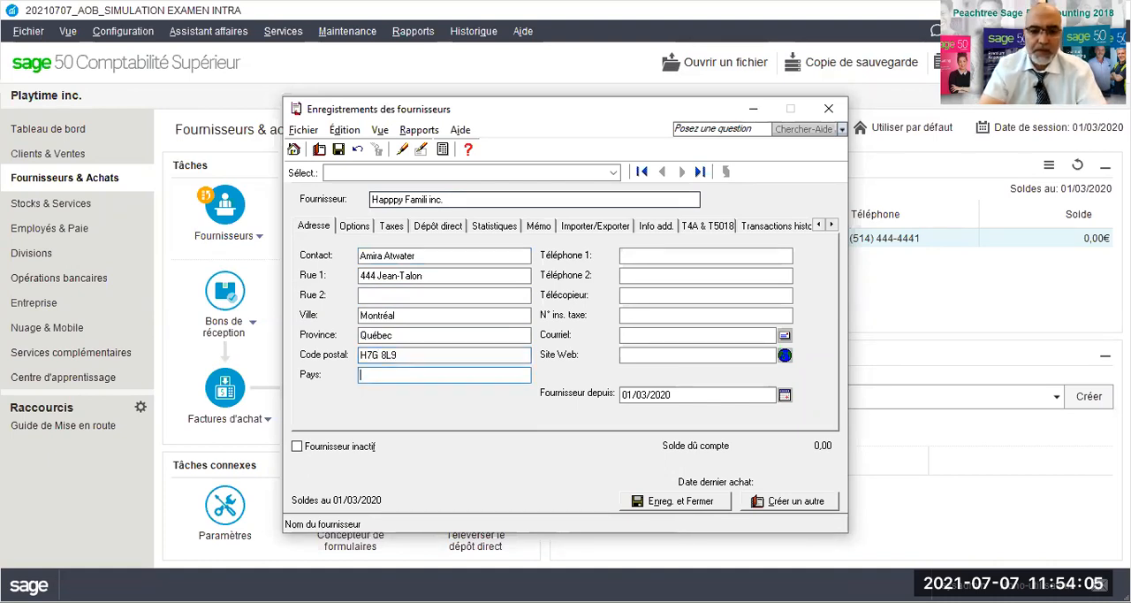
type("Canada")
key("Tab")
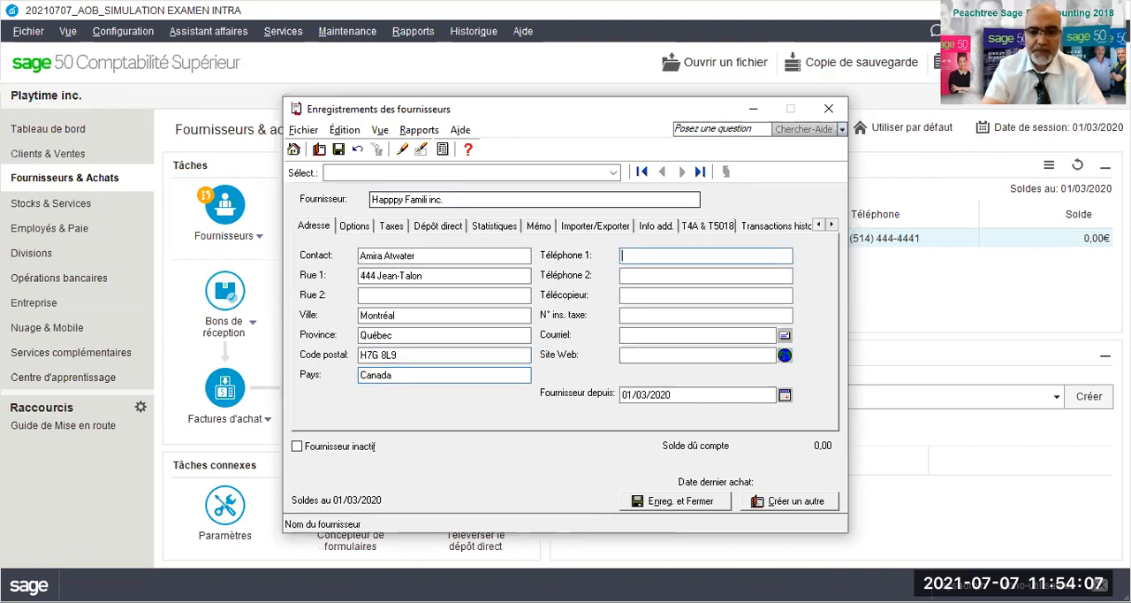
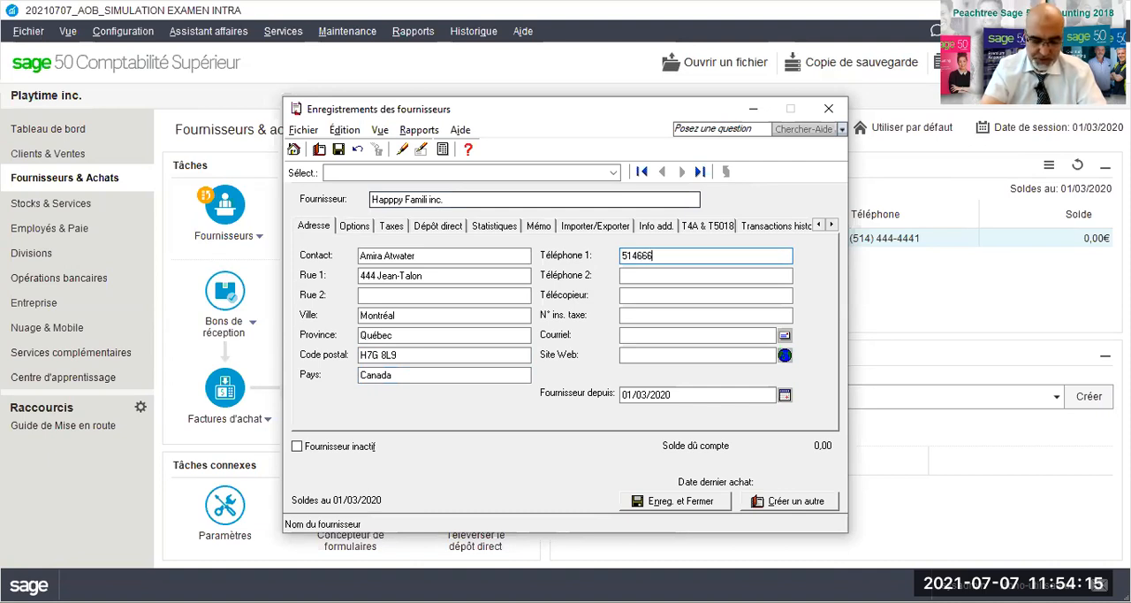
- Enter the supplier's main telephone and fax numbers, leaving the second telephone and tax registration number blank
key("Tab")
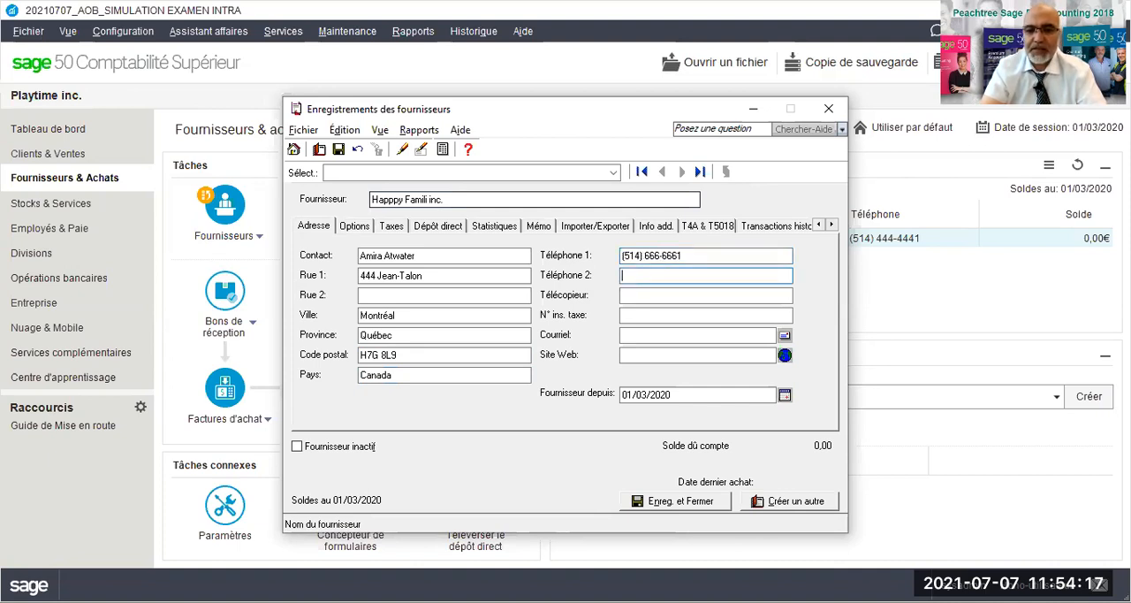
key("Tab")
key("Tab")
key("Tab")
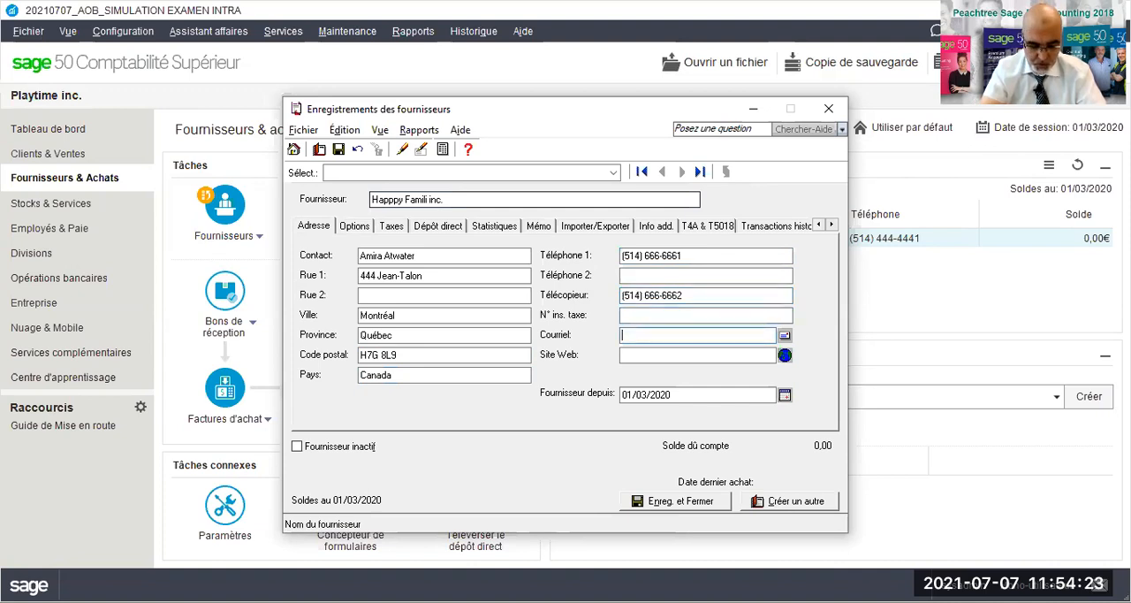
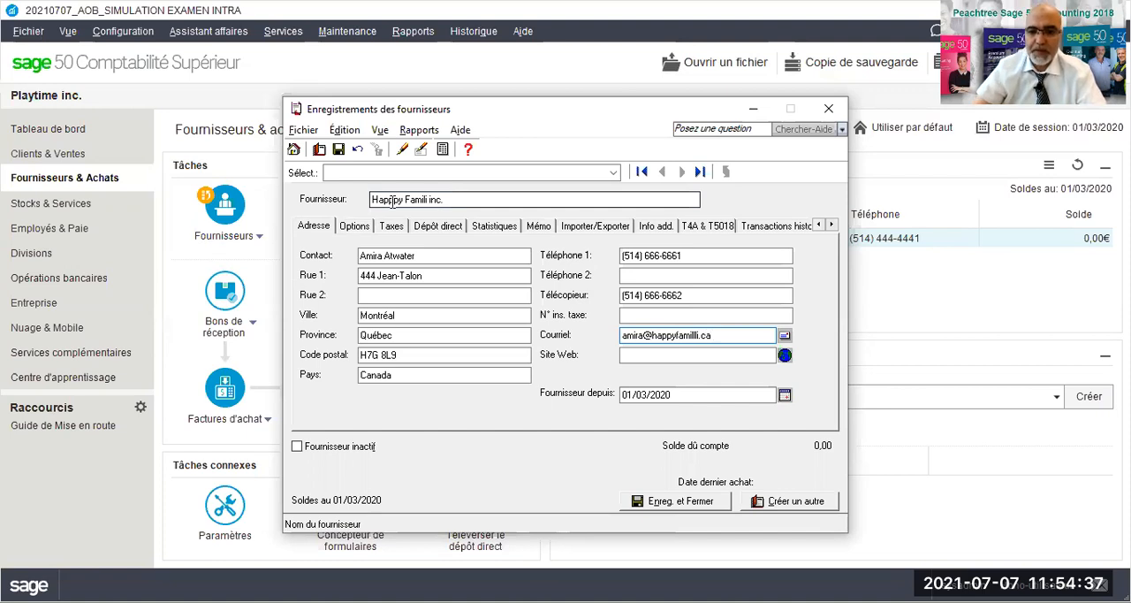
- Fill in the contact's e-mail address for supplier Happpy Famili inc
left_click_drag(711, 336, 651, 335)
key("ctrl+c")
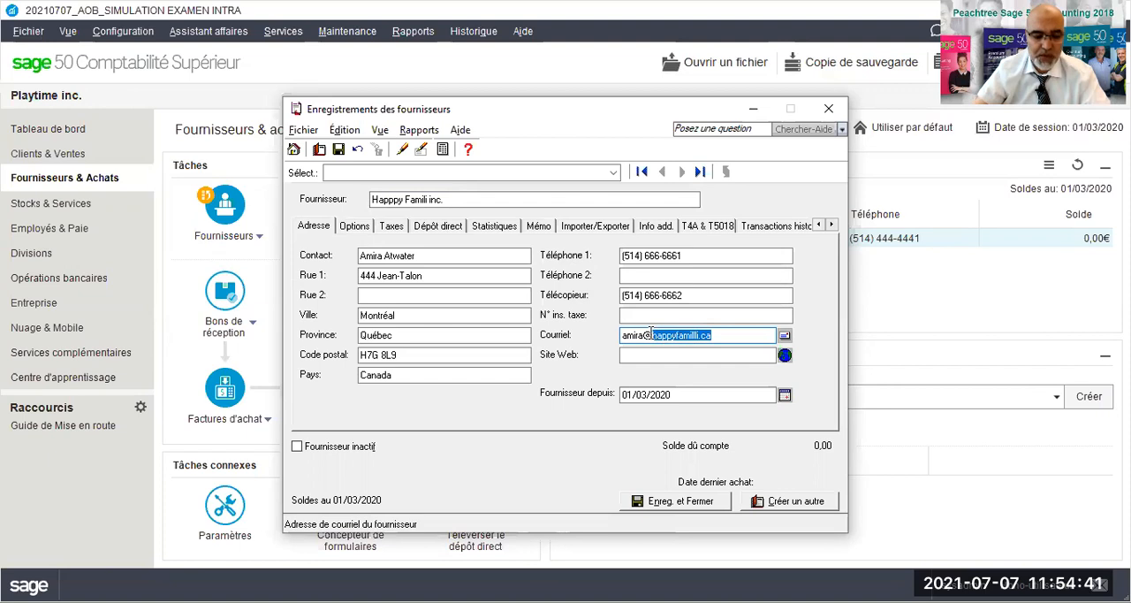
left_click(654, 355)
type("www.")
key("ctrl+v")
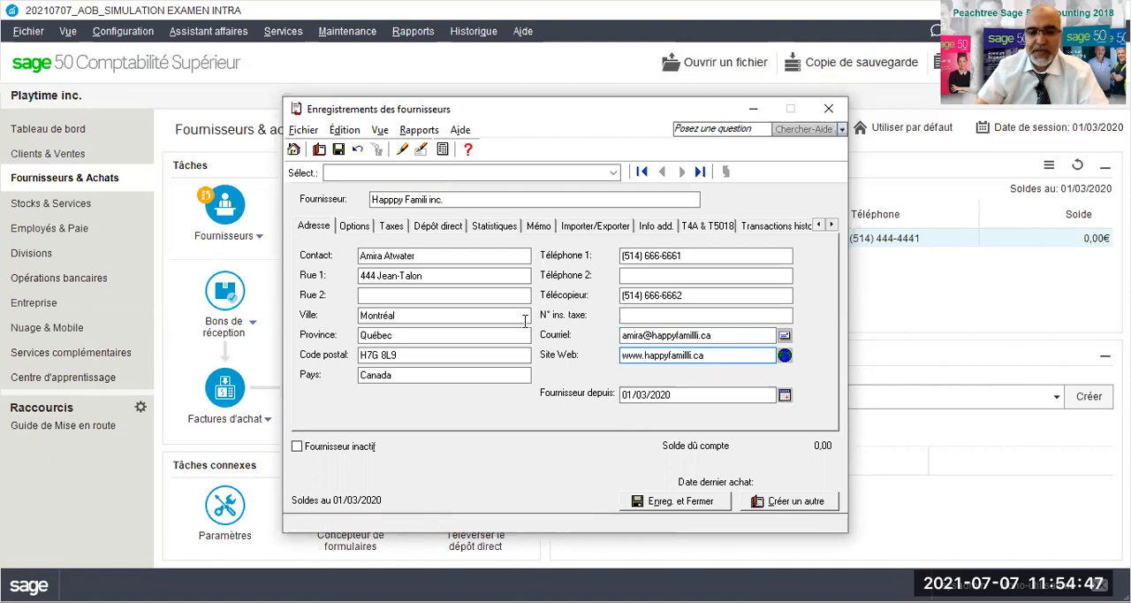
- Set the payment terms of Happpy Famili inc. to a 3% discount within 10 days, net amount due in 30 days
left_click(354, 227)
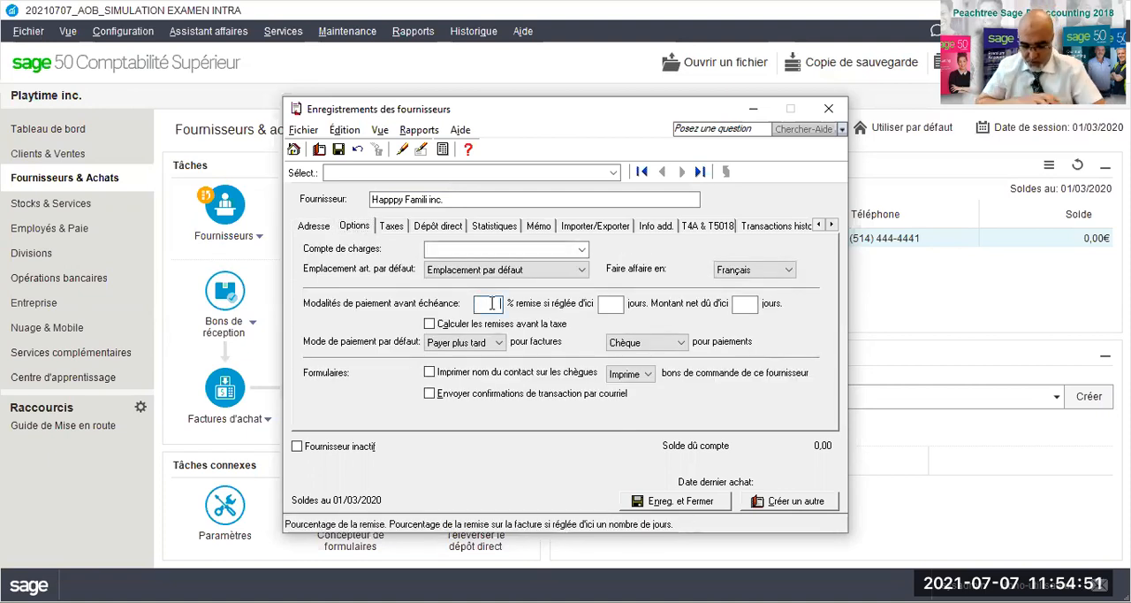
type("3")
left_click(621, 303)
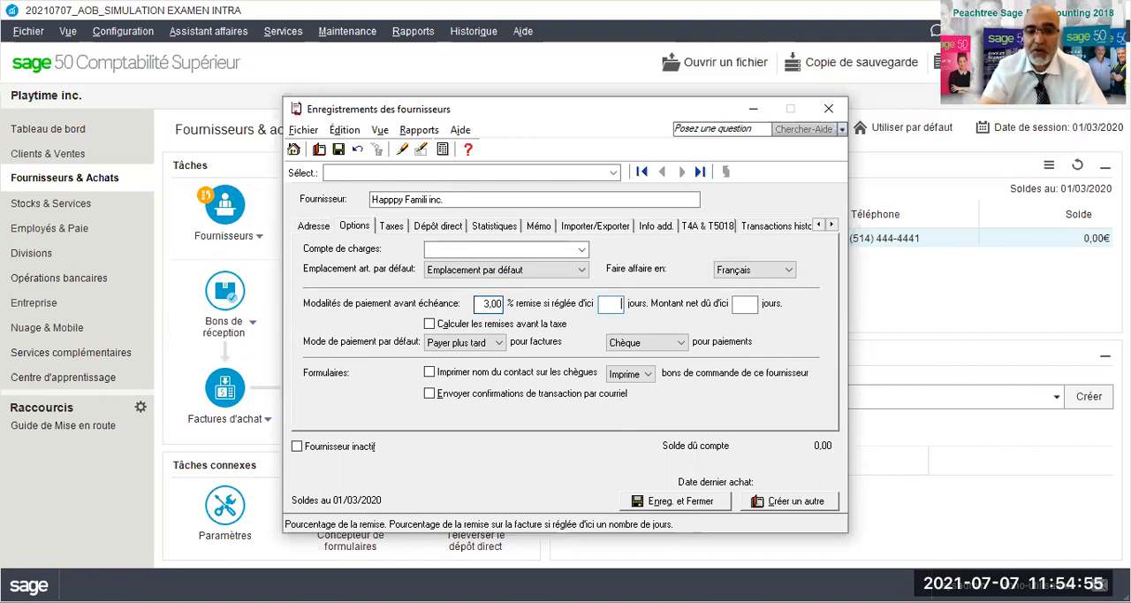
type("10")
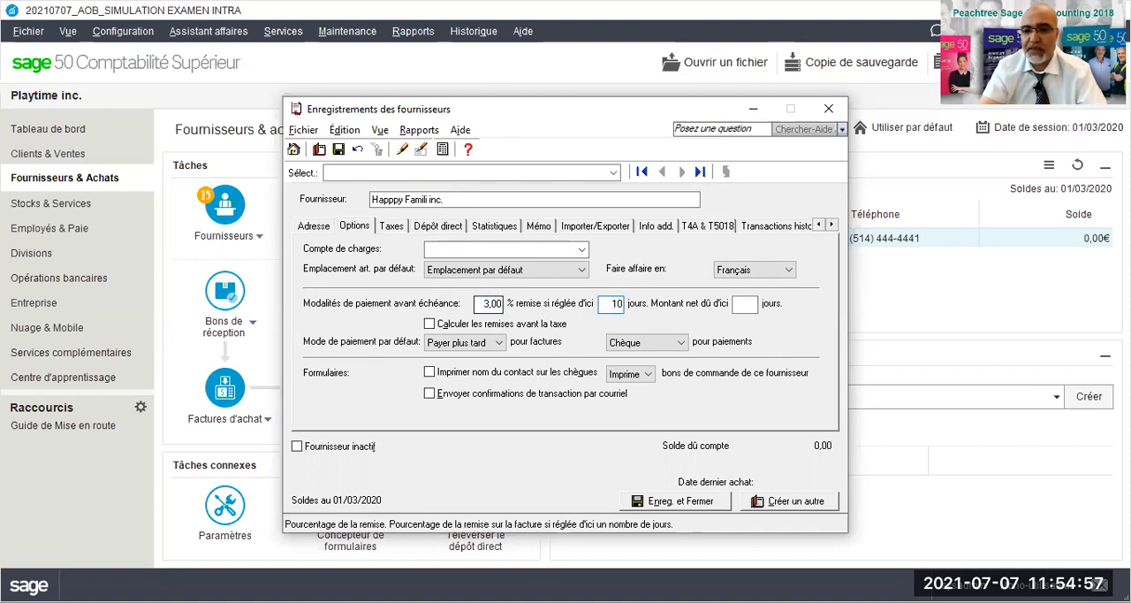
left_click(747, 304)
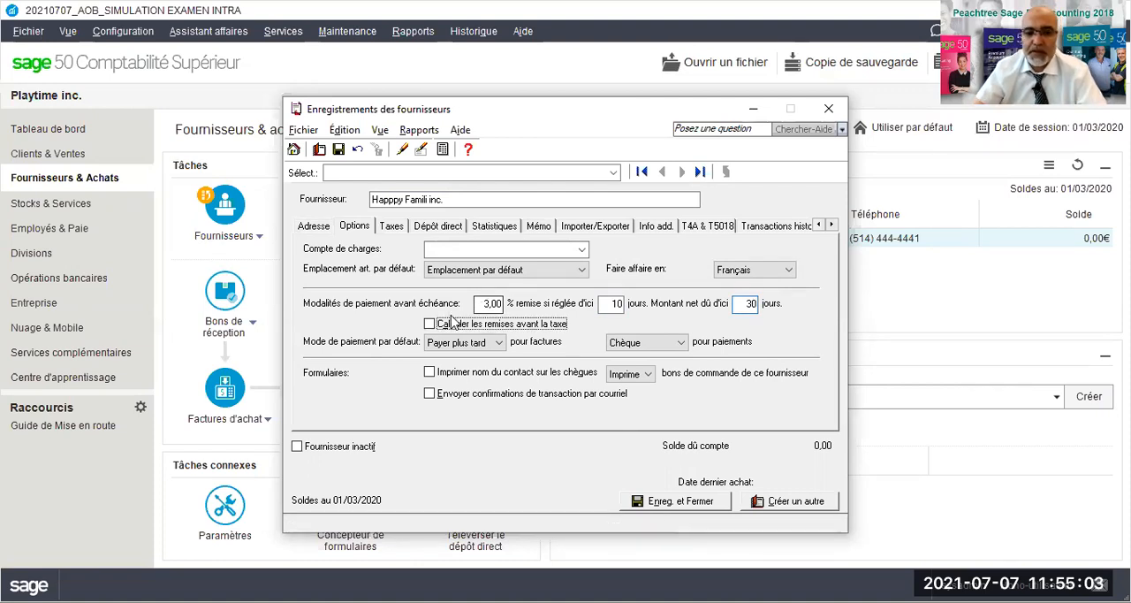
- Assign tax code GQ - TPS 5%, TVQ 9.975% to supplier Happpy Famili inc
left_click(391, 228)
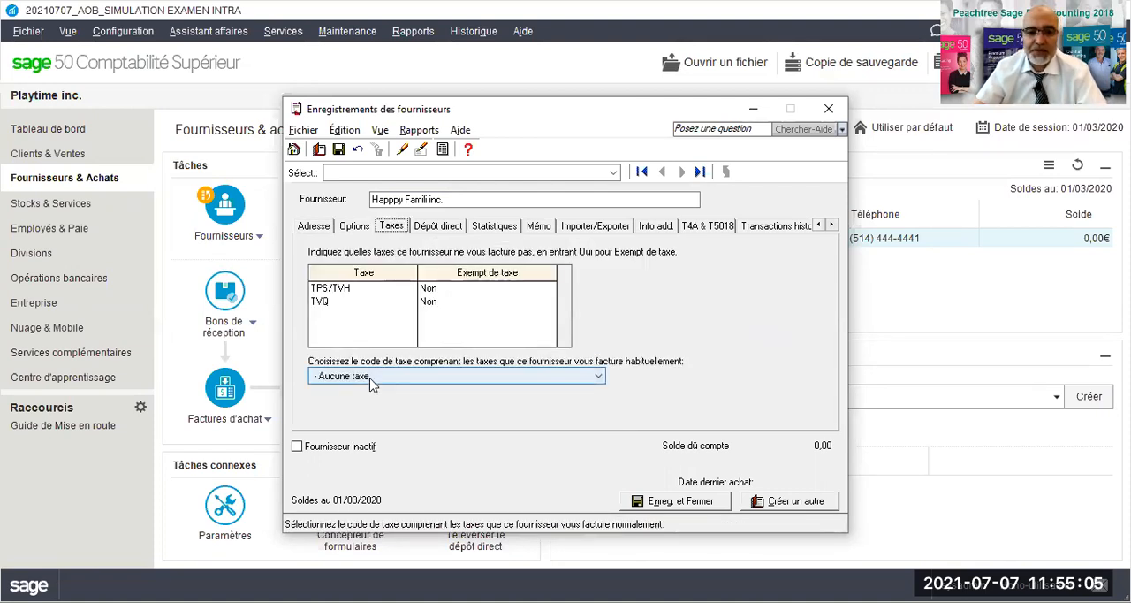
left_click(371, 377)
left_click(363, 402)
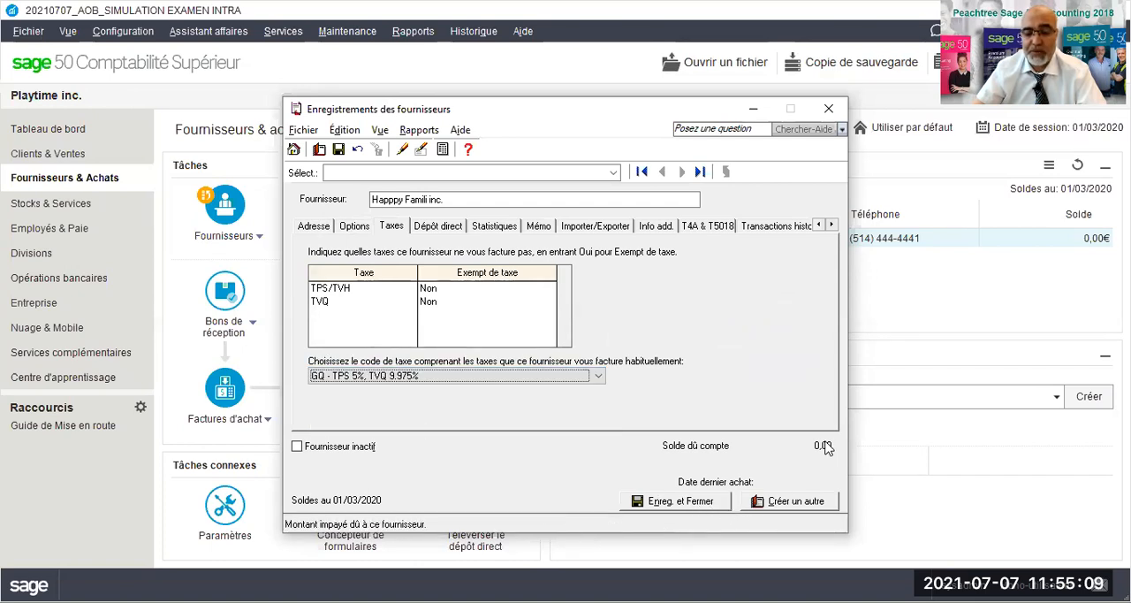
- Save supplier Happpy Famili inc. and close the supplier records
left_click(782, 510)
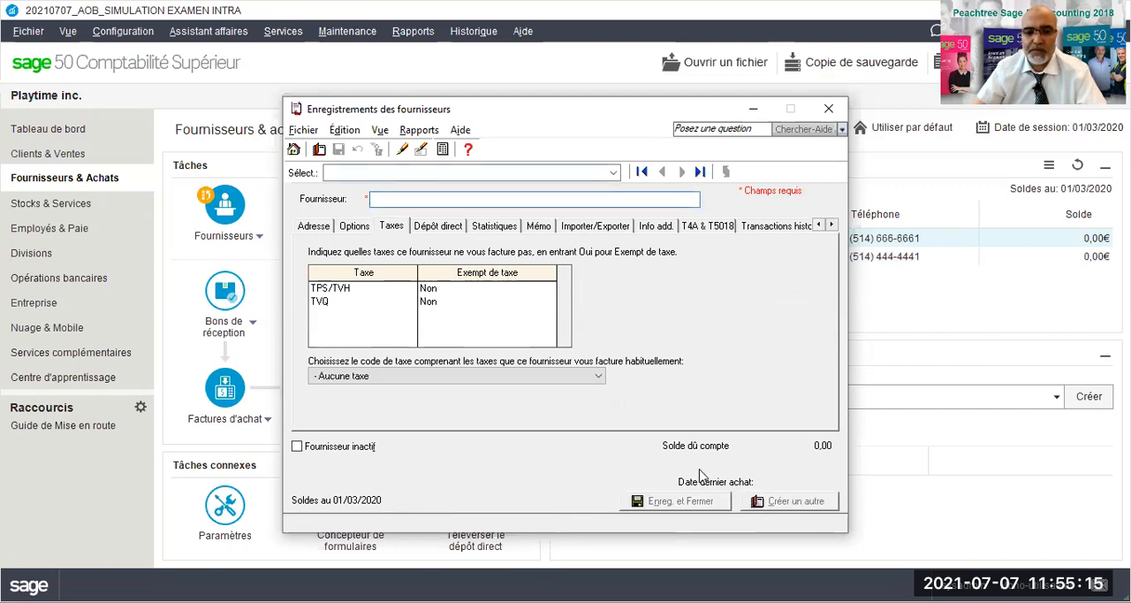
left_click(828, 110)
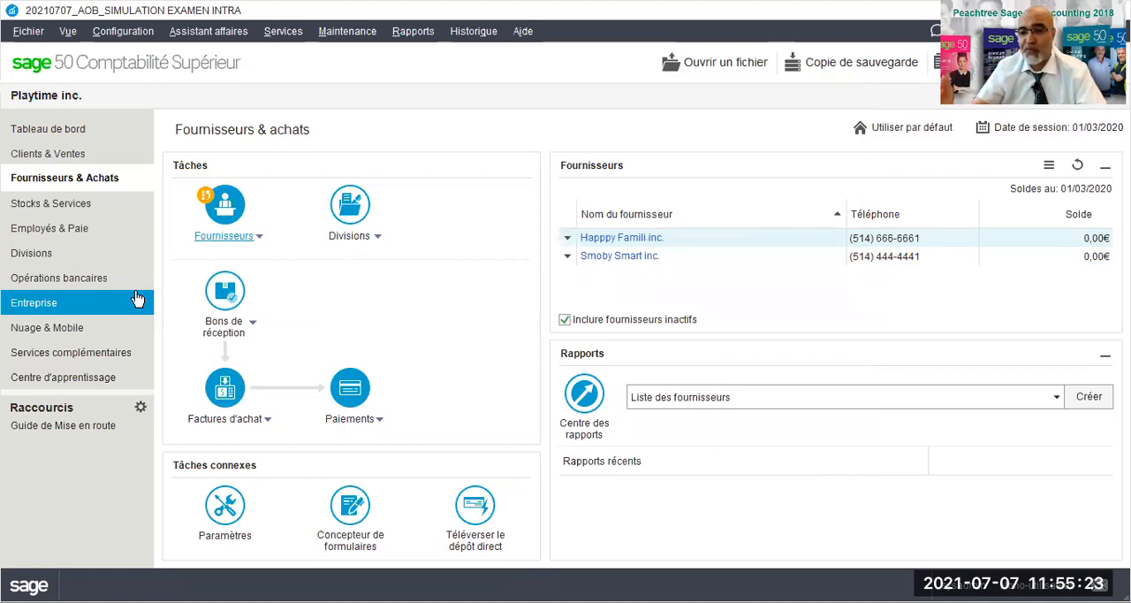
- Start a new customer record and name it Famille Plus inc
left_click(43, 156)
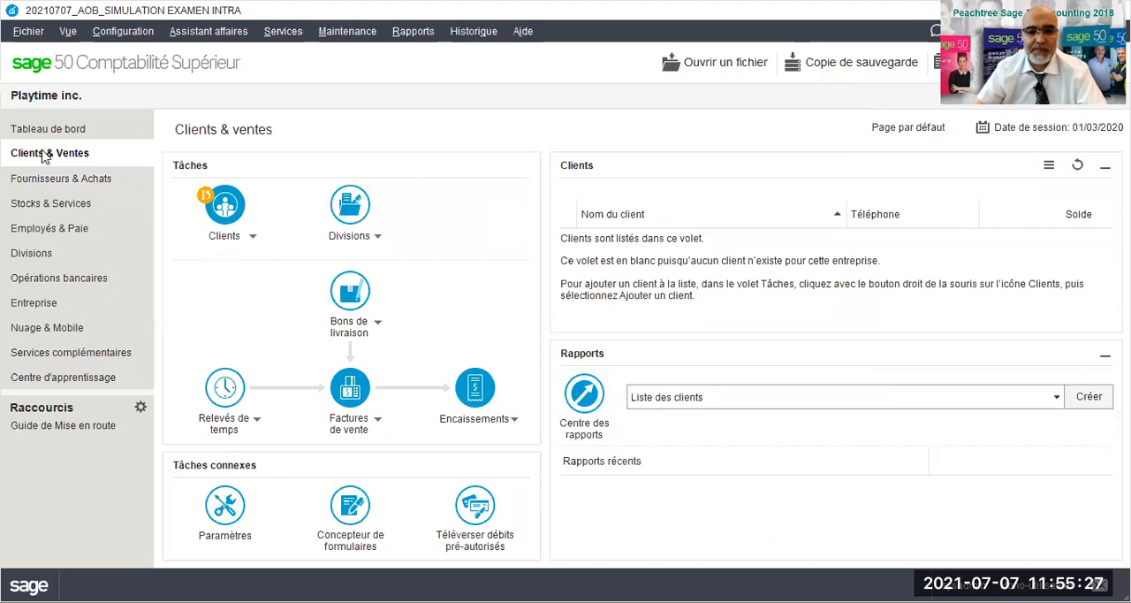
left_click(254, 236)
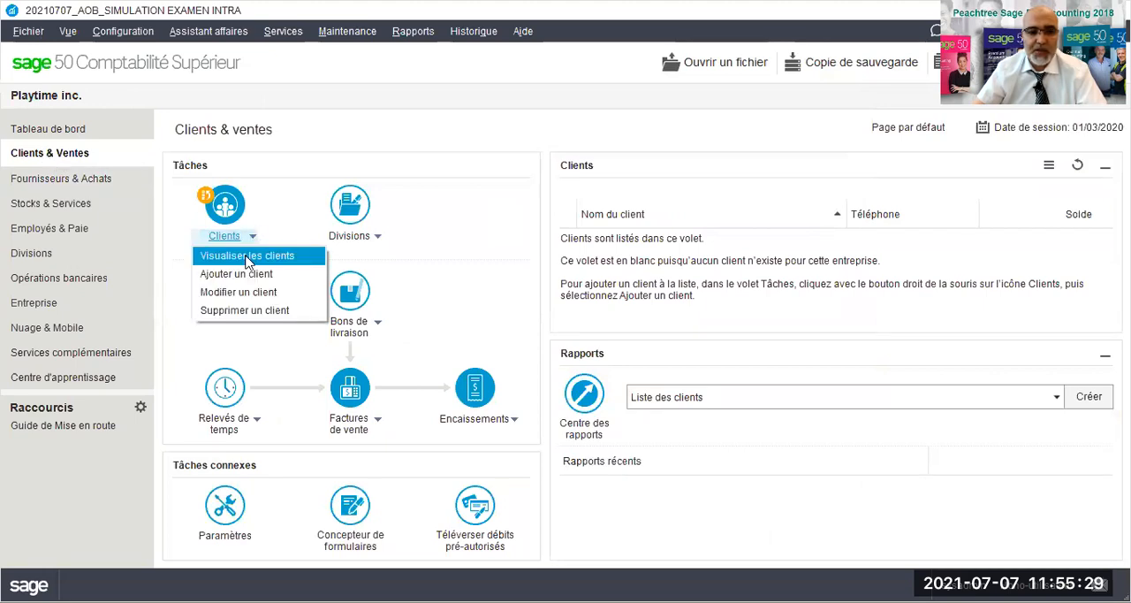
left_click(233, 274)
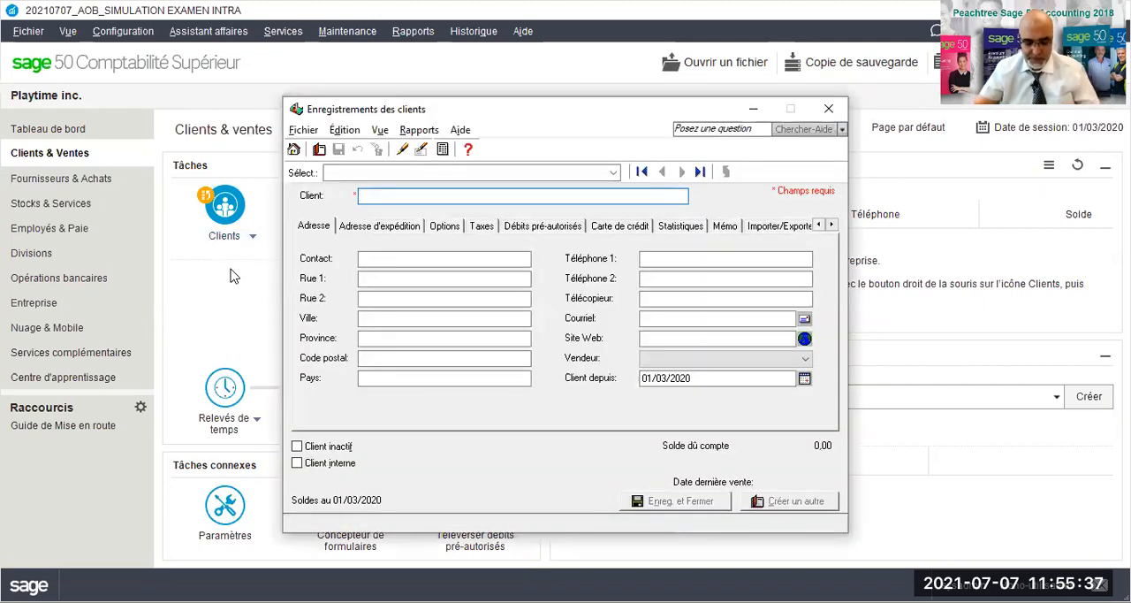
type("Fa")
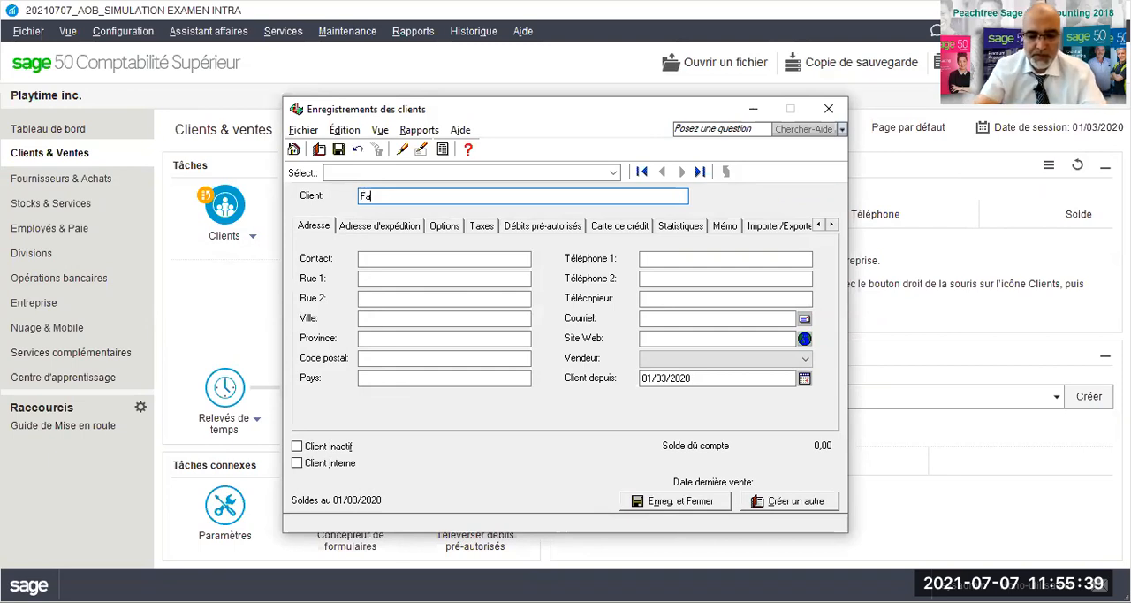
type("mille Pls")
key("BackSpace")
type("u")
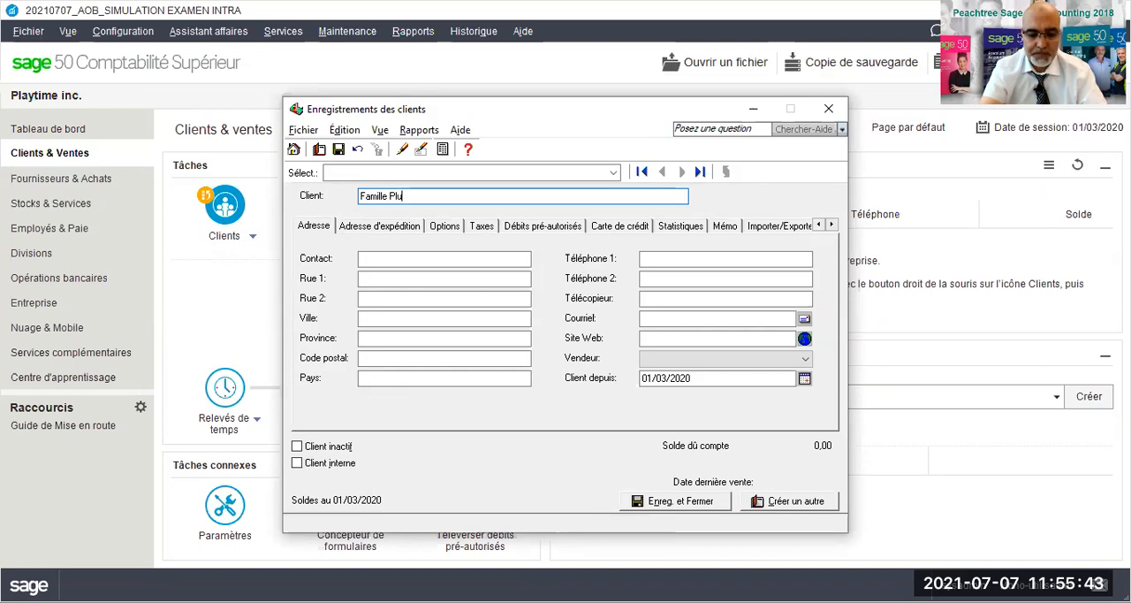
type("s inc.")
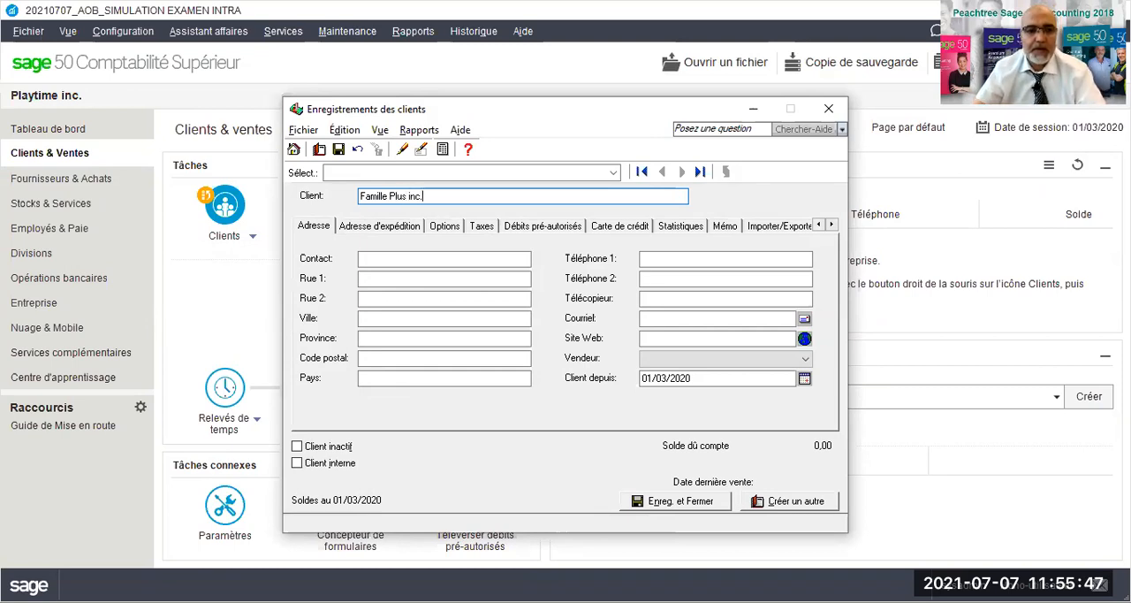
key("Tab")
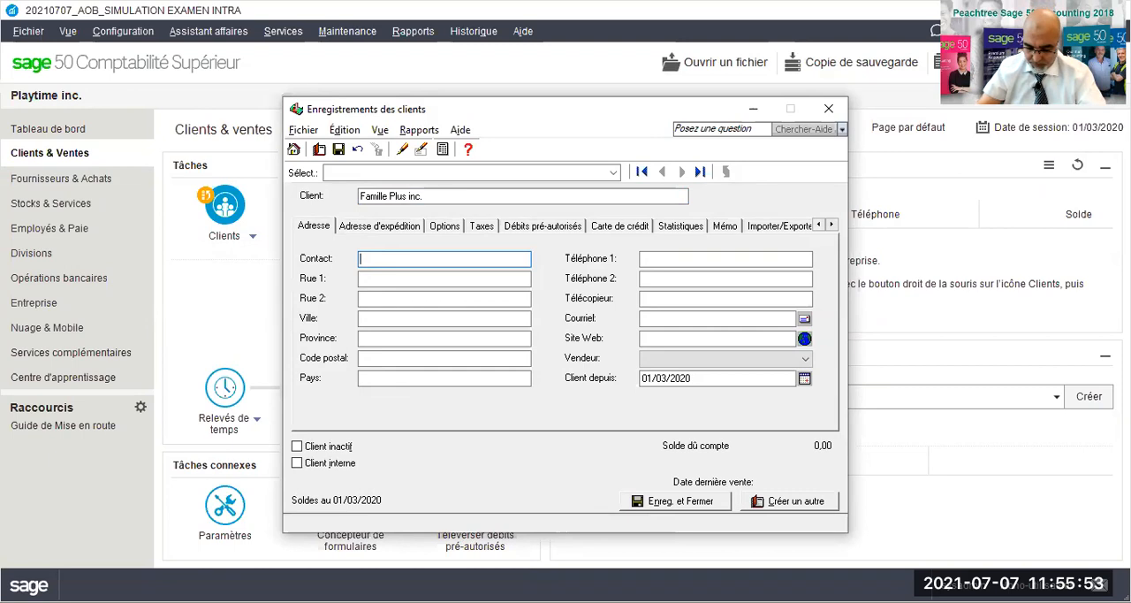
- Fill in the contact's name and street address for customer Famille Plus inc
type("S.Fox")
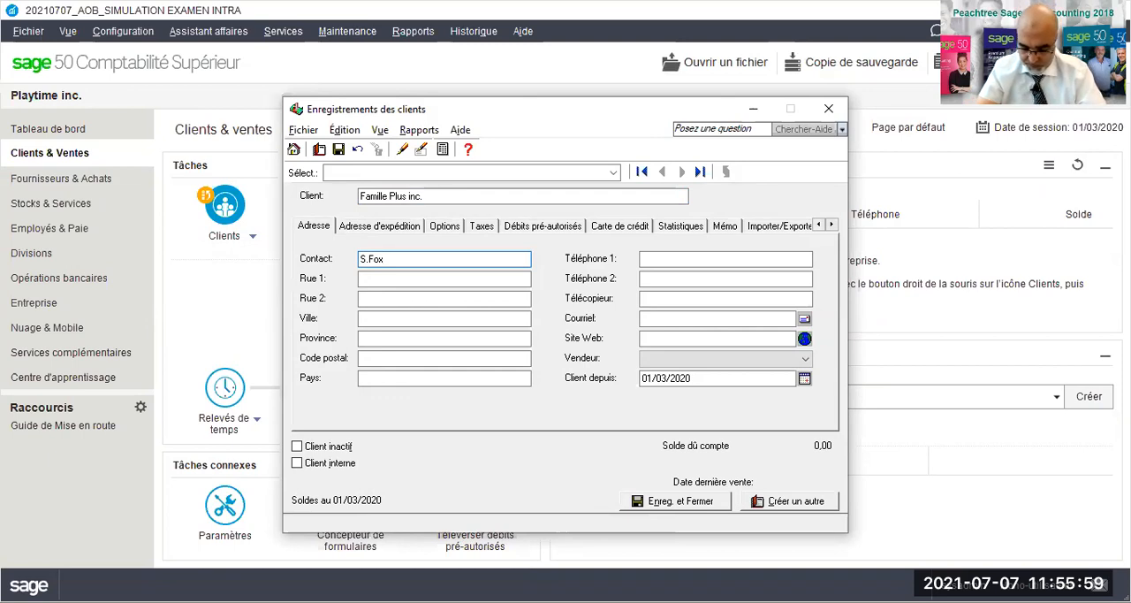
key("Tab")
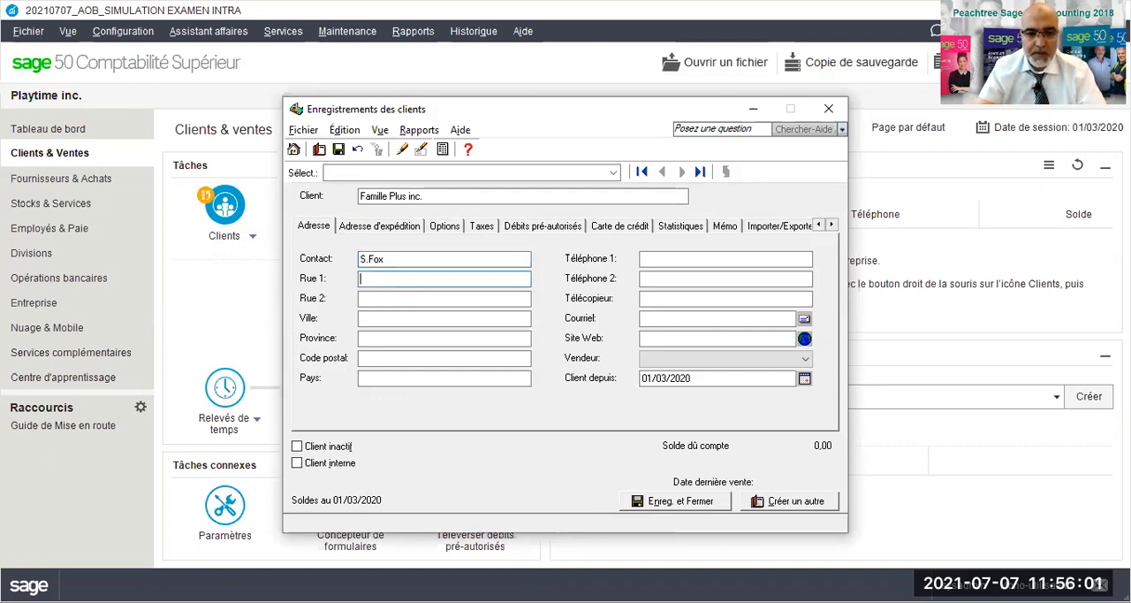
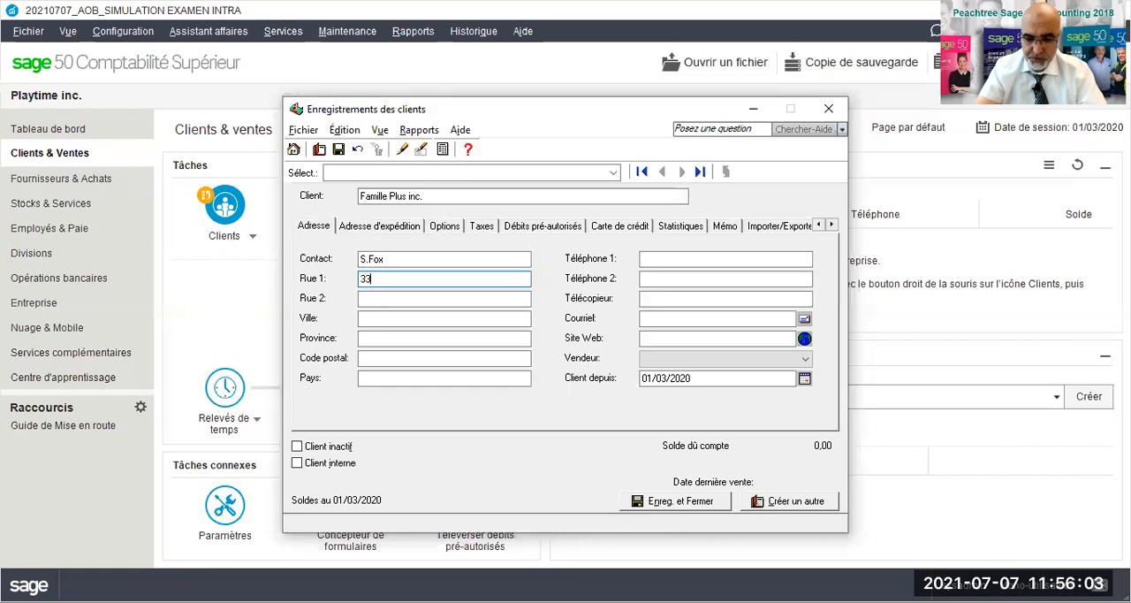
key("Tab")
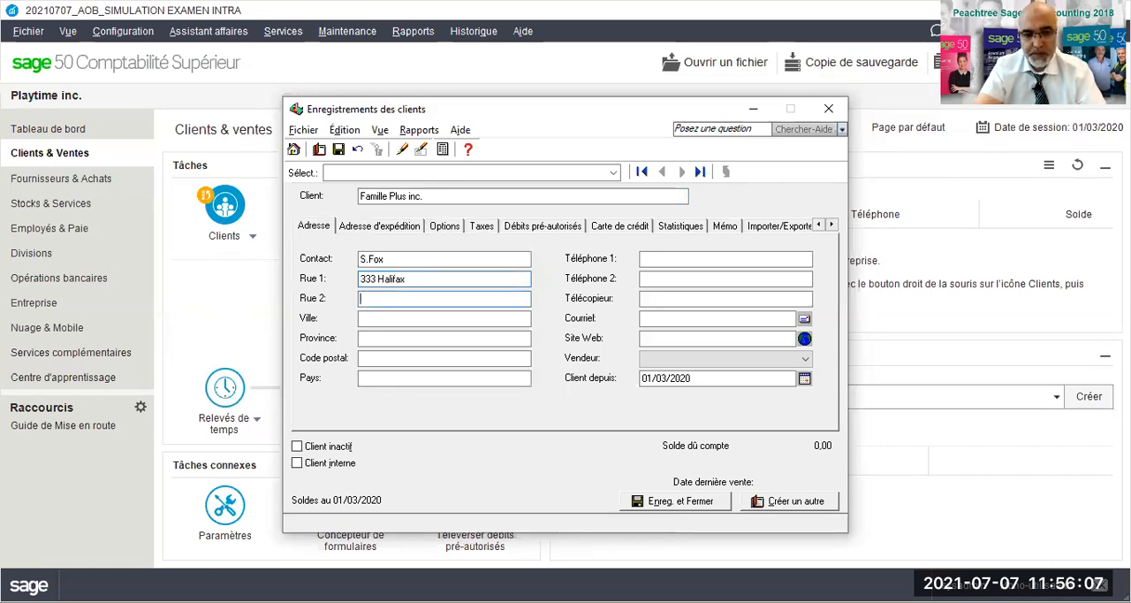
key("Tab")
- Complete the customer's address with the city, province, postal code and country
type("Montr")
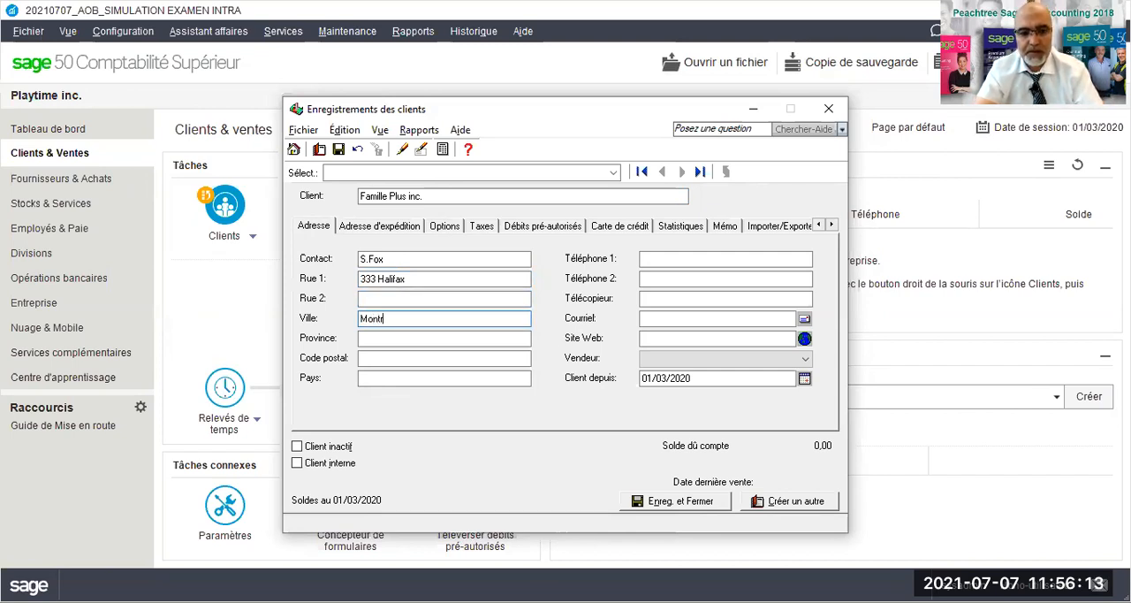
type("al")
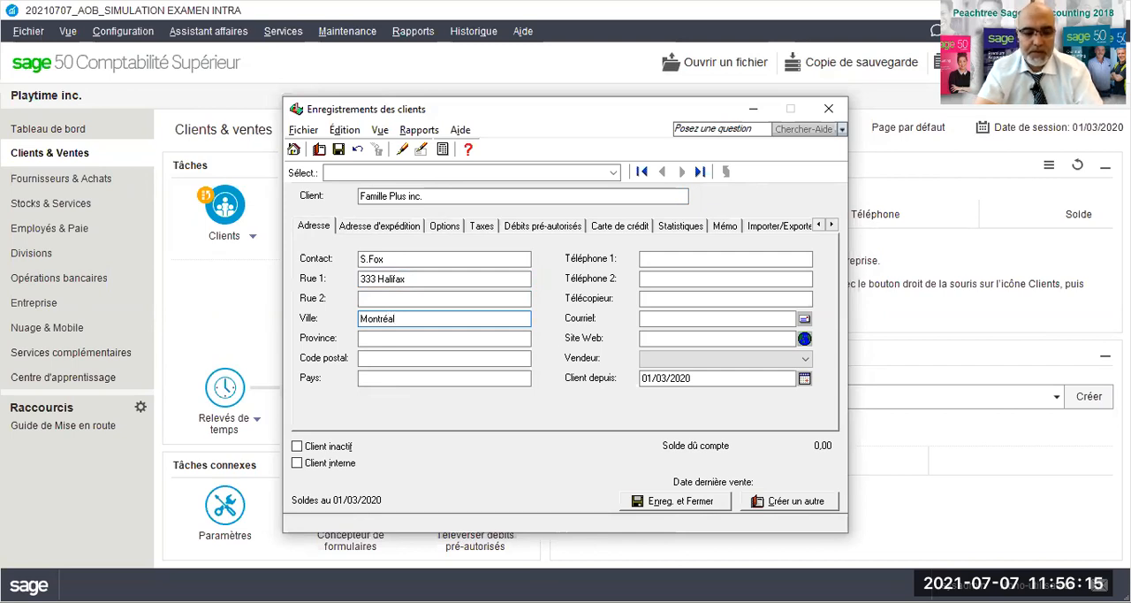
key("Tab")
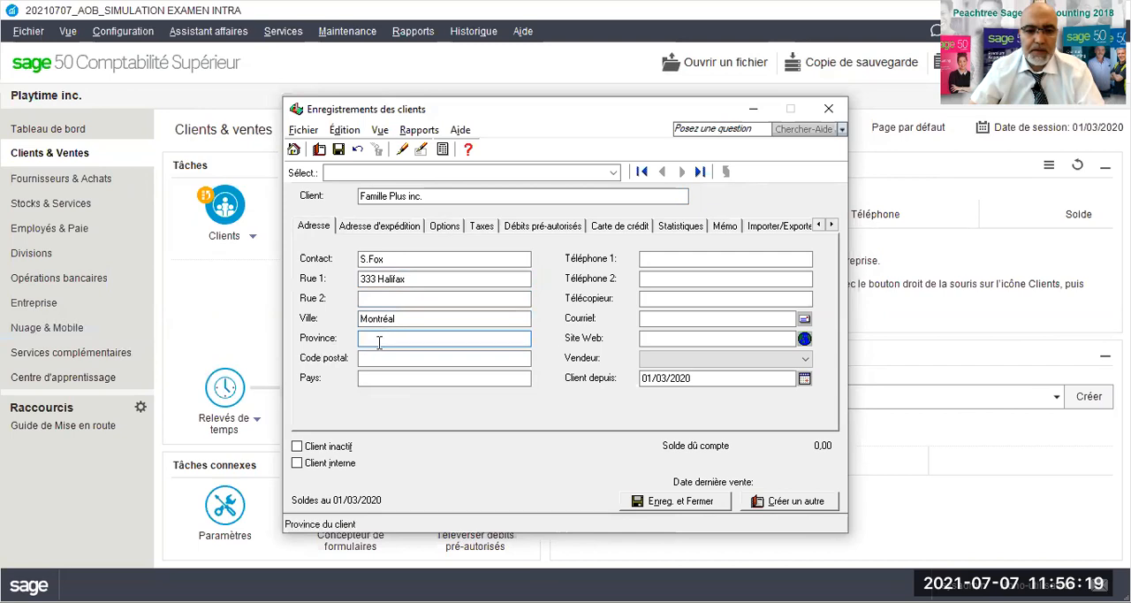
type("Québec")
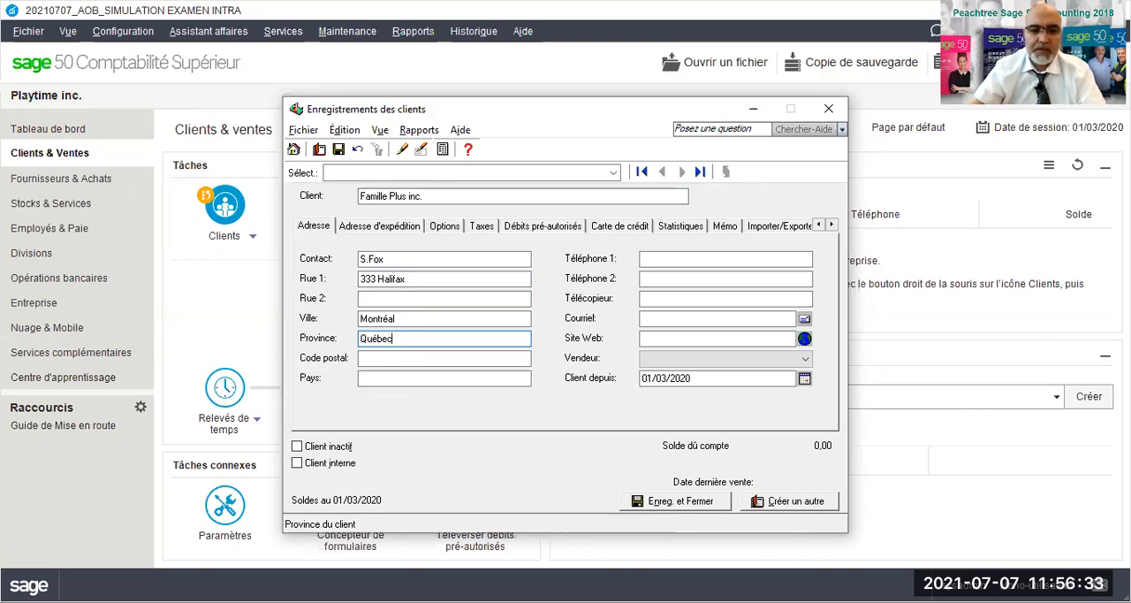
left_click(378, 357)
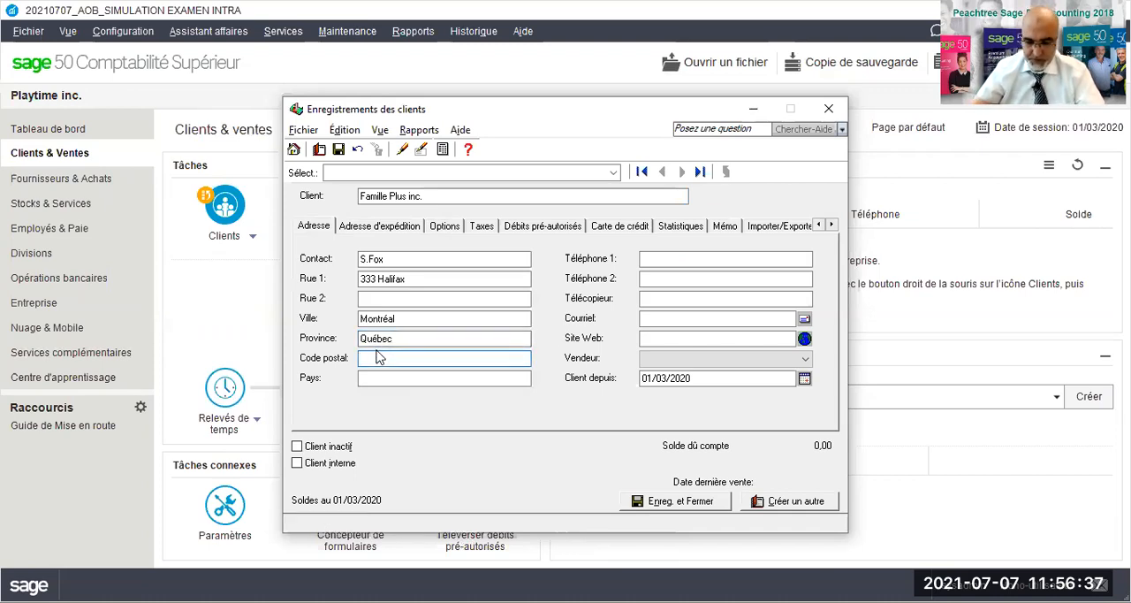
type("x9x9x9")
key("Tab")
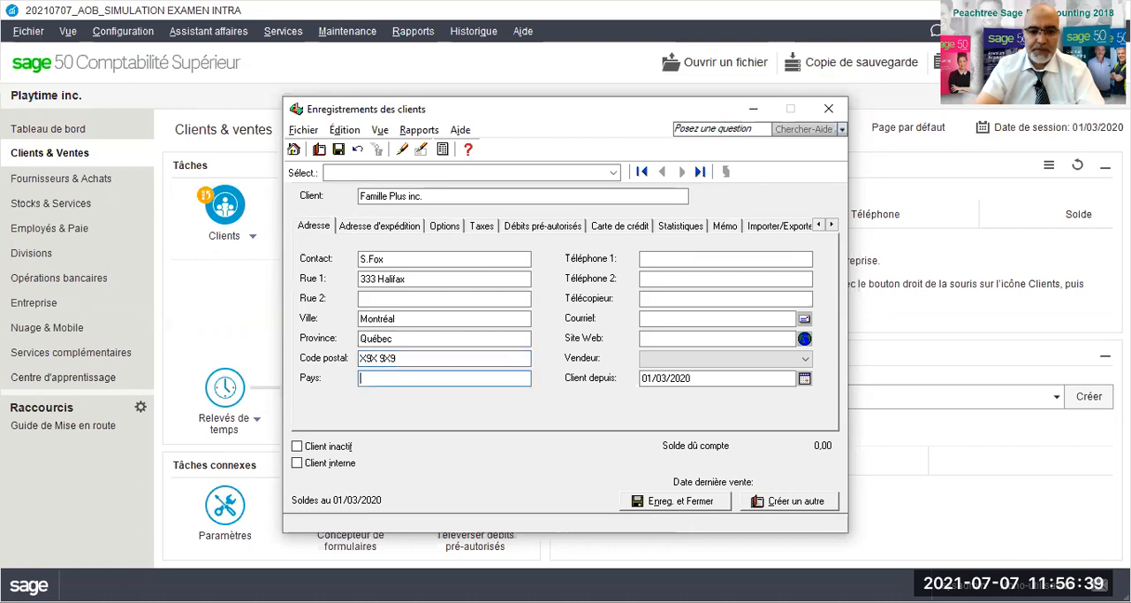
type("Canada")
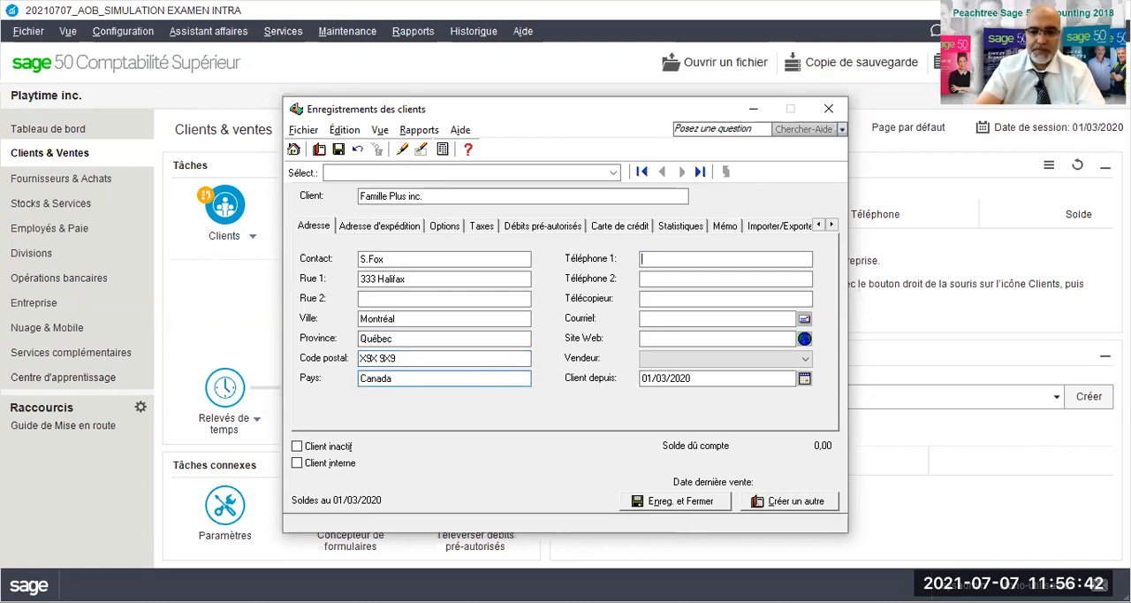
- Enter the main phone number and the fax number of Famille Plus inc., leaving the second phone field empty
key("Tab")
type("514) 555-")
type("5551")
key("Tab")
key("Tab")
type("51")
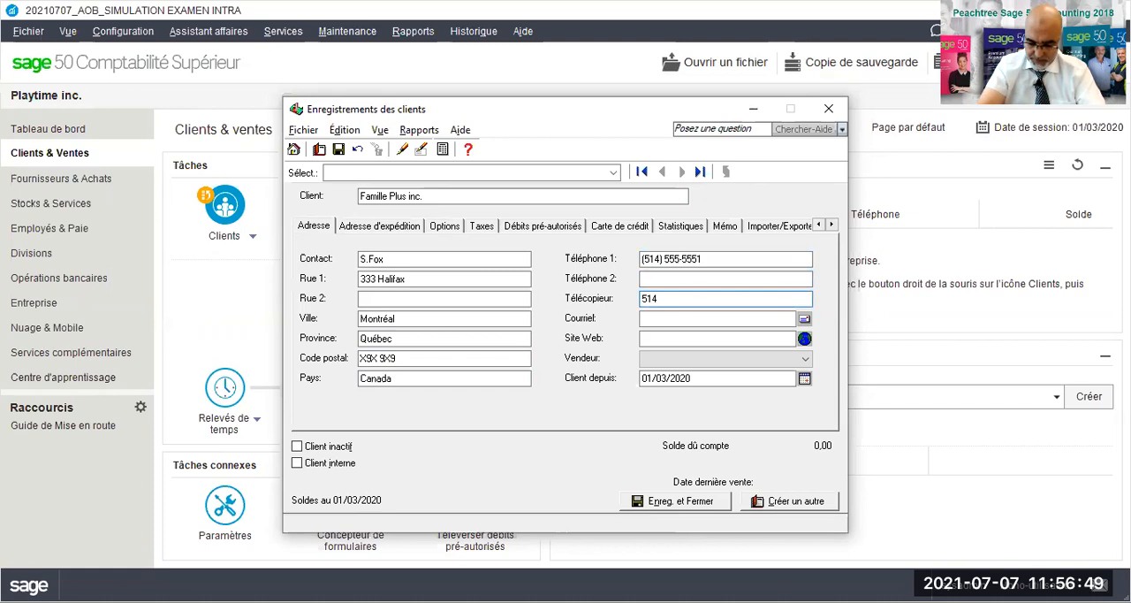
type("4) 555-5552")
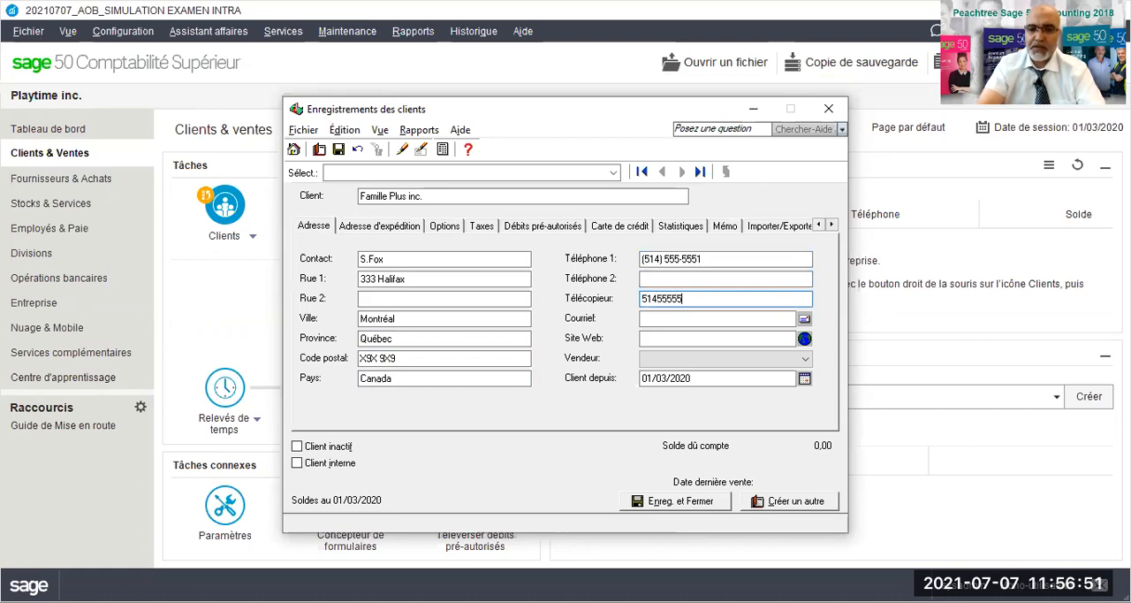
key("Tab")
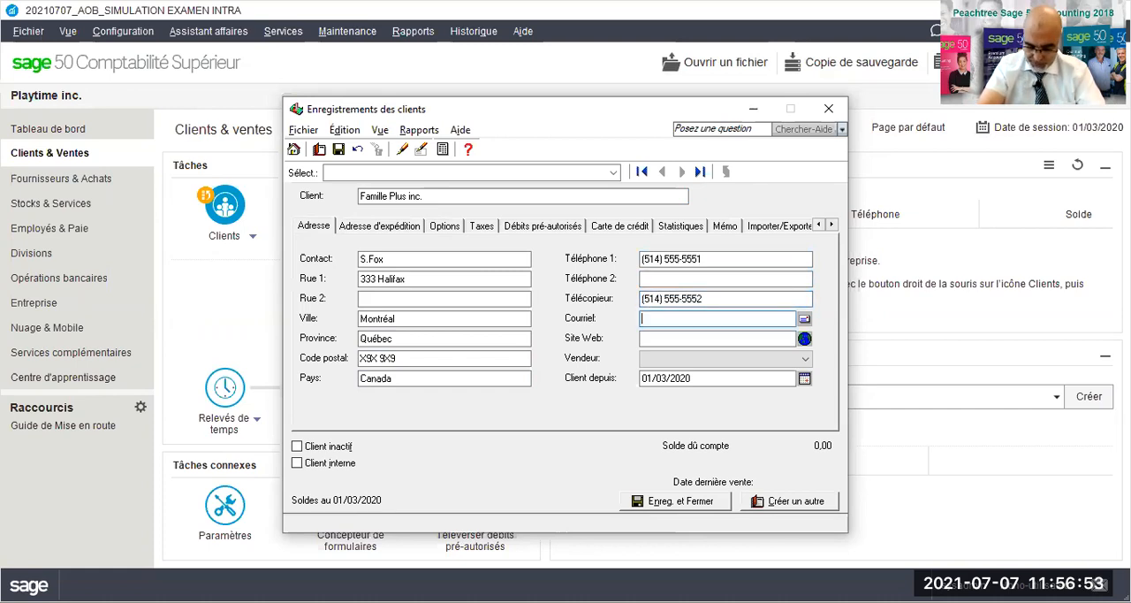
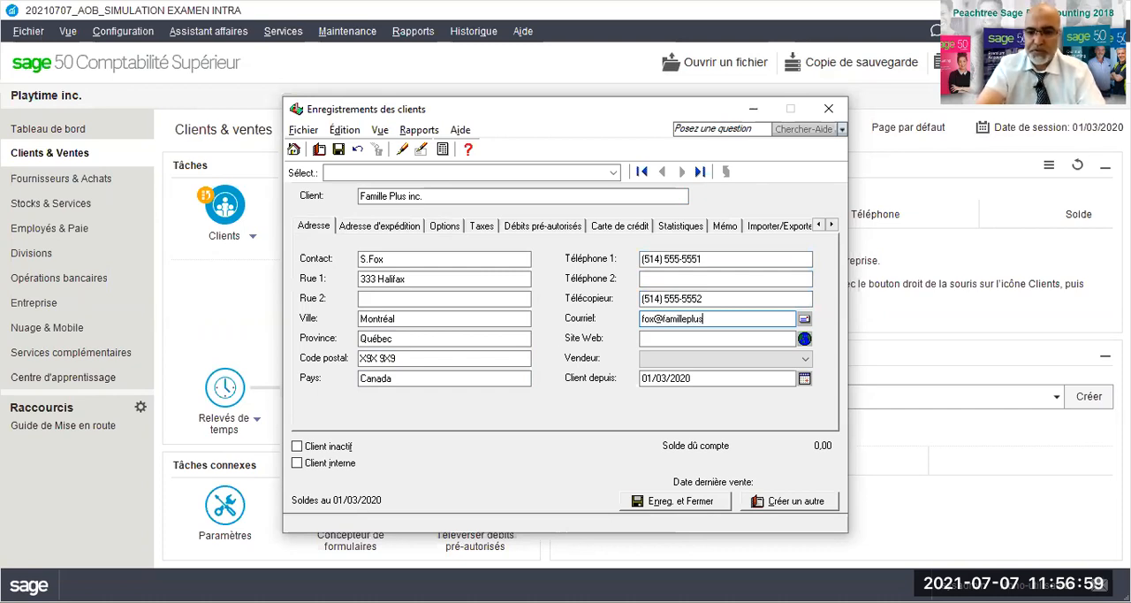
- Fill in the contact's e-mail address for customer Famille Plus inc
key("Tab")
type("wwww.")
key("BackSpace")
key("BackSpace")
type(".familleplus.ca")
key("Tab")
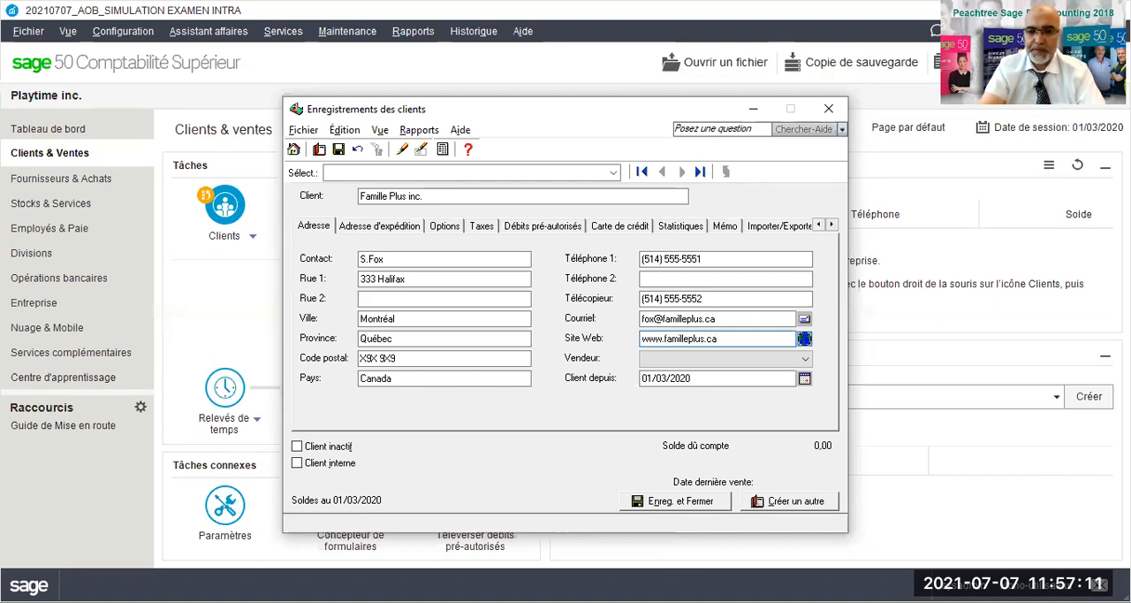
- Set the payment terms of Famille Plus inc. to a 5% discount within 5 days, net amount due in 30 days
left_click(446, 227)
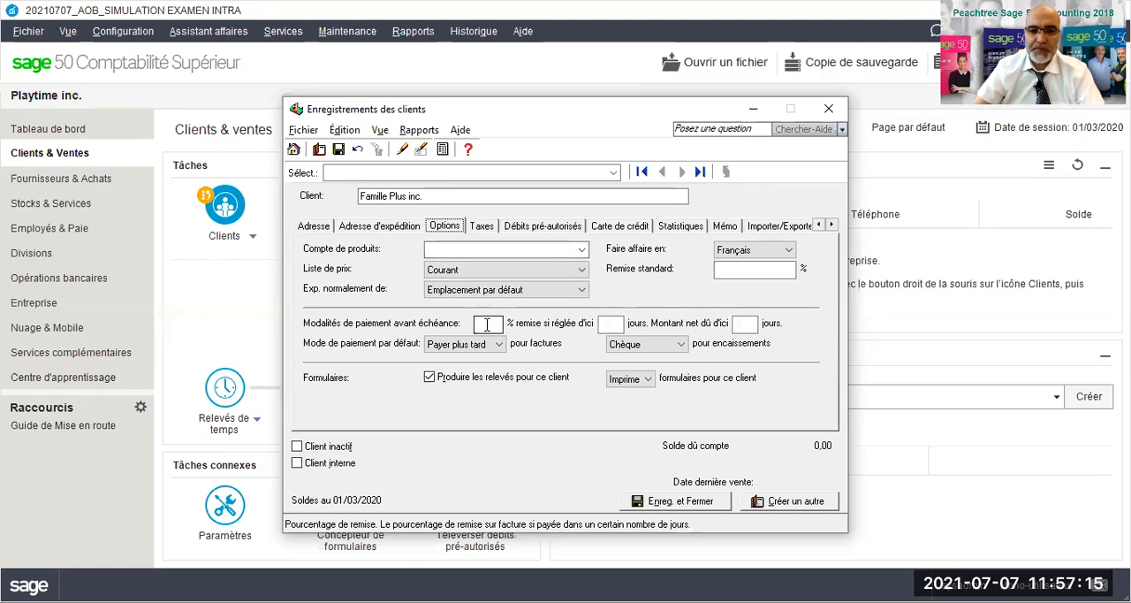
left_click(486, 324)
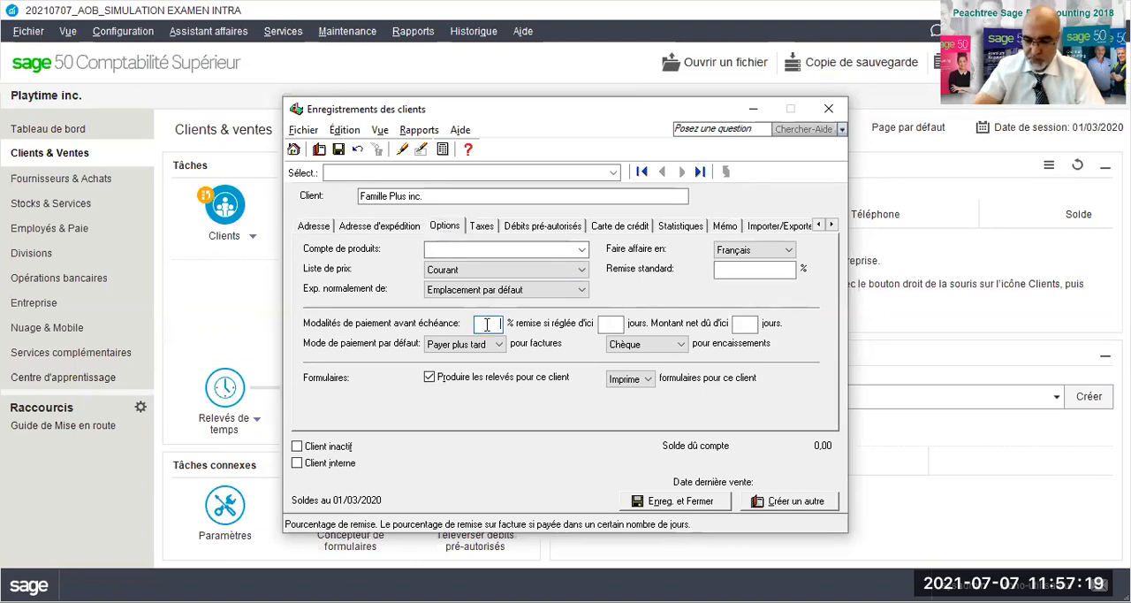
type("5")
key("Tab")
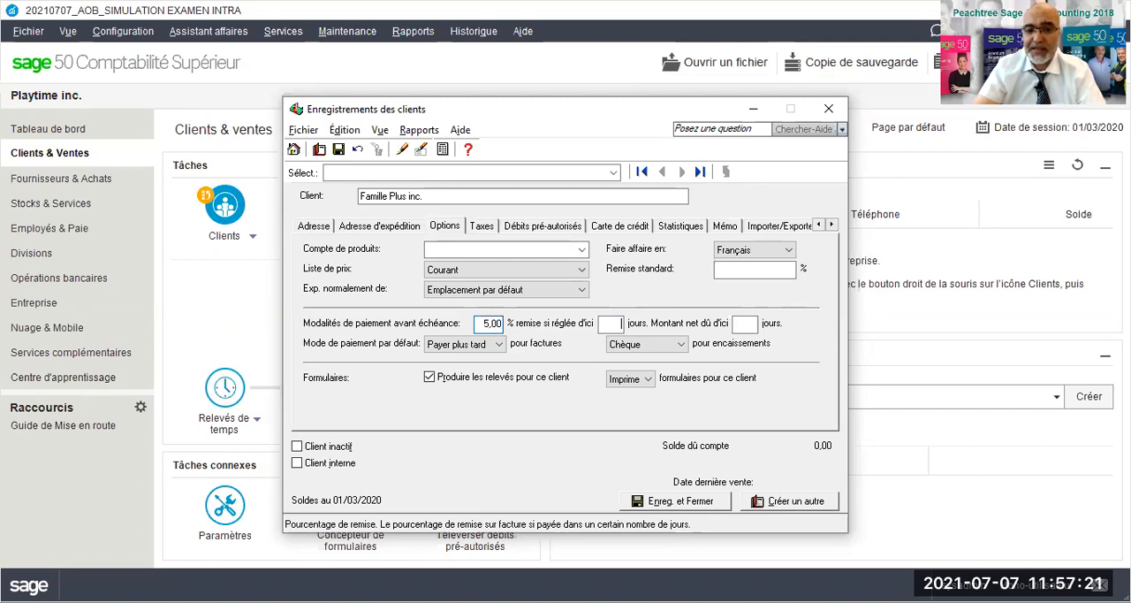
type("30")
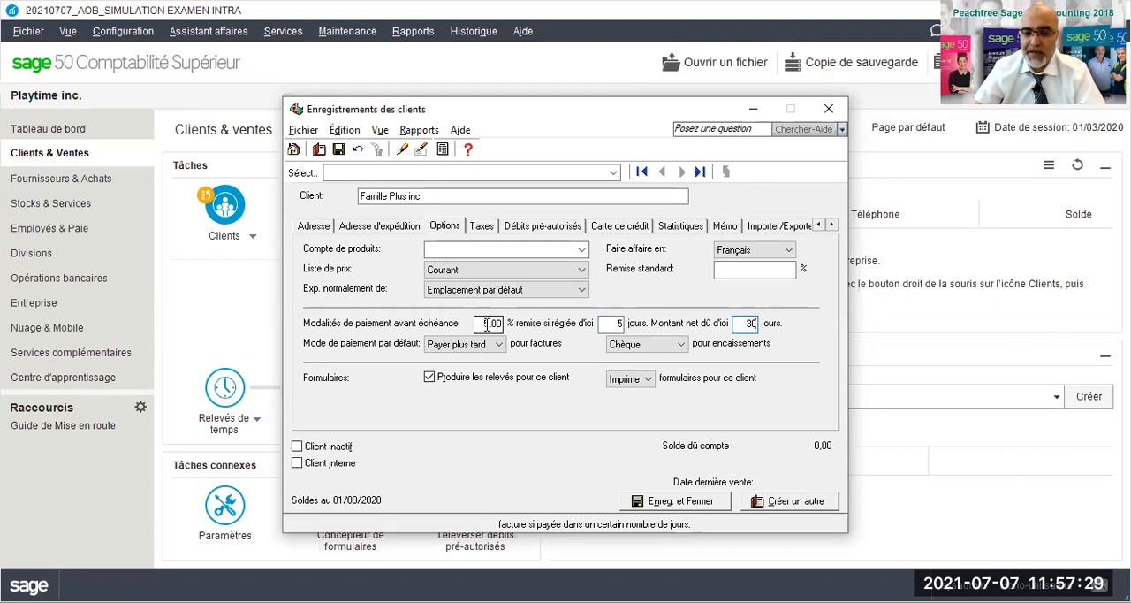
- Assign tax code GQ - TPS 5%, TVQ 9.975% to customer Famille Plus inc. and save the record, starting another one
left_click(482, 226)
left_click(382, 386)
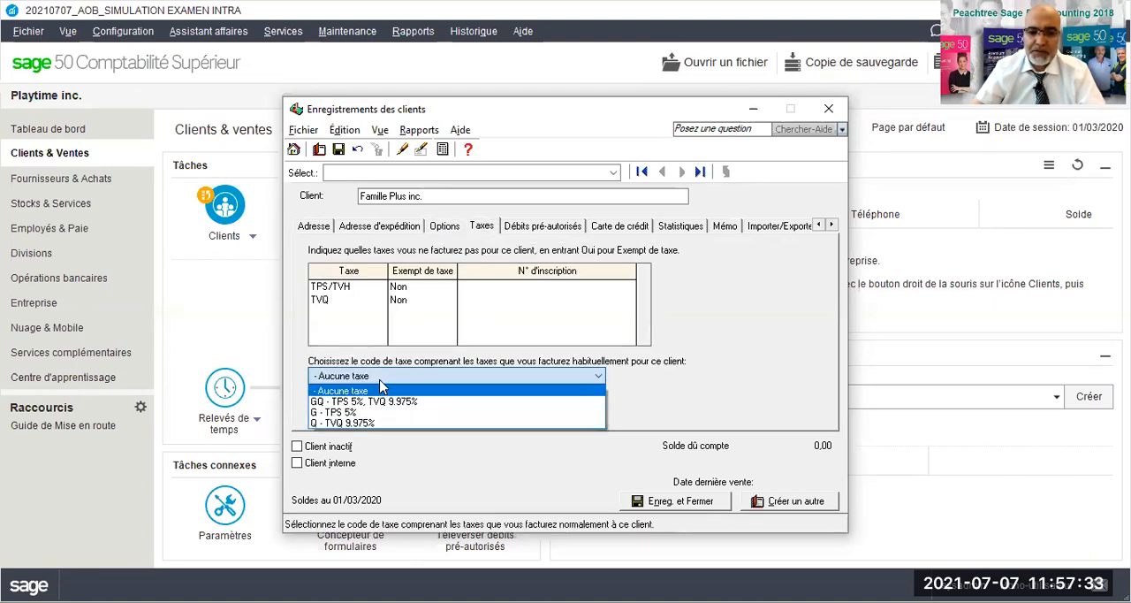
left_click(375, 403)
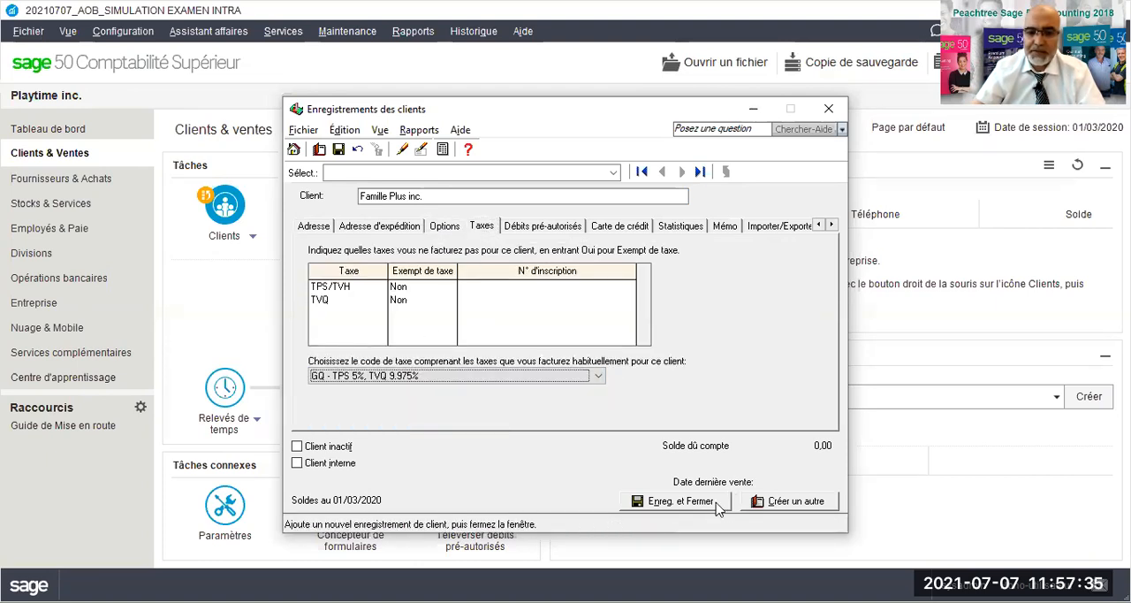
left_click(769, 501)
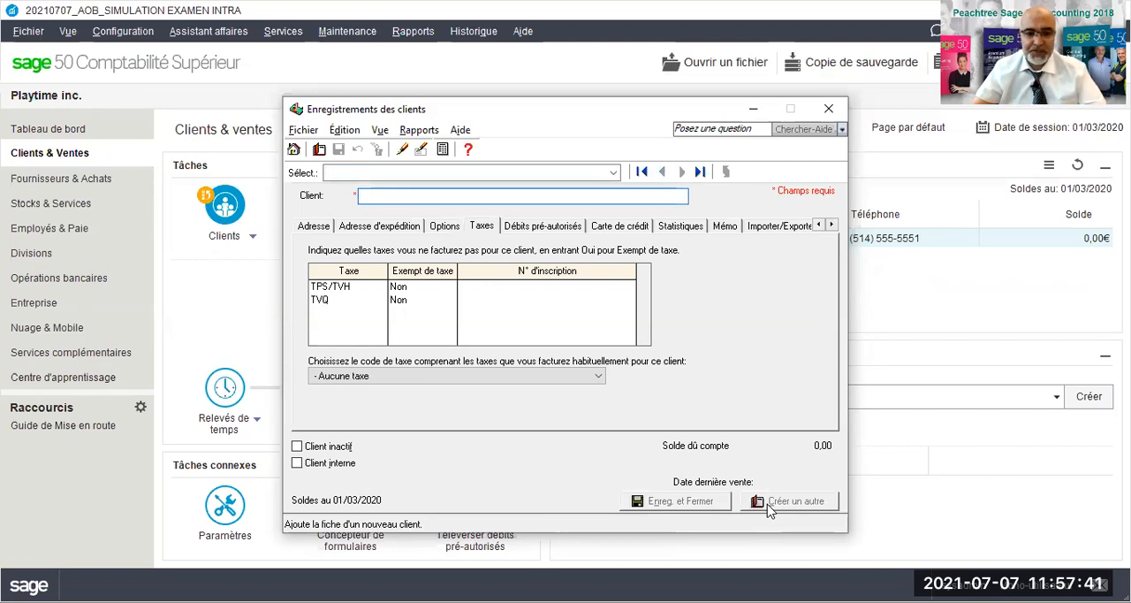
- Name the new customer Happy kids inc. and bring up its address details at the contact field
type("Happy kids inc.")
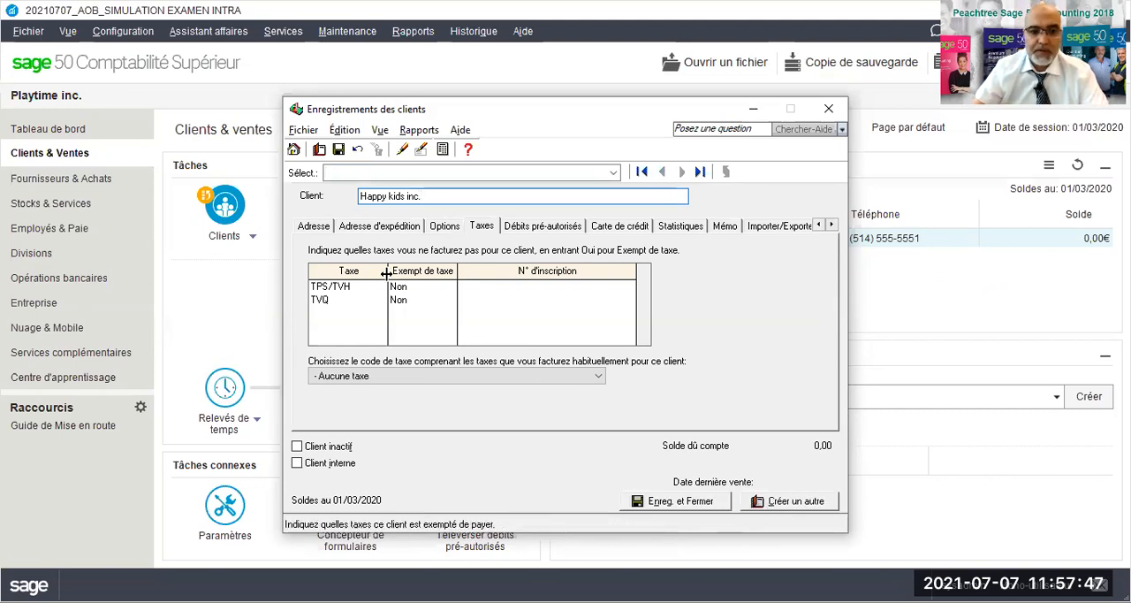
left_click(320, 228)
left_click(370, 257)
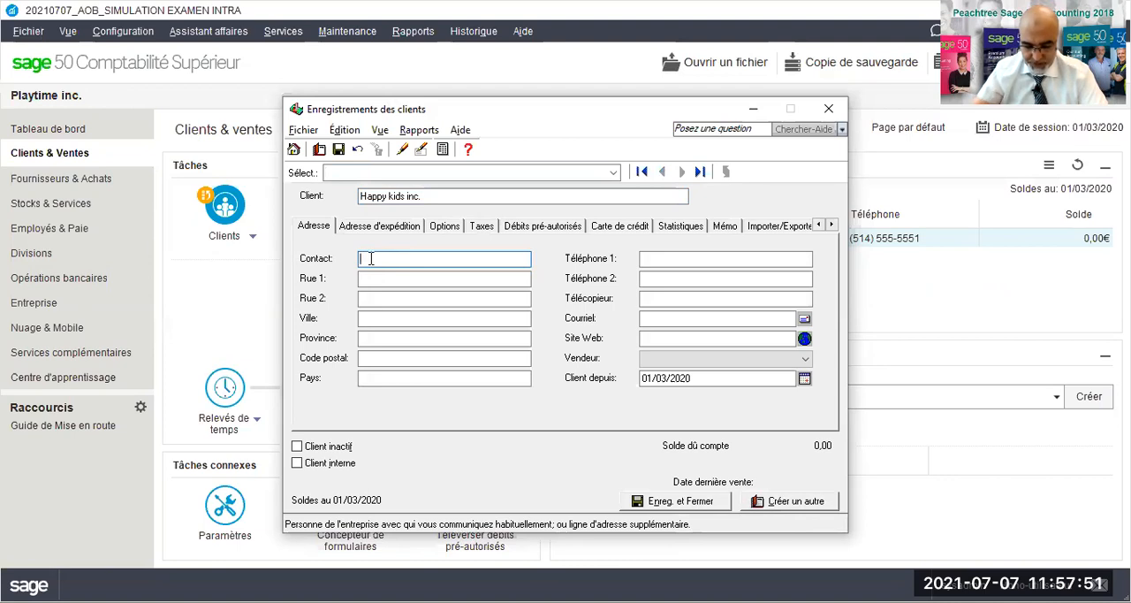
- Enter the contact person's full name and the street address for customer Happy kids inc
key("Tab")
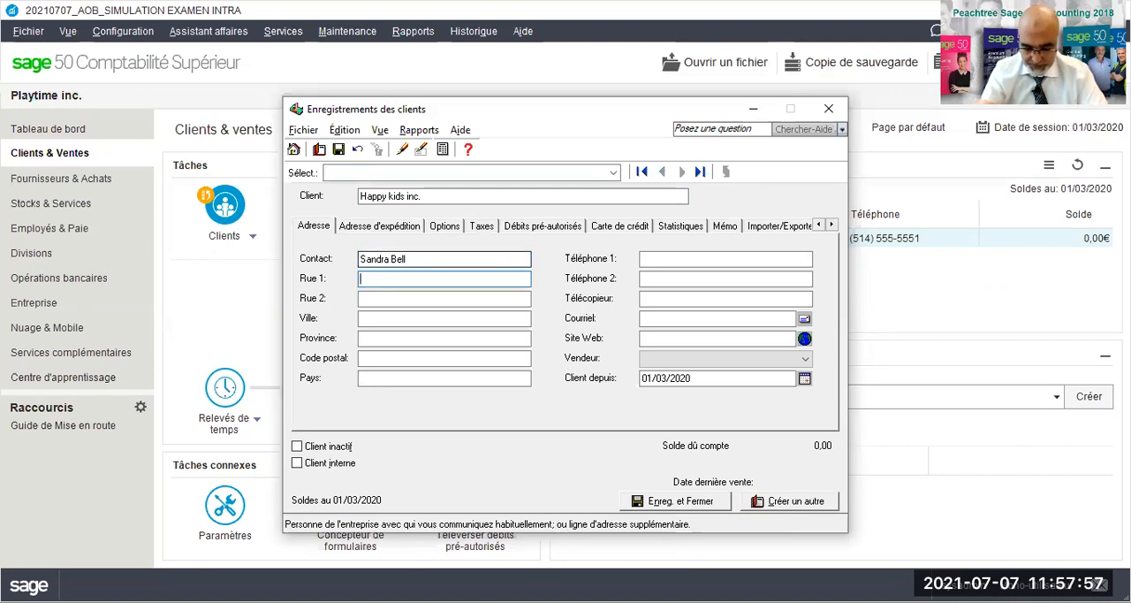
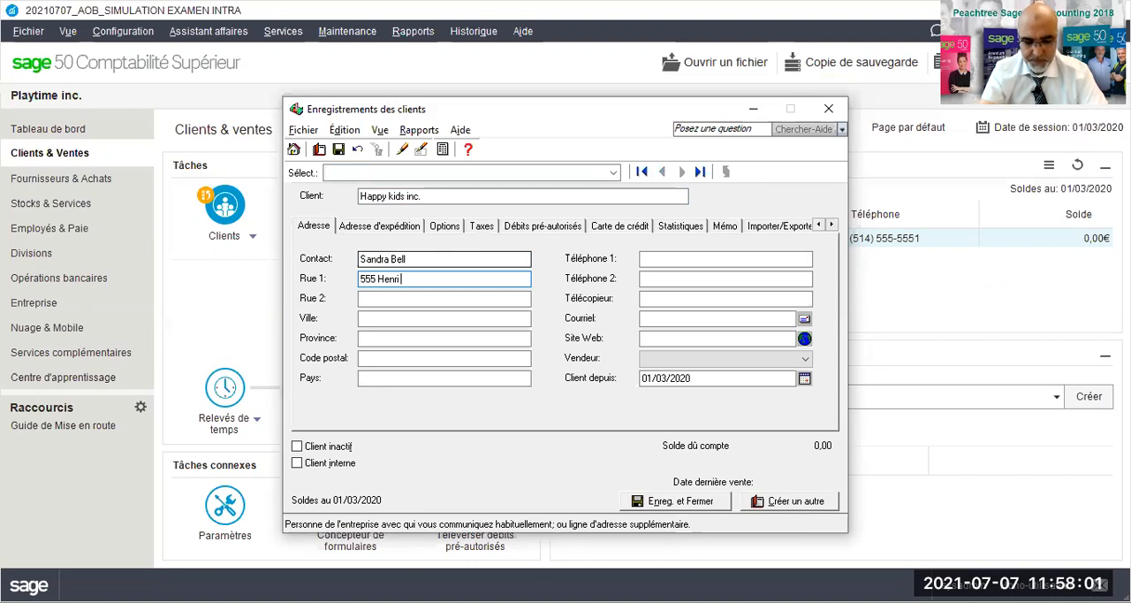
key("Tab")
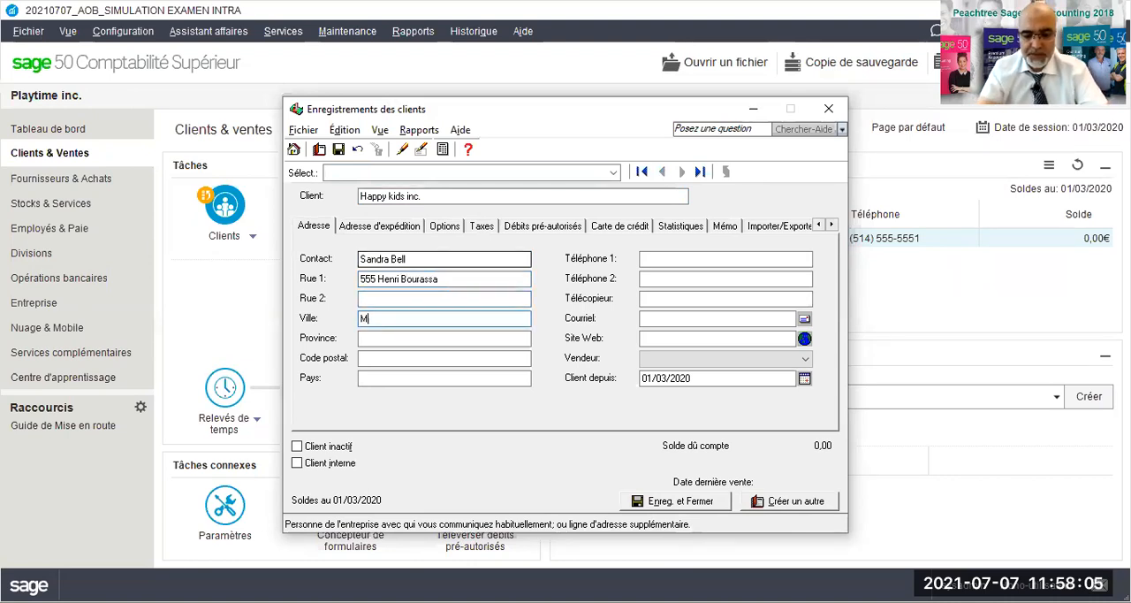
- Fill in Montréal as the customer's city, Québec as the province and Canada as the country
type("Montréal")
key("Tab")
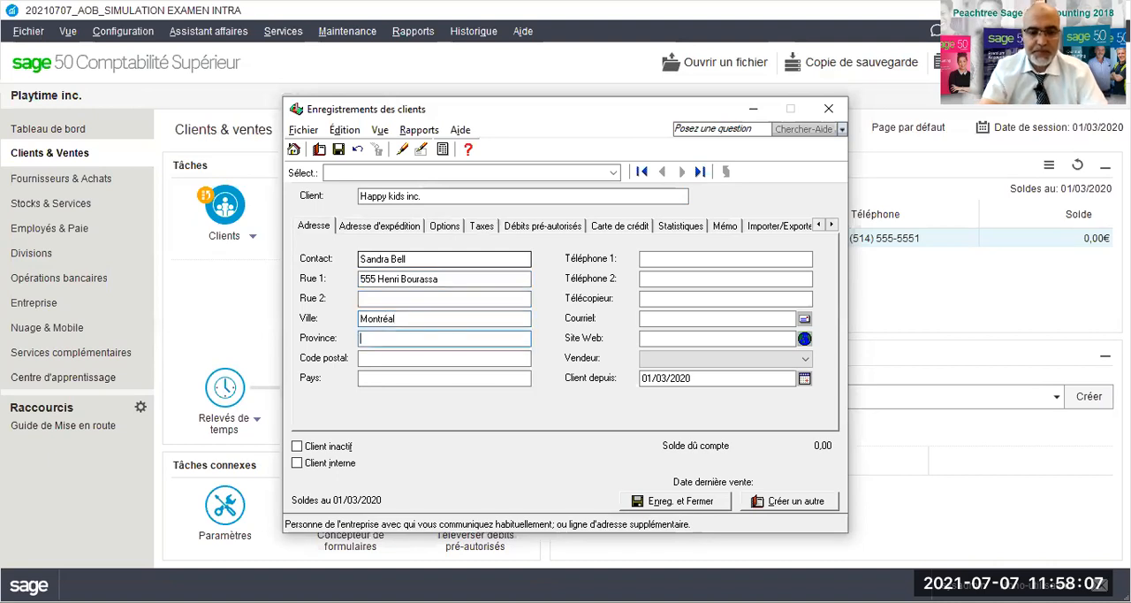
type("Québec")
key("Tab")
type("Canada")
key("Tab")
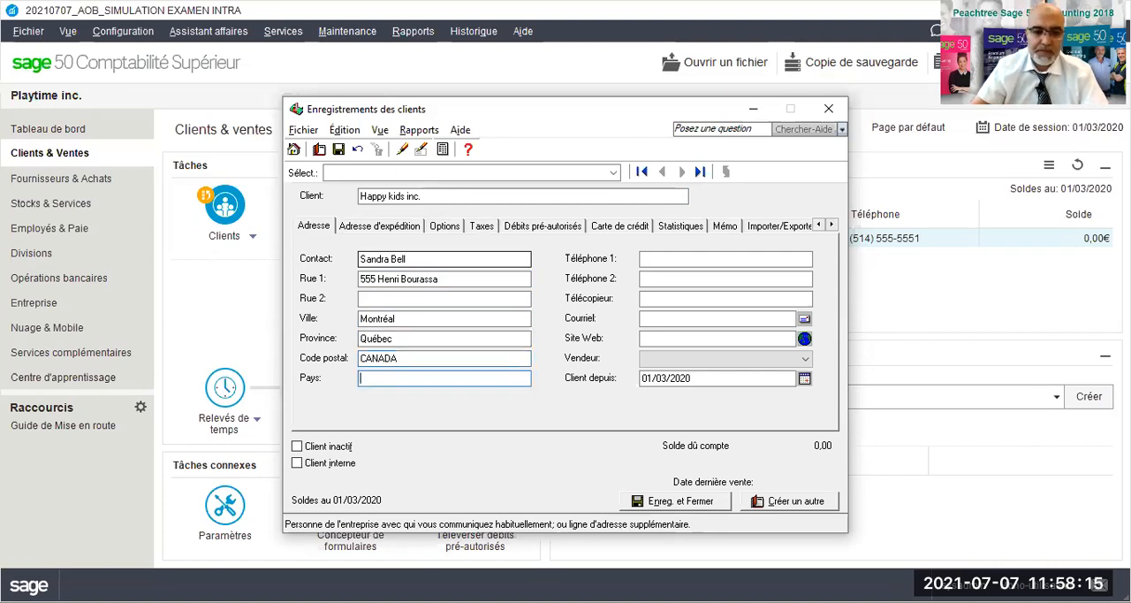
type("Canada")
- Replace the mistaken postal code entry of Happy kids inc. with the customer's actual postal code
left_click(416, 357)
left_click_drag(416, 357, 344, 372)
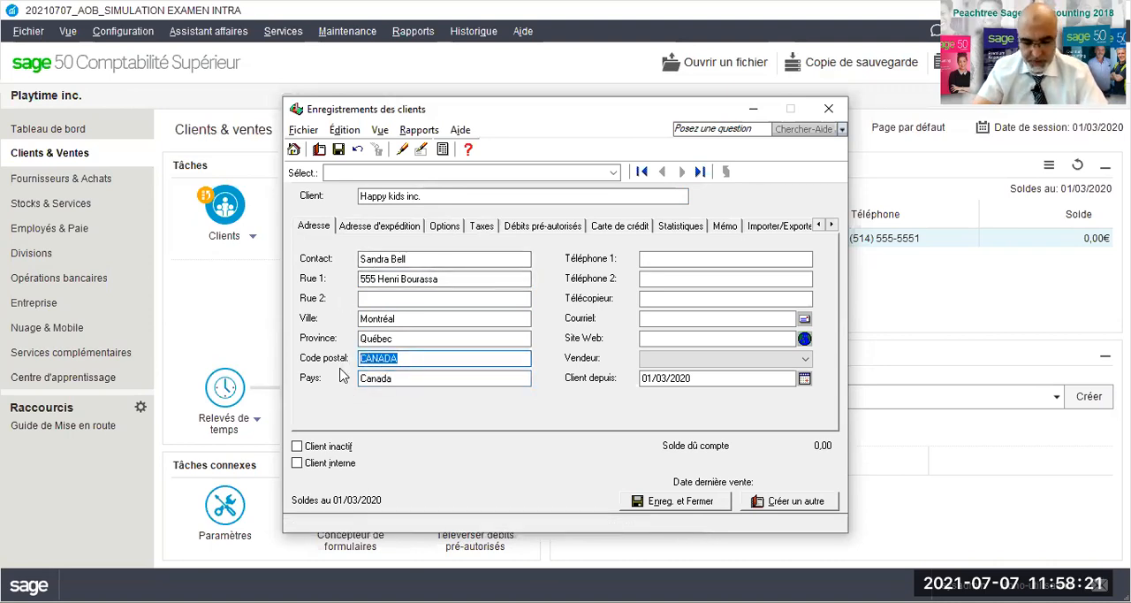
type("H")
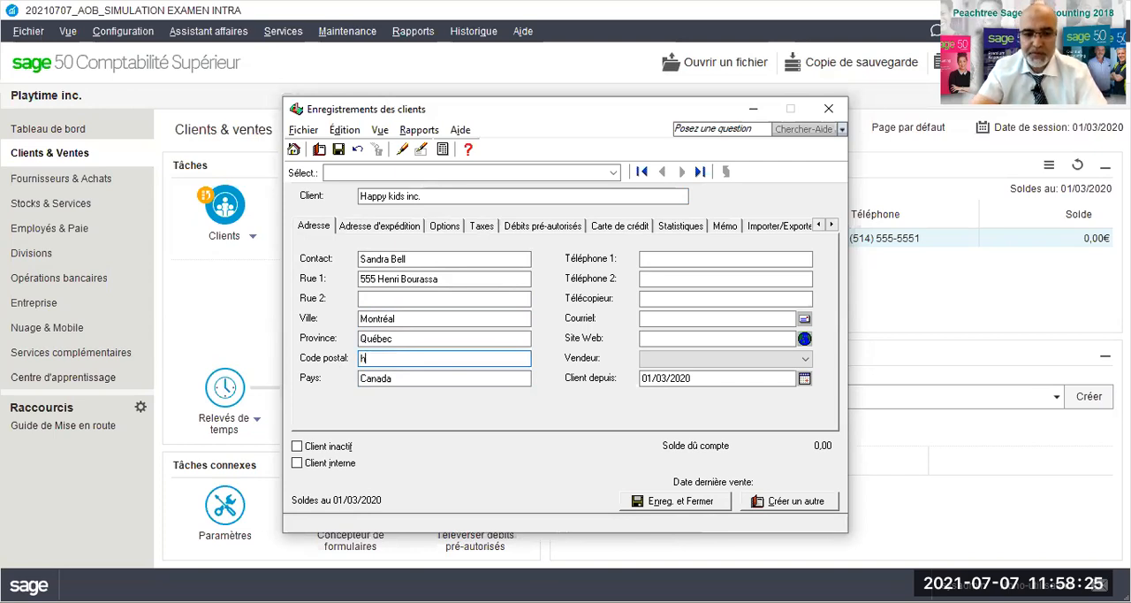
type("h7")
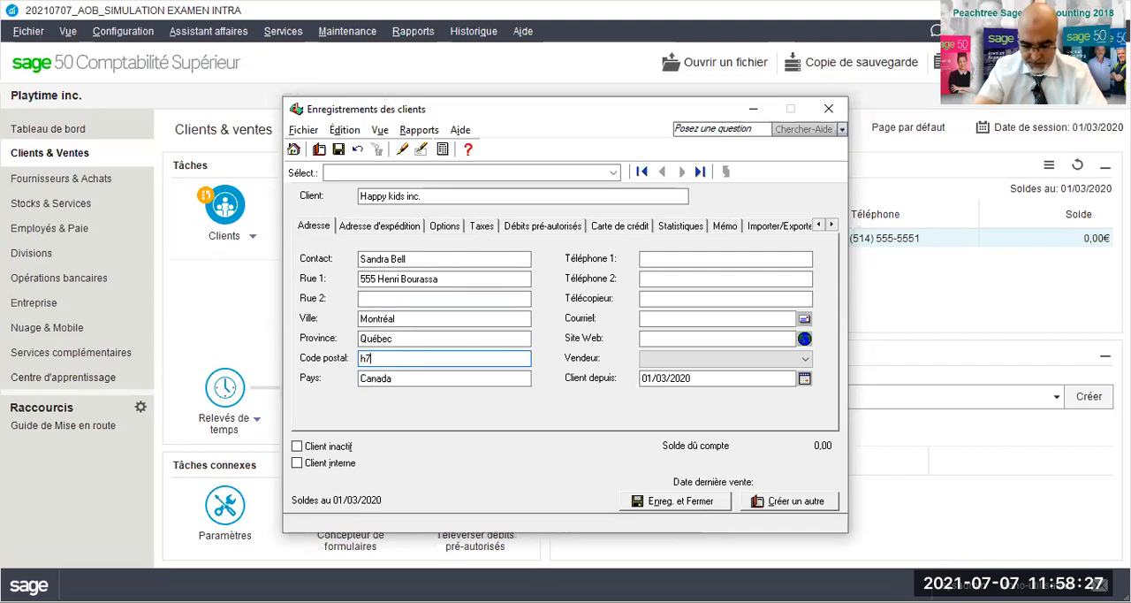
type("z8w9")
key("Tab")
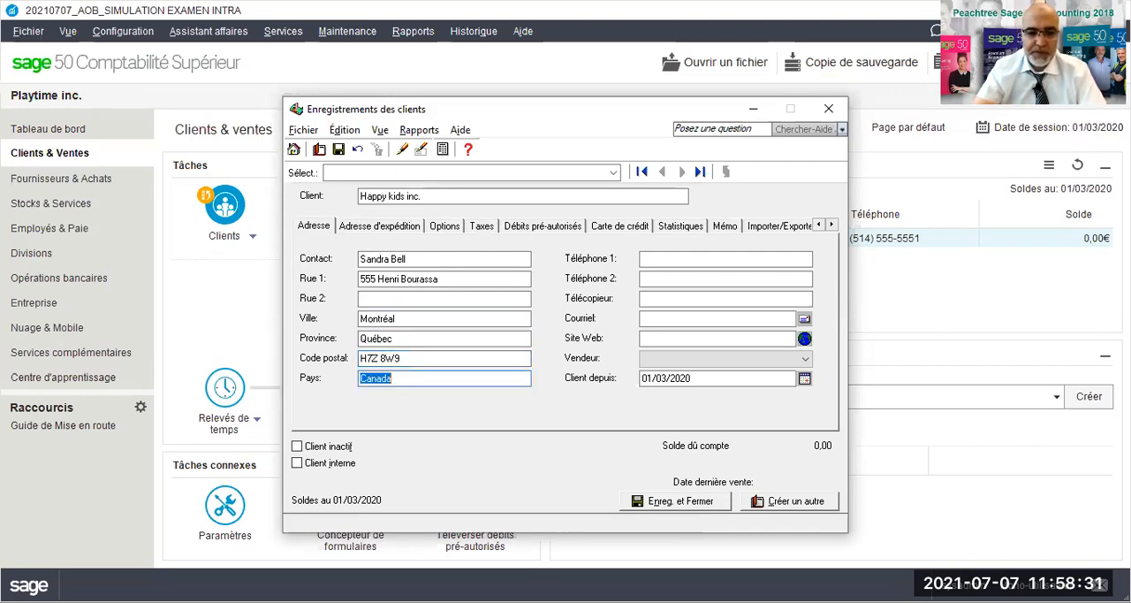
- Enter the main telephone number and the fax number of Happy kids inc
key("Tab")
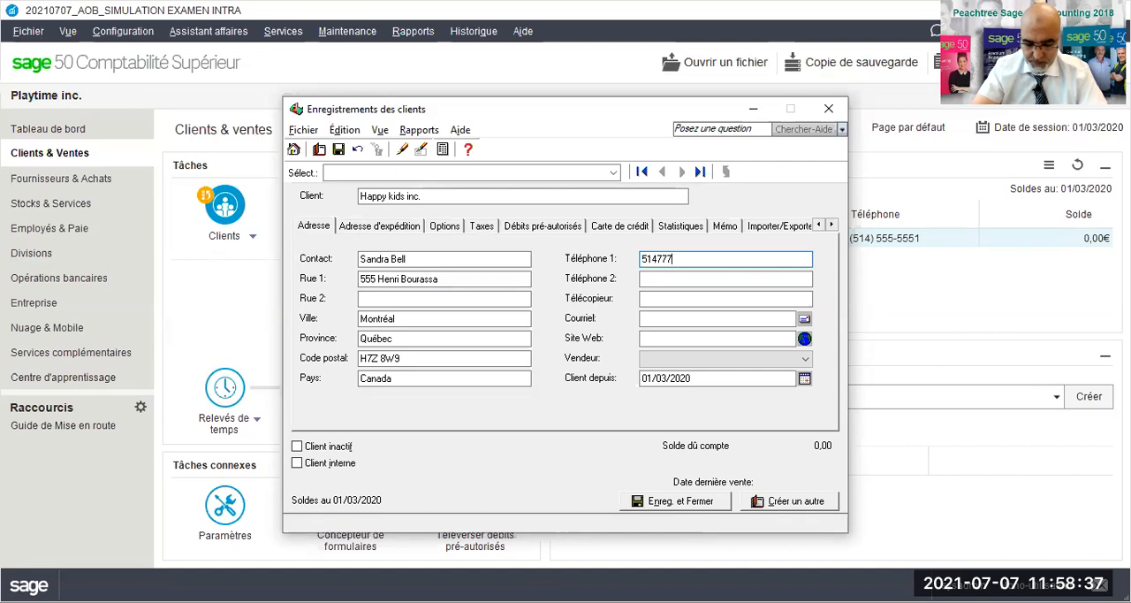
key("Tab")
key("Tab")
type("514777777")
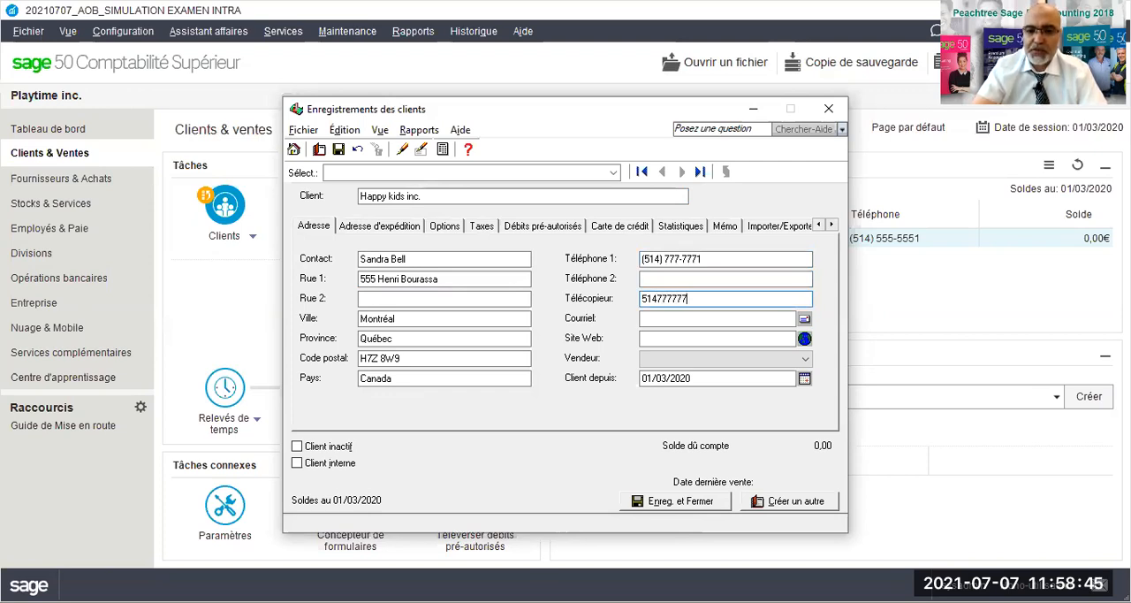
key("Tab")
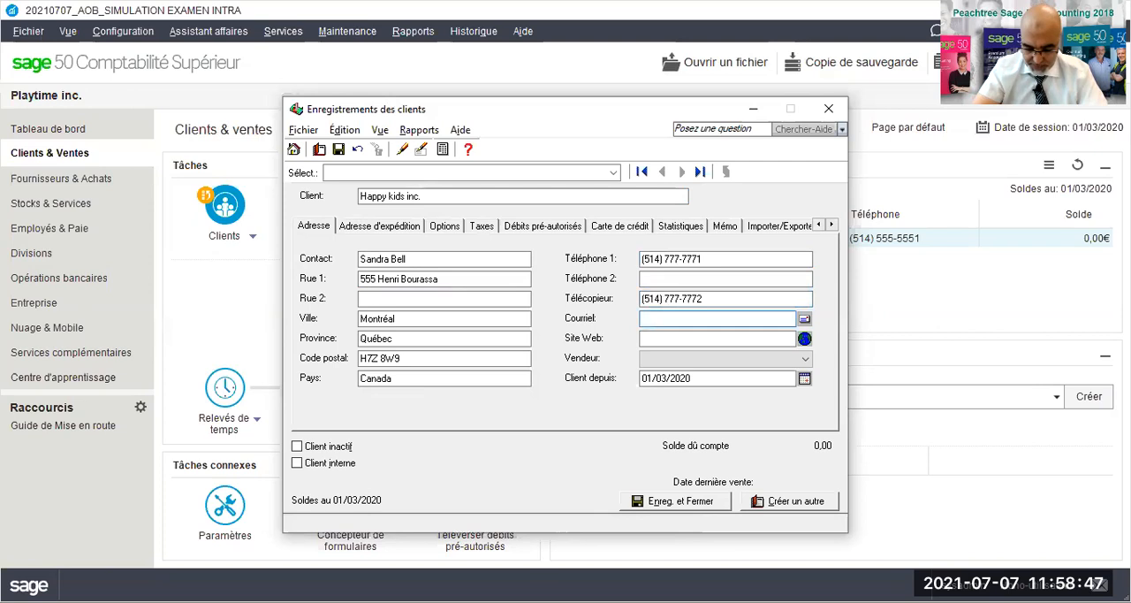
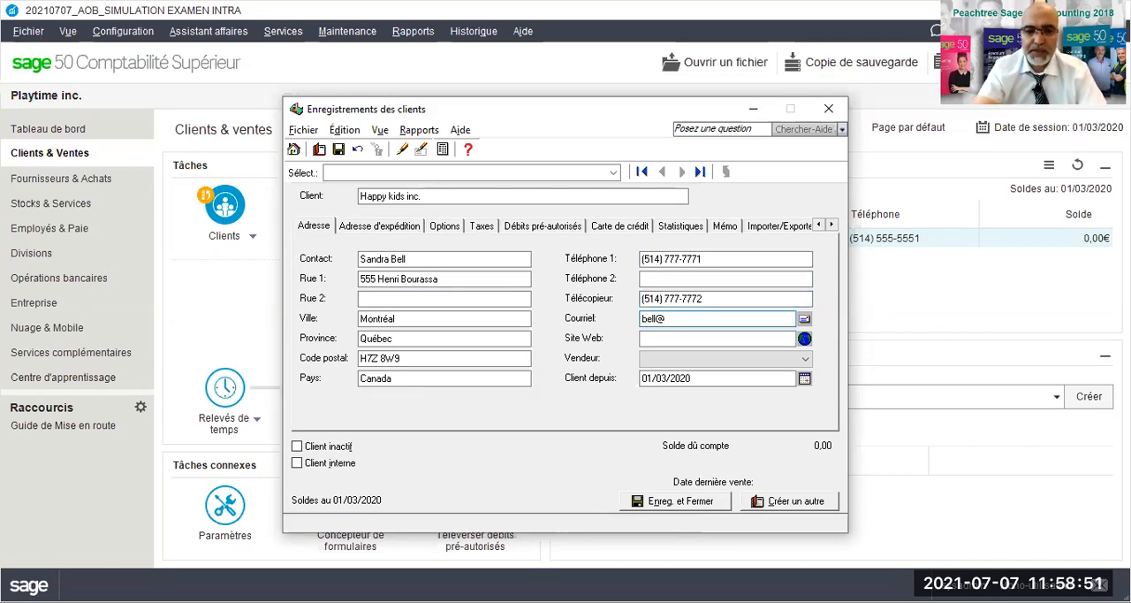
key("Tab")
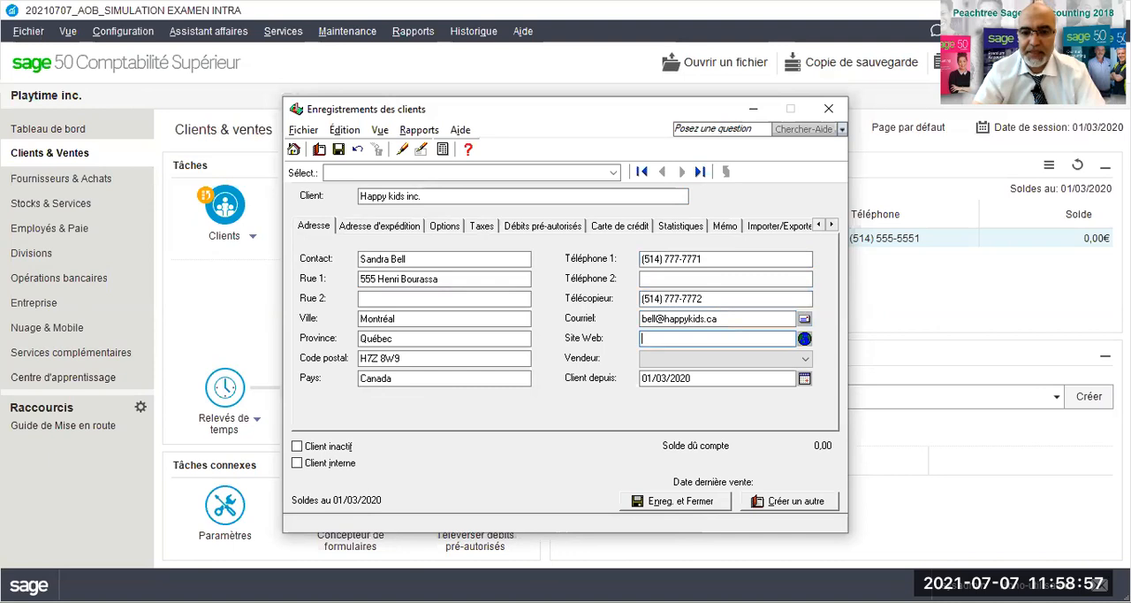
type("www.")
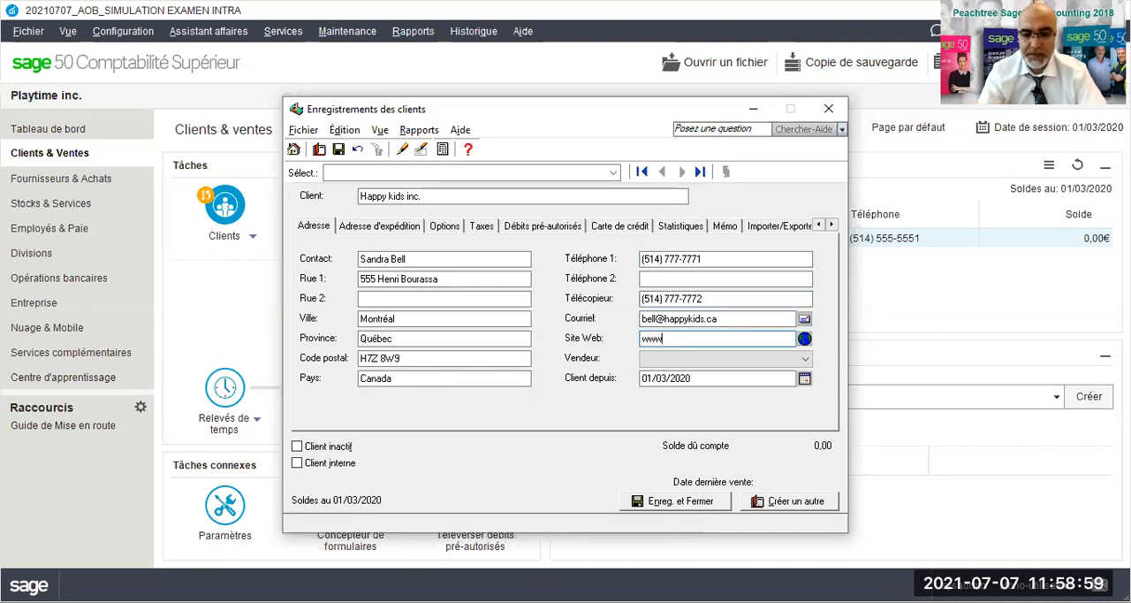
type("happykids.ca")
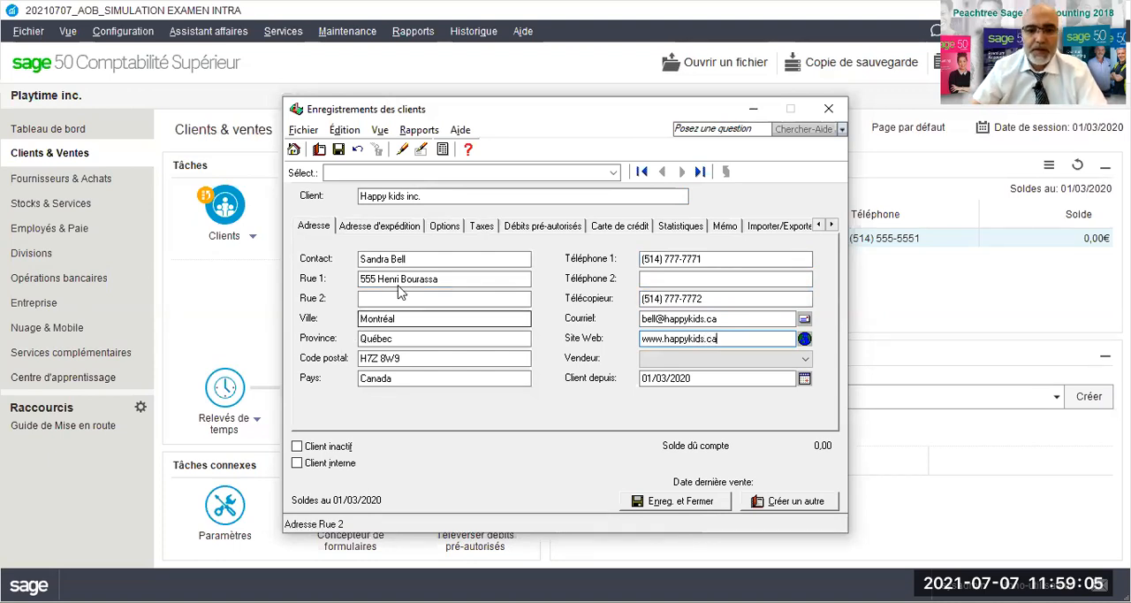
- Set the payment terms of Happy kids inc. to a 5% discount within 5 days, net due in 60 days, and save and close the record
left_click(444, 225)
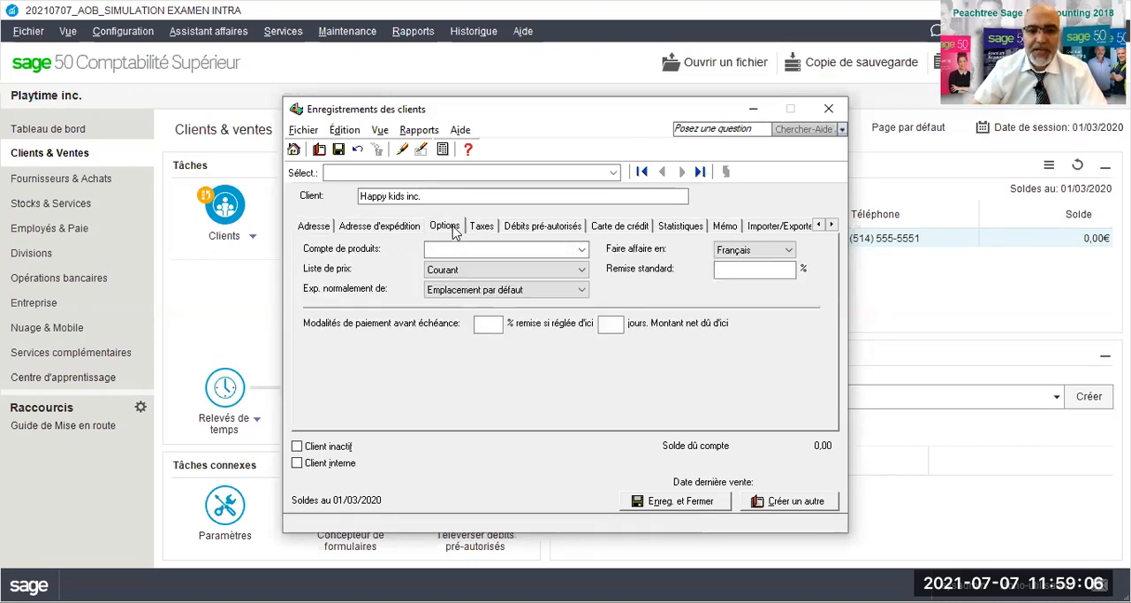
left_click(484, 323)
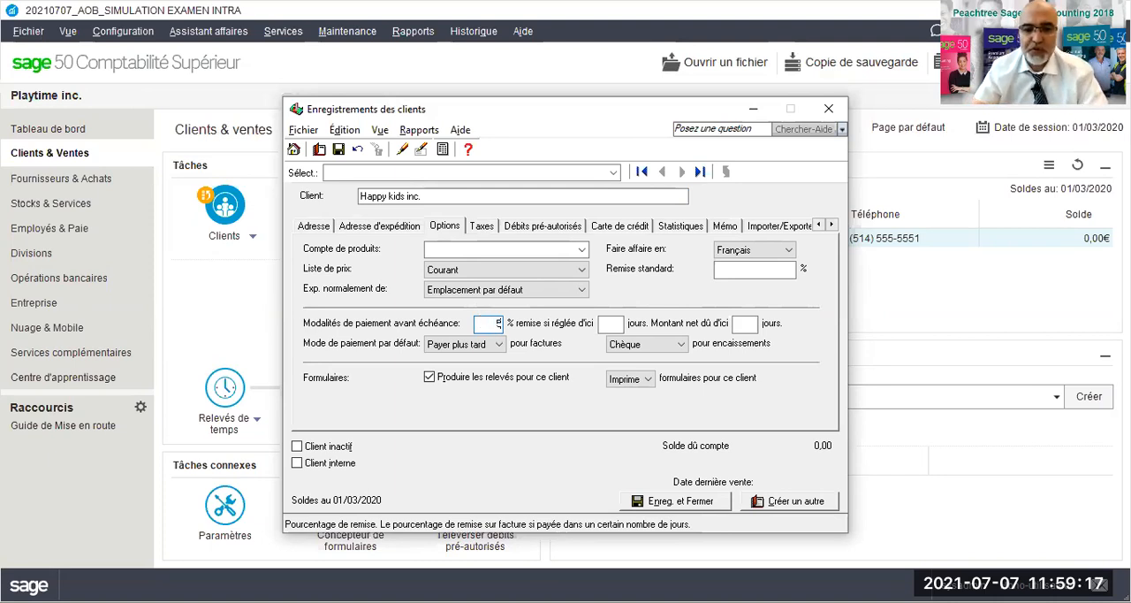
key("Tab")
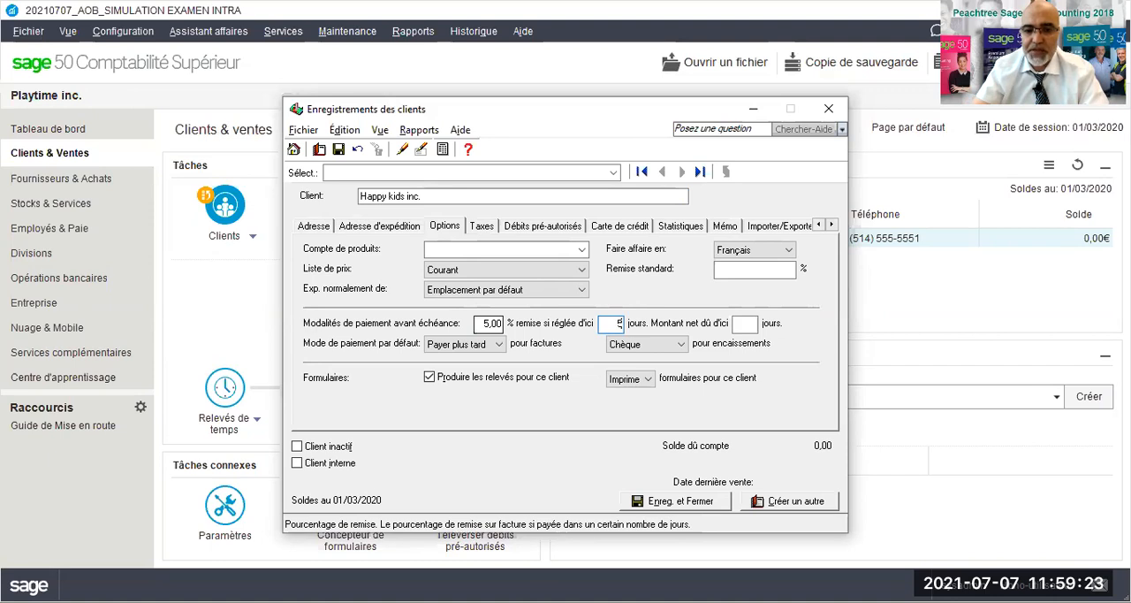
key("Tab")
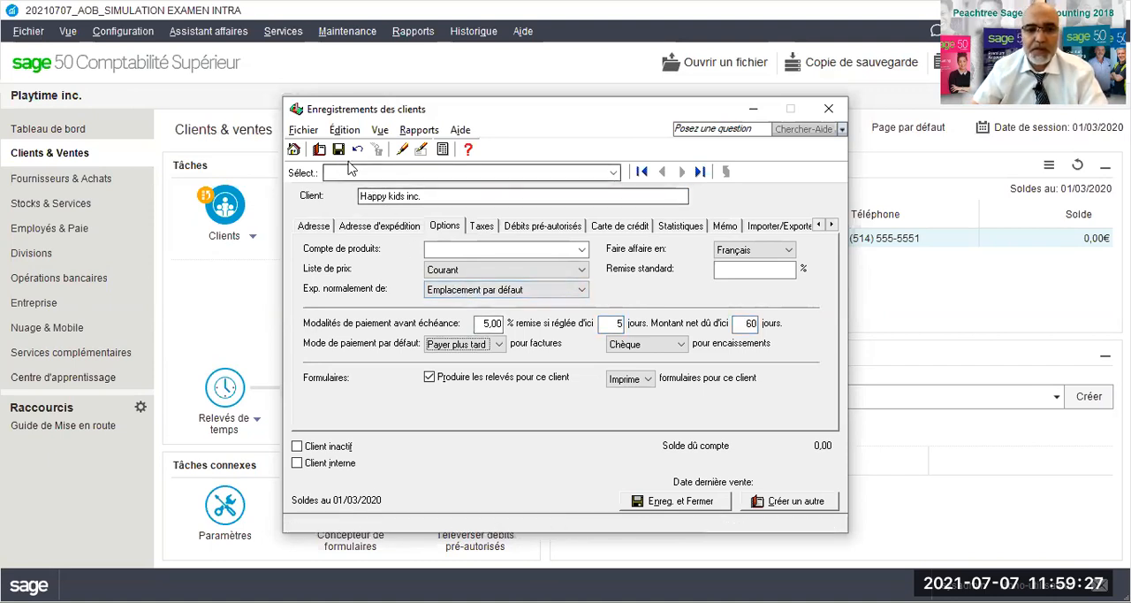
left_click(658, 501)
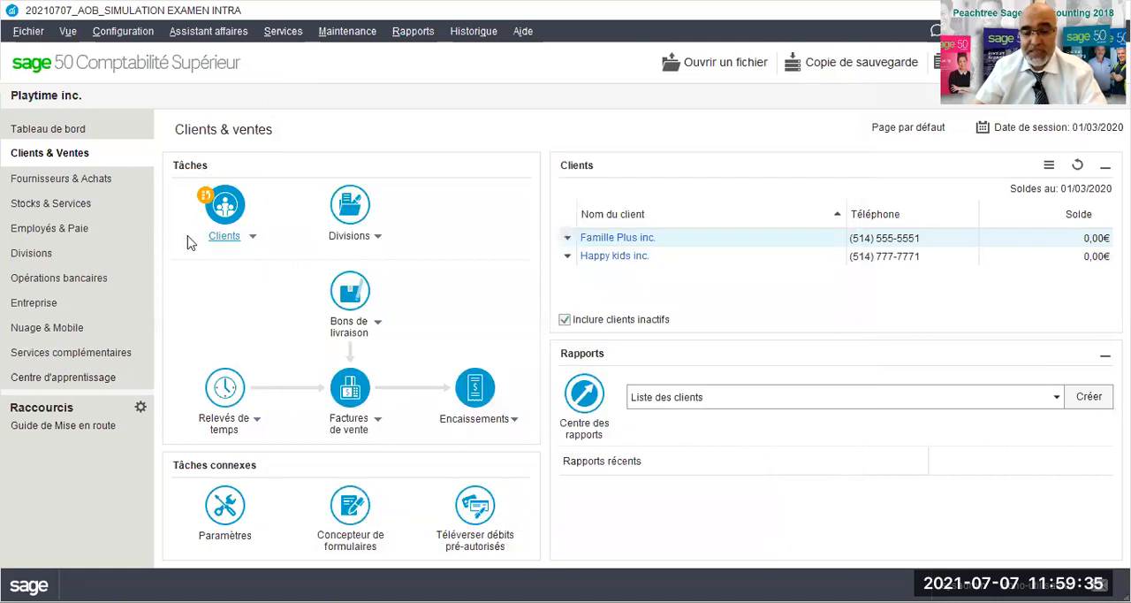
- Enable calculating early payment discounts before tax in the Clients & Ventes discount settings and apply the change
left_click(222, 506)
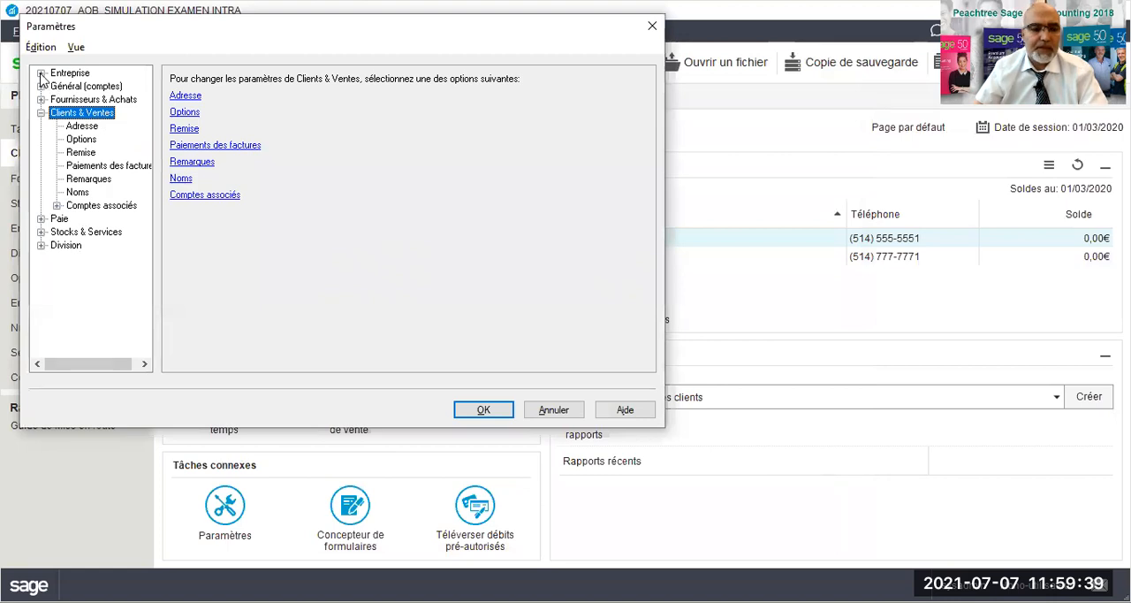
left_click(73, 155)
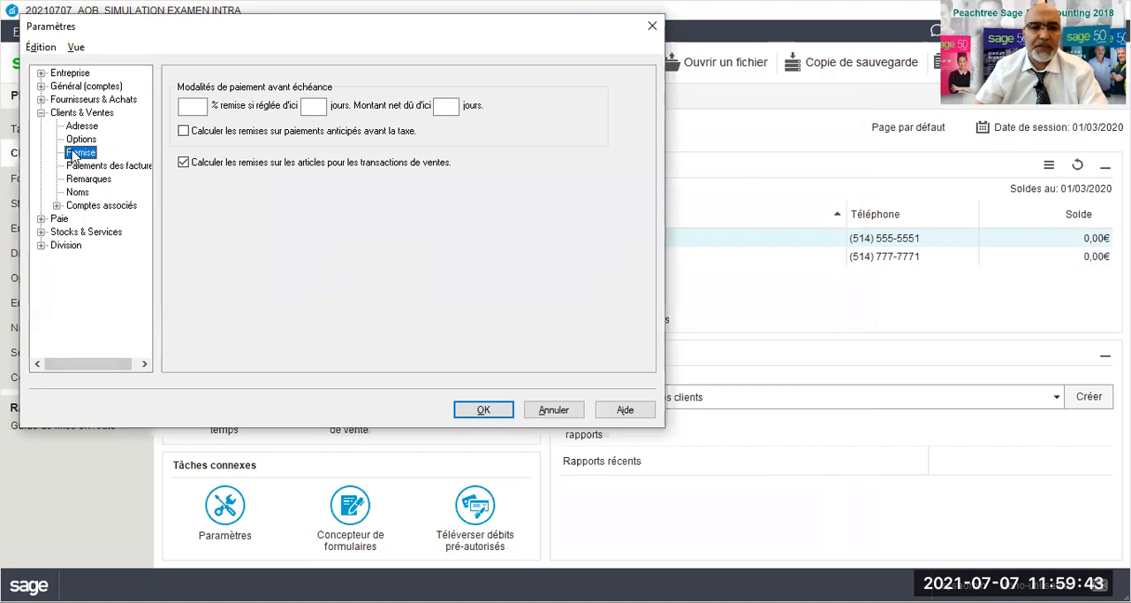
left_click(183, 131)
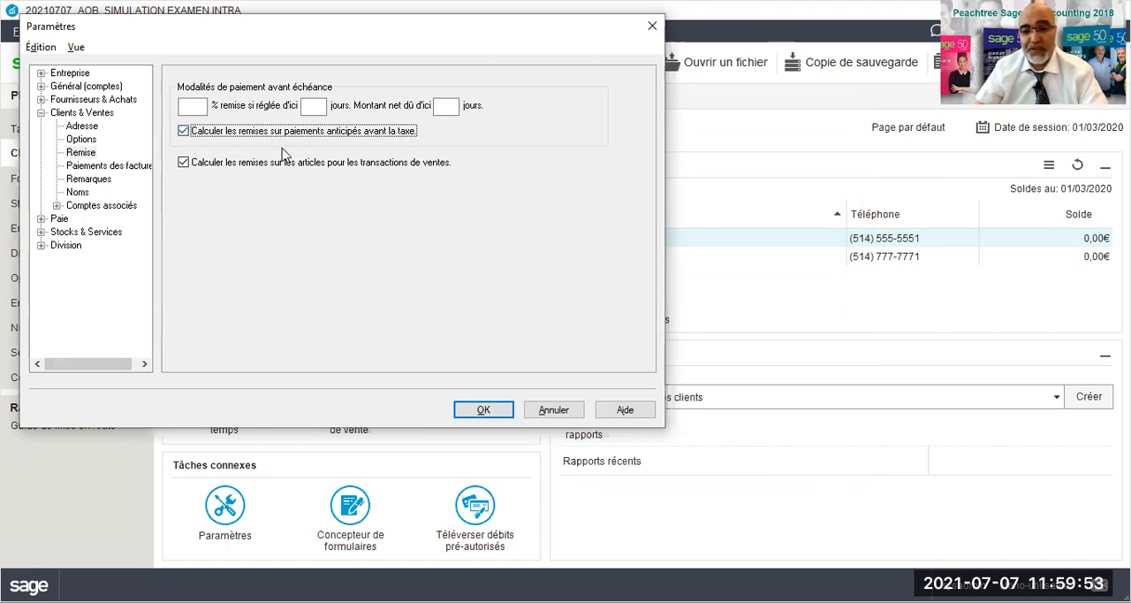
left_click(182, 132)
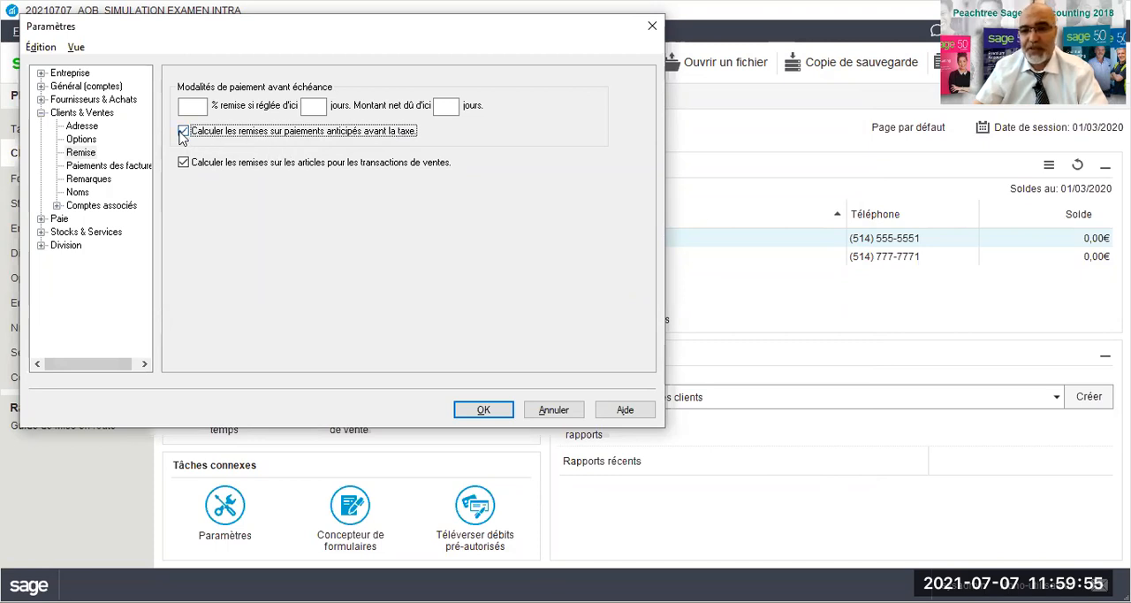
left_click(481, 408)
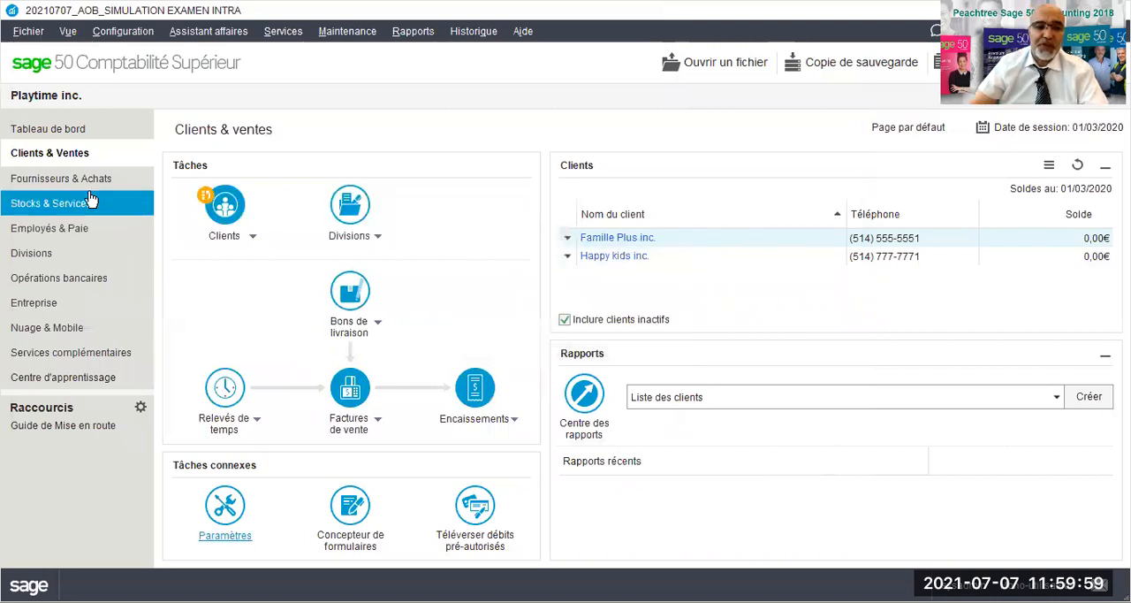
- Enable calculating discounts before tax for supplier Happpy Famili inc., save the record and check its tax settings
left_click(76, 178)
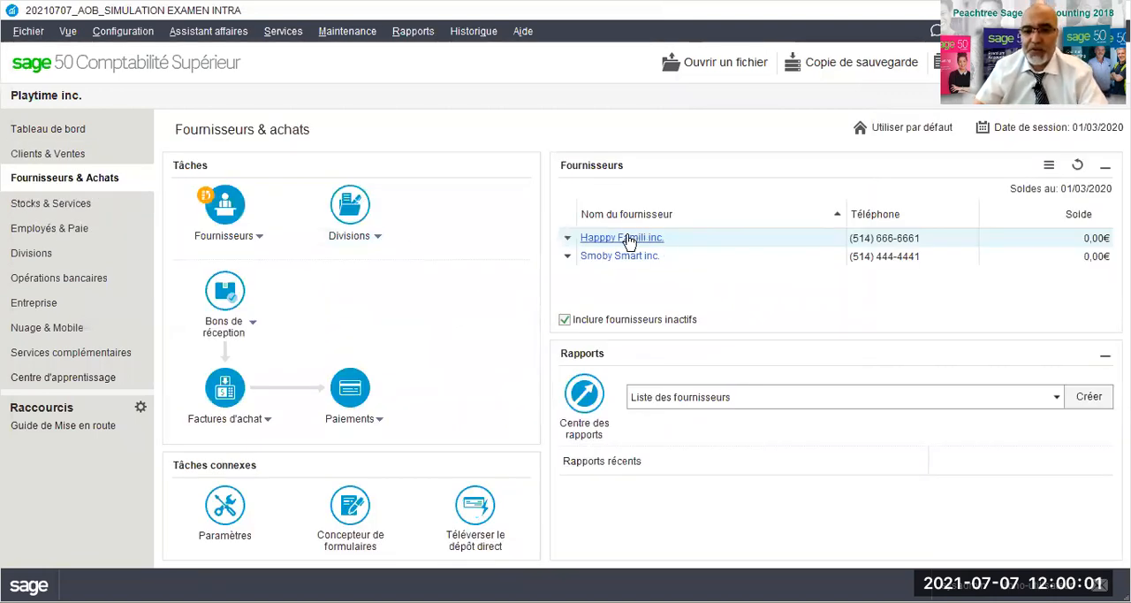
left_click(623, 238)
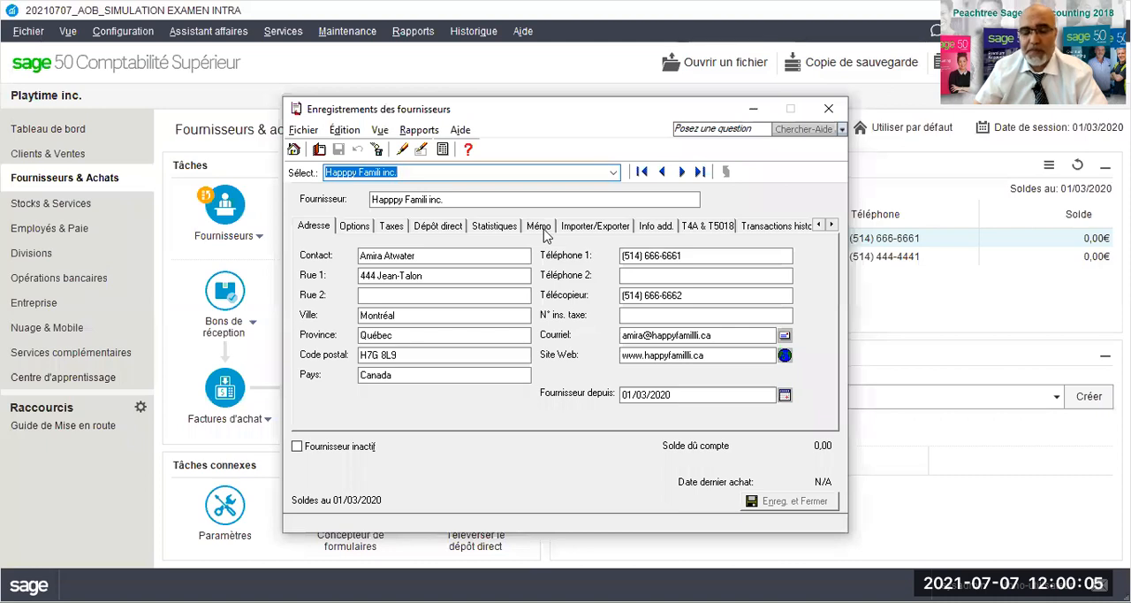
left_click(365, 227)
left_click(429, 325)
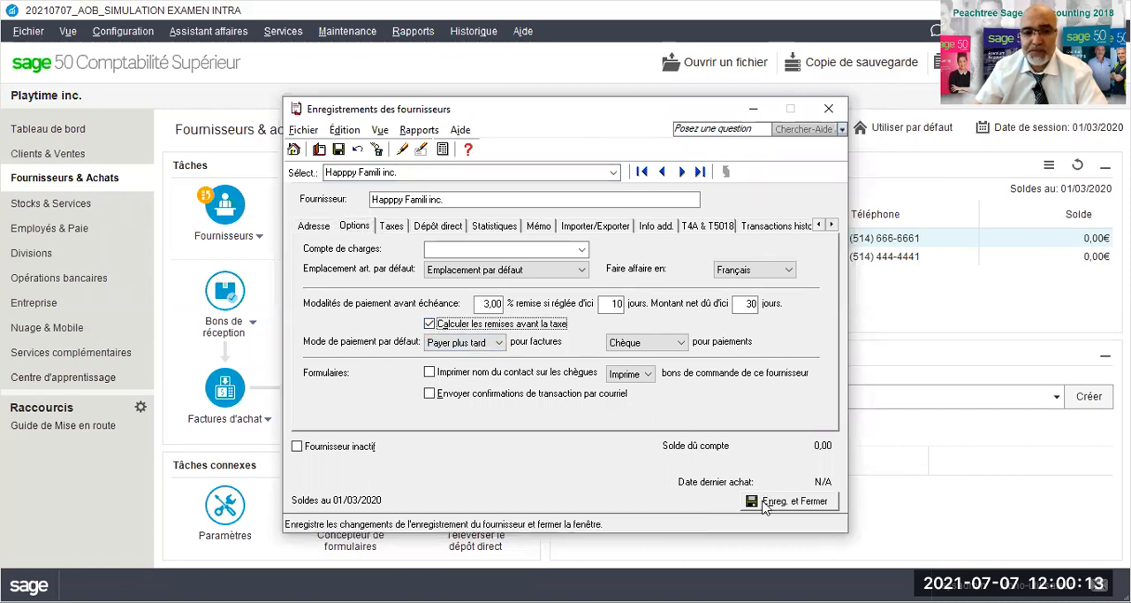
left_click(338, 150)
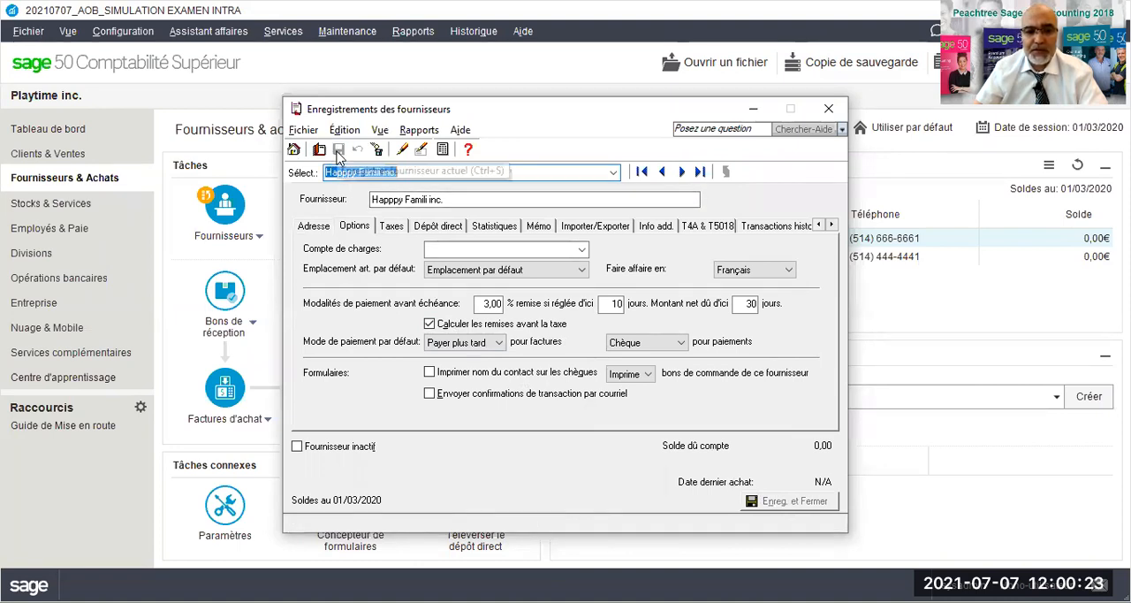
left_click(390, 226)
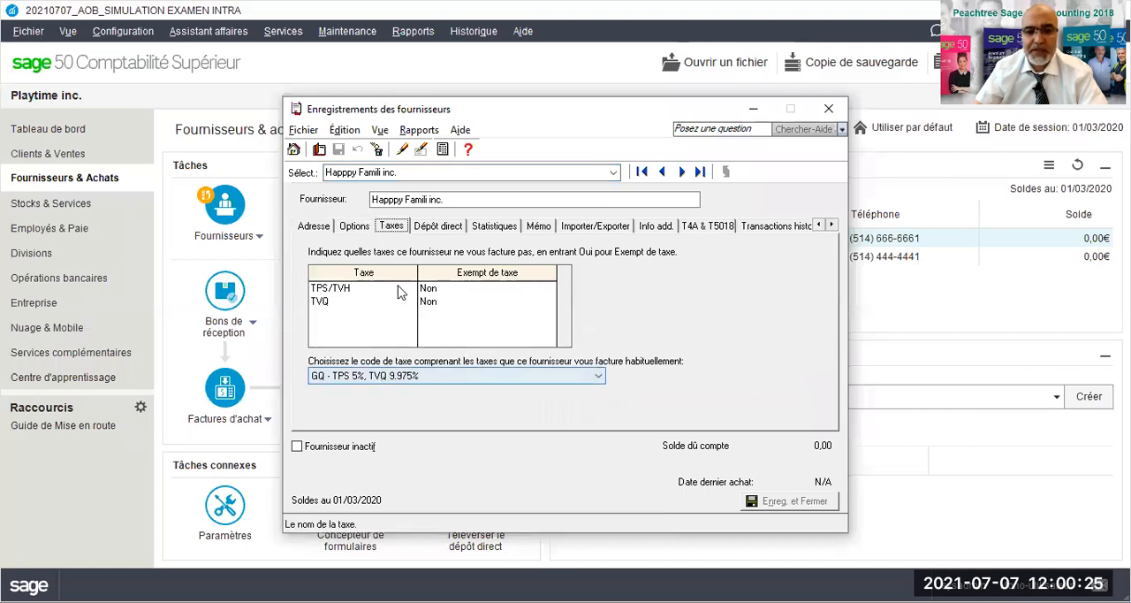
left_click(356, 228)
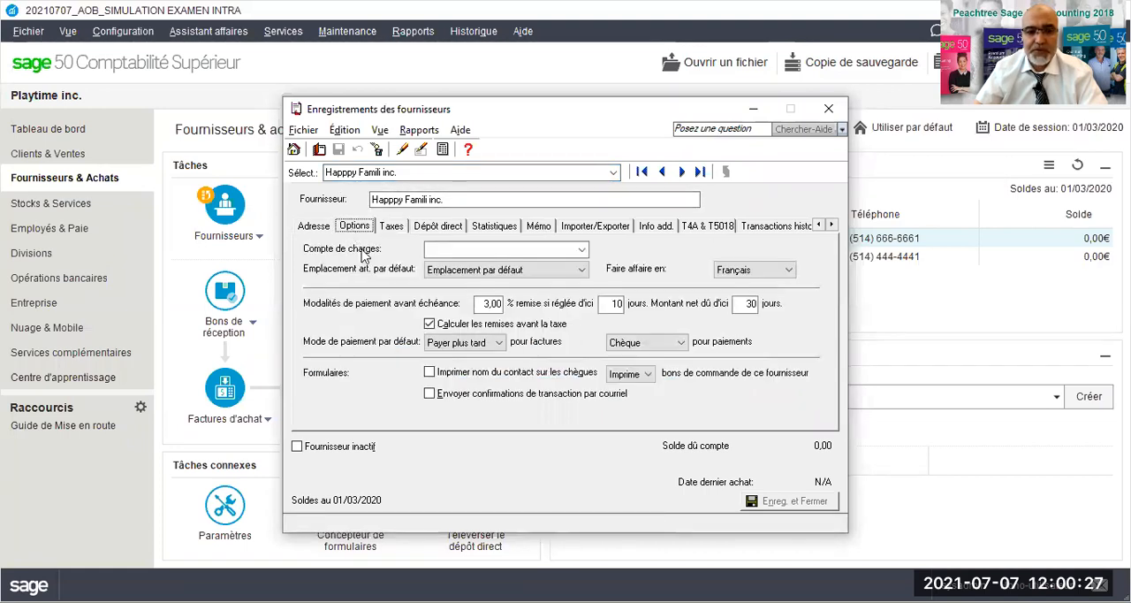
- Enable calculating discounts before tax for supplier Smoby Smart inc., check its tax settings, and save and close the record
left_click(682, 172)
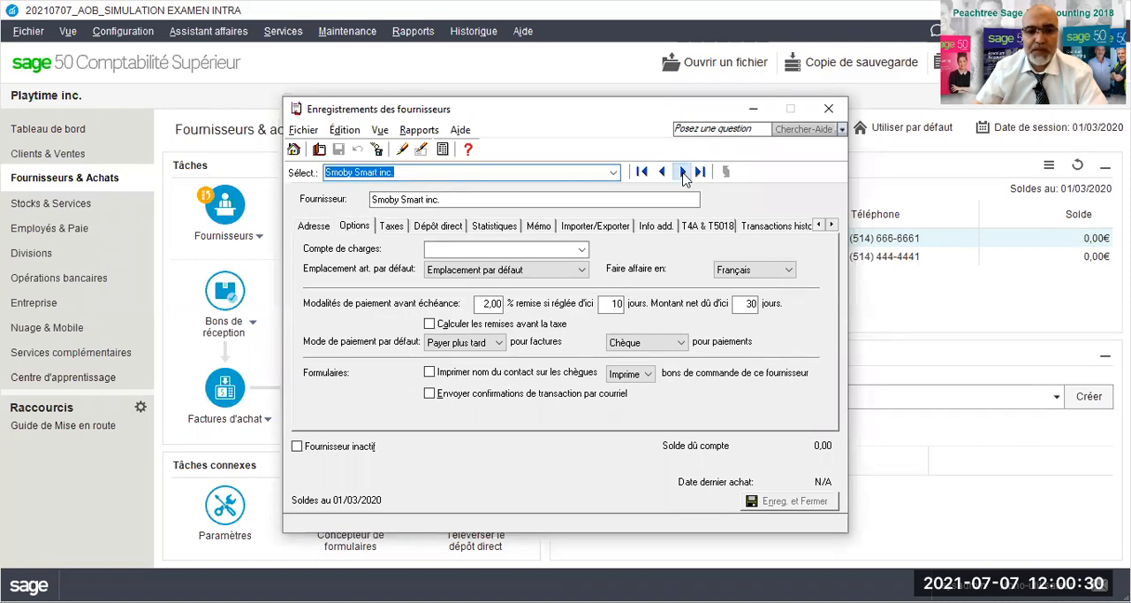
left_click(429, 324)
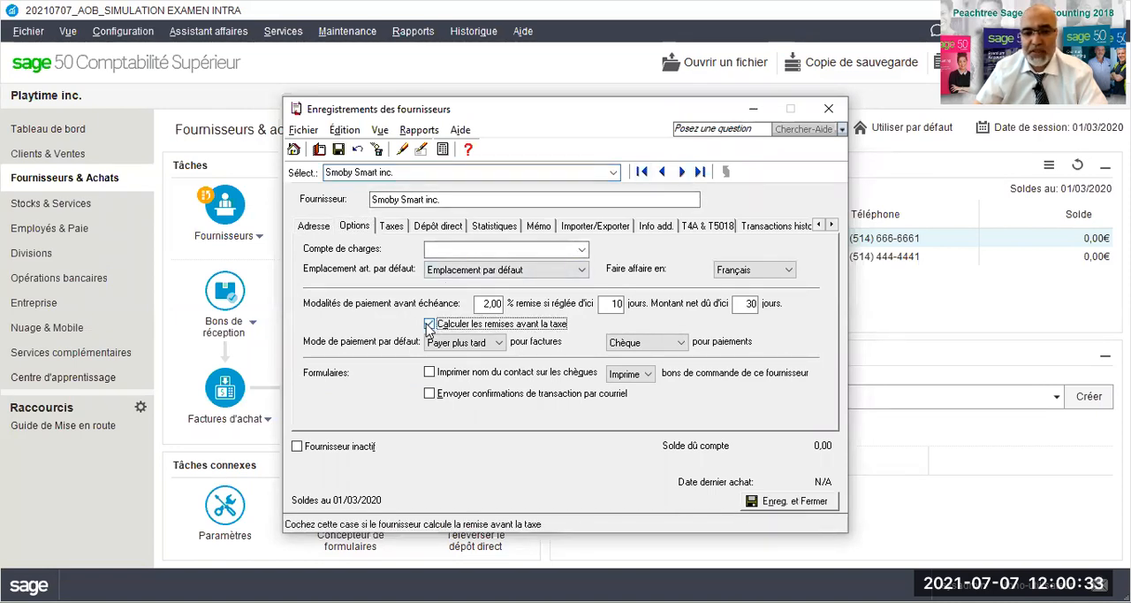
left_click(391, 227)
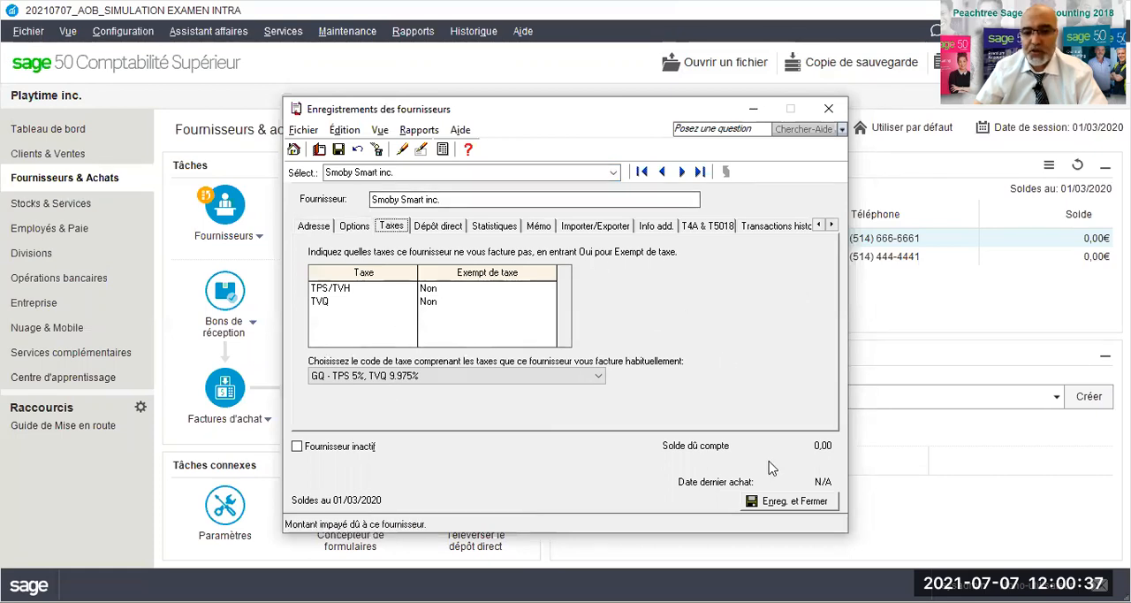
left_click(767, 502)
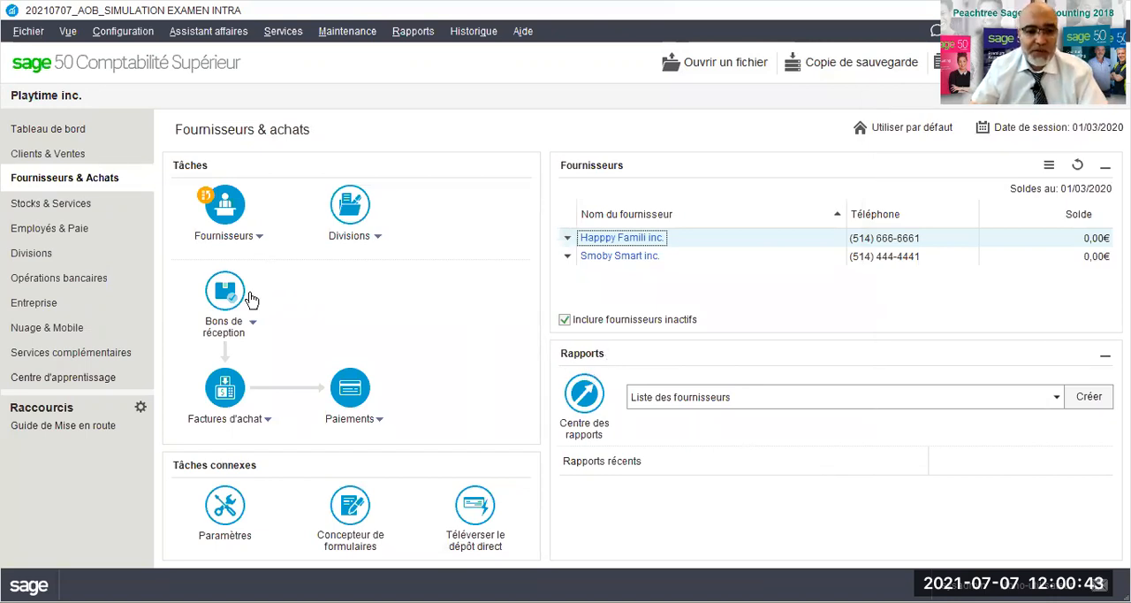
- Set the net due period of customer Famille Plus inc. to 60 days, check its tax code and save the record
left_click(53, 156)
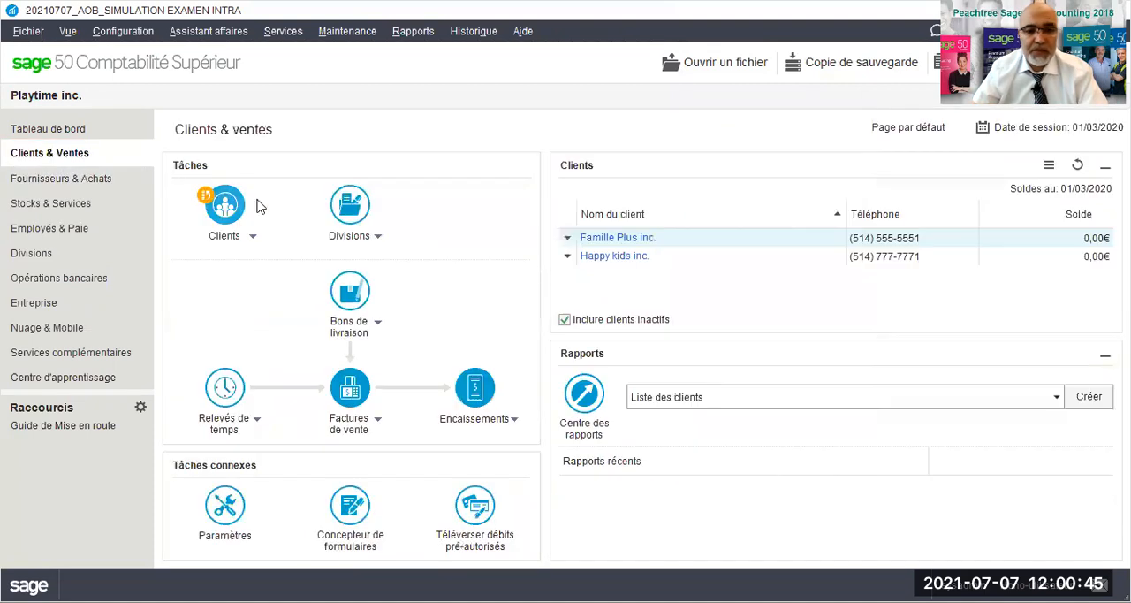
left_click(602, 239)
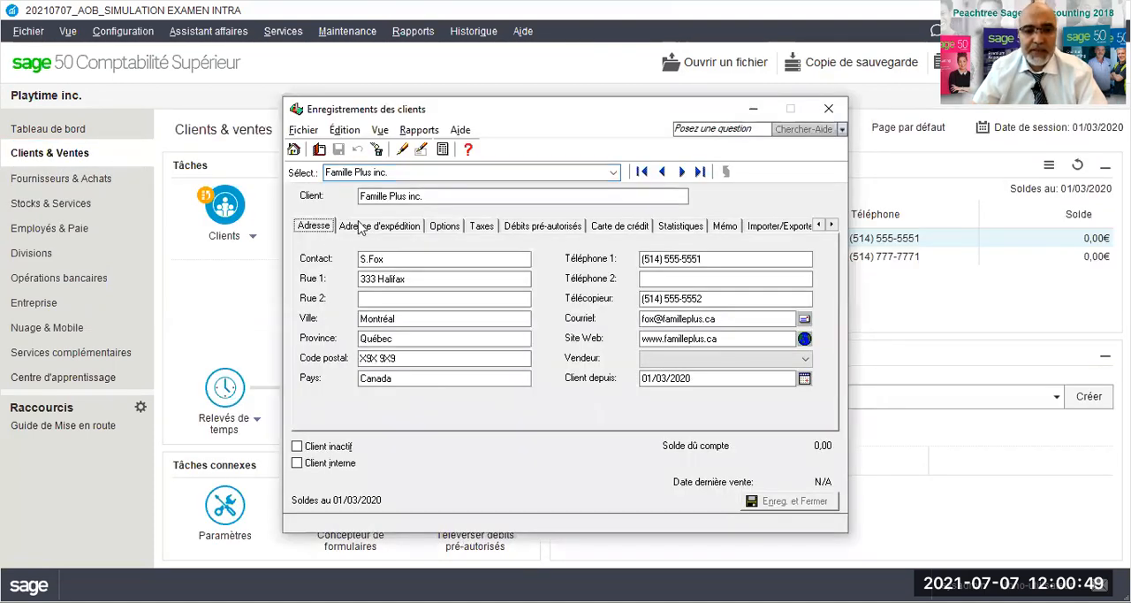
left_click(444, 226)
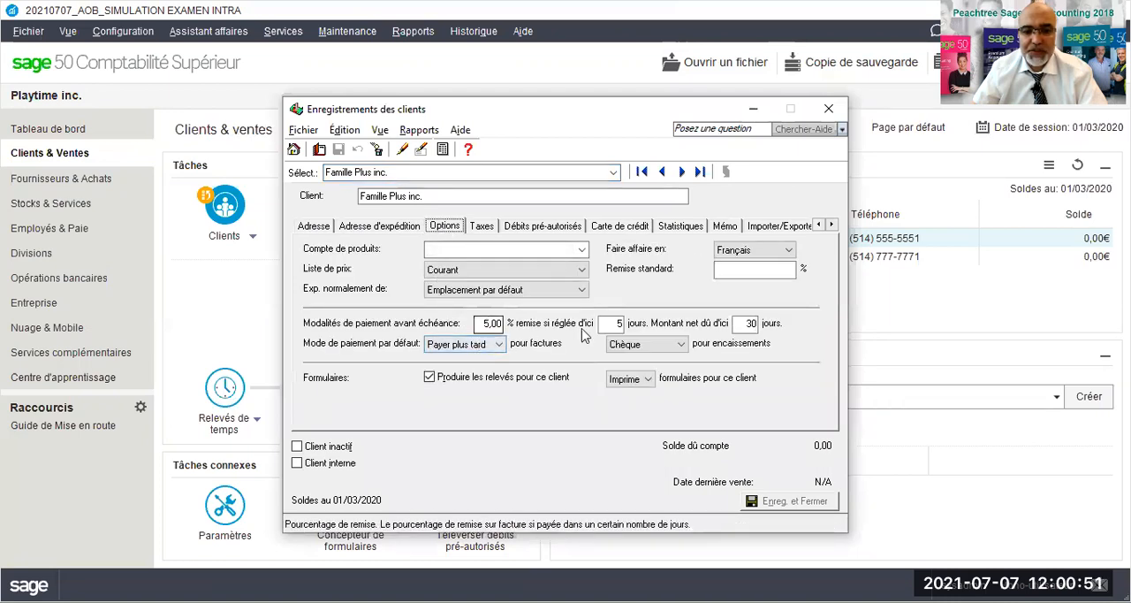
double_click(749, 323)
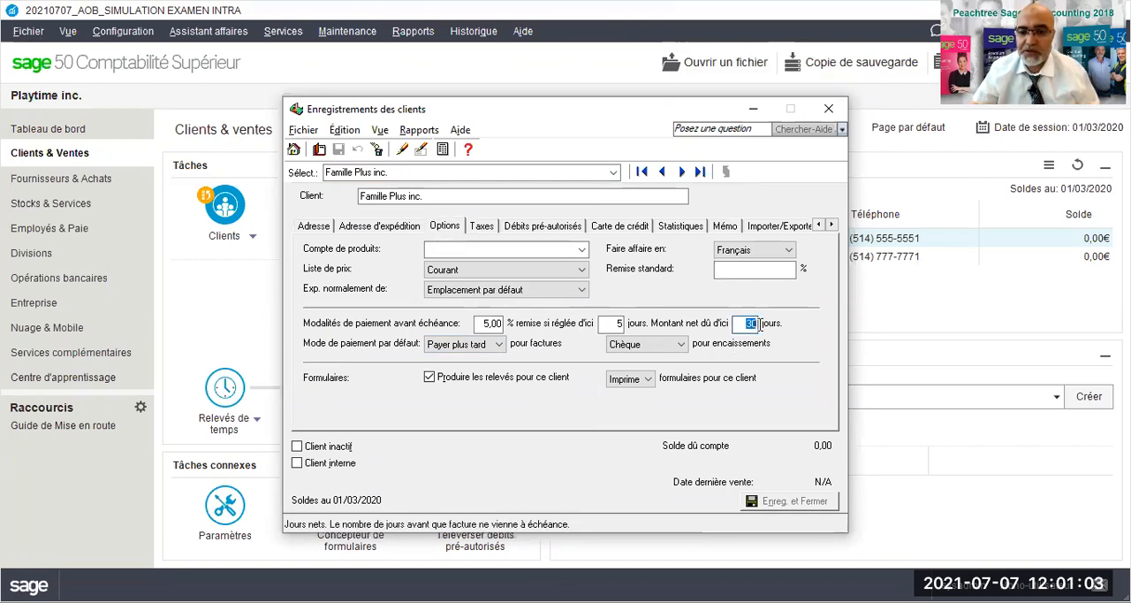
type("60")
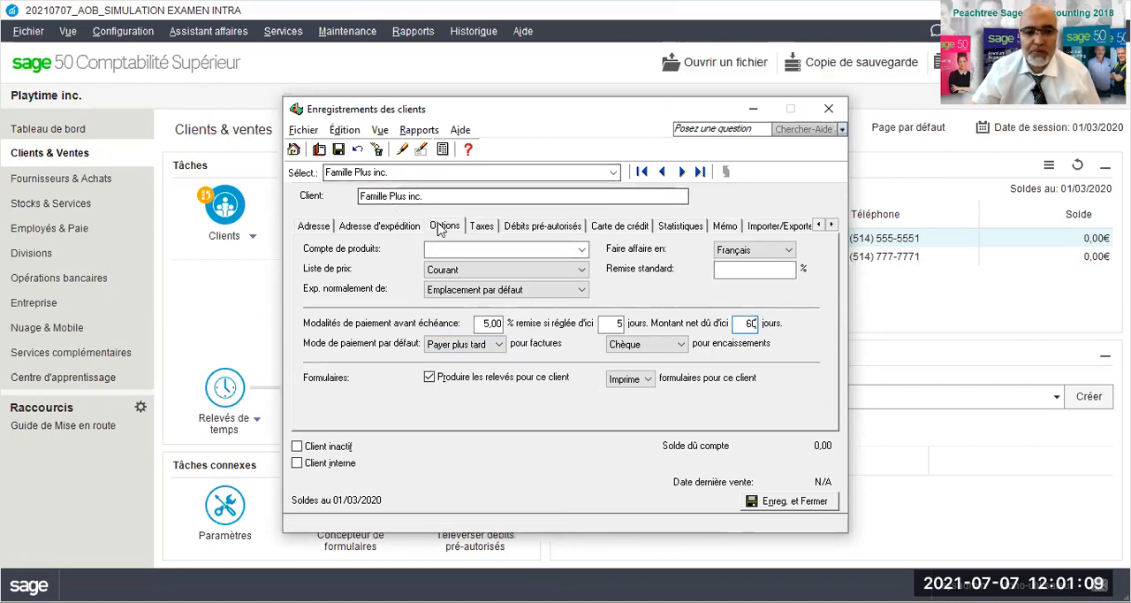
left_click(482, 226)
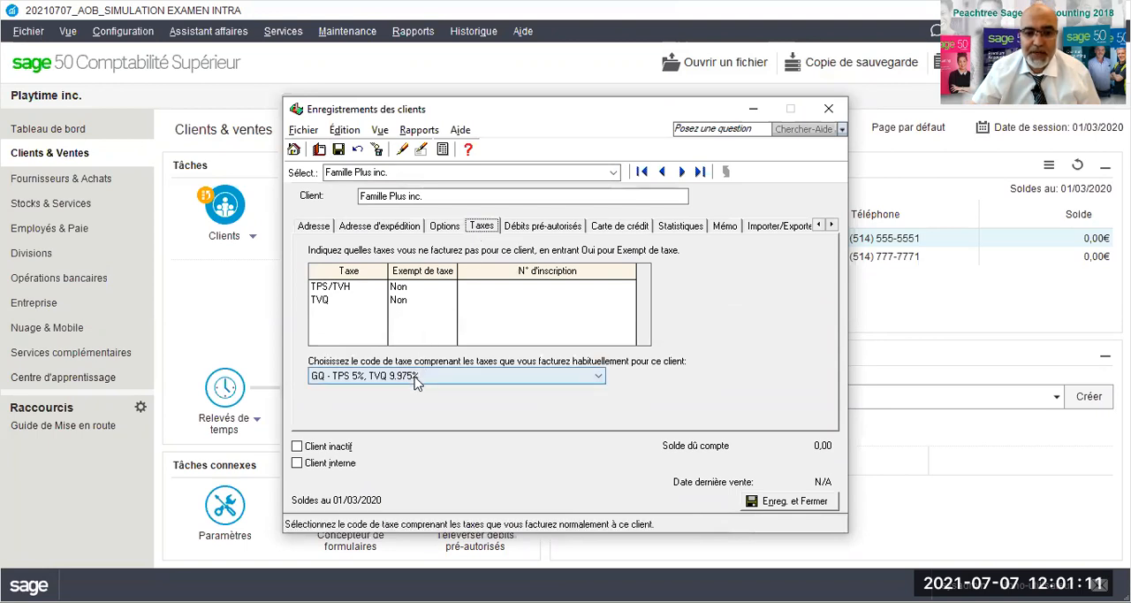
left_click(338, 149)
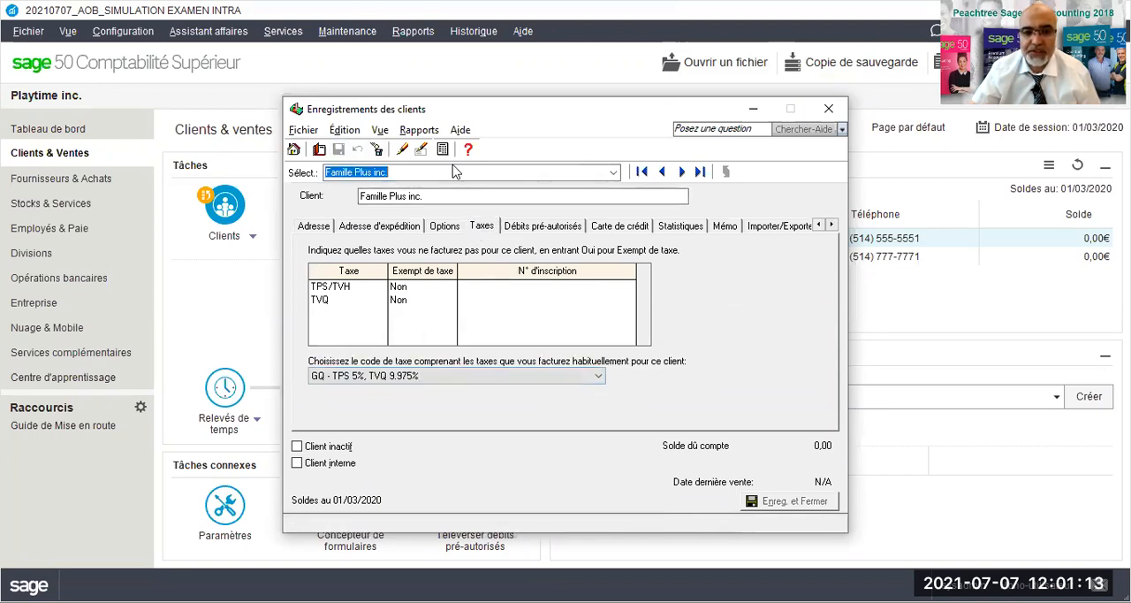
- Assign tax code GQ - TPS 5%, TVQ 9.975% to customer Happy kids inc., check its payment terms, and save and close the record
left_click(680, 172)
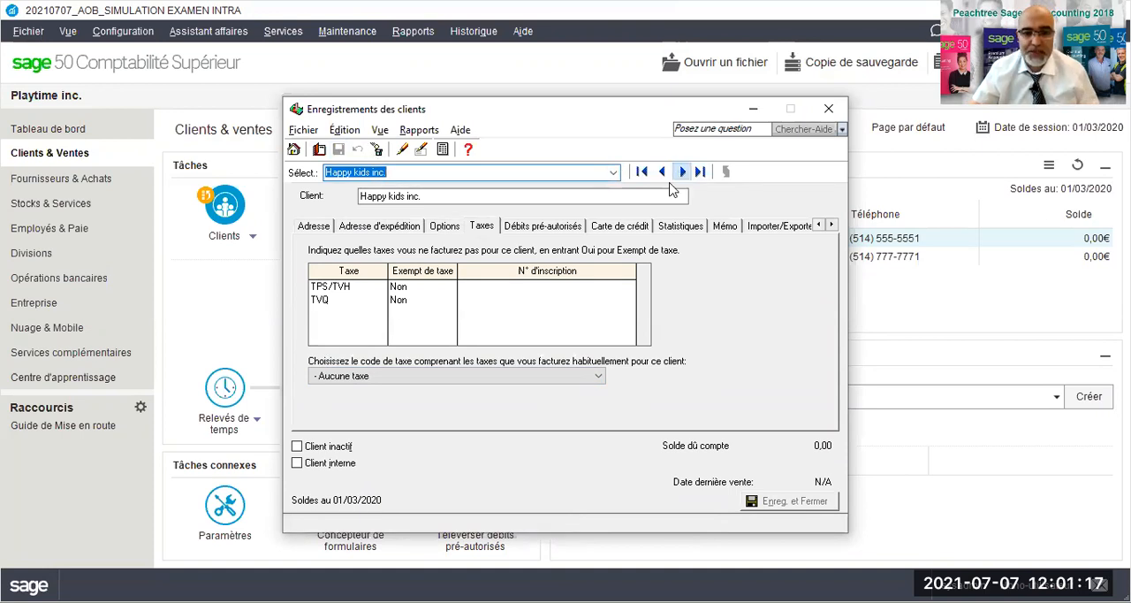
left_click(404, 378)
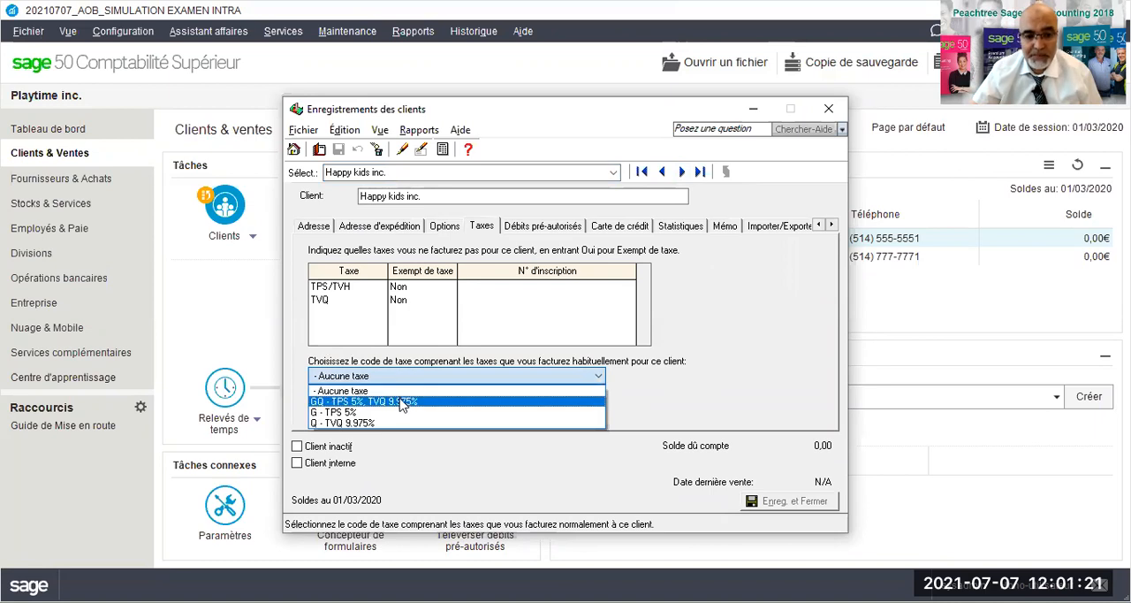
left_click(404, 403)
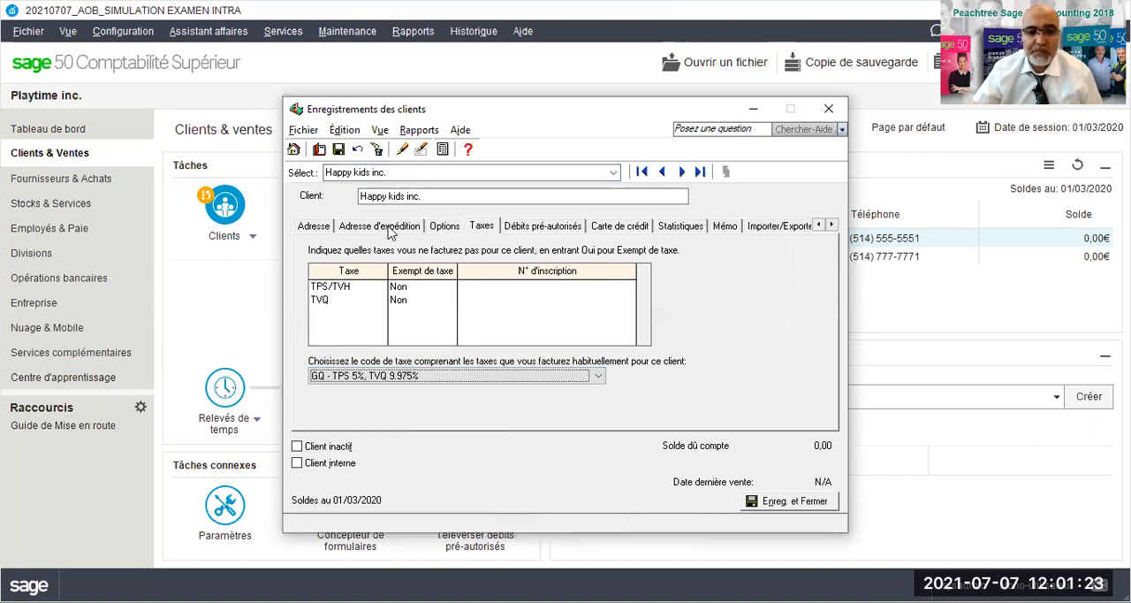
left_click(446, 228)
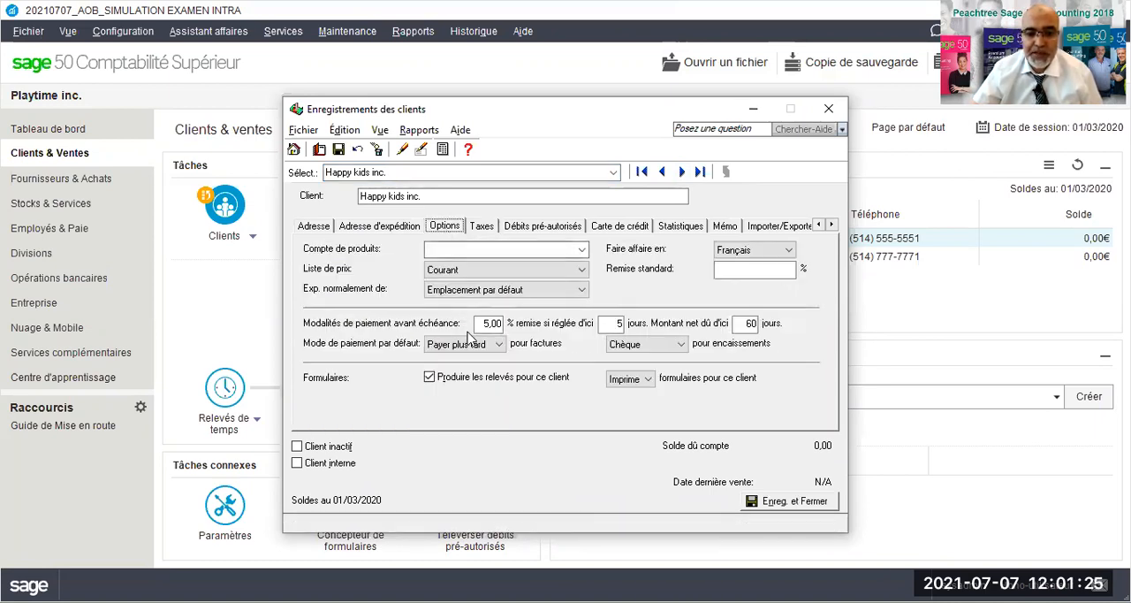
left_click(772, 501)
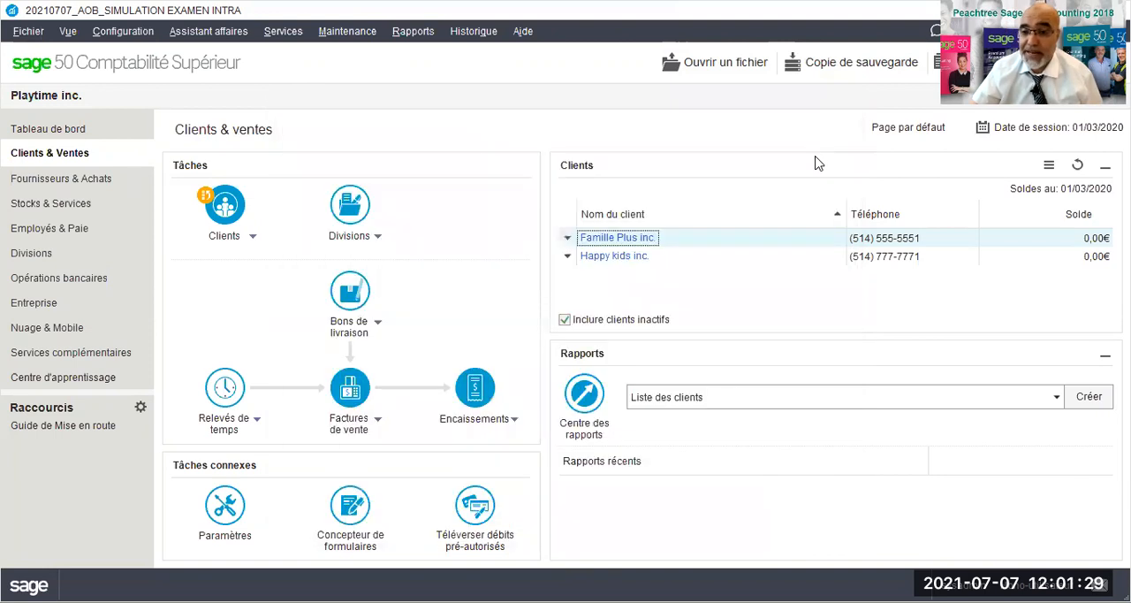
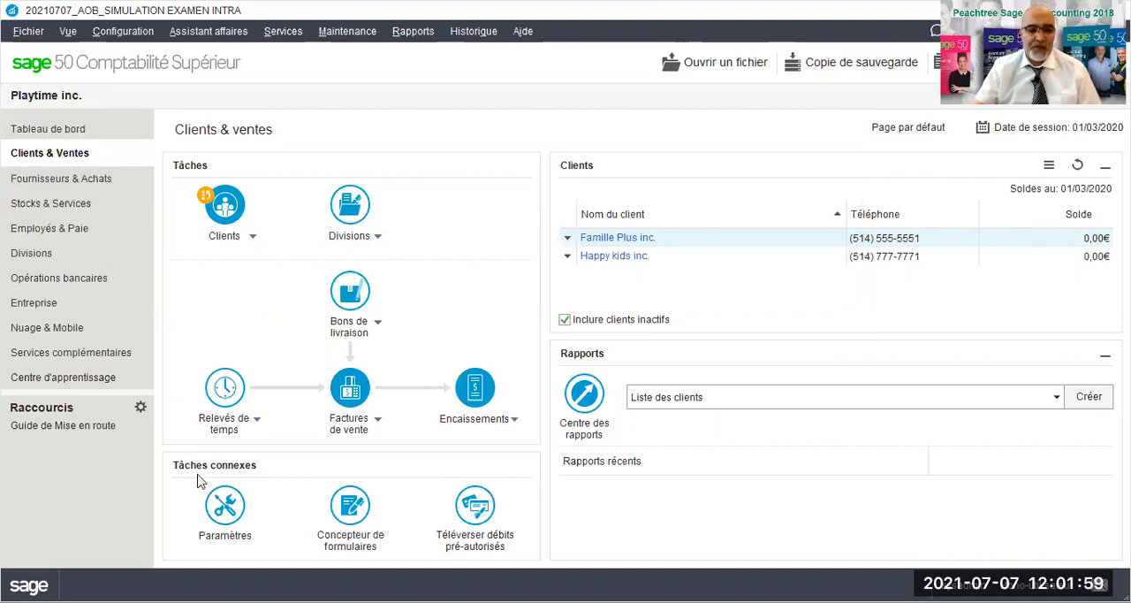
- Set the symbol of the company's functional currency, Dollar canadien, to $ in the settings and save them
left_click(227, 513)
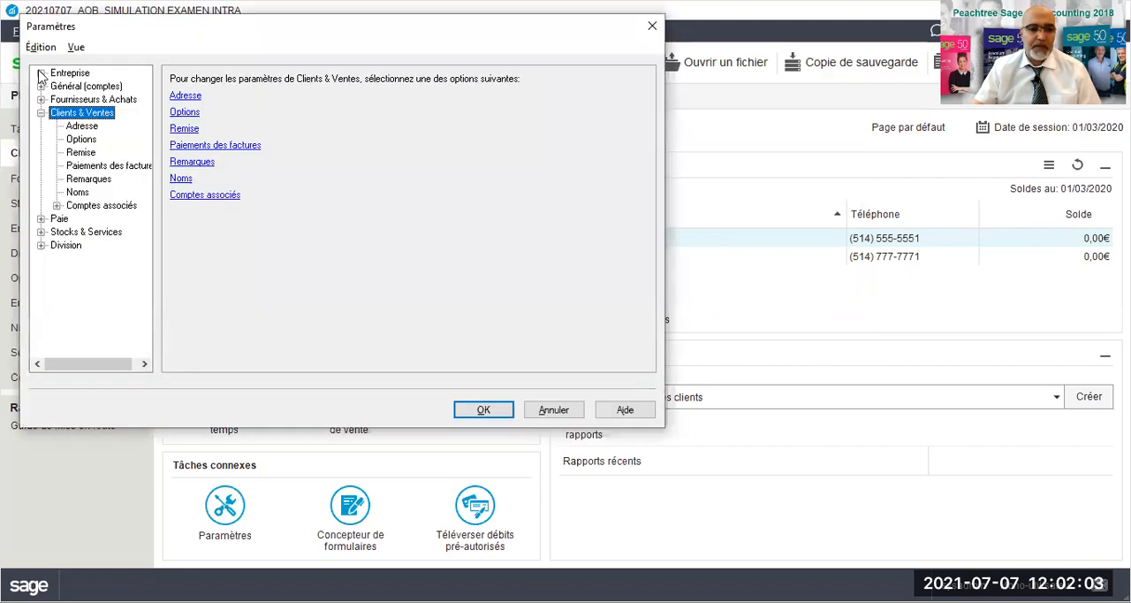
left_click(40, 74)
left_click(41, 73)
left_click(41, 73)
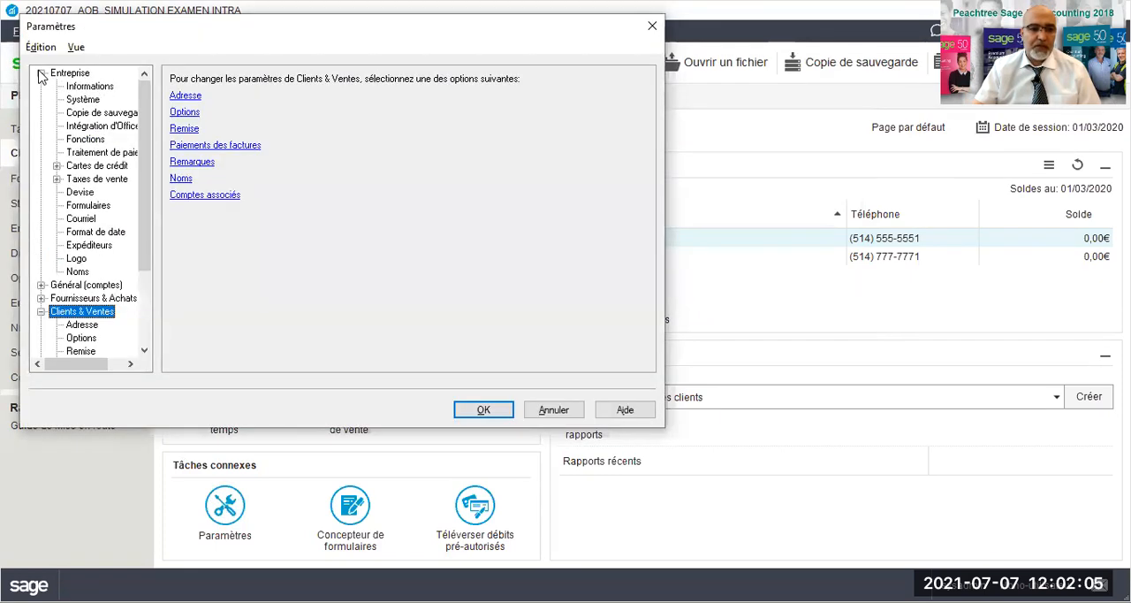
left_click(88, 197)
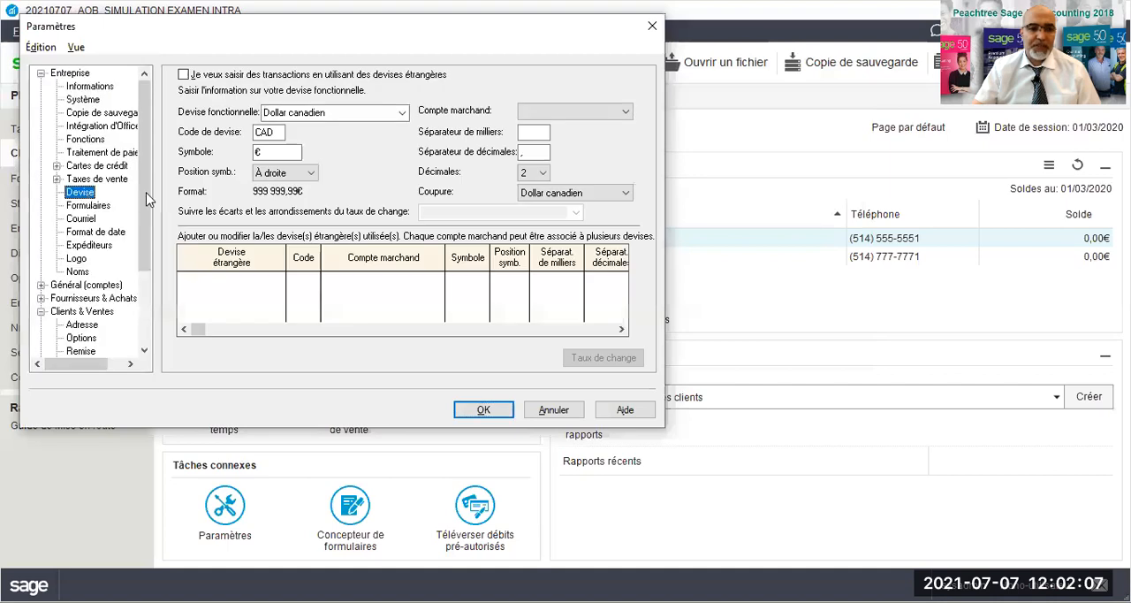
double_click(265, 156)
type("$")
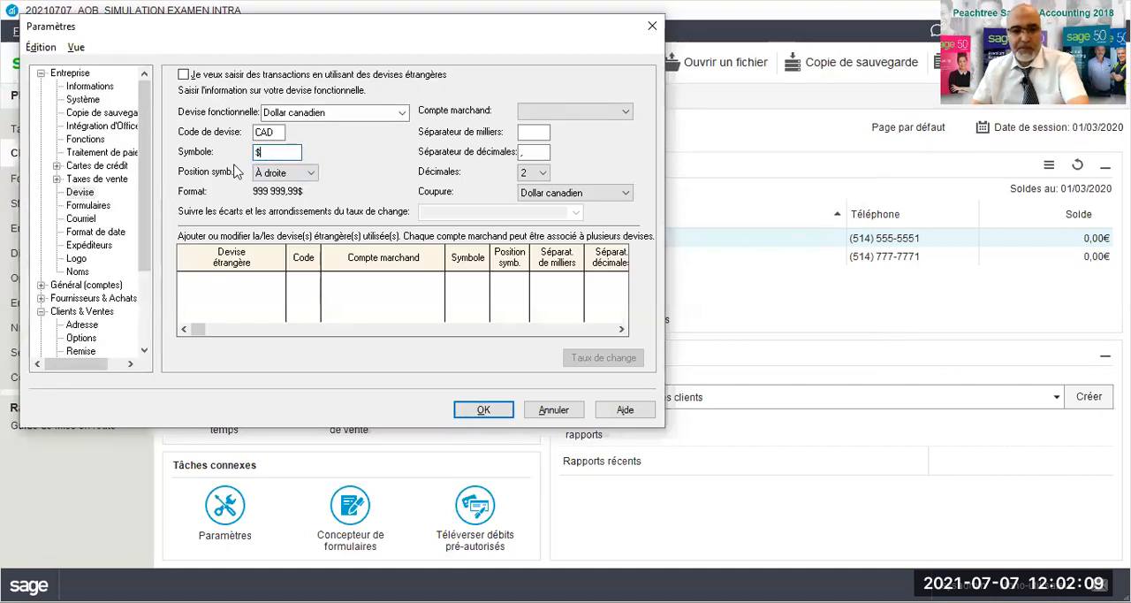
left_click(501, 417)
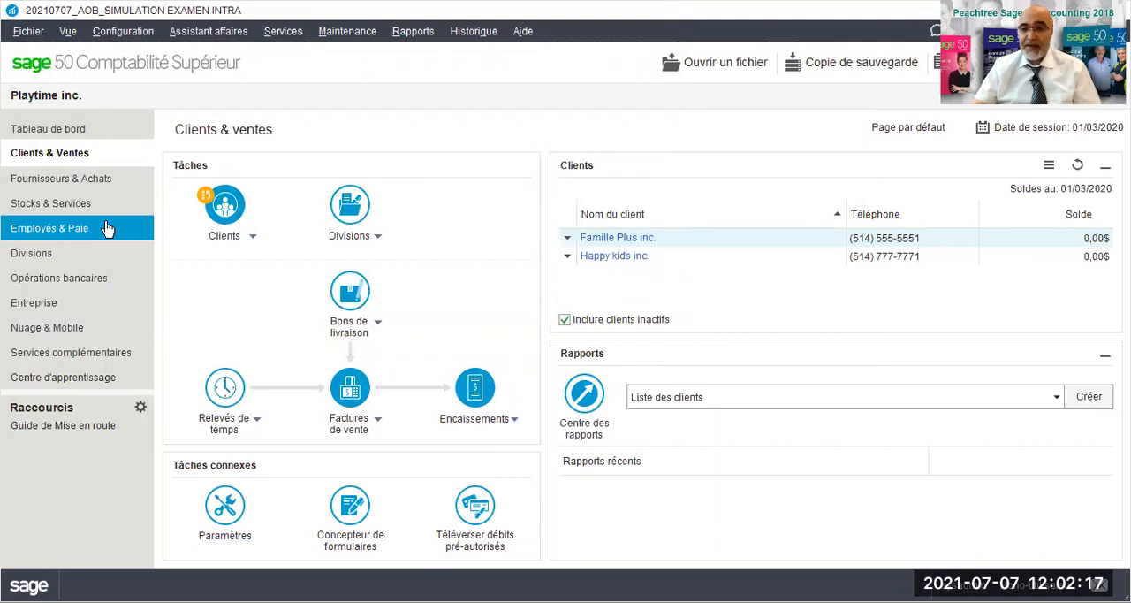
- Start a new purchase invoice in Fournisseurs & Achats for supplier Smoby Smart inc
left_click(46, 189)
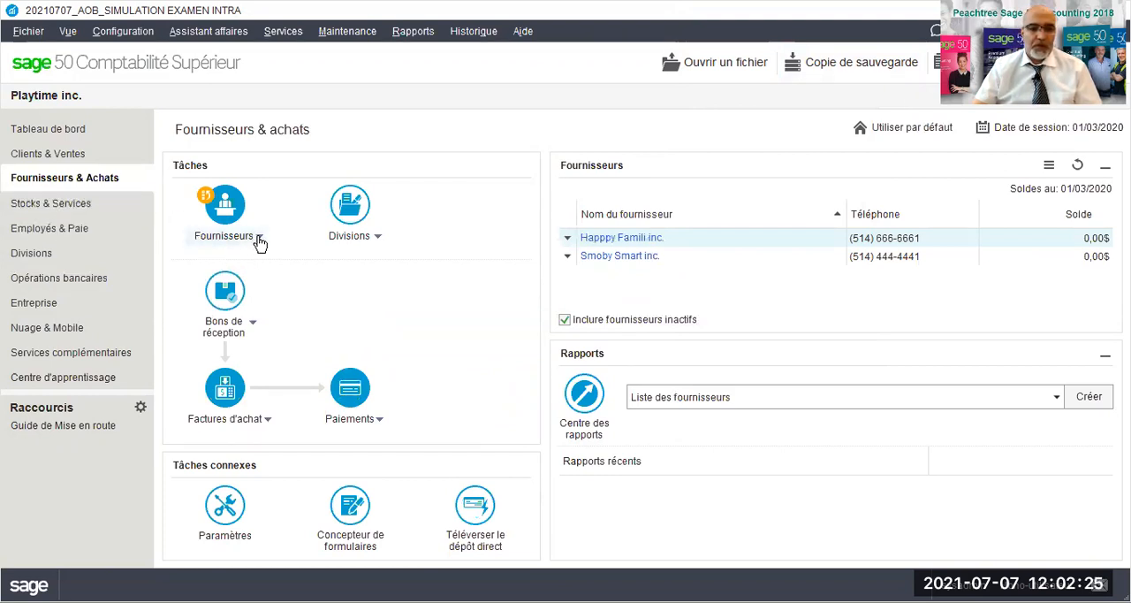
left_click(267, 422)
mouse_move(258, 440)
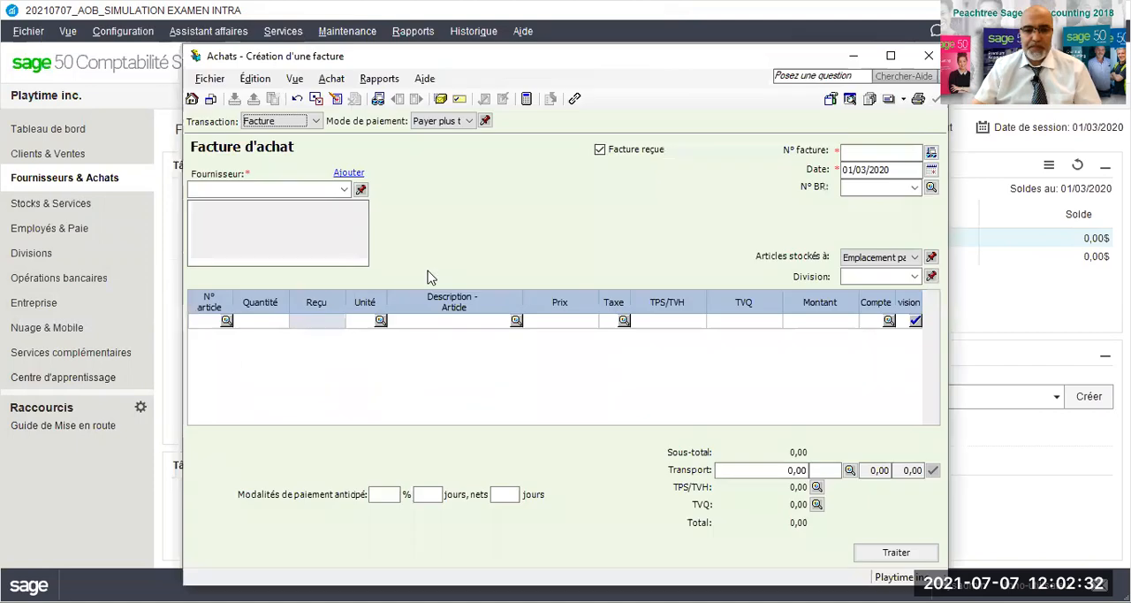
left_click(343, 191)
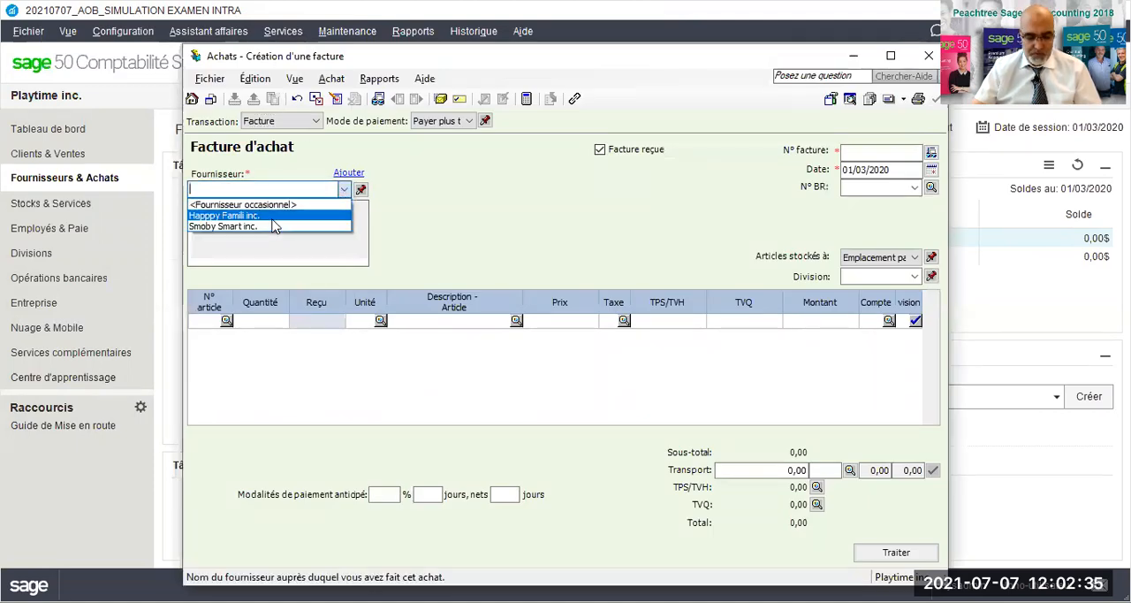
left_click(253, 228)
- Set the purchase invoice's number to SM03-11/2020 and its date to 04/03/2021
left_click(857, 152)
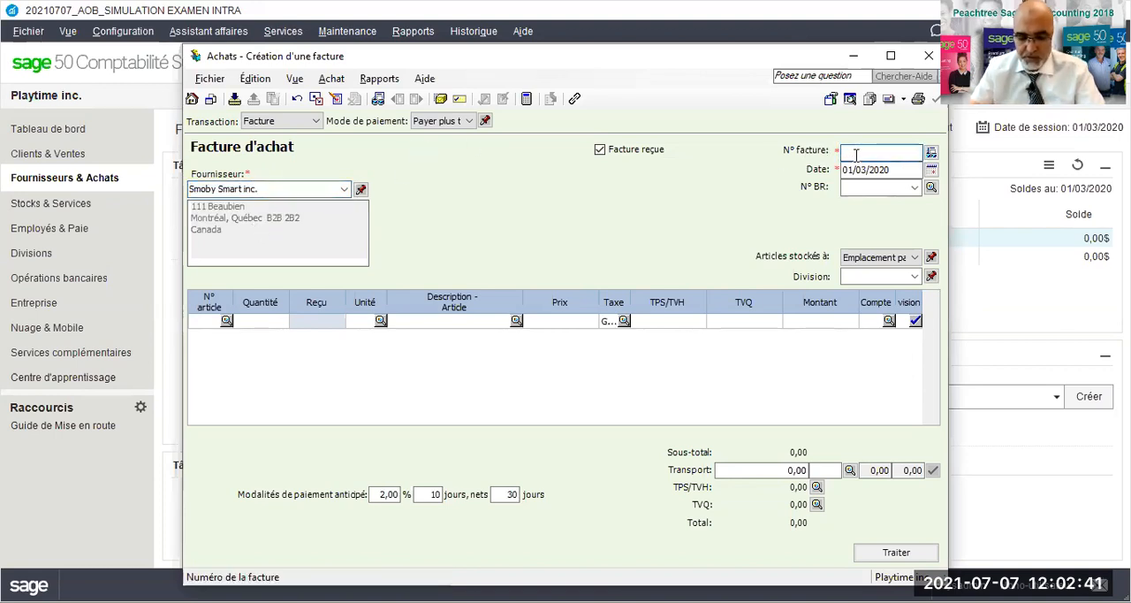
type("S")
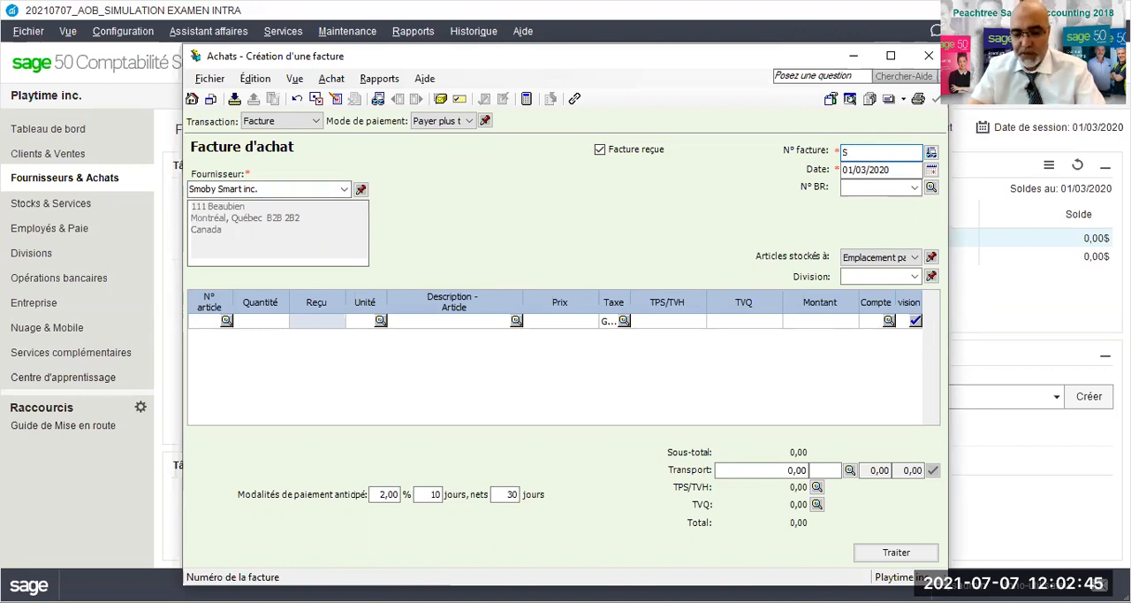
type("M03-11/2020")
key("Tab")
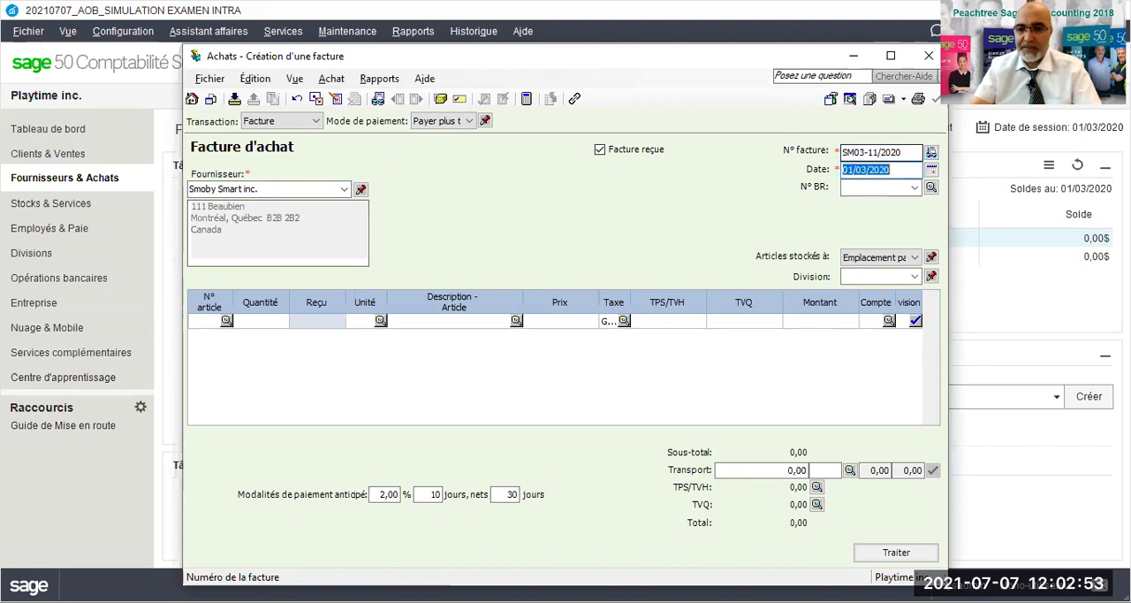
type("04/03/")
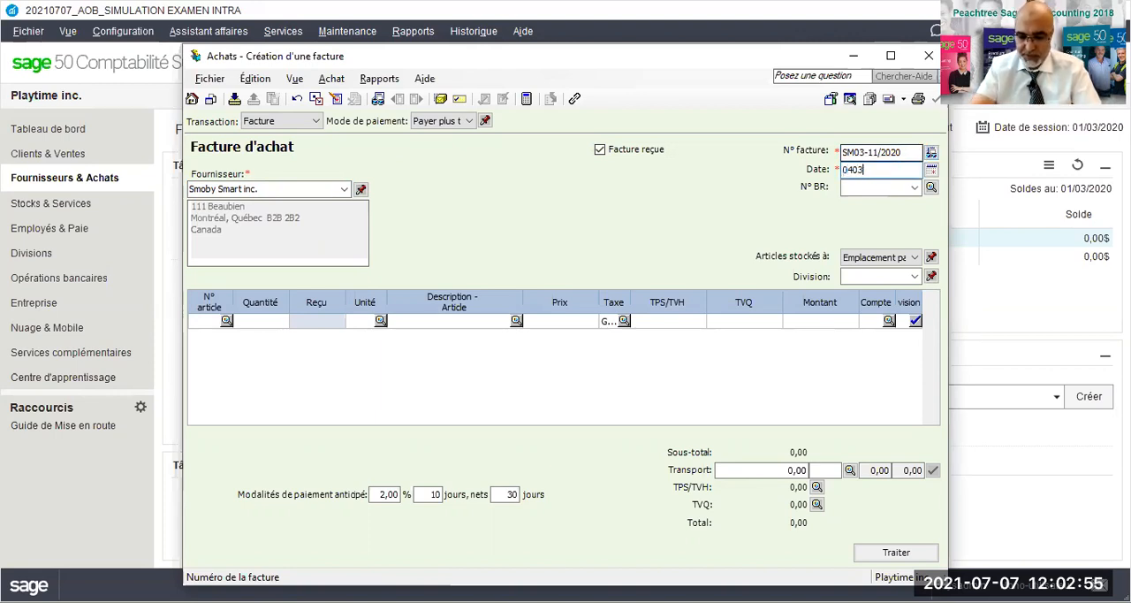
type("2021")
key("Tab")
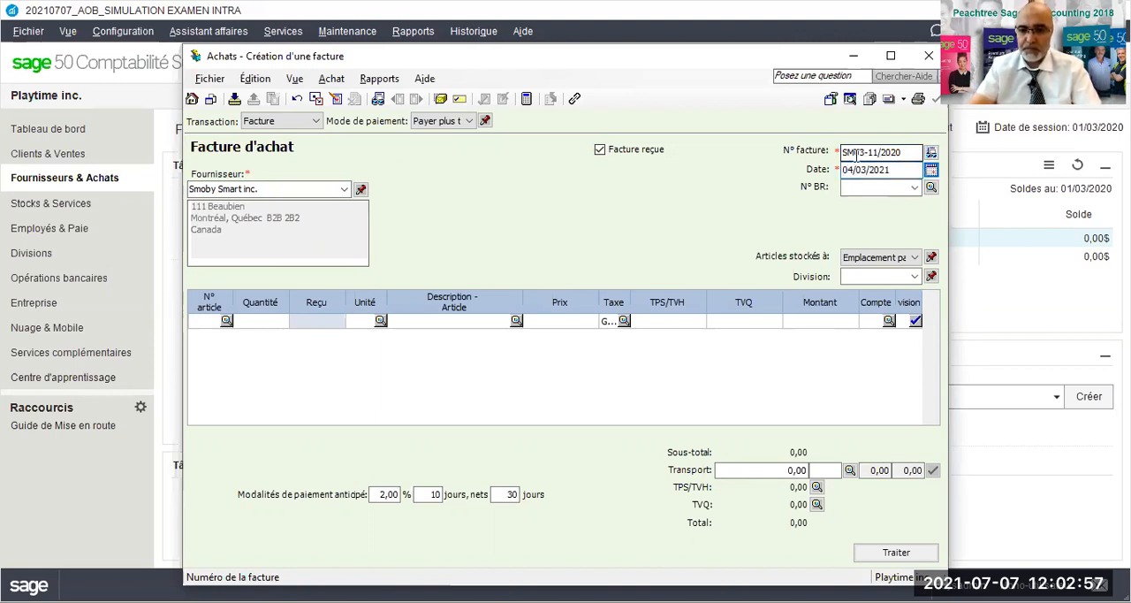
- Check which stock items can be chosen for the purchase invoice's first line, without selecting any
left_click(225, 323)
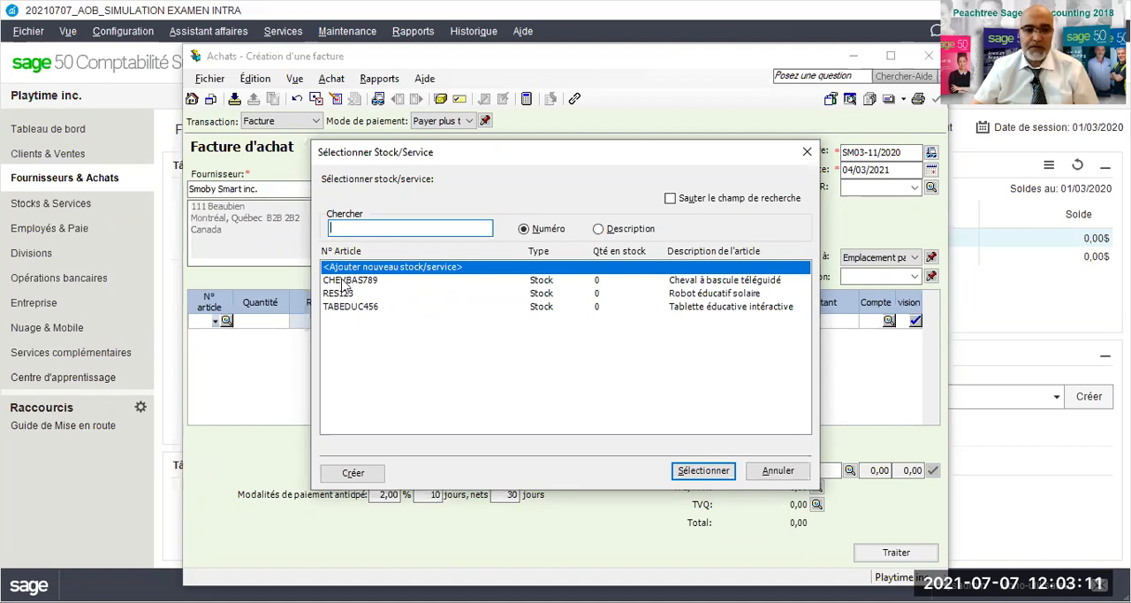
left_click(779, 469)
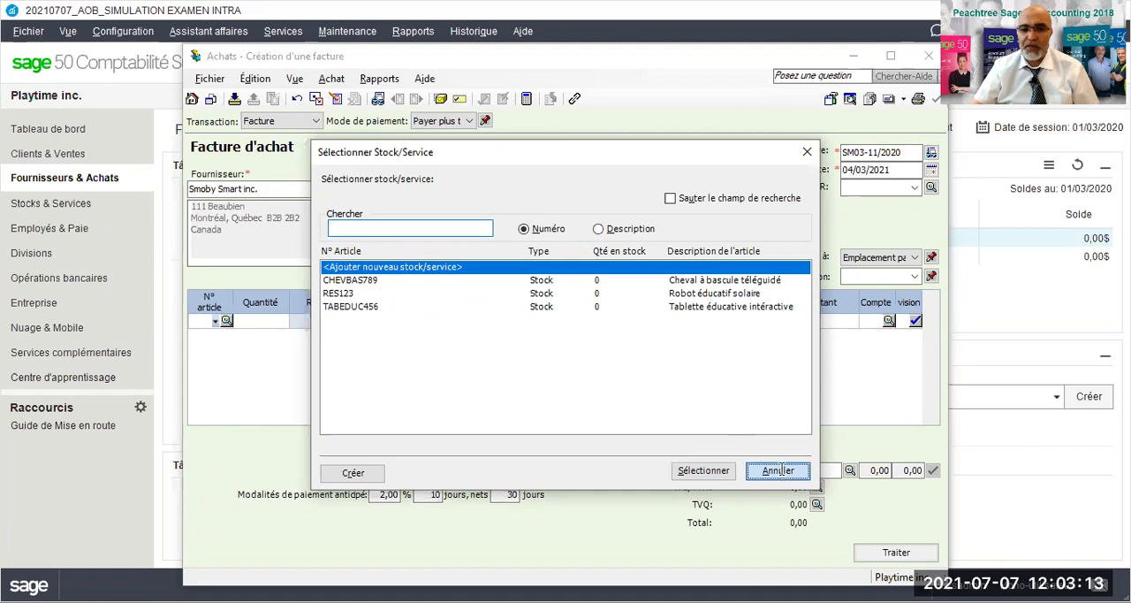
left_click_drag(828, 55, 720, 77)
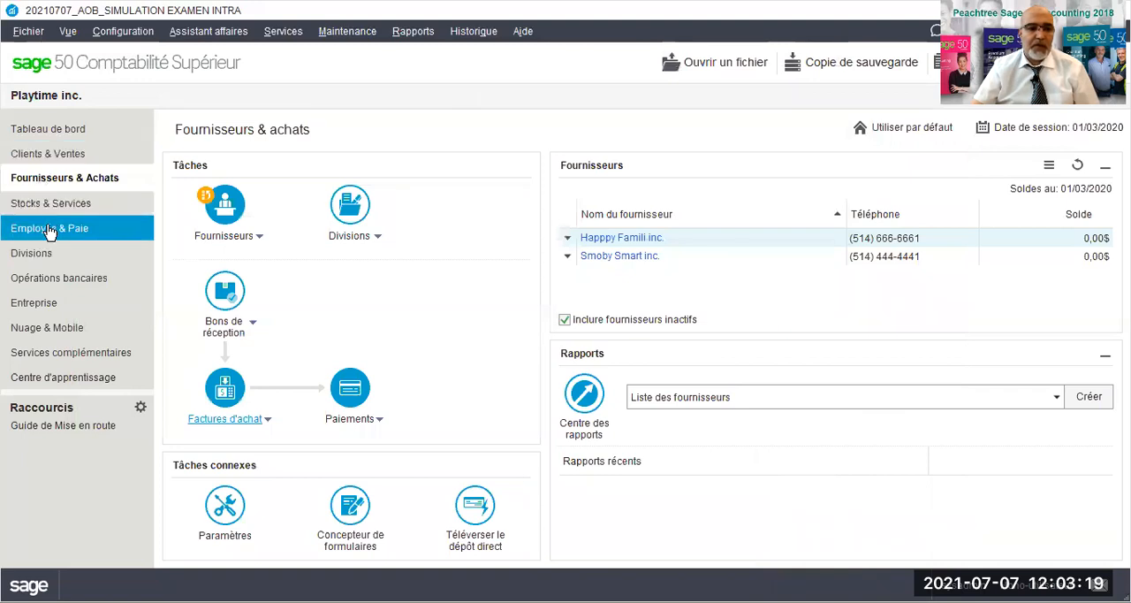
- Start a new employee record in Employés & Paie and enter the employee's full name
left_click(49, 234)
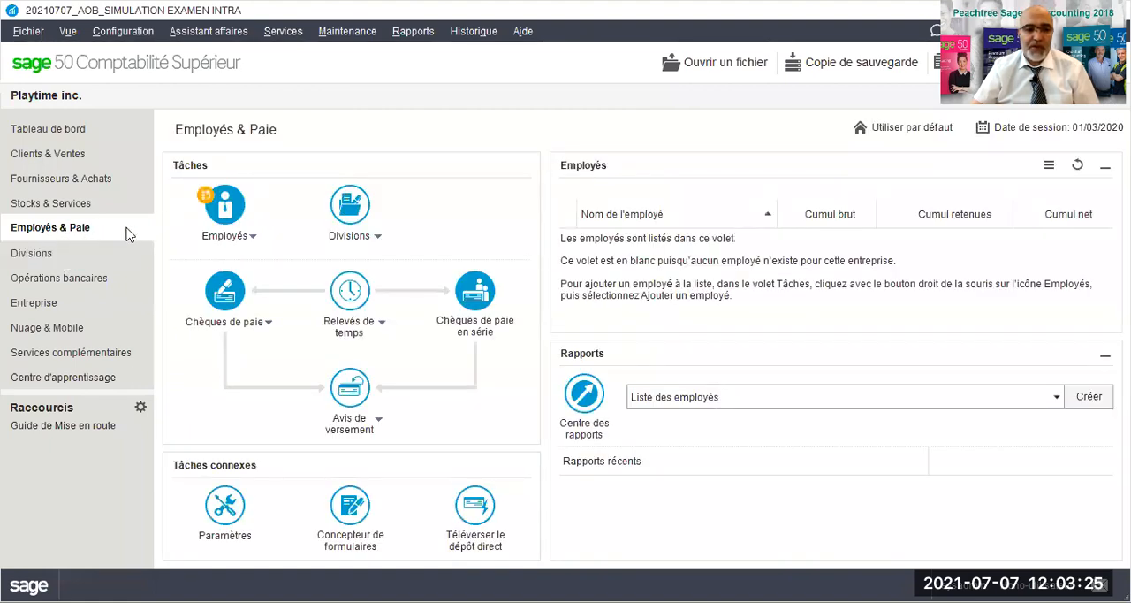
left_click(256, 238)
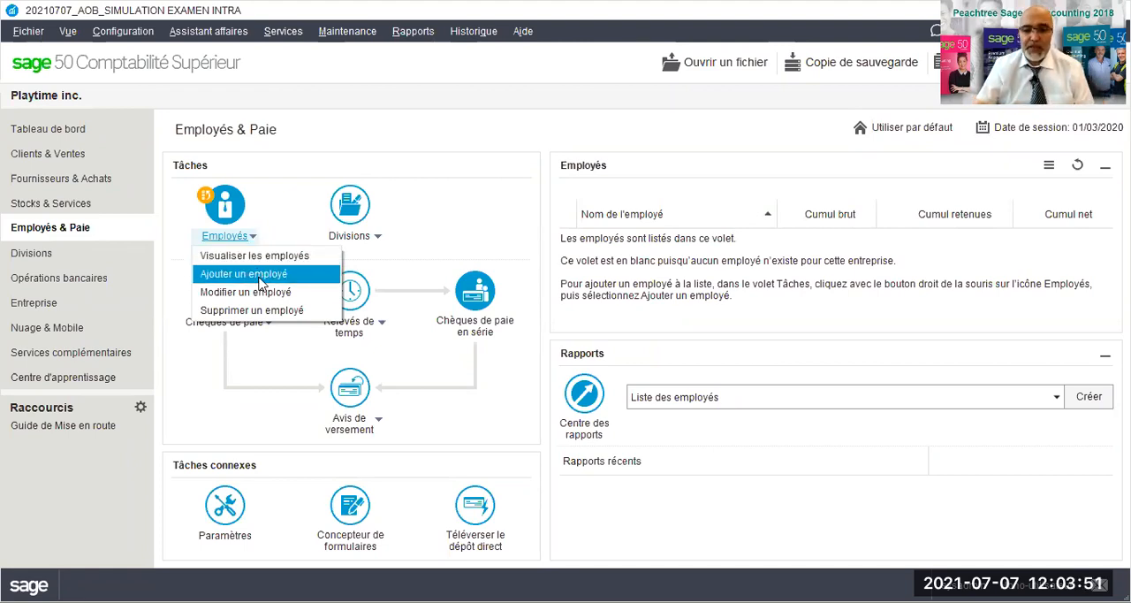
left_click(256, 275)
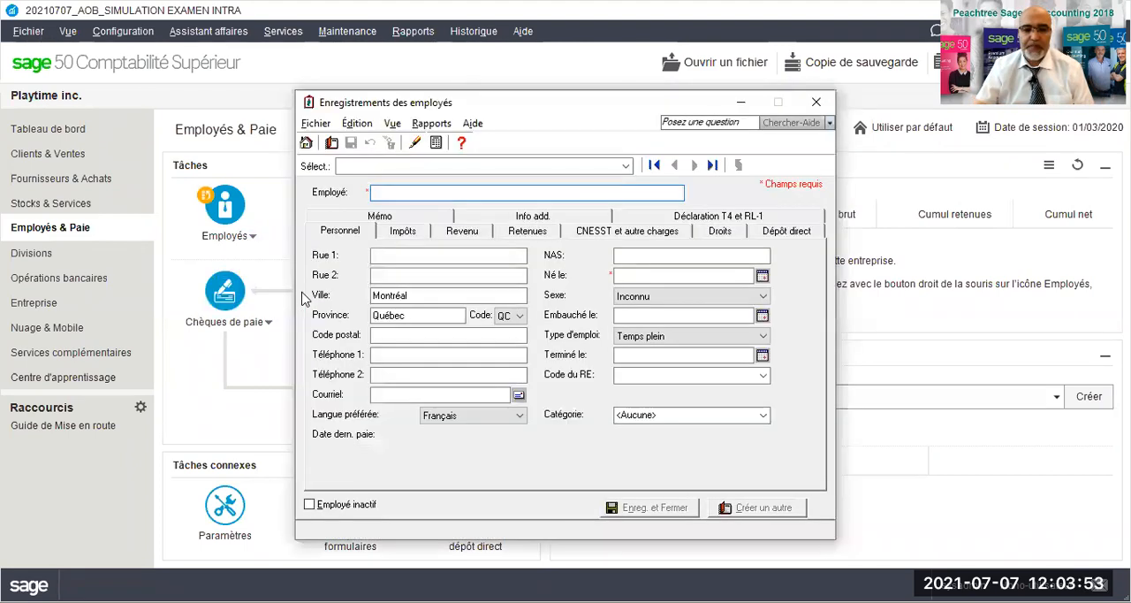
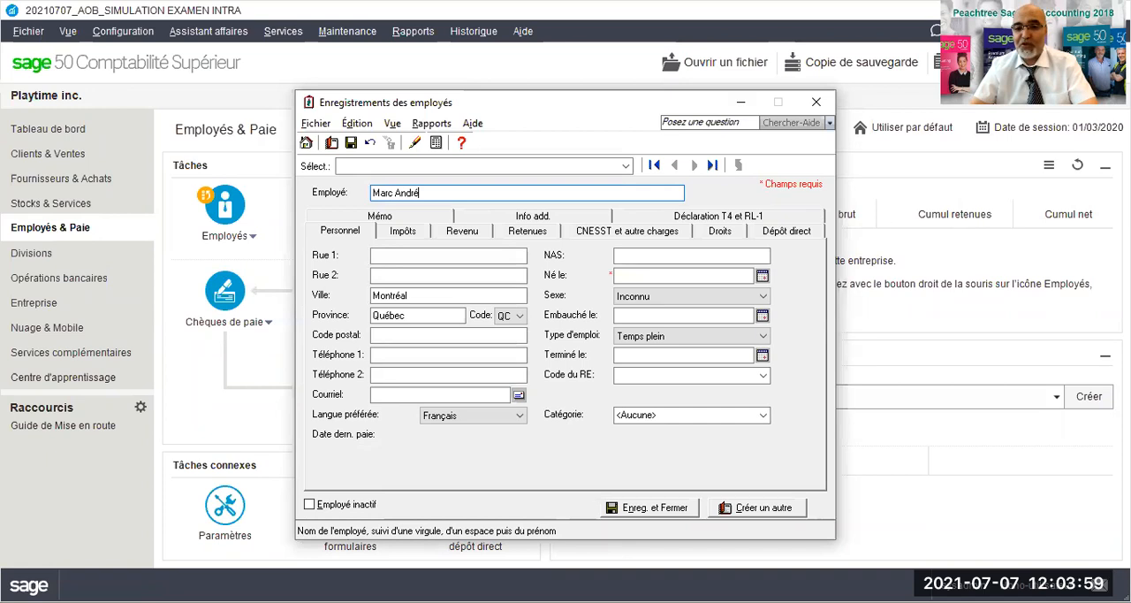
- Fill in the employee's street address and postal code, leaving the second street line empty
left_click(383, 256)
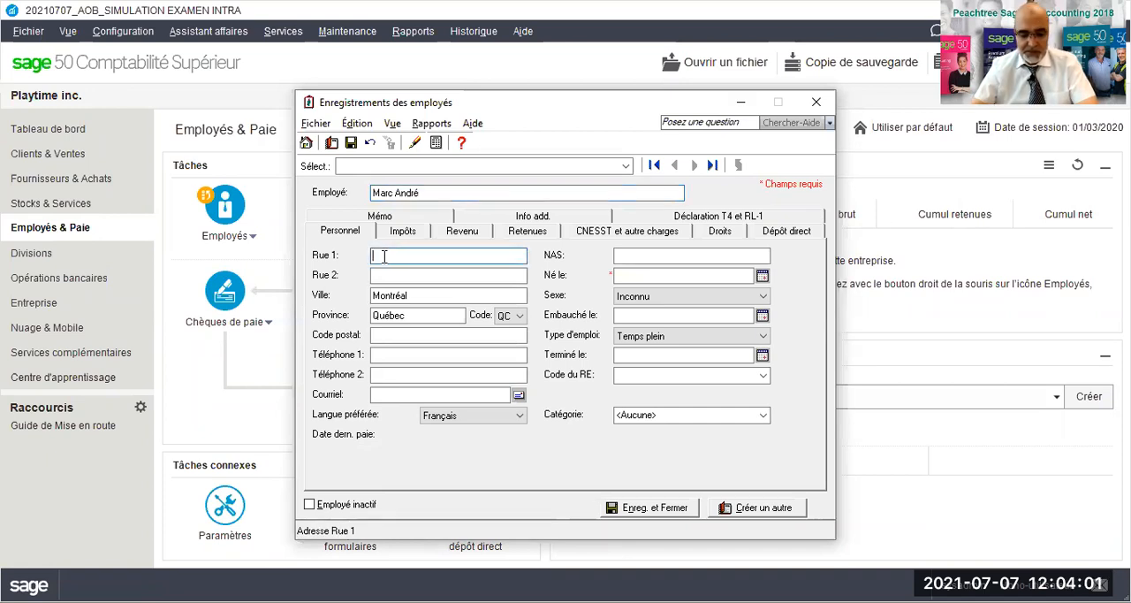
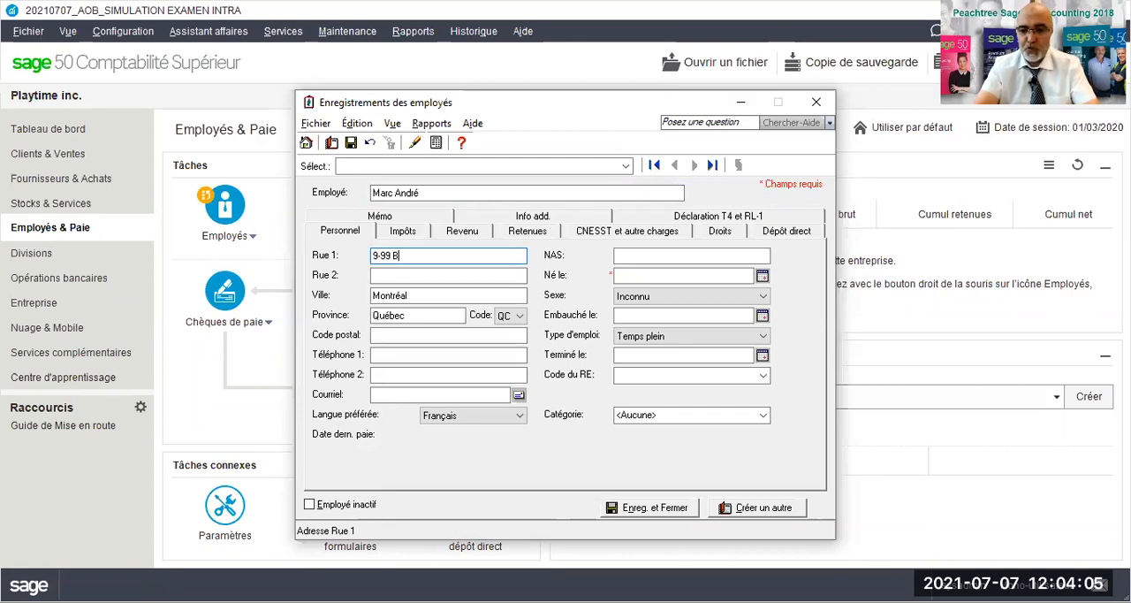
key("Tab")
key("Tab")
key("Tab")
left_click(393, 334)
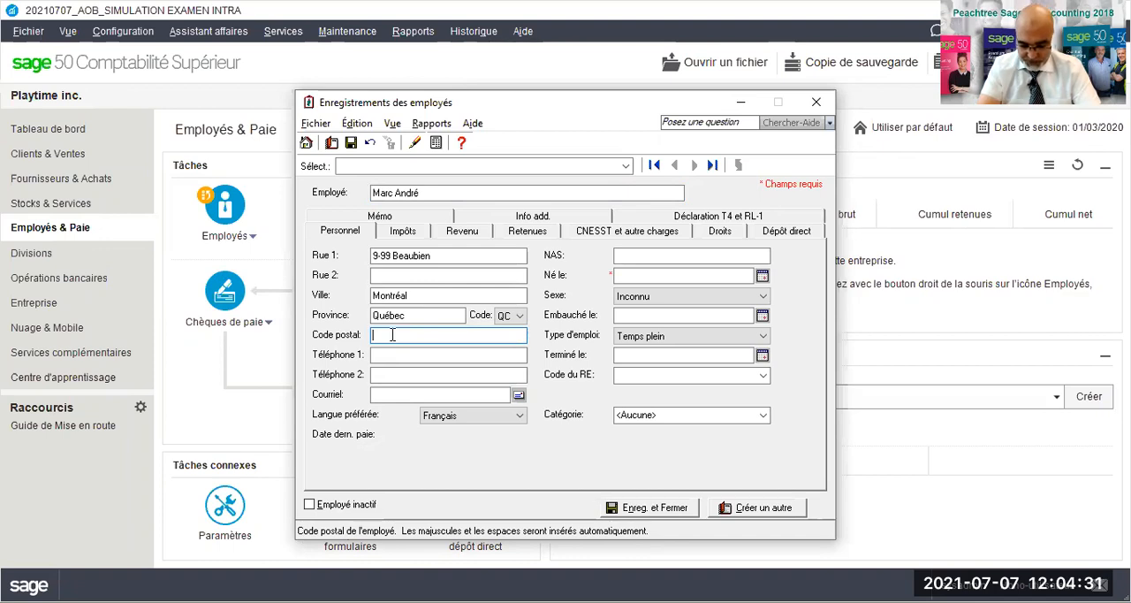
type("H9x9x9")
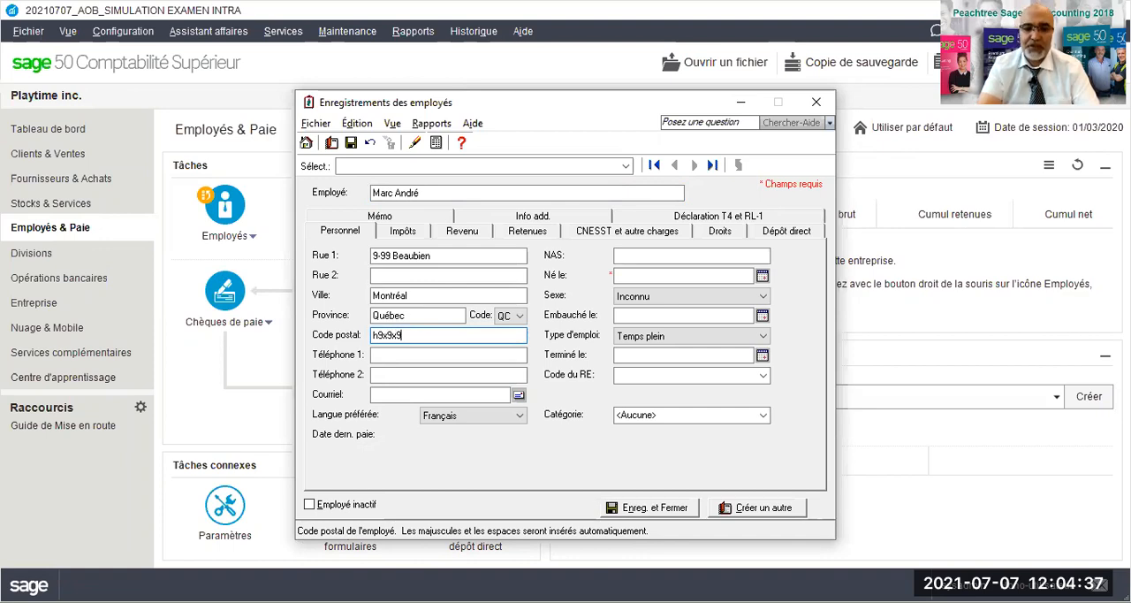
key("Tab")
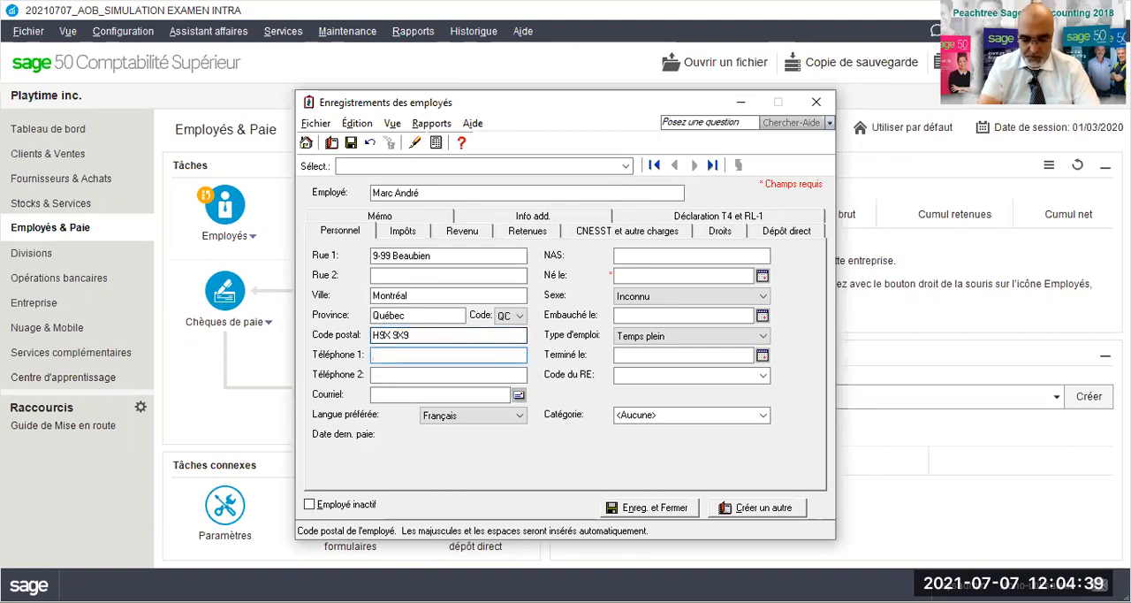
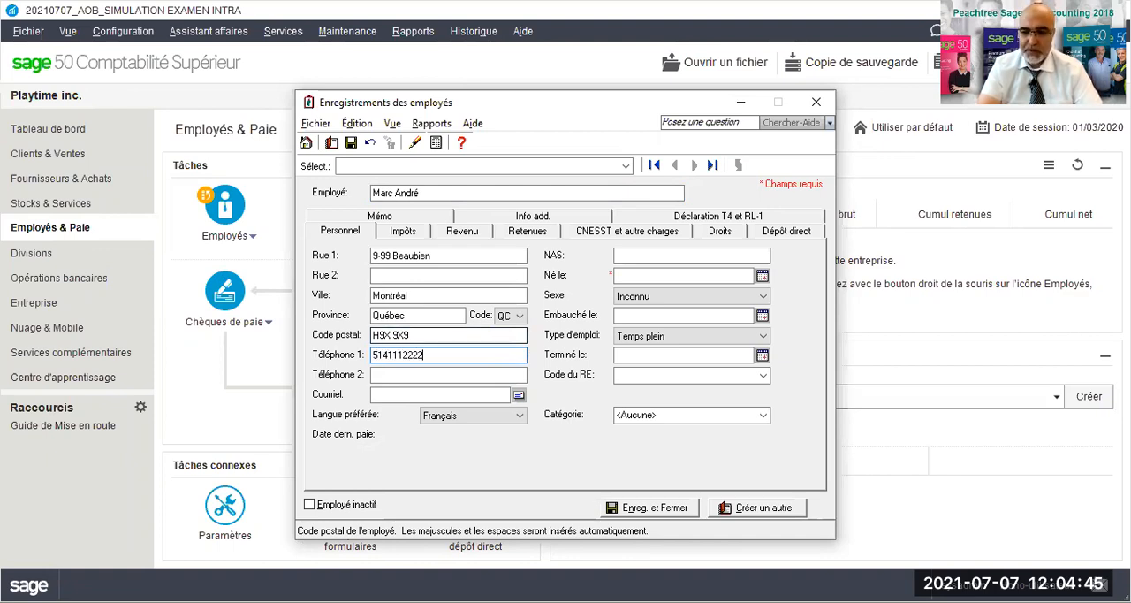
- Enter the employee's primary phone number and e-mail address, leaving the second phone field empty
key("Tab")
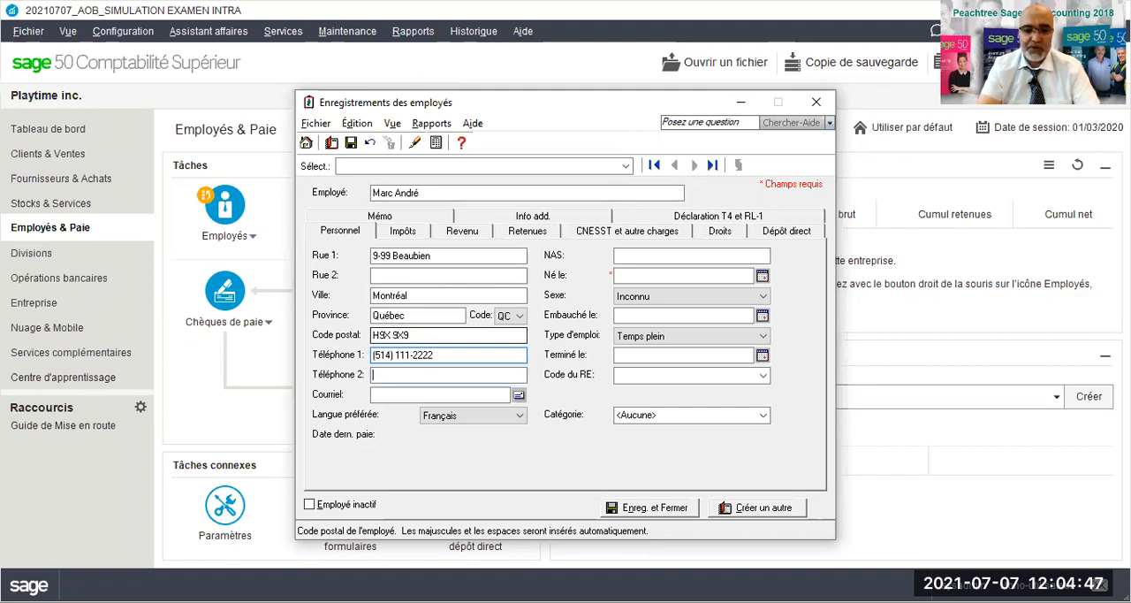
key("Tab")
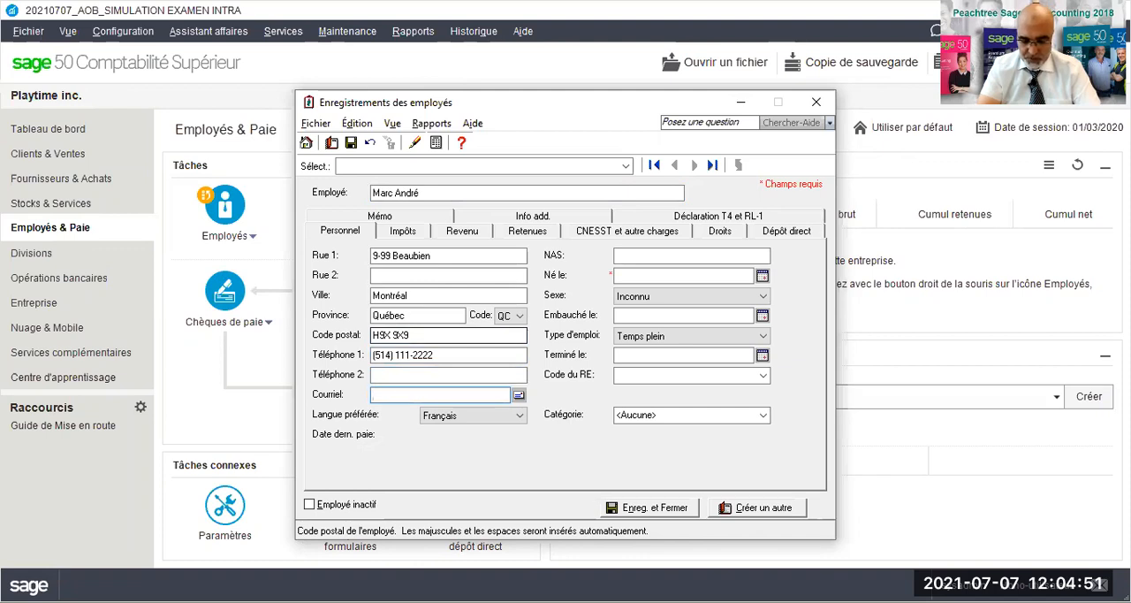
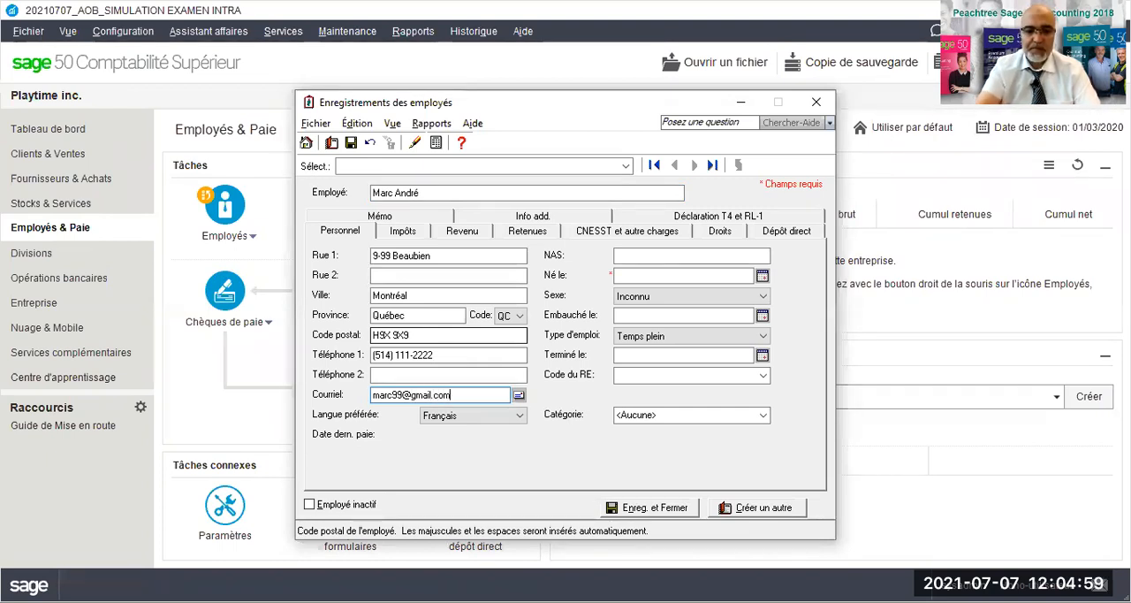
- Enter the employee's date of birth and set the sex to Homme, leaving the NAS empty
left_click(705, 256)
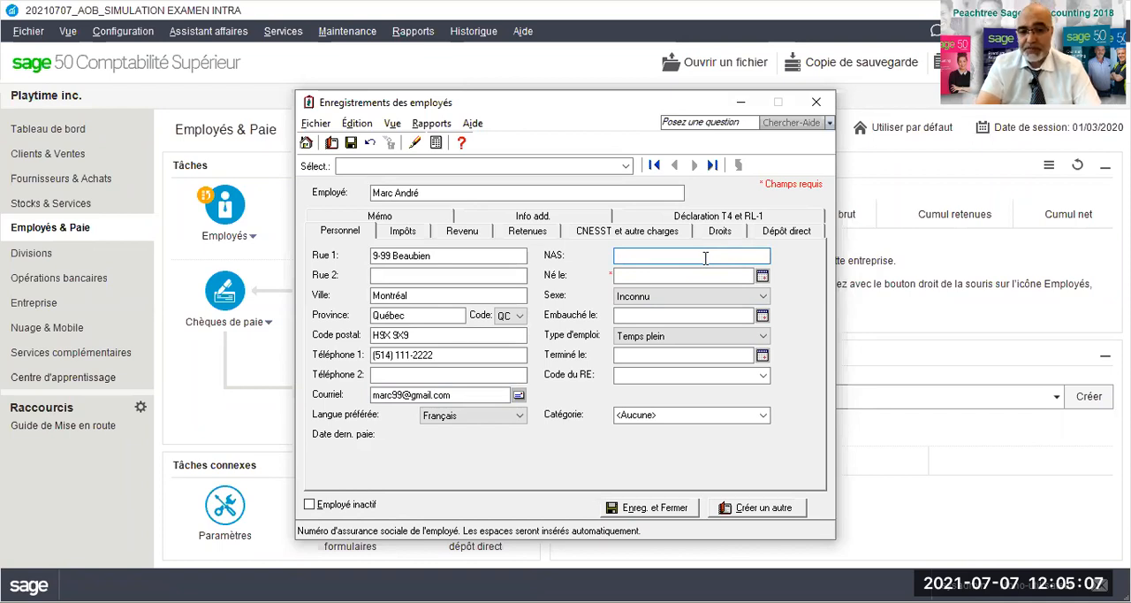
key("Tab")
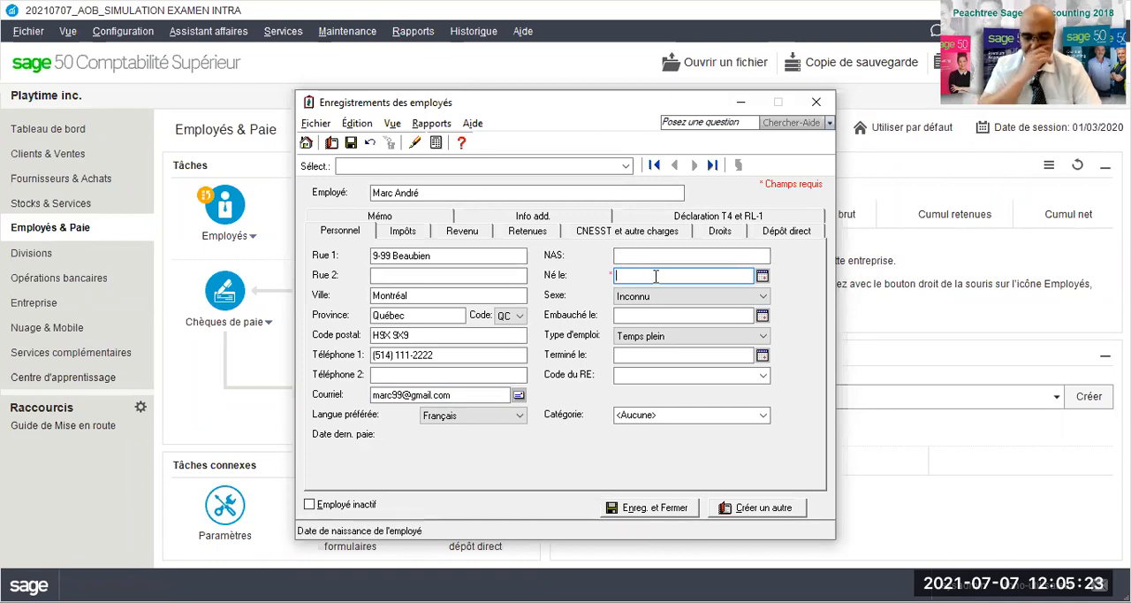
type("09/09/")
type("1999")
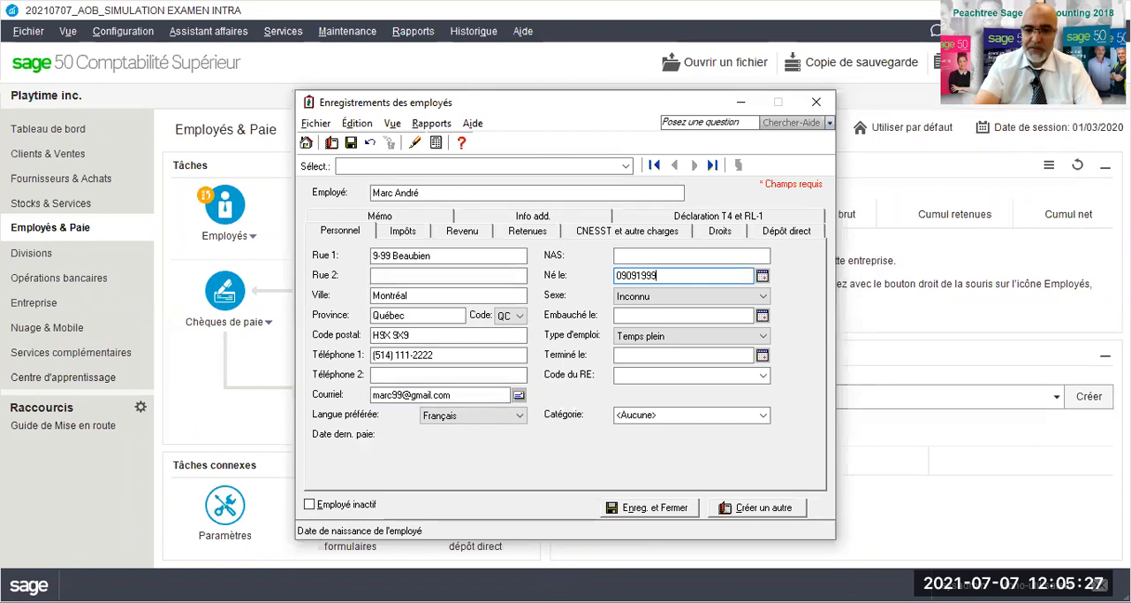
key("Tab")
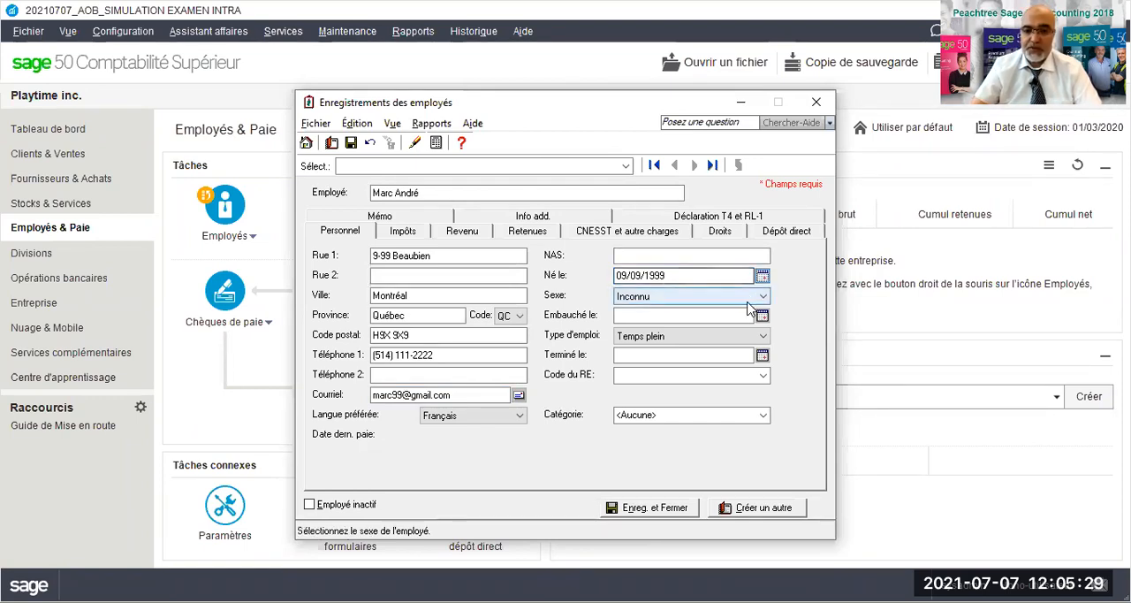
left_click(763, 296)
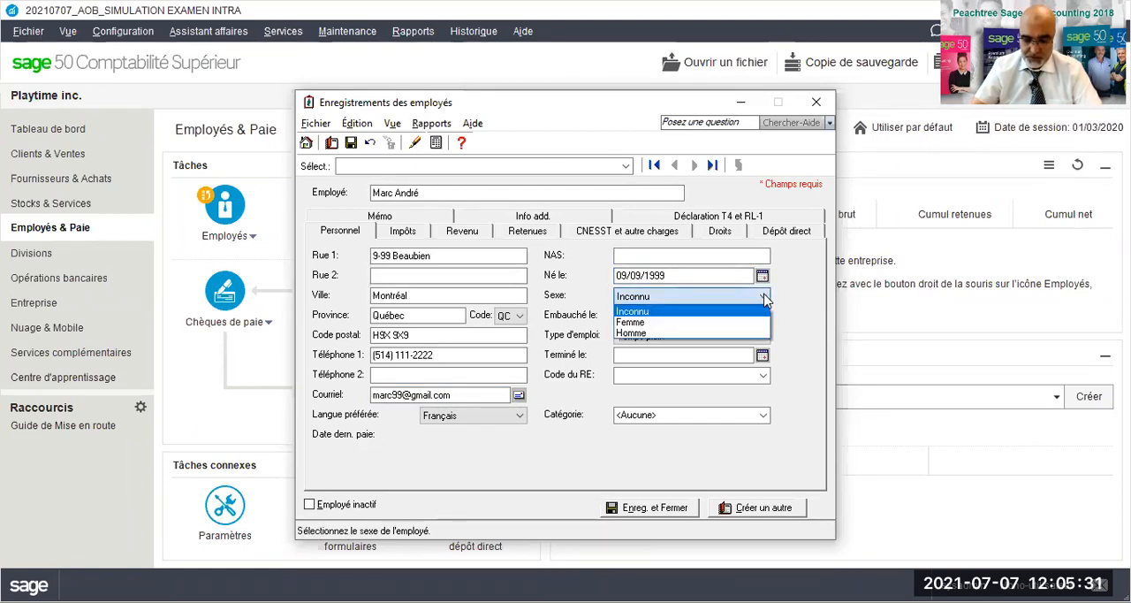
left_click(634, 334)
- Set the employee's hire date (Embauché le) to 02/03/2020, keeping the employment type as Temps plein
left_click(637, 320)
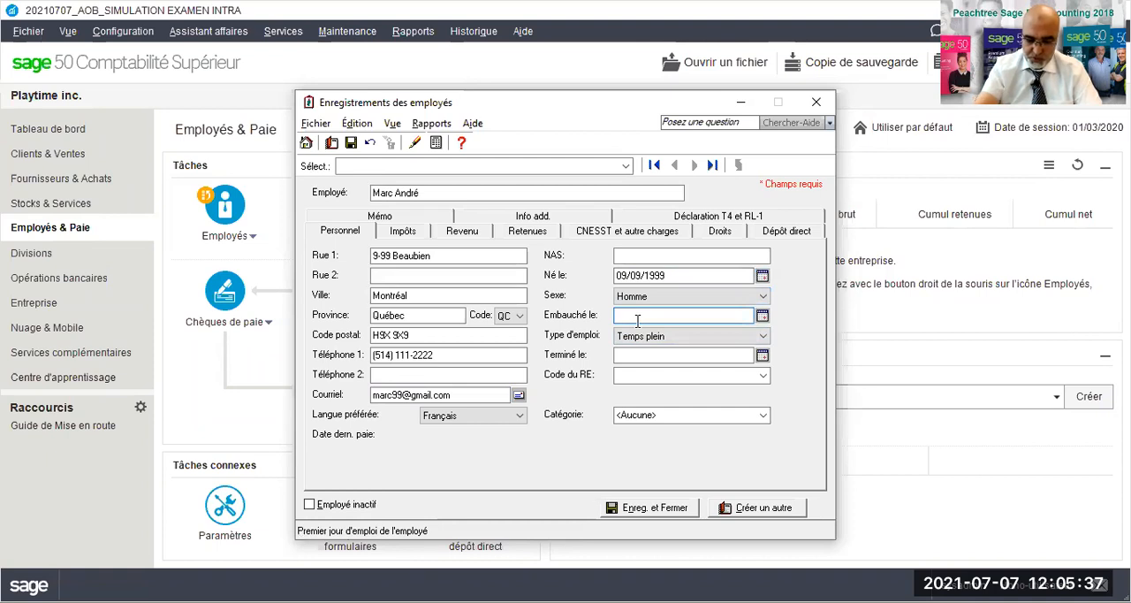
type("02032020")
key("Tab")
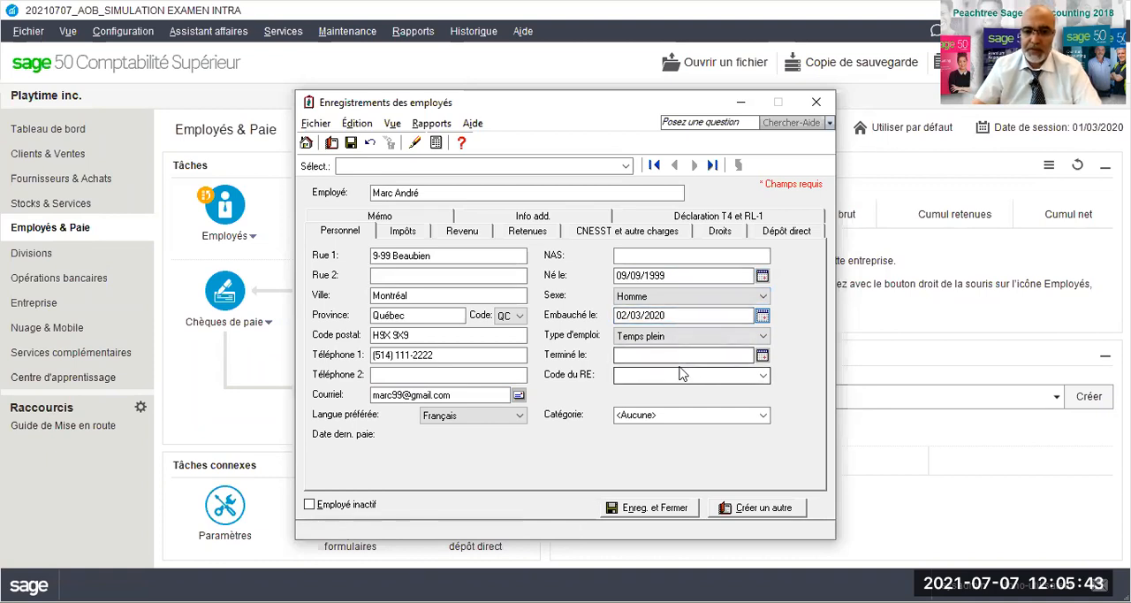
- Assign the employee to the job category Magasinier and add this new category to the list
left_click(645, 415)
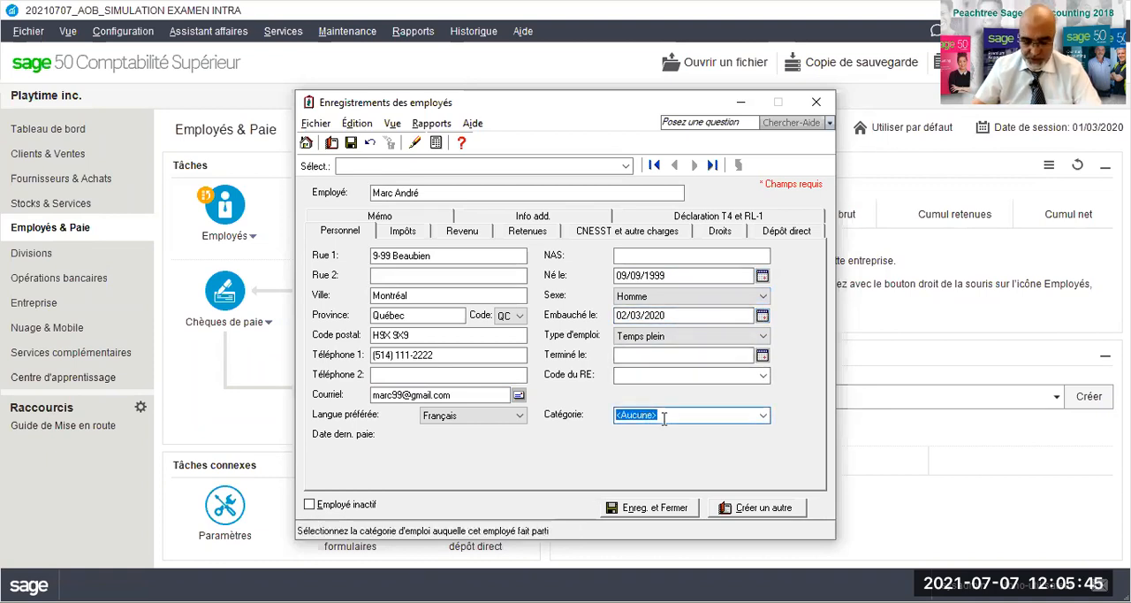
type("Magasinier")
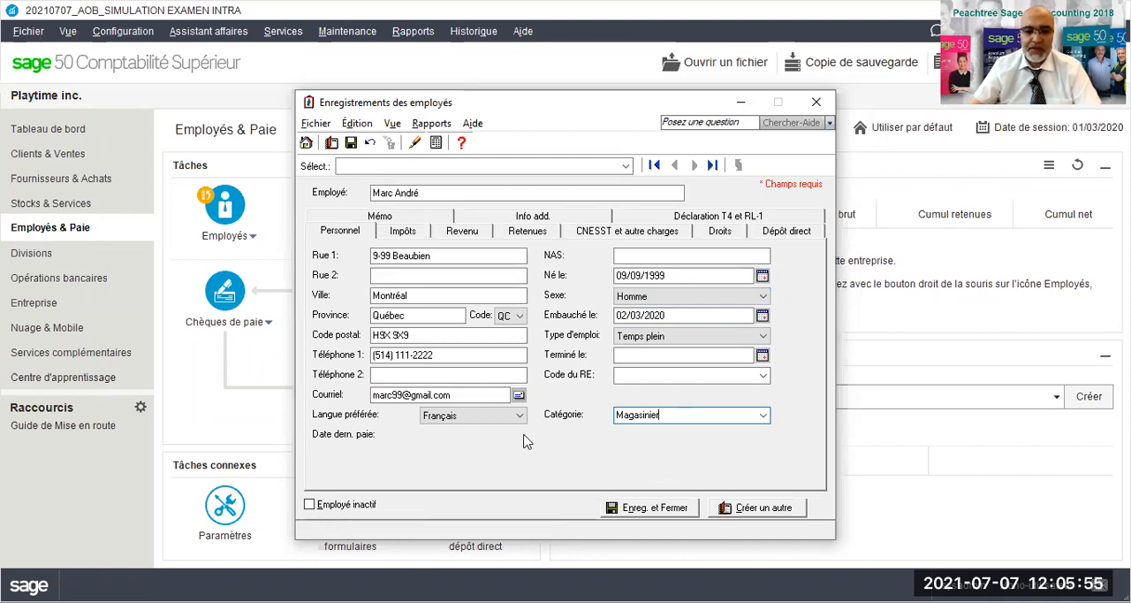
left_click(338, 237)
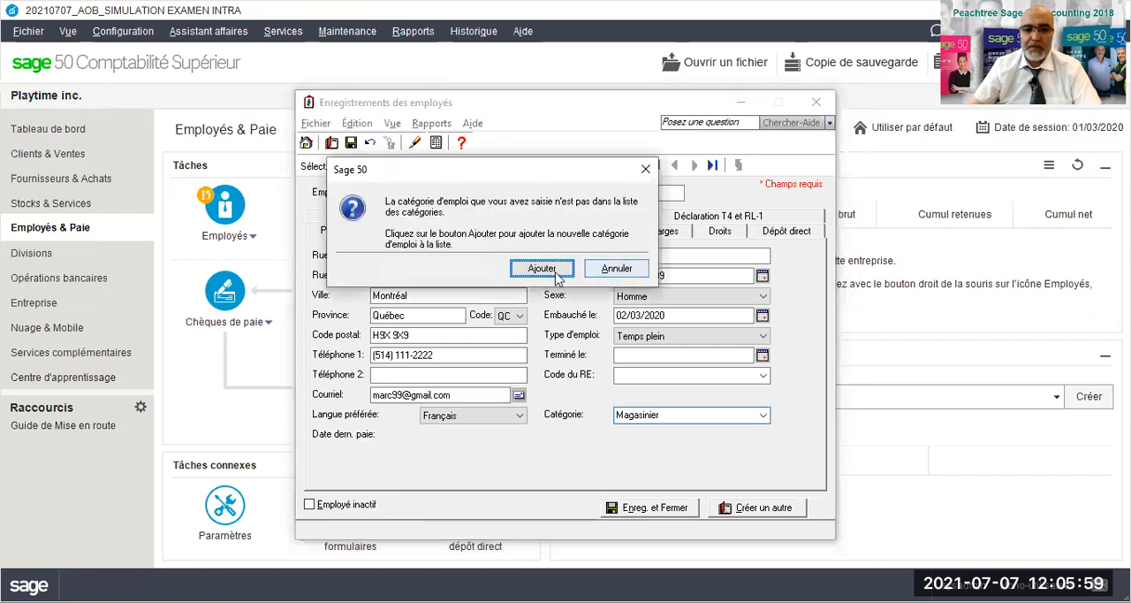
left_click(555, 270)
- In the employee's tax details, choose the Québec tax table and set the federal basic personal amount to 13 808
left_click(403, 231)
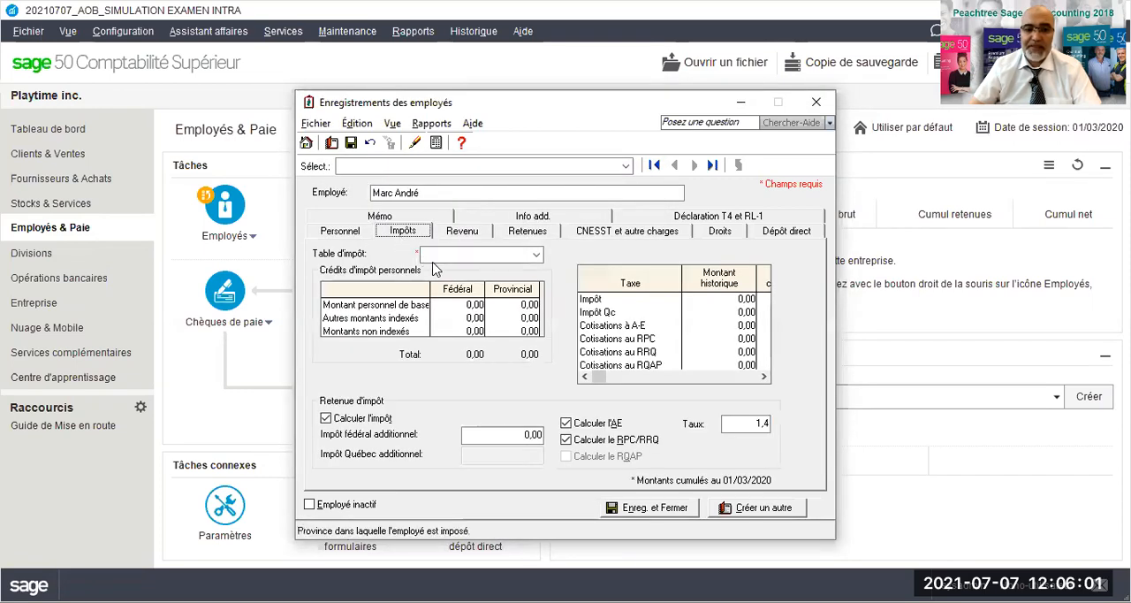
left_click(535, 255)
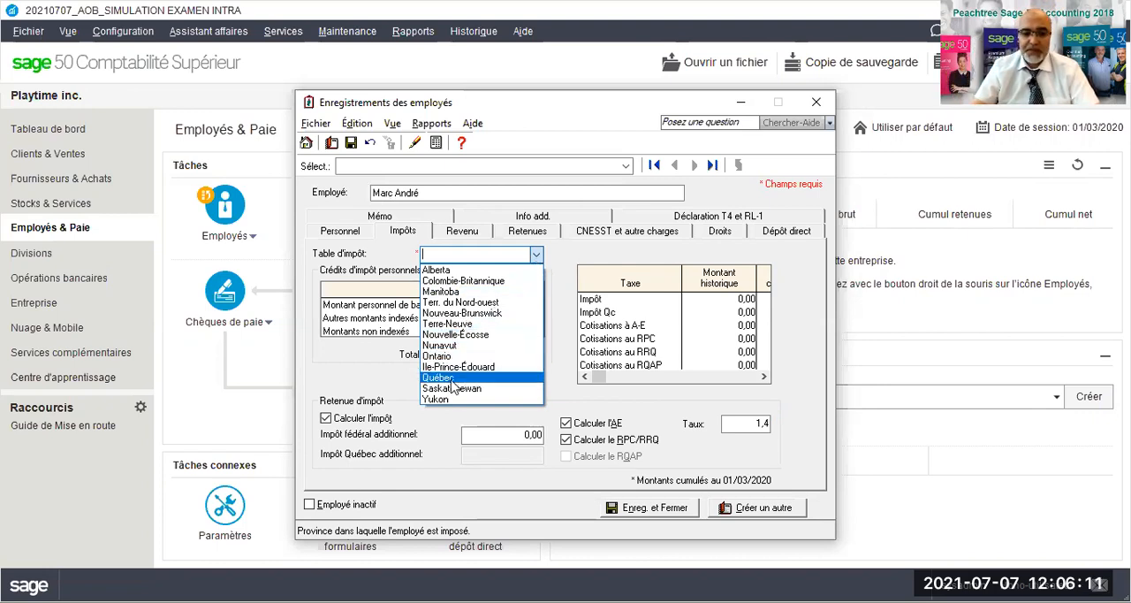
key("Tab")
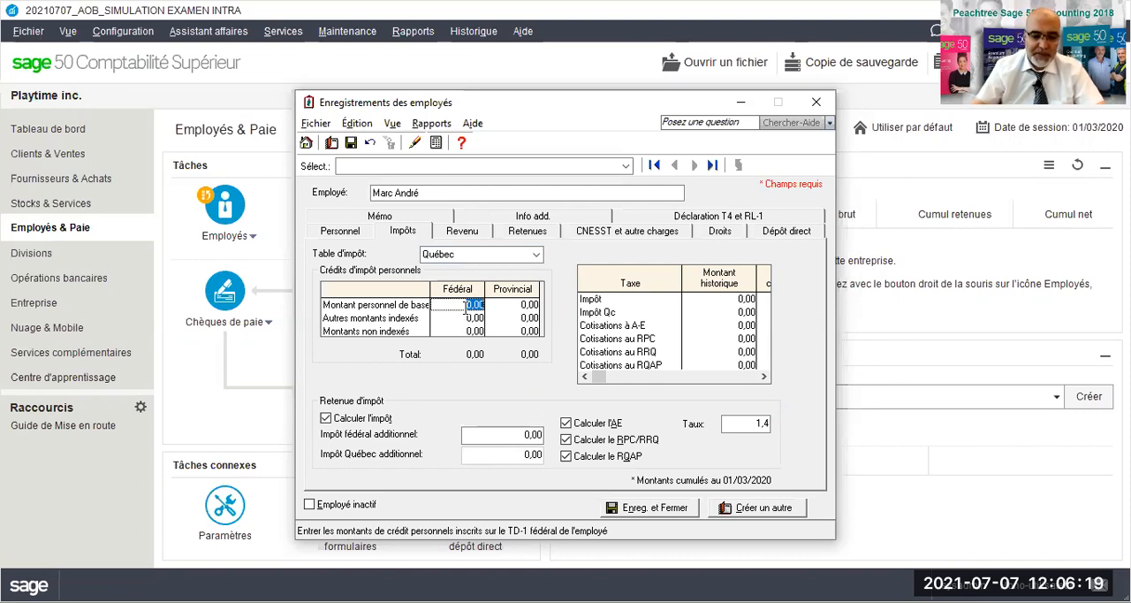
type("13808")
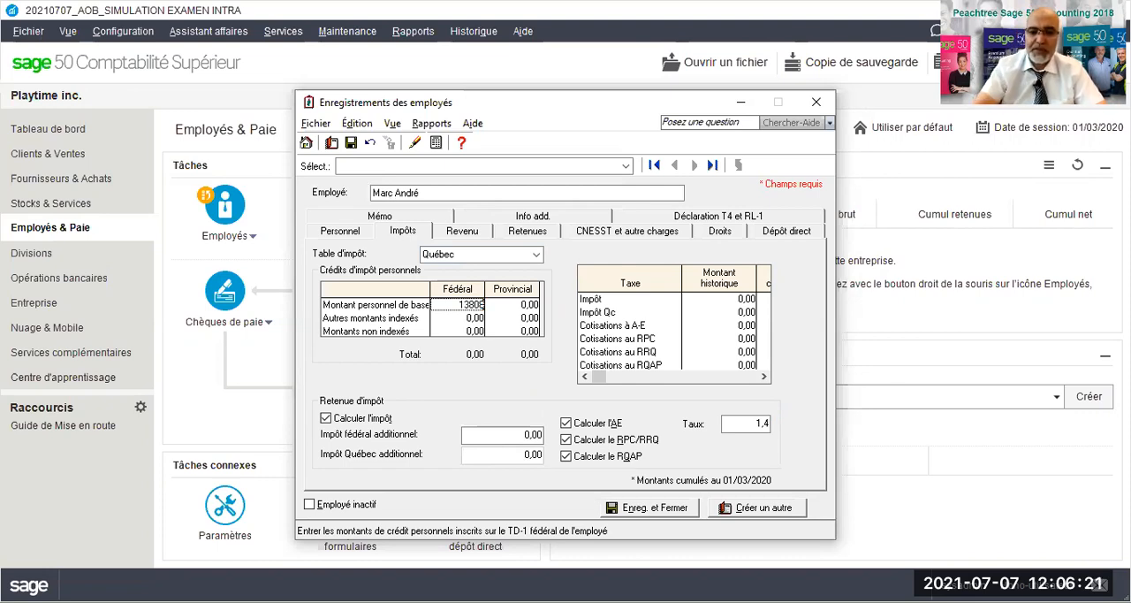
key("Tab")
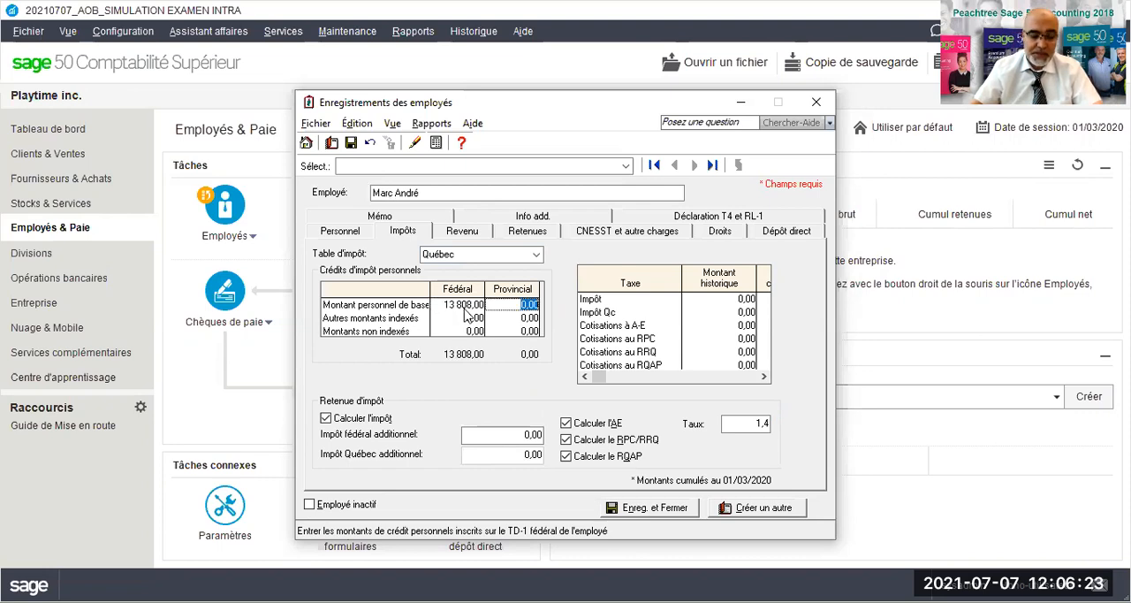
- Set the provincial basic personal amount to 15 728, leaving the other credits and the additional federal tax at zero
type("1")
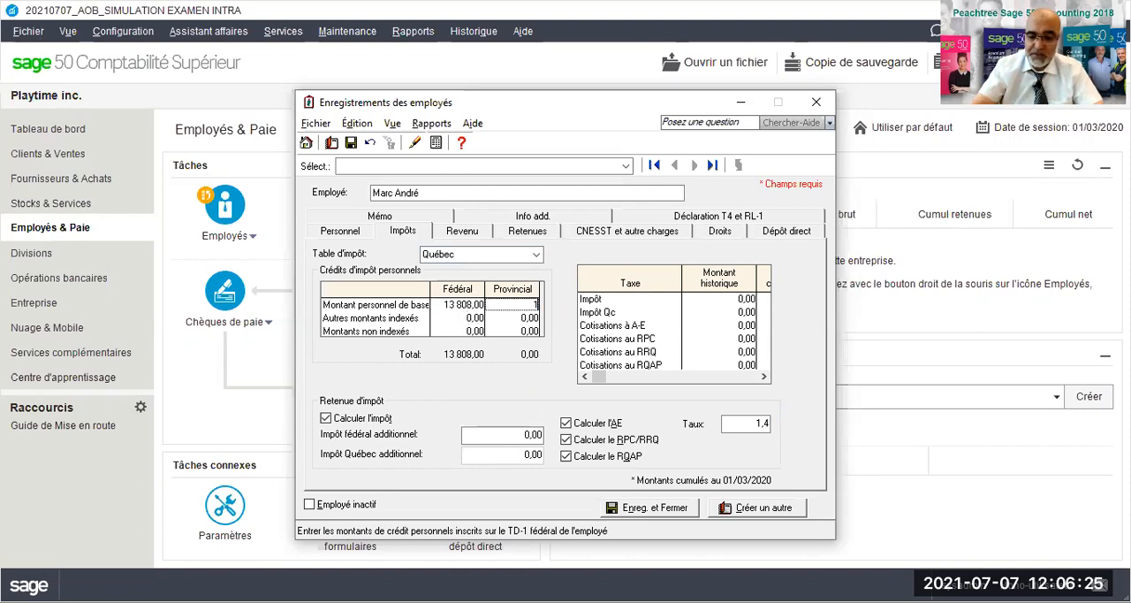
type("7528")
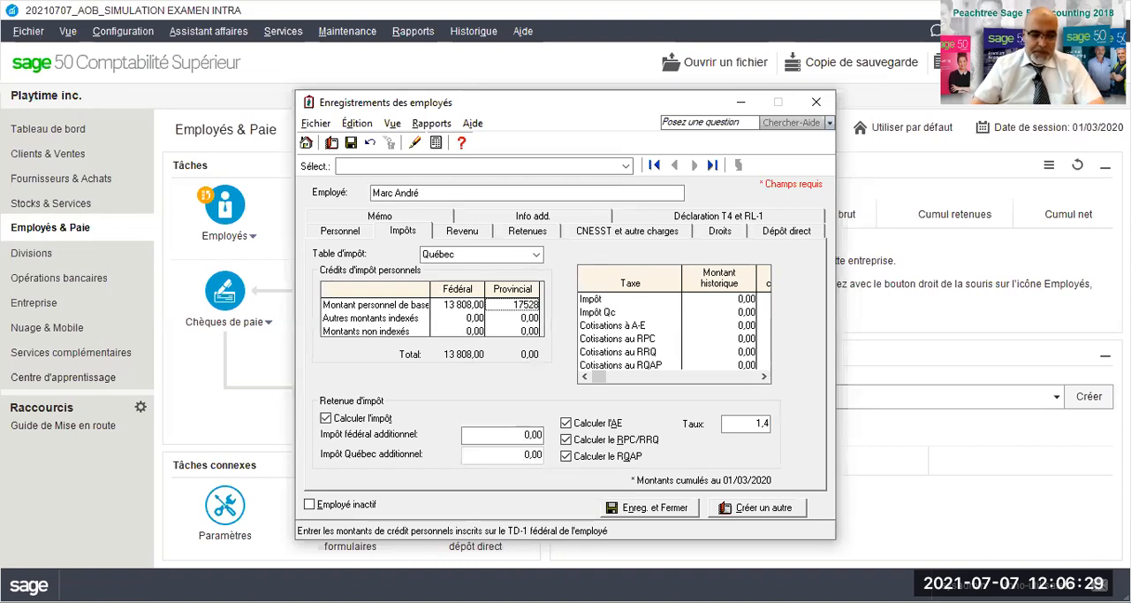
key("BackSpace")
key("BackSpace")
key("BackSpace")
type("5728")
left_click(468, 316)
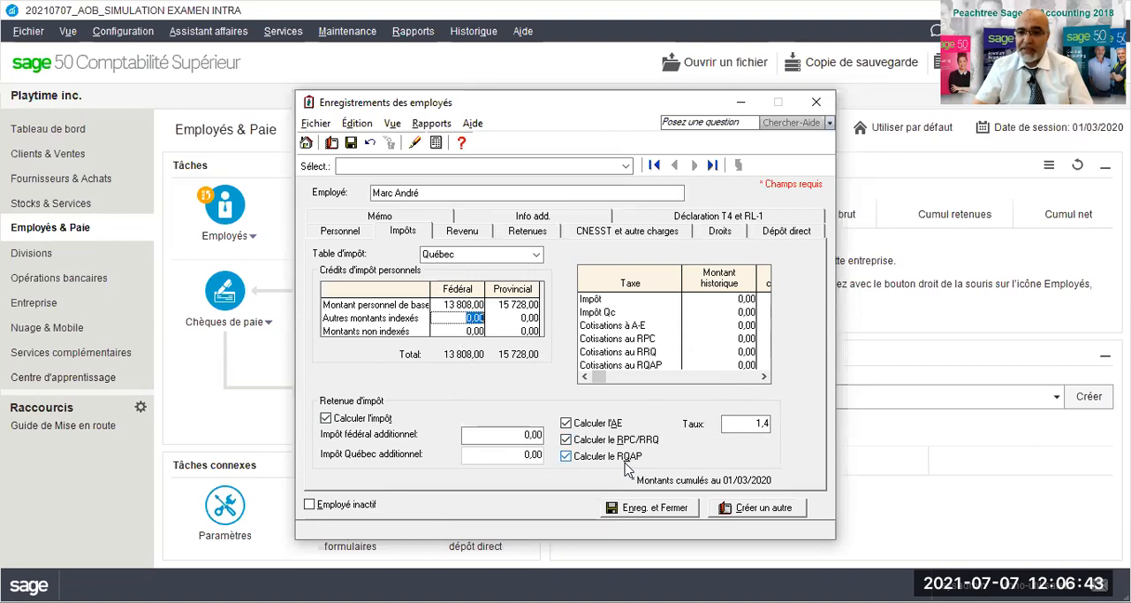
left_click(522, 434)
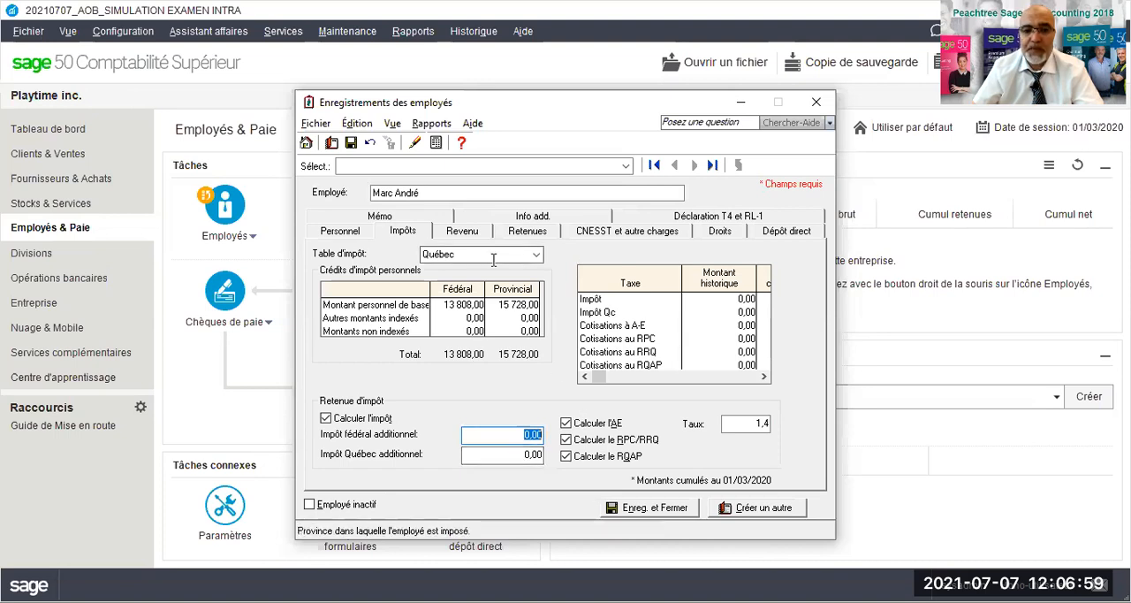
- In the employee's income details, set the number of pay periods per year to 26
left_click(461, 232)
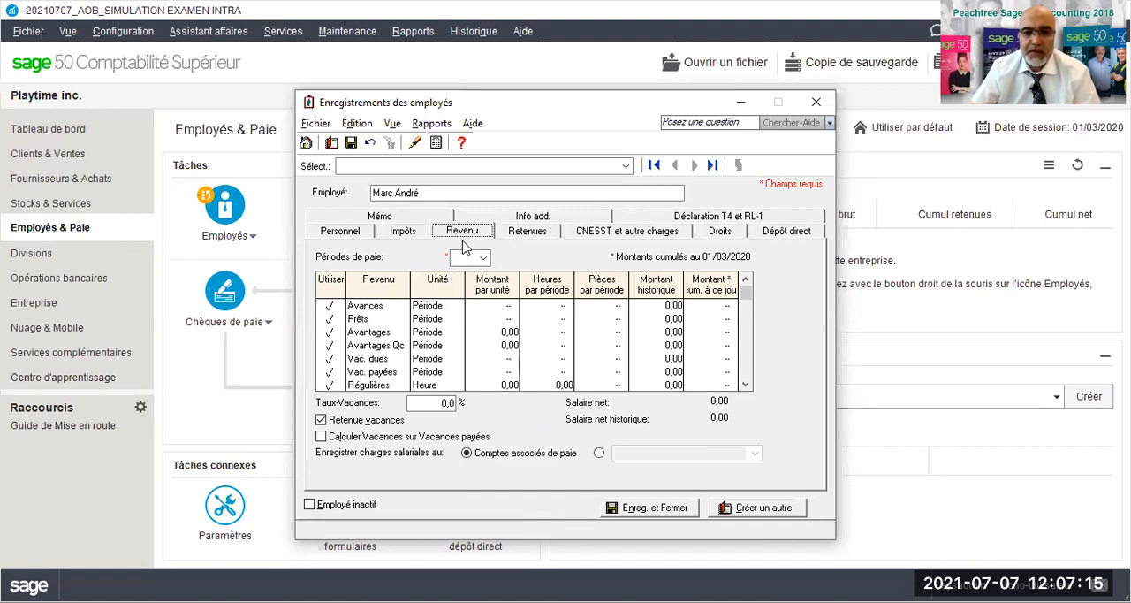
left_click(485, 258)
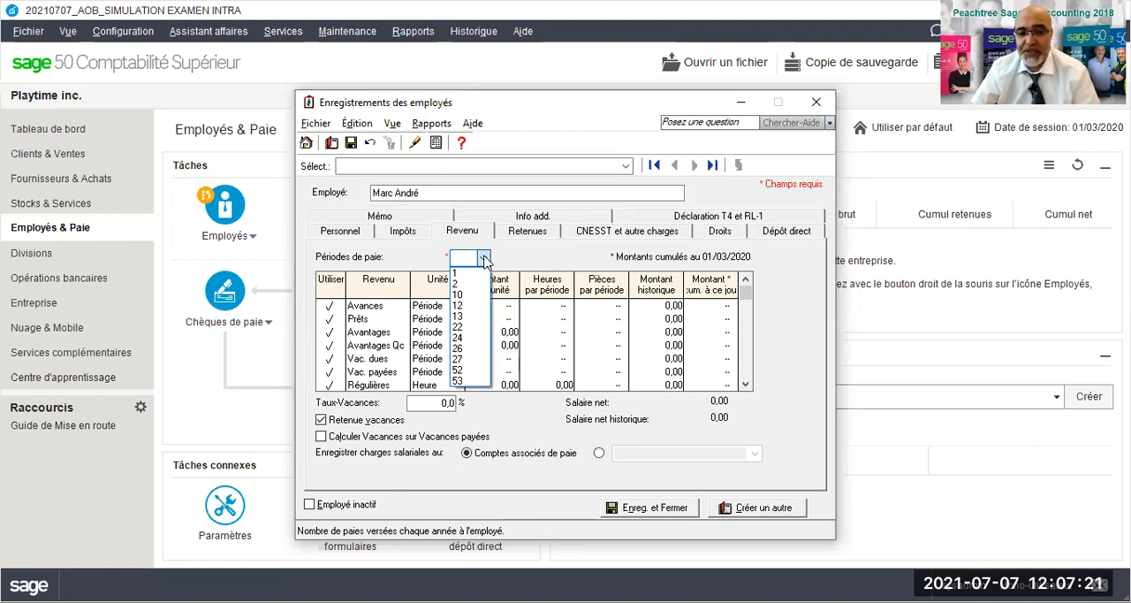
left_click(459, 350)
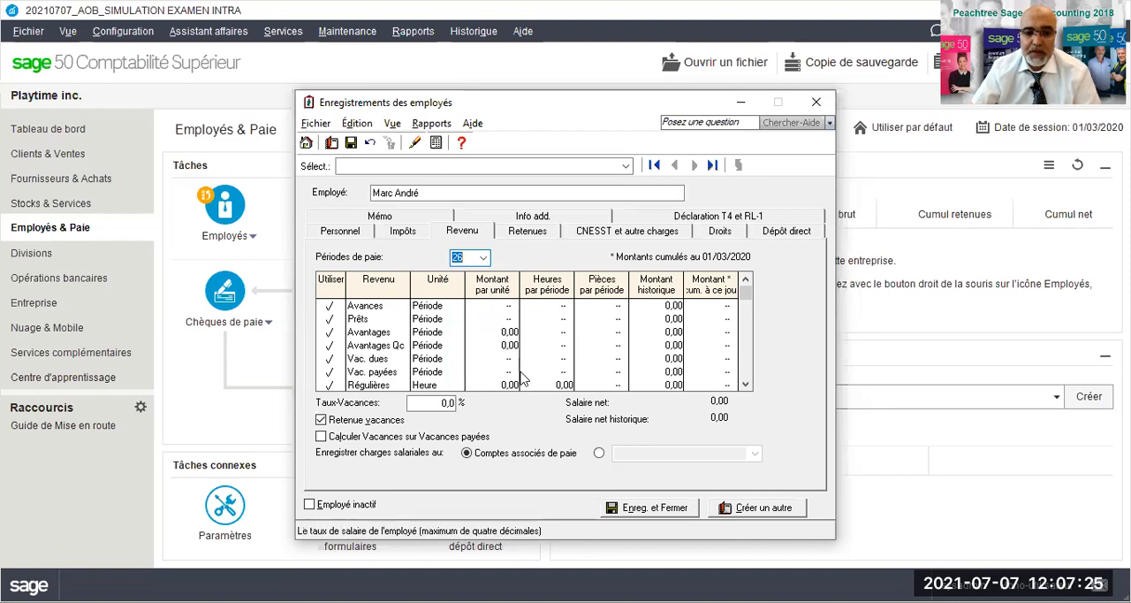
- Set the Régulières income to 70 hours per period at 30 per hour
left_click(562, 384)
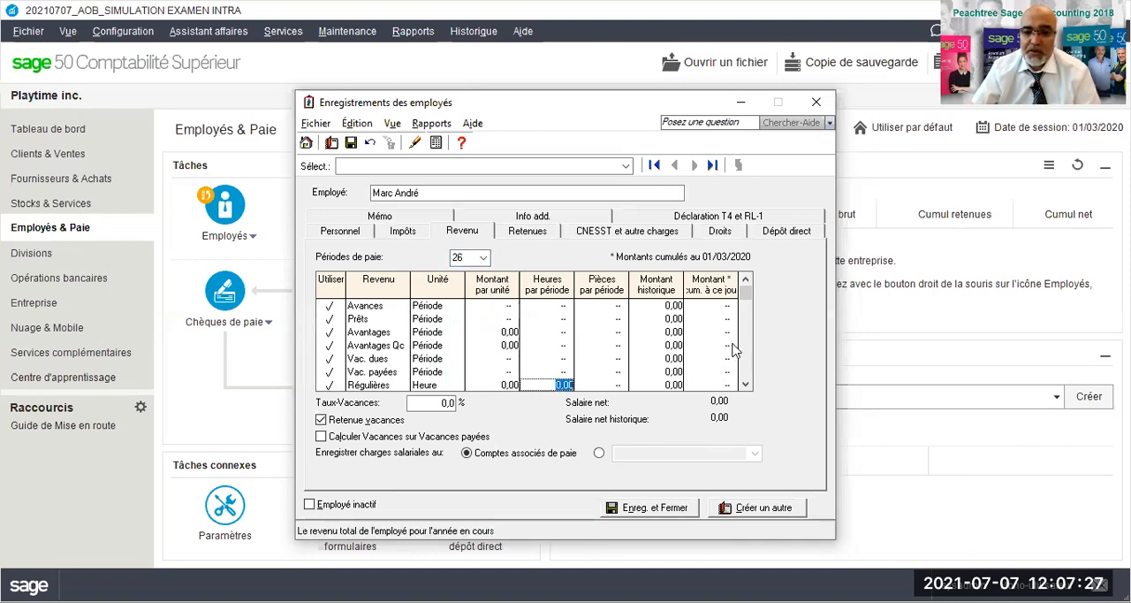
scroll(732, 349, "down", 2)
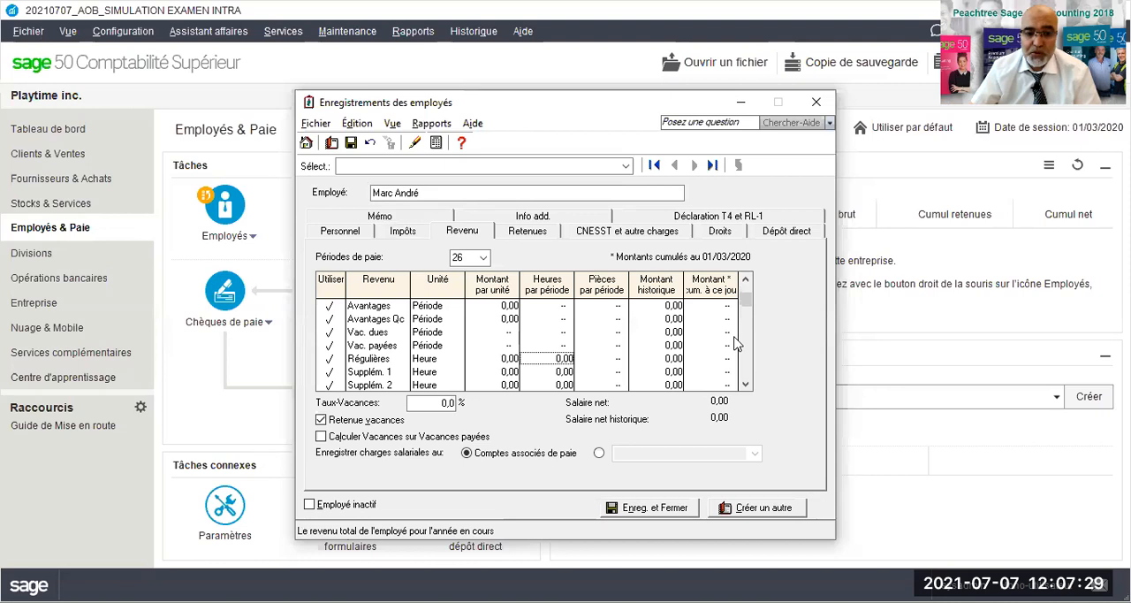
left_click(546, 358)
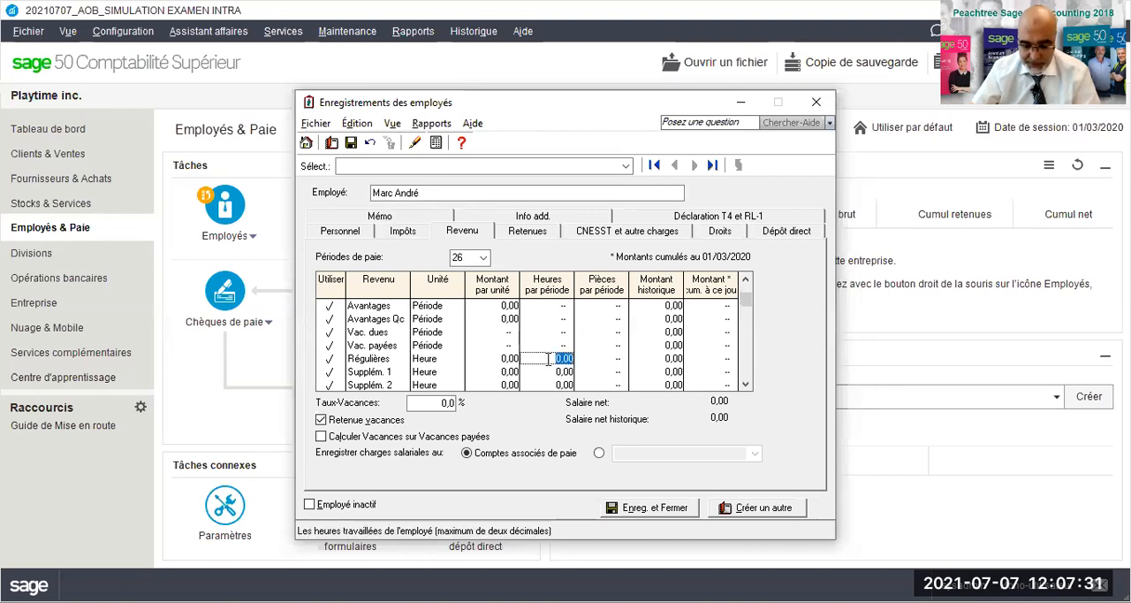
type("70")
left_click(486, 358)
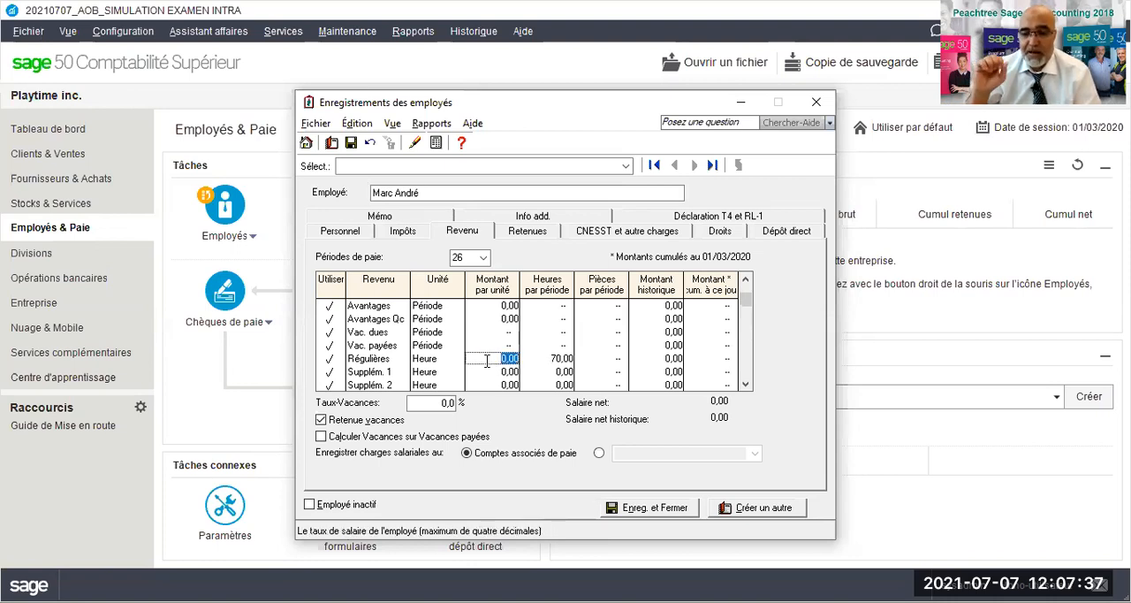
type("30")
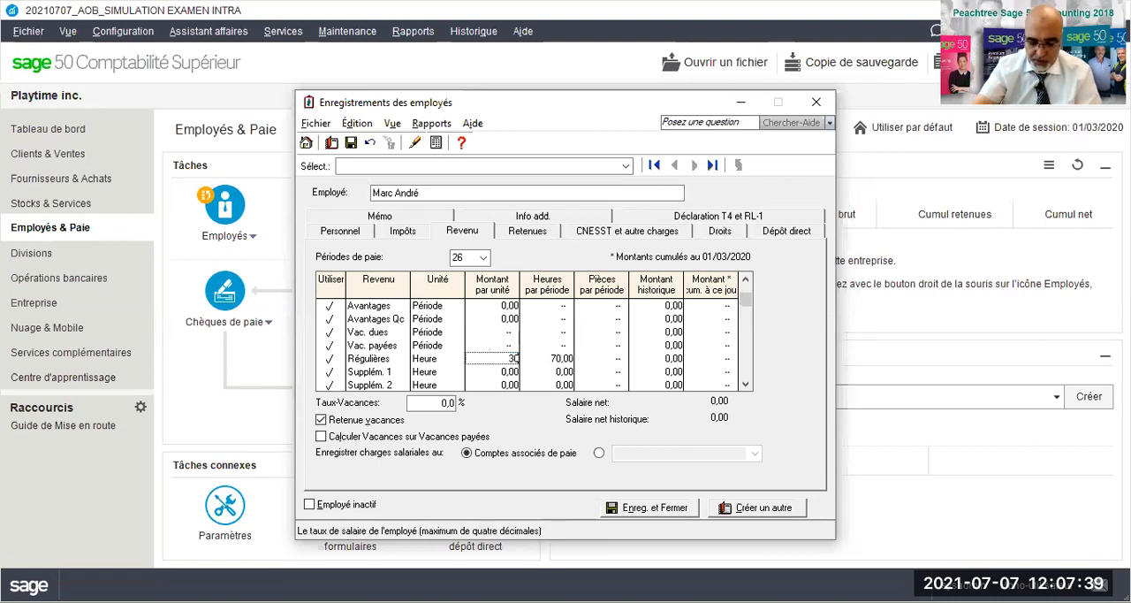
key("Tab")
- Set the Supplém. 1 overtime income to 4 hours per period at 45 per hour
key("Down")
type("4")
left_click(502, 377)
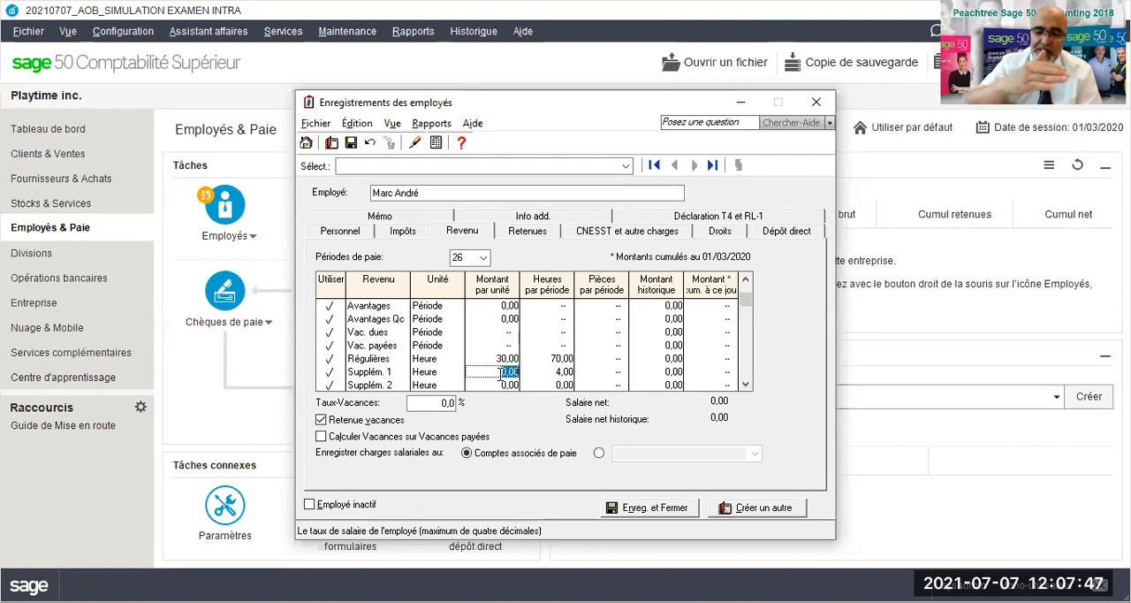
type("40")
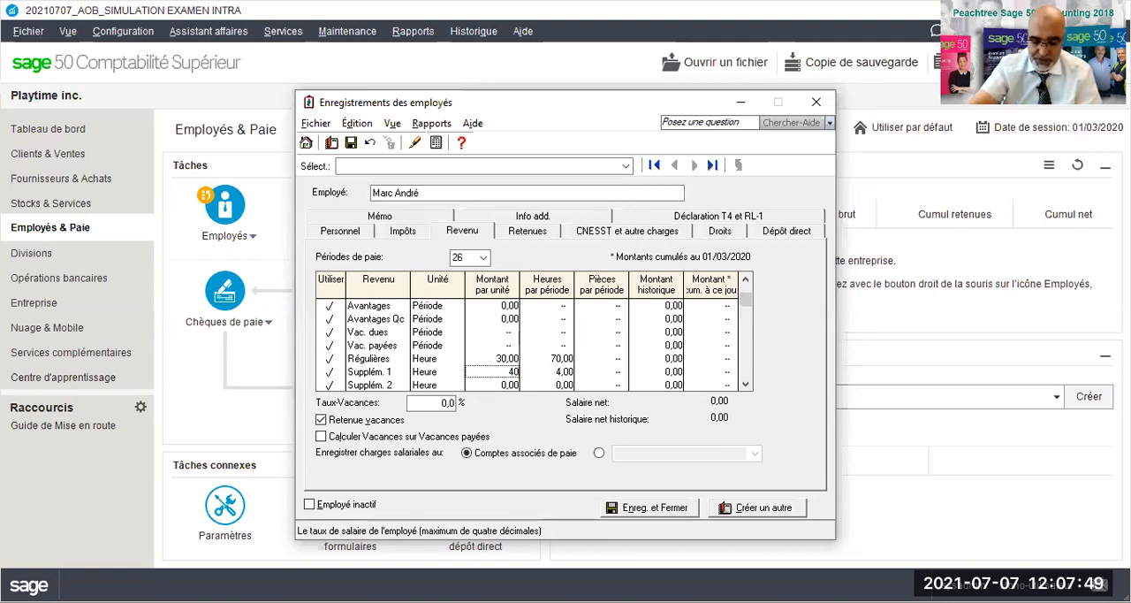
left_click(554, 387)
left_click(506, 372)
type("45")
- Set the Supplém. 2 overtime income to 2 hours per period at 60 per hour and the vacation rate to 4 %
scroll(564, 380, "up", 1)
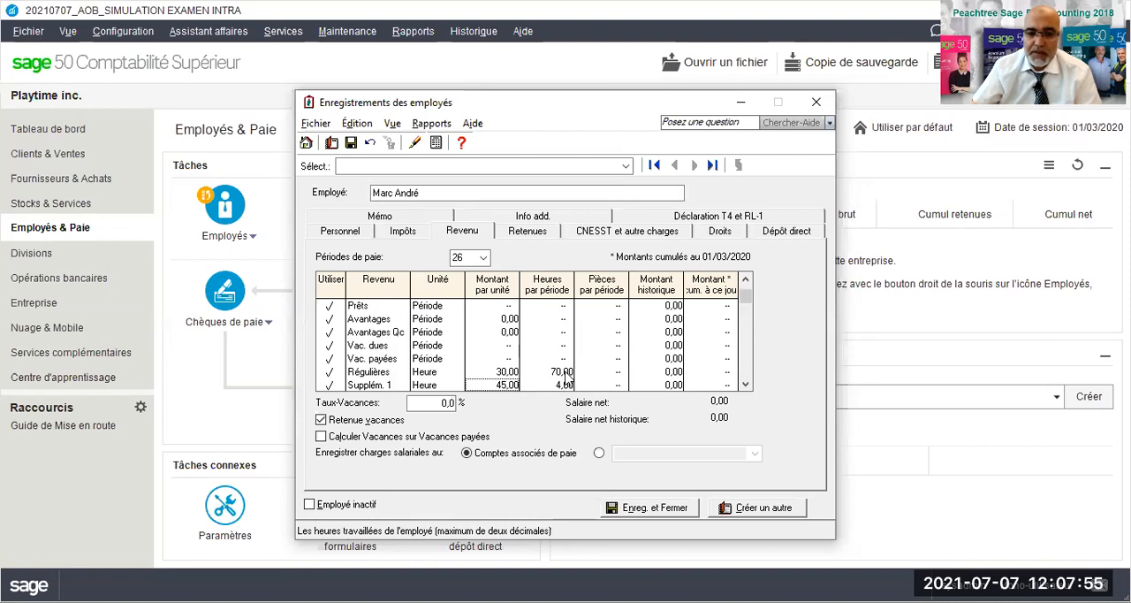
scroll(564, 377, "down", 2)
left_click(565, 372)
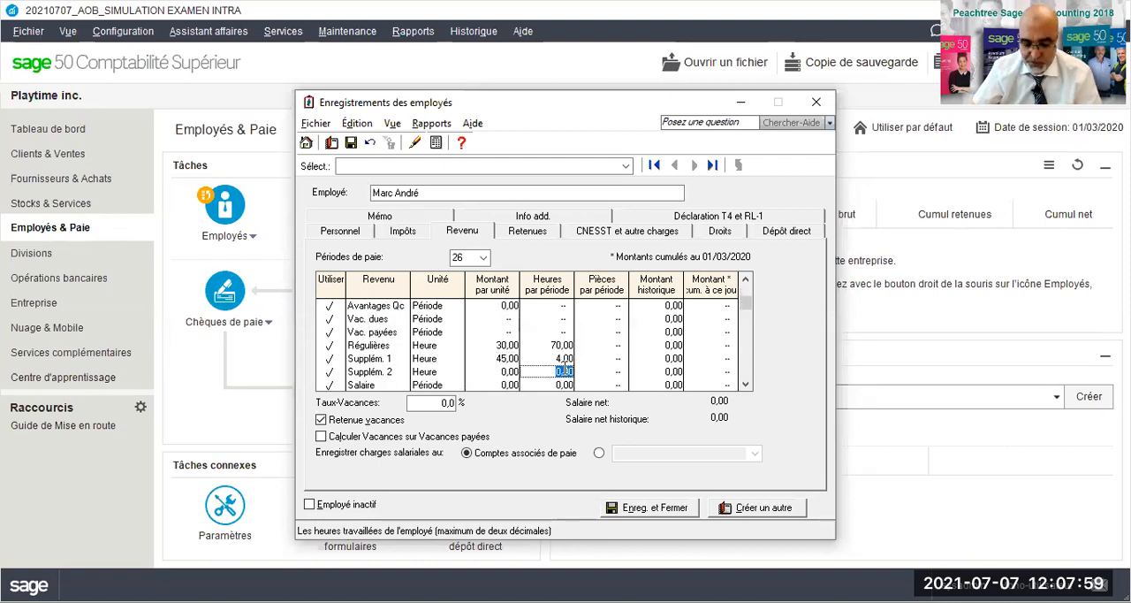
type("2")
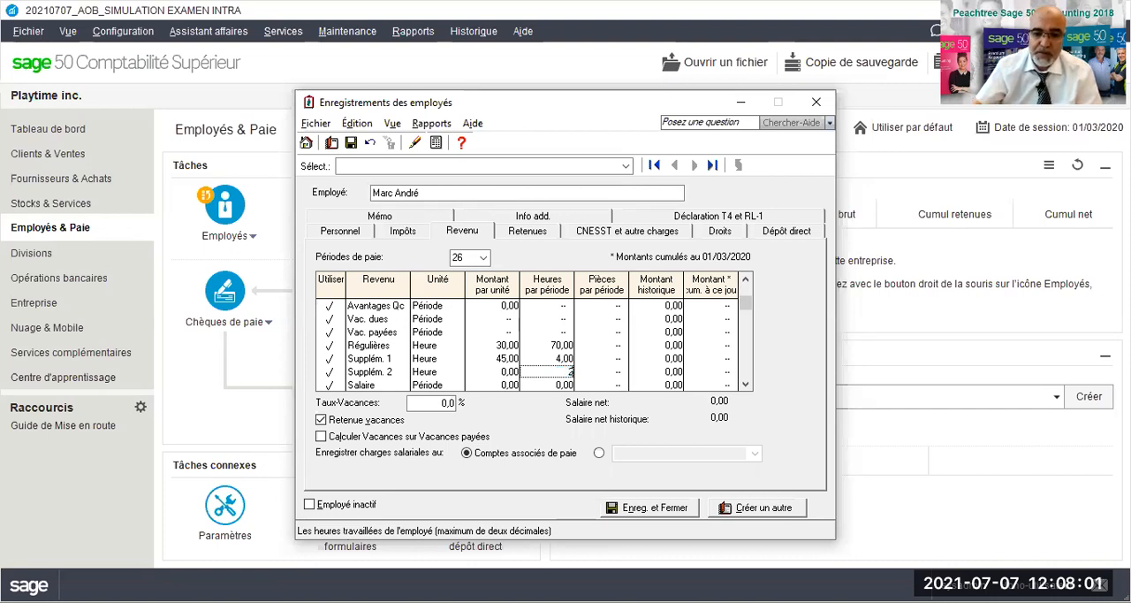
left_click(501, 371)
type("60")
left_click(446, 402)
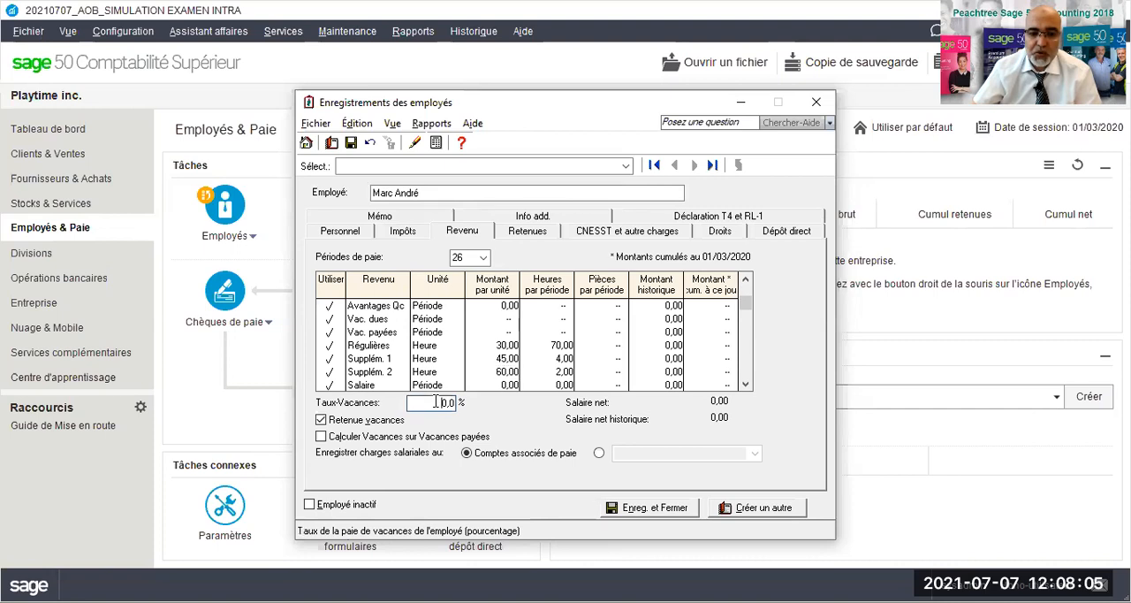
type("4")
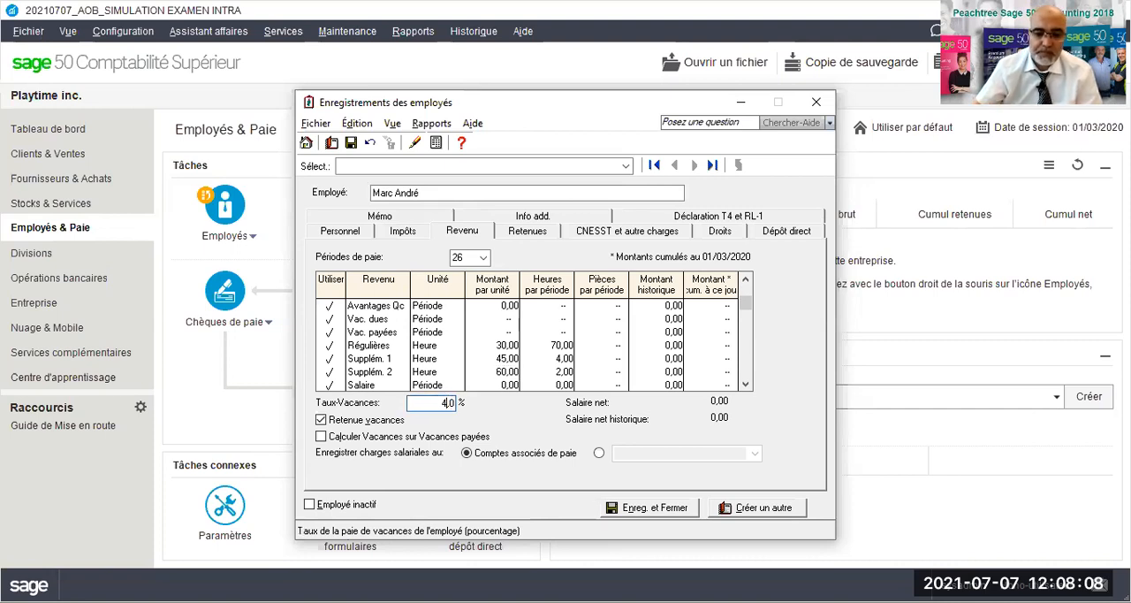
- Leave the deductions as they are and set the employee's CNESST rate to 1,77 %
left_click(528, 232)
left_click(597, 234)
left_click(418, 269)
type("1,77")
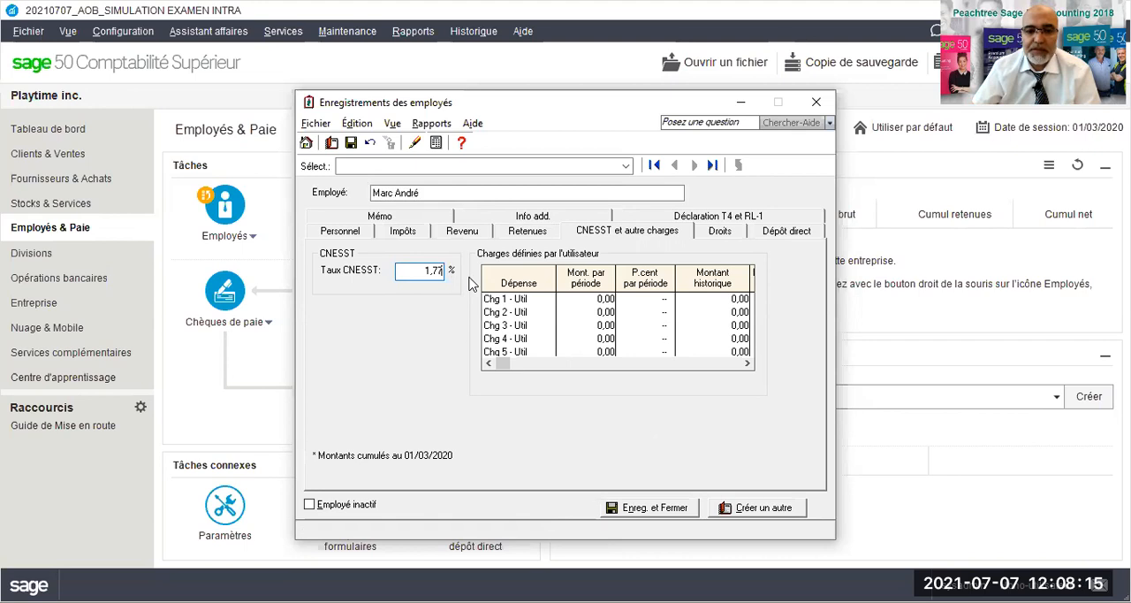
- Check the employee's entitlements, direct deposit setup and personal details in the employee record
left_click(723, 235)
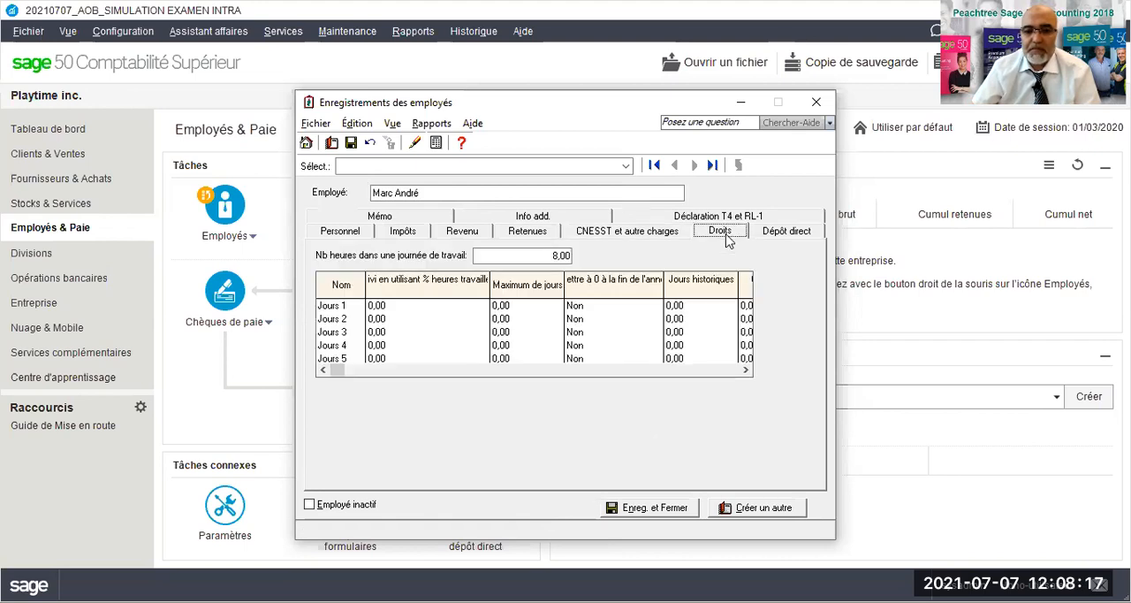
left_click(788, 233)
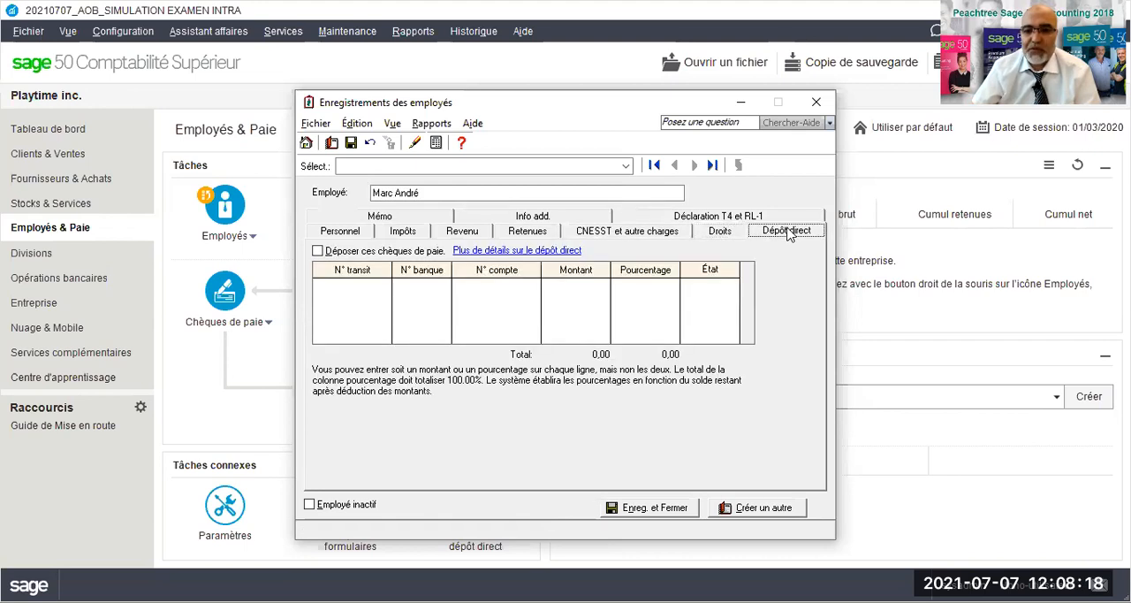
left_click(343, 235)
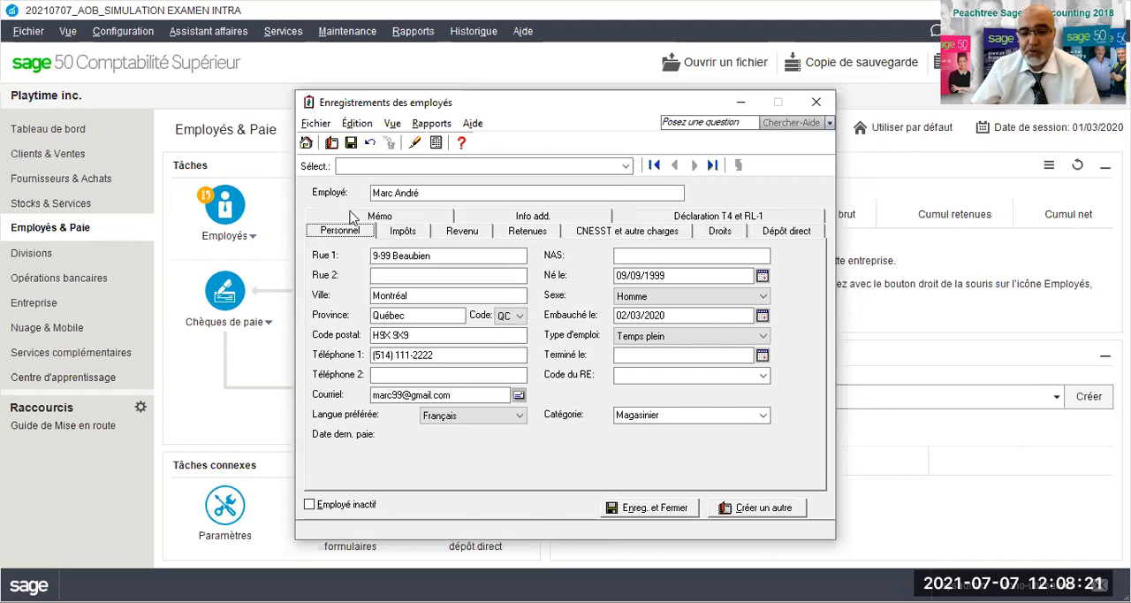
left_click(426, 255)
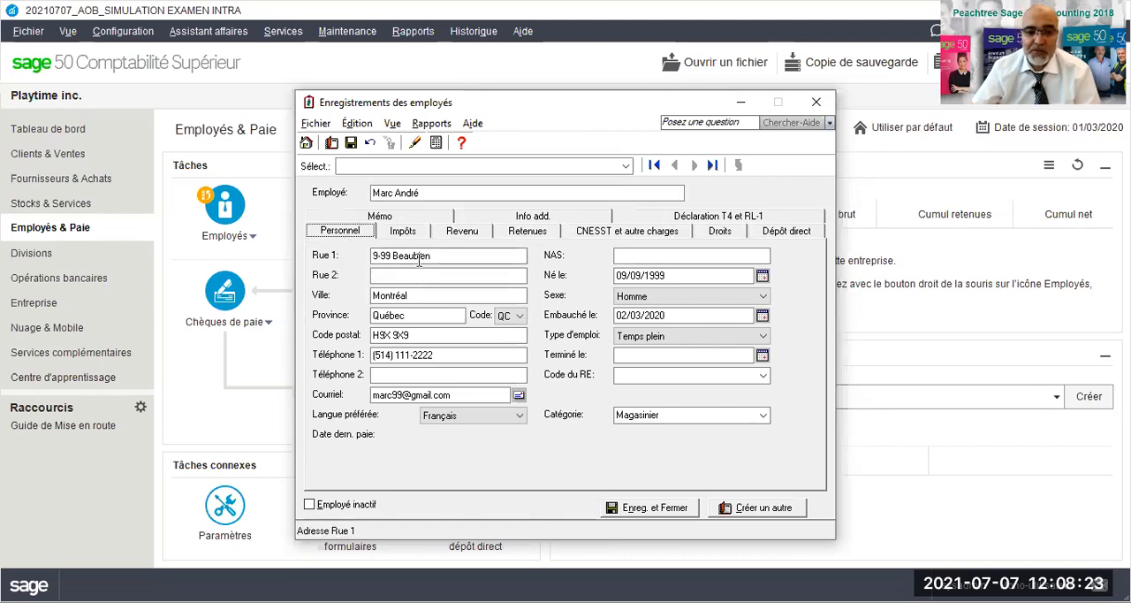
left_click(408, 298)
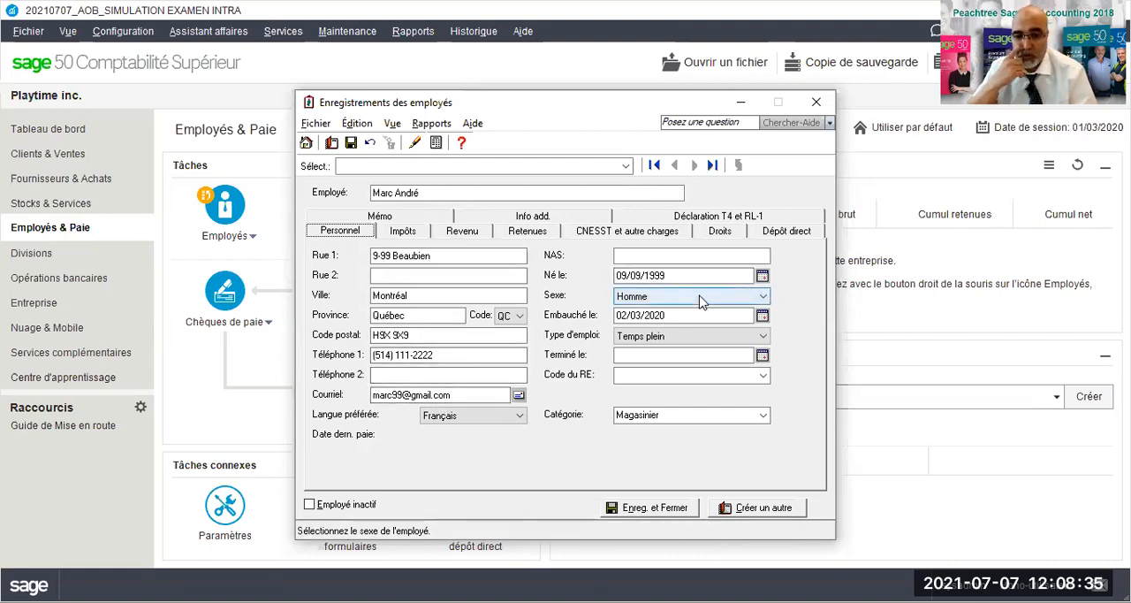
- Review the employee's taxes, deductions, income hours and CNESST rate, and save and close the employee record
left_click(403, 230)
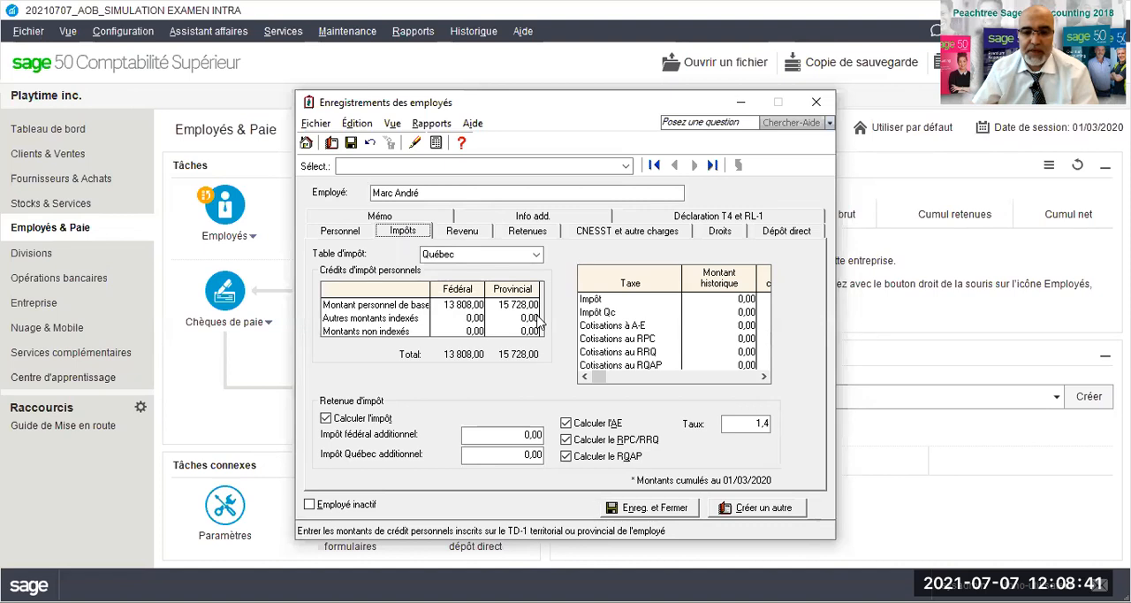
left_click(526, 232)
key("Tab")
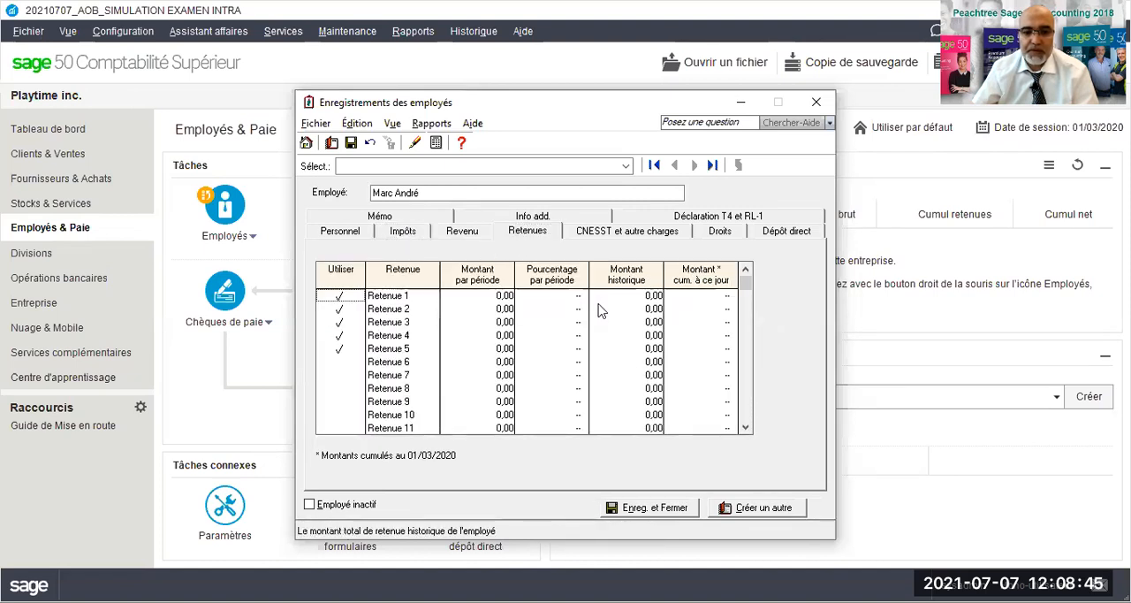
left_click(470, 236)
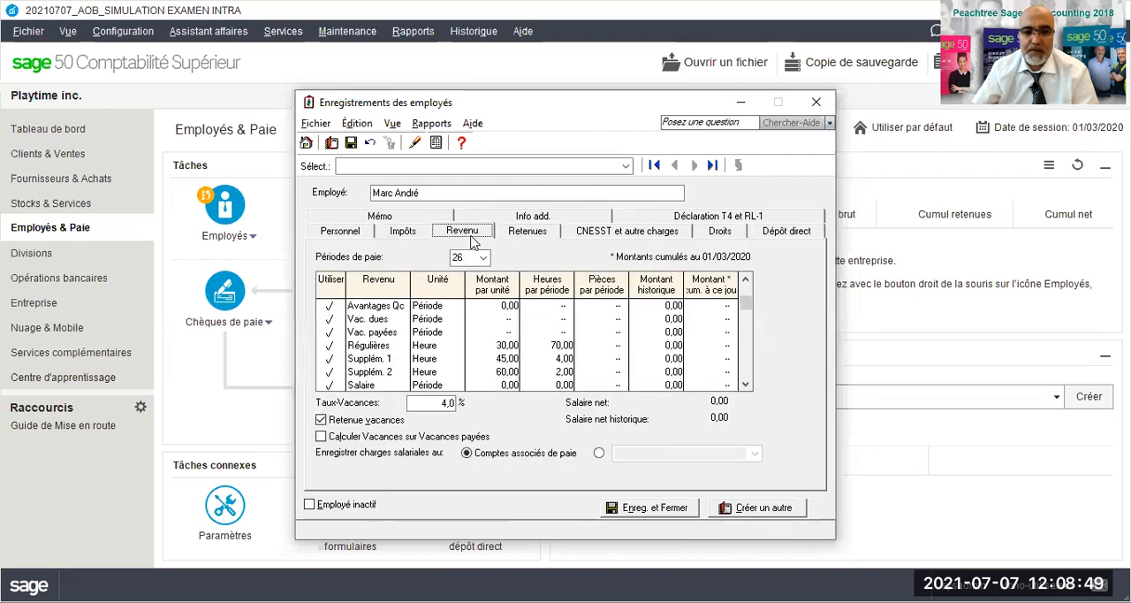
left_click(463, 258)
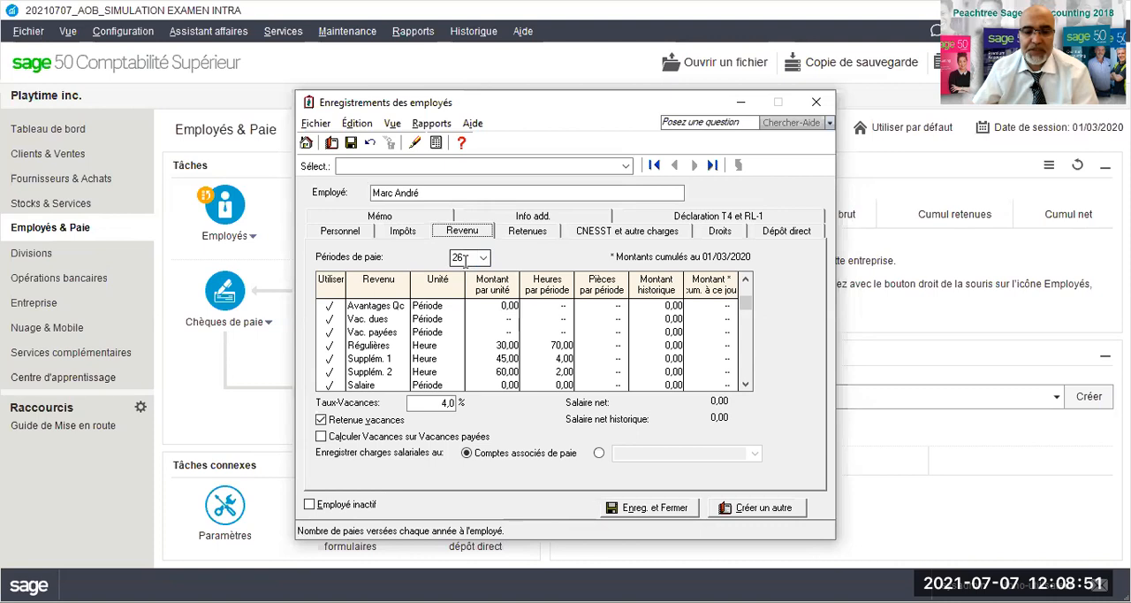
left_click(557, 348)
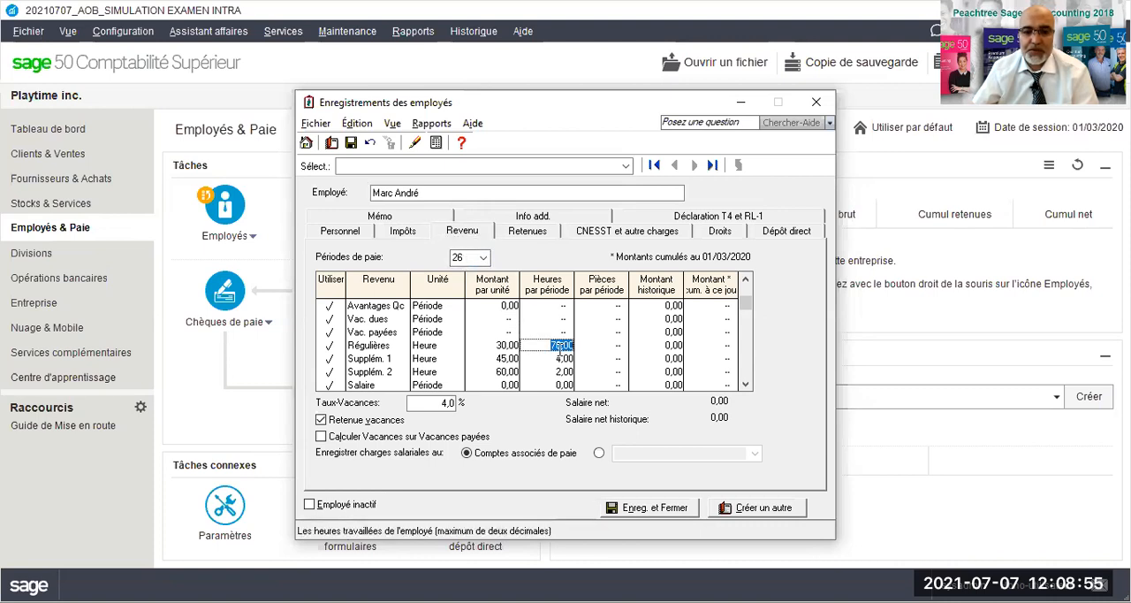
left_click(562, 358)
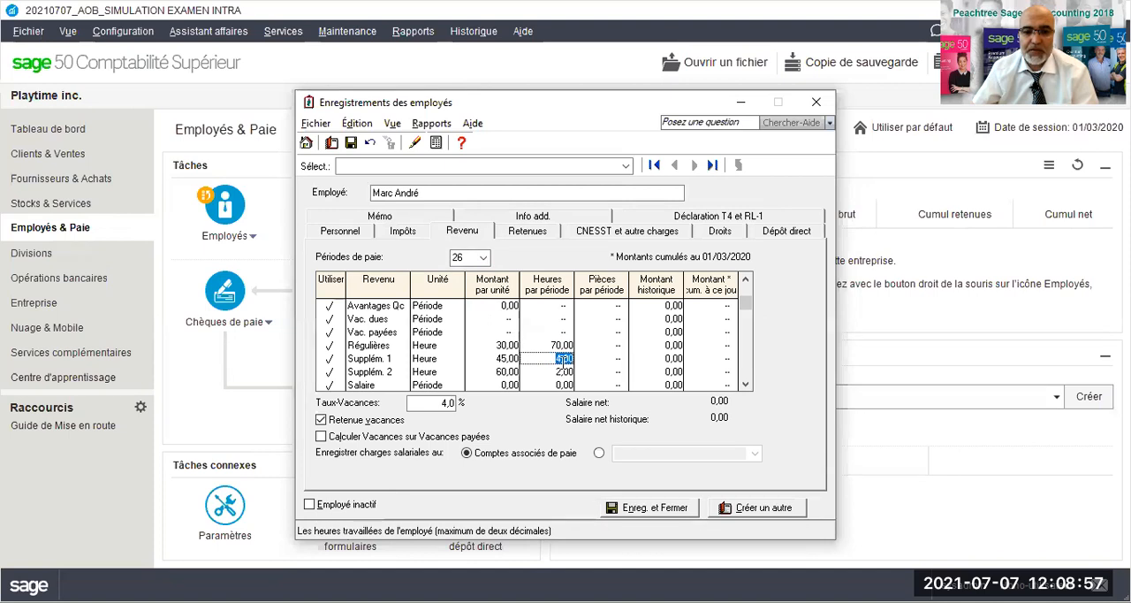
left_click(564, 372)
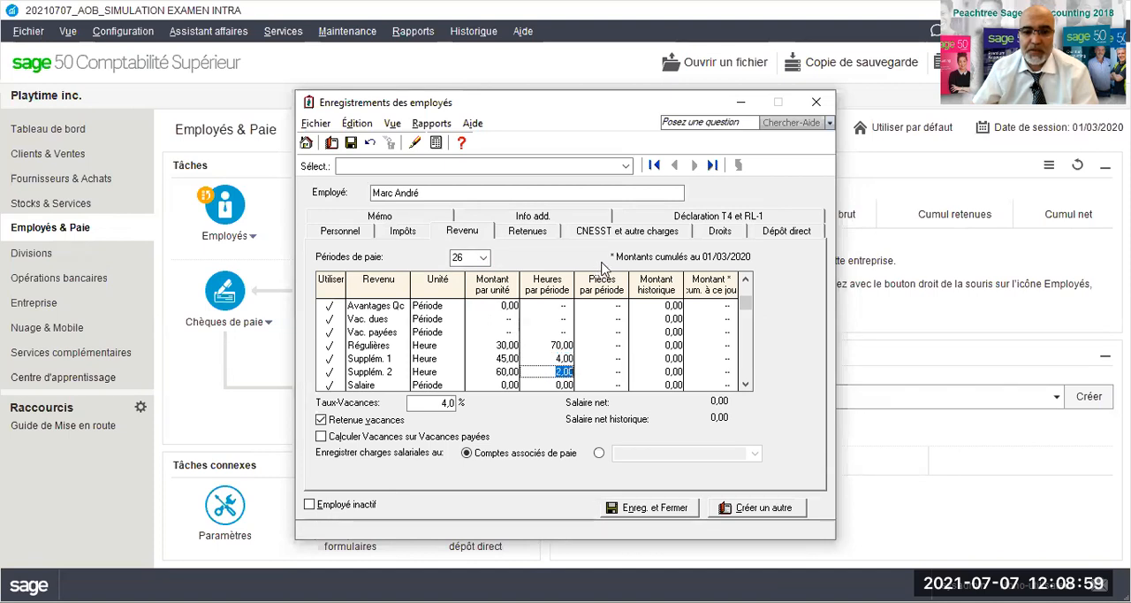
left_click(621, 232)
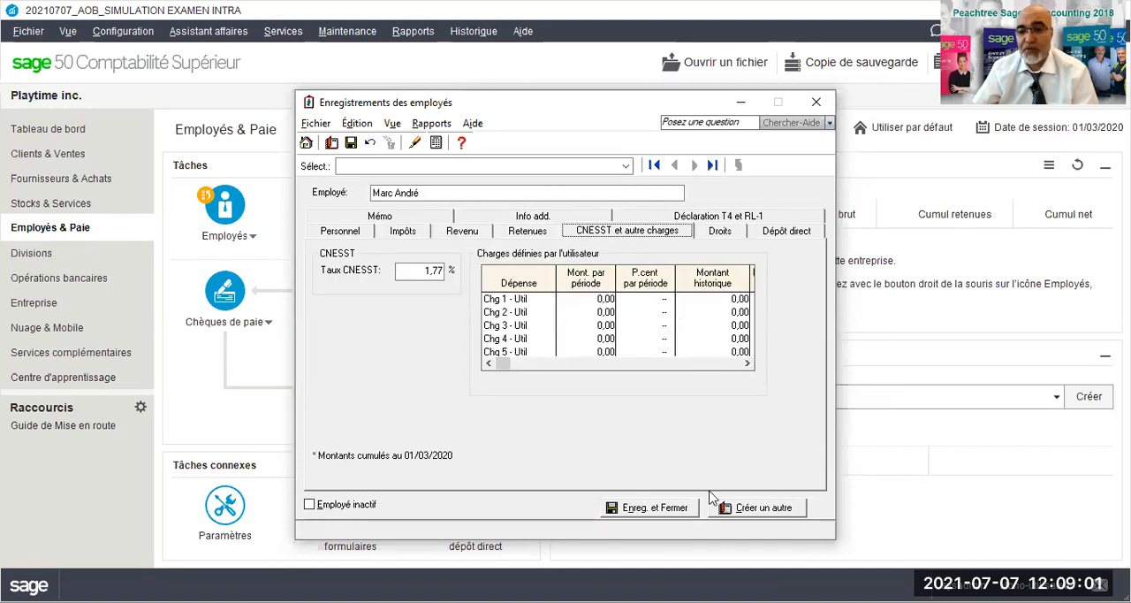
left_click(630, 510)
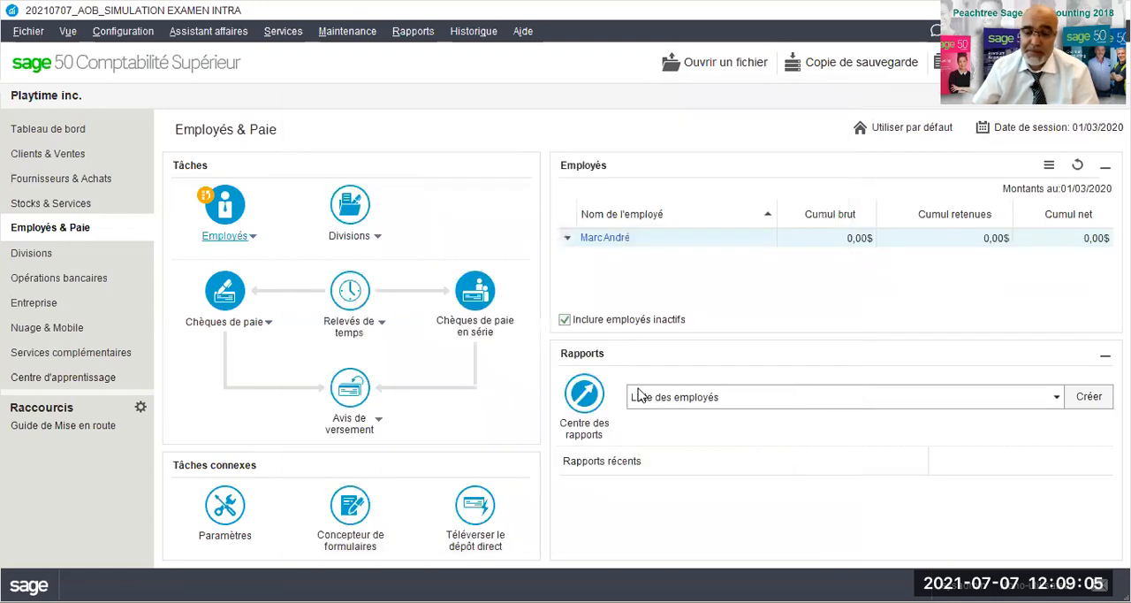
- In the payroll charges settings, set the CNESST rate for new employees to 1,77 and the FSSQ factor to 1,65
left_click(227, 507)
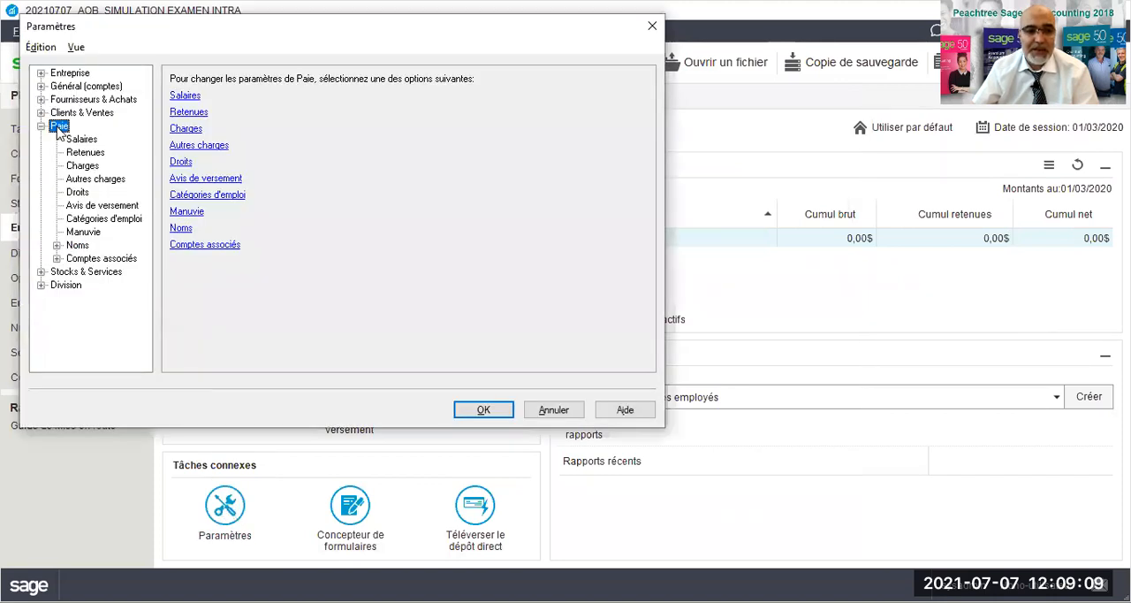
left_click(191, 128)
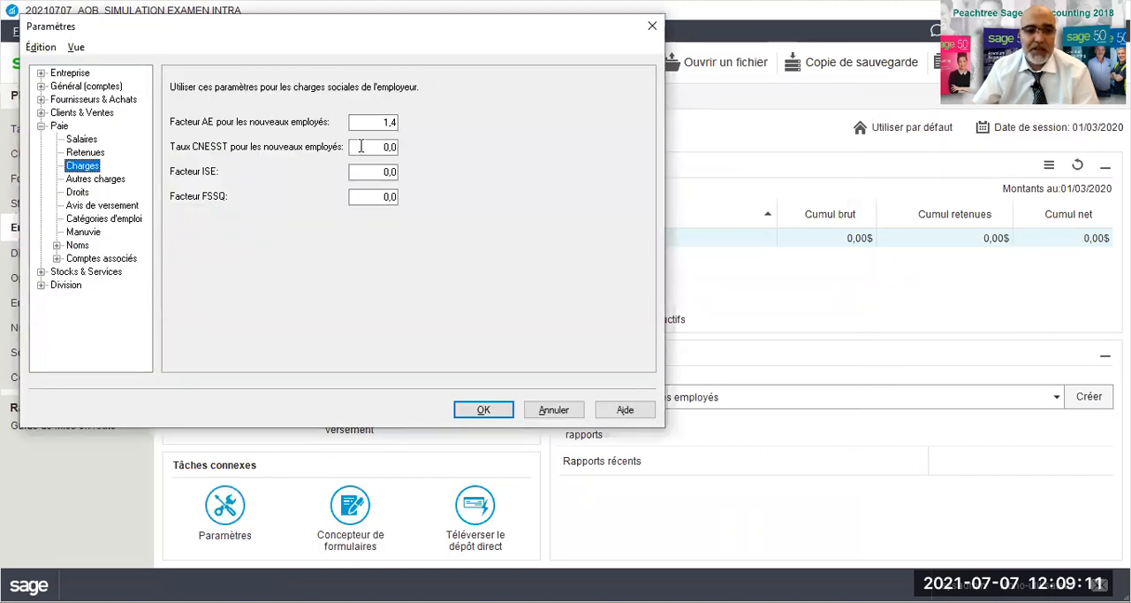
left_click(368, 150)
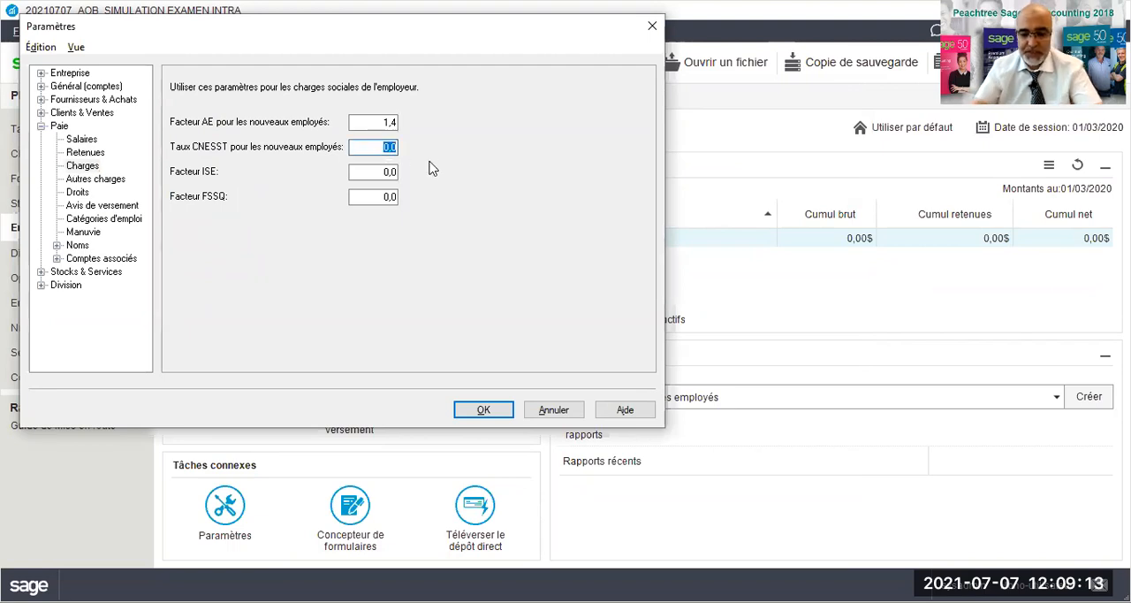
type("1,77")
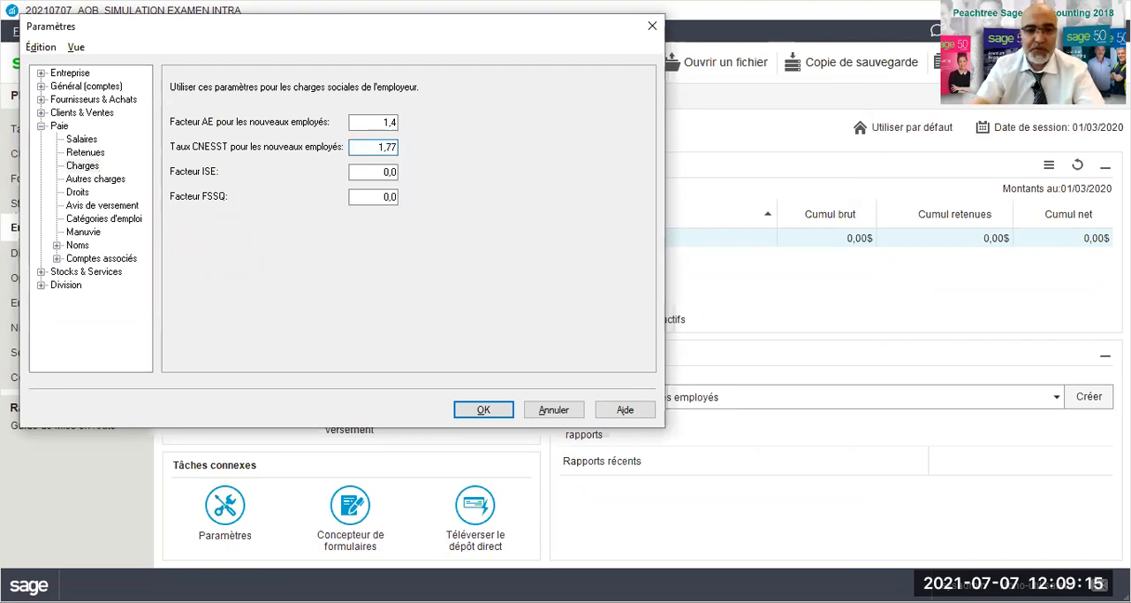
left_click(384, 198)
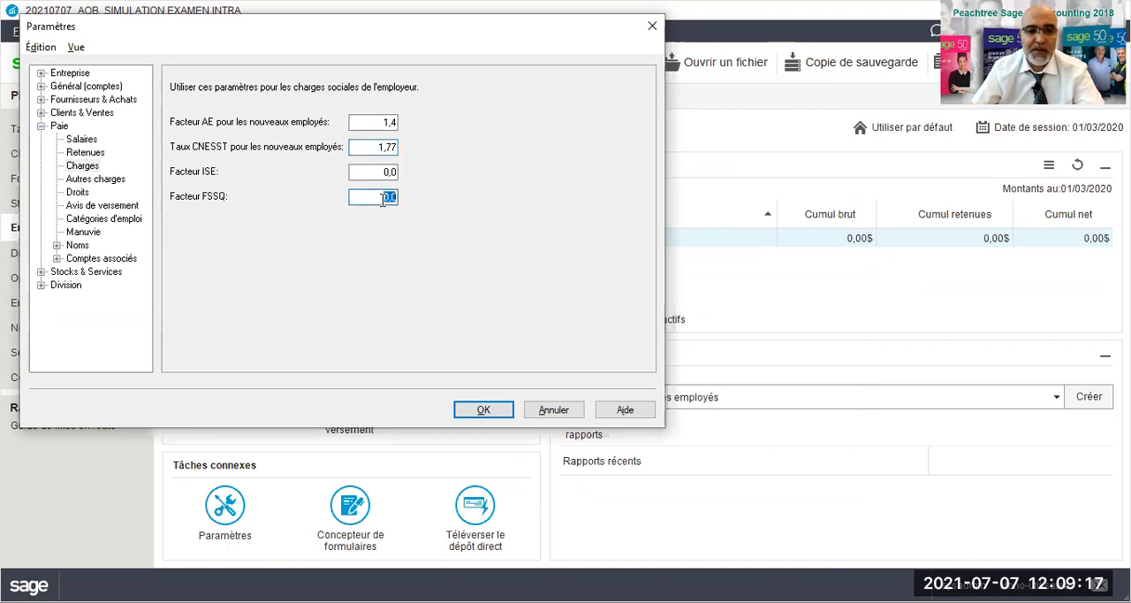
type("1,65")
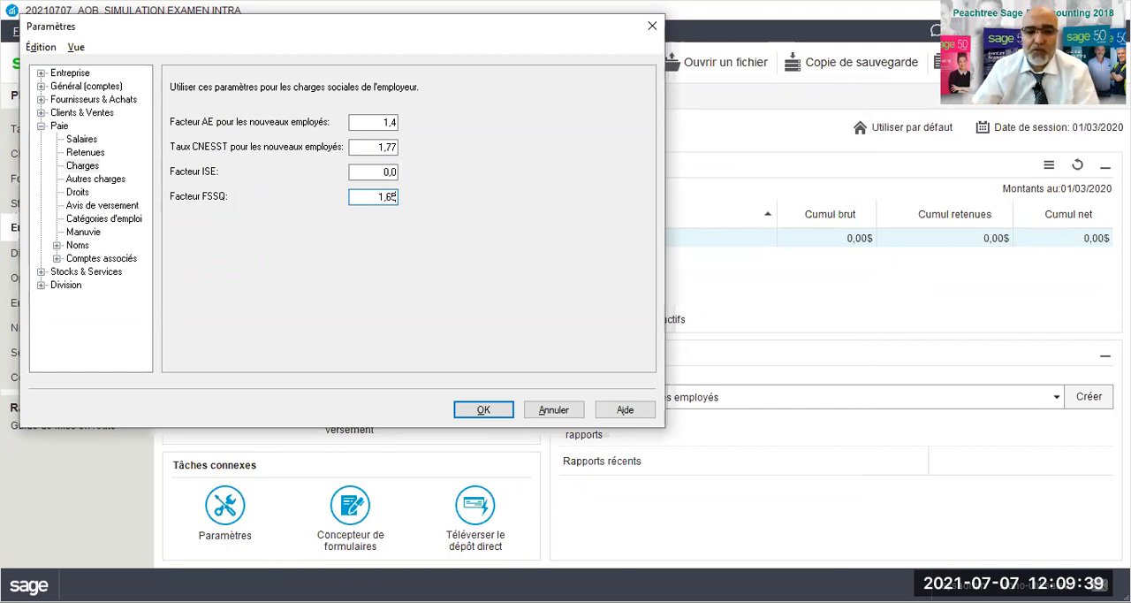
left_click(482, 409)
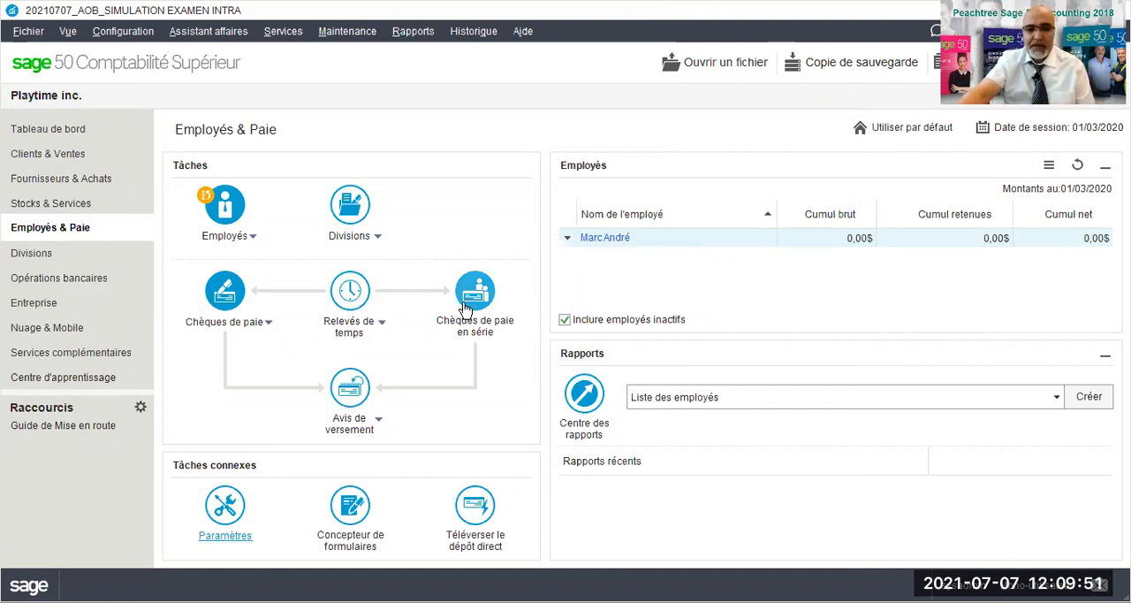
- Create a new purchase invoice in Fournisseurs & Achats for the supplier Smoby Smart inc
left_click(76, 181)
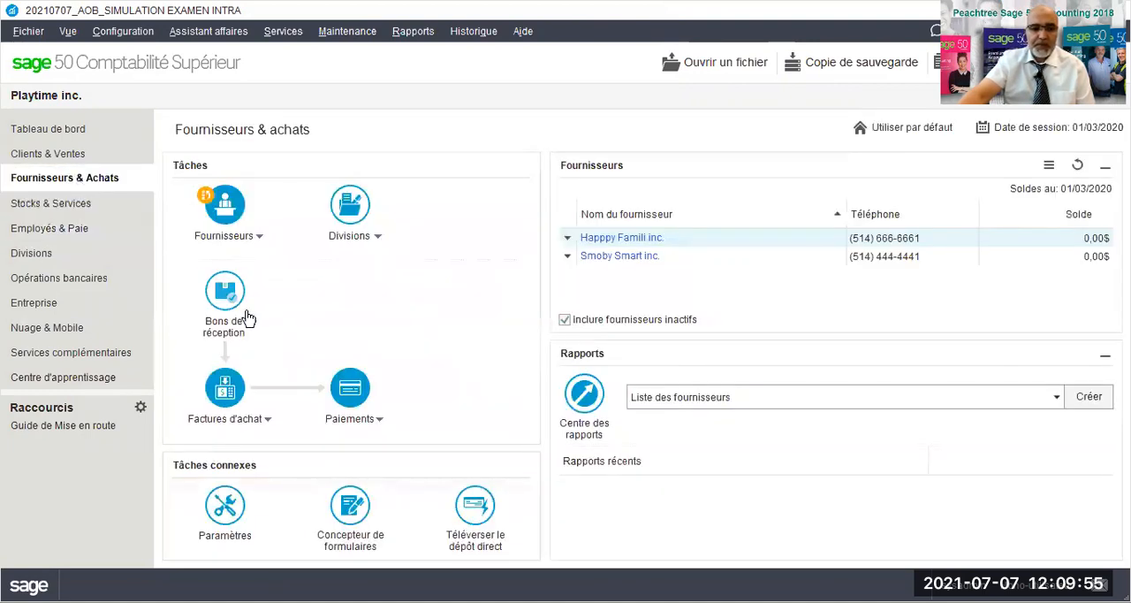
left_click(266, 421)
mouse_move(257, 438)
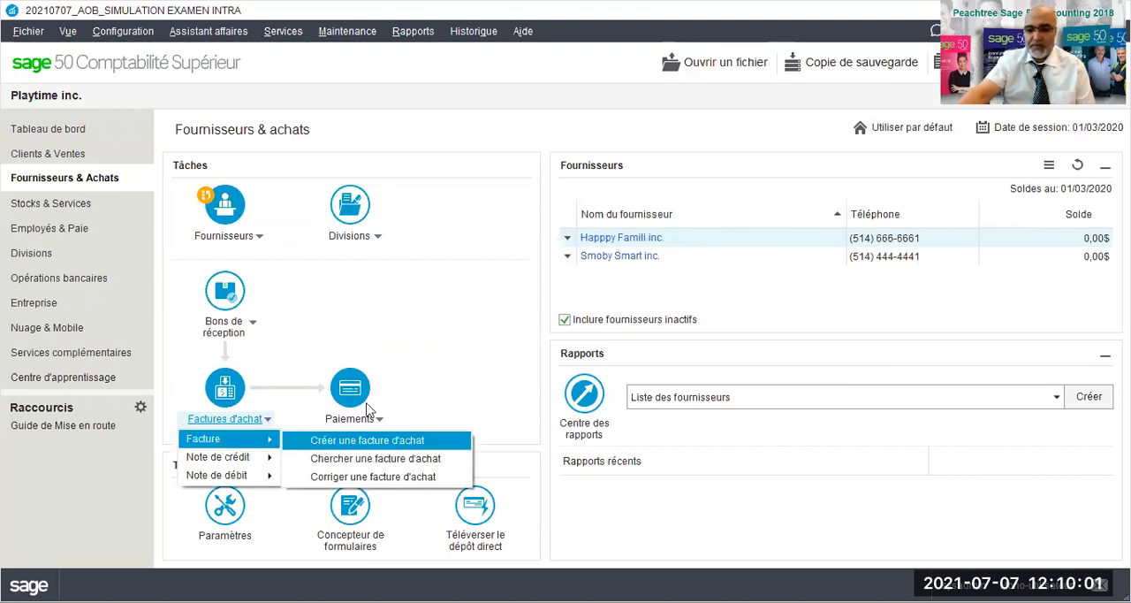
left_click(355, 288)
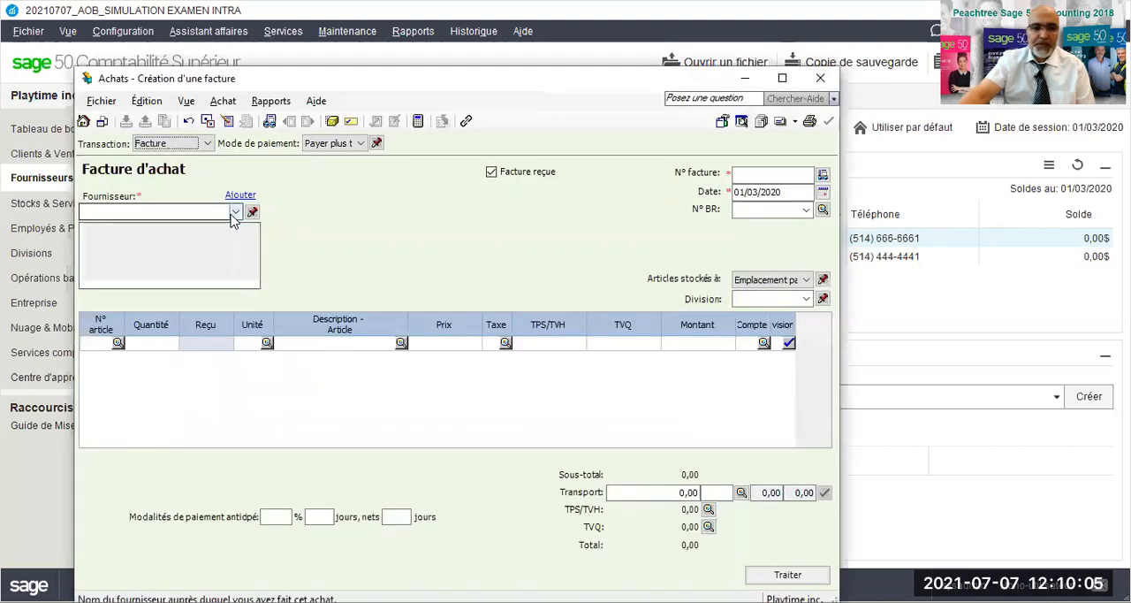
left_click(235, 213)
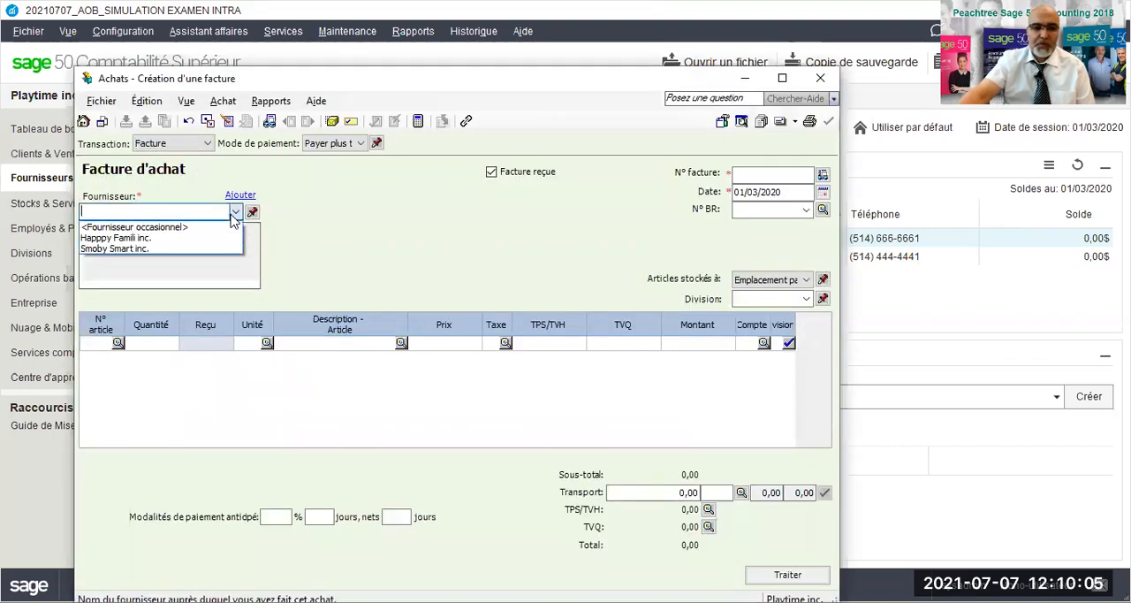
left_click(154, 250)
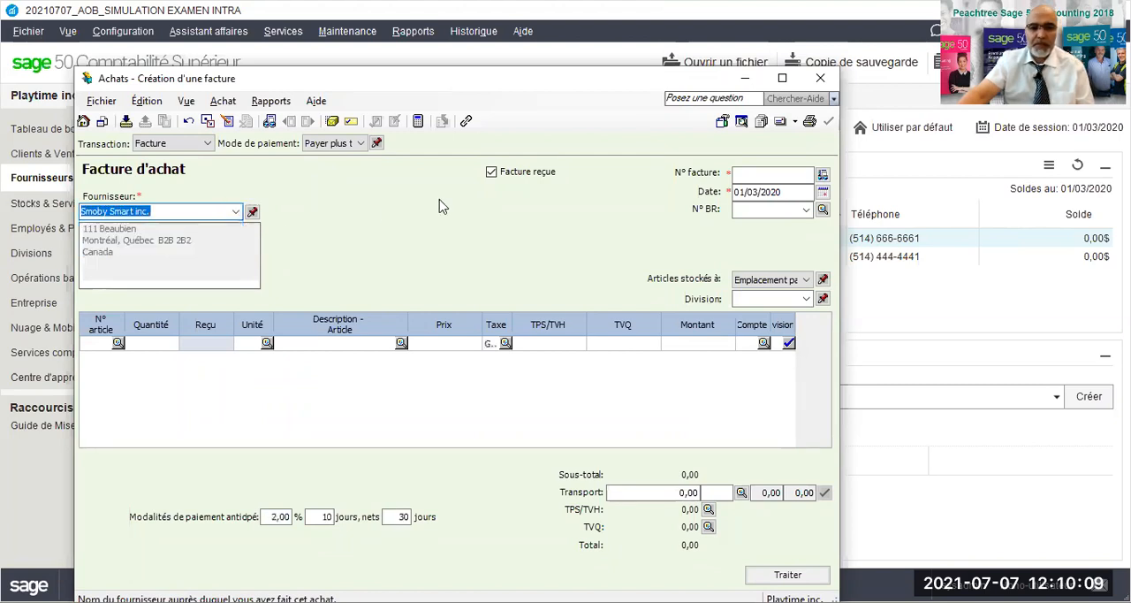
- Set the purchase invoice number to SM03-11/2020 and its date to 04/03/2020
left_click(773, 174)
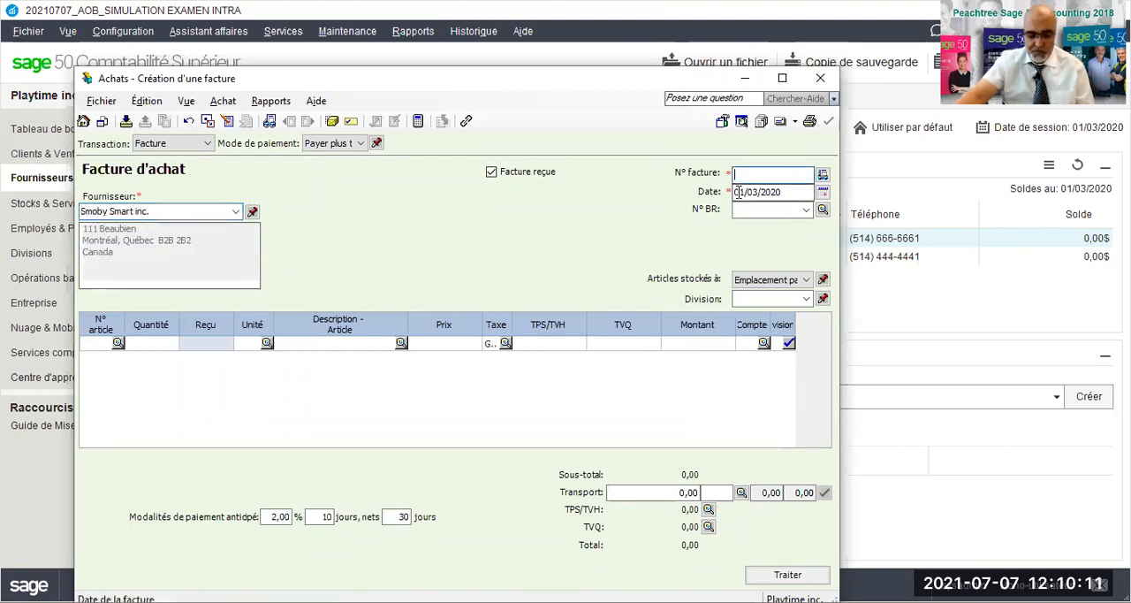
type("SM03-11/2020")
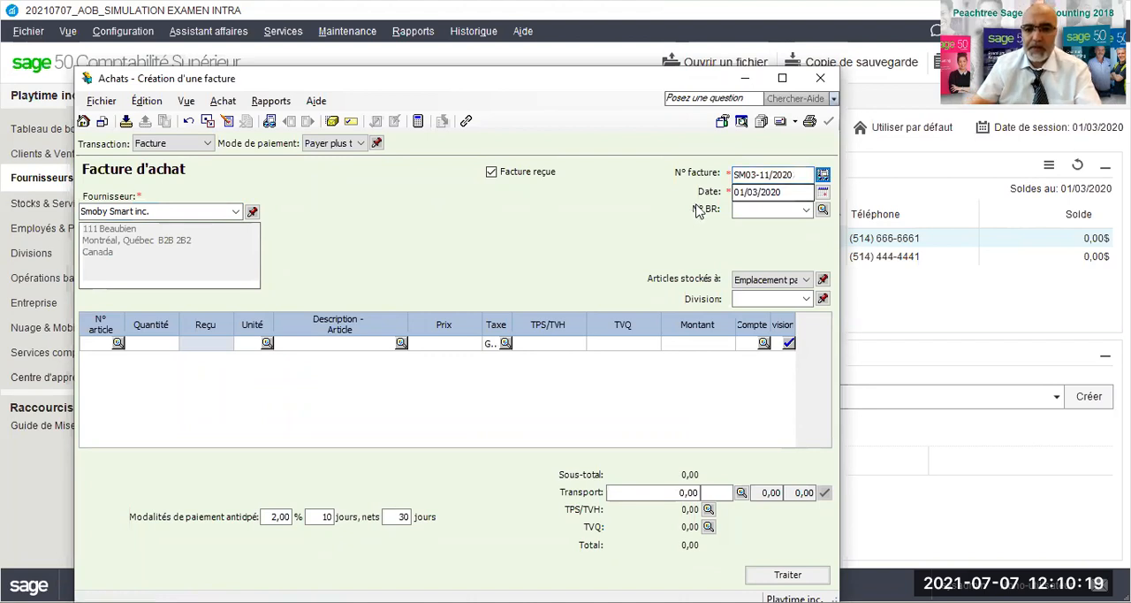
left_click(753, 195)
left_click_drag(781, 198, 735, 195)
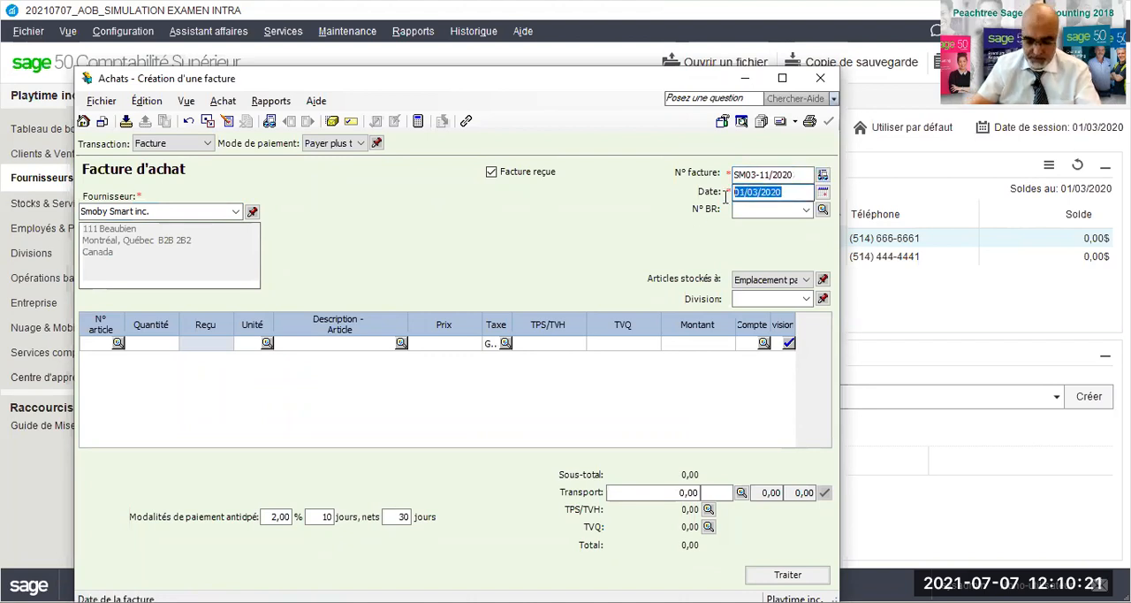
type("04/03/2020")
key("Tab")
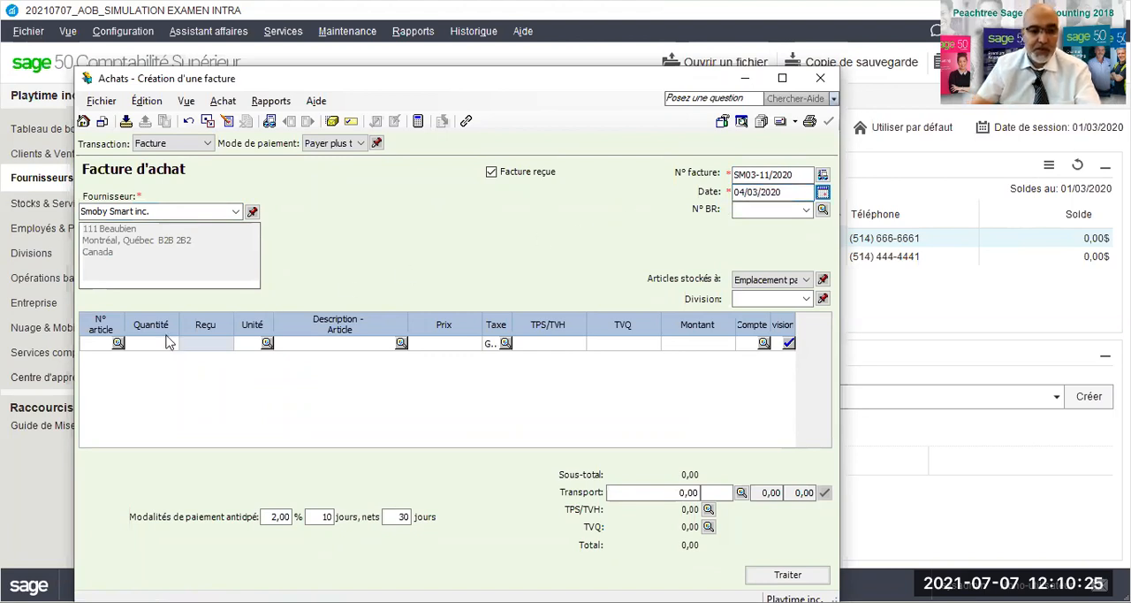
- Add 200 units of stock item RES123, Robot éducatif solaire, to the invoice at a price of 165,99 each
left_click(114, 347)
double_click(114, 347)
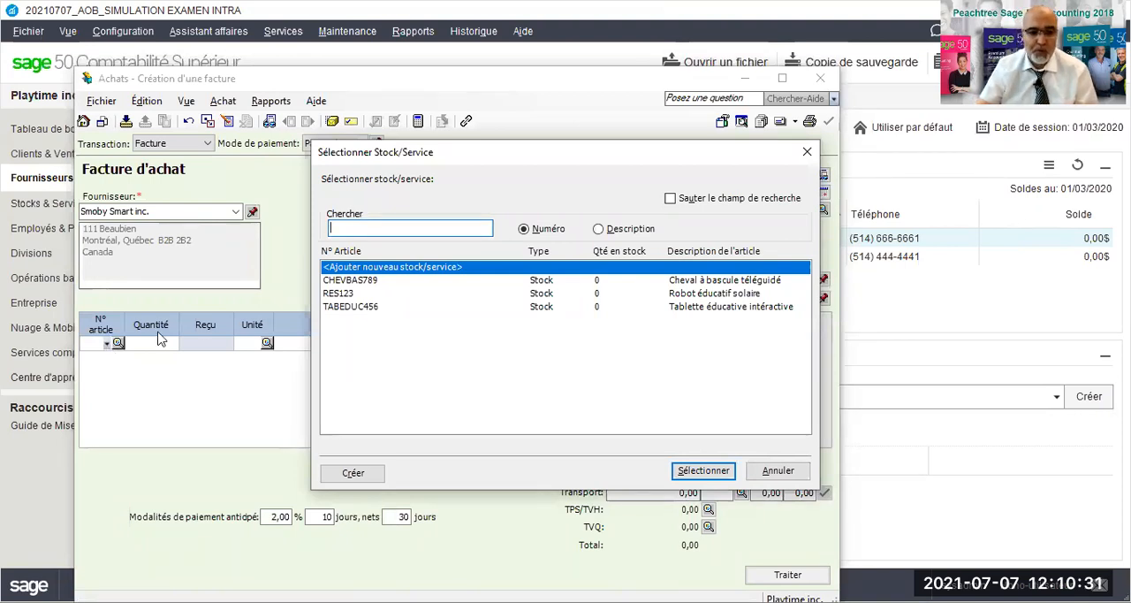
left_click(345, 297)
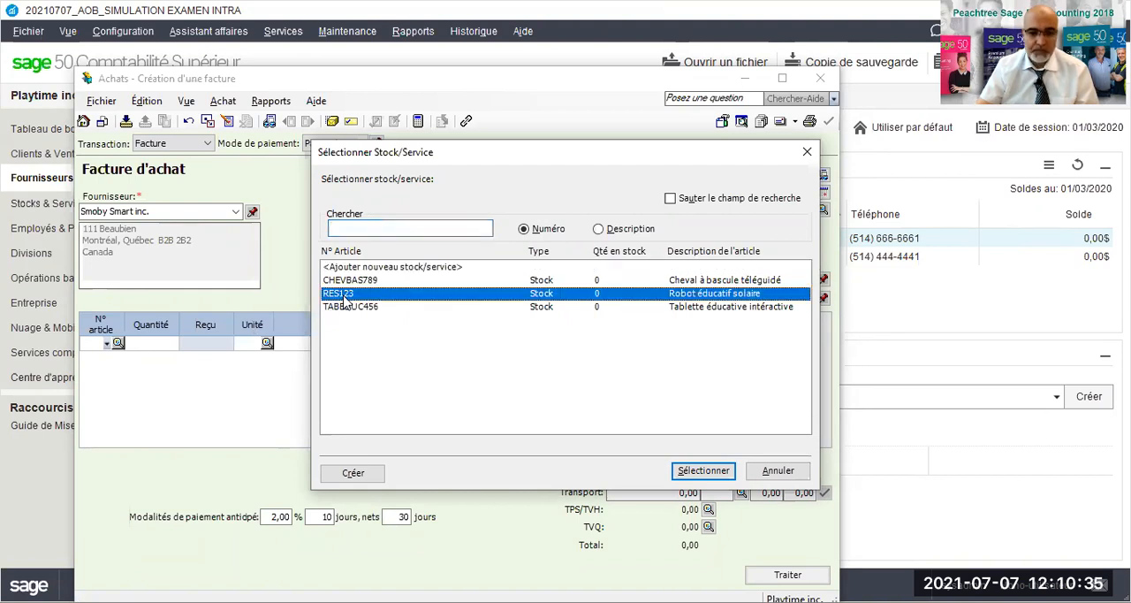
double_click(344, 297)
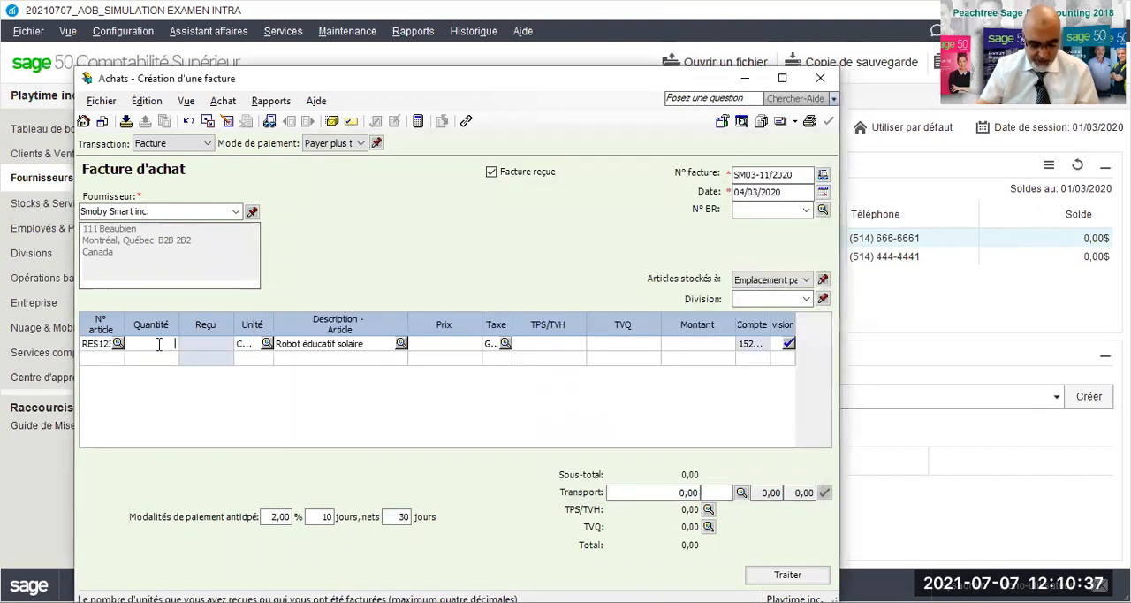
type("200")
key("Tab")
key("Tab")
key("Tab")
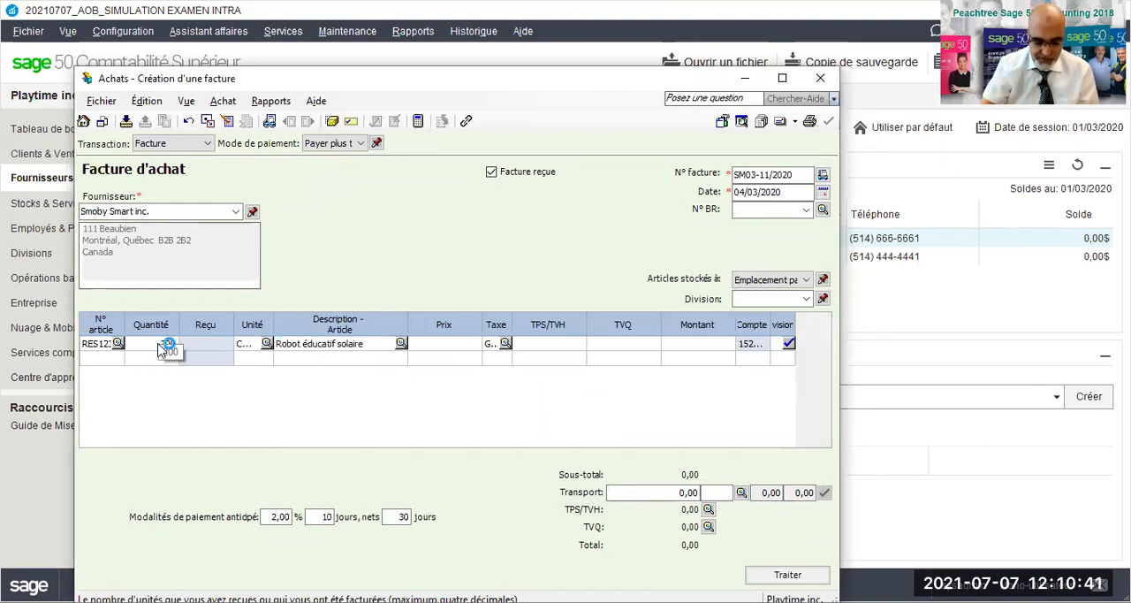
type("165,99")
key("Tab")
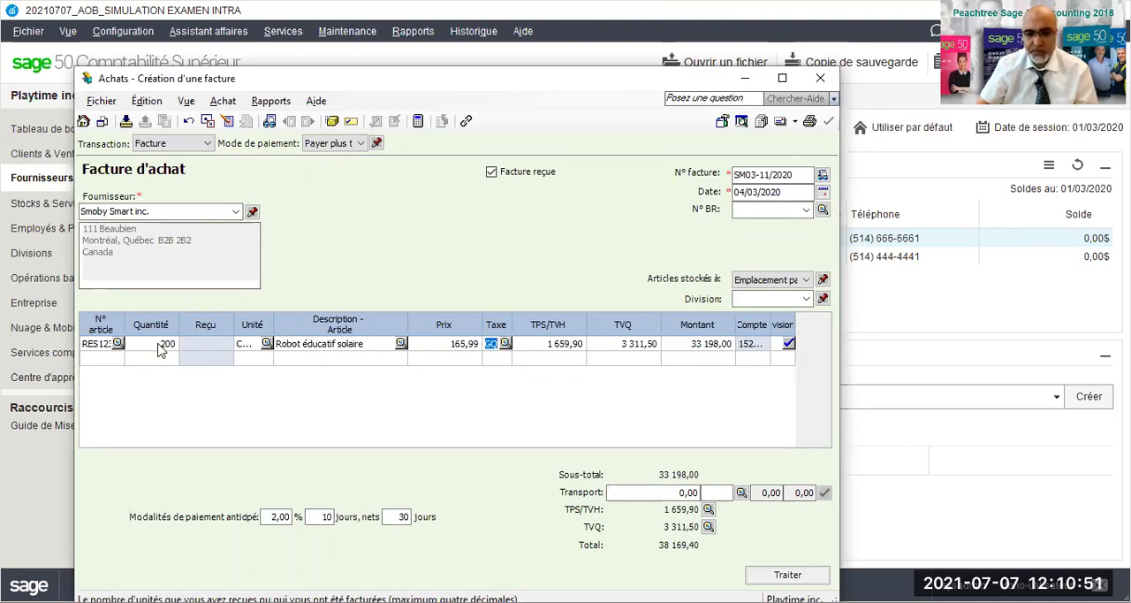
- Add 300 units of stock item TABEDUC456, Tablette éducative intéractive, to the purchase invoice at a price of 75,99 each
left_click(458, 354)
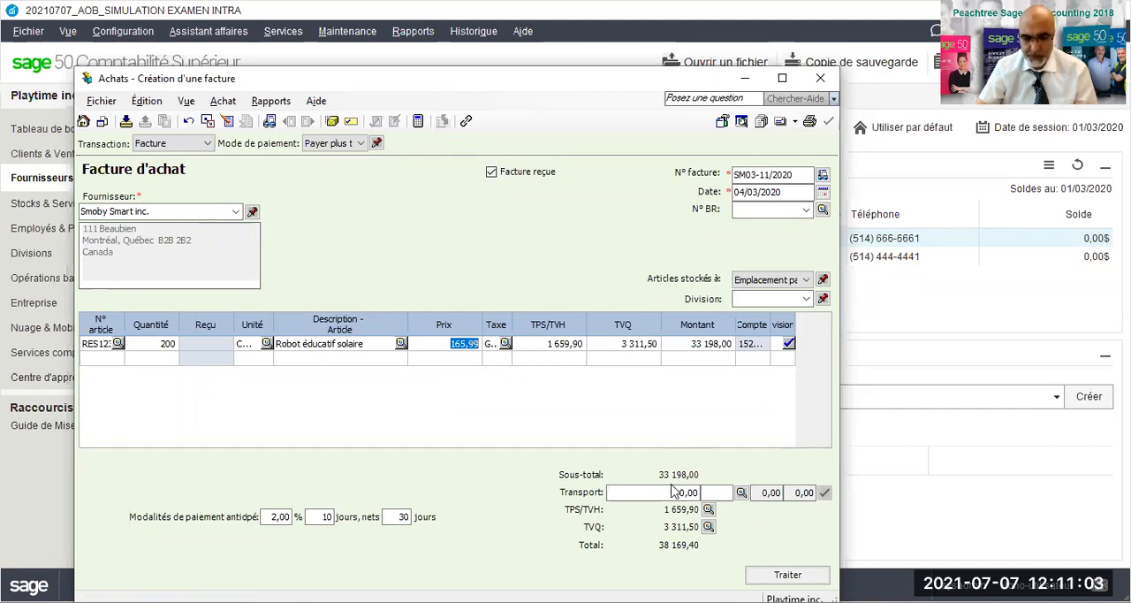
left_click(109, 359)
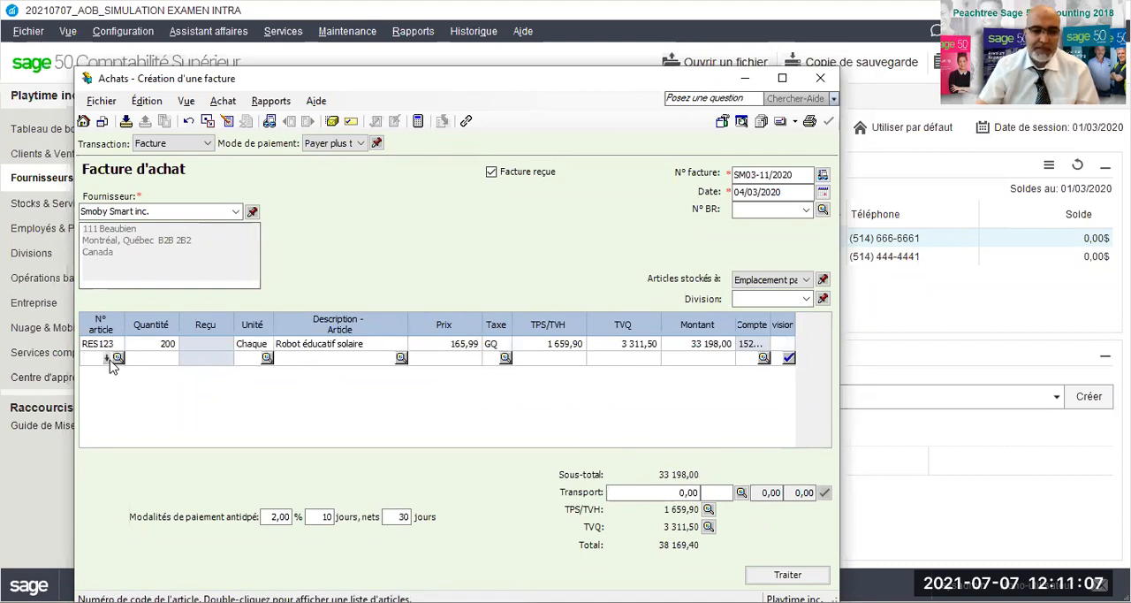
left_click(115, 359)
left_click(170, 431)
type("3")
key("Tab")
key("Tab")
key("Tab")
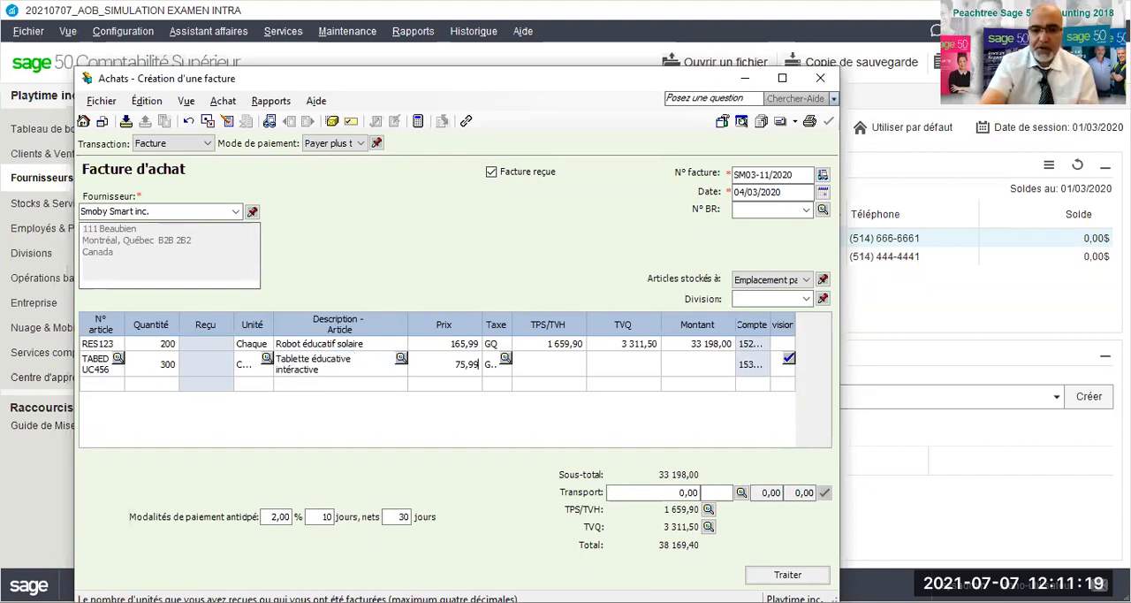
key("Tab")
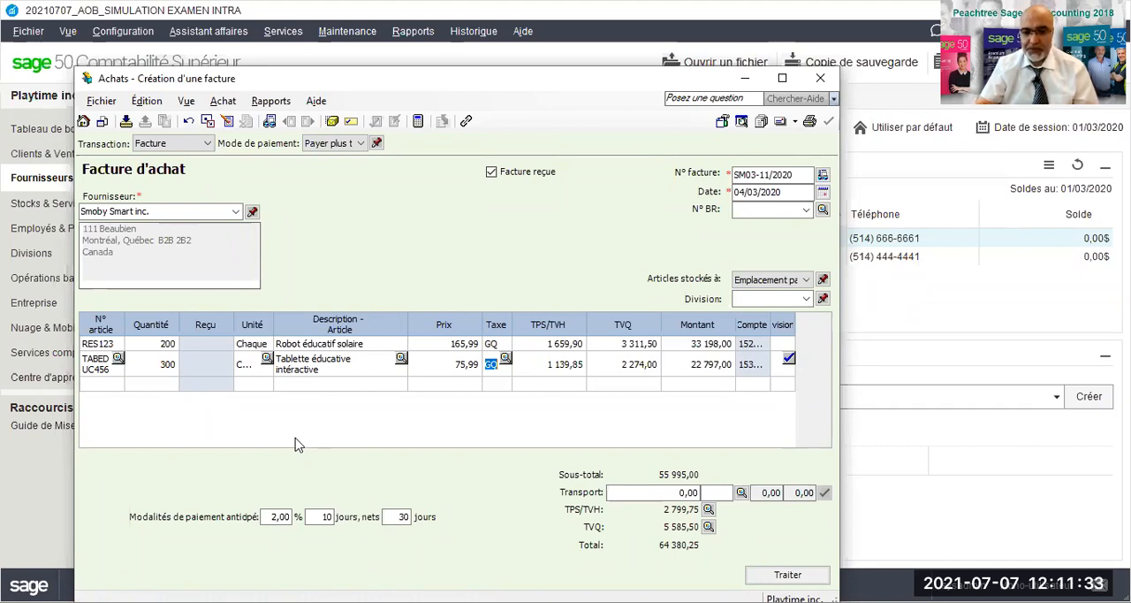
- Add 400 units of stock item CHEVBAS789, Cheval à bascule téléguidé, to the purchase invoice at a price of 55,99 each
left_click(99, 384)
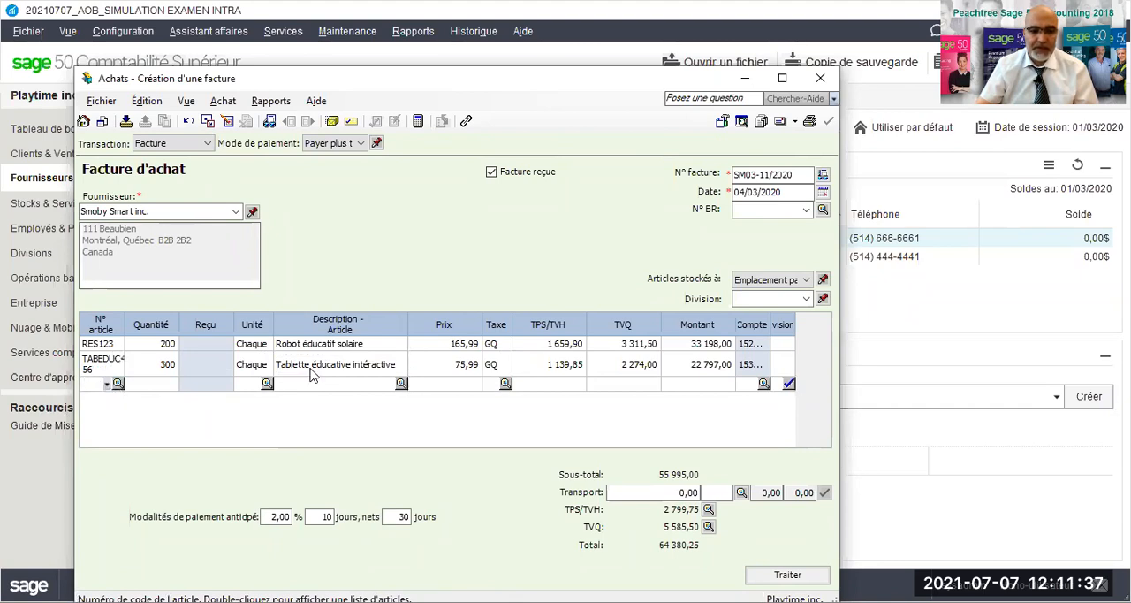
key("Return")
left_click(368, 281)
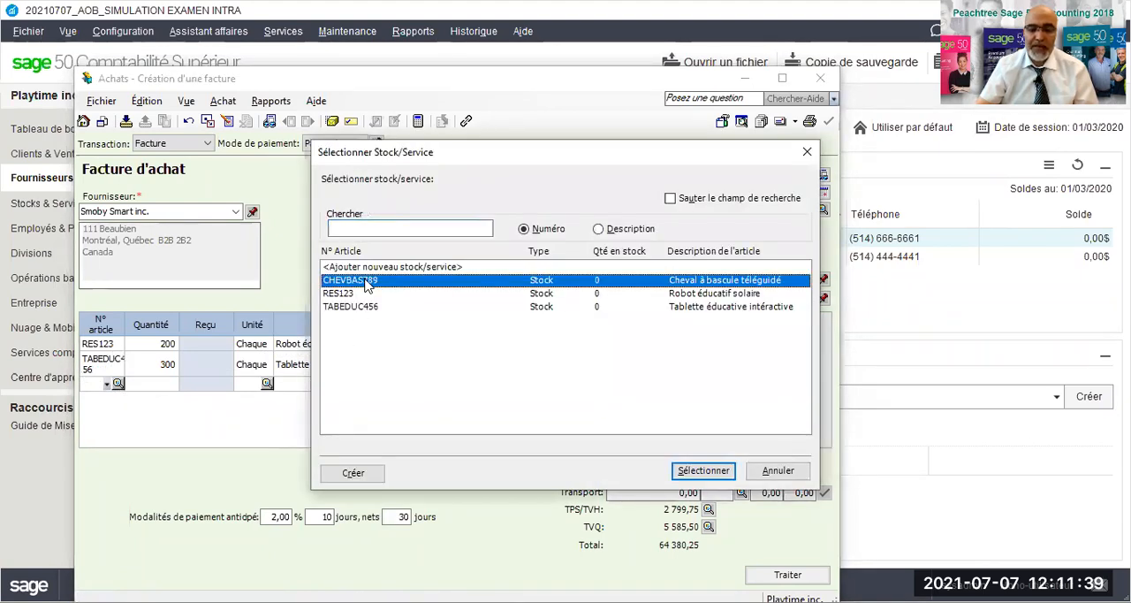
double_click(367, 281)
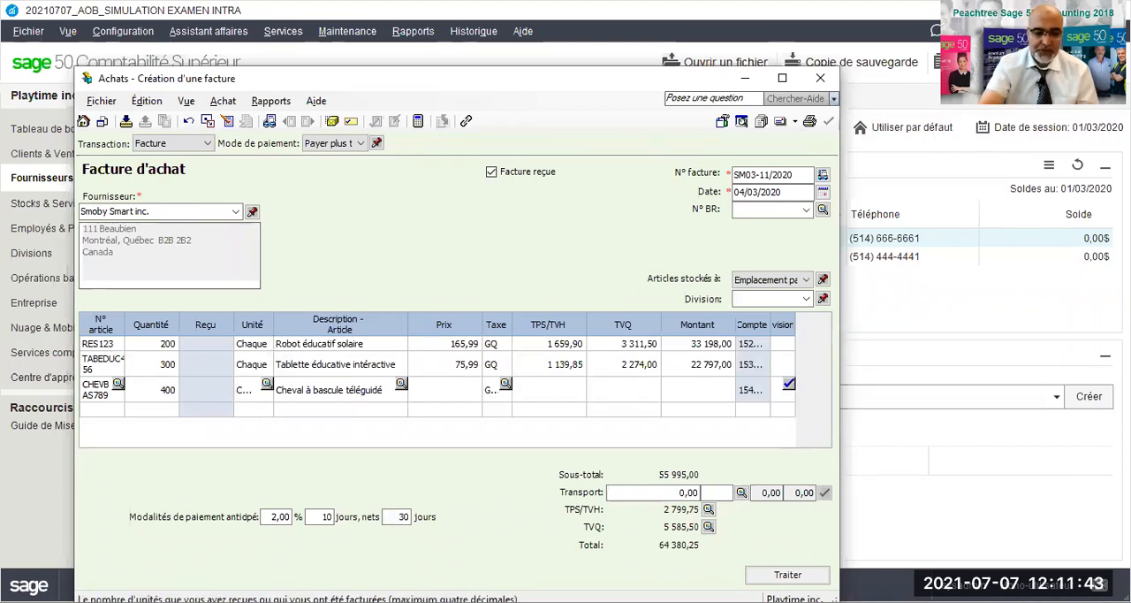
key("Tab")
key("Tab")
key("Tab")
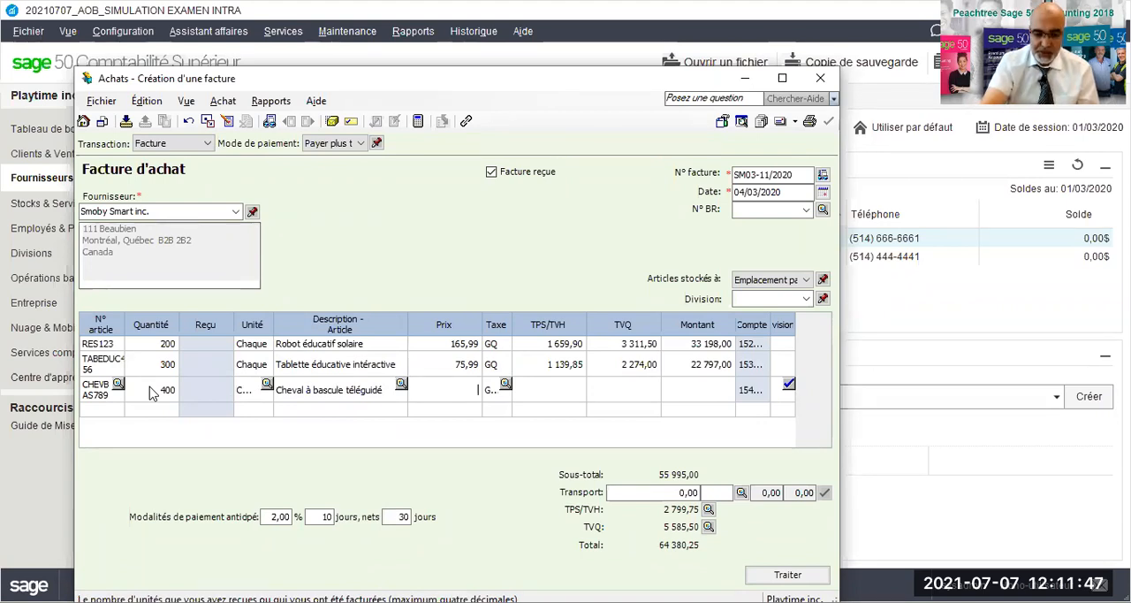
type("55")
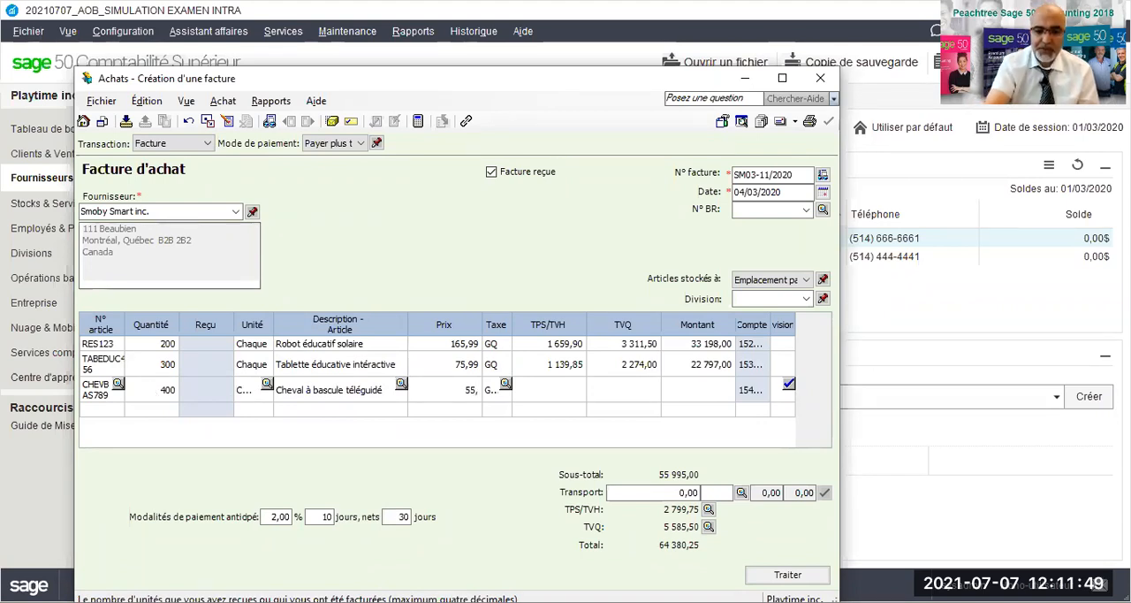
type(",99")
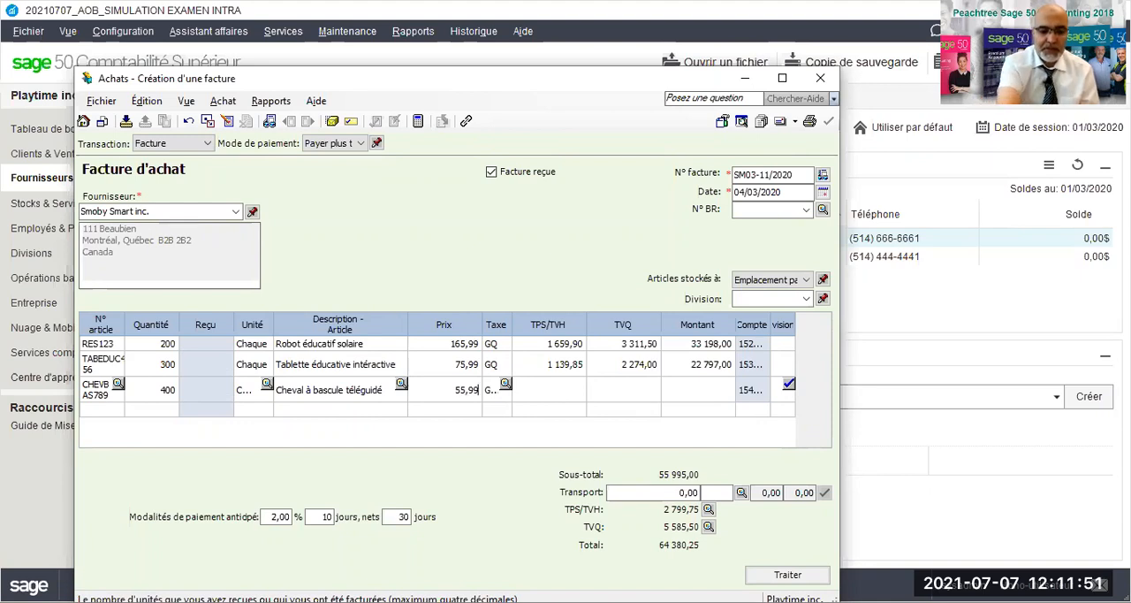
key("Tab")
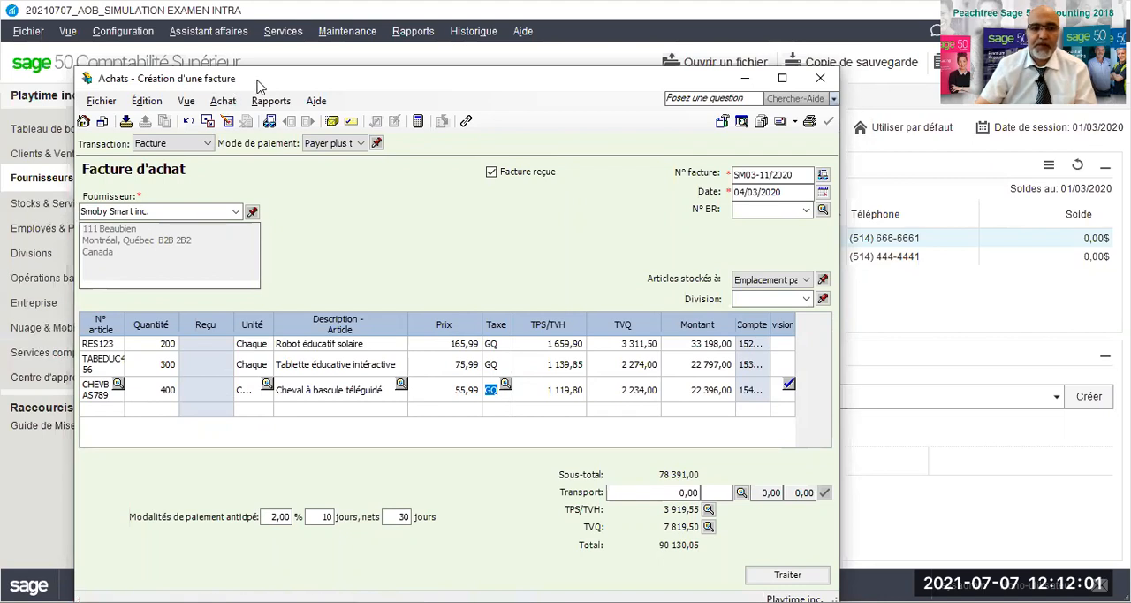
- Review the journal entry details of the Smoby Smart inc. purchase invoice and close the report
left_click_drag(261, 82, 272, 56)
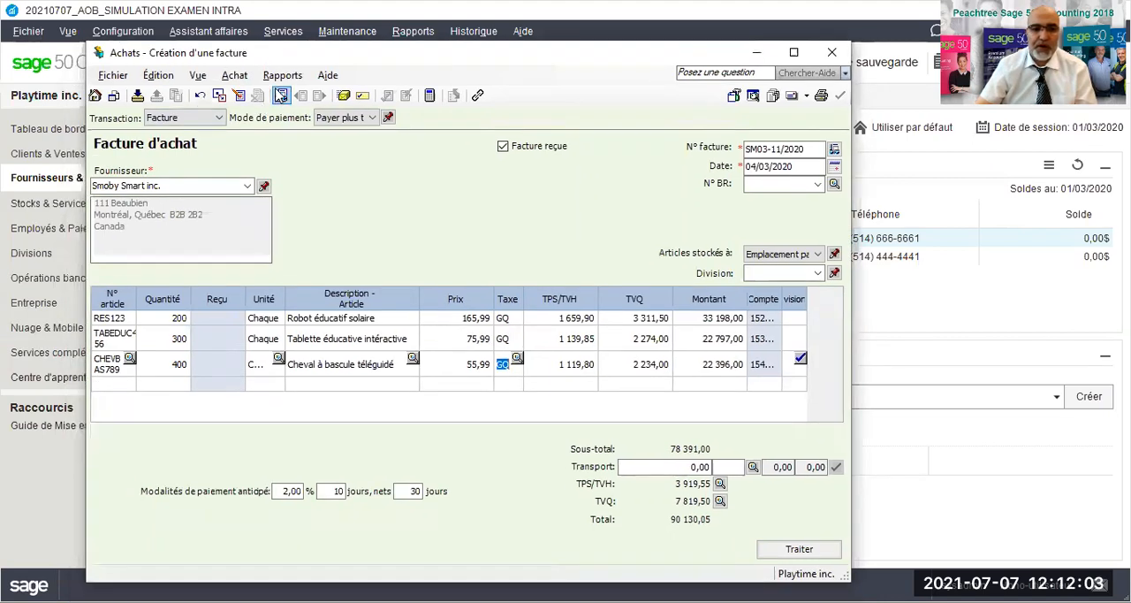
left_click(282, 76)
left_click(286, 95)
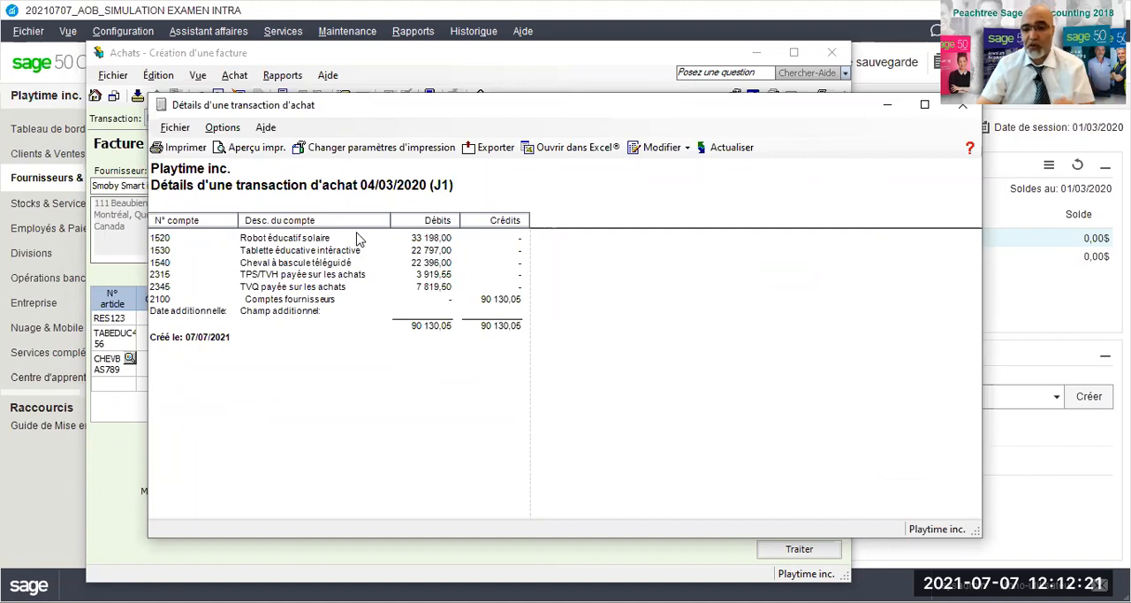
left_click_drag(686, 108, 551, 107)
left_click(833, 96)
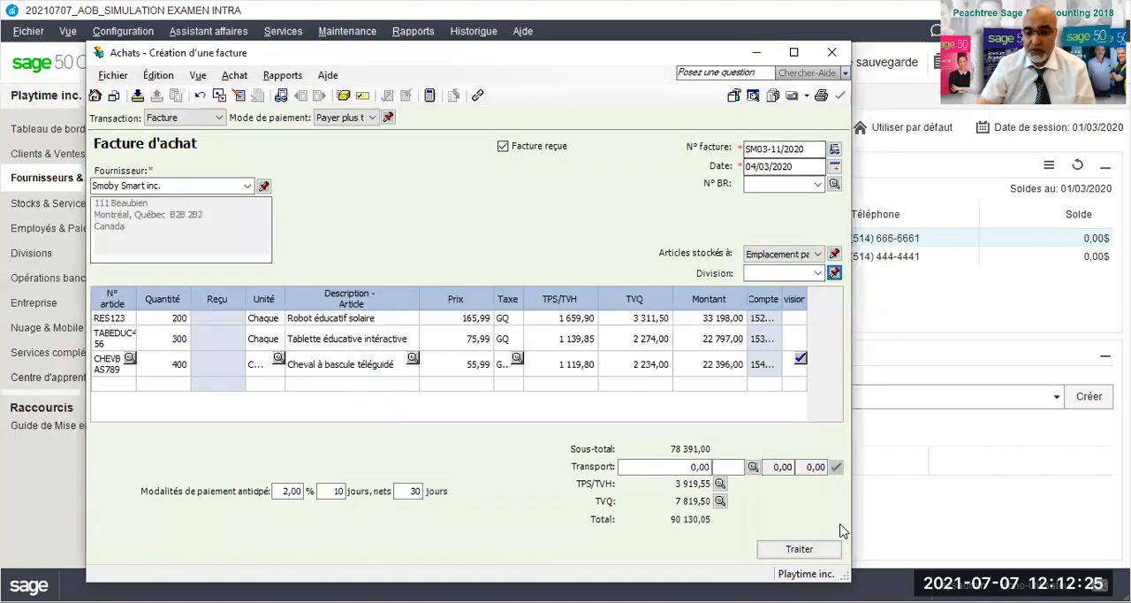
- Process the Smoby Smart inc. purchase invoice and close the purchase invoice window
left_click(799, 549)
left_click(536, 369)
left_click(587, 373)
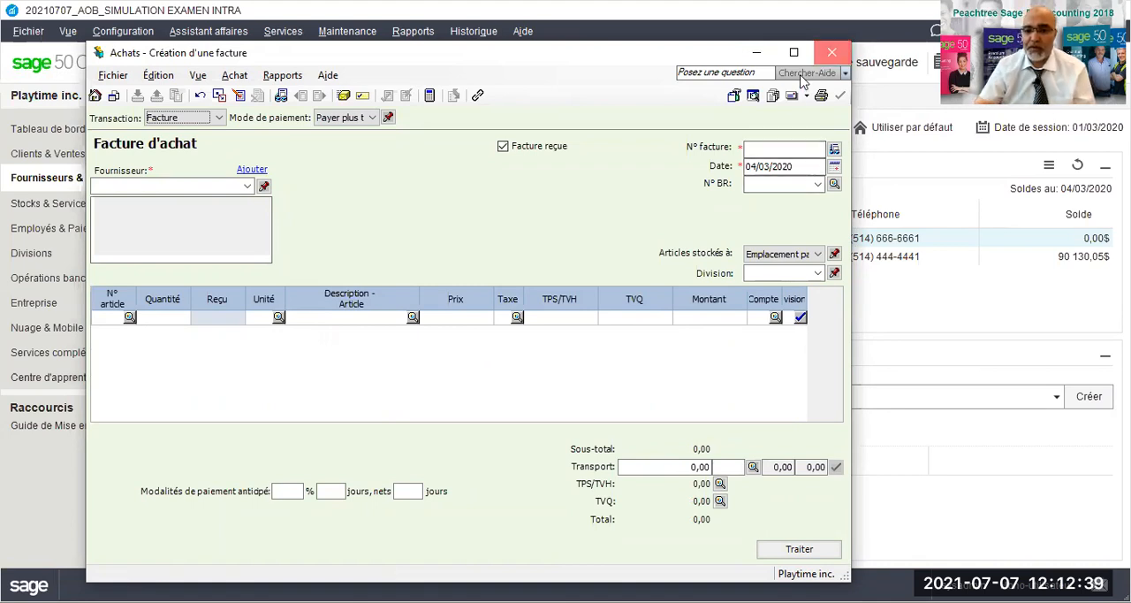
left_click(831, 52)
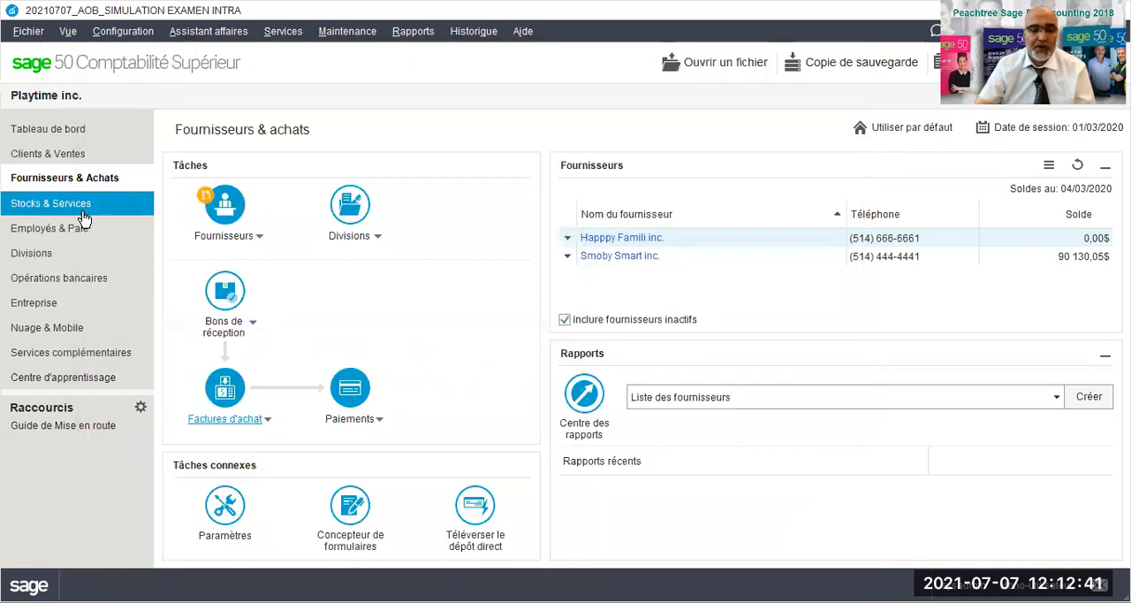
- Create a new sales invoice in Clients & Ventes for the customer Famille Plus inc
left_click(71, 155)
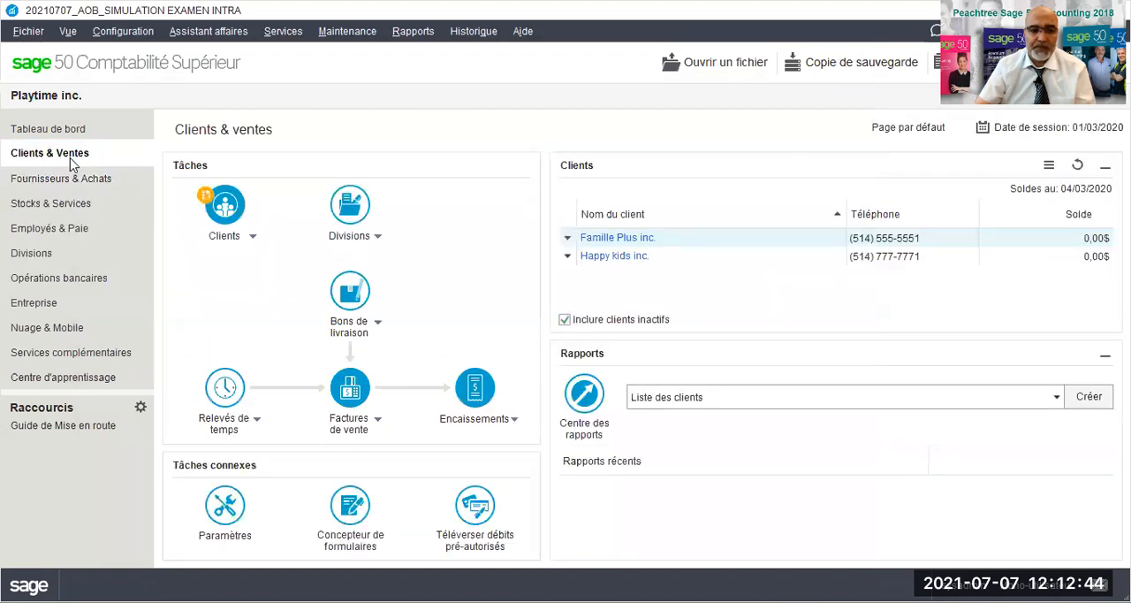
left_click(377, 420)
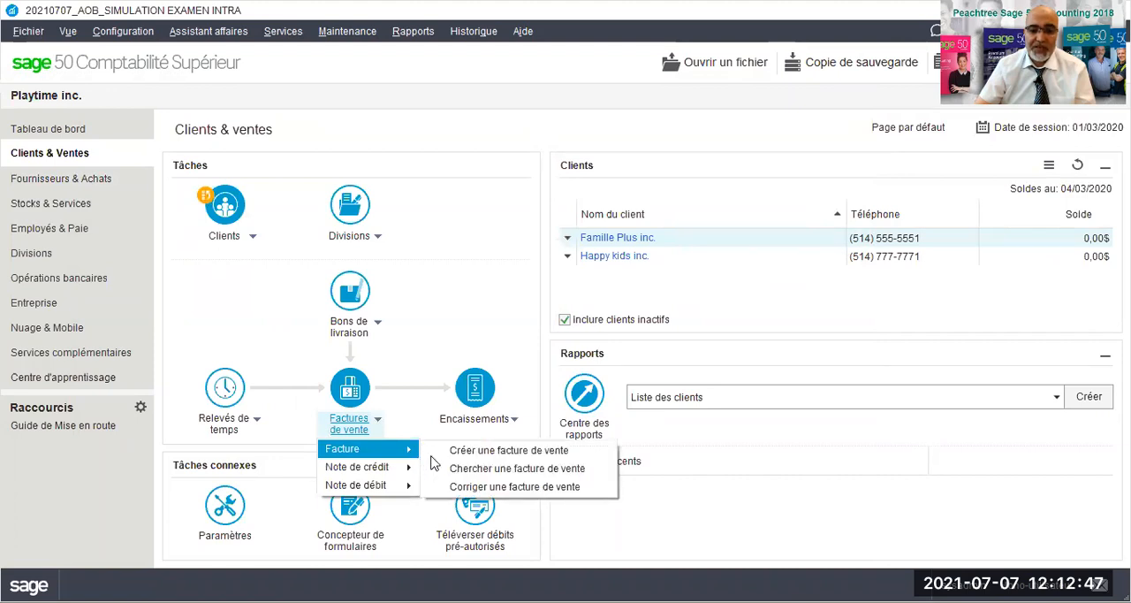
mouse_move(402, 449)
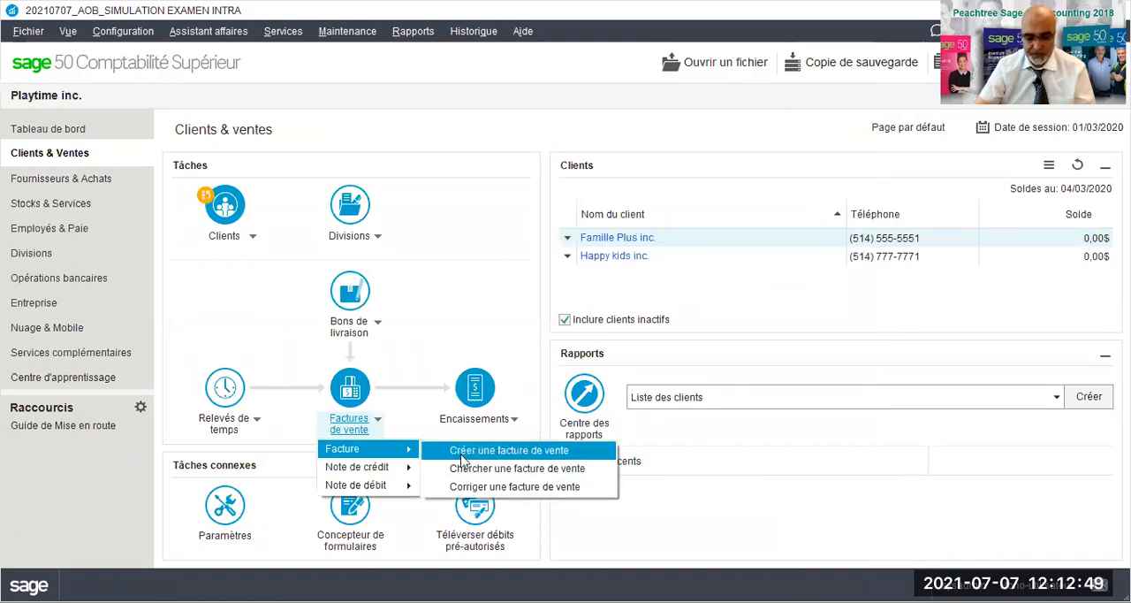
left_click(463, 454)
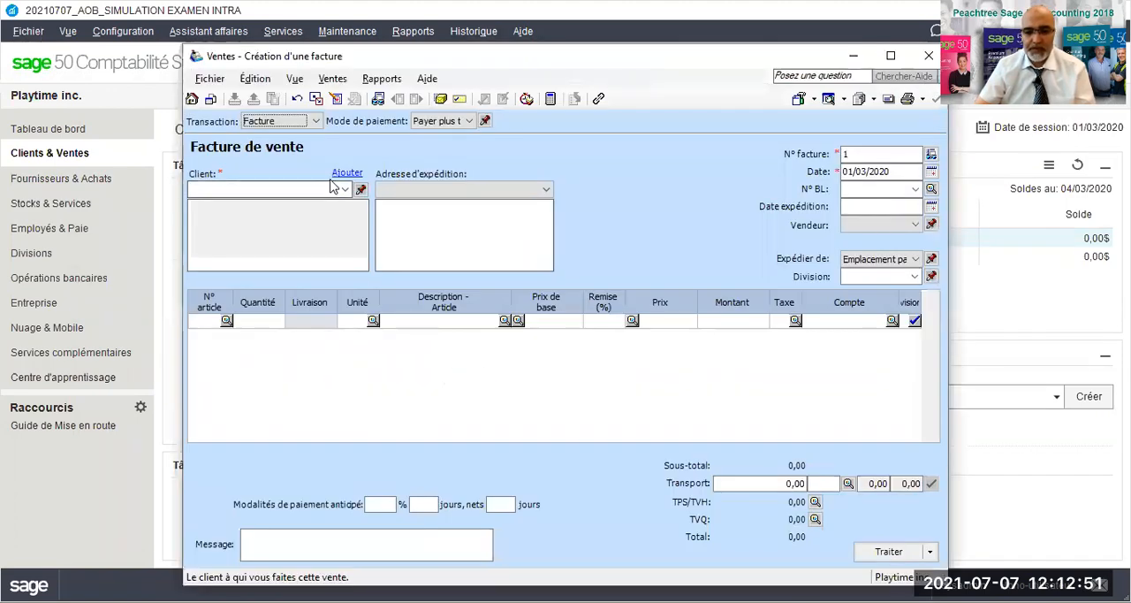
left_click(346, 190)
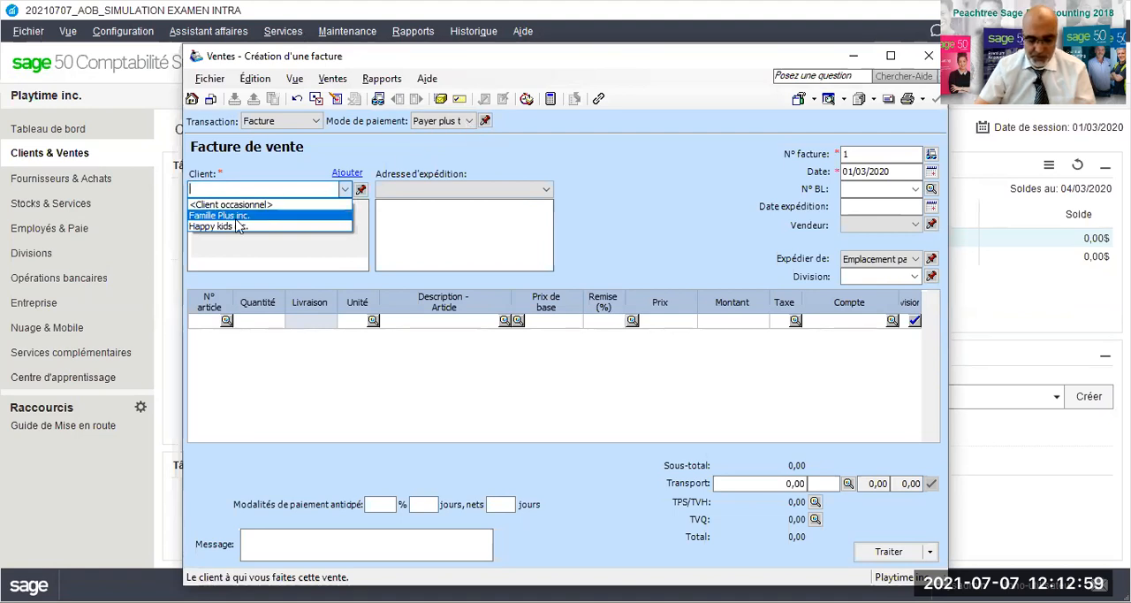
left_click(240, 216)
- Set the sales invoice number to PT001/2020
left_click(854, 155)
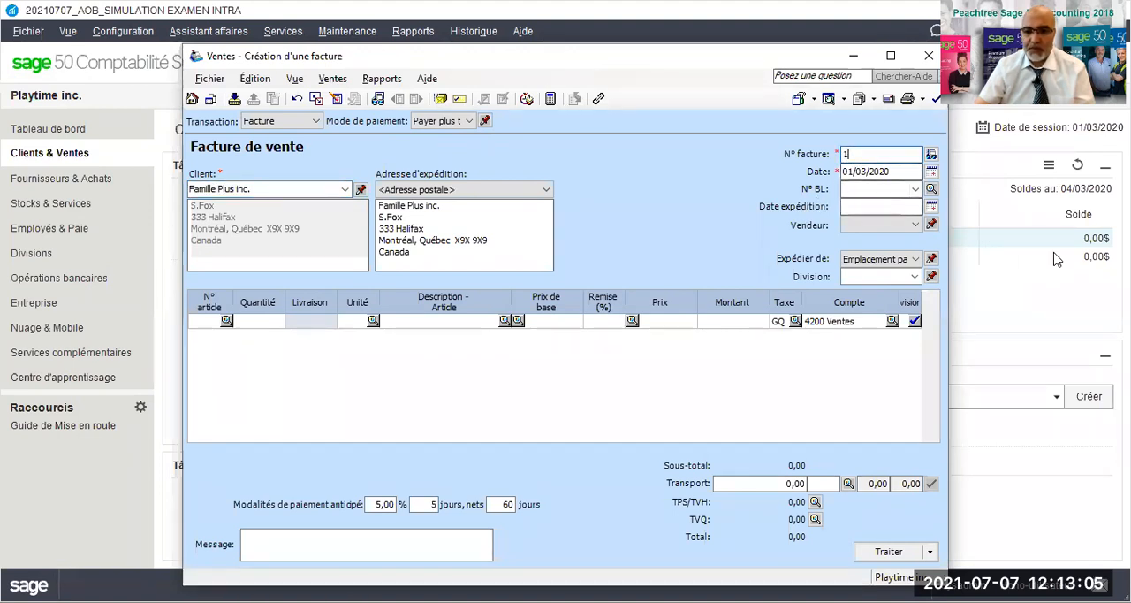
left_click_drag(848, 153, 827, 162)
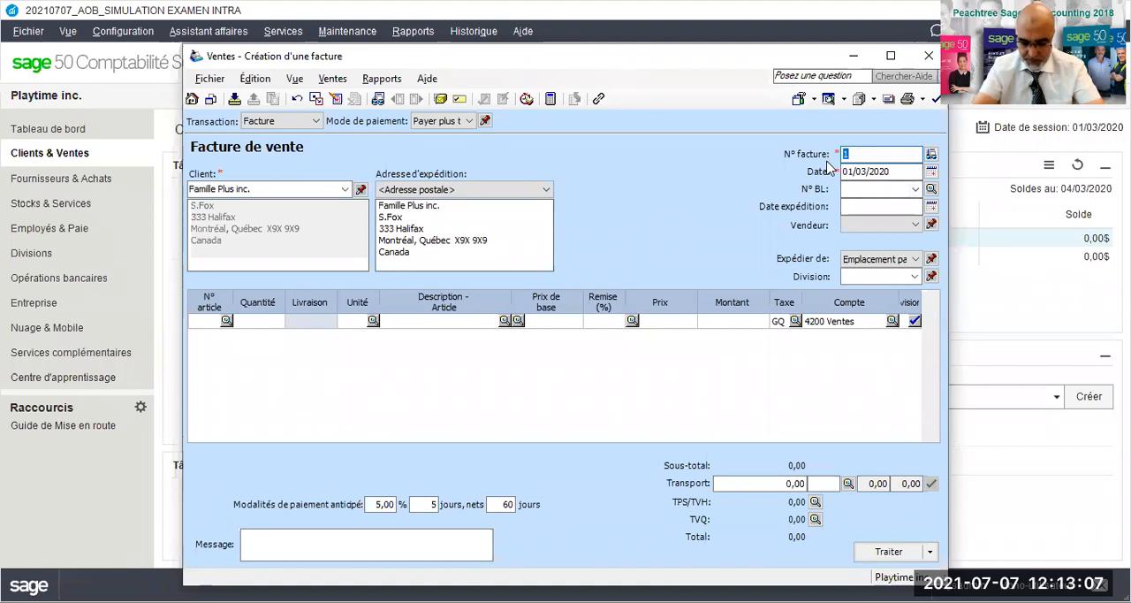
type("PT")
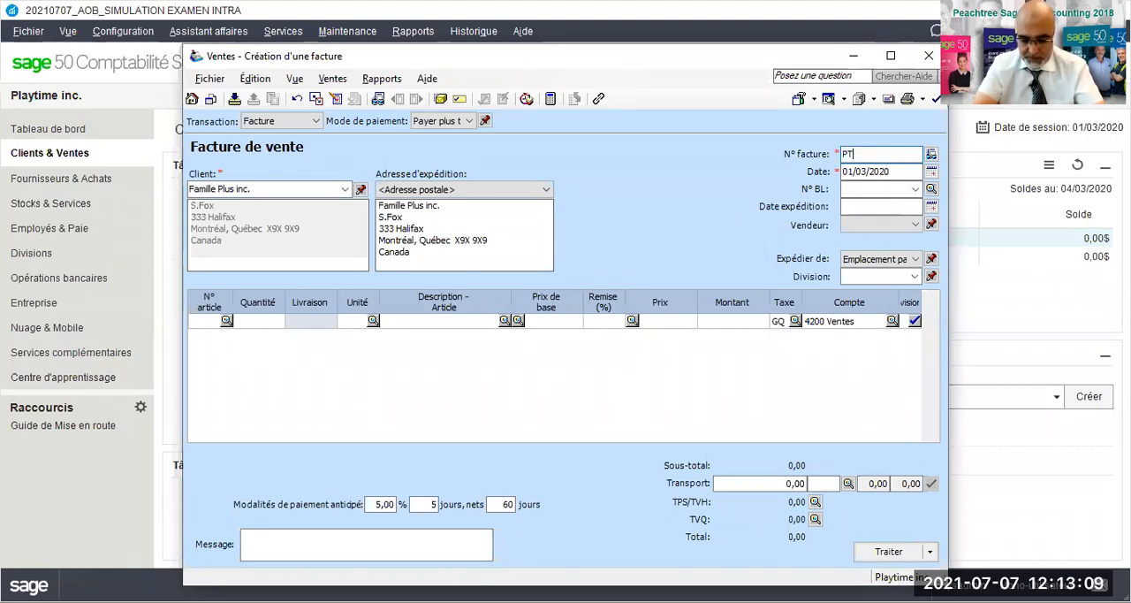
type("001/2020")
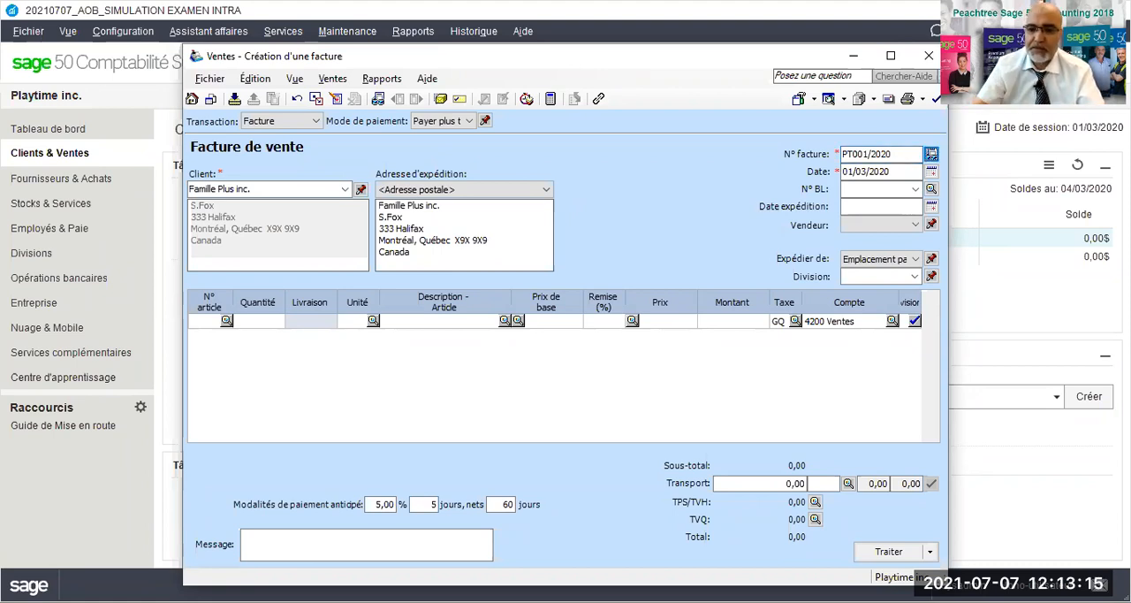
- Set the sales invoice date to 05/03/2020
key("Tab")
type("05032020")
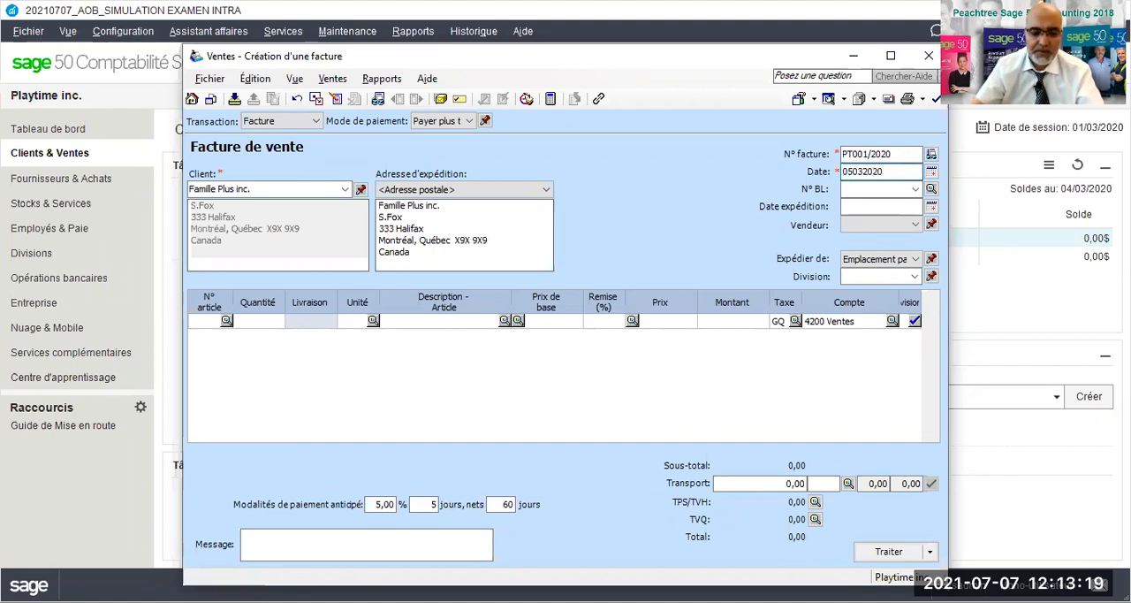
key("Tab")
left_click_drag(906, 173, 799, 161)
type("05/03/")
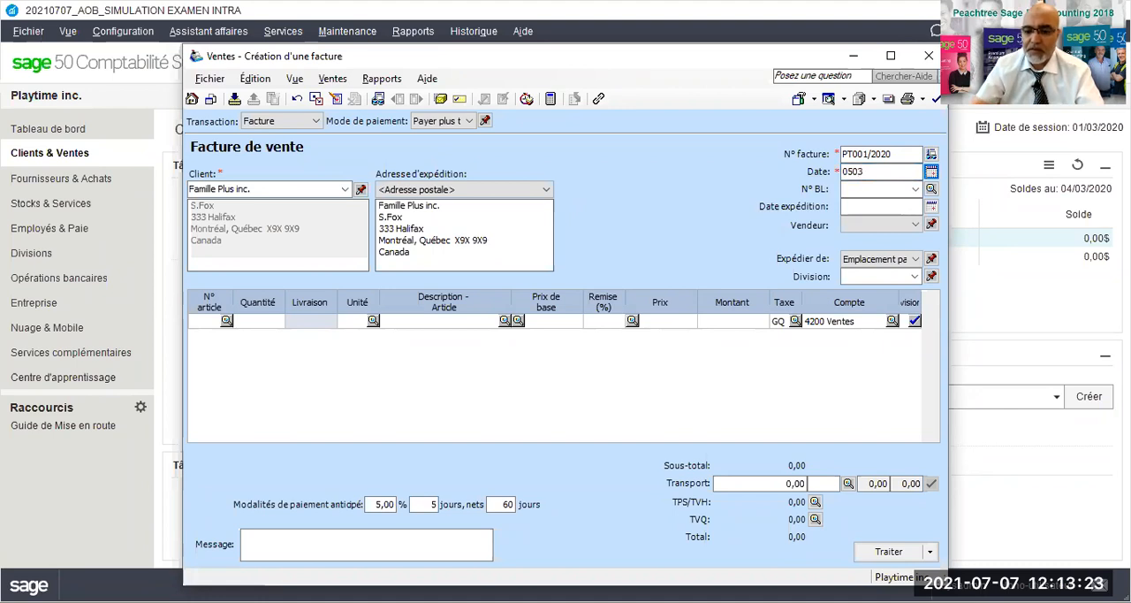
type("2020")
key("Tab")
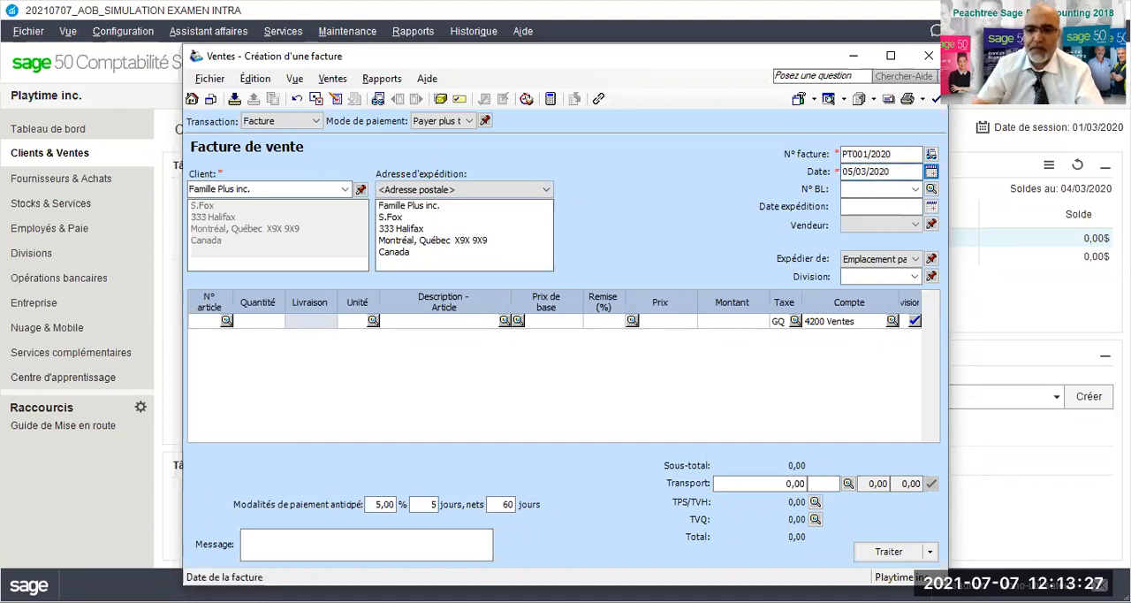
- Add 160 units of stock item RES123, Robot éducatif solaire, to the sales invoice at a base price of 185,99 each
left_click(226, 321)
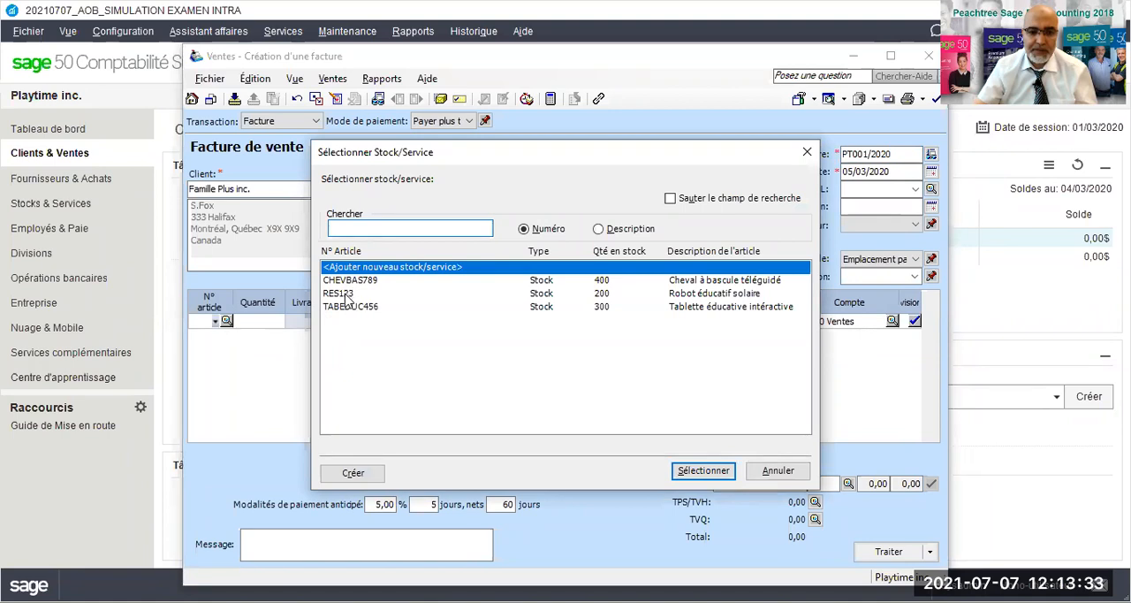
left_click(346, 294)
key("Return")
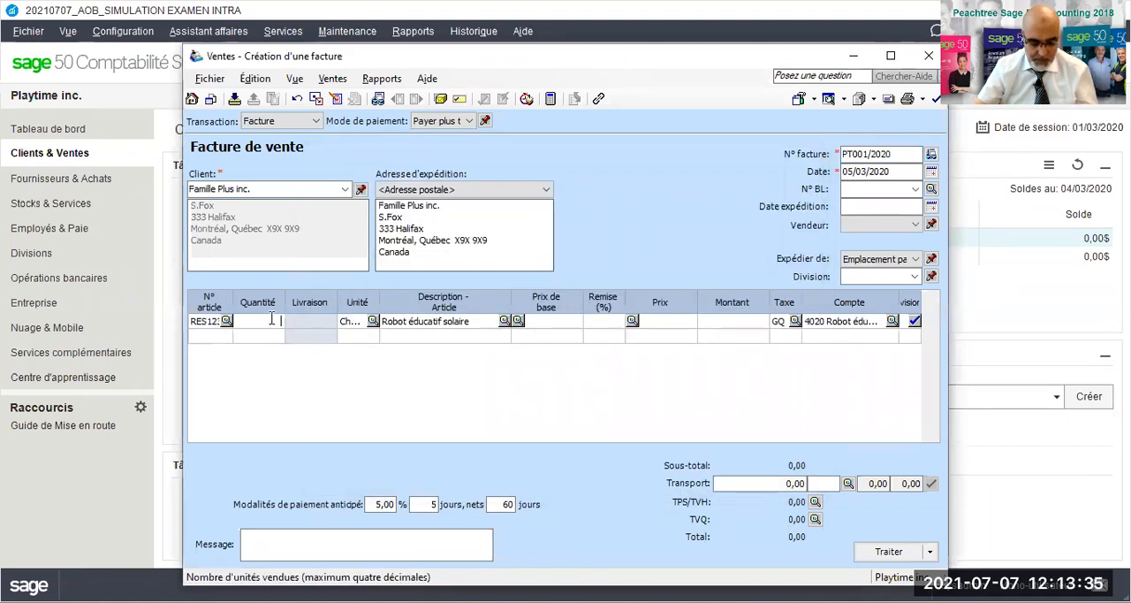
type("60")
key("Tab")
key("Tab")
key("Tab")
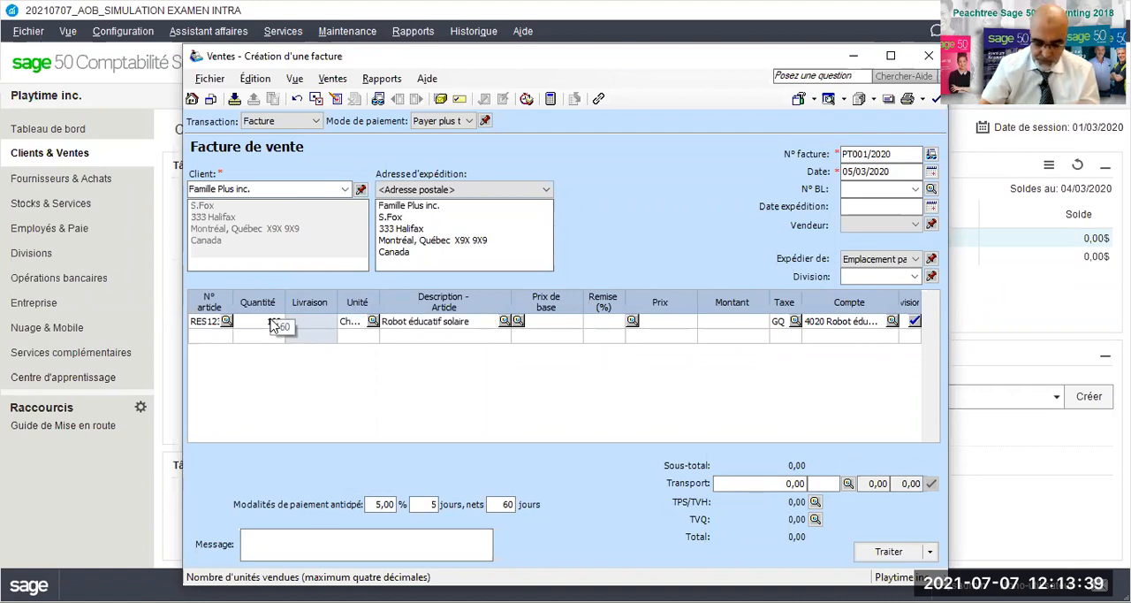
type("185,99")
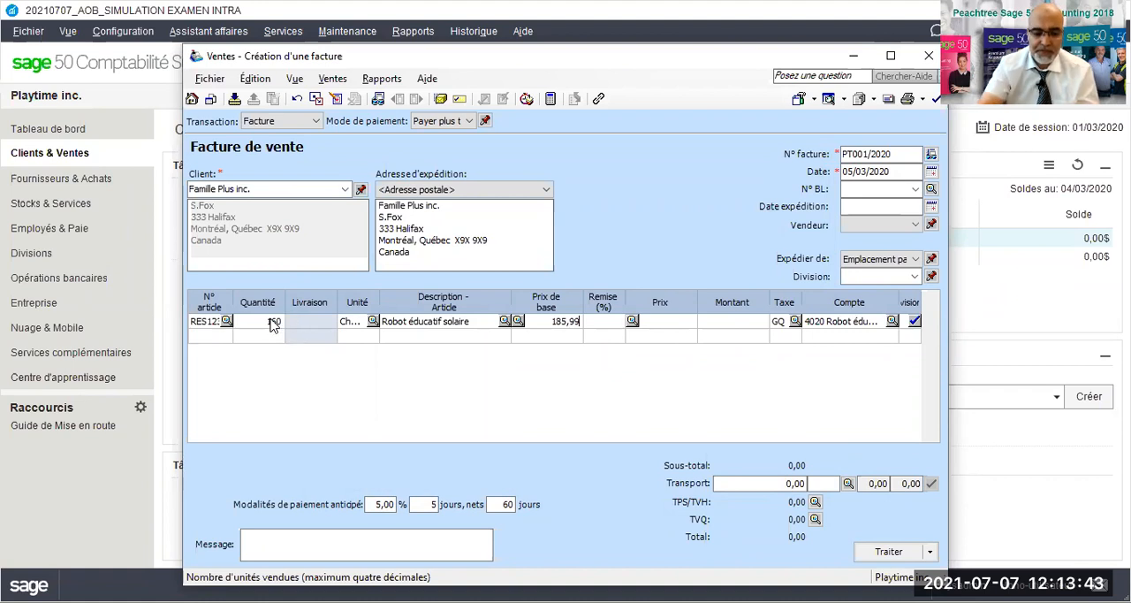
key("Tab")
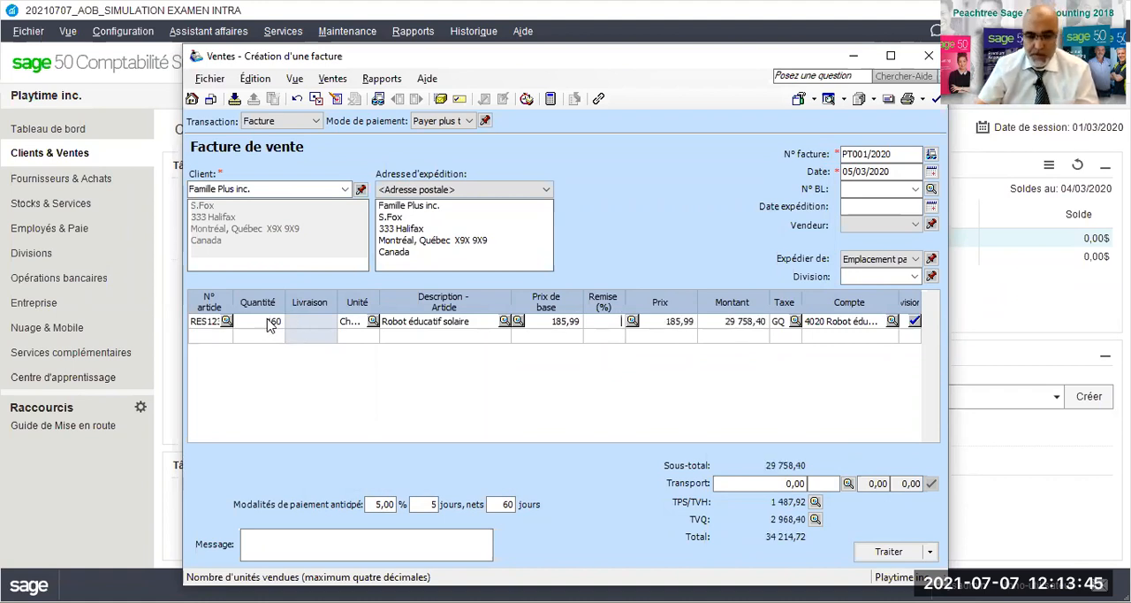
- Add 250 units of stock item TABEDUC456, Tablette éducative intéractive, to the sales invoice at a base price of 99,99 each
left_click(215, 337)
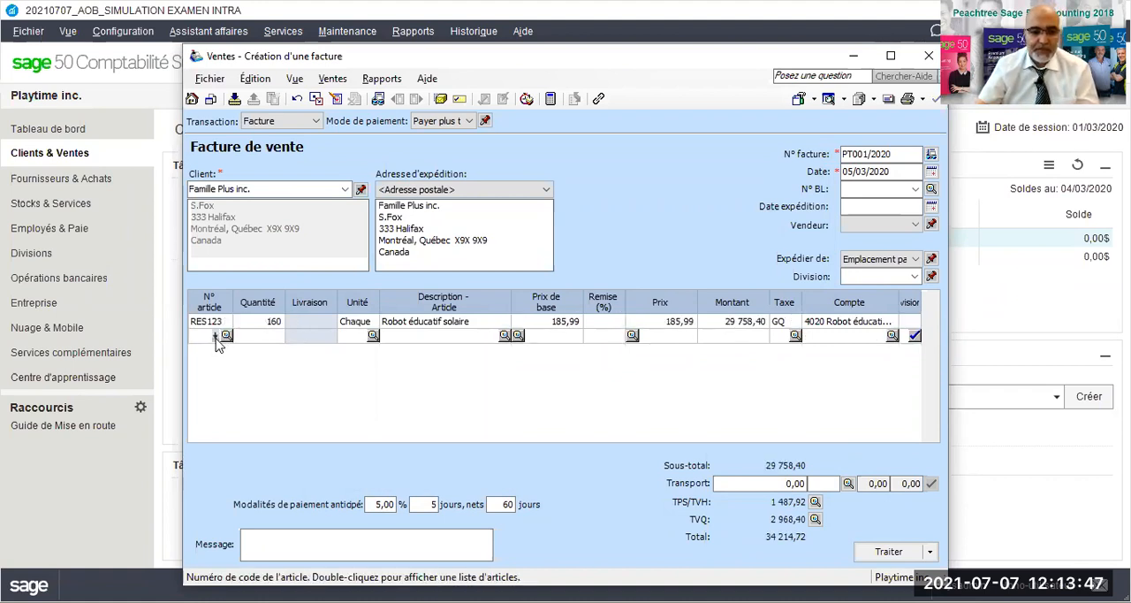
double_click(216, 338)
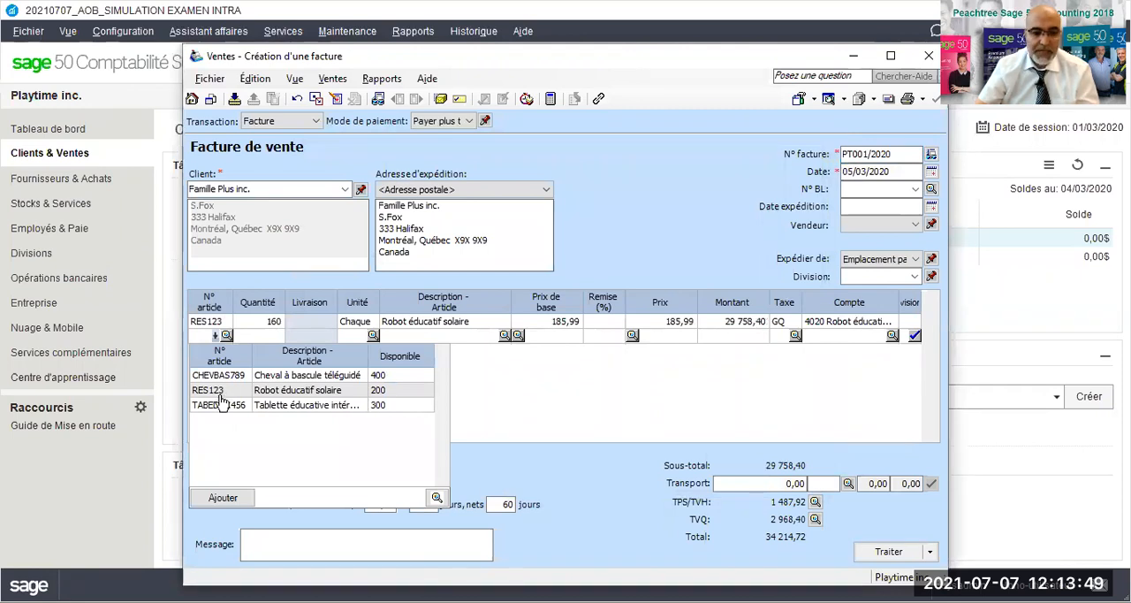
double_click(272, 406)
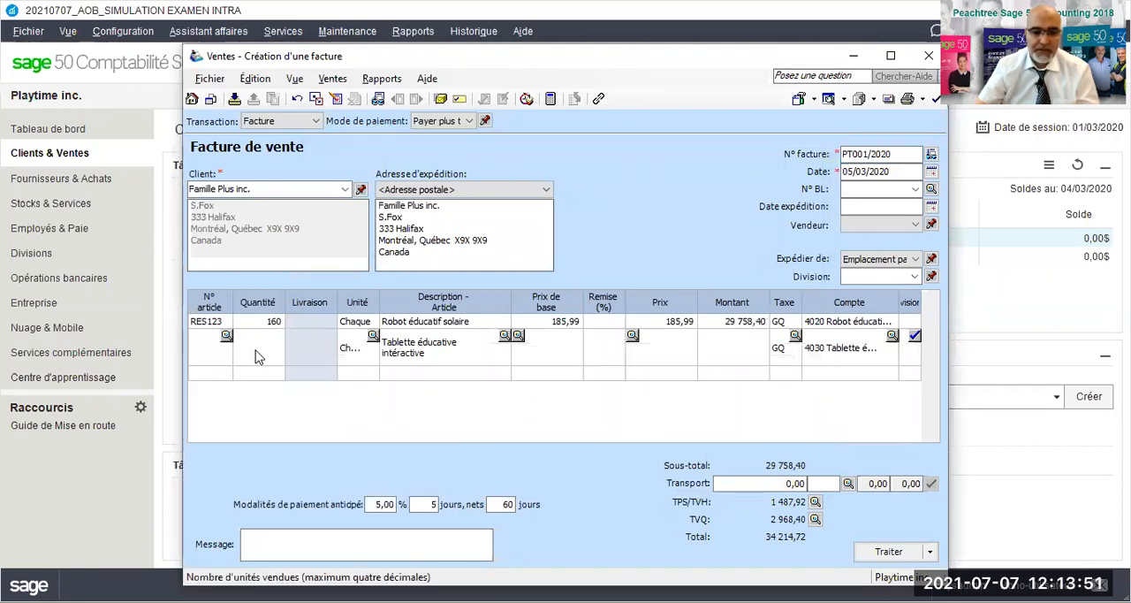
type("250")
key("Tab")
key("Tab")
key("Tab")
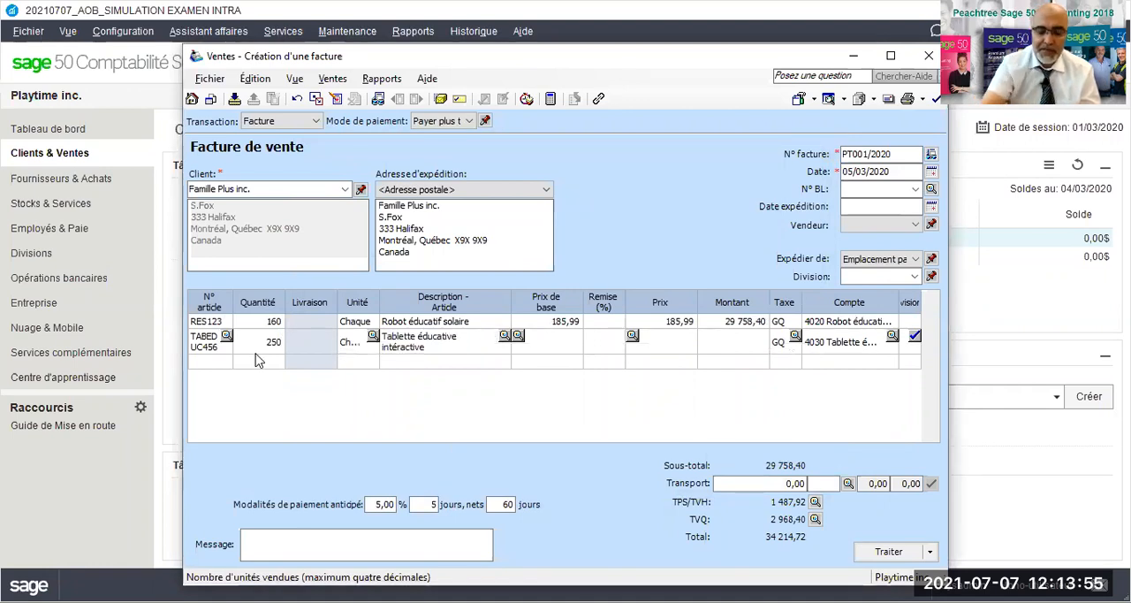
type("99,99")
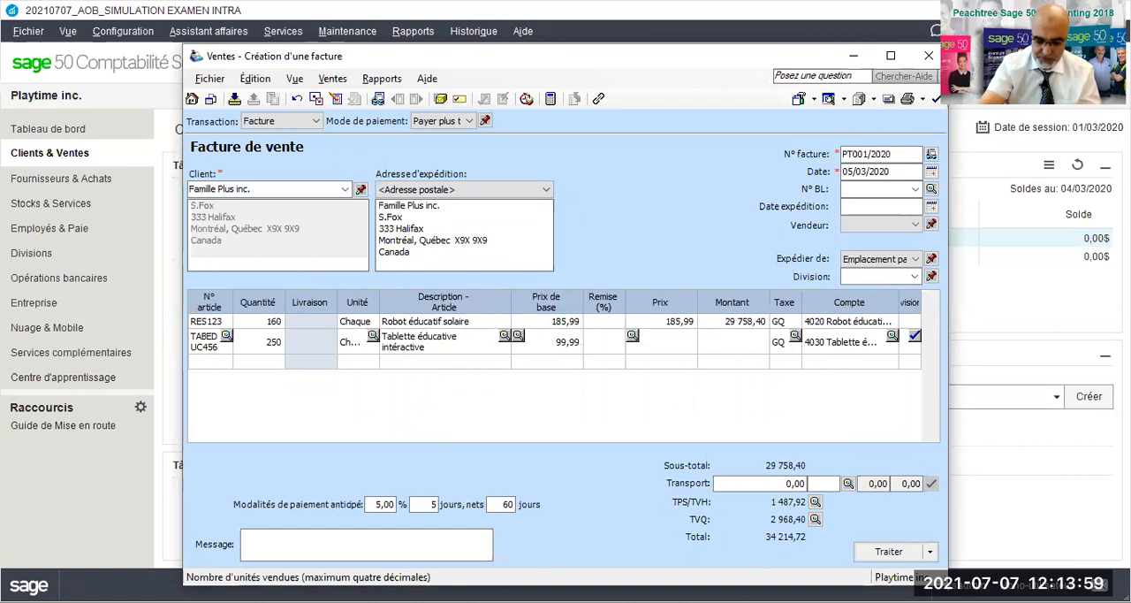
key("Tab")
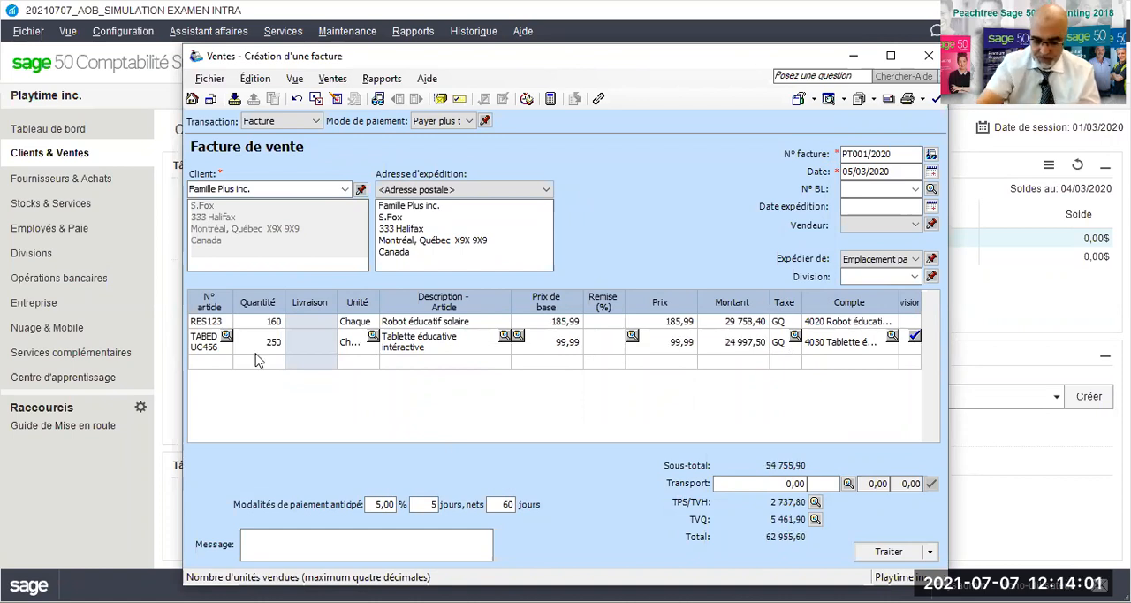
- Add 350 units of stock item CHEVBAS789, Cheval à bascule téléguidé, to the sales invoice at a base price of 77,99 each
left_click(228, 363)
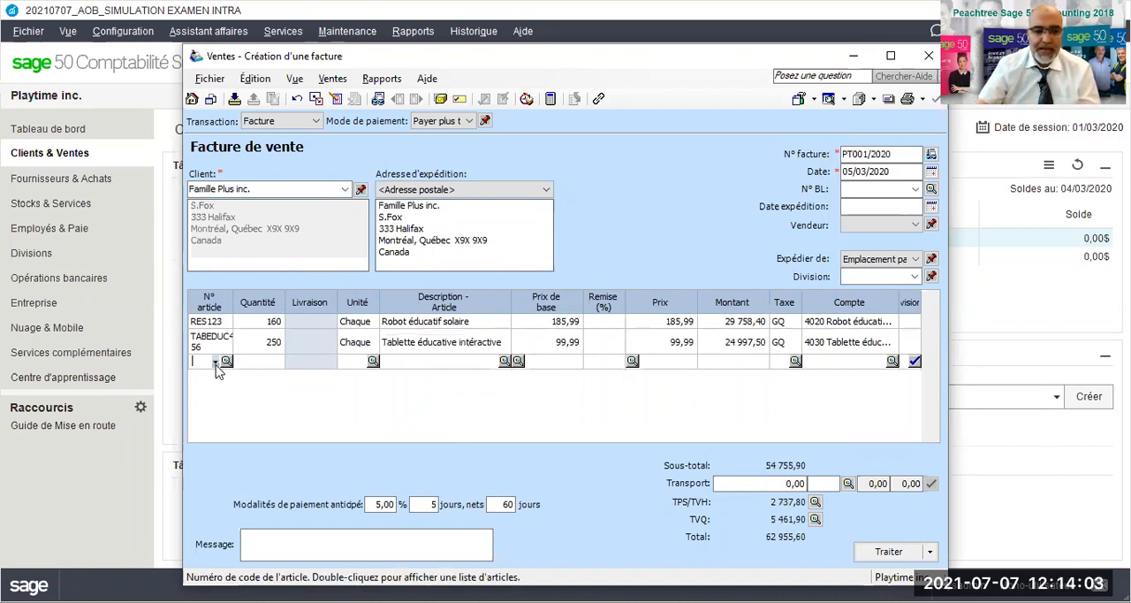
double_click(215, 363)
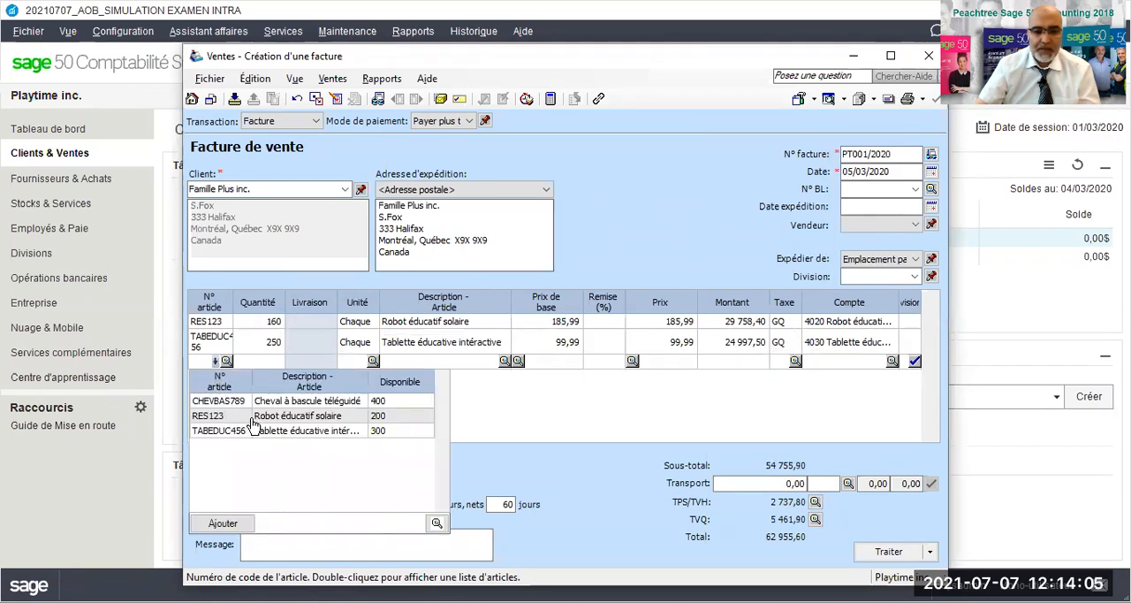
double_click(281, 401)
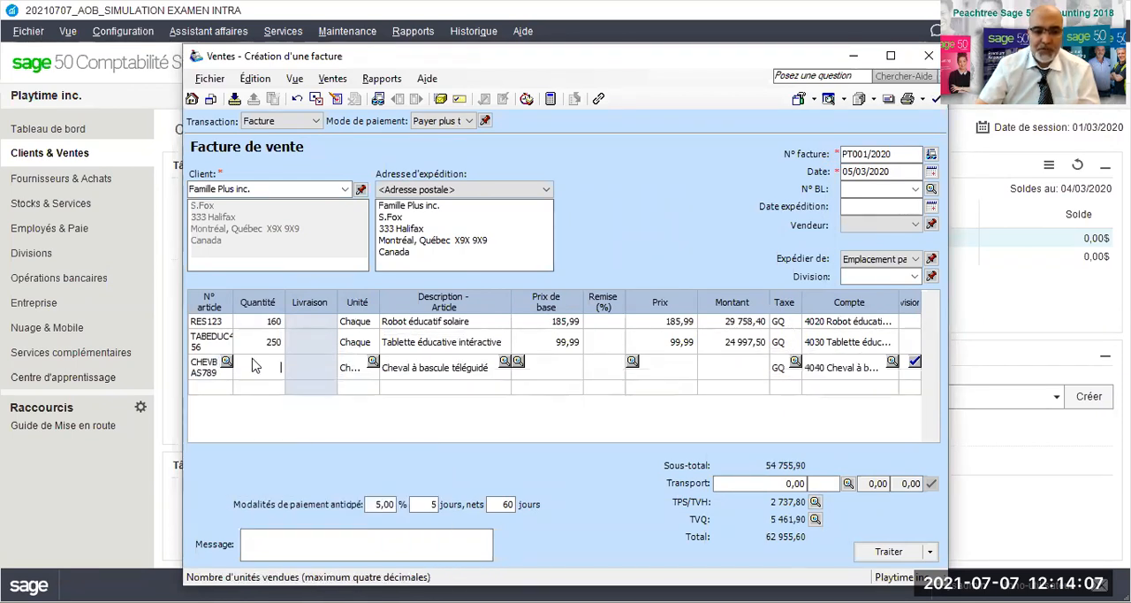
type("3")
key("Tab")
key("Tab")
key("Tab")
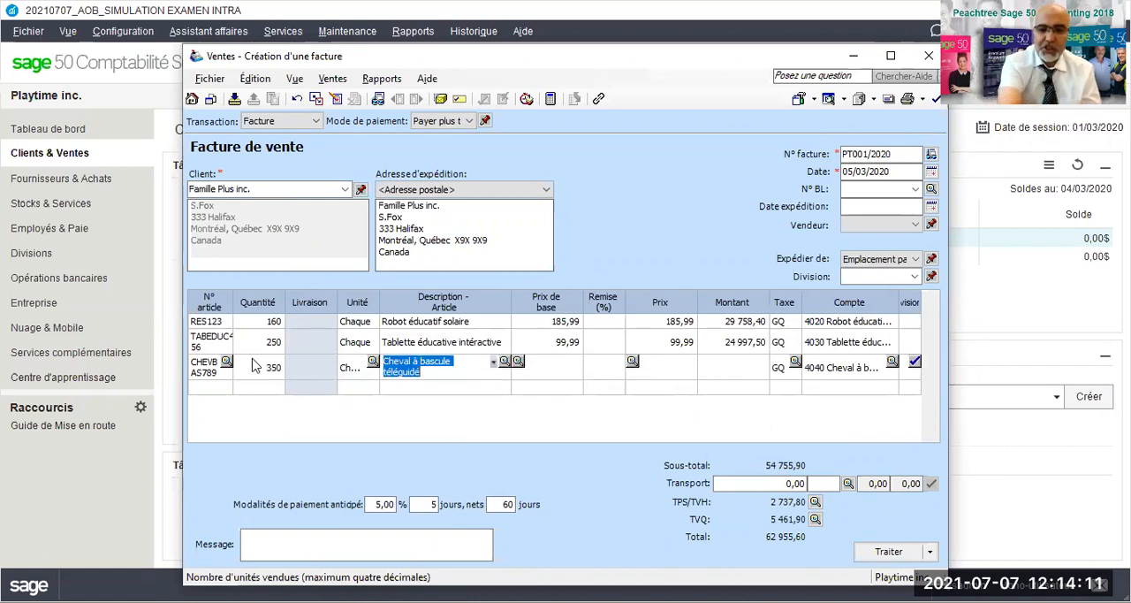
type("77,")
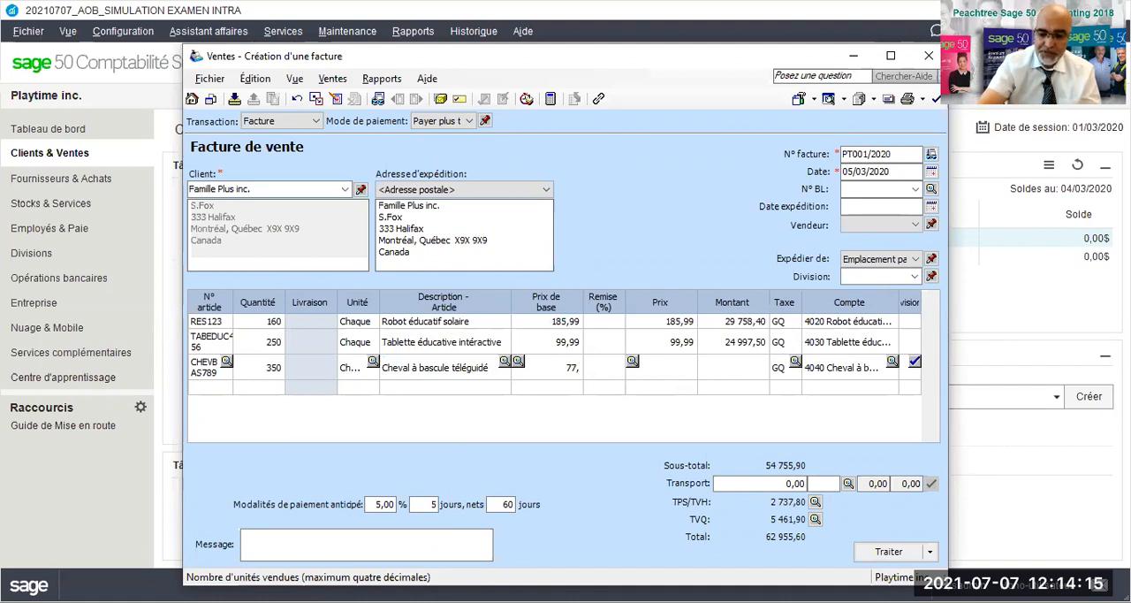
type("99")
key("Tab")
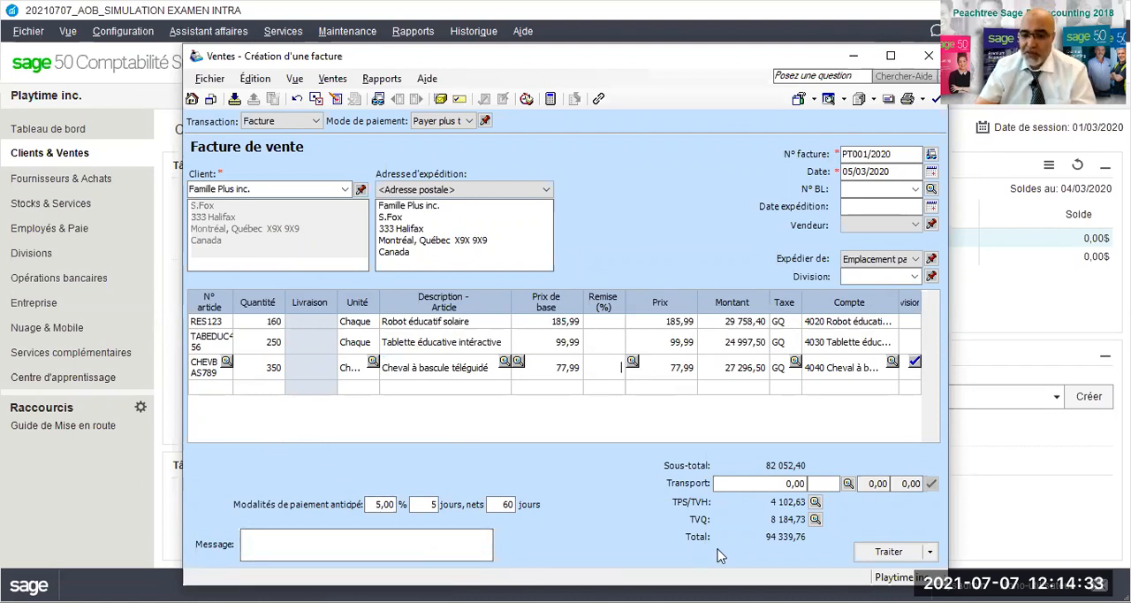
- Set the sales invoice's TPS/TVH amount to 4 102,62 in its tax summary
left_click(814, 502)
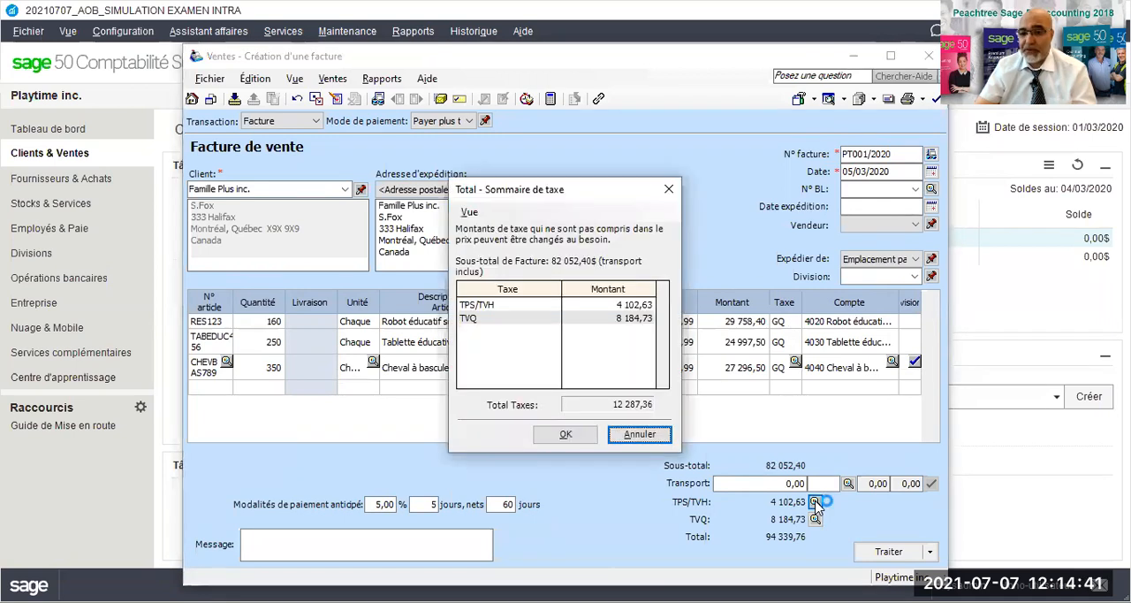
left_click(646, 318)
left_click(650, 305)
left_click(649, 305)
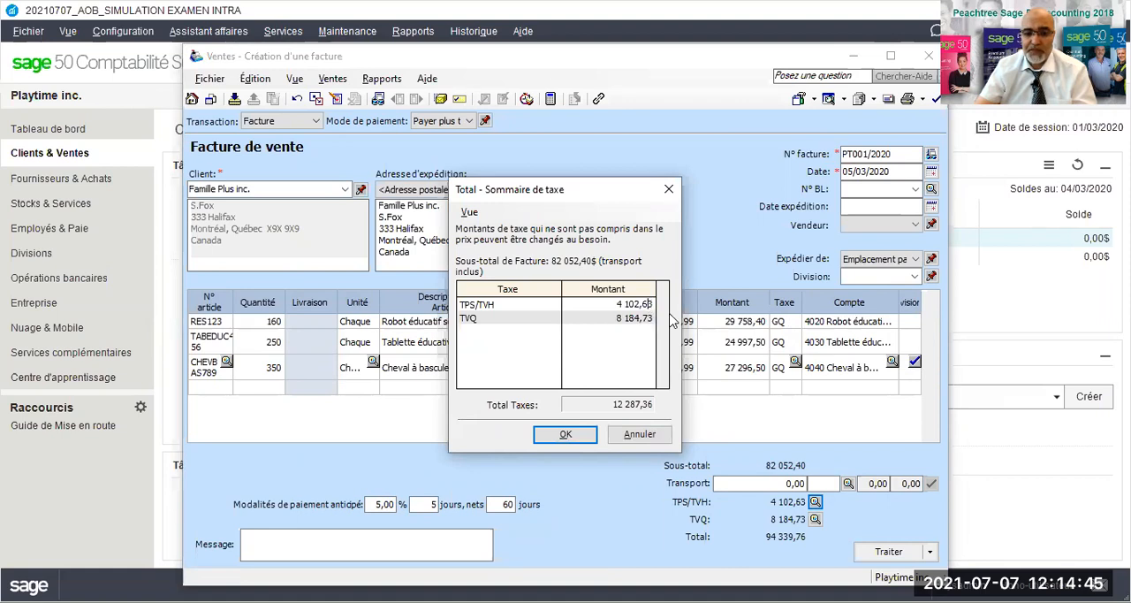
key("Delete")
type("2")
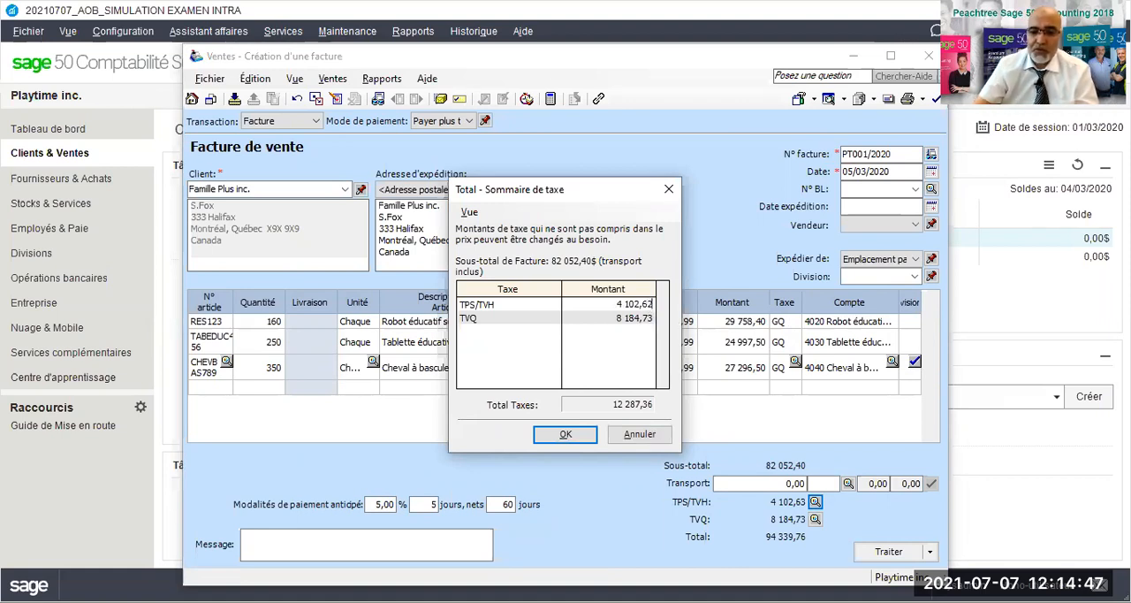
left_click(557, 439)
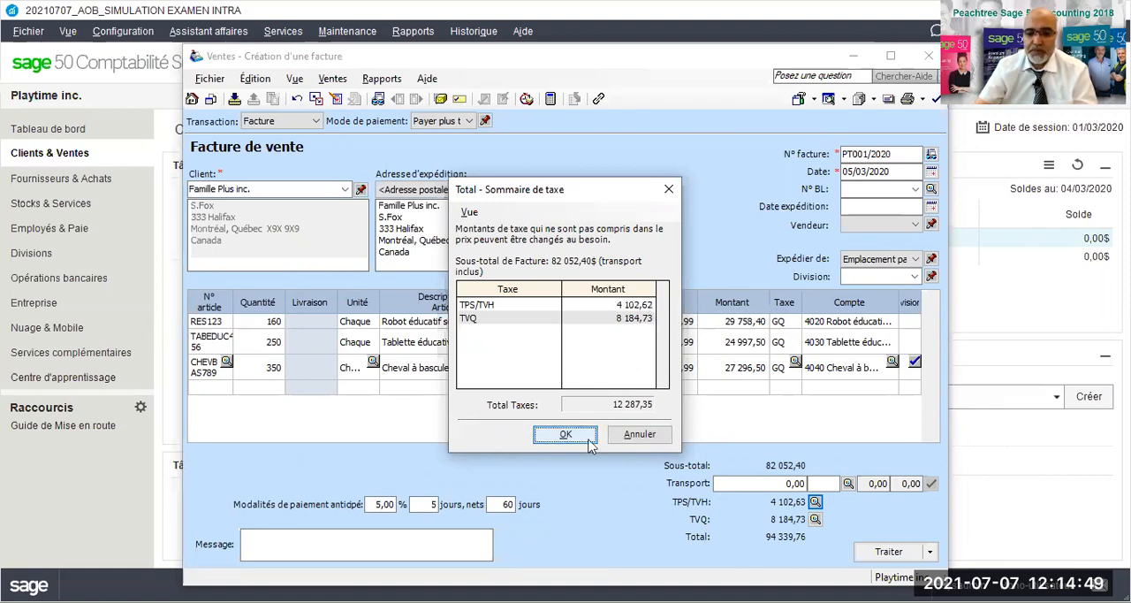
left_click(589, 442)
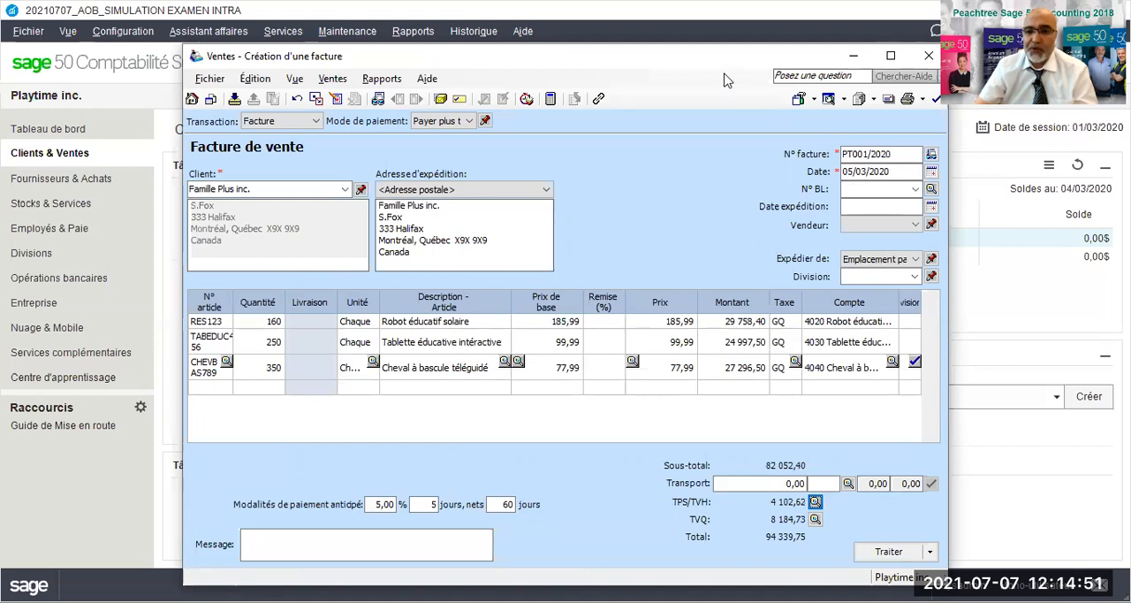
- Process sales invoice PT001/2020 for Famille Plus inc. and acknowledge the transaction confirmation
left_click_drag(725, 58, 644, 56)
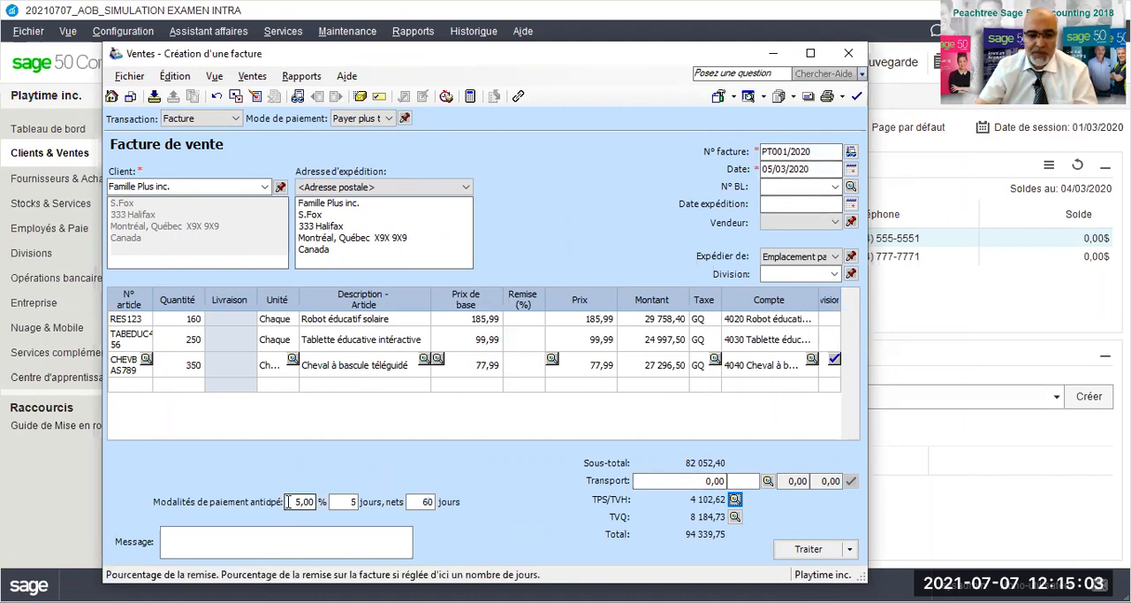
left_click(795, 559)
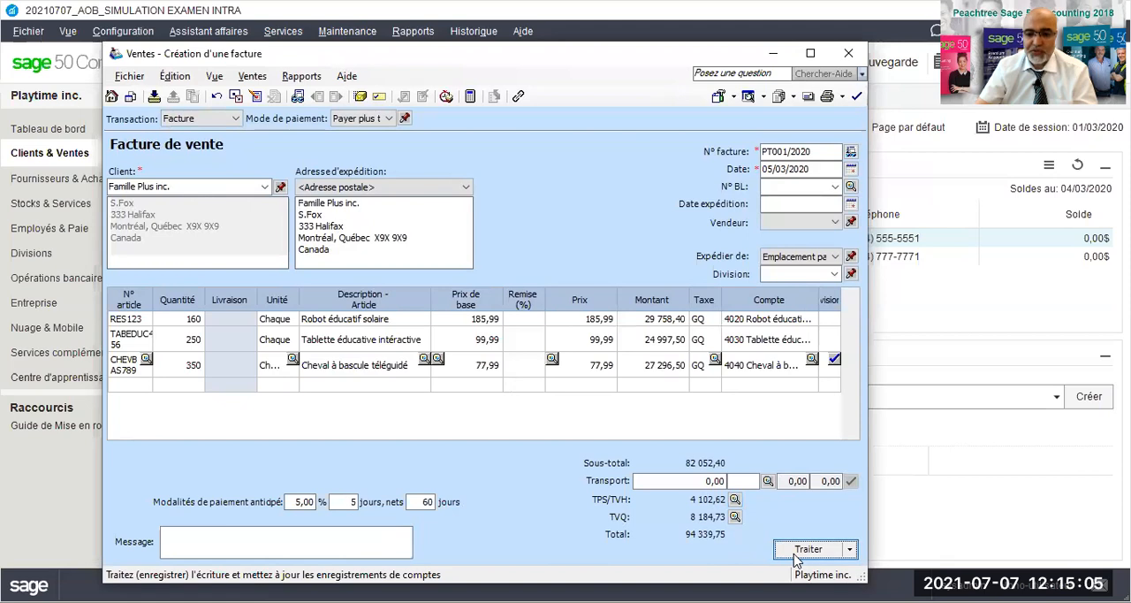
left_click(537, 374)
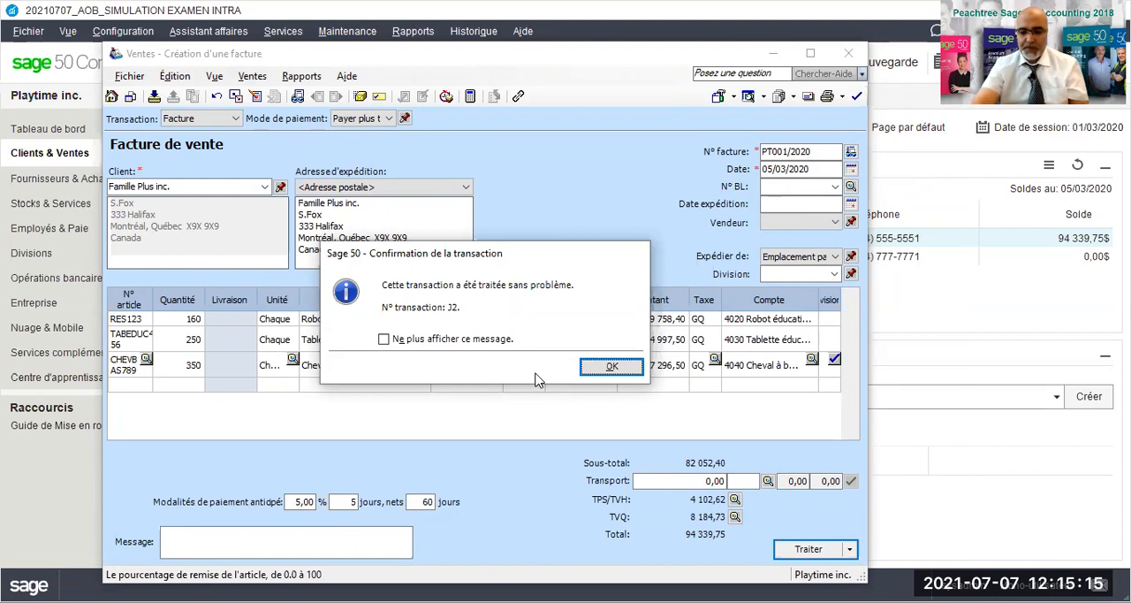
key("Return")
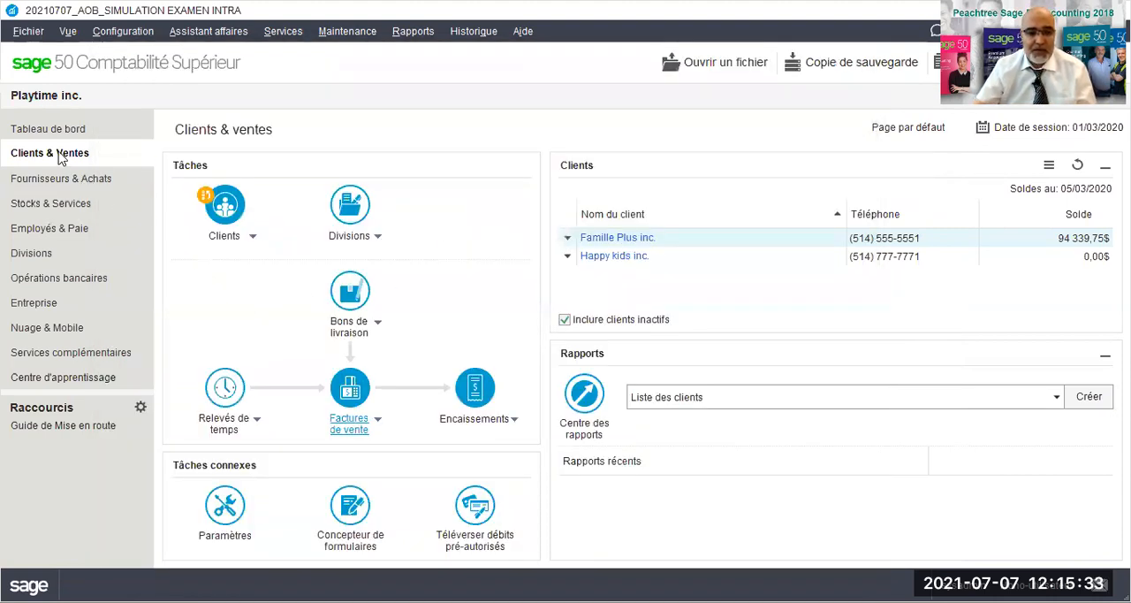
- Create a customer receipt from Famille Plus inc., paid by cheque HSBC0022 and deposited to 1060 HSBC_Compte courant
left_click(511, 420)
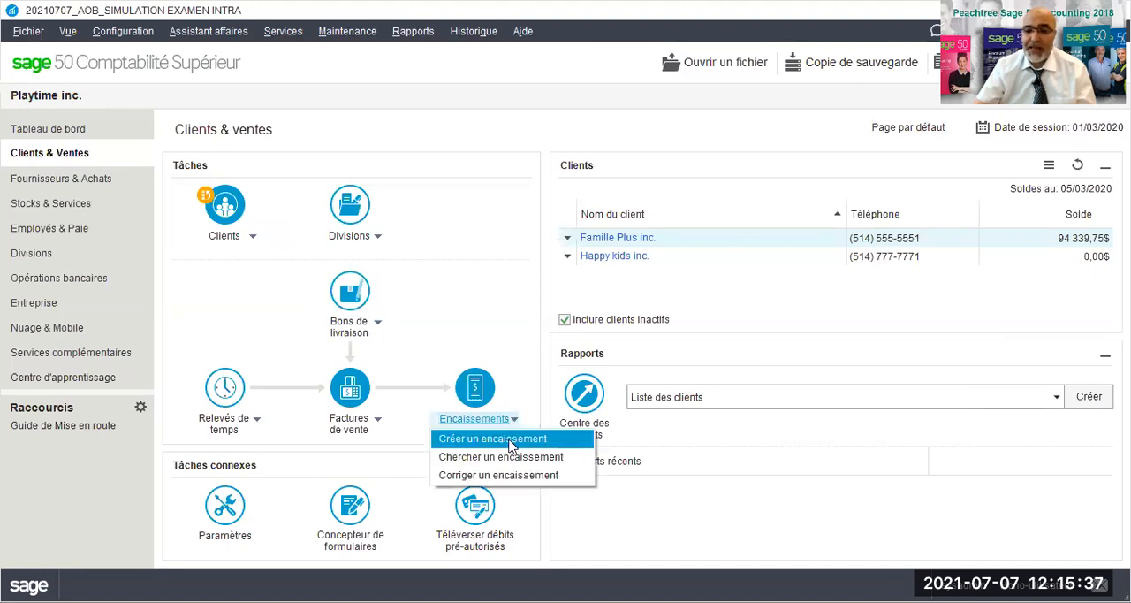
left_click(511, 442)
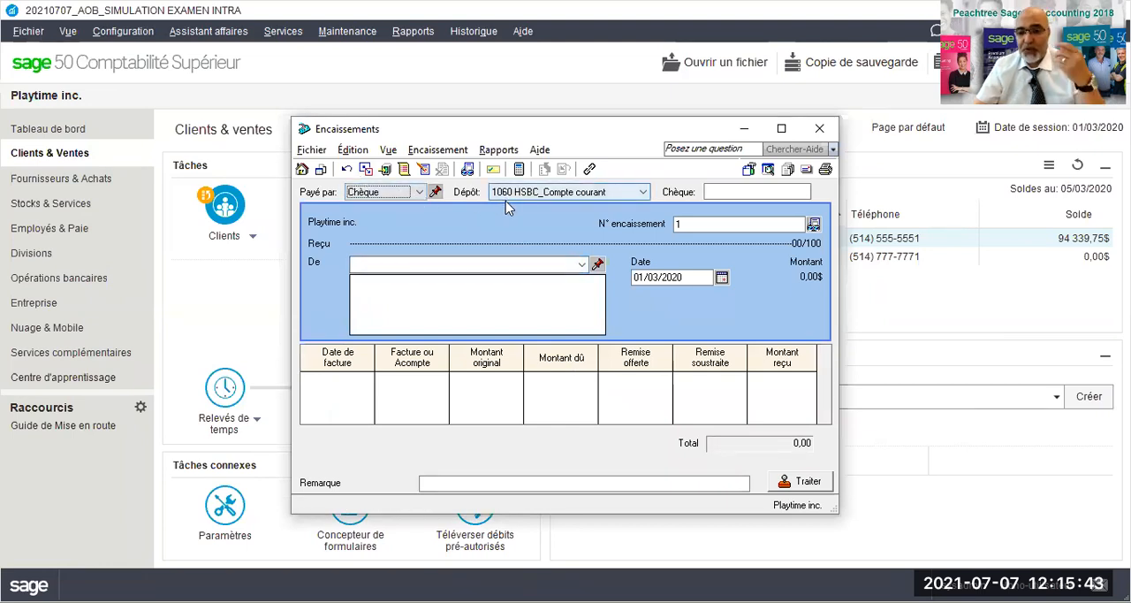
left_click(718, 192)
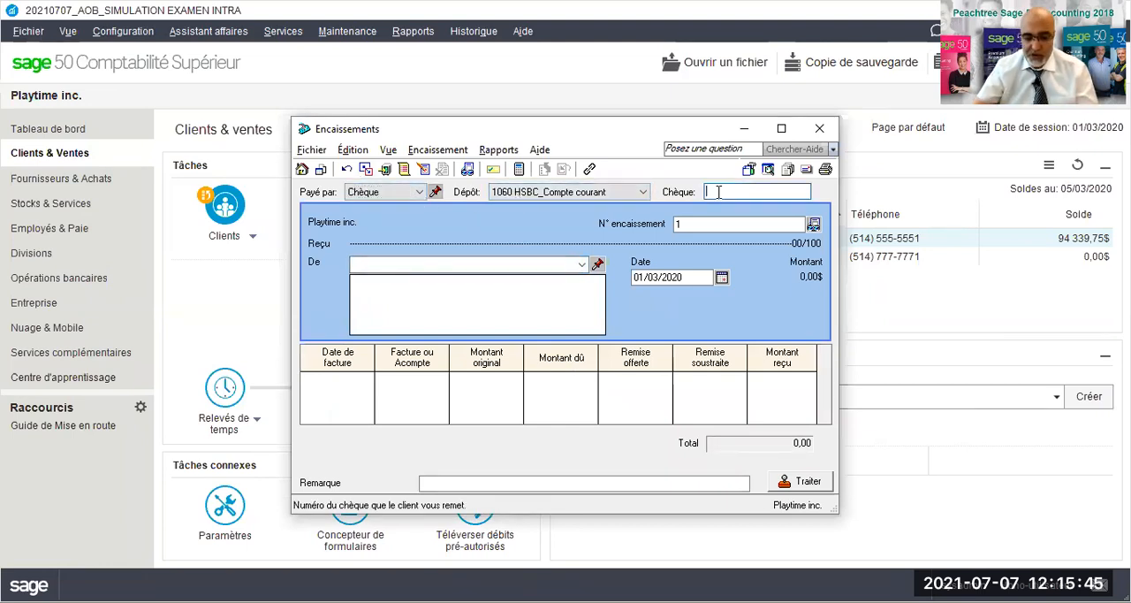
type("HSBC0")
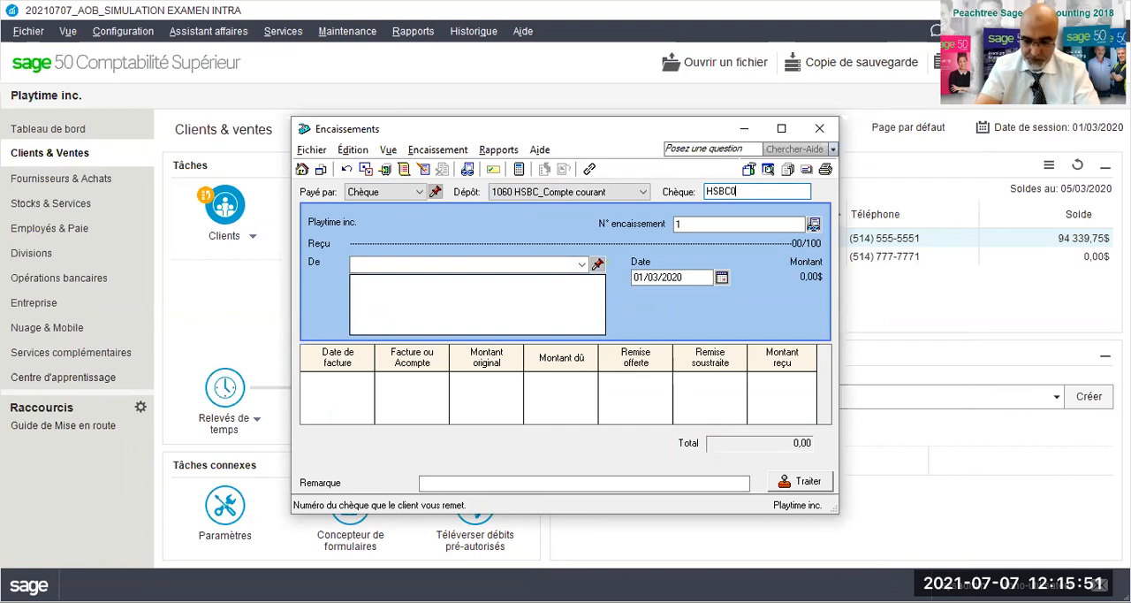
type("022")
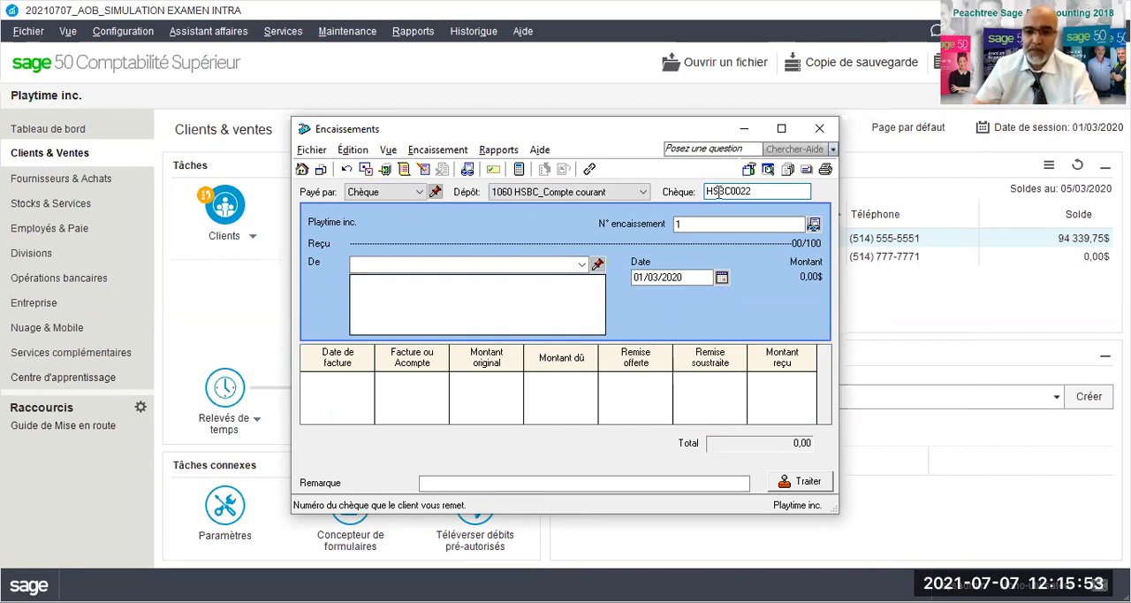
left_click(581, 263)
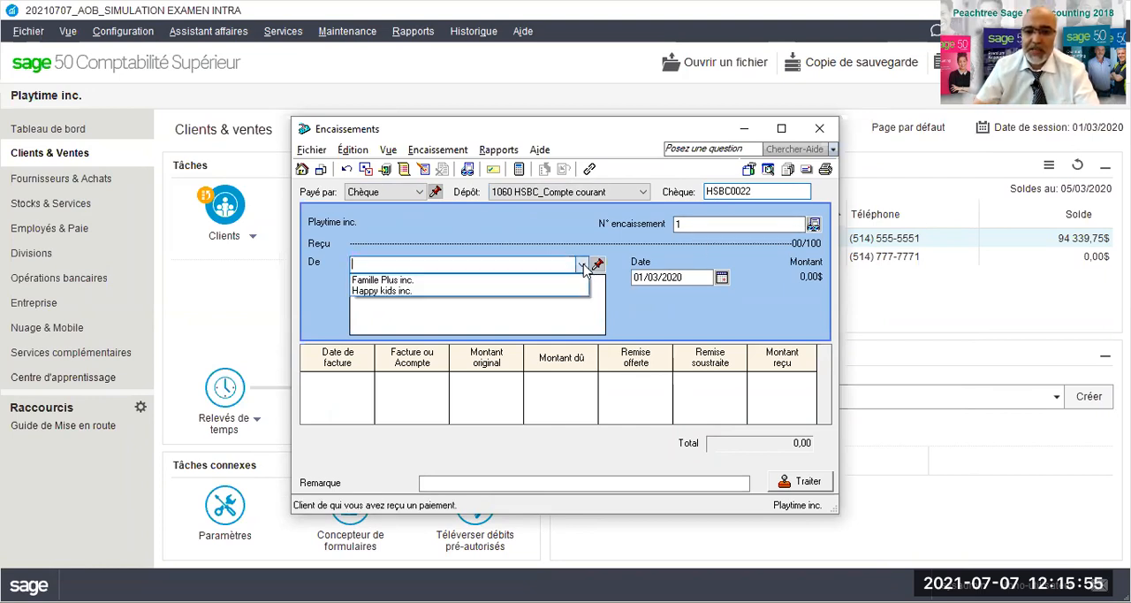
left_click(409, 281)
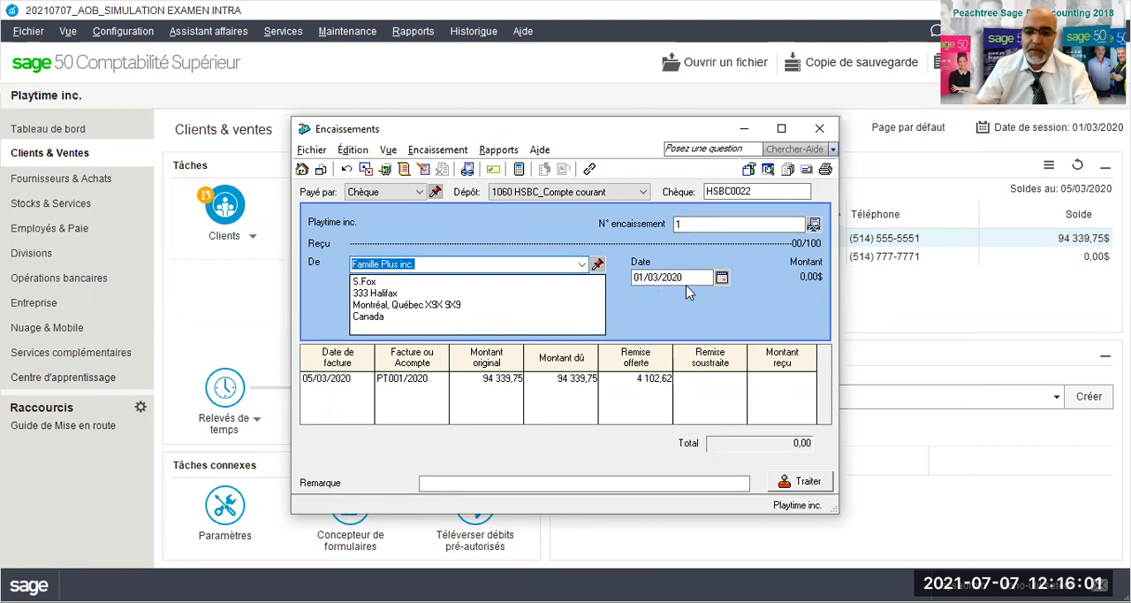
- Date the receipt 10/03/2020 and accept the offered early-payment discount and proposed amount received for invoice PT001/2020
left_click(721, 279)
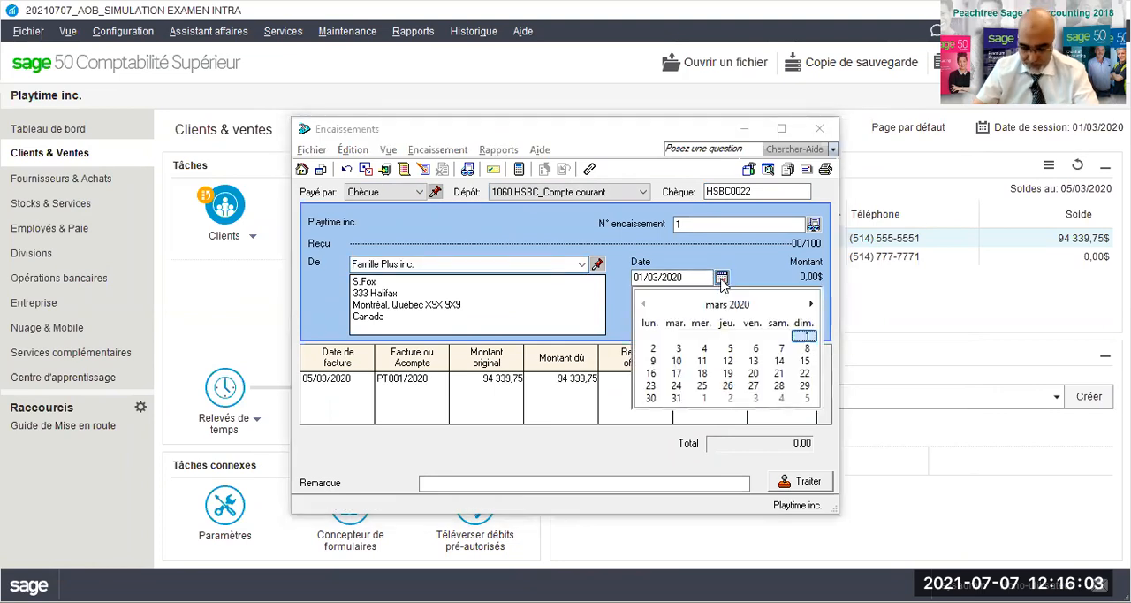
left_click(675, 362)
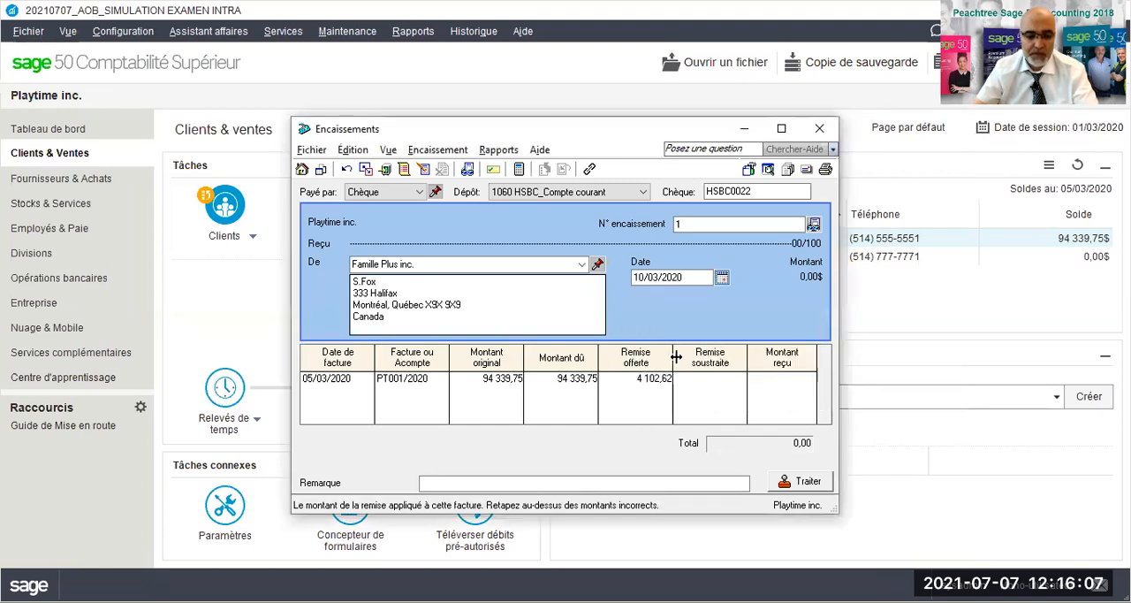
key("Tab")
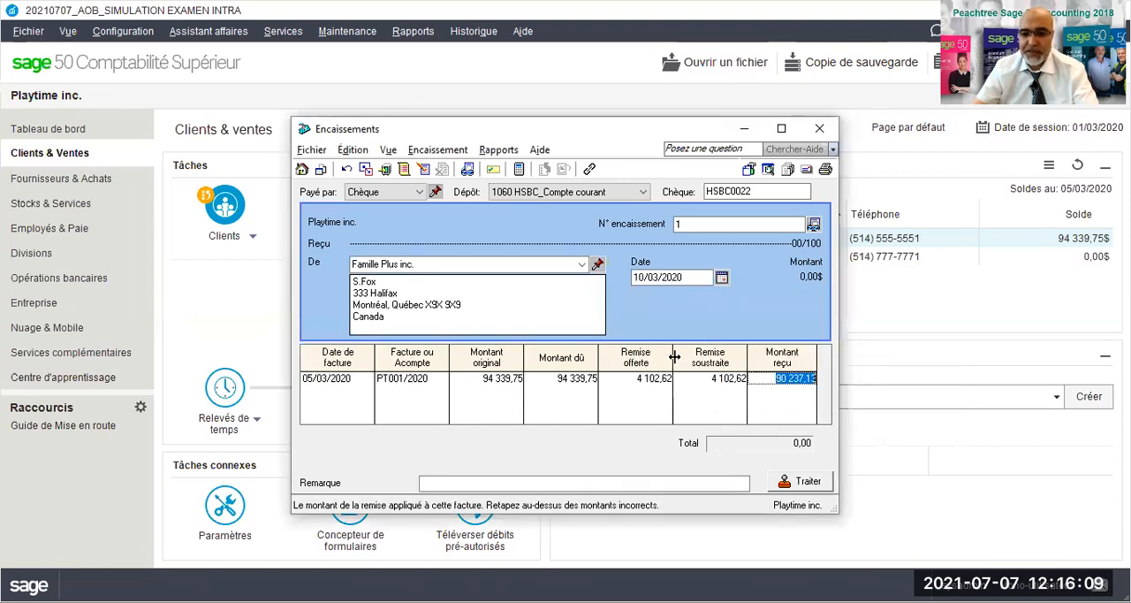
key("Tab")
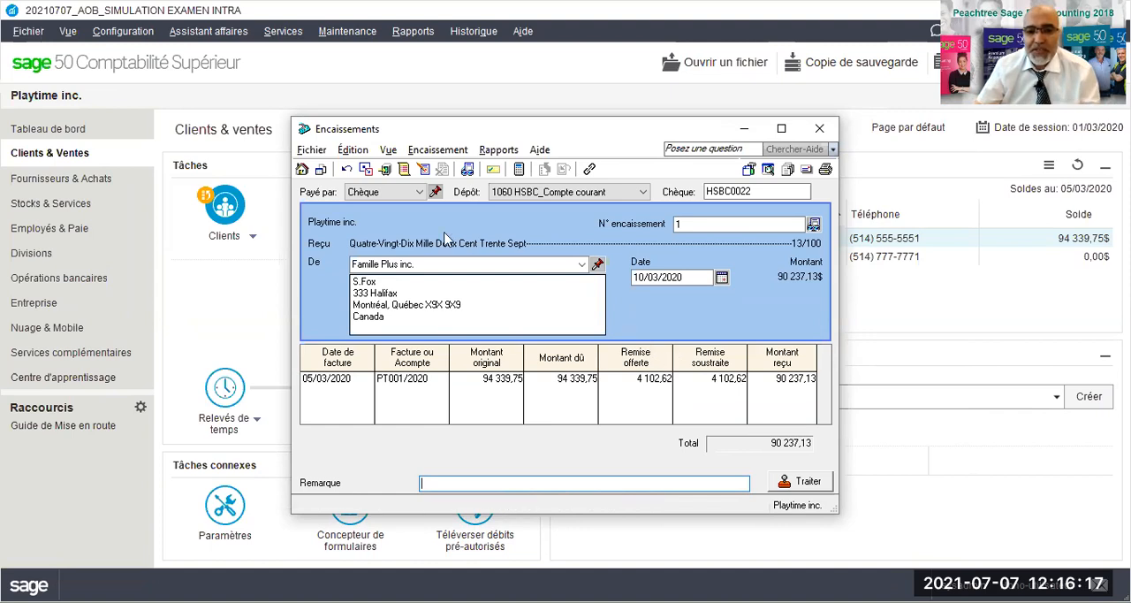
- Display the receipt's journal entry details to check its debits and credits
left_click(500, 153)
left_click(529, 172)
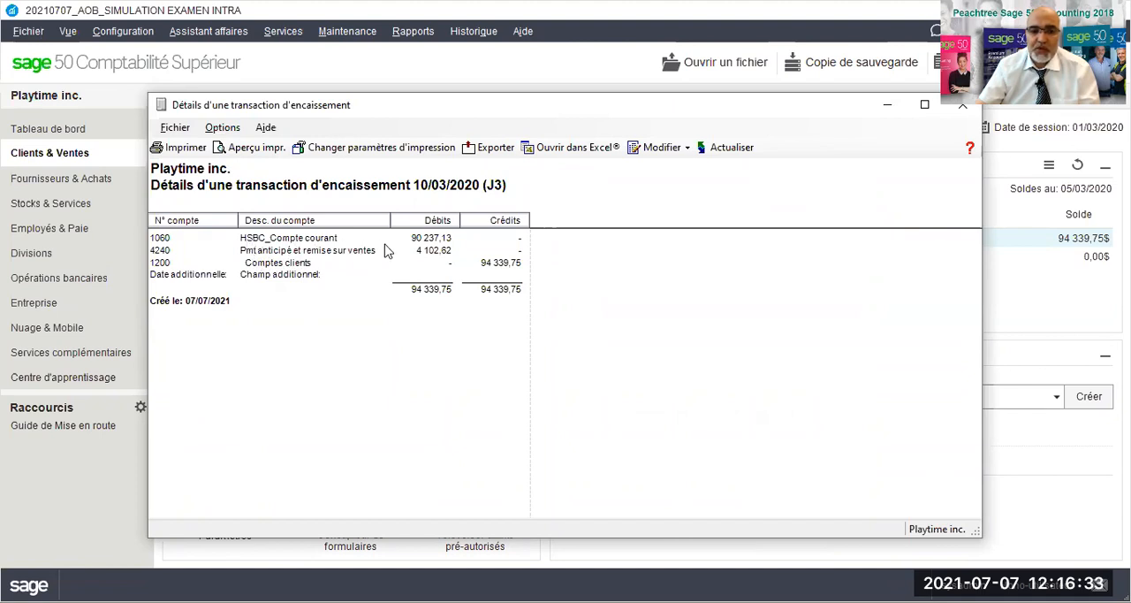
left_click(820, 80)
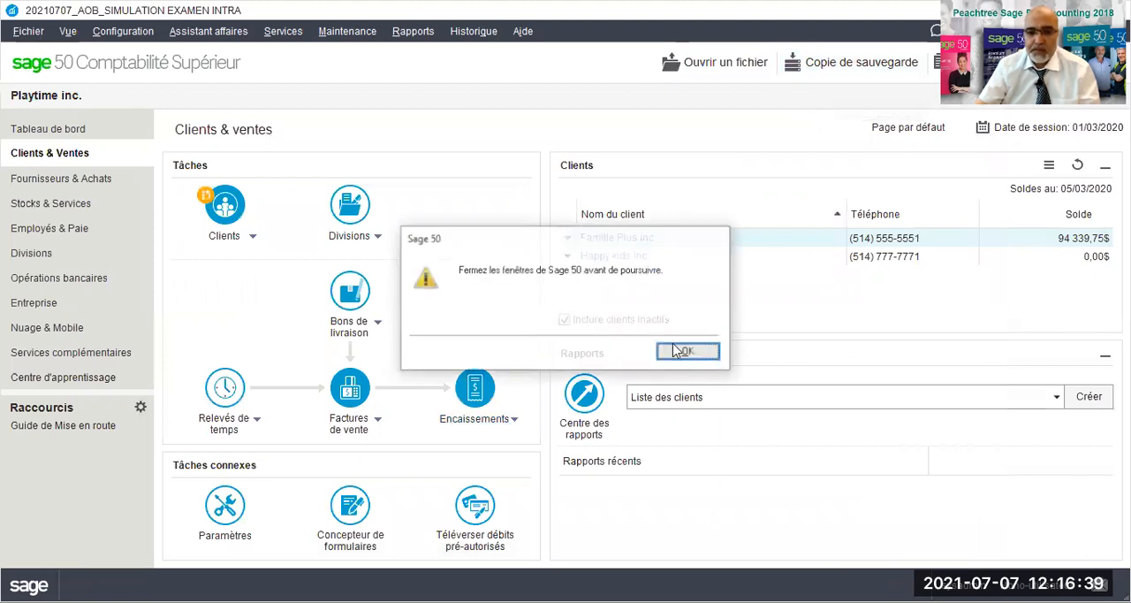
left_click(686, 352)
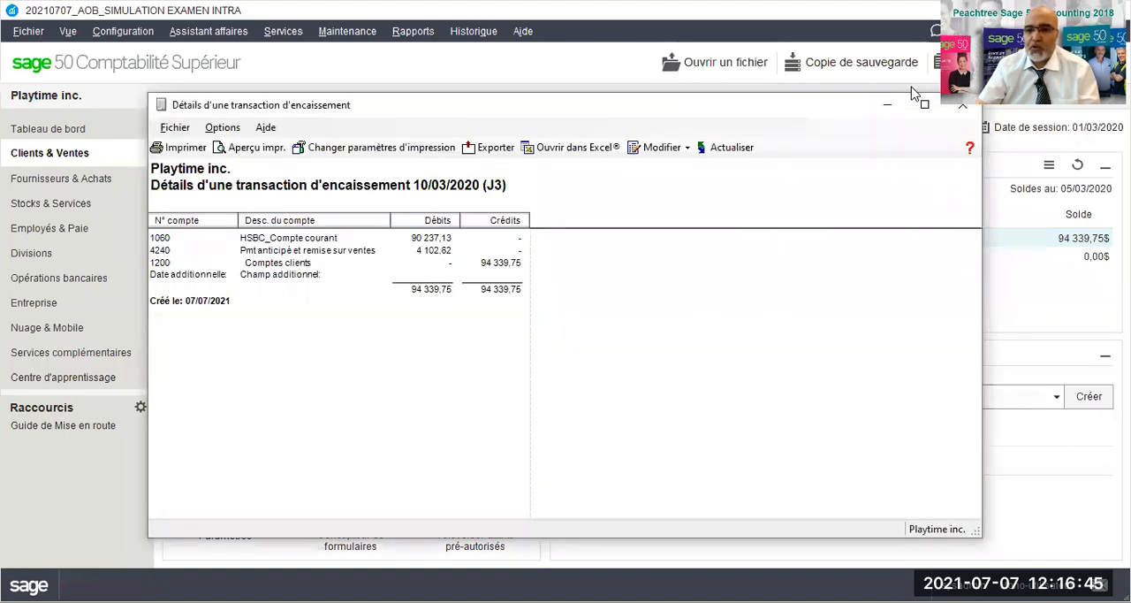
- Close the journal entry details and preview the printable receipt for the Famille Plus inc. payment
left_click(960, 105)
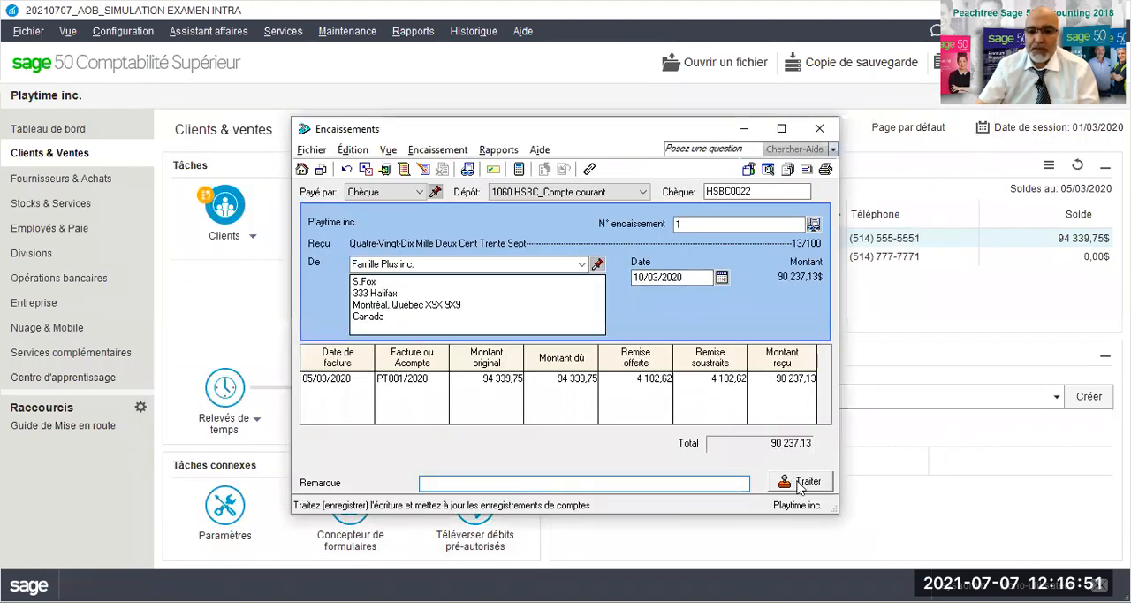
left_click(768, 170)
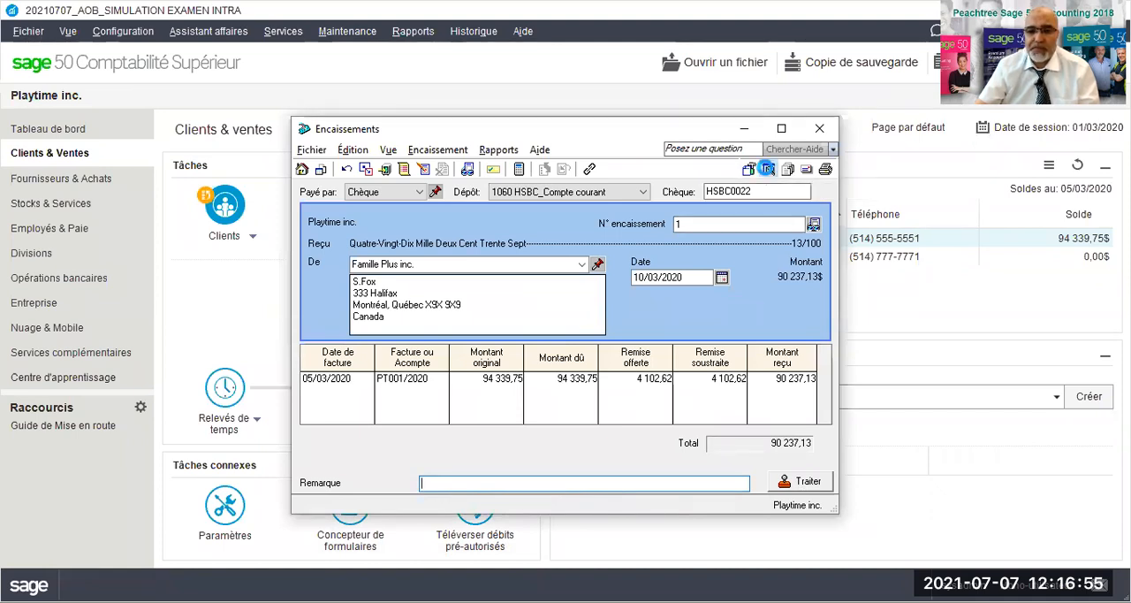
left_click_drag(679, 108, 454, 38)
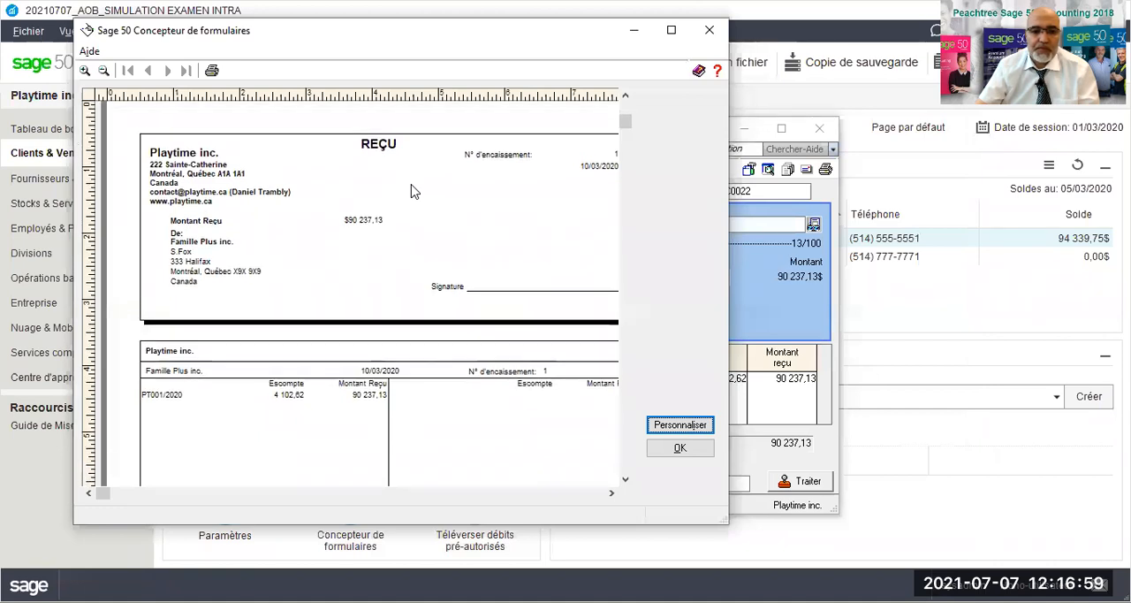
scroll(414, 192, "up", 1)
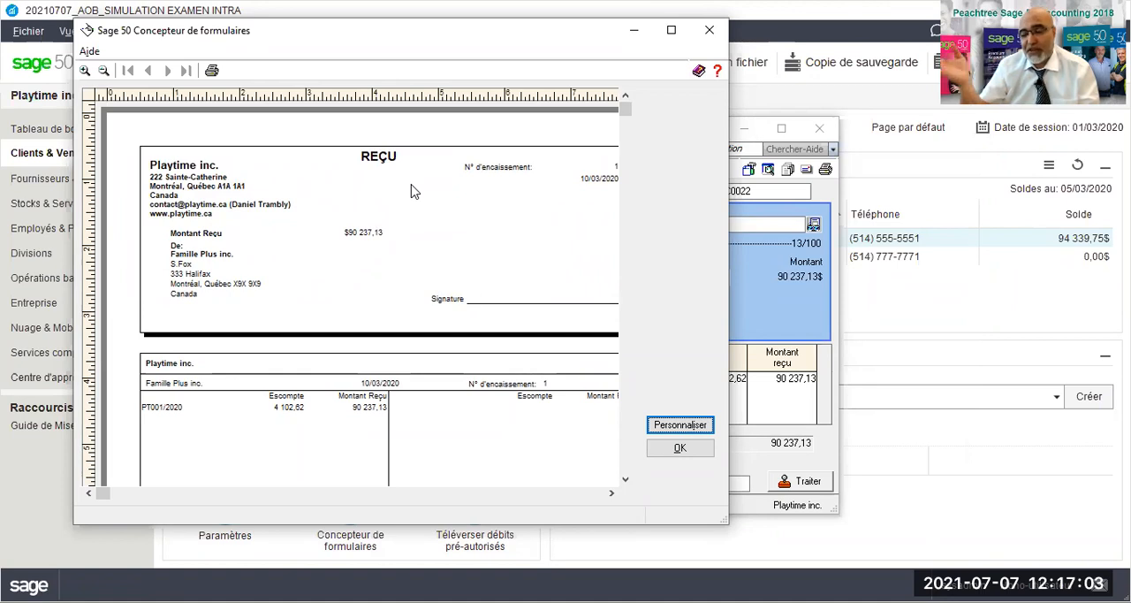
scroll(408, 207, "down", 5)
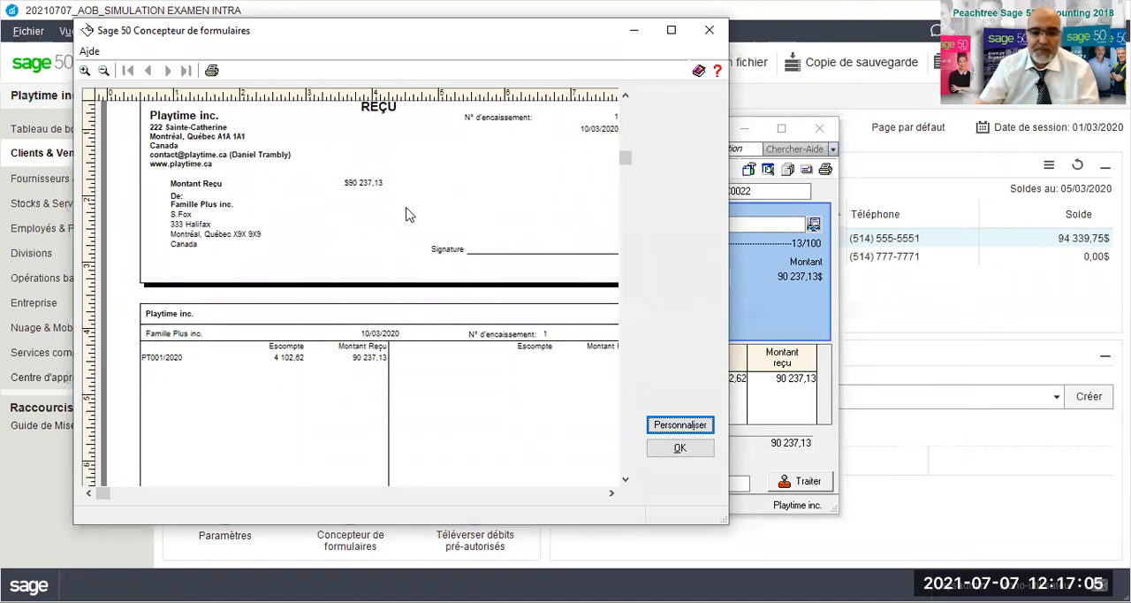
left_click(660, 460)
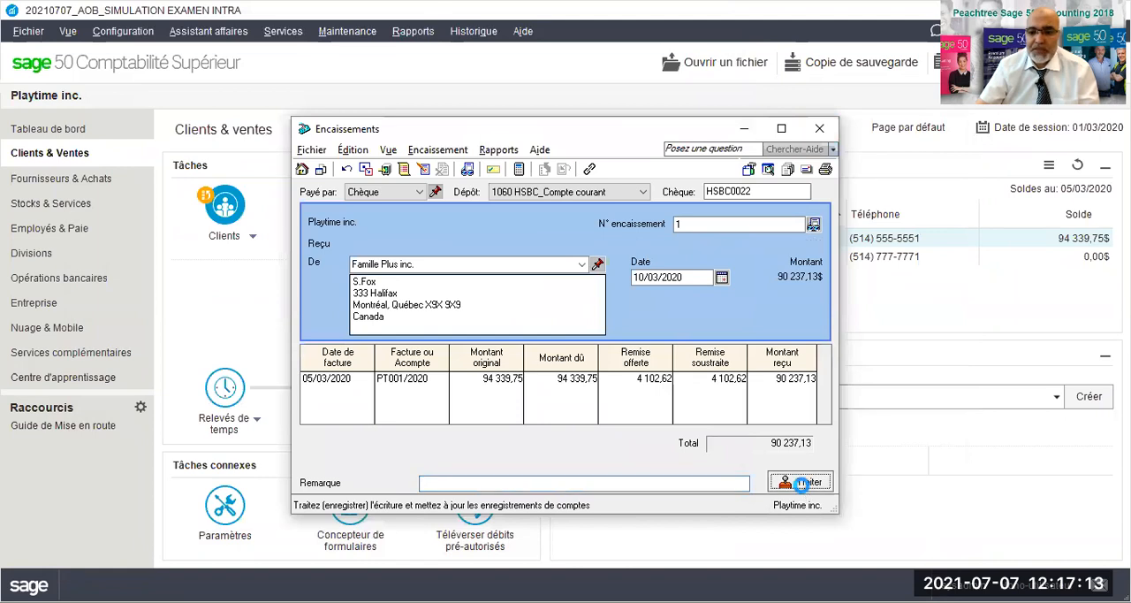
- Process the Famille Plus inc. receipt, accept its date past the session date, and close the receipts window
left_click(624, 370)
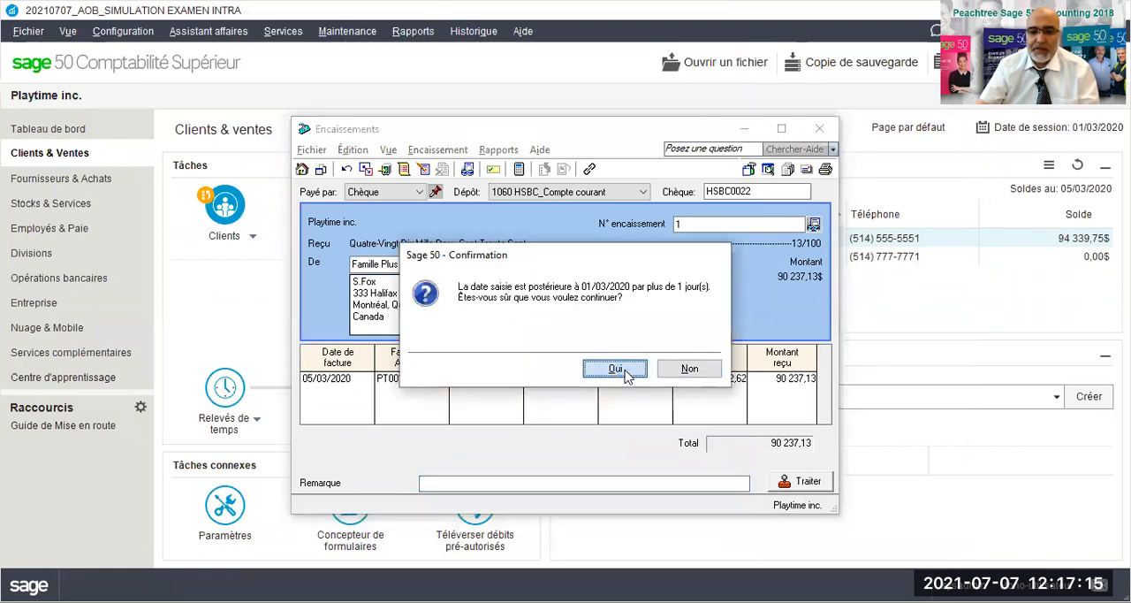
left_click(688, 370)
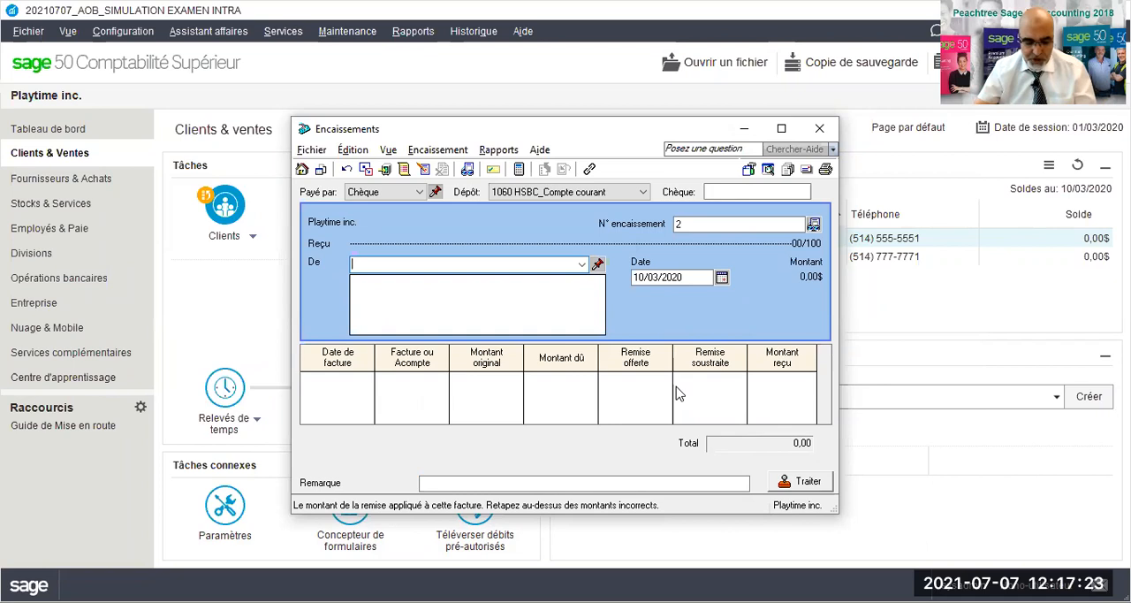
left_click(819, 130)
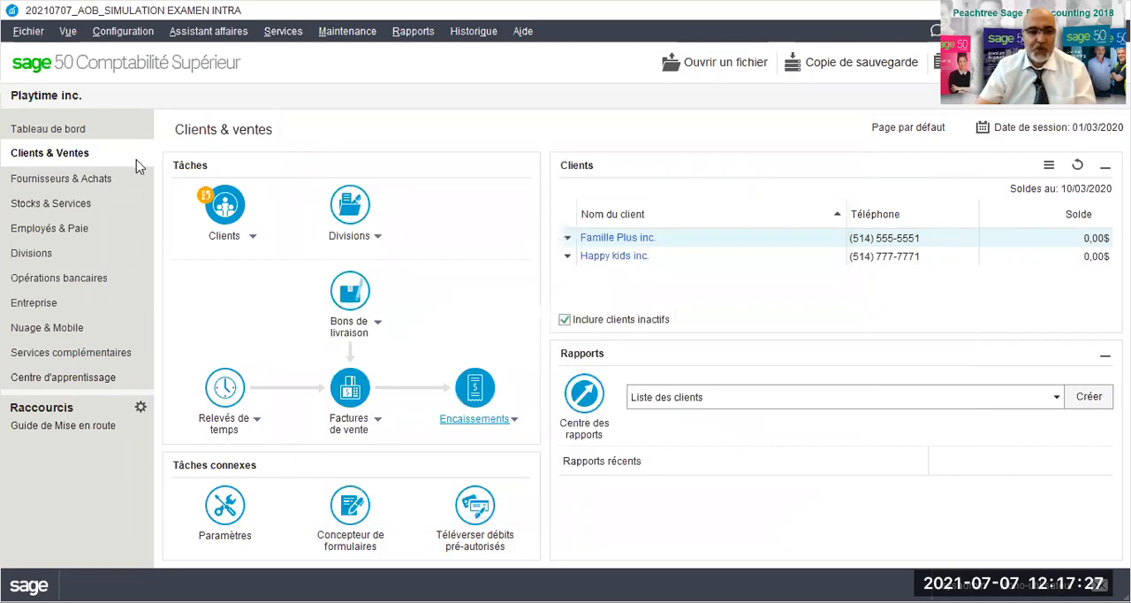
- Start a supplier payment for purchase invoices and set its cheque number to RBCES015
left_click(63, 178)
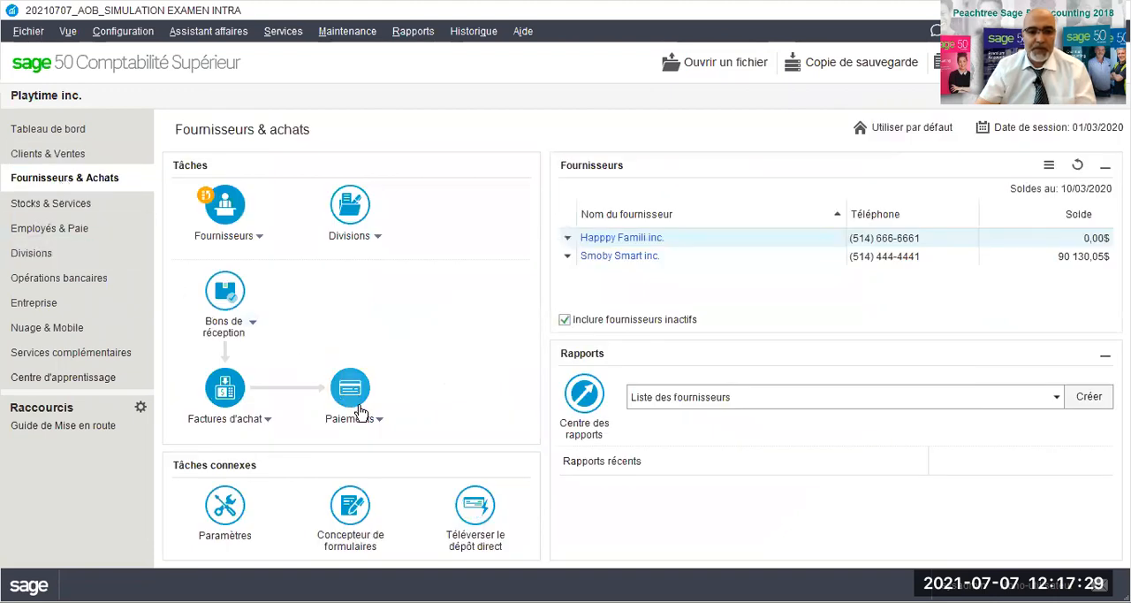
left_click(379, 423)
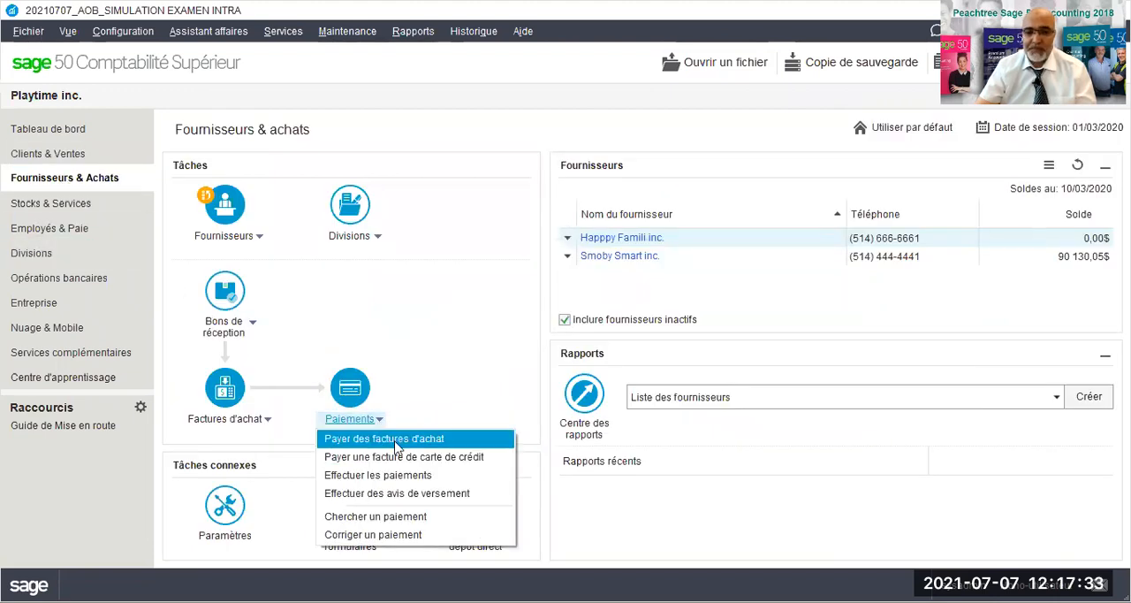
left_click(397, 442)
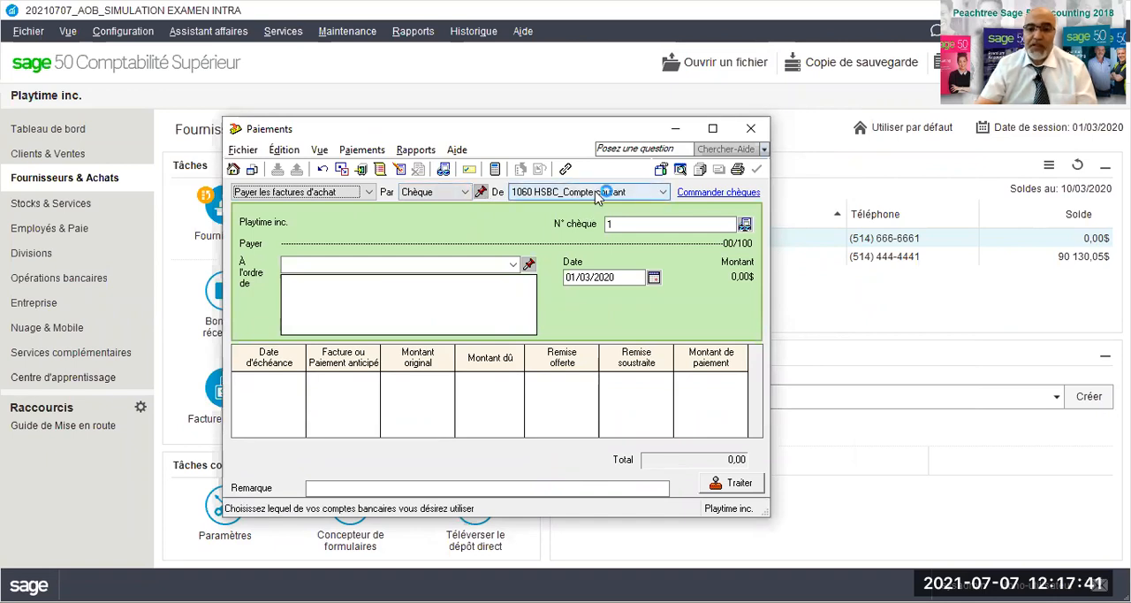
left_click(609, 223)
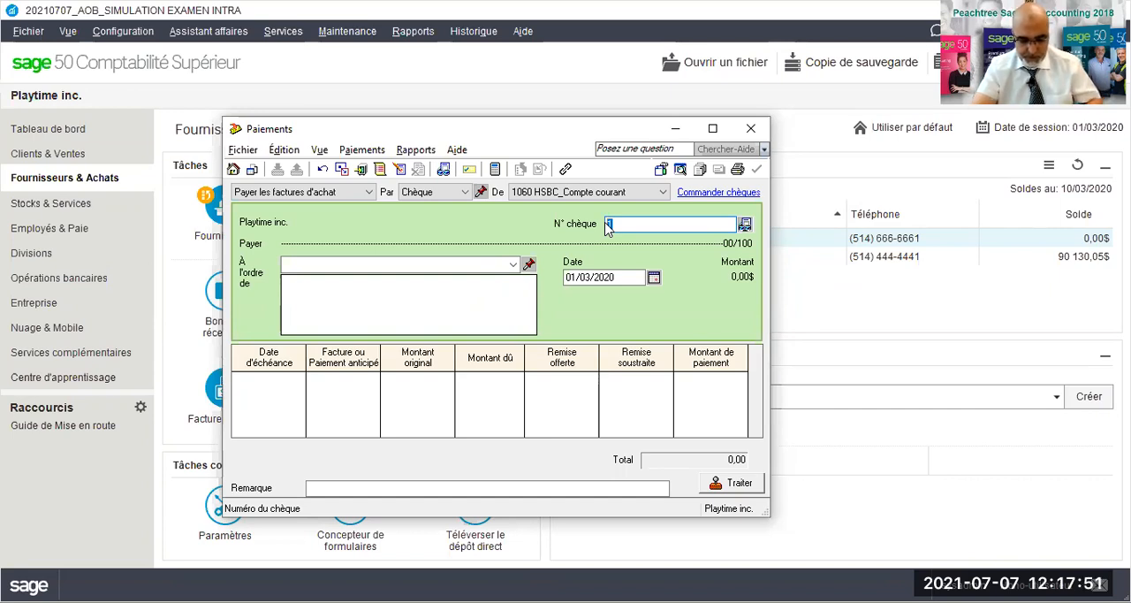
type("RBCE")
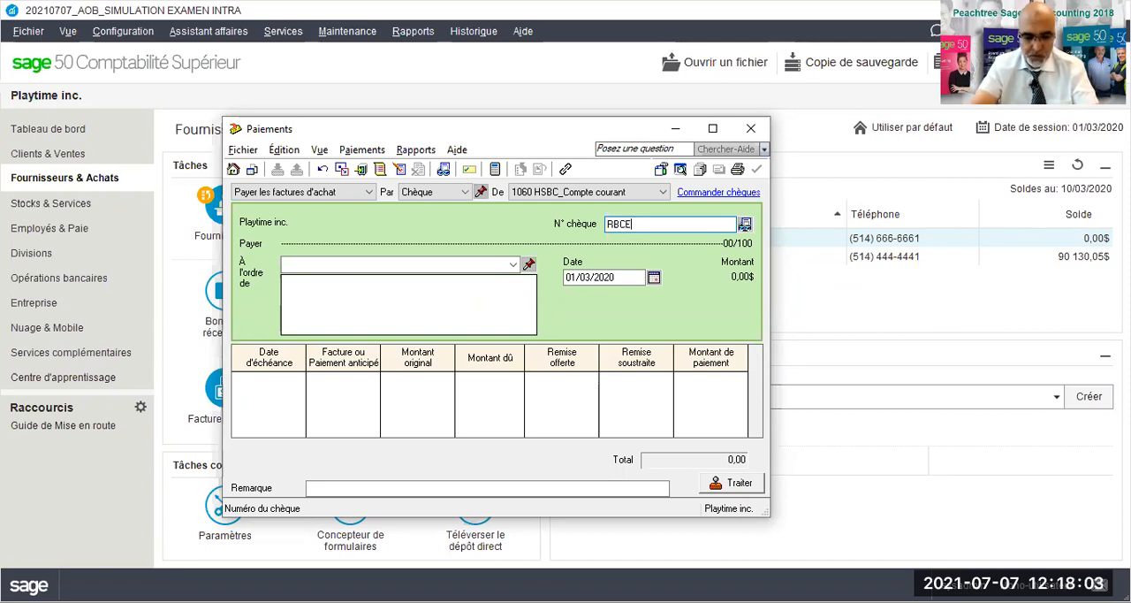
type("S015")
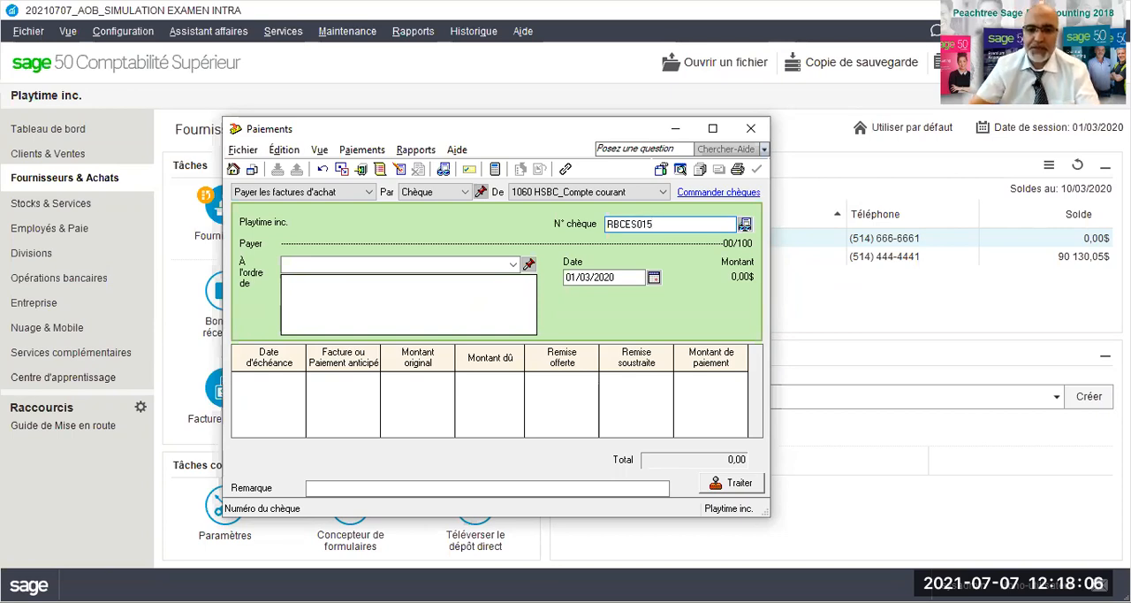
- Make the payment out to Smoby Smart inc. and date it 12/03/2020
left_click(513, 264)
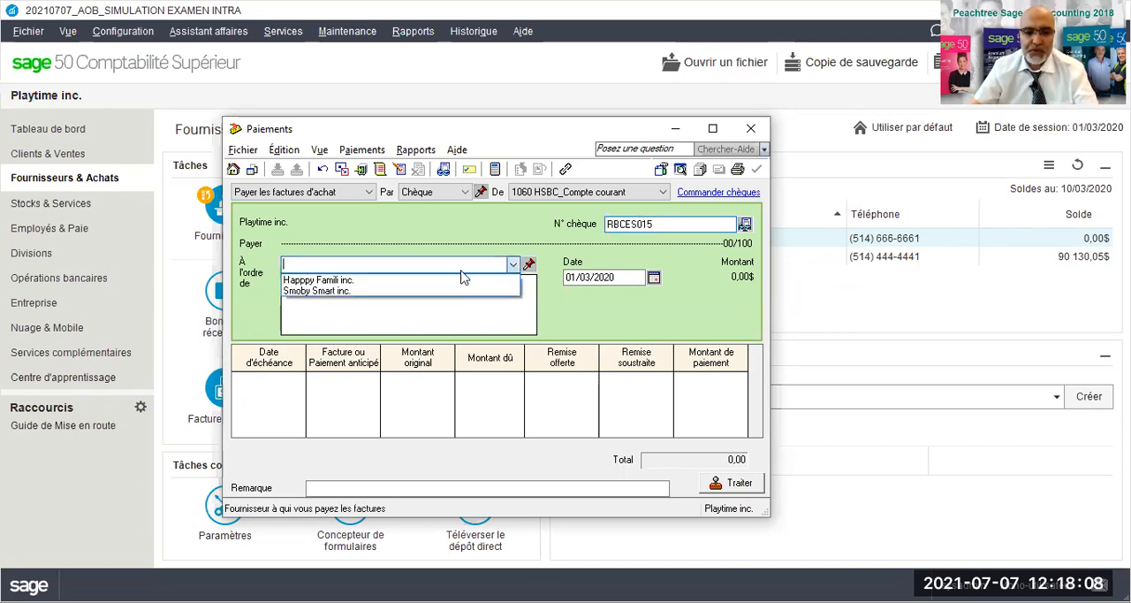
left_click(345, 292)
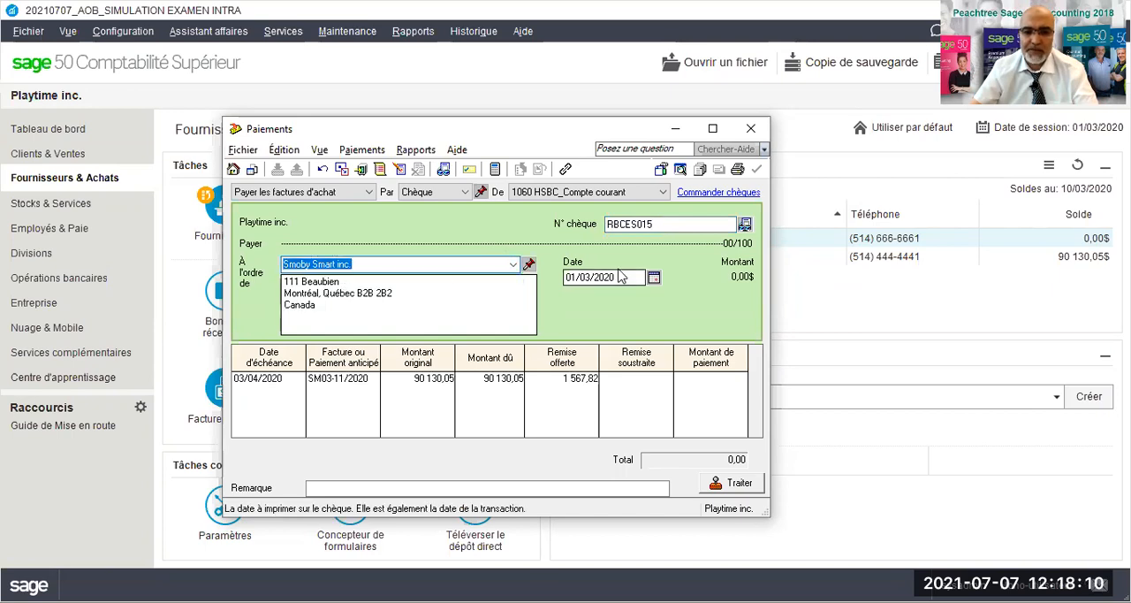
left_click(512, 264)
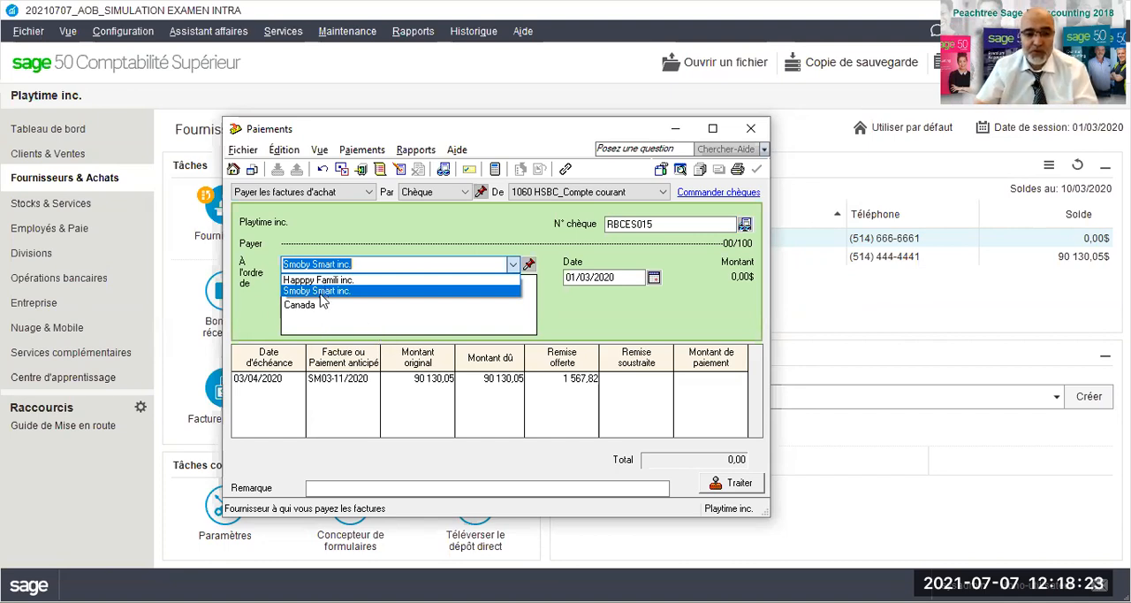
left_click(639, 298)
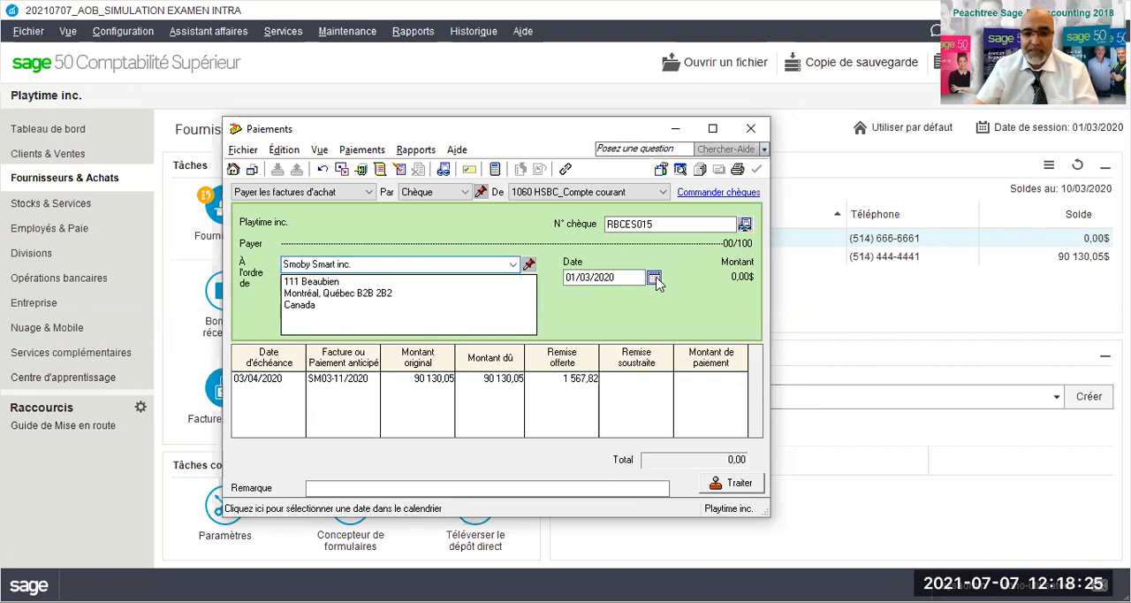
left_click(654, 278)
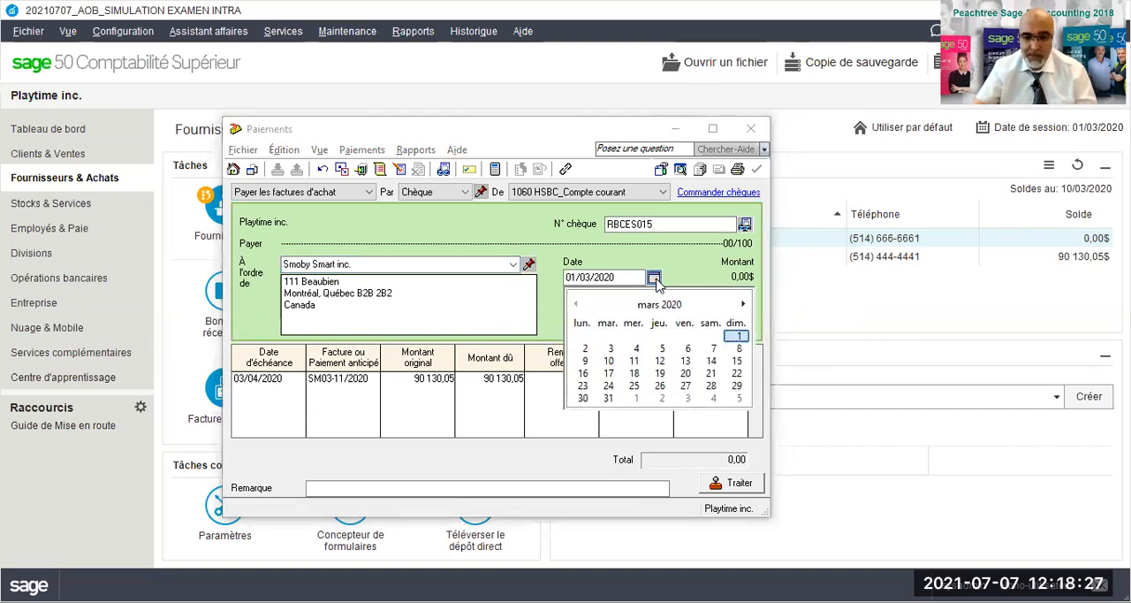
left_click(659, 361)
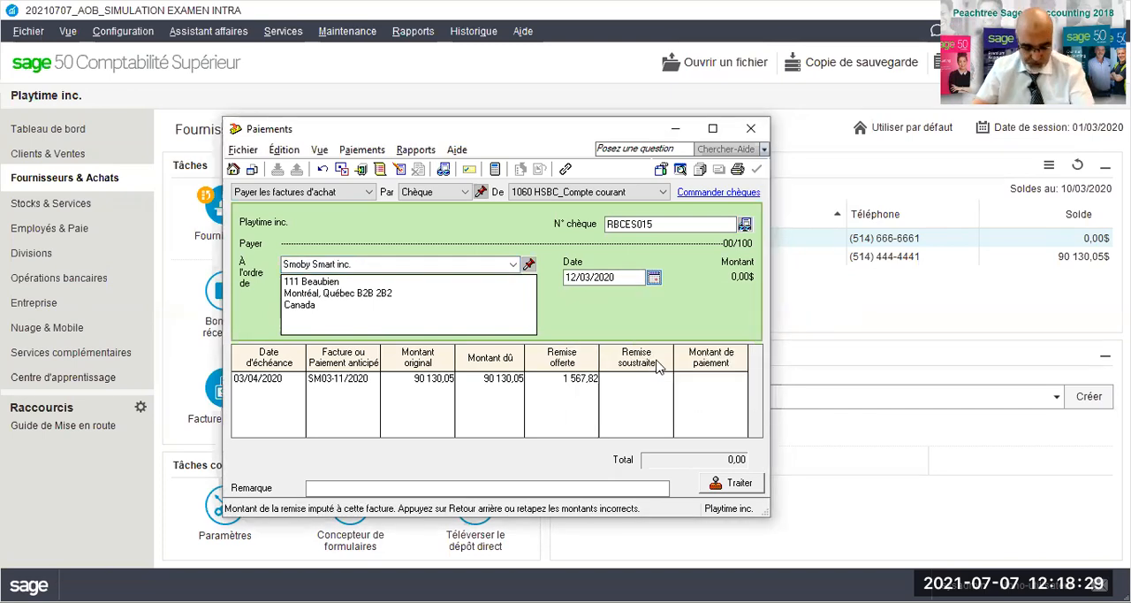
- Accept the offered early-payment discount and the proposed payment amount for invoice SM03-11/2020
left_click(638, 378)
key("Tab")
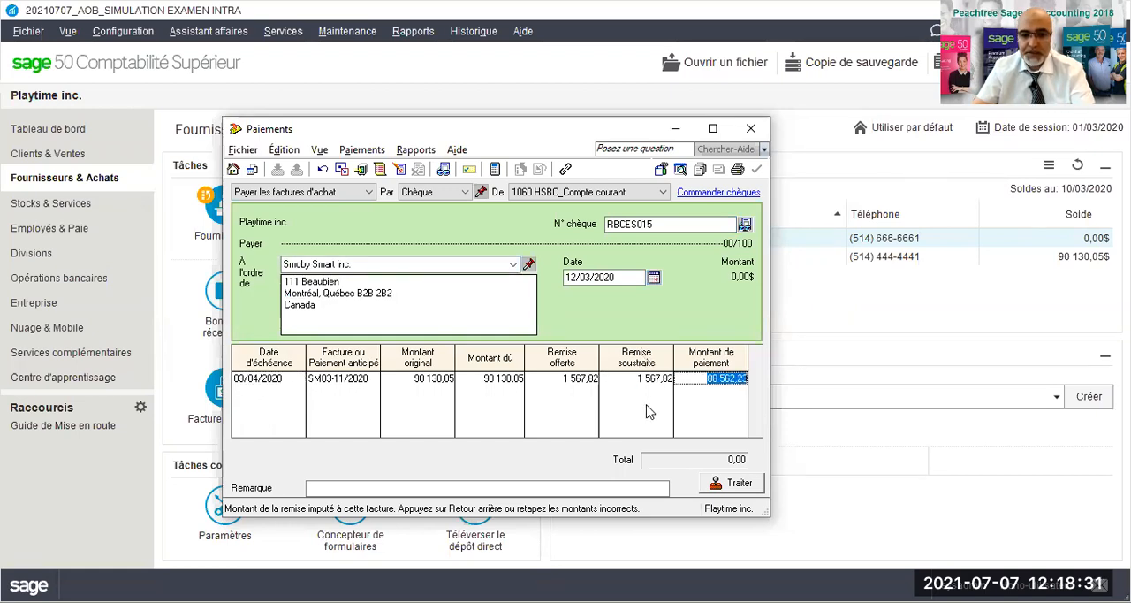
key("Tab")
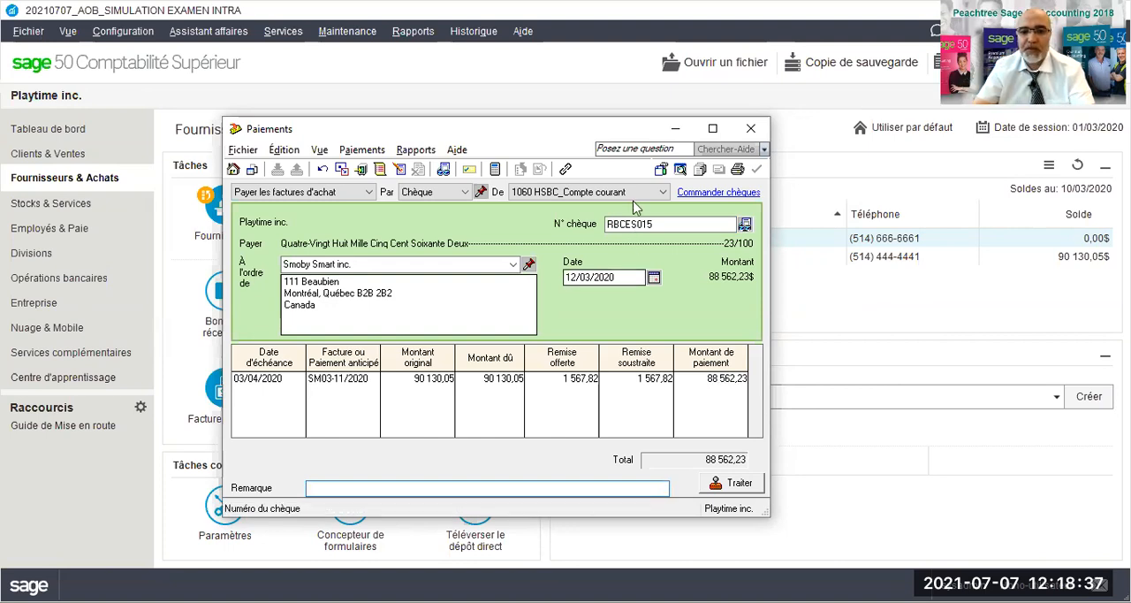
- Preview the printable cheque for the Smoby Smart inc. payment and close the preview
left_click(680, 170)
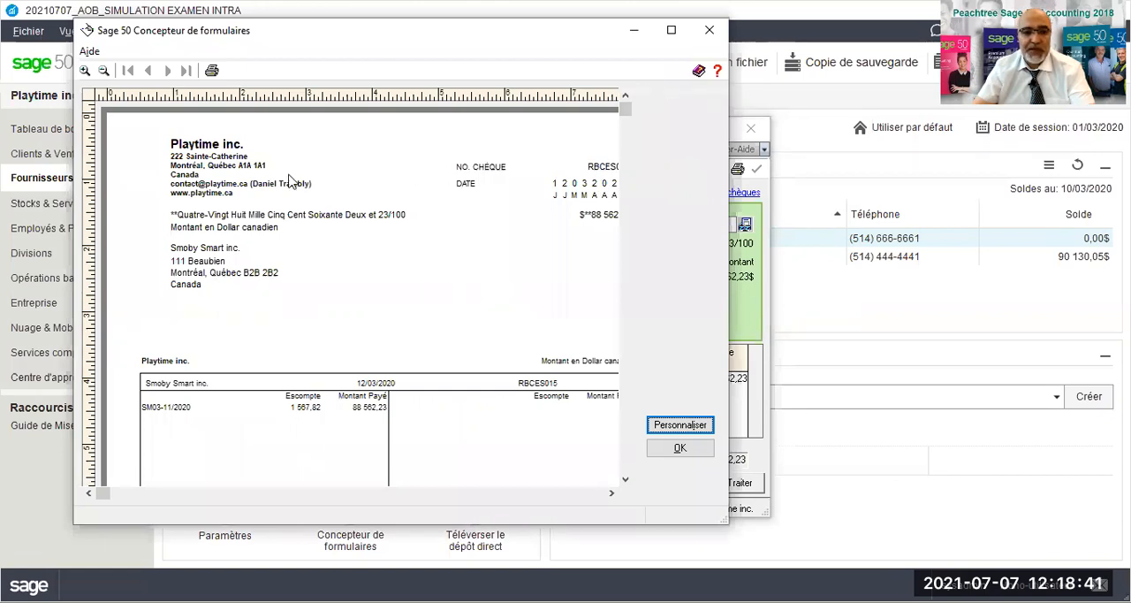
left_click(666, 87)
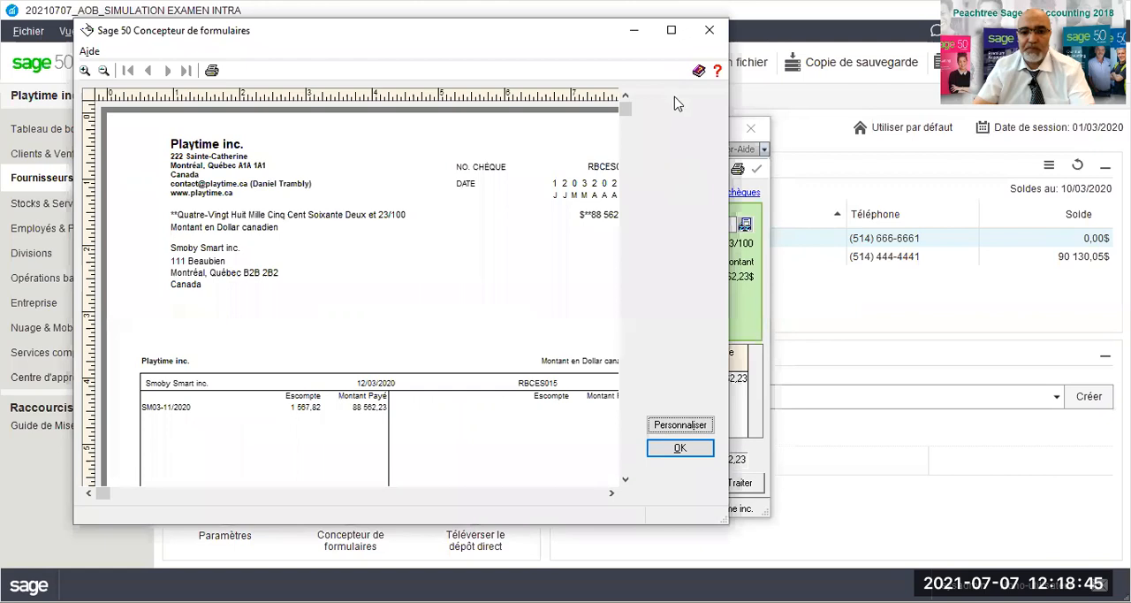
scroll(583, 195, "down", 2)
scroll(576, 206, "up", 2)
left_click(678, 455)
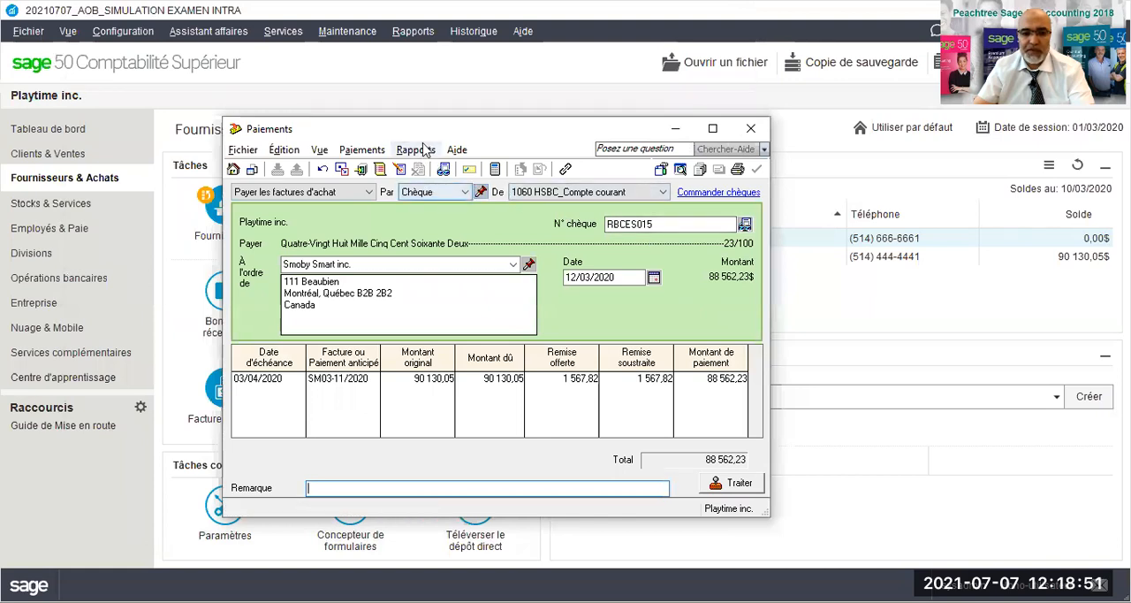
- Display the supplier payment's journal entry details to check its debits and credits
left_click(418, 152)
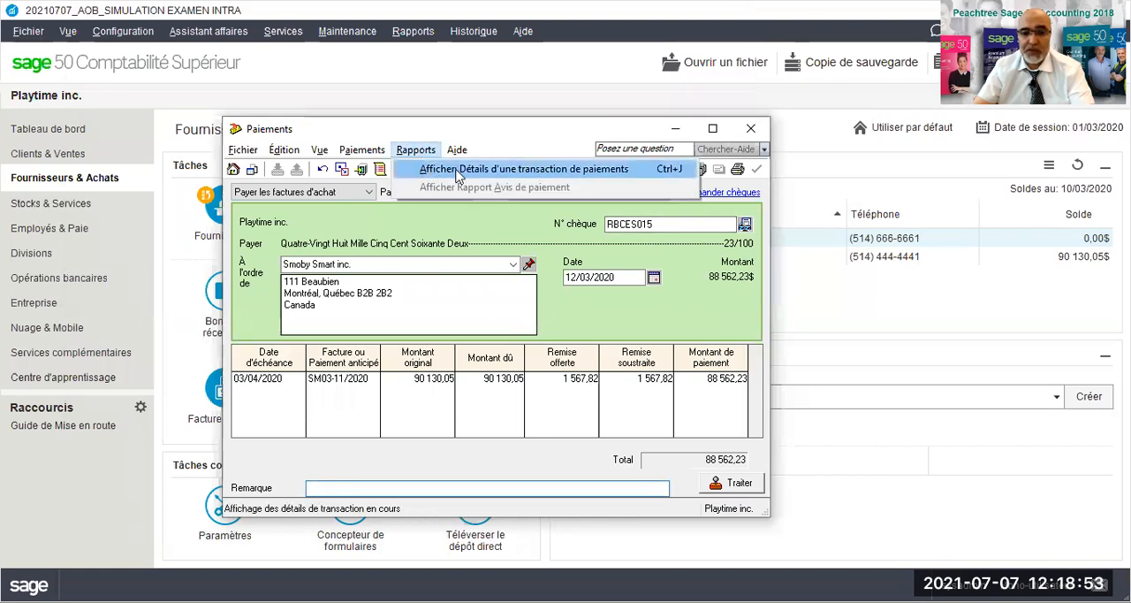
left_click(457, 170)
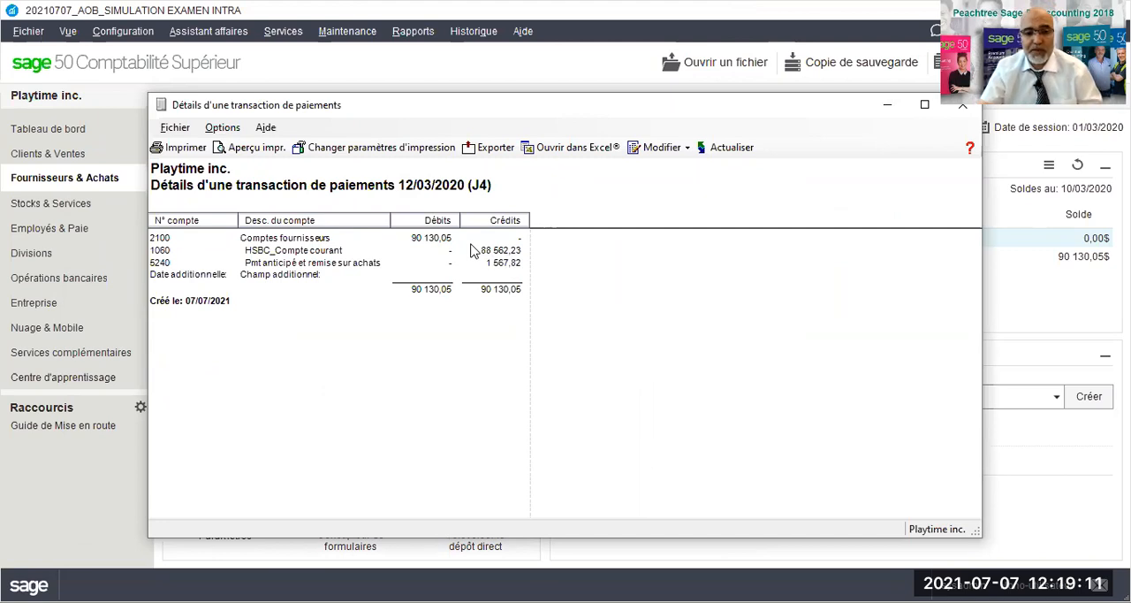
left_click(963, 109)
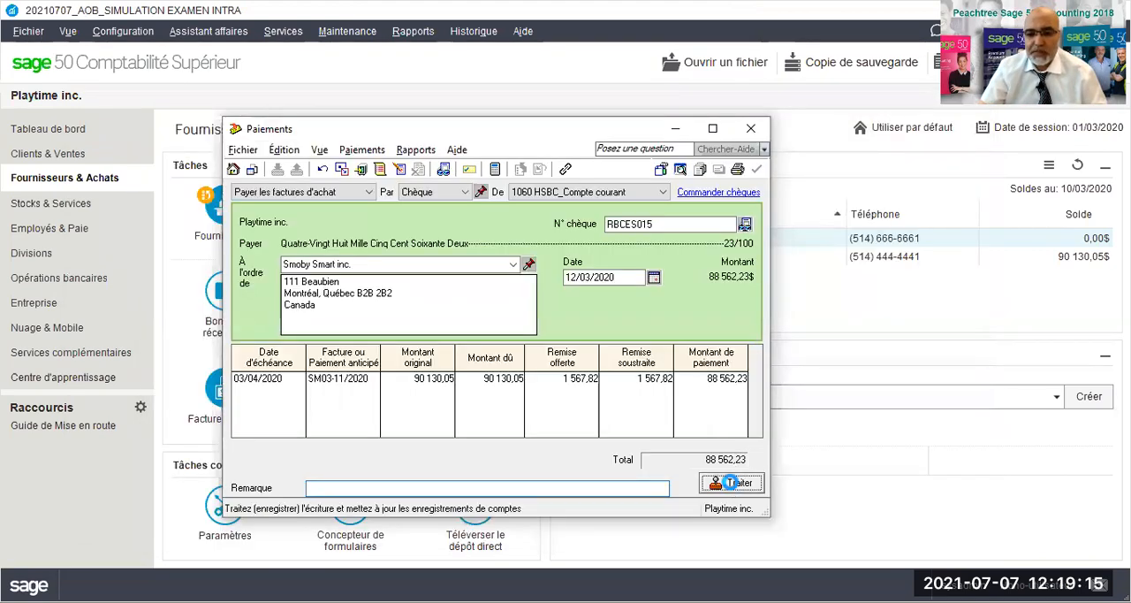
- Process the Smoby Smart inc. payment, acknowledge the confirmations, and close the payments window
left_click(730, 482)
left_click(604, 371)
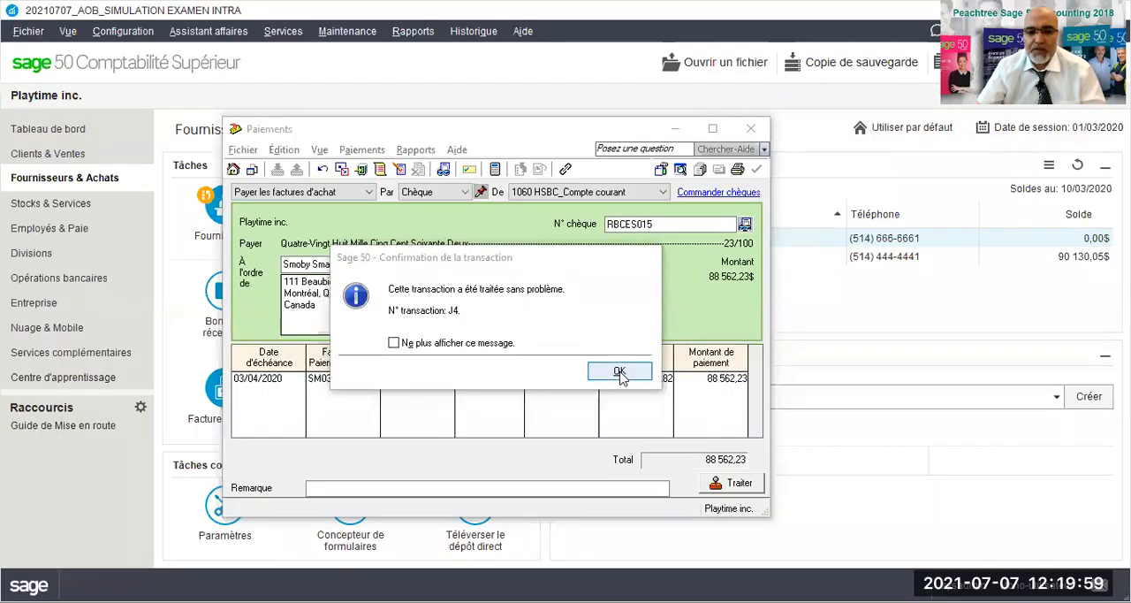
left_click(619, 372)
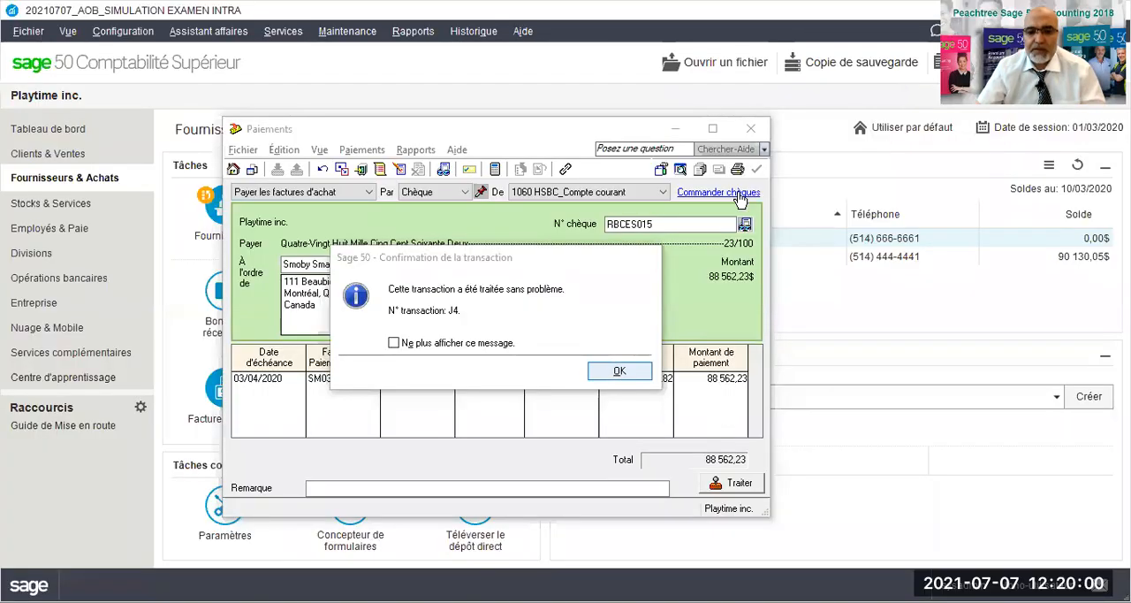
left_click(752, 132)
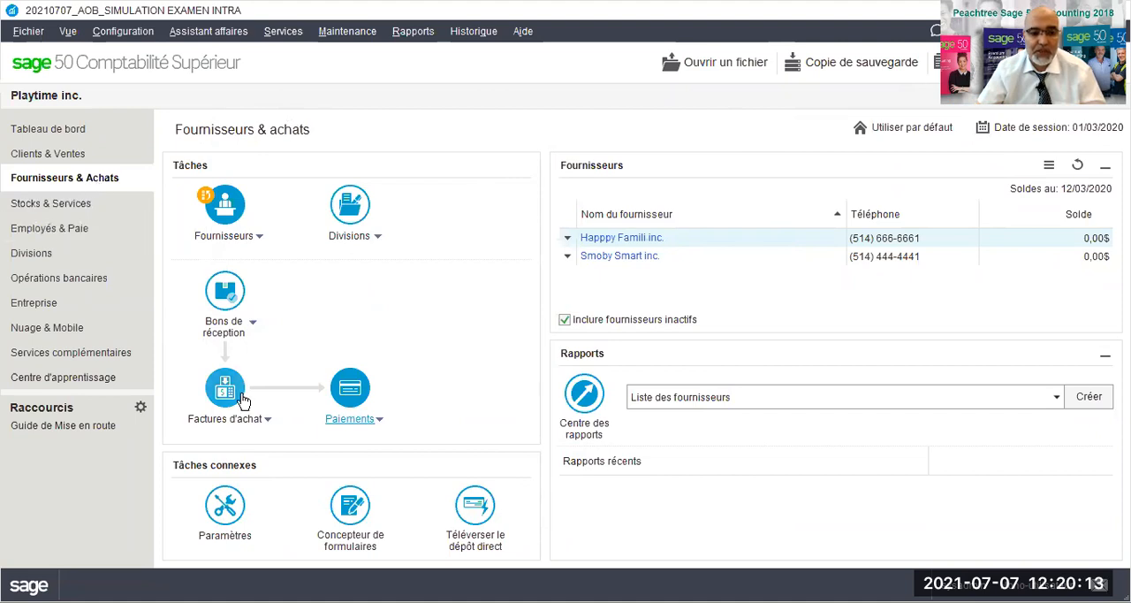
- Start a new purchase invoice for the supplier Happpy Famili inc
left_click(263, 425)
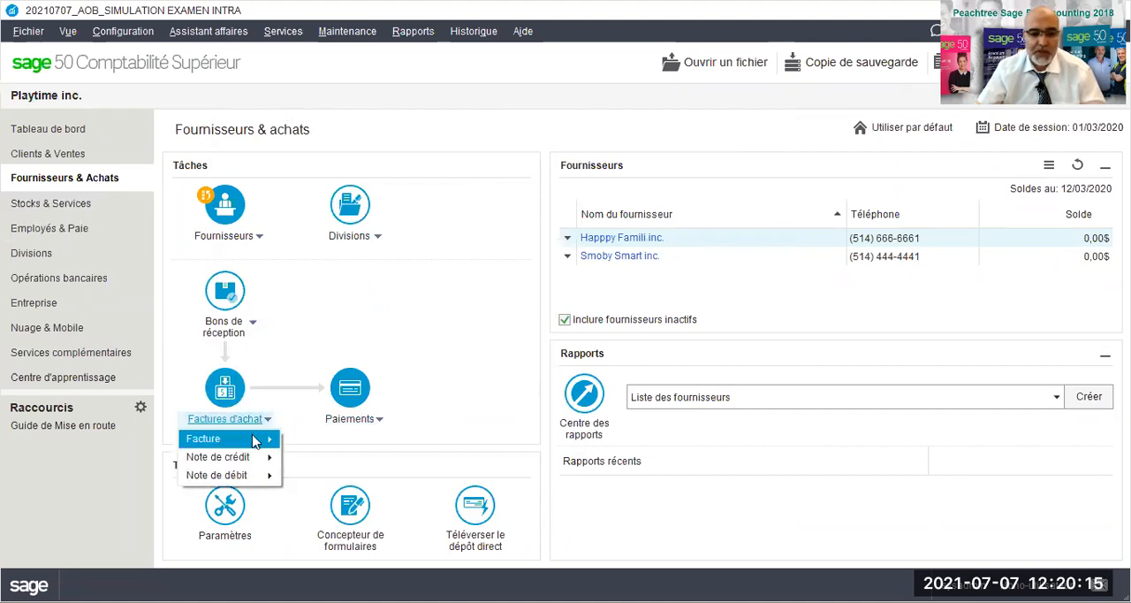
mouse_move(256, 439)
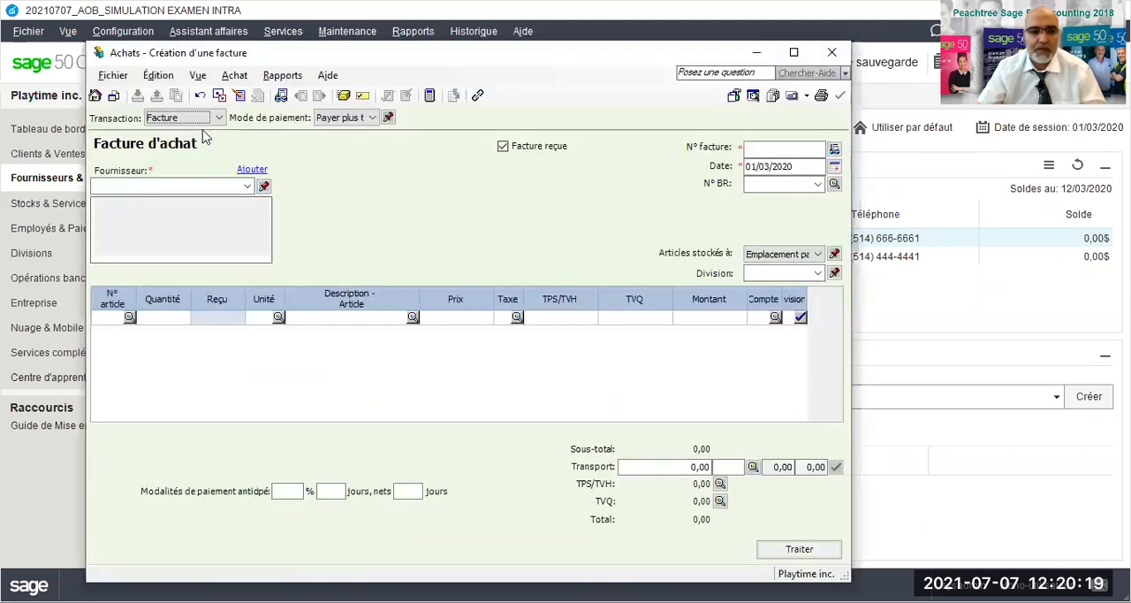
left_click(249, 189)
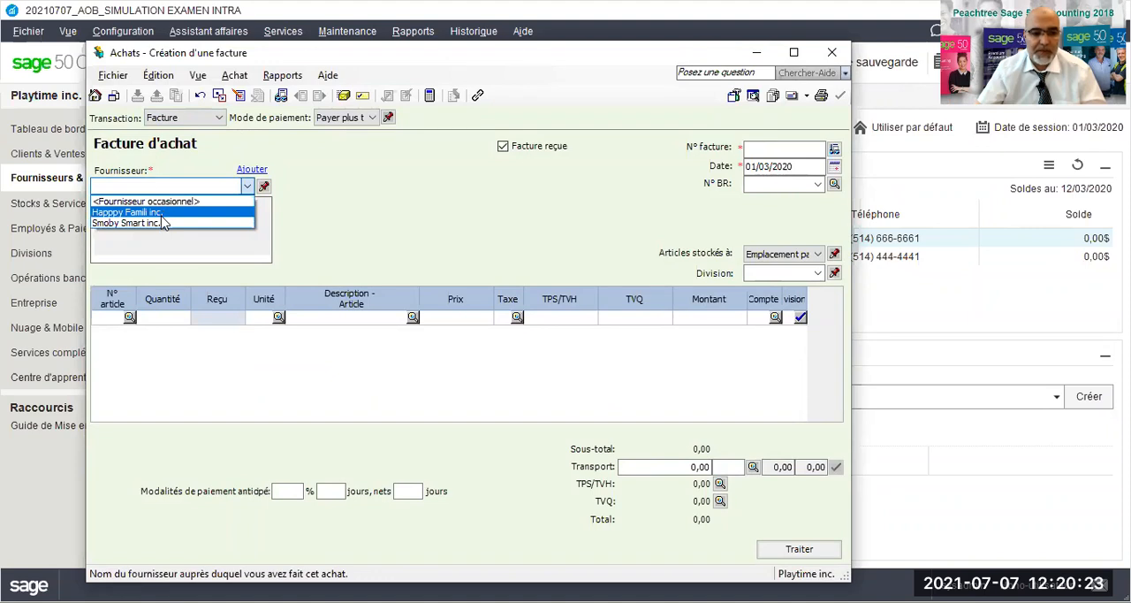
left_click(162, 214)
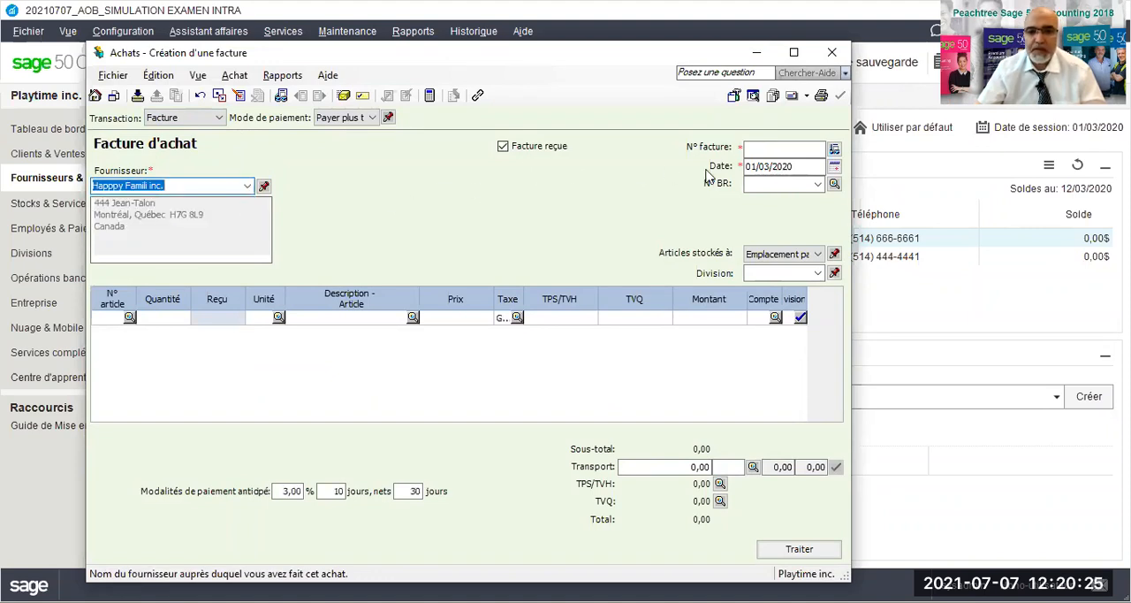
- Enter HAFA0035/2020 as the purchase invoice number and 15/03/2020 as its date
left_click(762, 147)
type("HAFA0035")
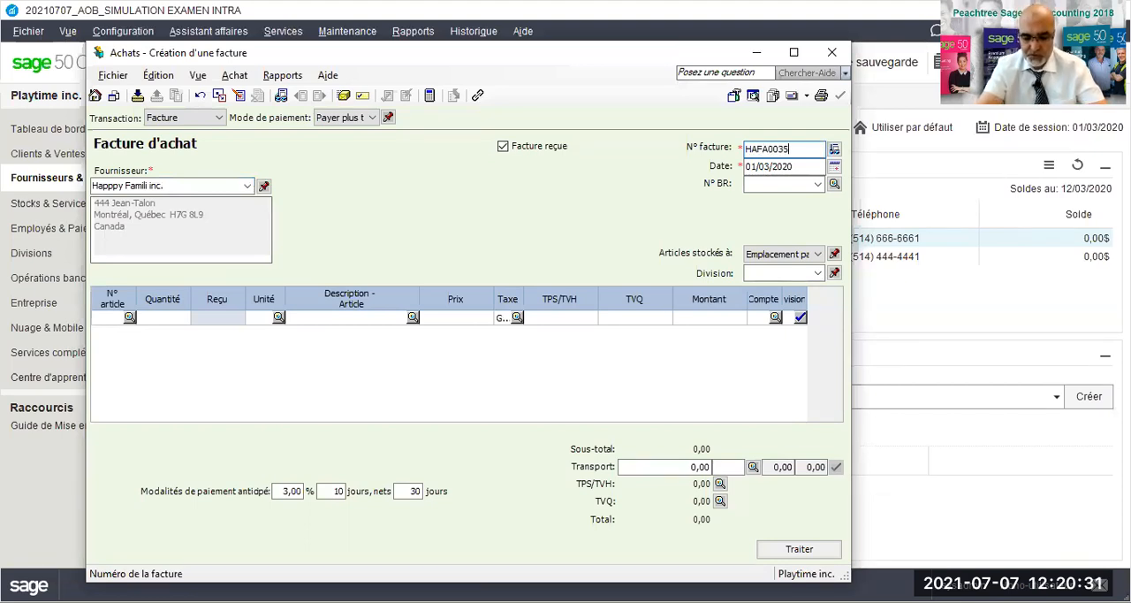
type("/2020")
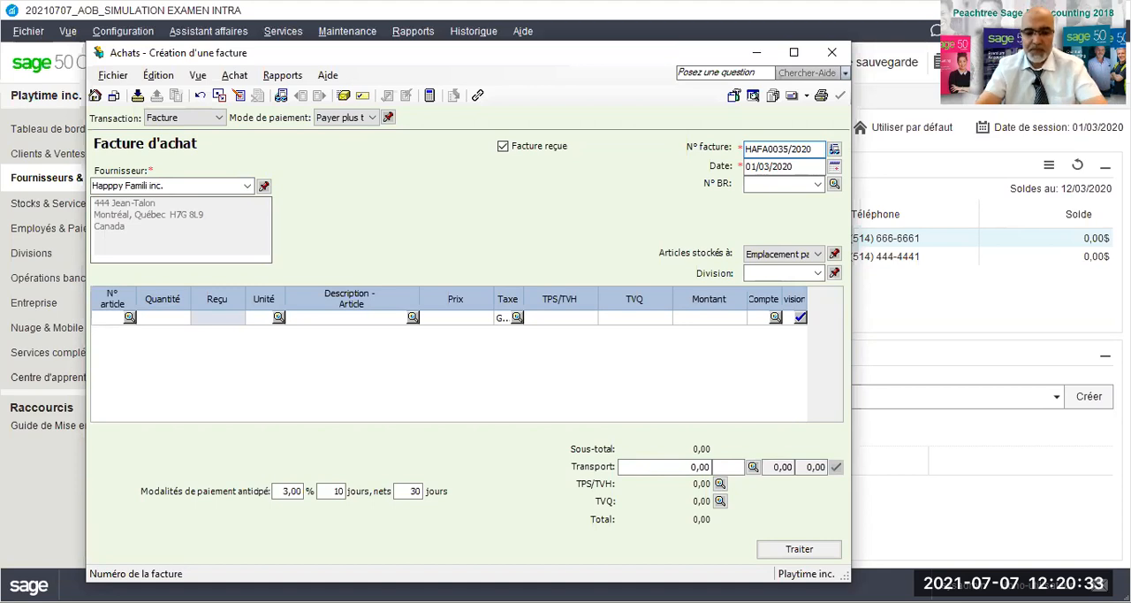
key("Tab")
type("15032020")
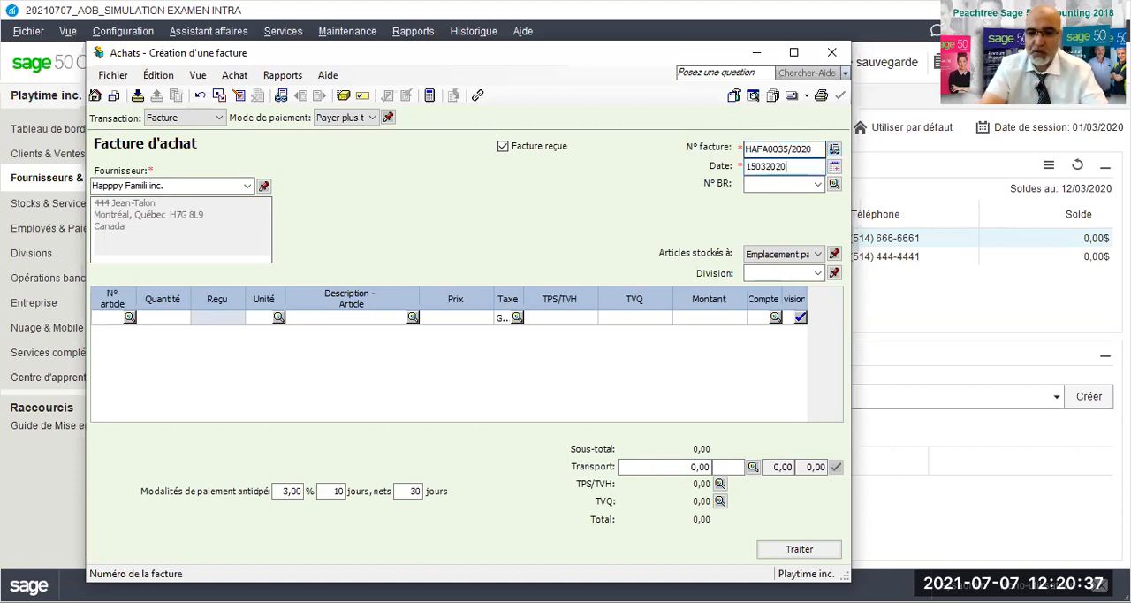
- Add item RES123 (Robot éducatif solaire) to the invoice with quantity 140 and unit price 155,99
left_click(123, 324)
double_click(126, 323)
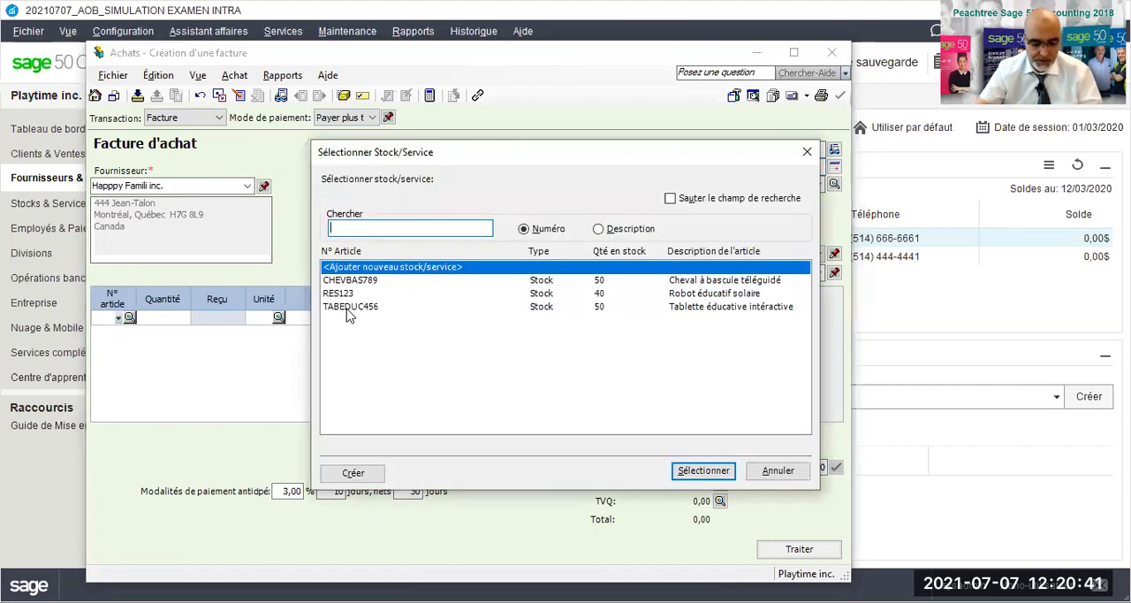
double_click(349, 293)
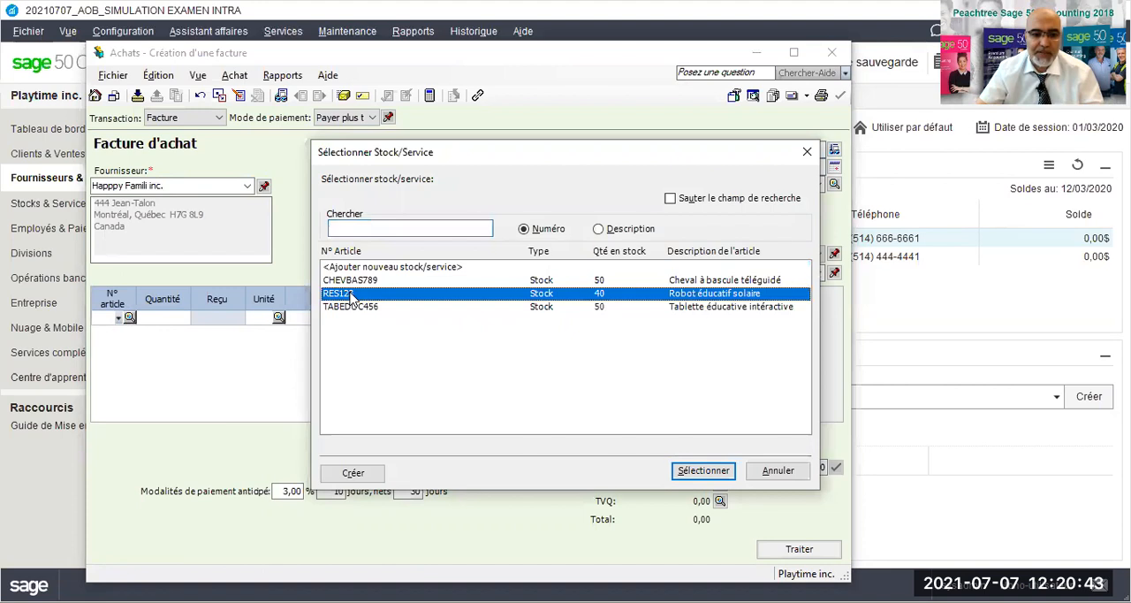
type("140")
key("Tab")
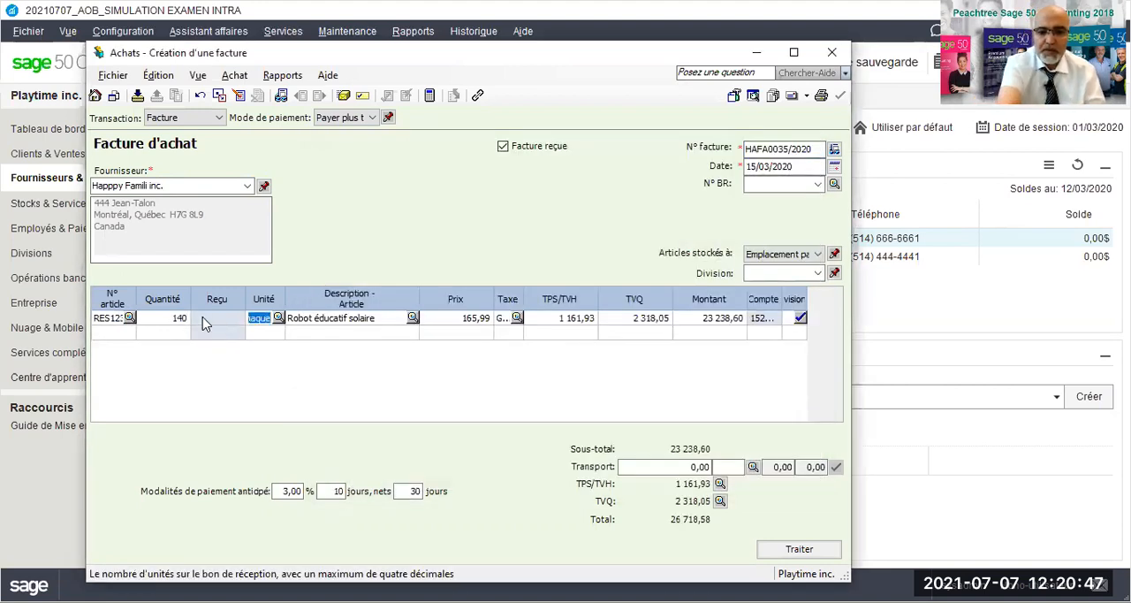
key("Tab")
key("Tab")
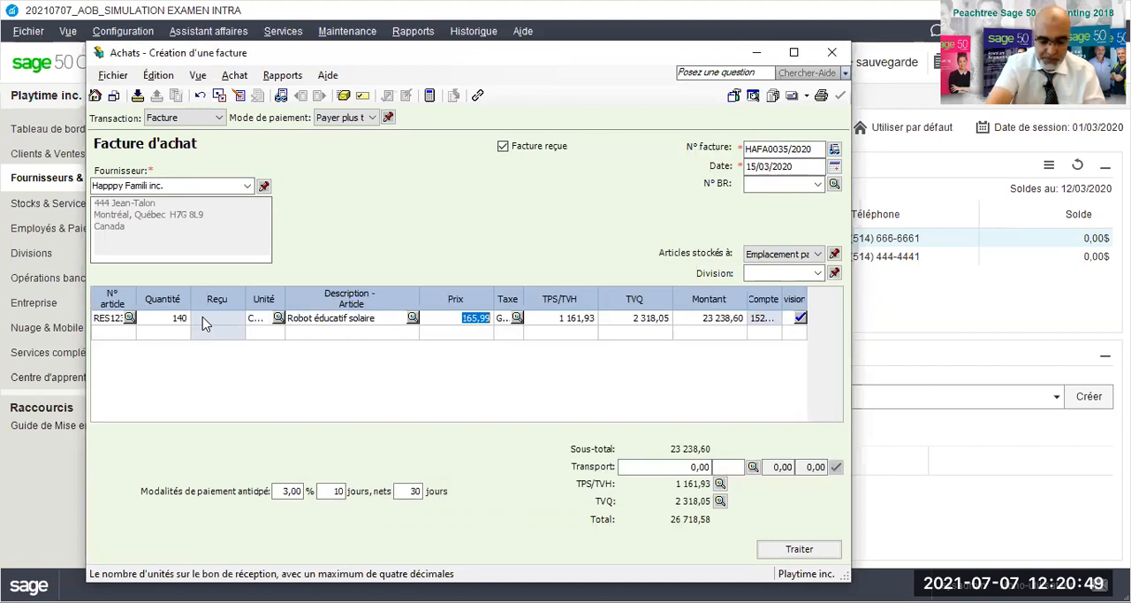
type("155,99")
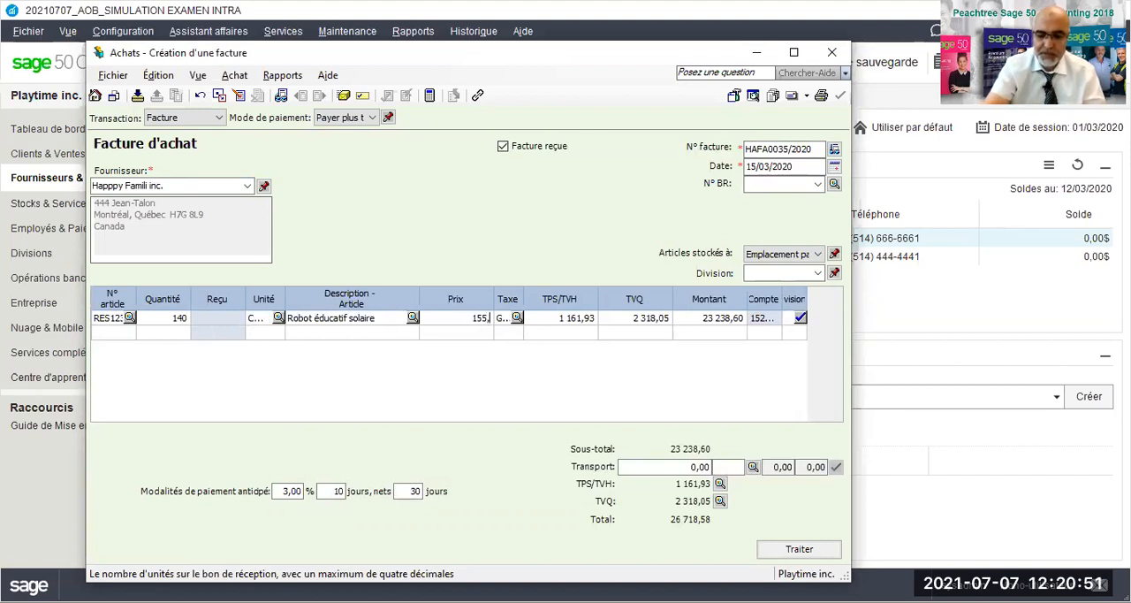
key("Tab")
key("Tab")
key("Tab")
key("Tab")
key("Tab")
key("Tab")
key("Tab")
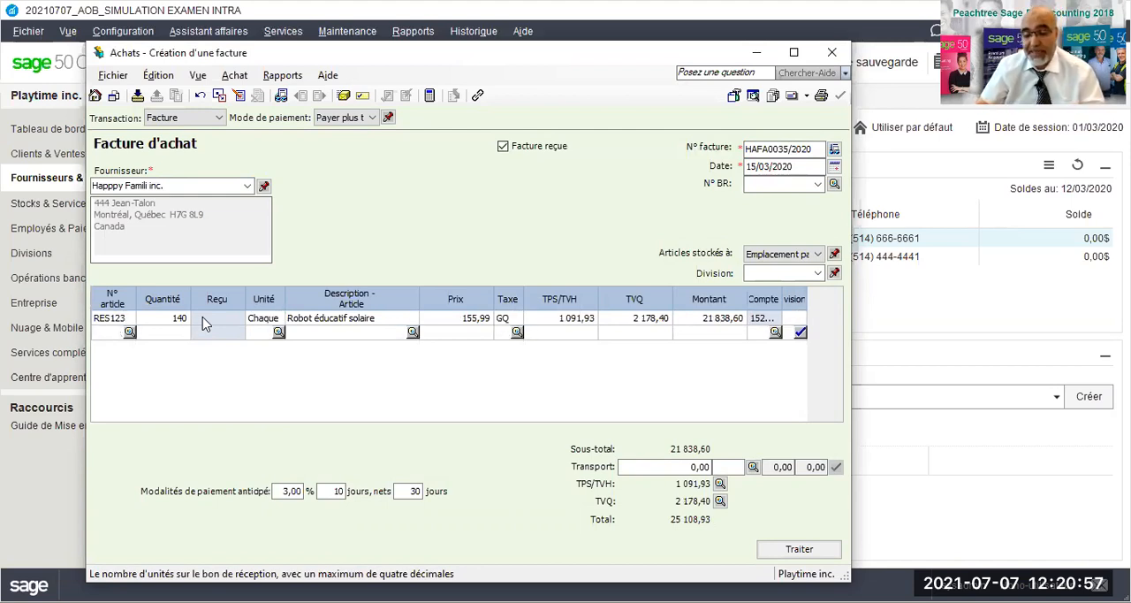
- Add item TABEDUC456 (Tablette éducative intéractive) on the second line with quantity 150 and unit price 85,99
left_click(101, 333)
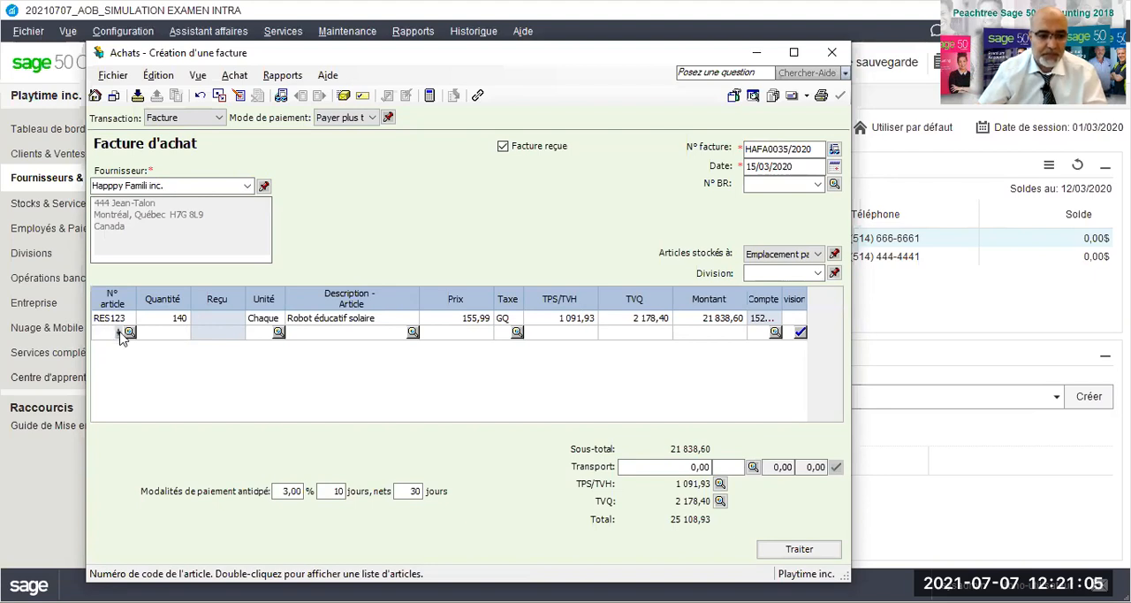
left_click(119, 332)
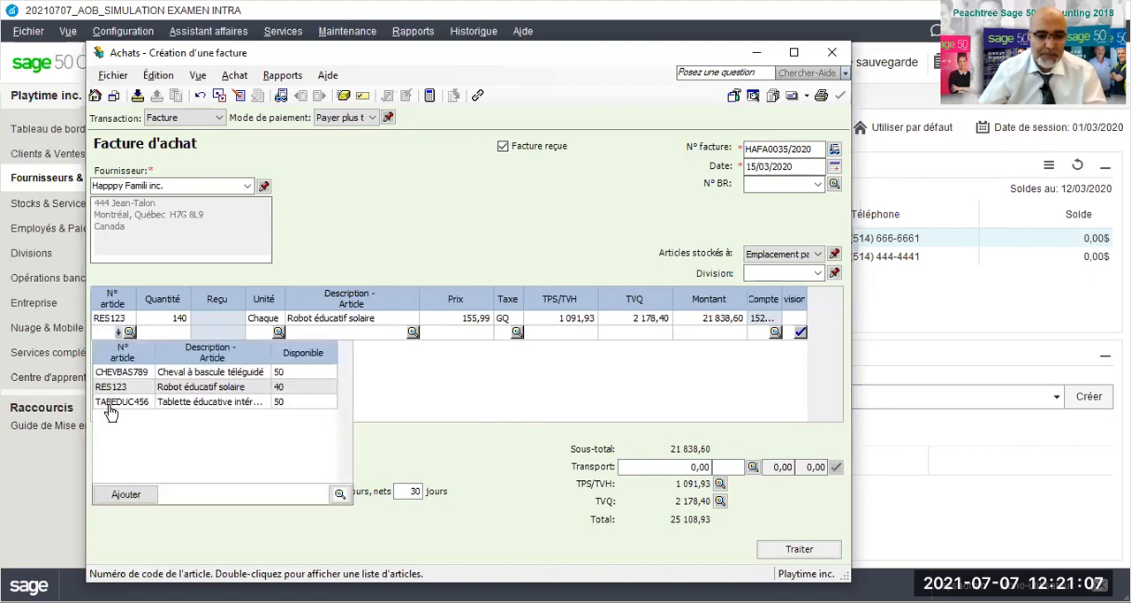
left_click(112, 403)
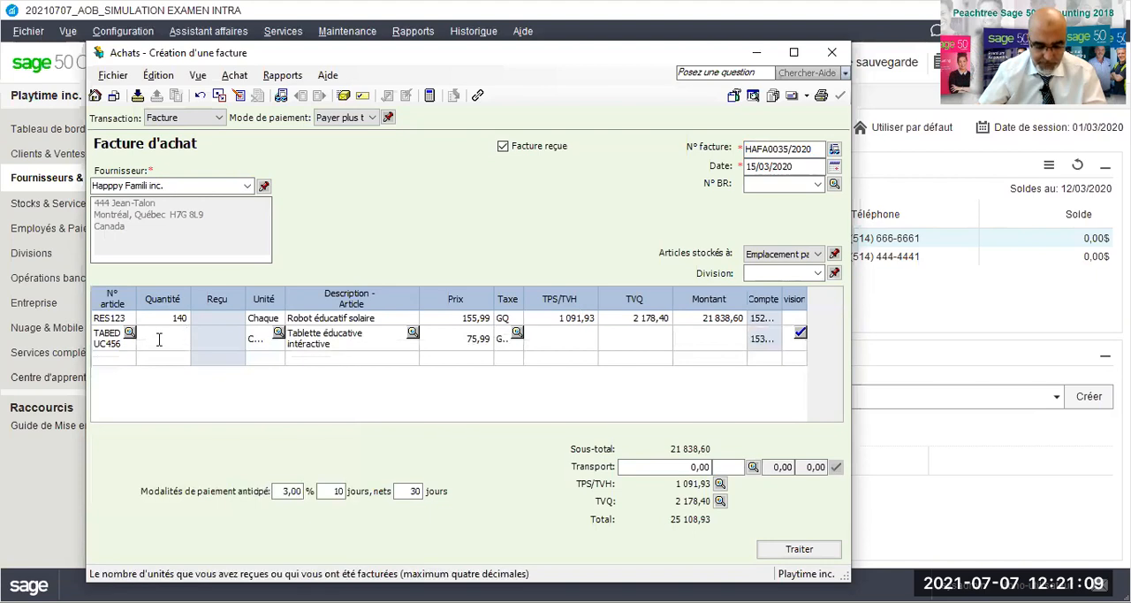
type("150")
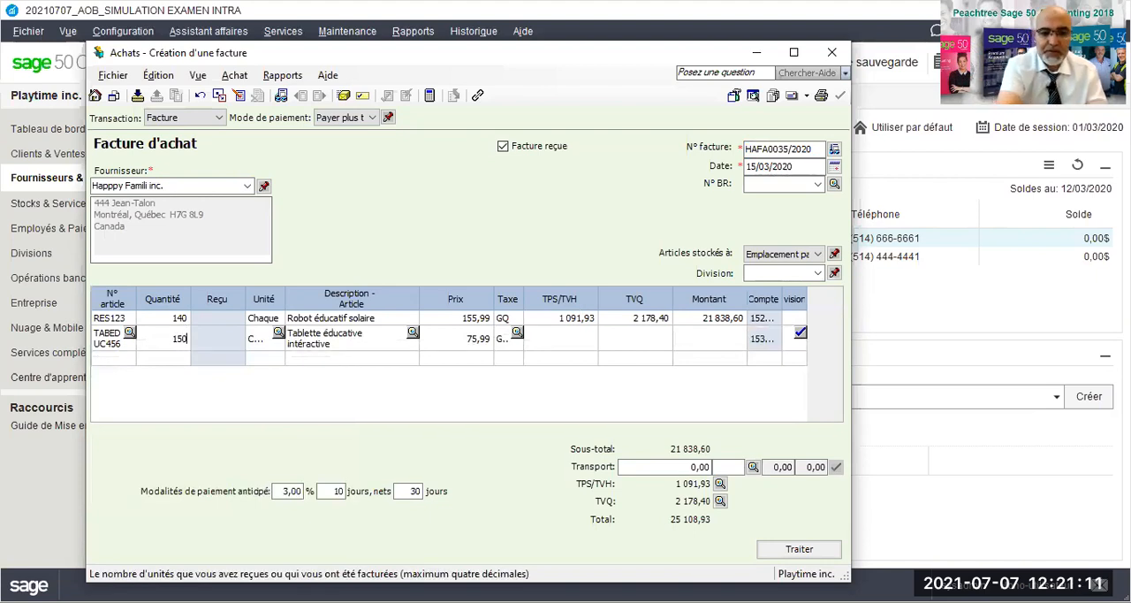
key("Tab")
key("Tab")
key("Tab")
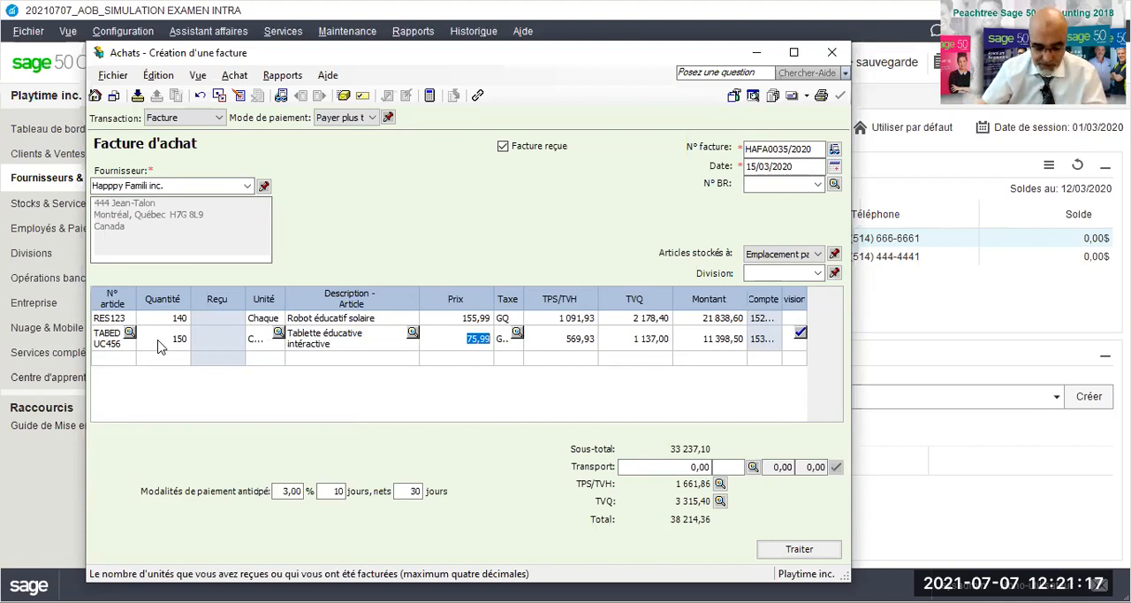
type("85,99")
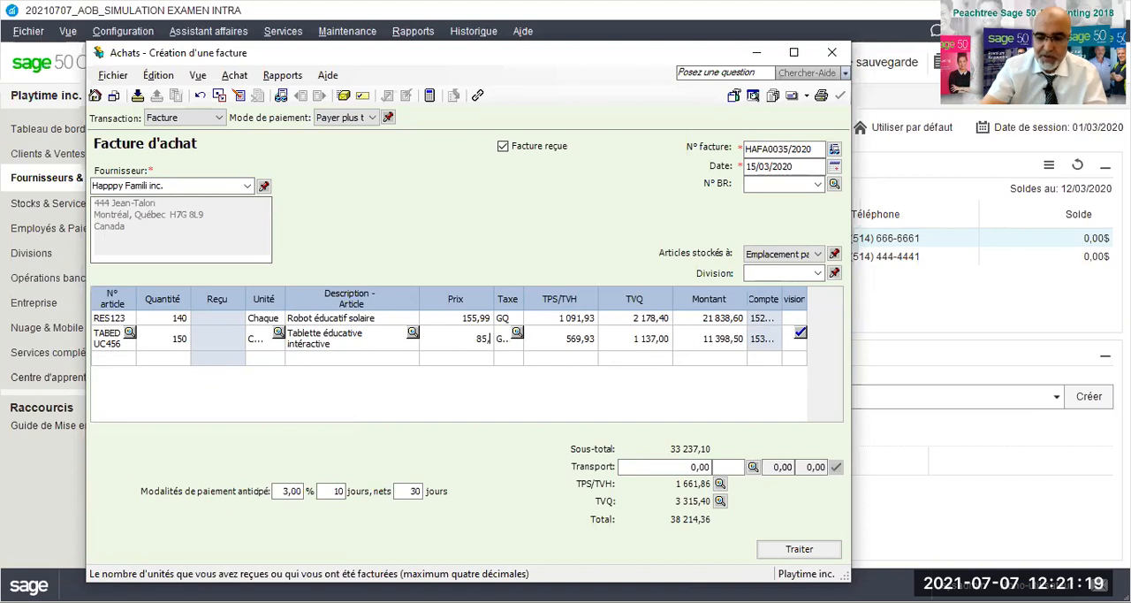
key("Tab")
key("Tab")
key("Tab")
key("Tab")
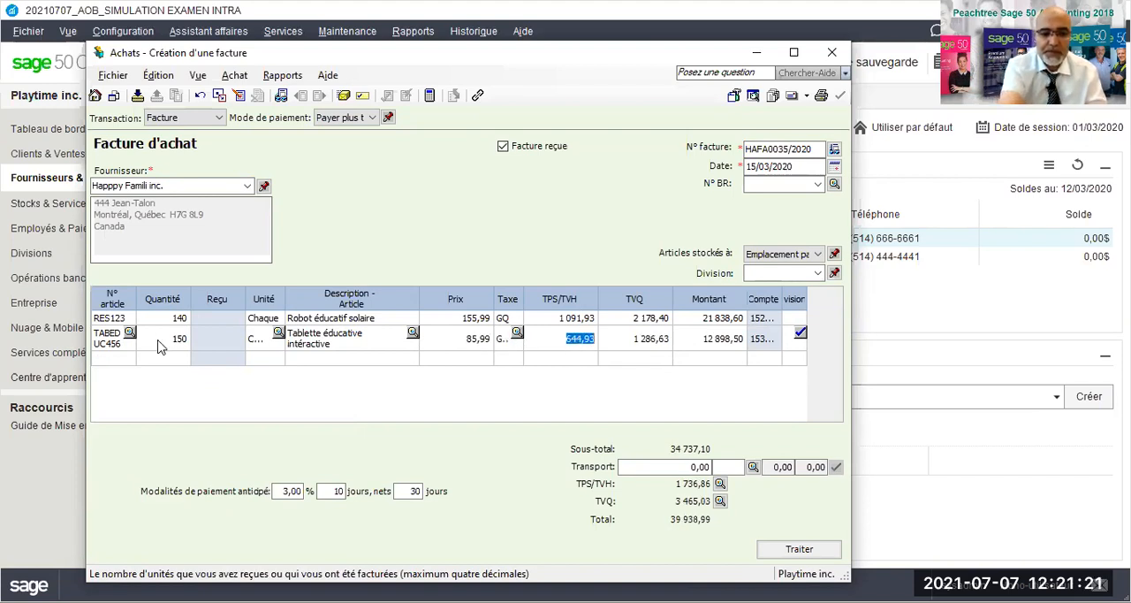
- Add item CHEVBAS789 (Cheval à bascule téléguidé) on the third line with quantity 160 and unit price 45,99
left_click(127, 355)
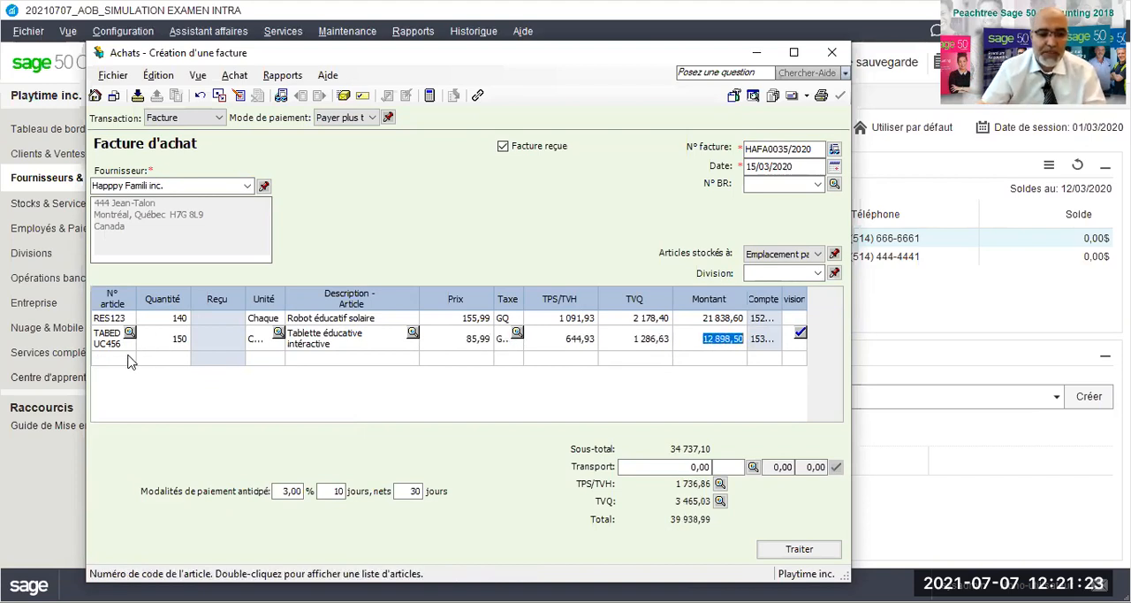
left_click(128, 356)
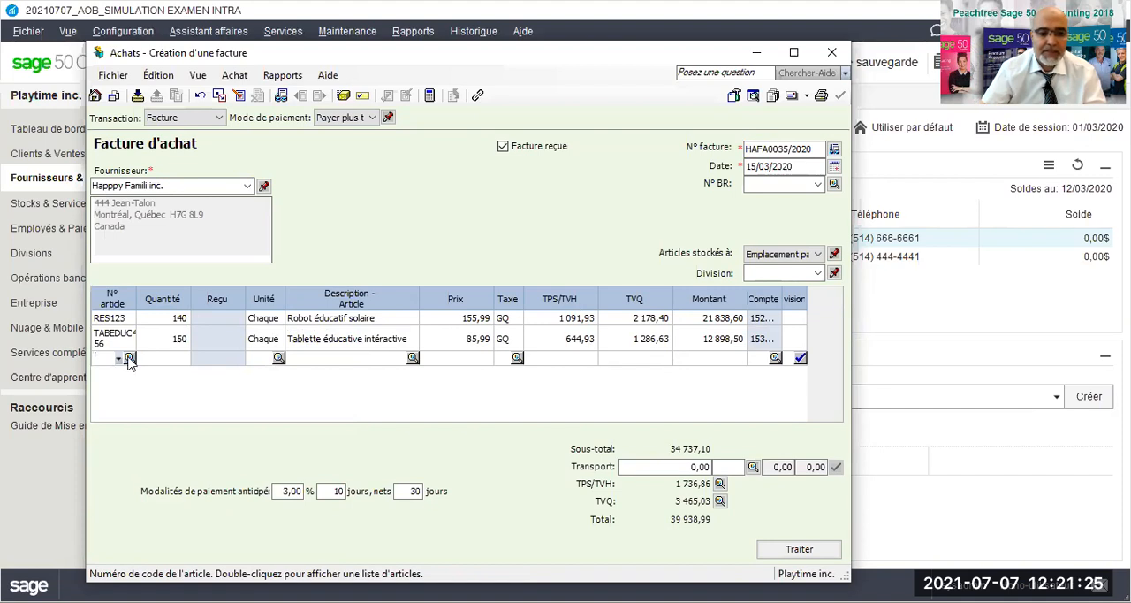
double_click(358, 280)
type("45,99")
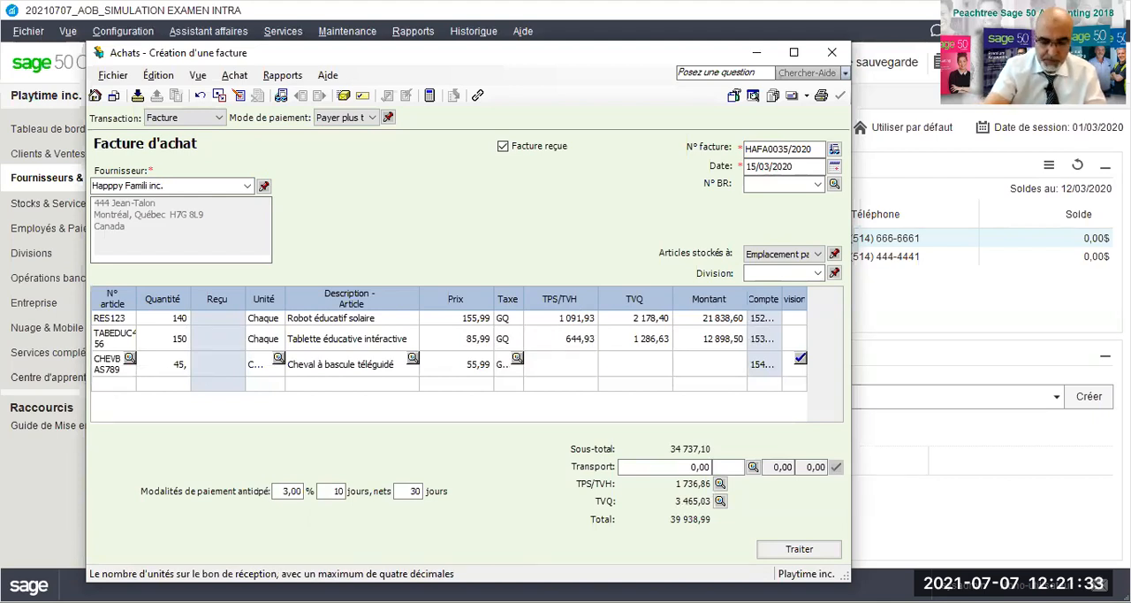
type("16")
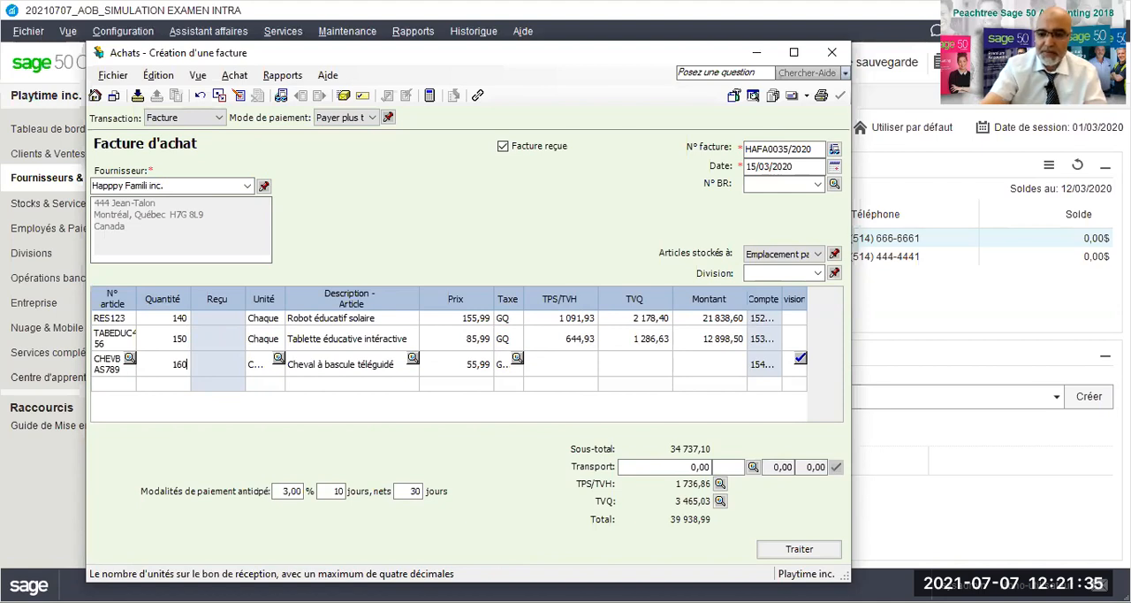
type("0")
key("Tab")
key("Tab")
key("Tab")
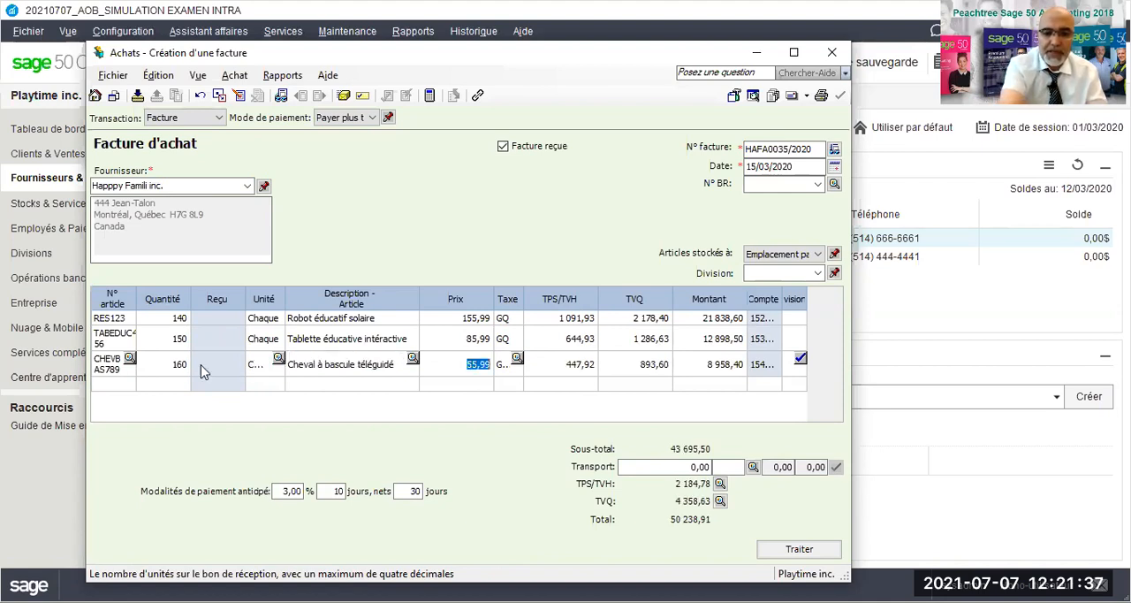
type("45,99")
key("Tab")
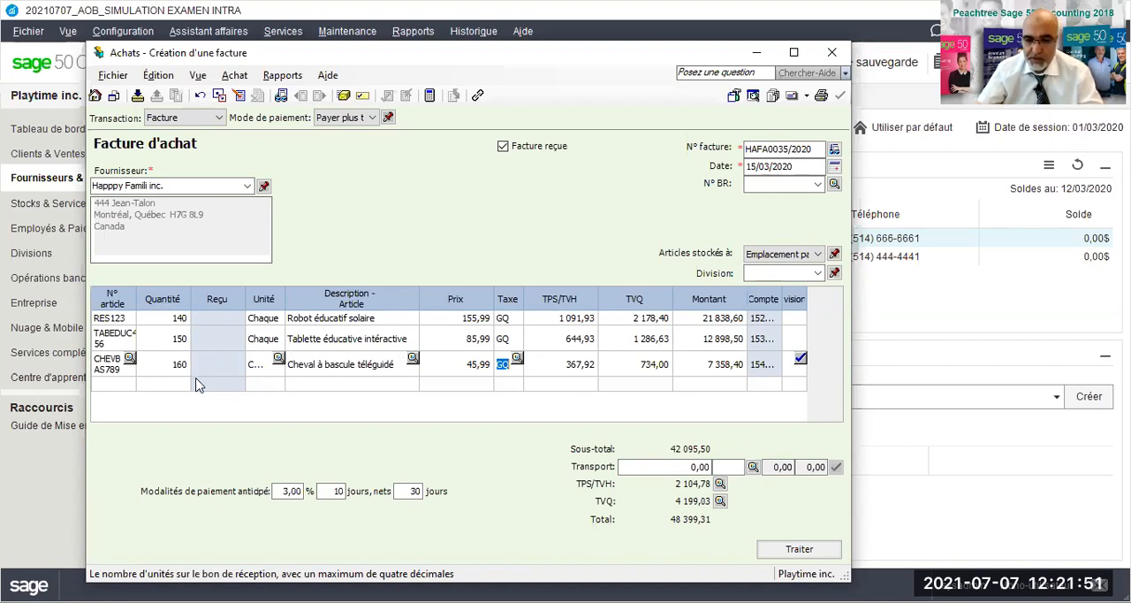
- Set the invoice's TVQ amount to 4 199,00 in the tax summary and accept it
left_click(720, 501)
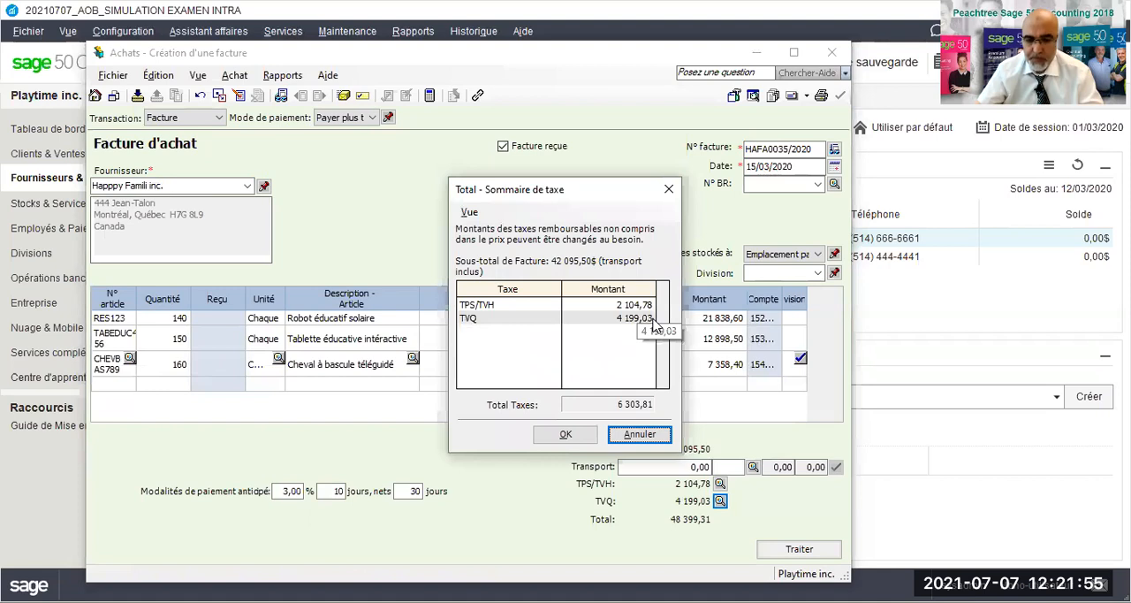
left_click(653, 320)
key("BackSpace")
type("0")
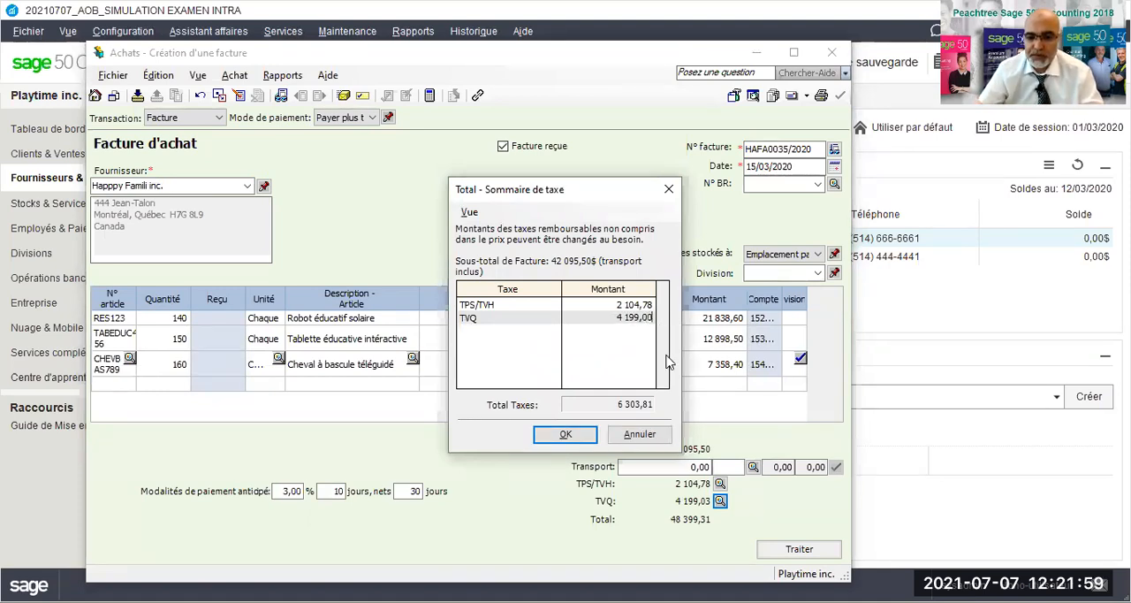
left_click(584, 438)
left_click(585, 438)
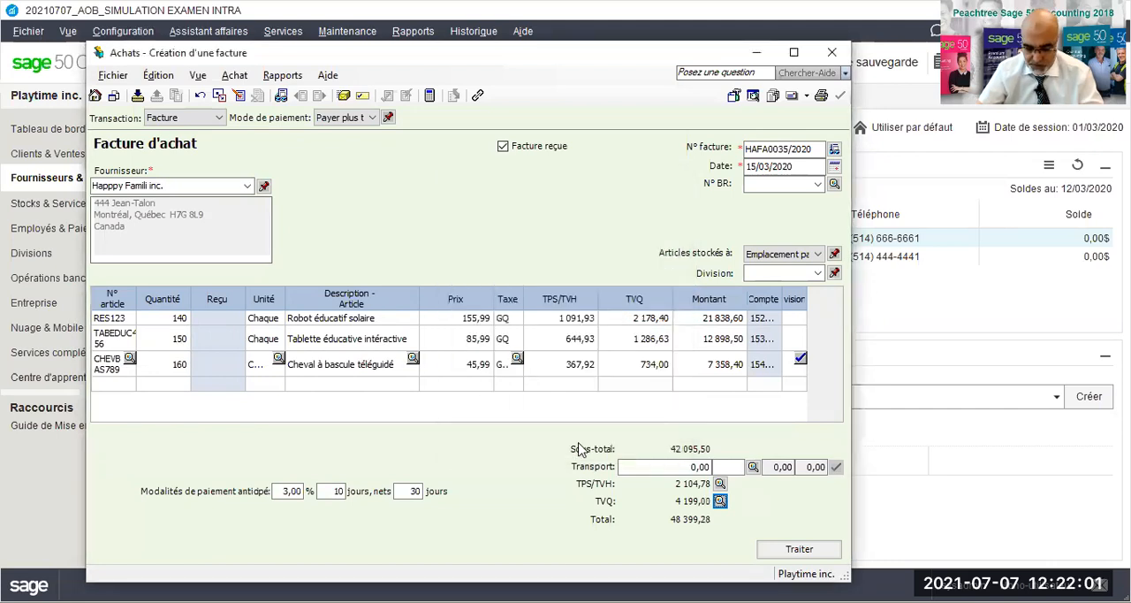
- Correct the invoice's TVQ amount to 4 199,02 in the tax summary and accept it
left_click(720, 501)
left_click(645, 324)
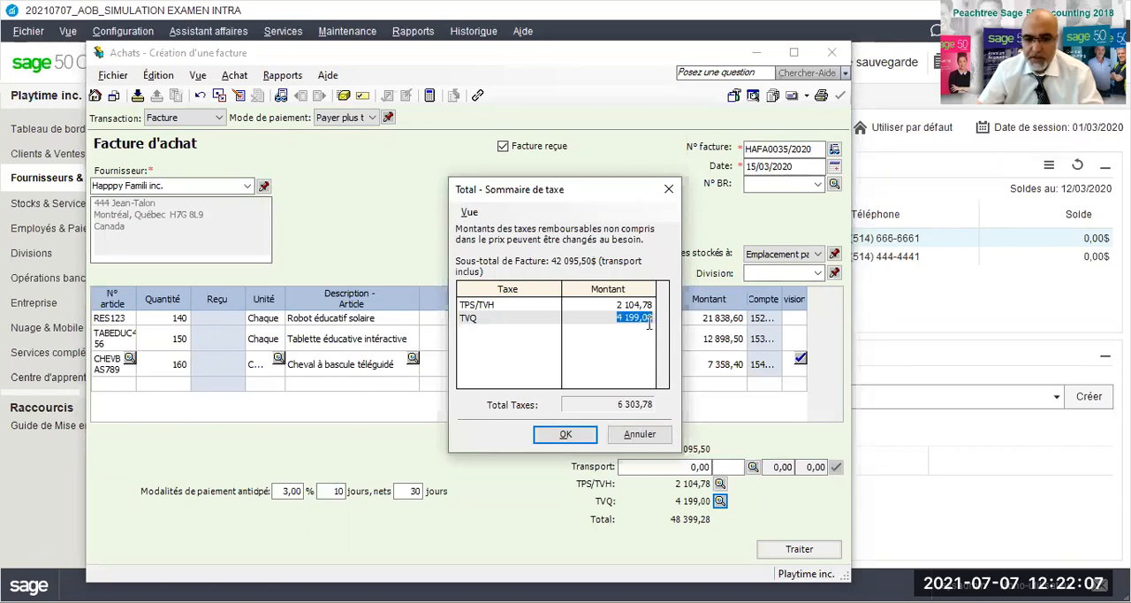
left_click(649, 320)
left_click_drag(651, 320, 644, 319)
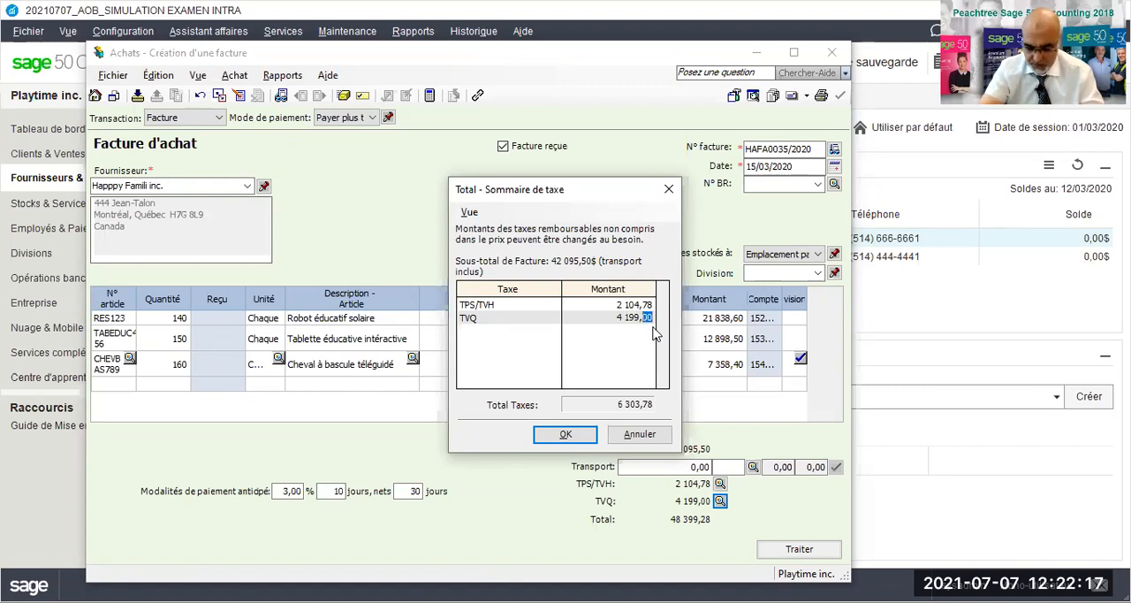
type("02")
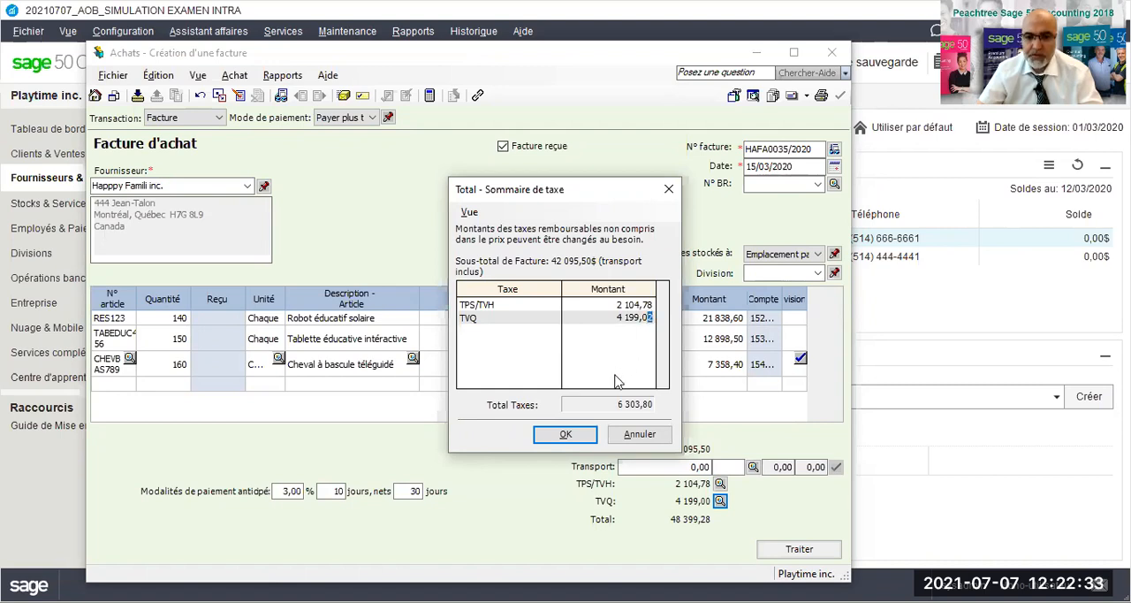
left_click(576, 435)
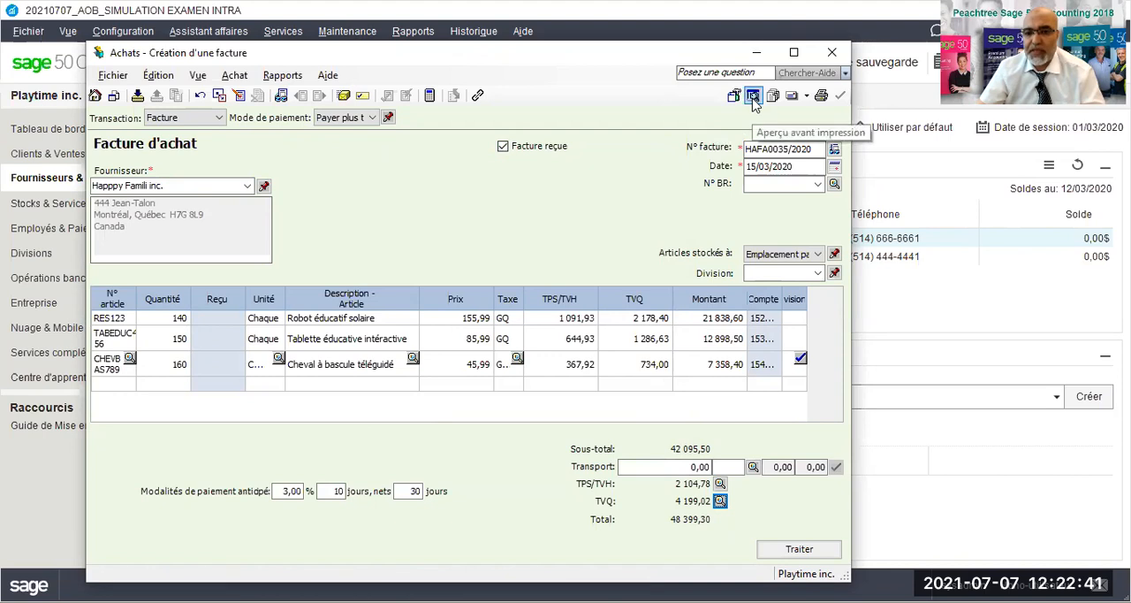
- Process the Happpy Famili inc. purchase invoice, accepting the date past the session date, and close the purchase invoice window
left_click(275, 80)
left_click(275, 79)
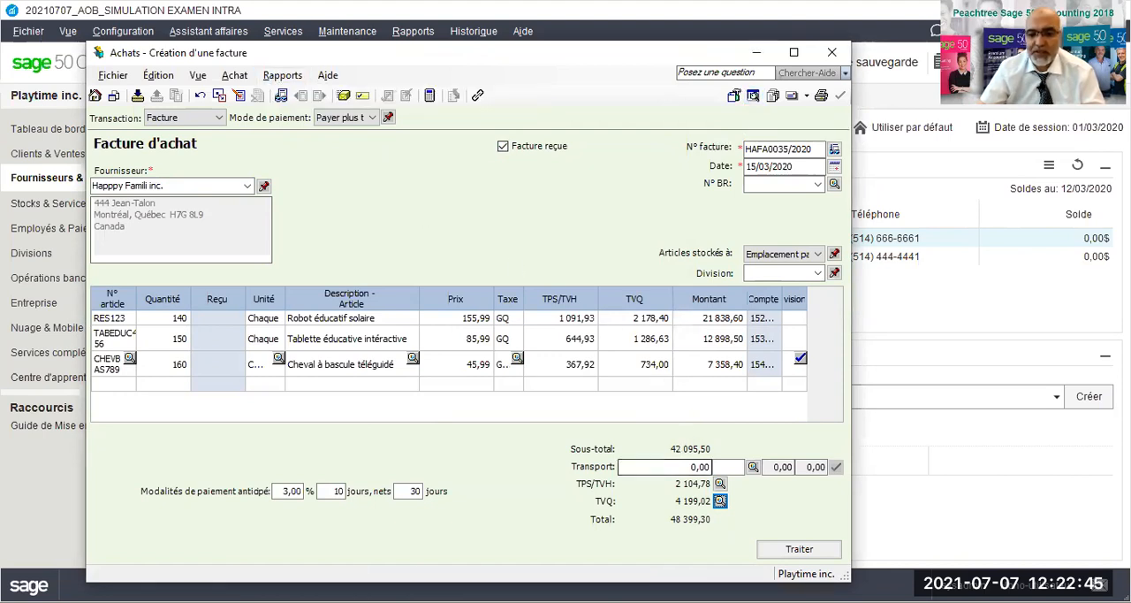
left_click(798, 551)
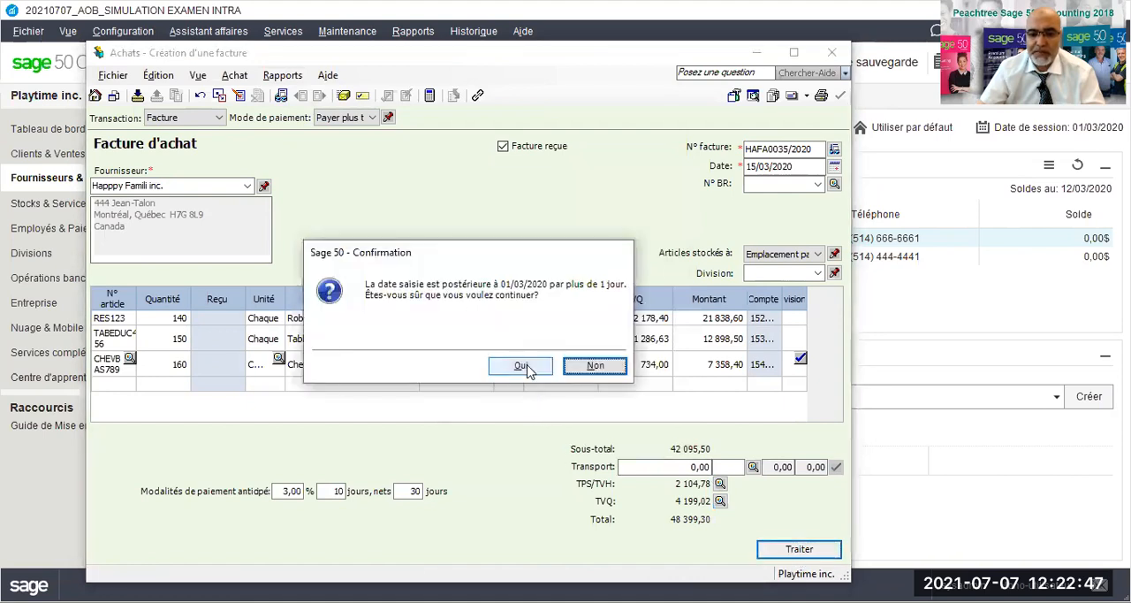
left_click(521, 366)
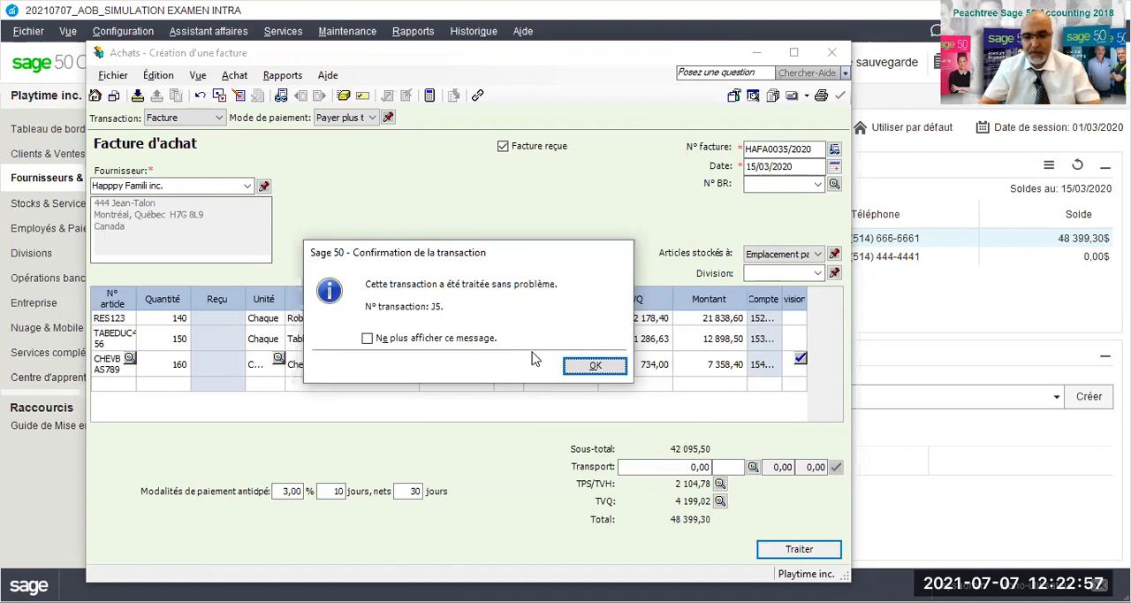
left_click(593, 365)
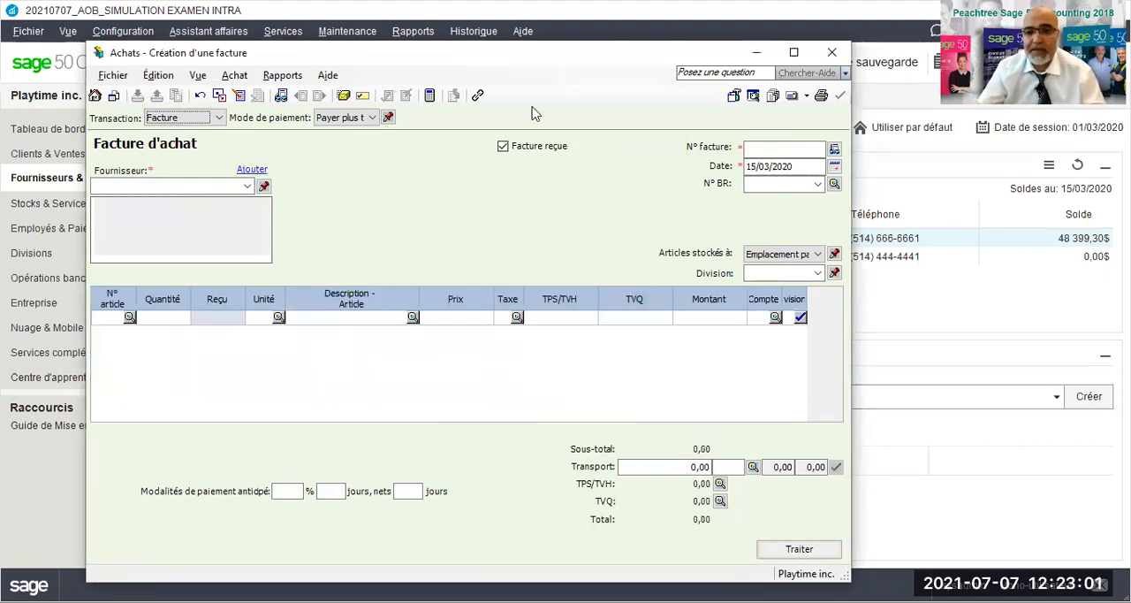
key("Escape")
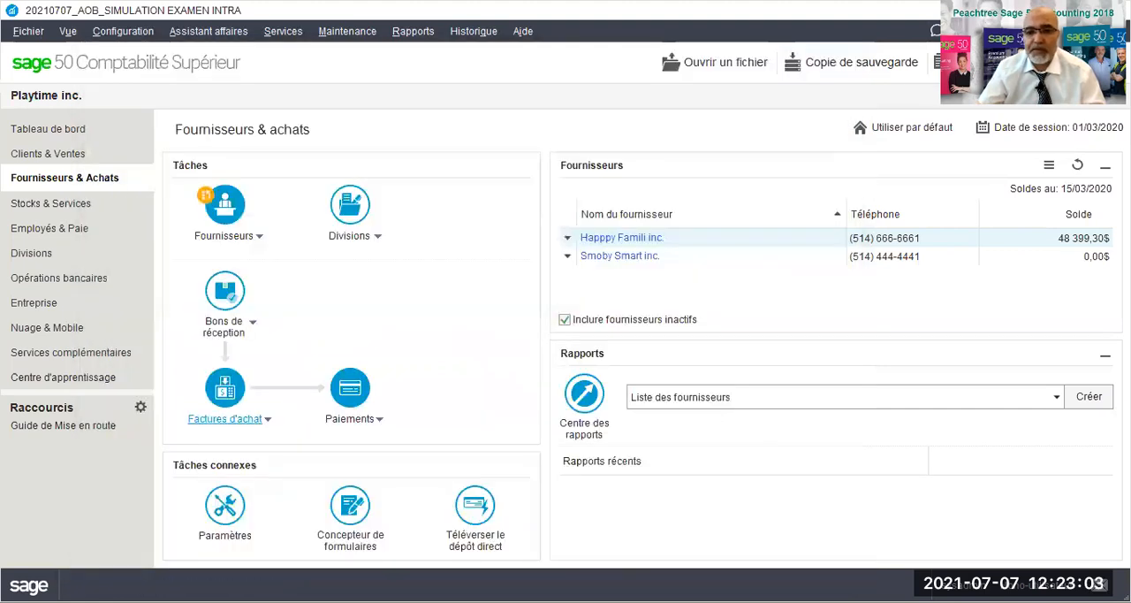
- Create a new paycheque in Employés & Paie for the company's only listed employee
left_click(36, 232)
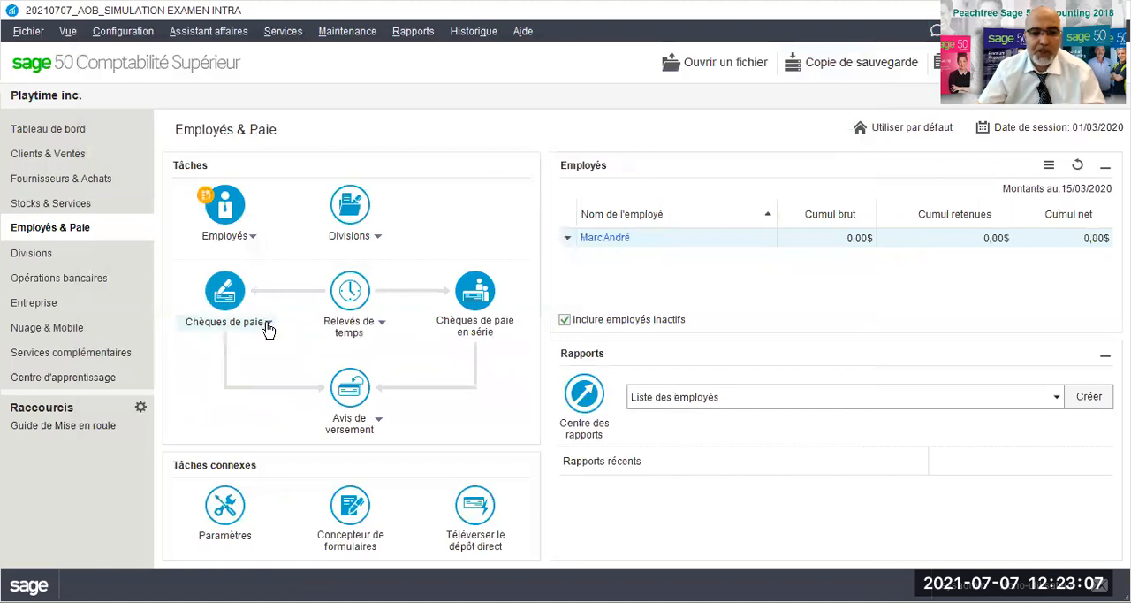
left_click(268, 325)
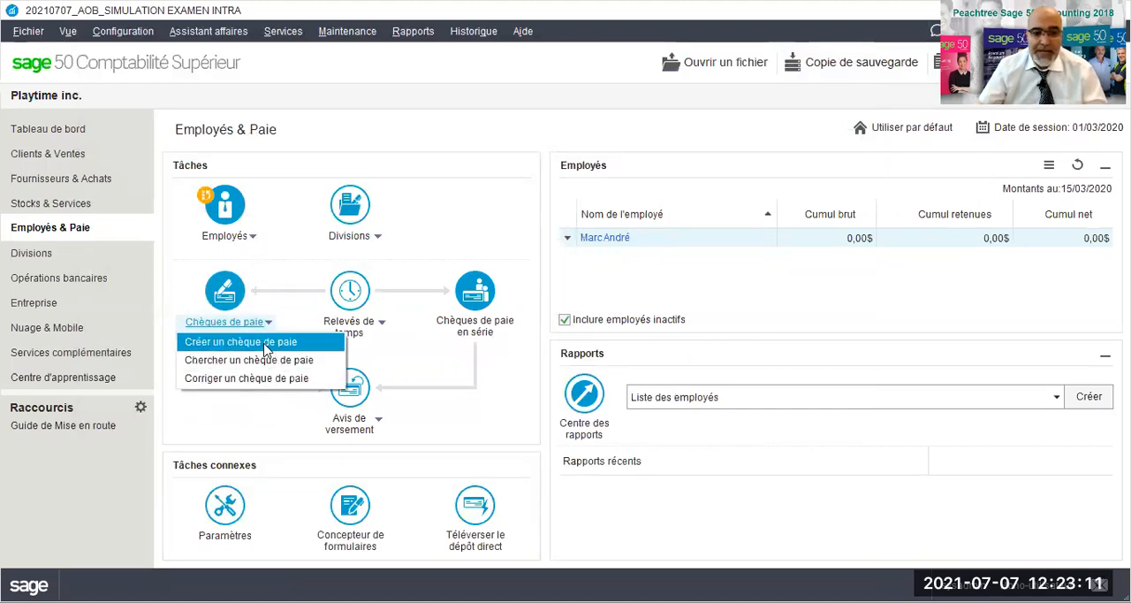
left_click(263, 345)
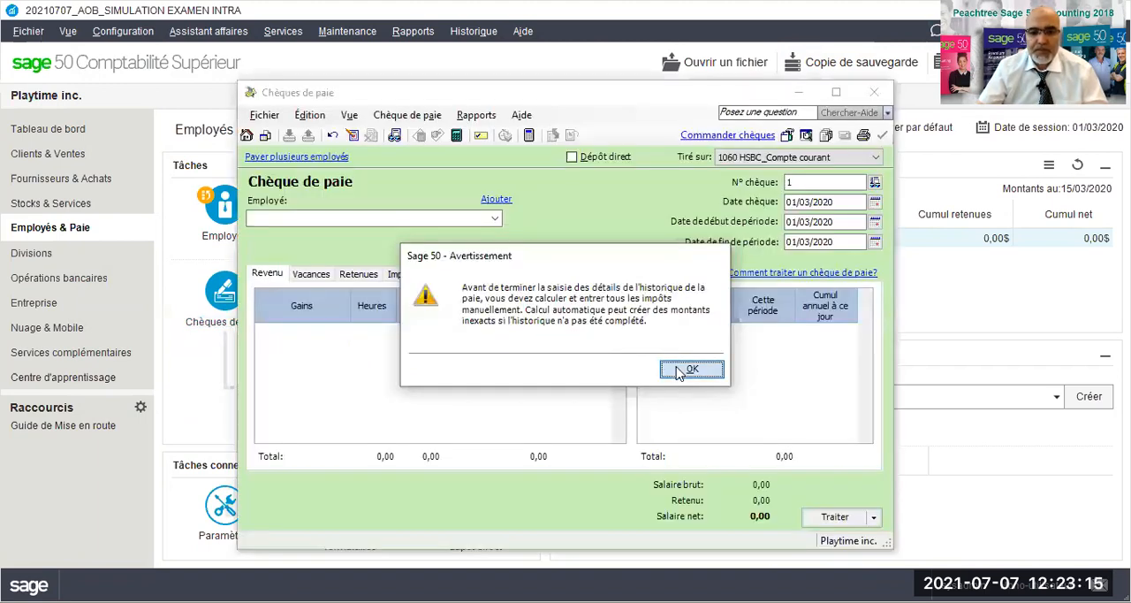
left_click(677, 370)
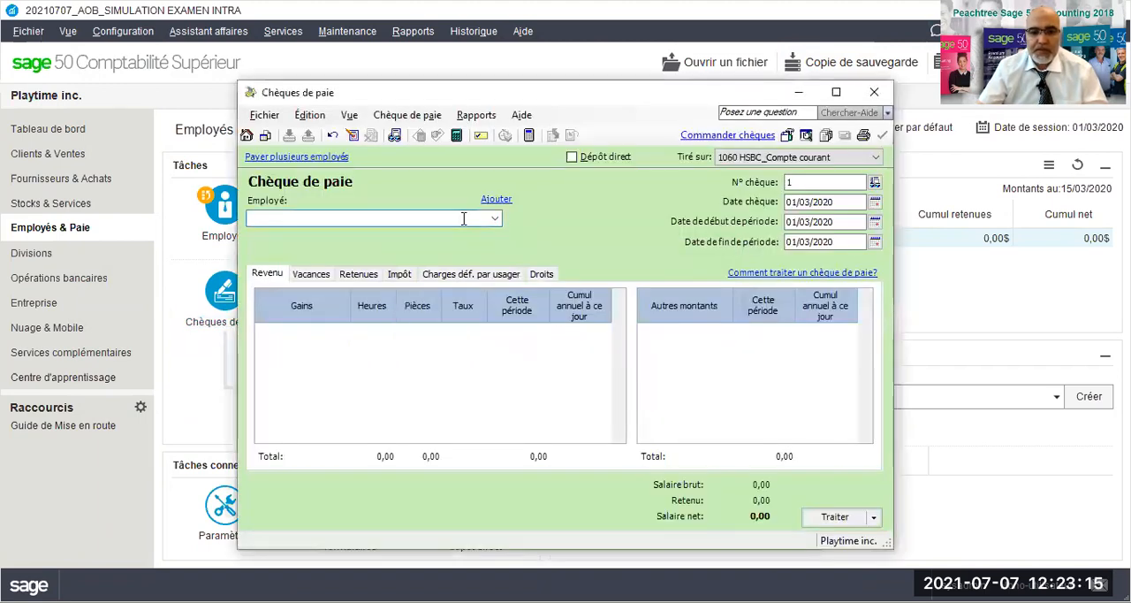
left_click(495, 218)
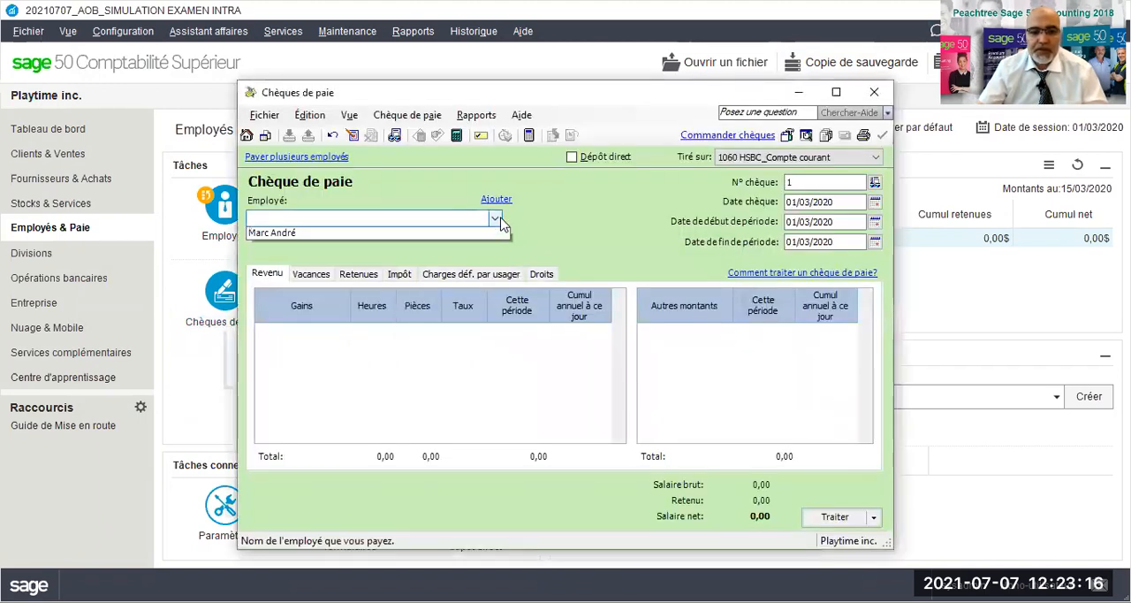
left_click(278, 235)
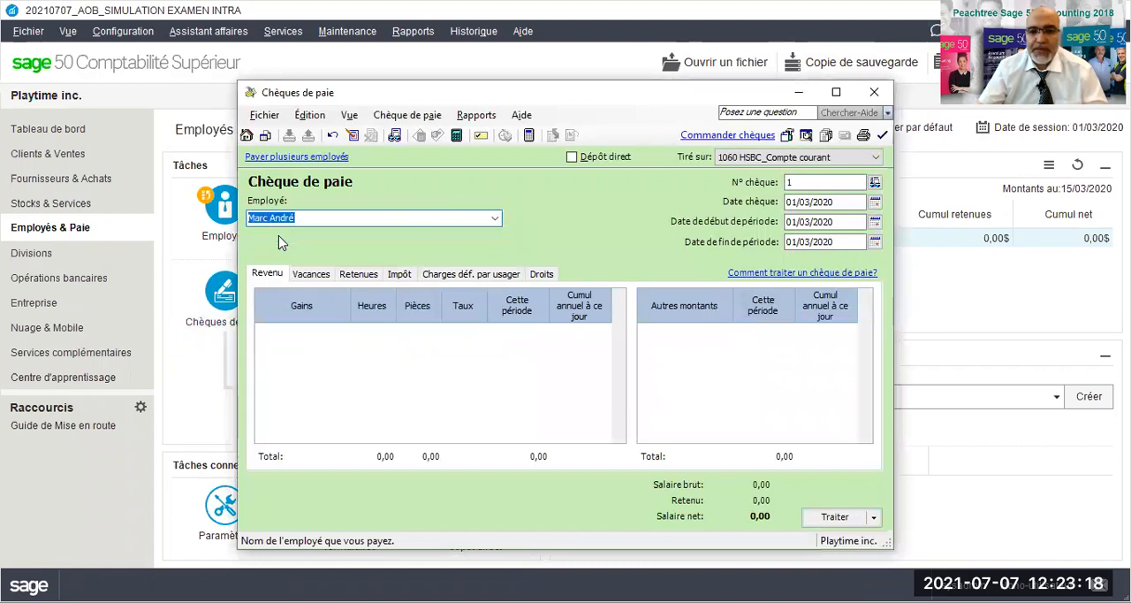
- Date the paycheque 19/03/2020 and set its pay period from 02/03/2020 to 15/03/2020
left_click(875, 202)
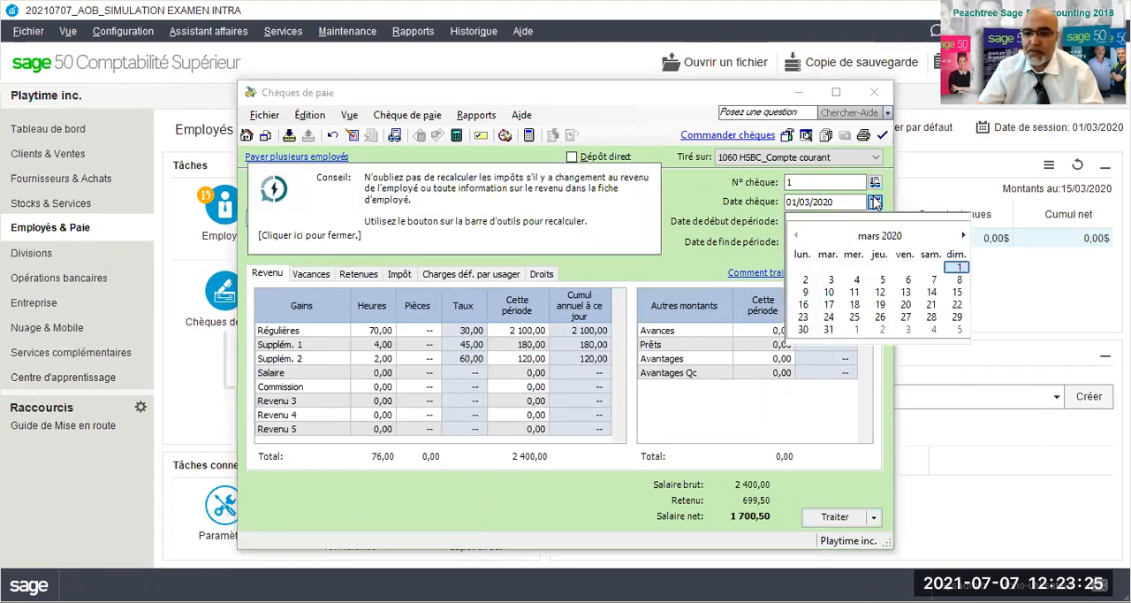
left_click(877, 210)
left_click(876, 207)
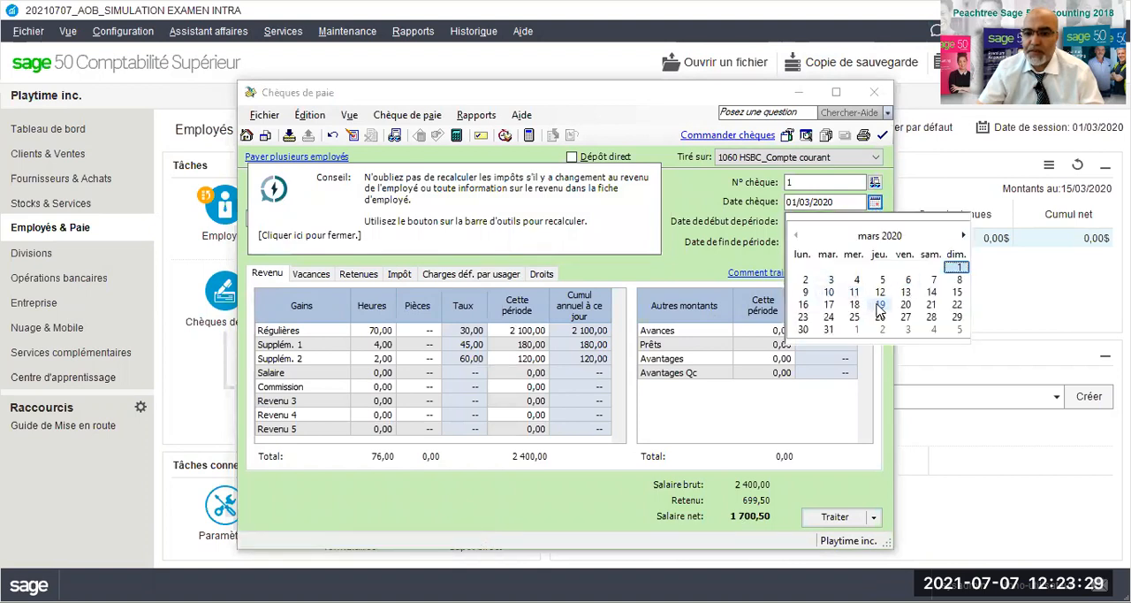
left_click(880, 304)
left_click(875, 225)
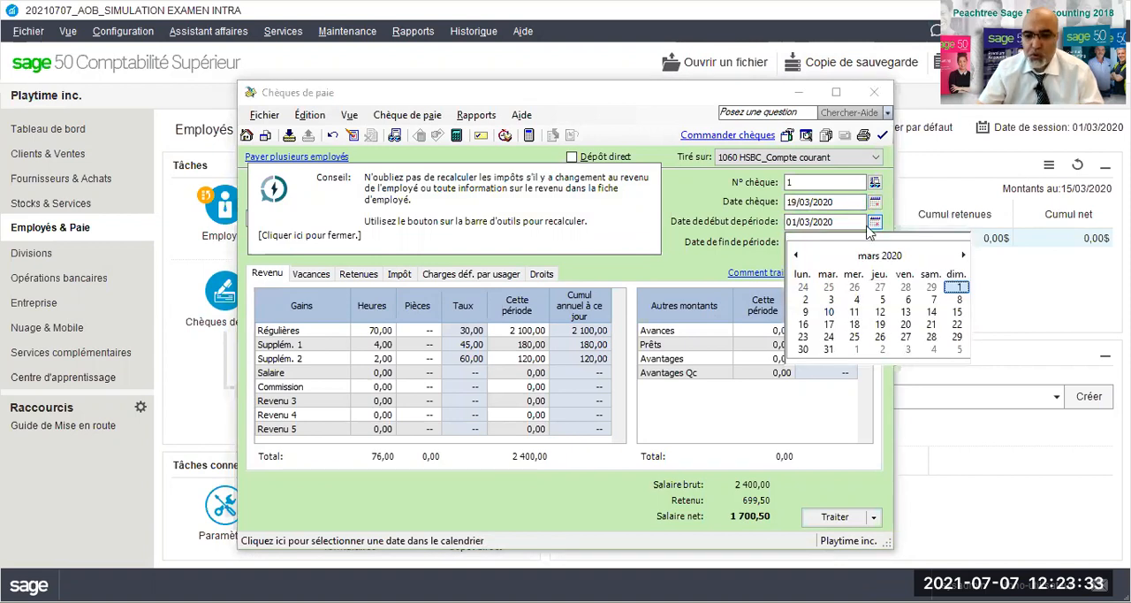
left_click(806, 301)
left_click(875, 242)
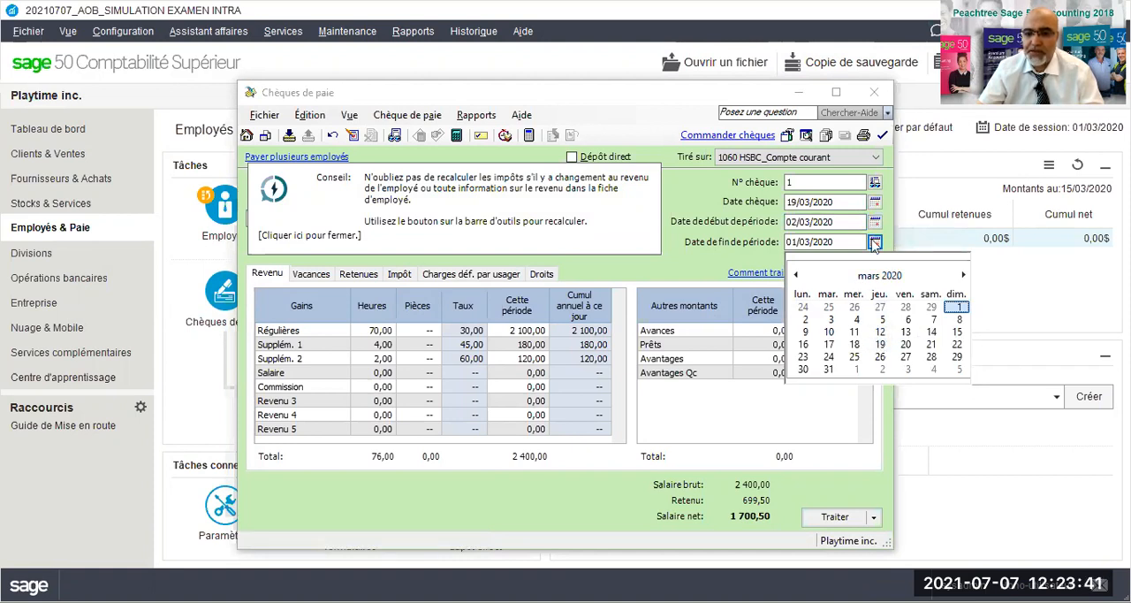
left_click(956, 332)
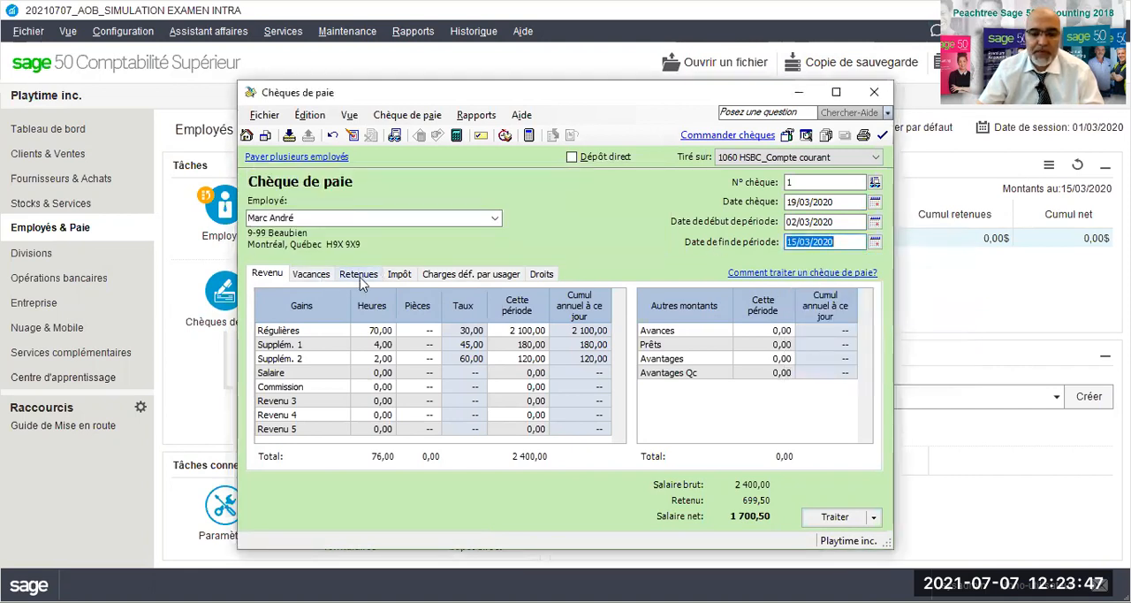
- Review the paycheque's tax deductions and its print preview, accepting the date past the session date
left_click(399, 275)
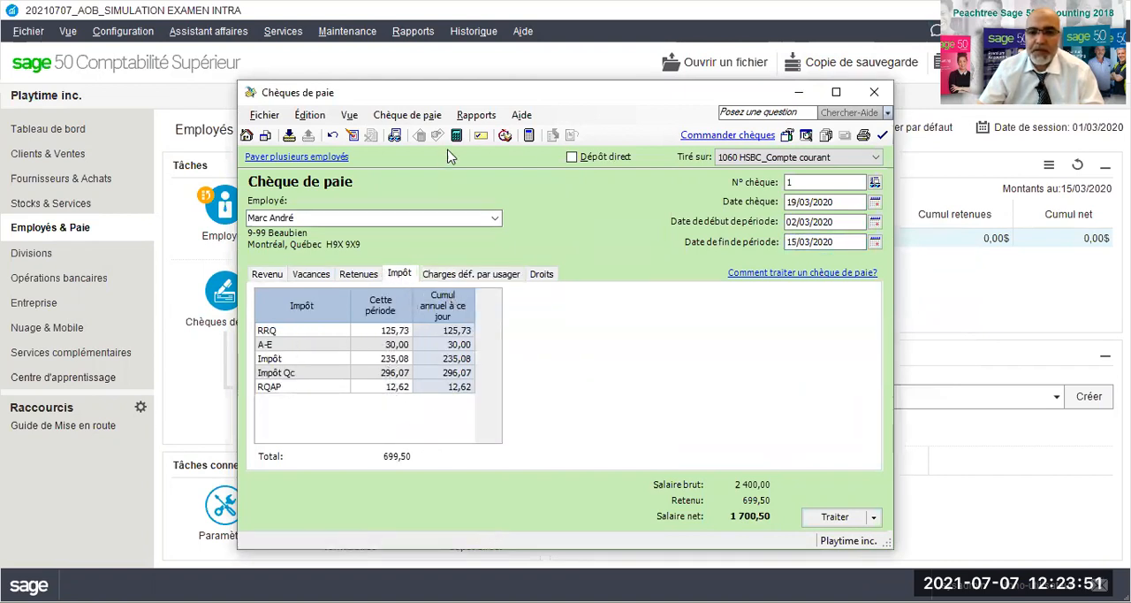
left_click(806, 137)
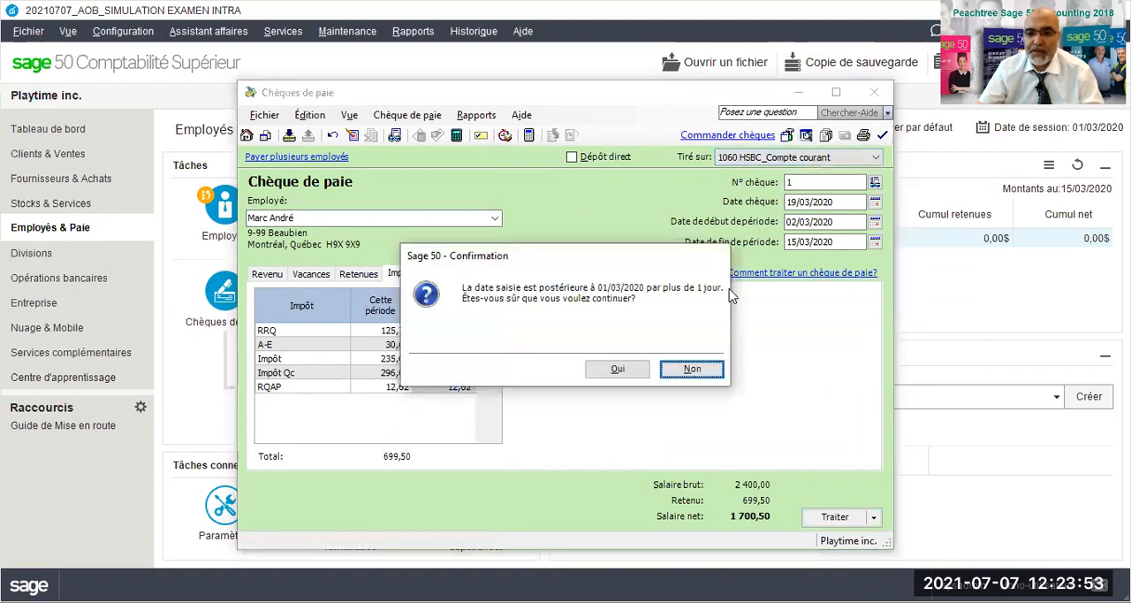
left_click(616, 372)
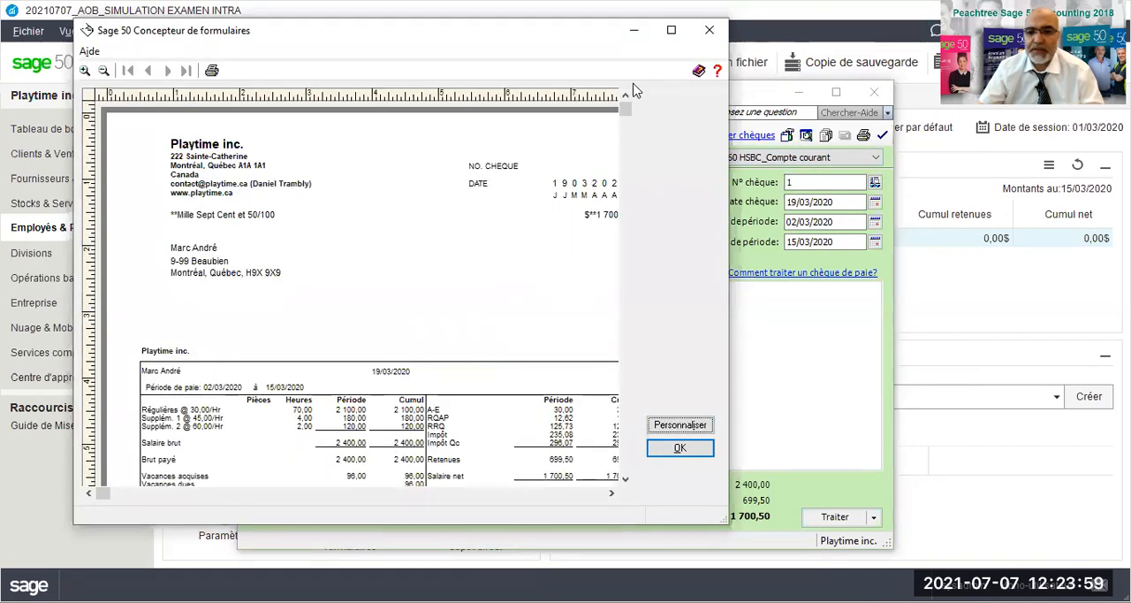
scroll(519, 226, "down", 1)
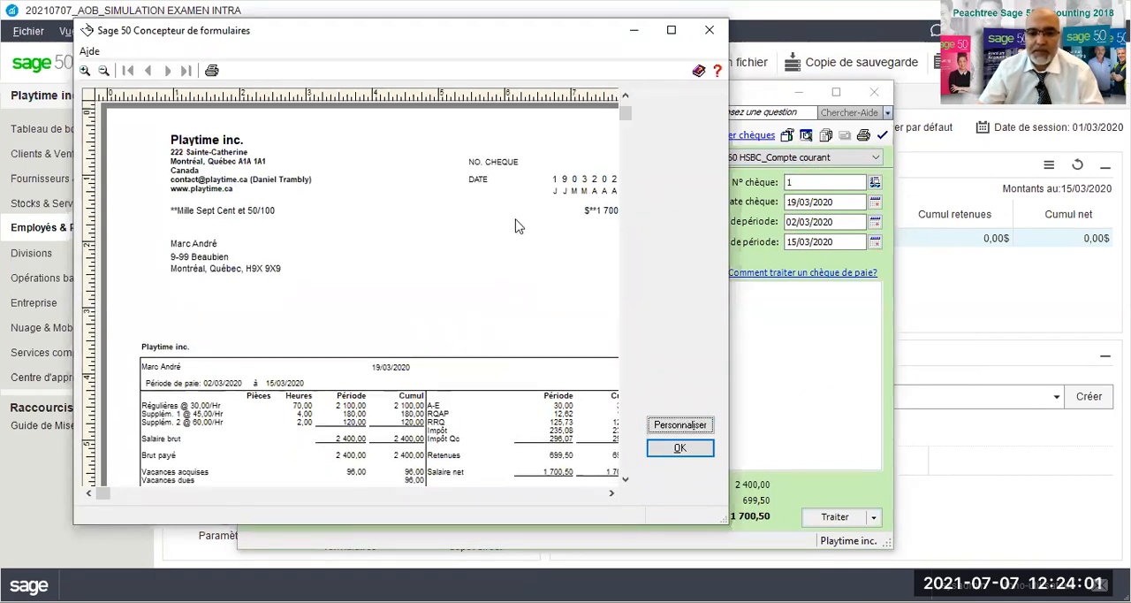
scroll(505, 232, "down", 3)
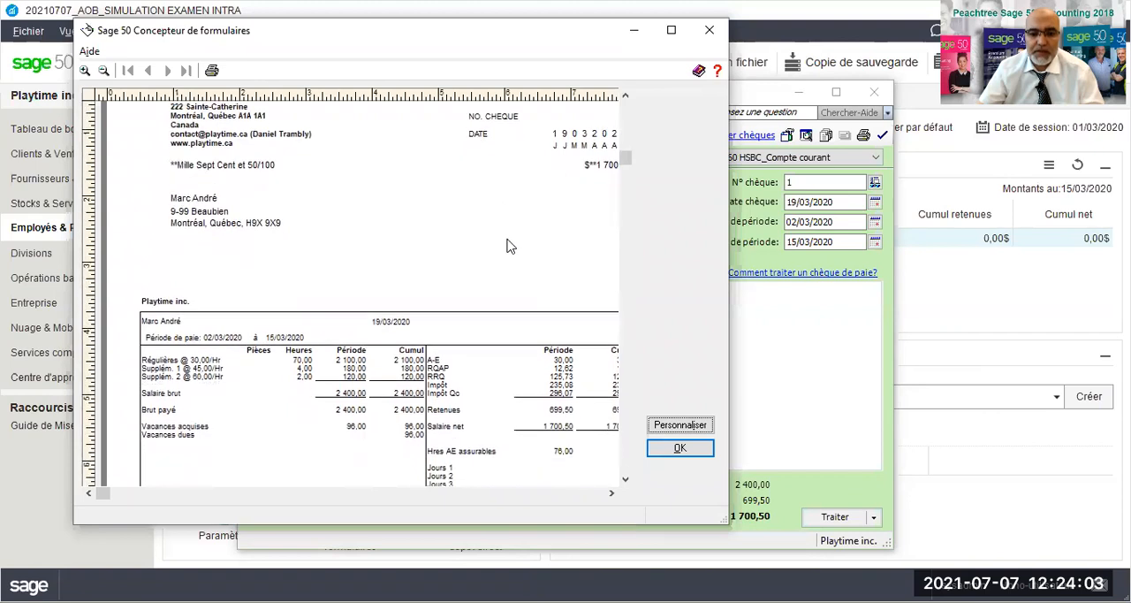
scroll(506, 246, "down", 3)
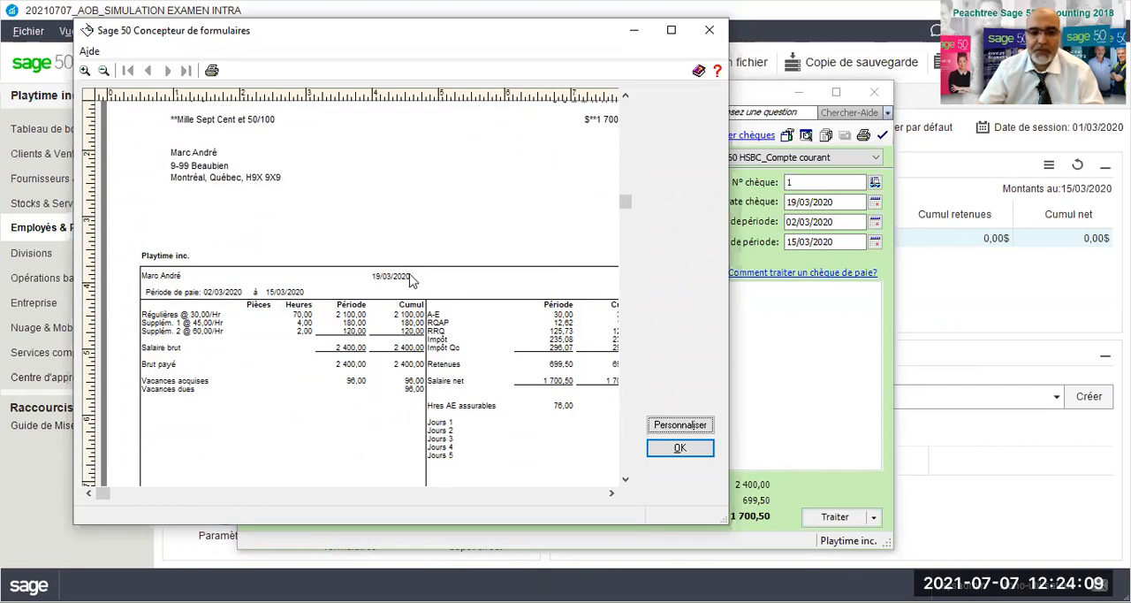
left_click(676, 448)
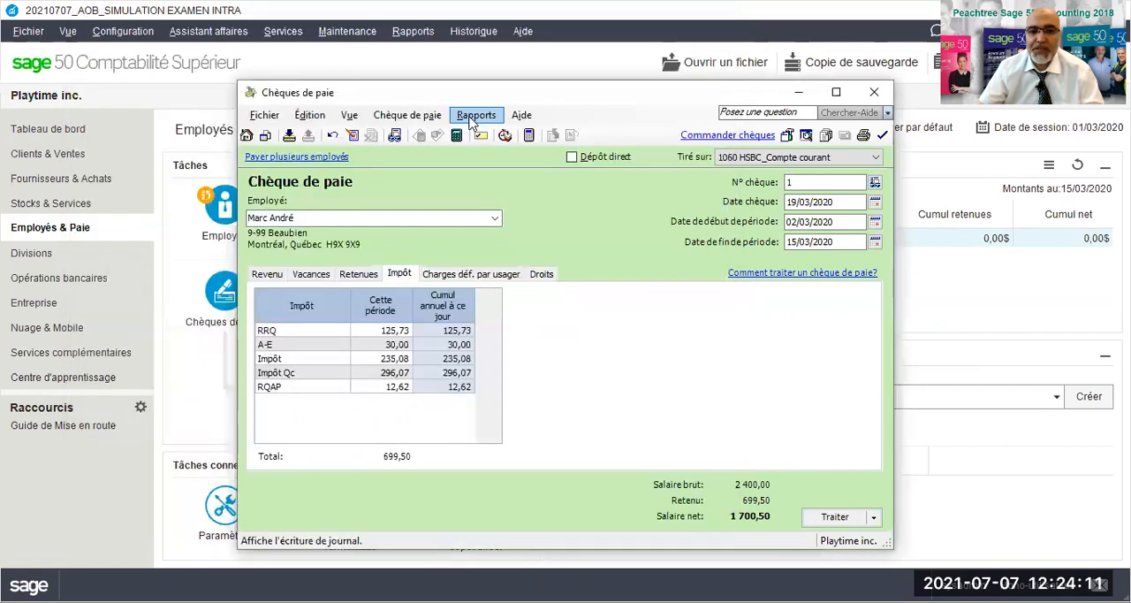
- Examine the payroll transaction details report for the paycheque's journal entry, including its debits and credits
left_click(473, 118)
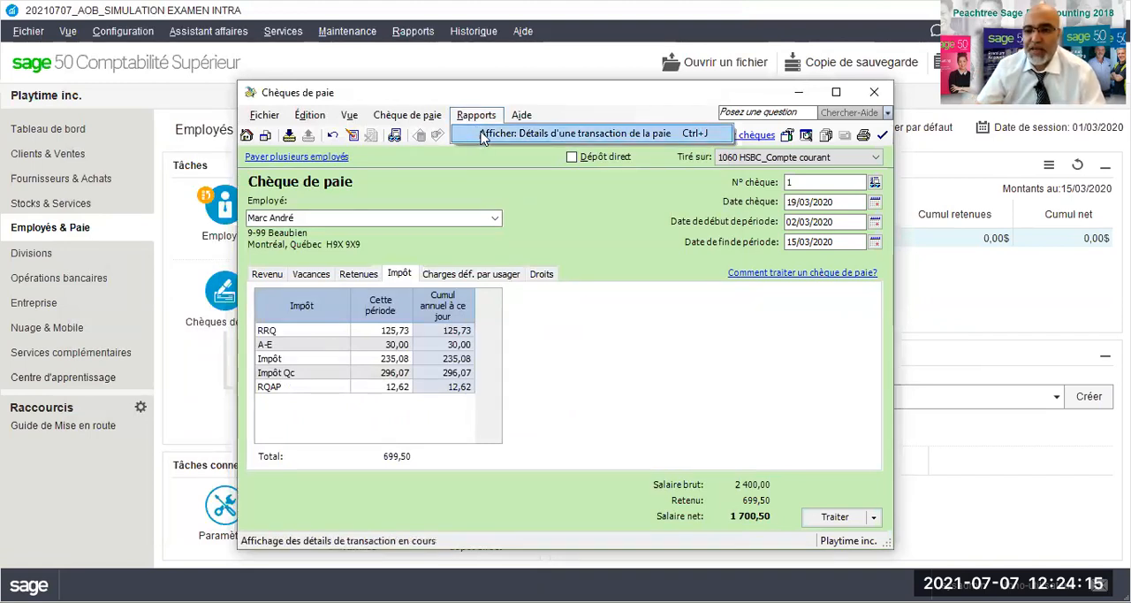
left_click(482, 134)
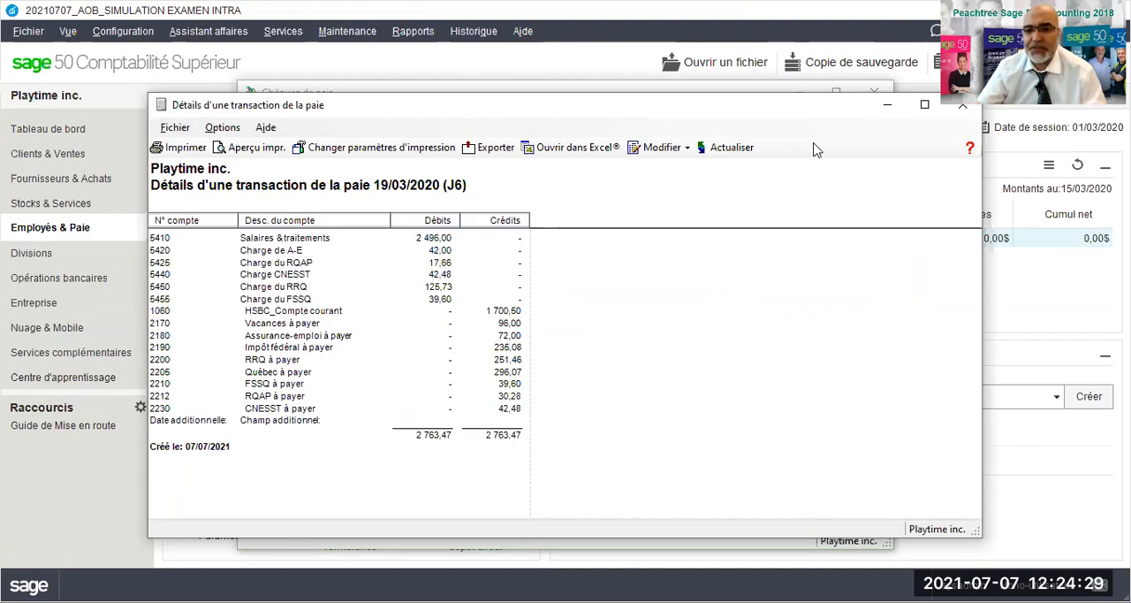
left_click_drag(826, 106, 742, 106)
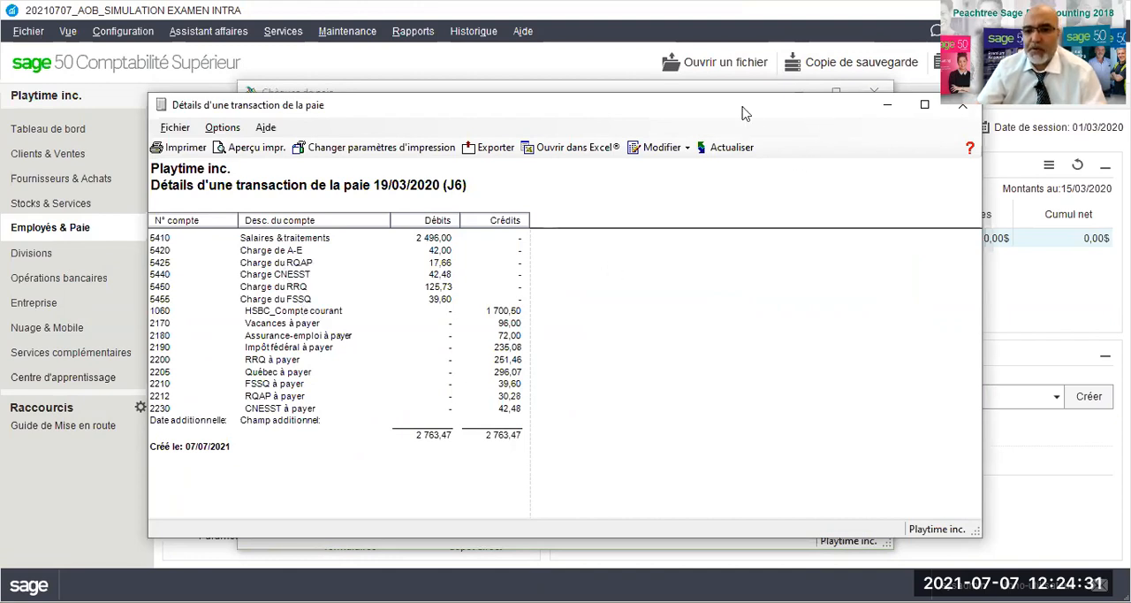
left_click(879, 106)
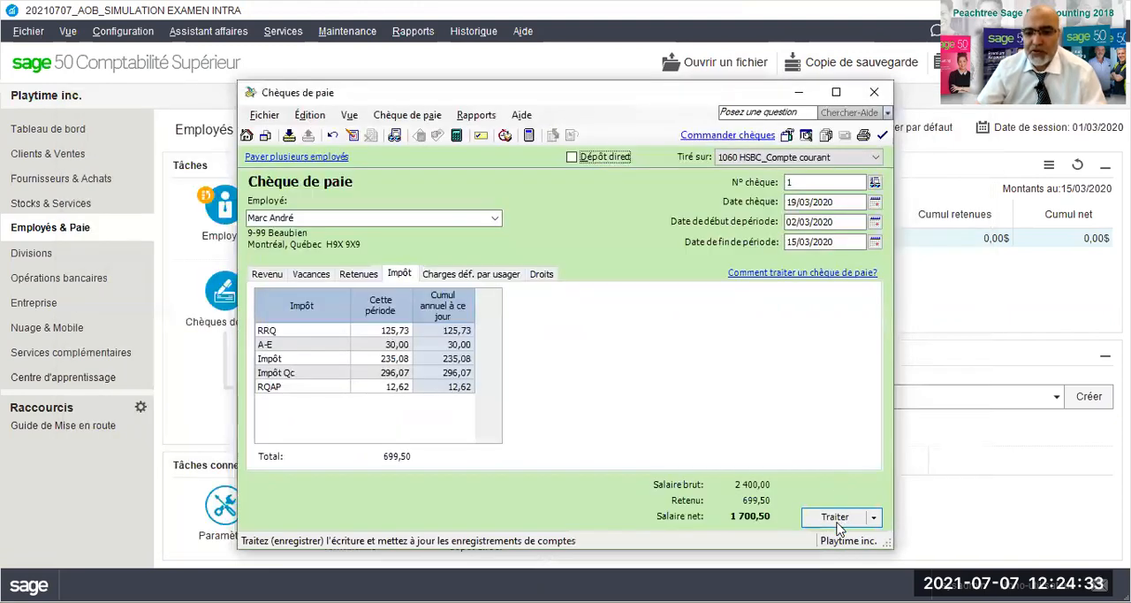
- Process the employee's paycheque and close the paycheque window
left_click(835, 518)
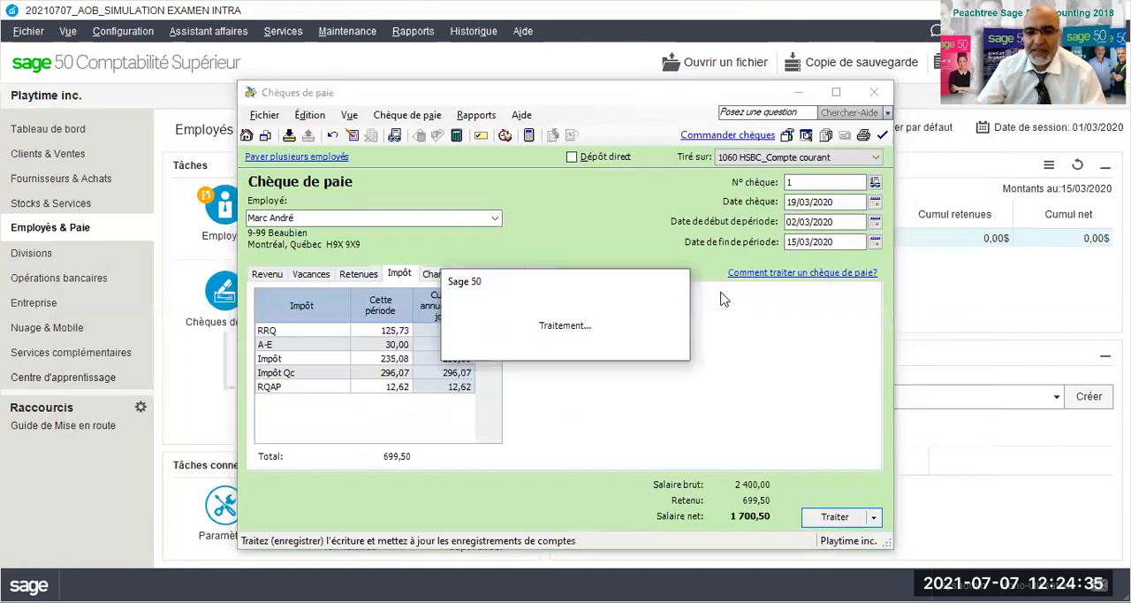
left_click(693, 370)
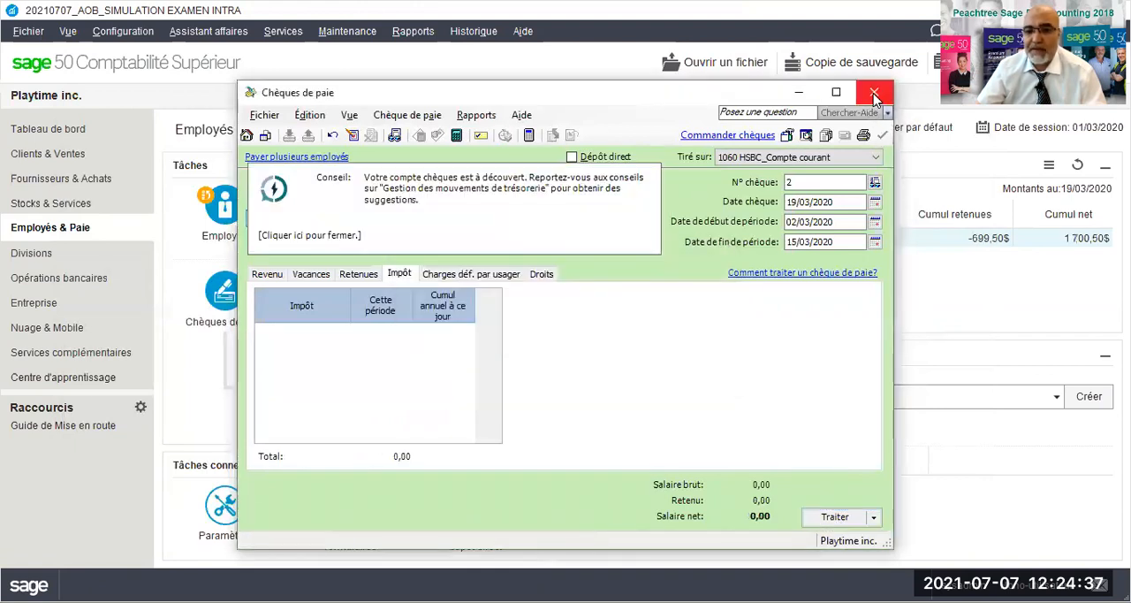
left_click(874, 93)
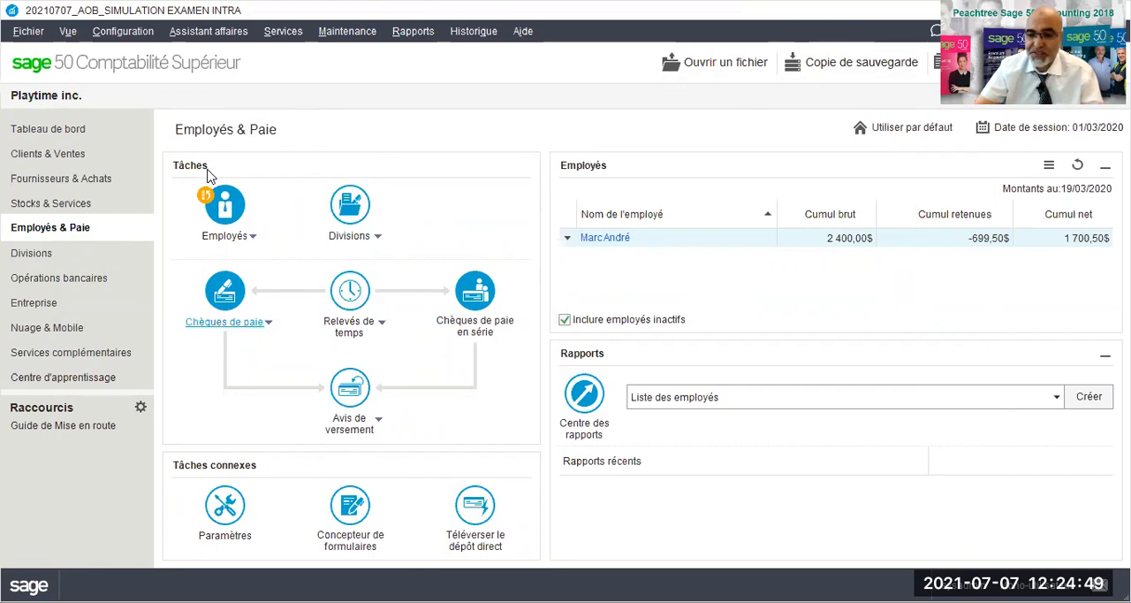
- Create a new sales invoice in Clients & Ventes for the customer Happy kids inc
left_click(36, 153)
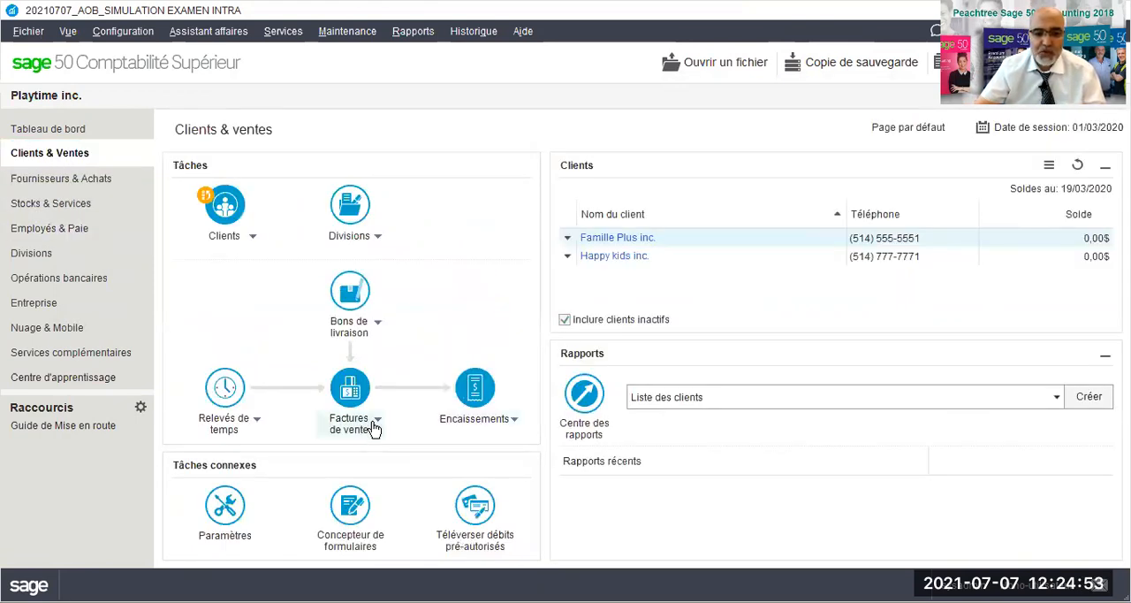
left_click(376, 422)
mouse_move(382, 452)
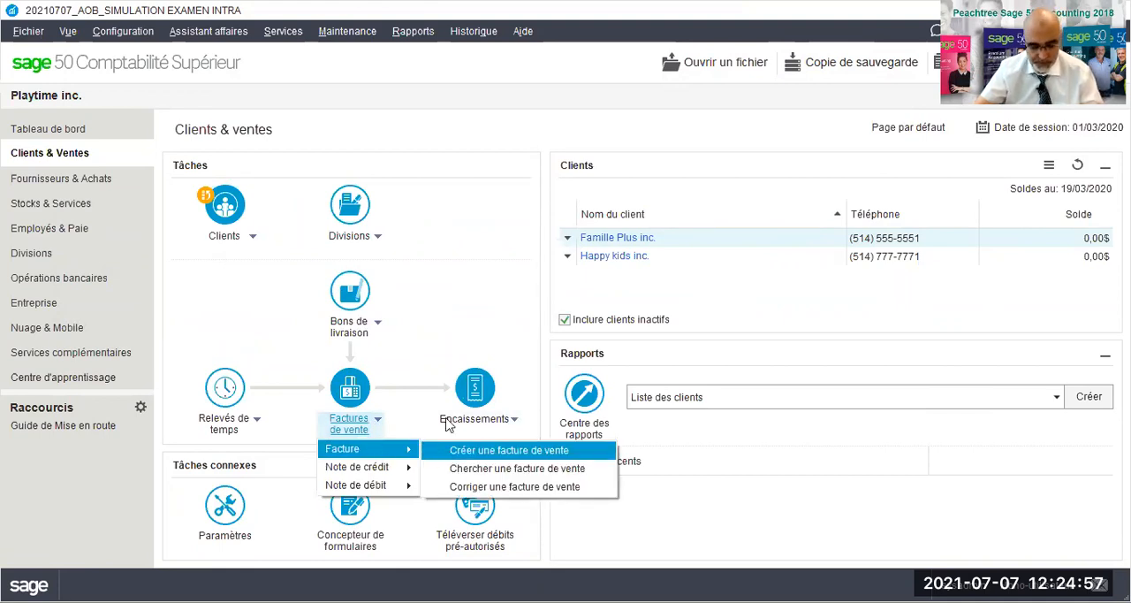
left_click(494, 450)
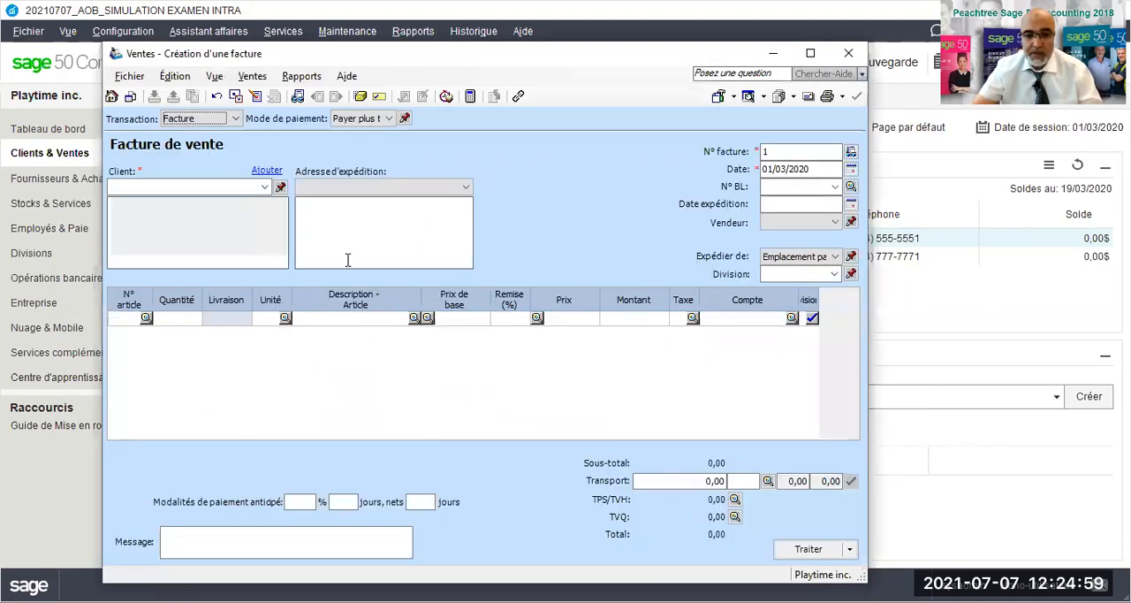
left_click(265, 187)
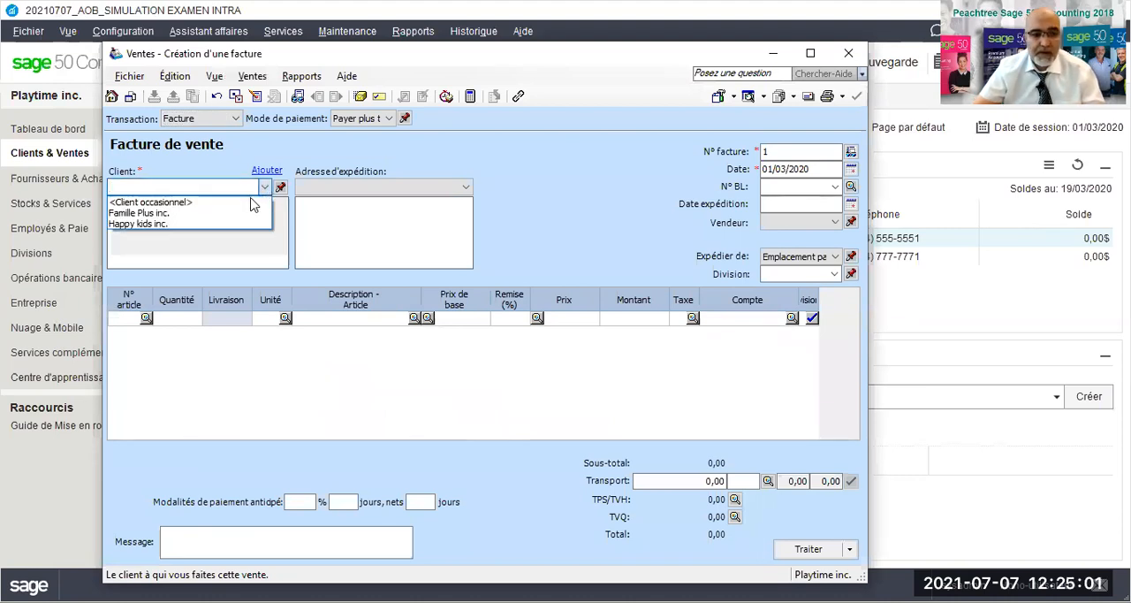
left_click(188, 225)
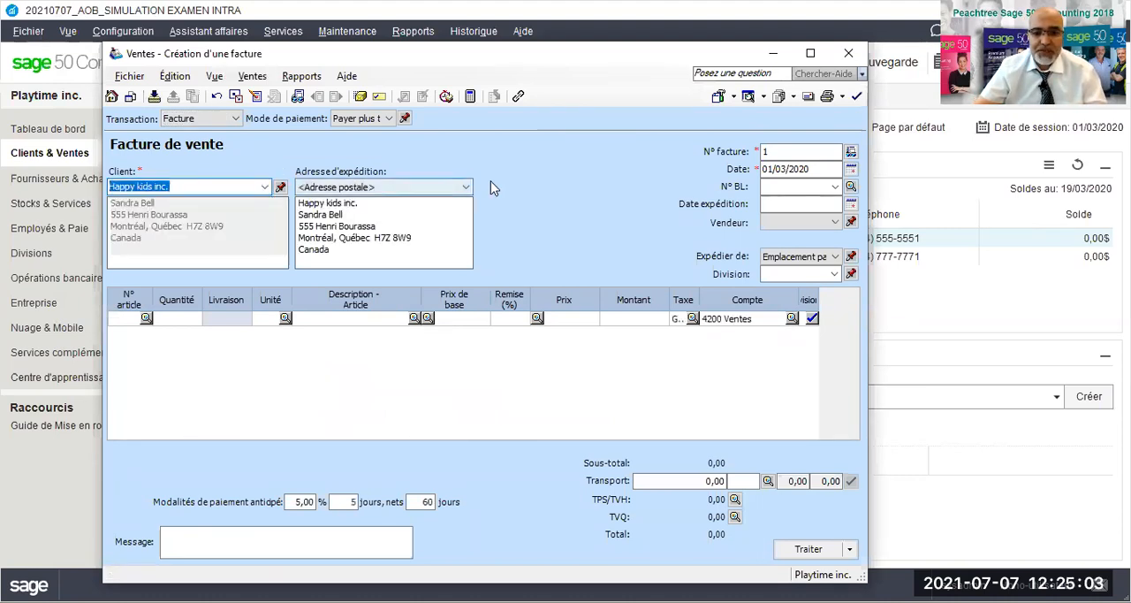
- Set the sales invoice number to PT0002/2020 and its date to 25/03/2020
left_click(764, 153)
type("PT000")
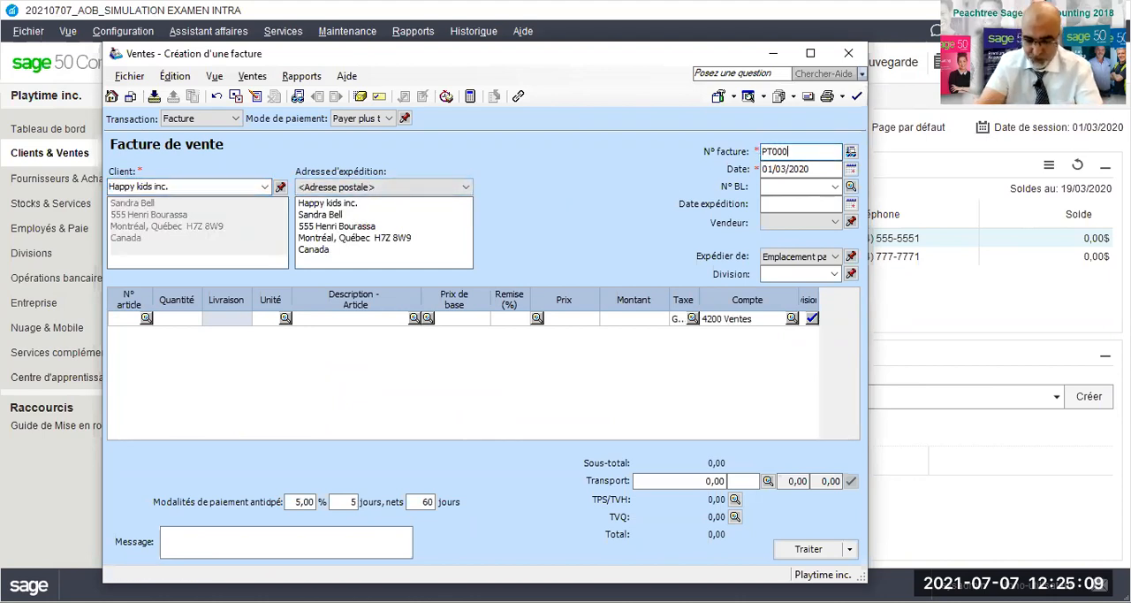
type("2/2020")
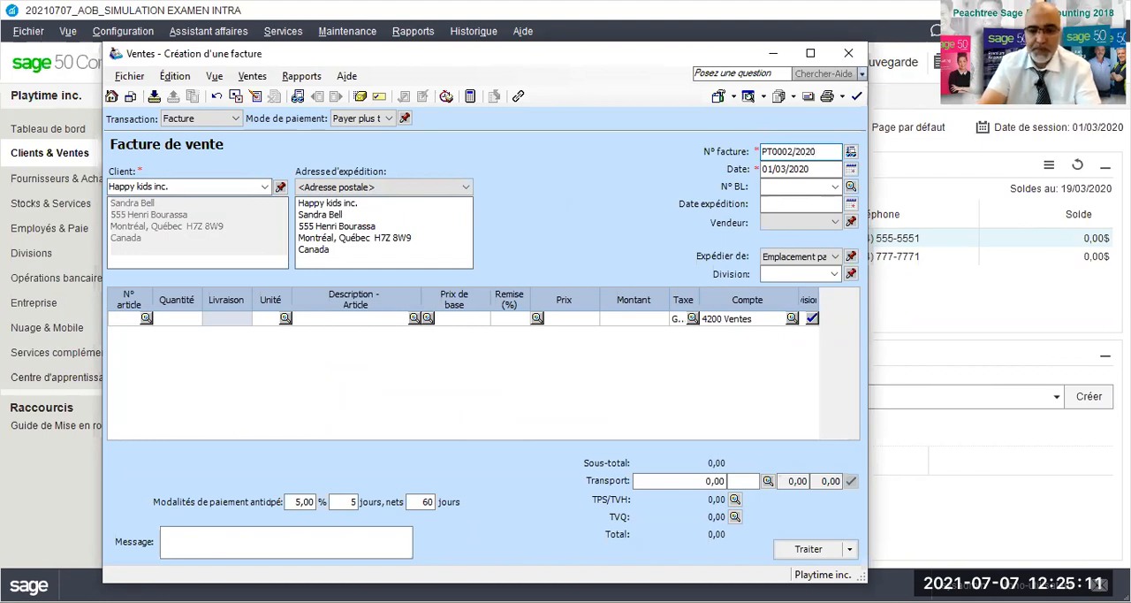
key("Tab")
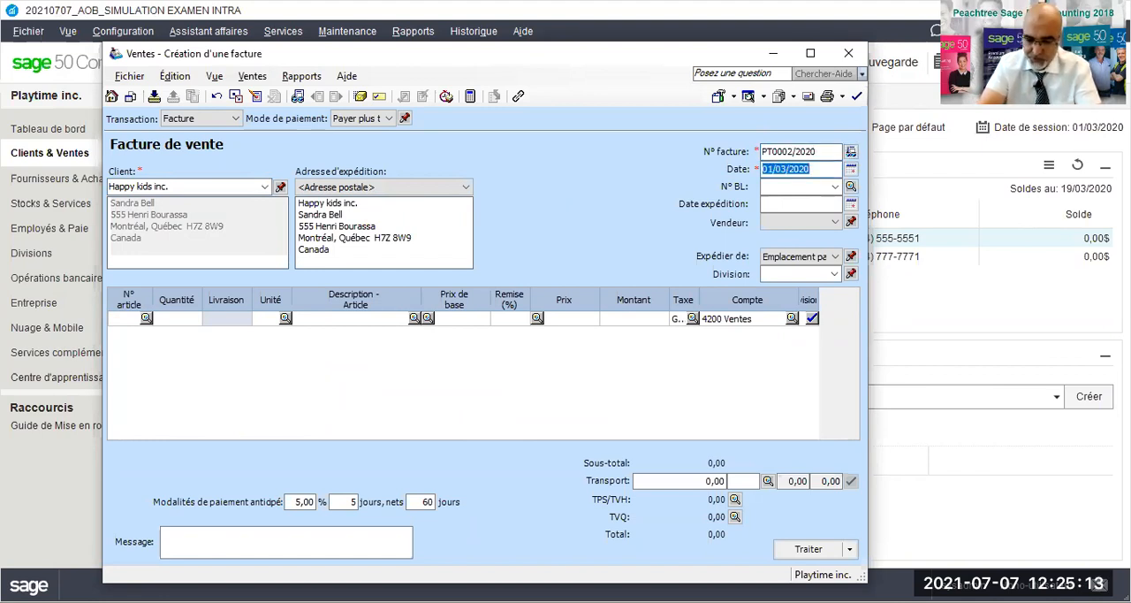
type("25/03/2020")
key("Tab")
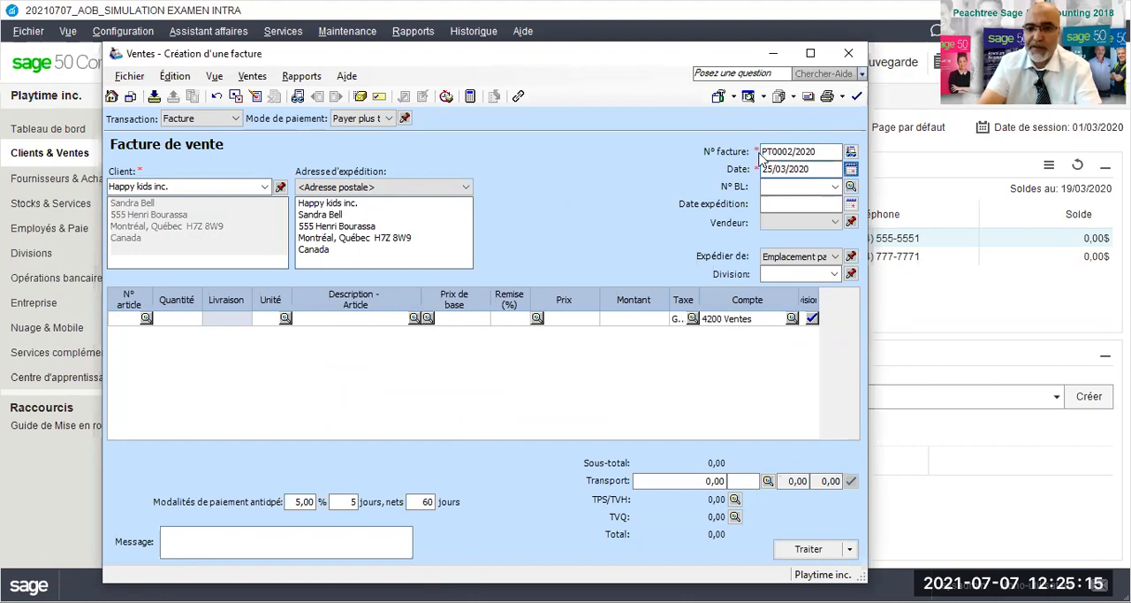
- Add stock item RES123 (Robot éducatif solaire) to the invoice with quantity 140 and base price 155,99
left_click(137, 320)
key("Return")
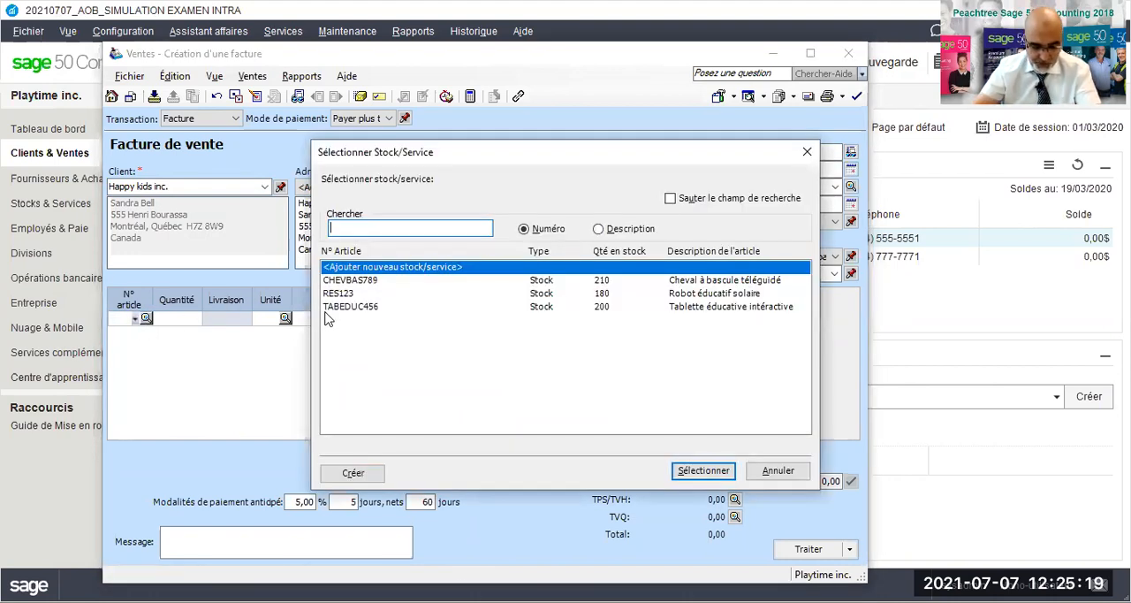
left_click(346, 293)
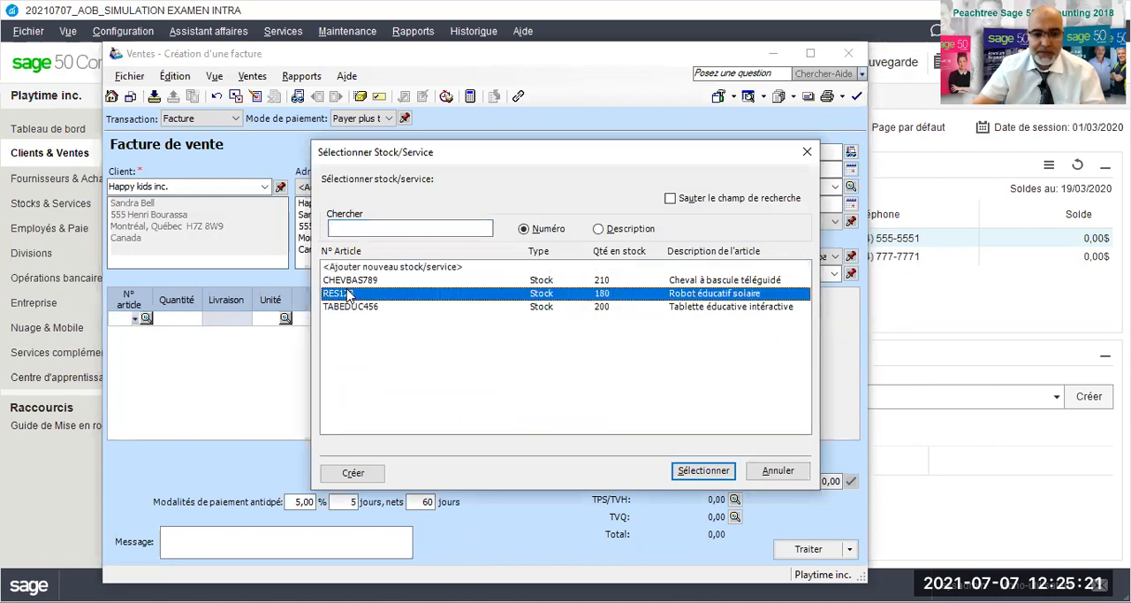
double_click(346, 293)
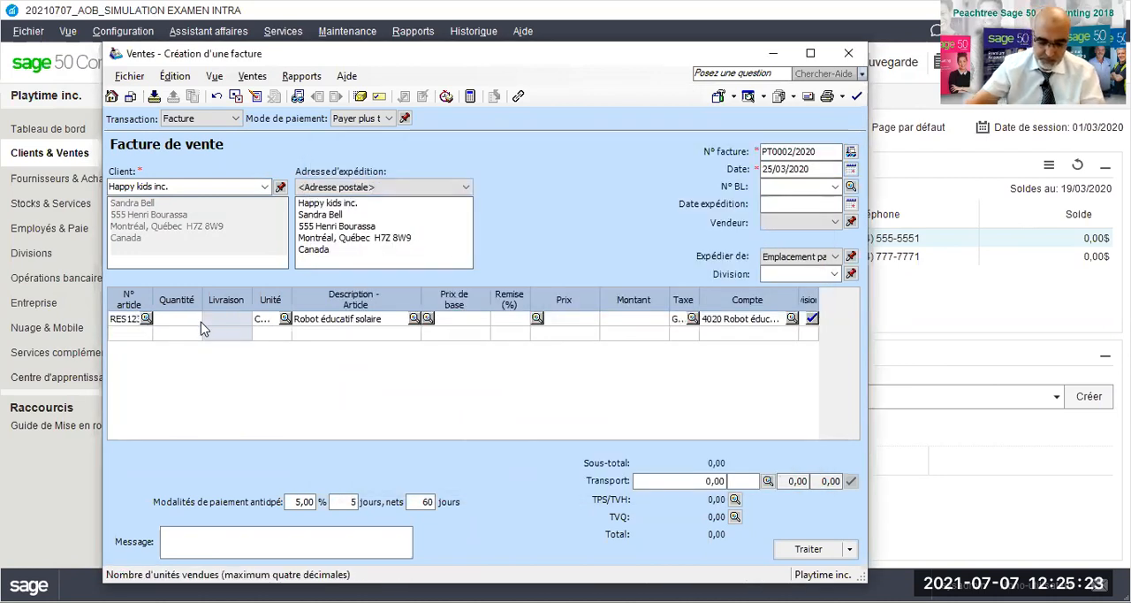
type("140")
key("Tab")
key("Tab")
type("155,99")
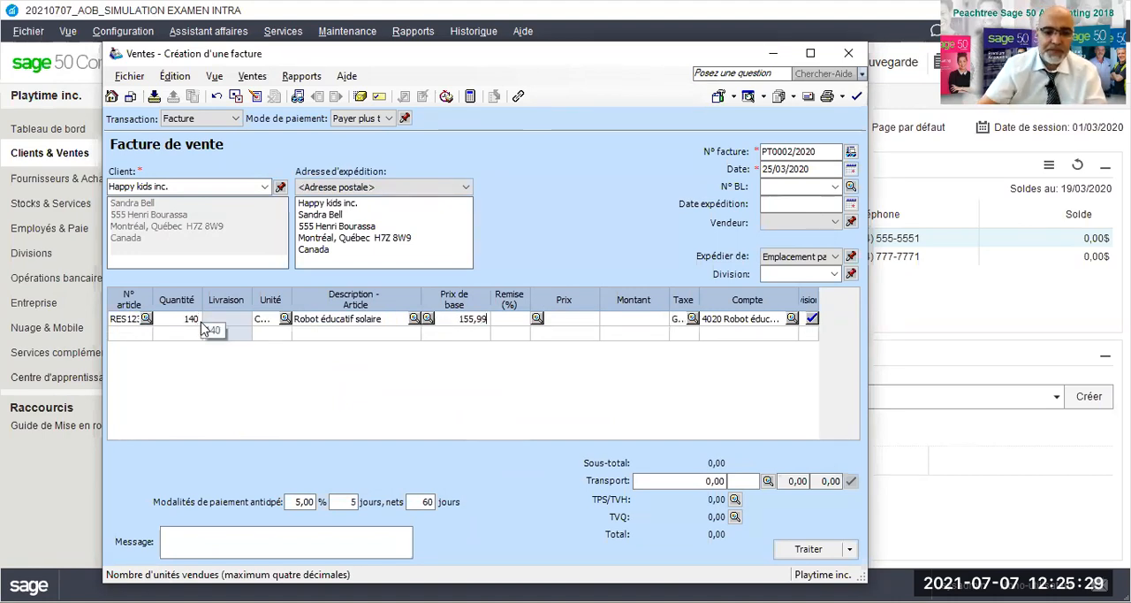
- Add stock item TABEDUC456 (Tablette éducative intéractive) on the second invoice line with quantity 150 and base price 85,99
left_click(121, 334)
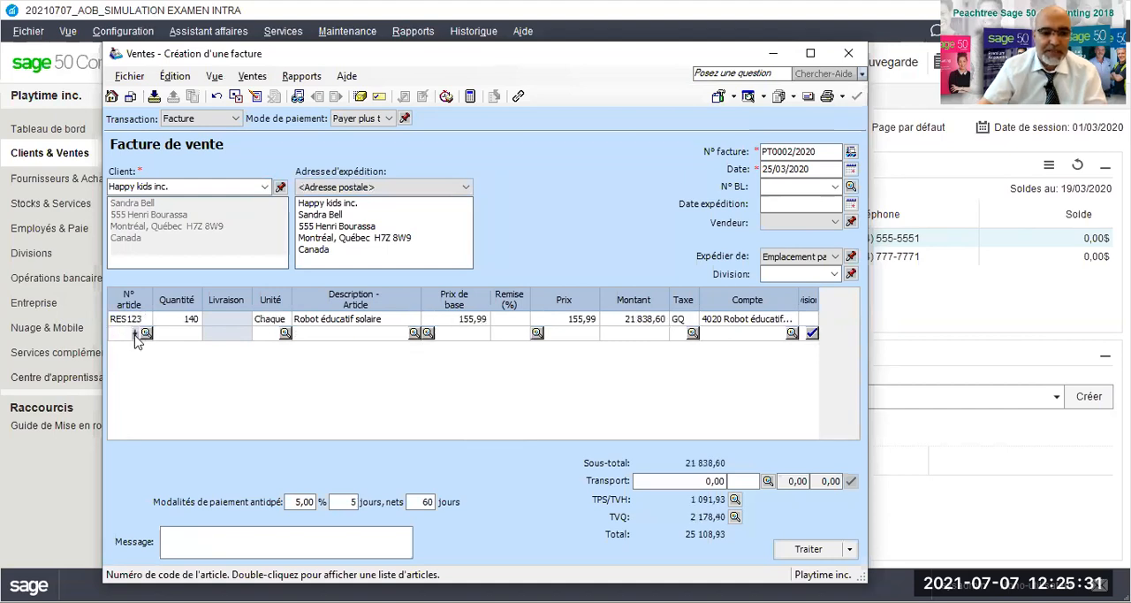
double_click(135, 336)
double_click(142, 402)
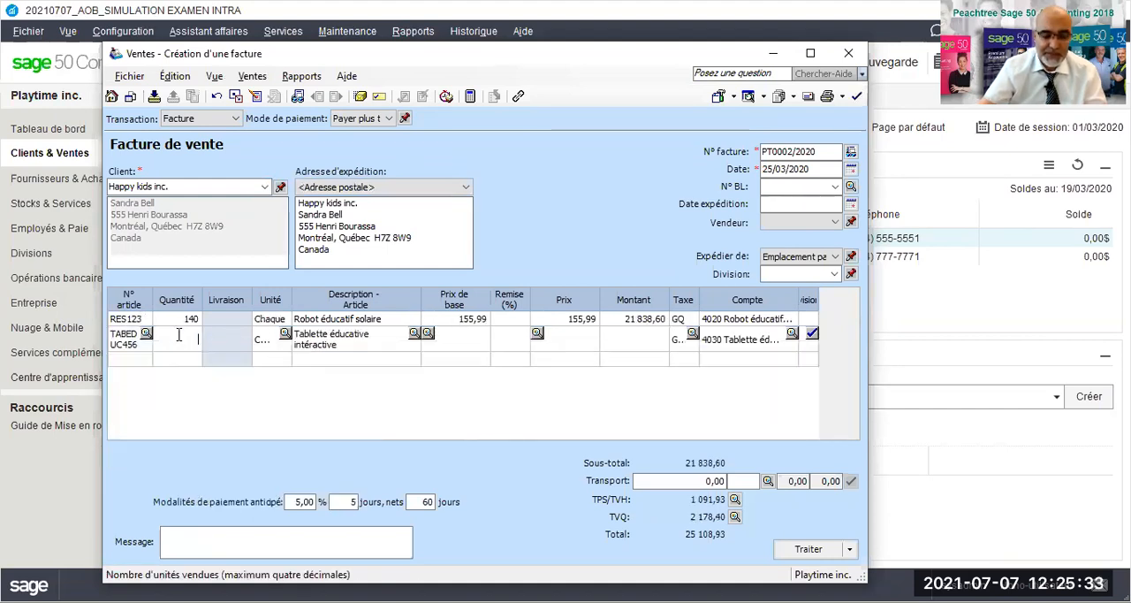
type("150")
key("Tab")
key("Tab")
key("Tab")
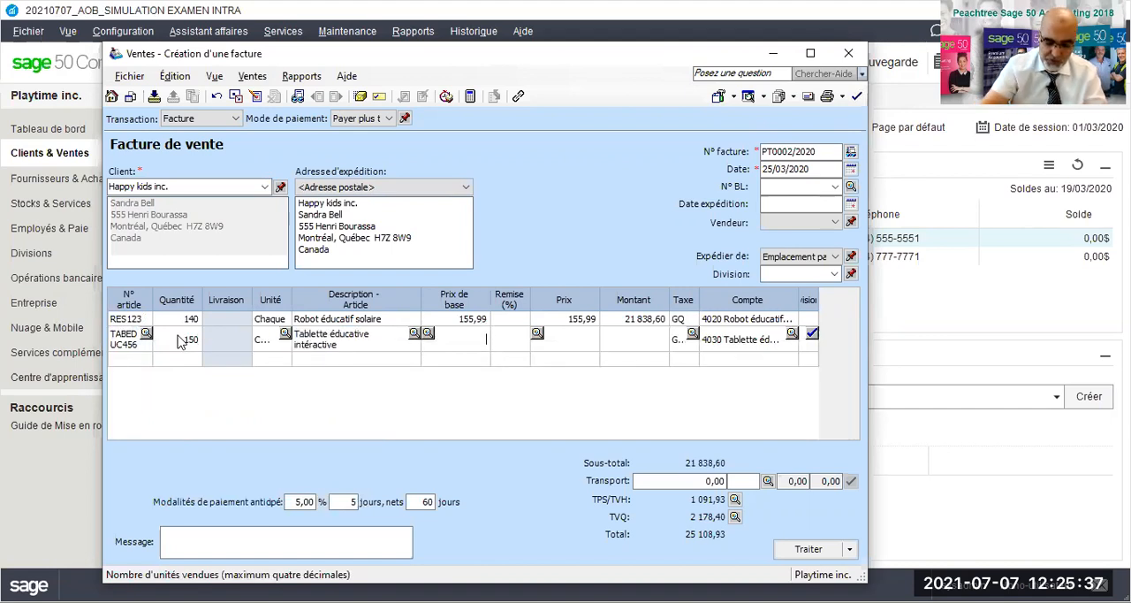
type("85,99")
- Add stock item CHEVBAS789 (Cheval à bascule téléguidé) on the third invoice line with quantity 160 and base price 45,99
left_click(137, 358)
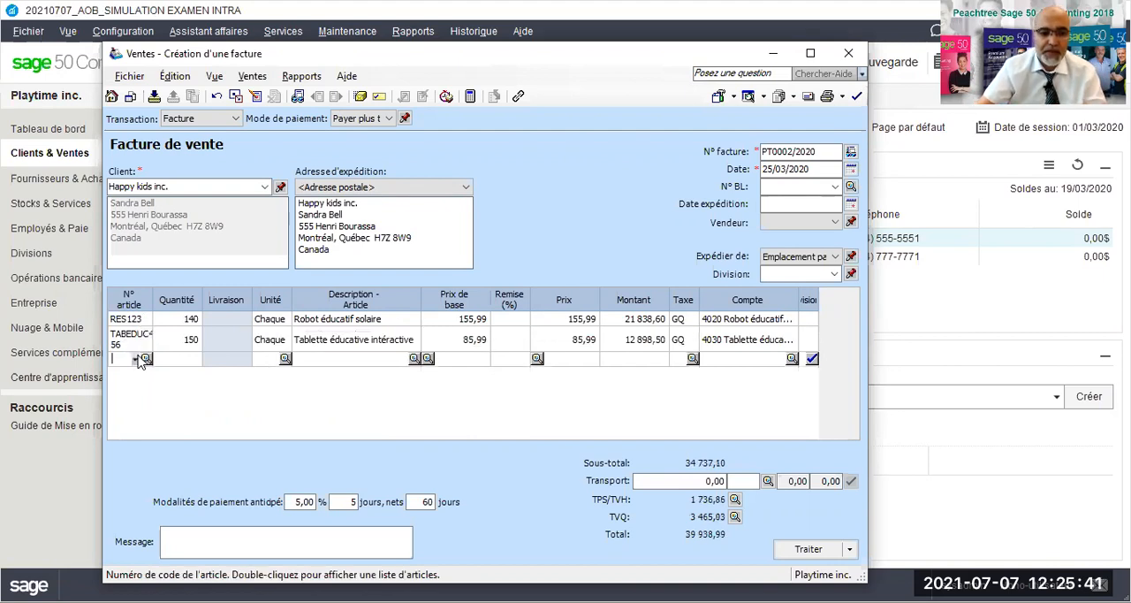
double_click(131, 364)
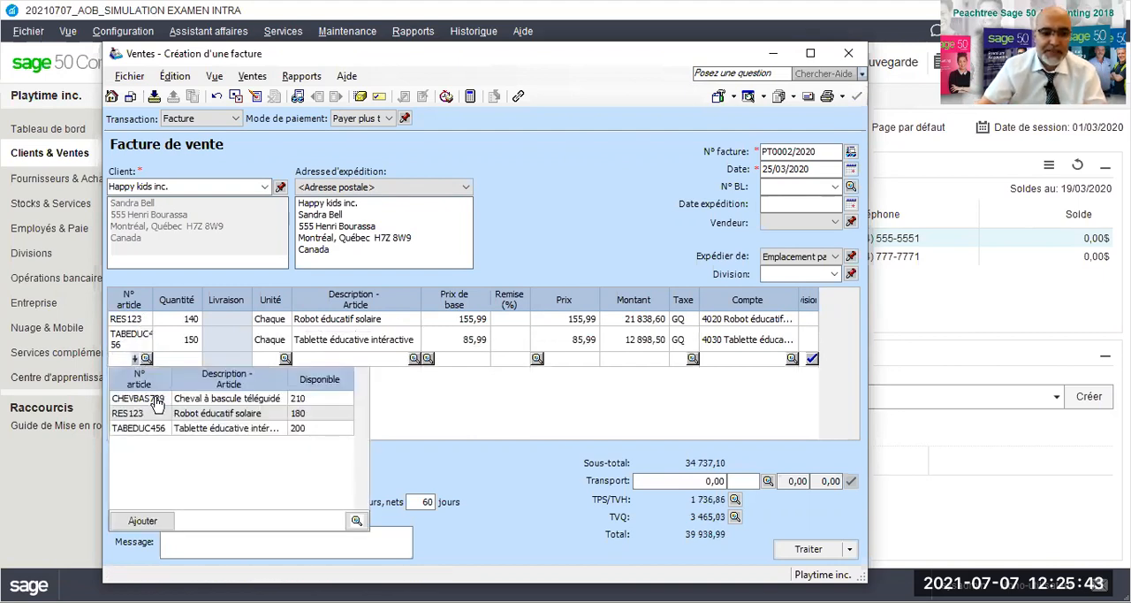
left_click(155, 399)
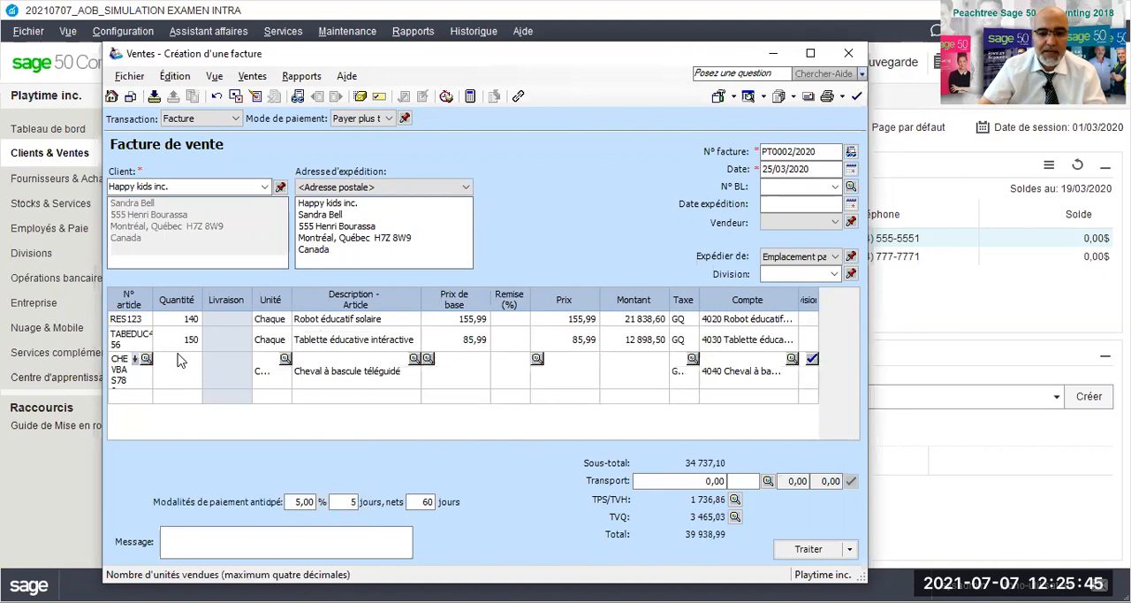
type("1")
key("Tab")
key("Tab")
key("Tab")
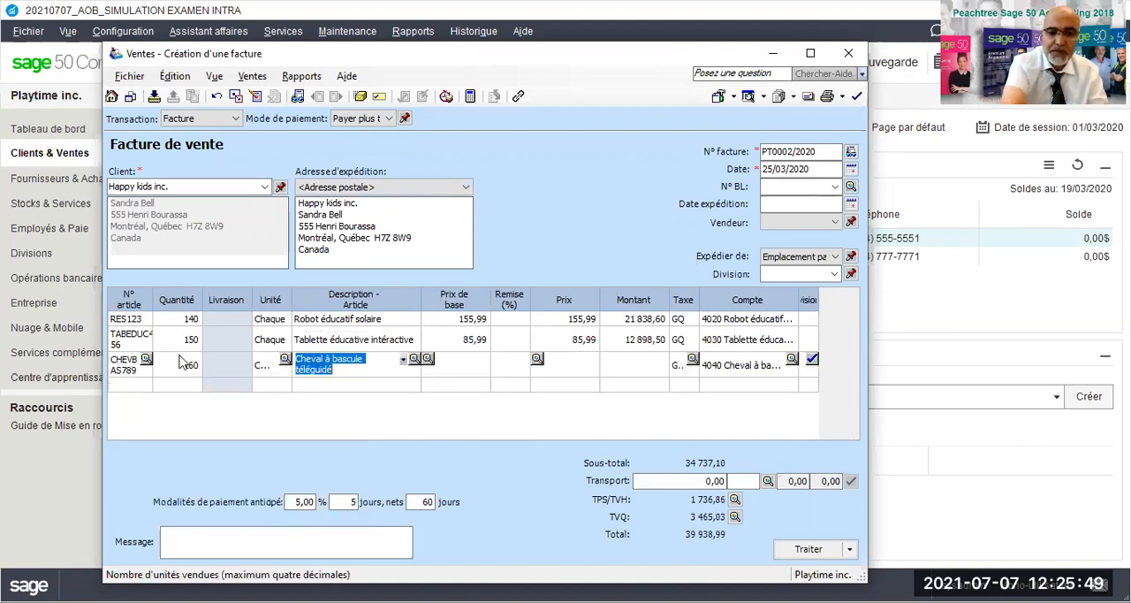
type("45,99")
key("Tab")
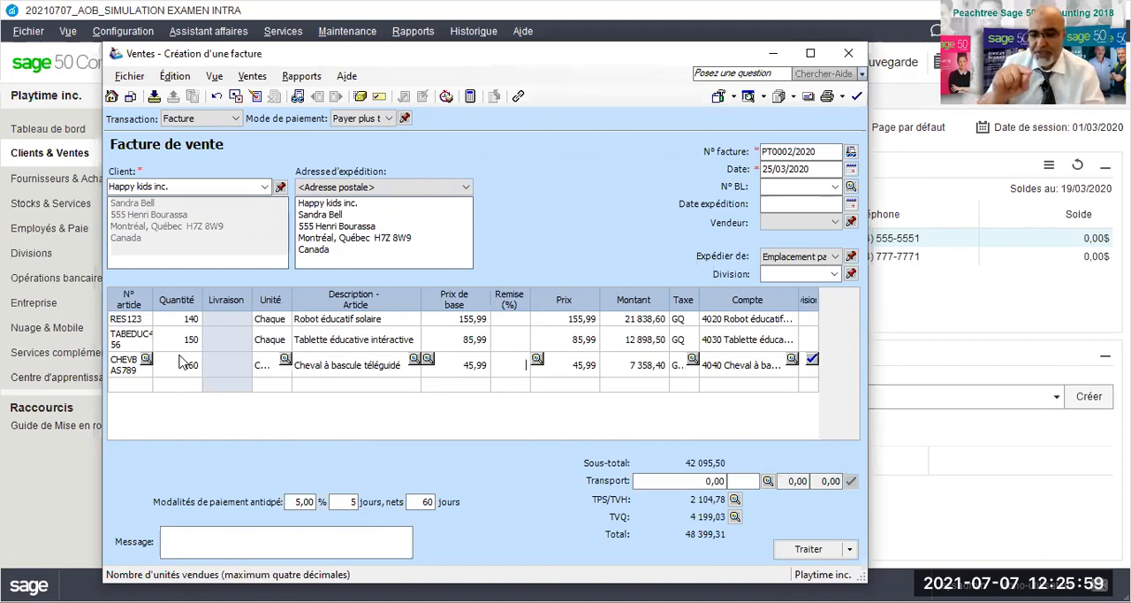
- Adjust the TVQ amount to 4 199,02 in the invoice's tax summary
left_click(734, 518)
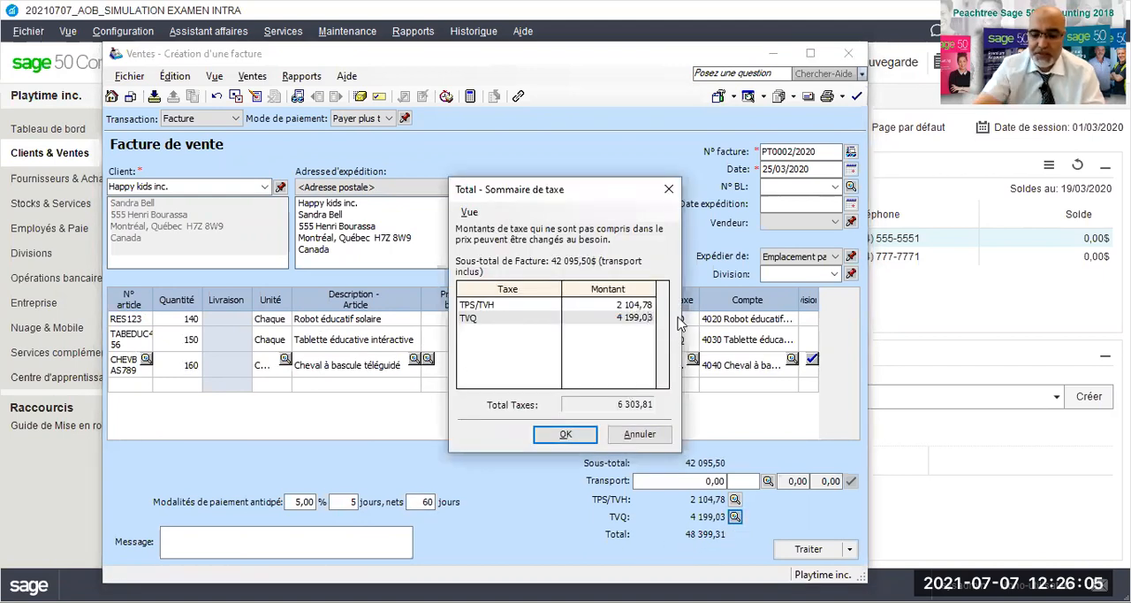
left_click(568, 440)
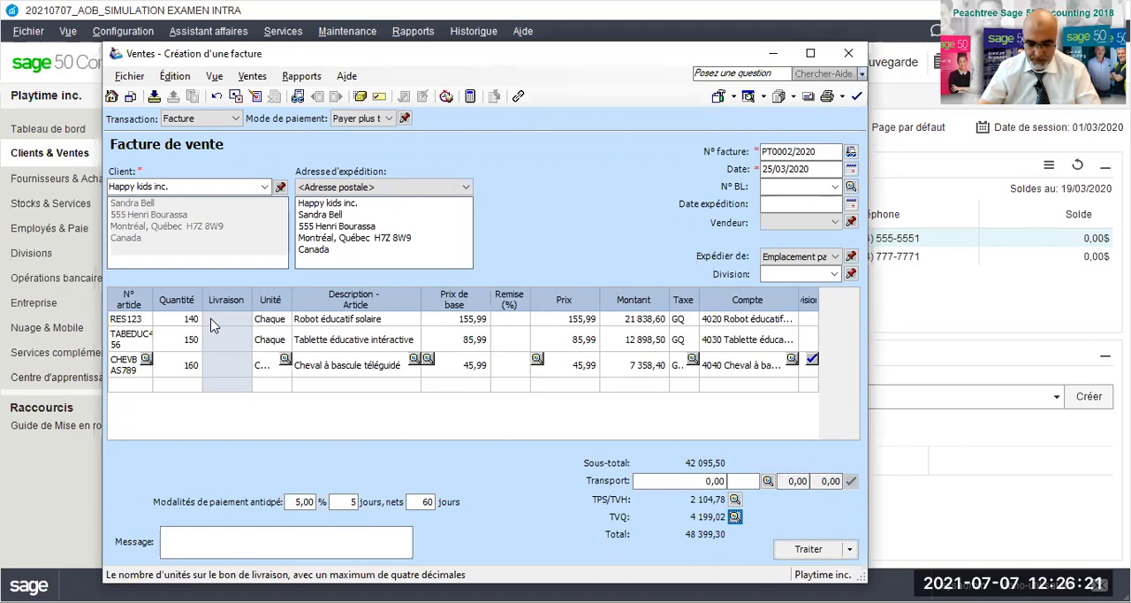
- Set the invoiced quantities to 175 for RES123, 185 for TABEDUC456 and 195 for CHEVBAS789
left_click(183, 321)
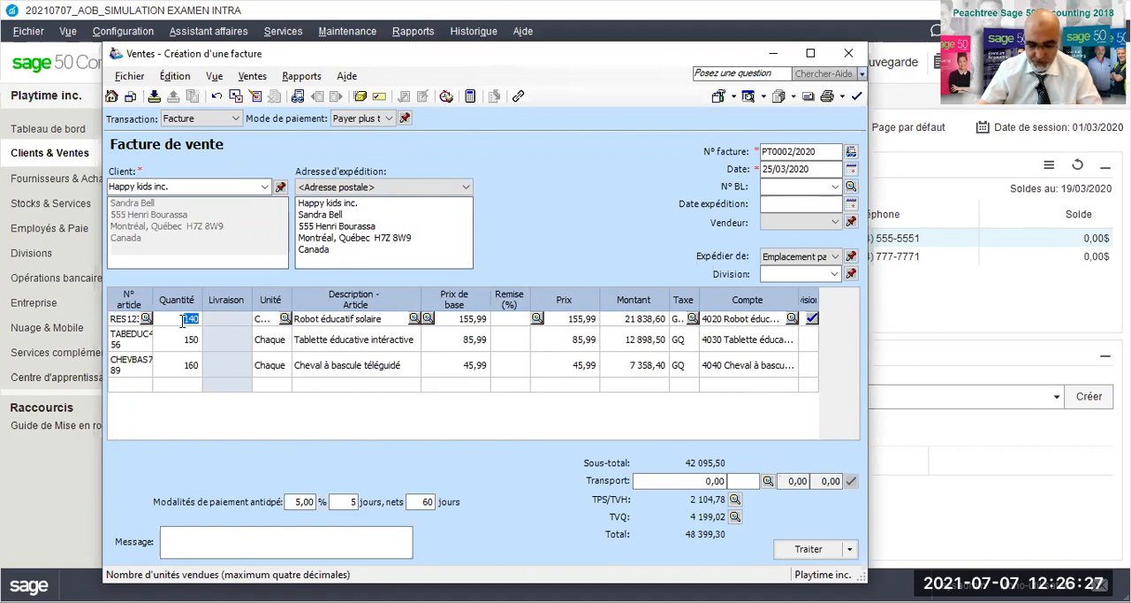
type("175")
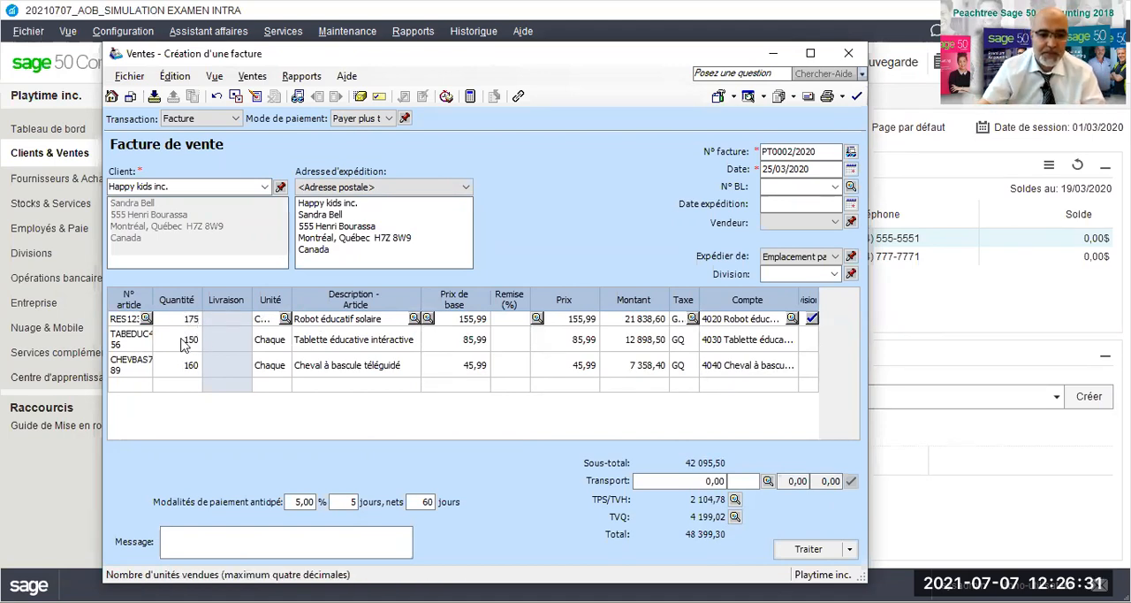
left_click(184, 341)
type("185")
left_click(186, 366)
type("195")
key("Tab")
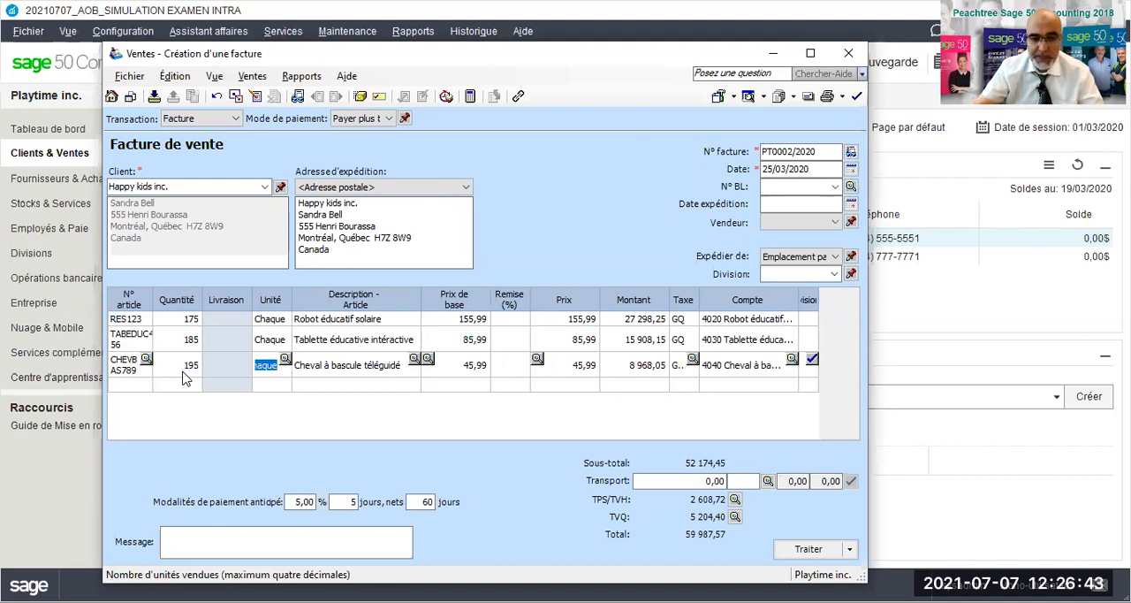
- Set the base prices to 175,99 for RES123, 95,99 for TABEDUC456 and 65,99 for CHEVBAS789
left_click(458, 318)
type("175,99")
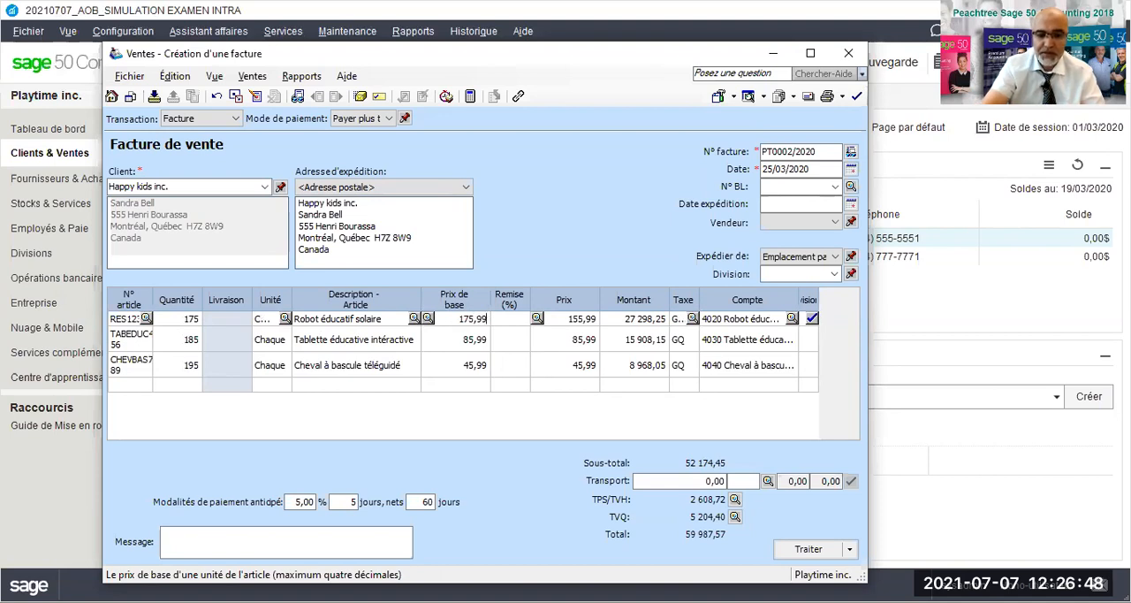
key("Down")
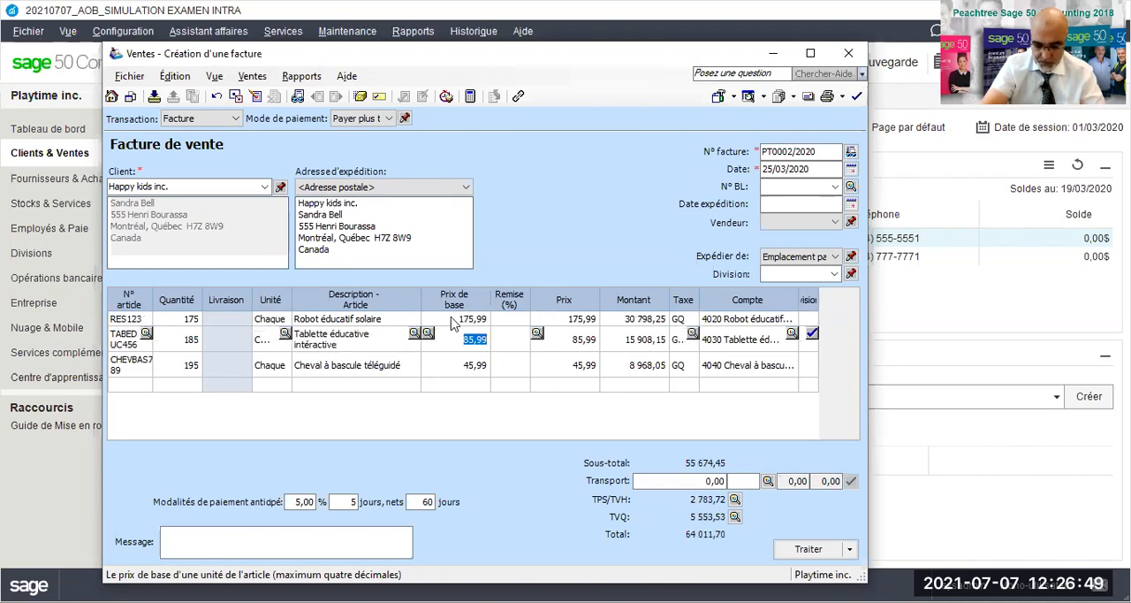
type("95,99")
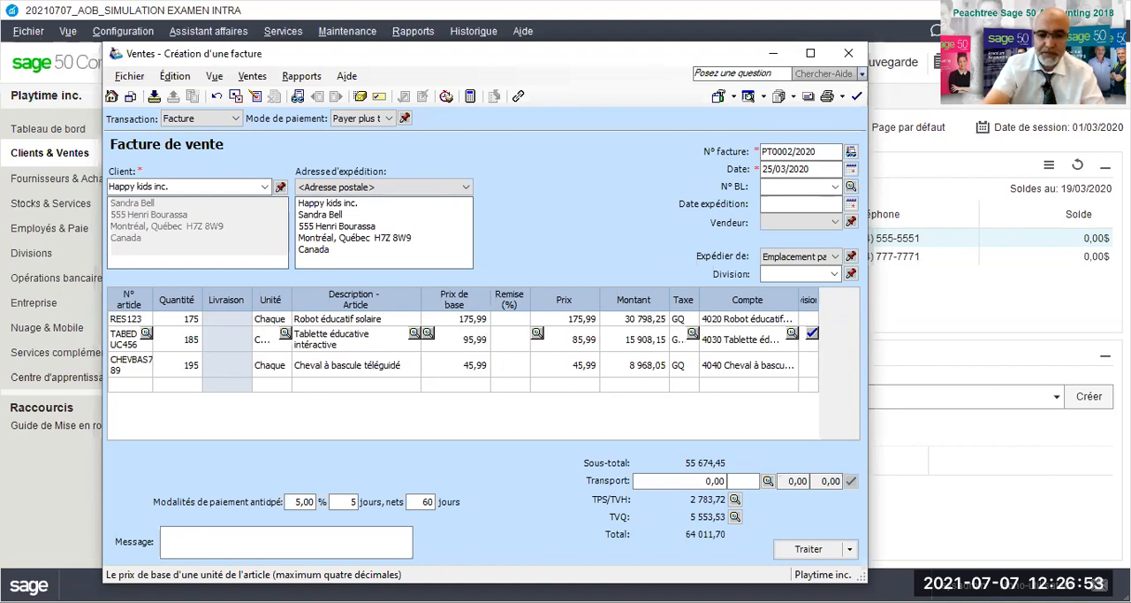
key("Down")
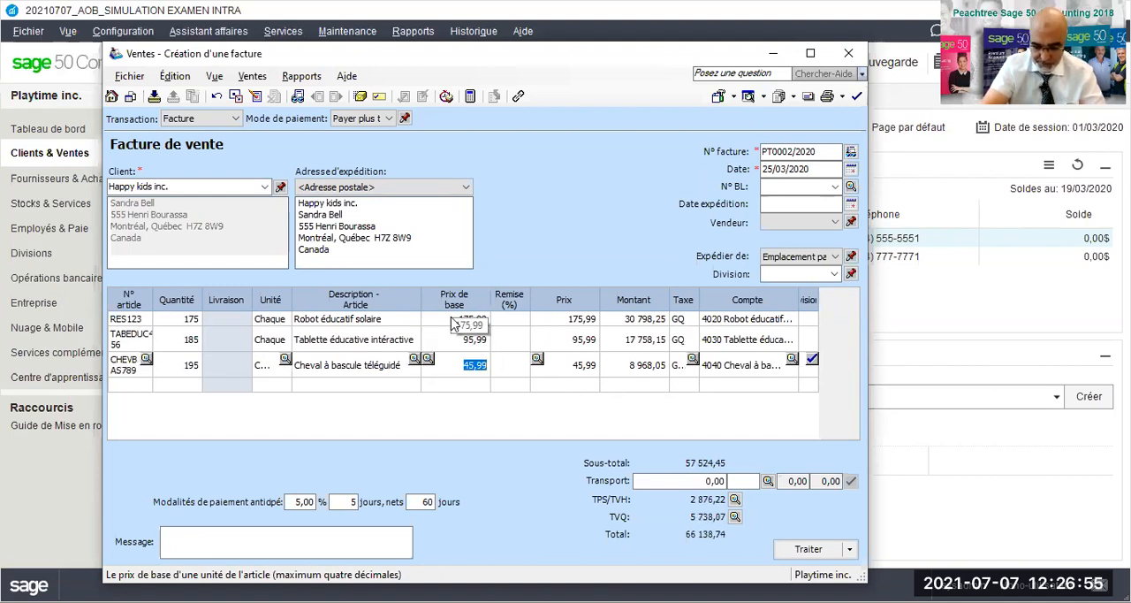
type("65,")
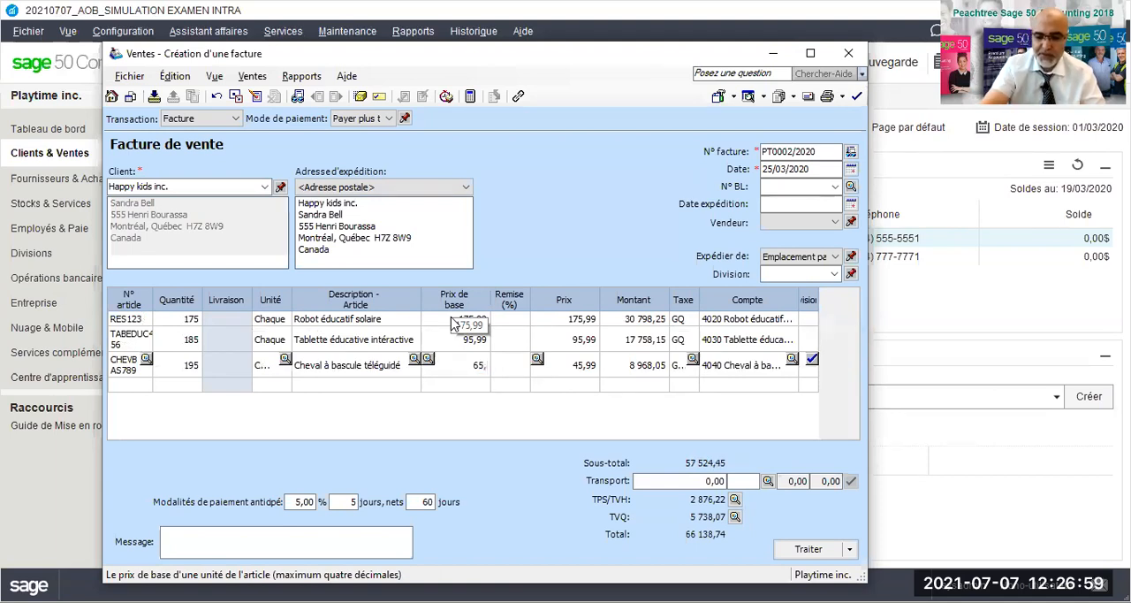
type("99")
key("Tab")
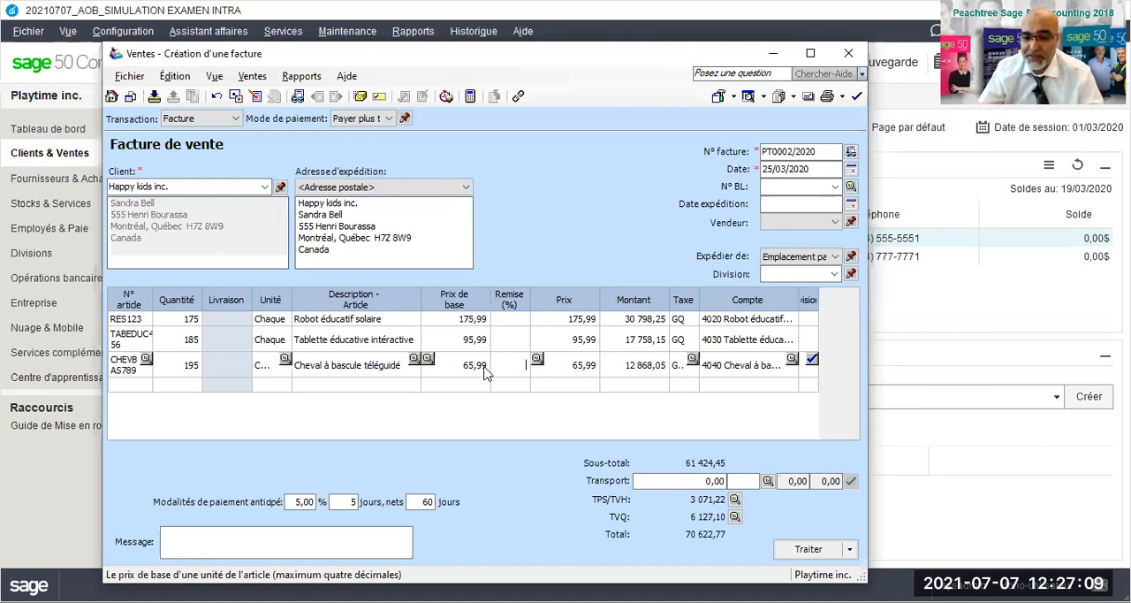
- Set the TPS/TVH amount to 3 071,21 in the invoice's tax summary and accept it
left_click(735, 518)
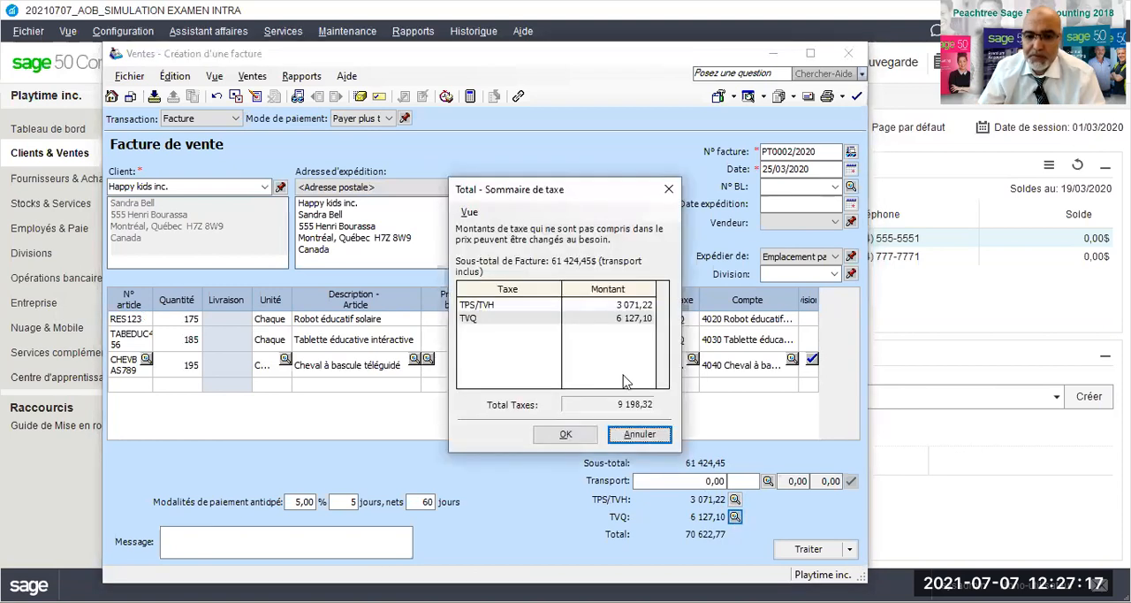
left_click(648, 320)
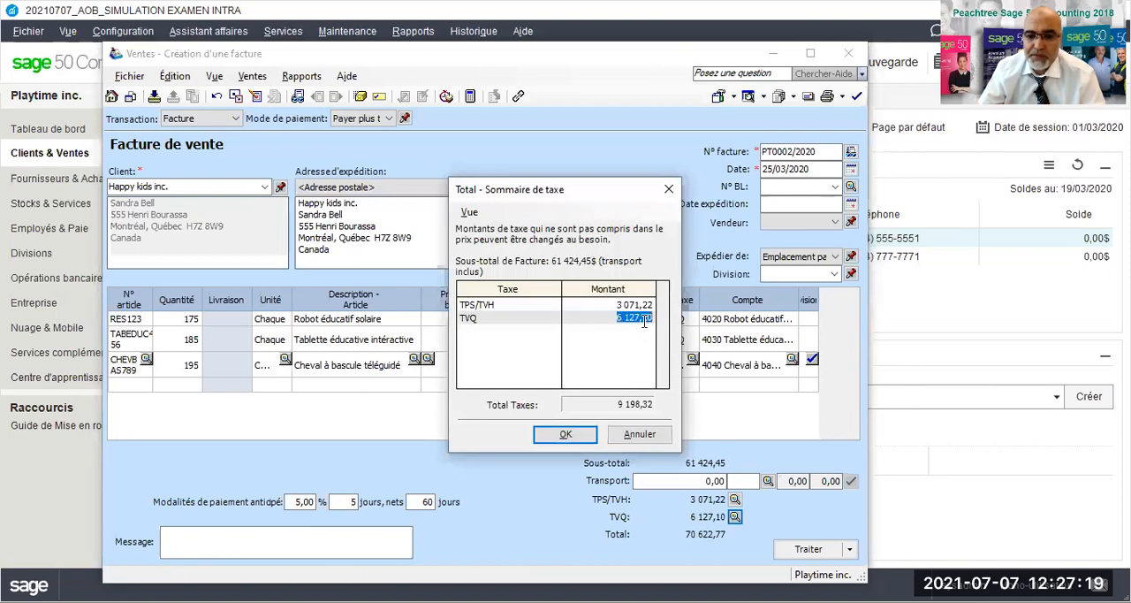
left_click(647, 304)
left_click(649, 303)
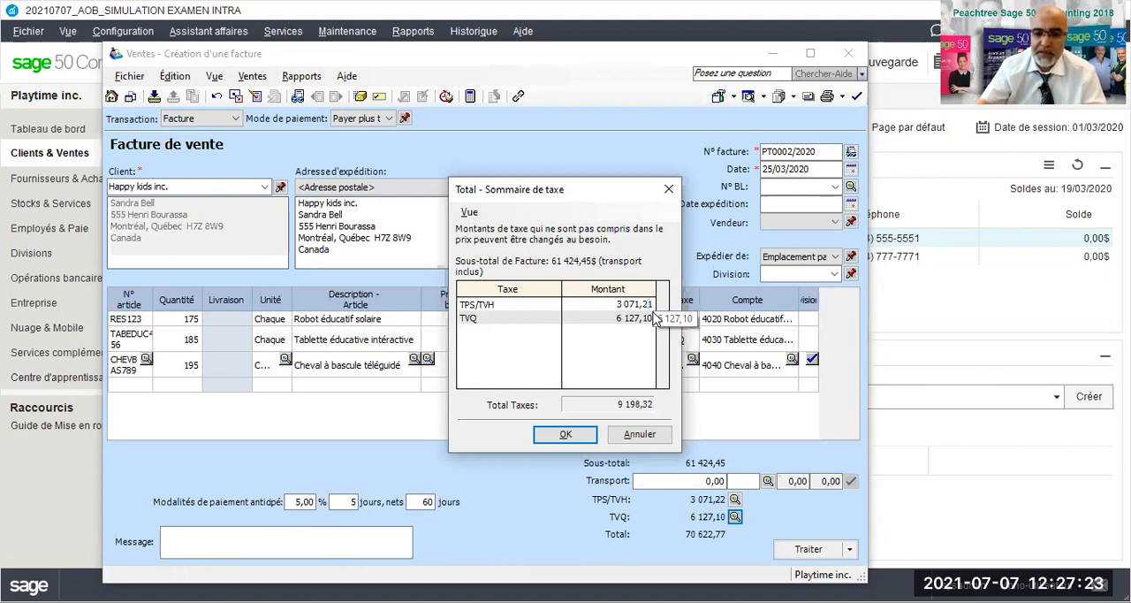
left_click(565, 434)
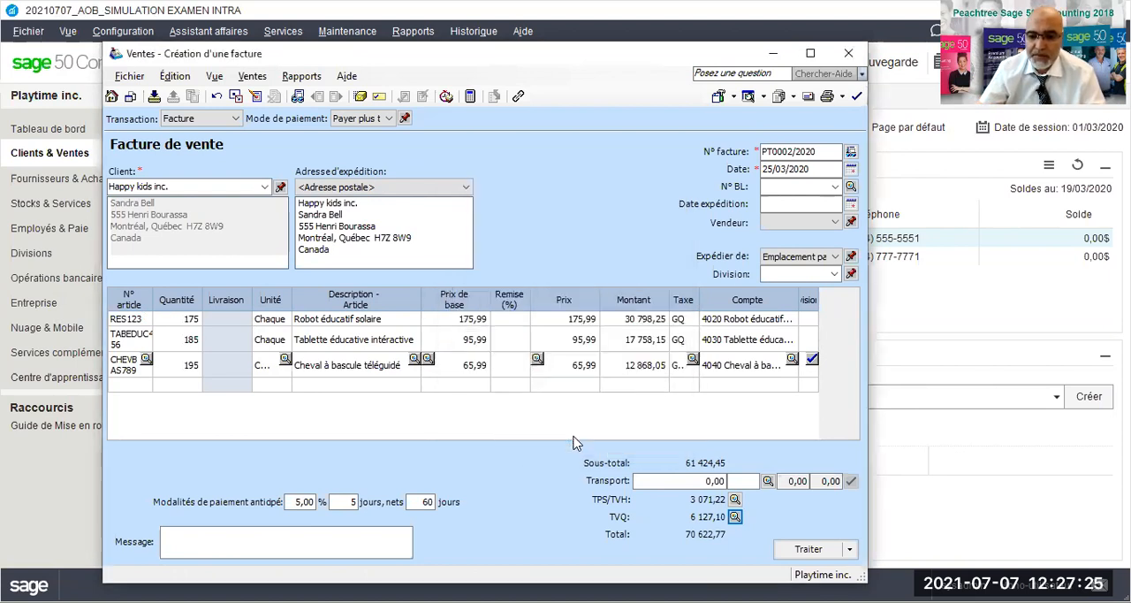
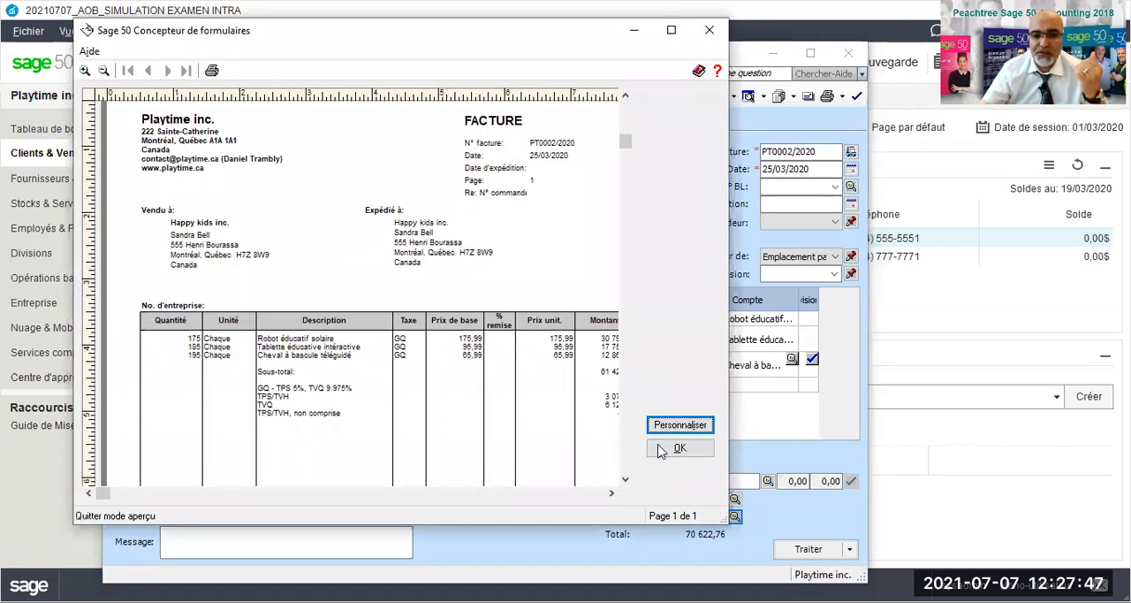
- Close the invoice print preview and review the sales transaction's journal entry details
left_click(658, 451)
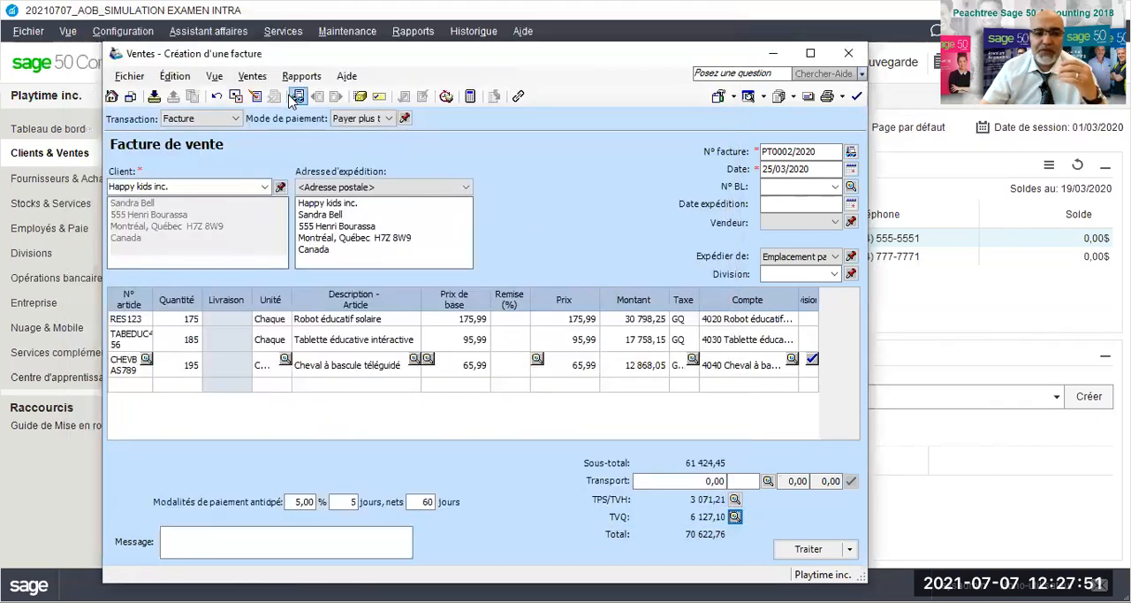
left_click(301, 76)
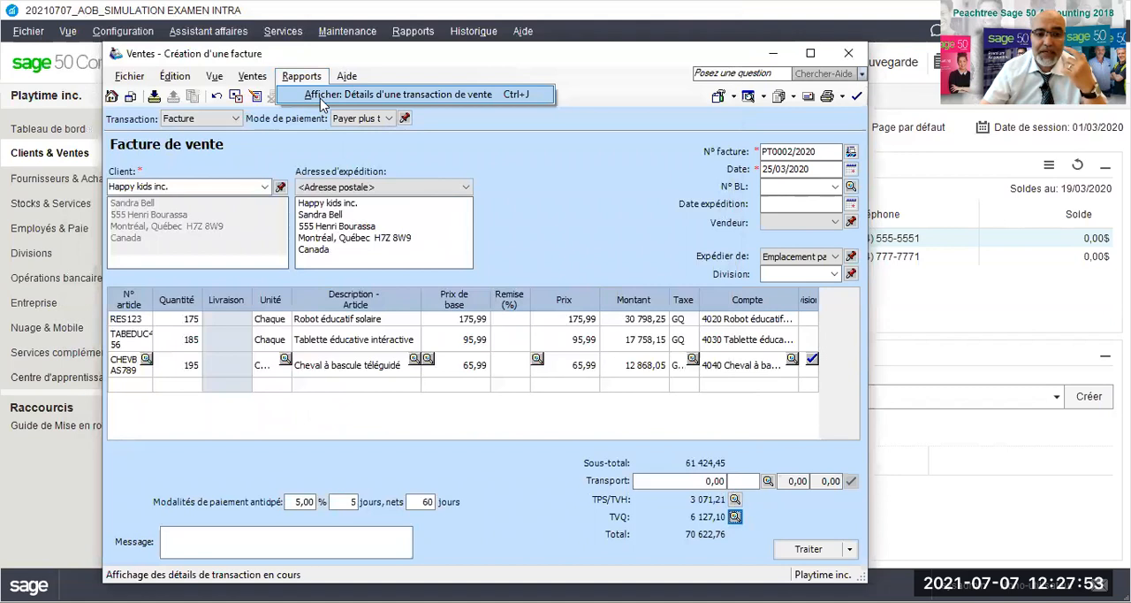
left_click(318, 92)
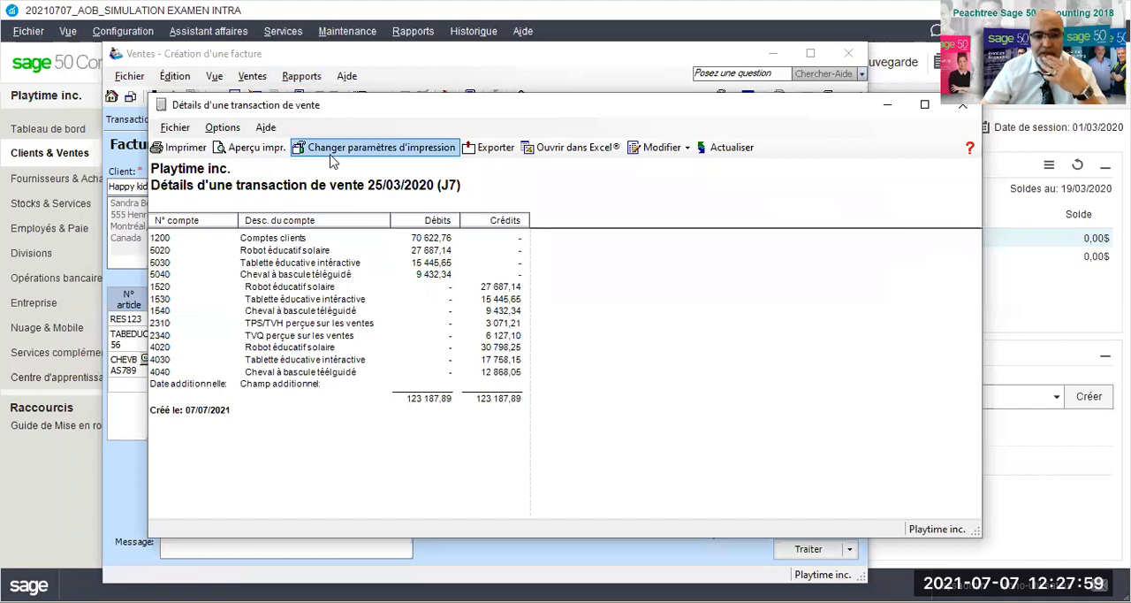
left_click_drag(761, 105, 529, 93)
left_click(736, 96)
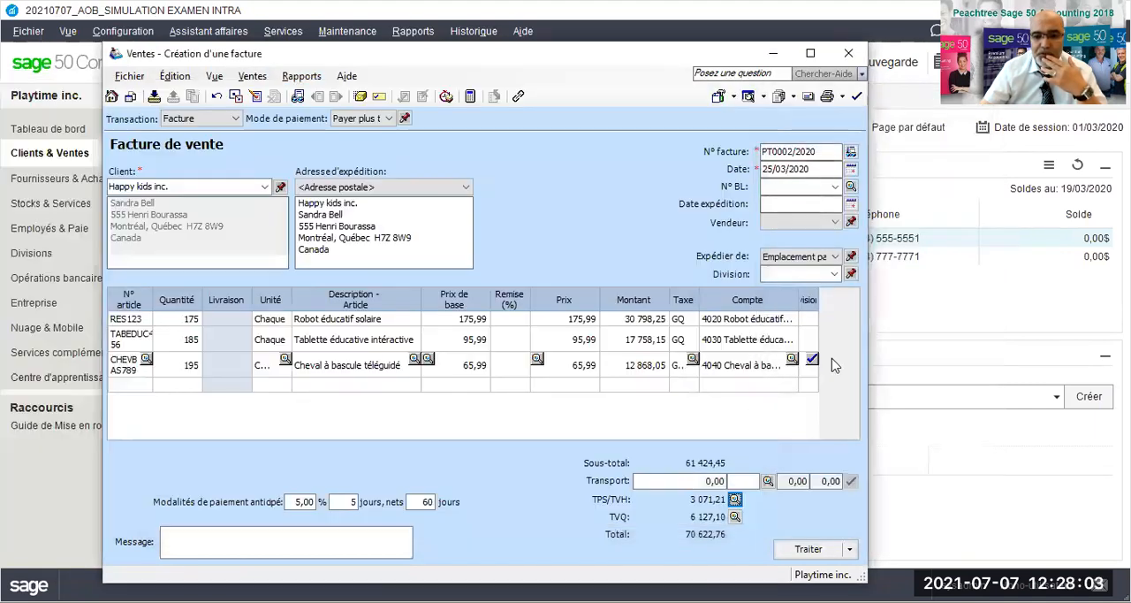
- Process sales invoice PT0002/2020 for Happy kids inc., accepting its date beyond the session date
left_click(808, 551)
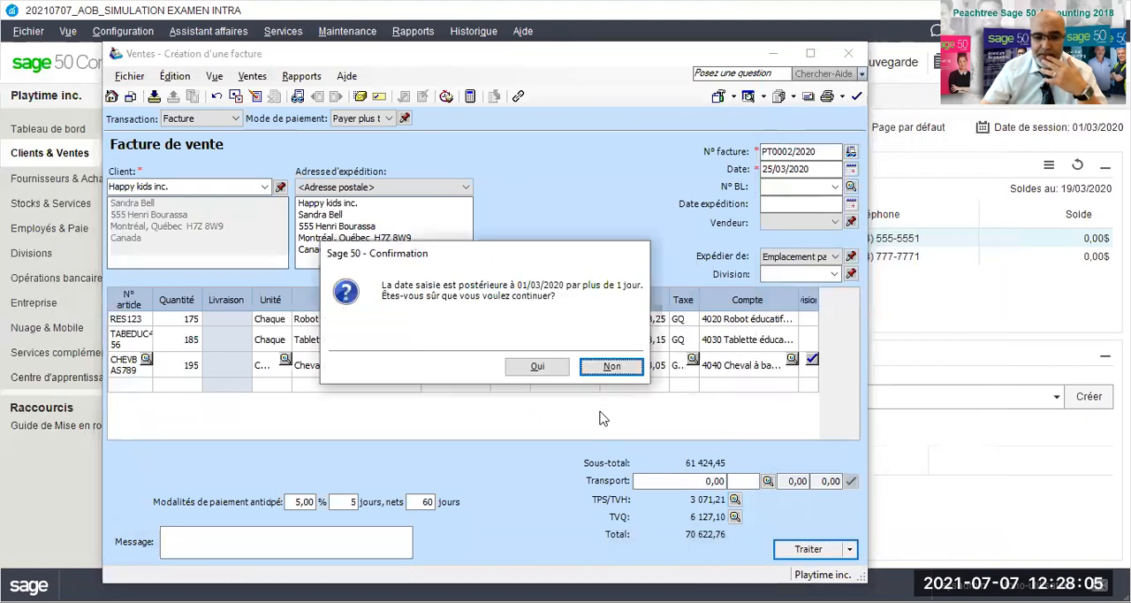
left_click(547, 367)
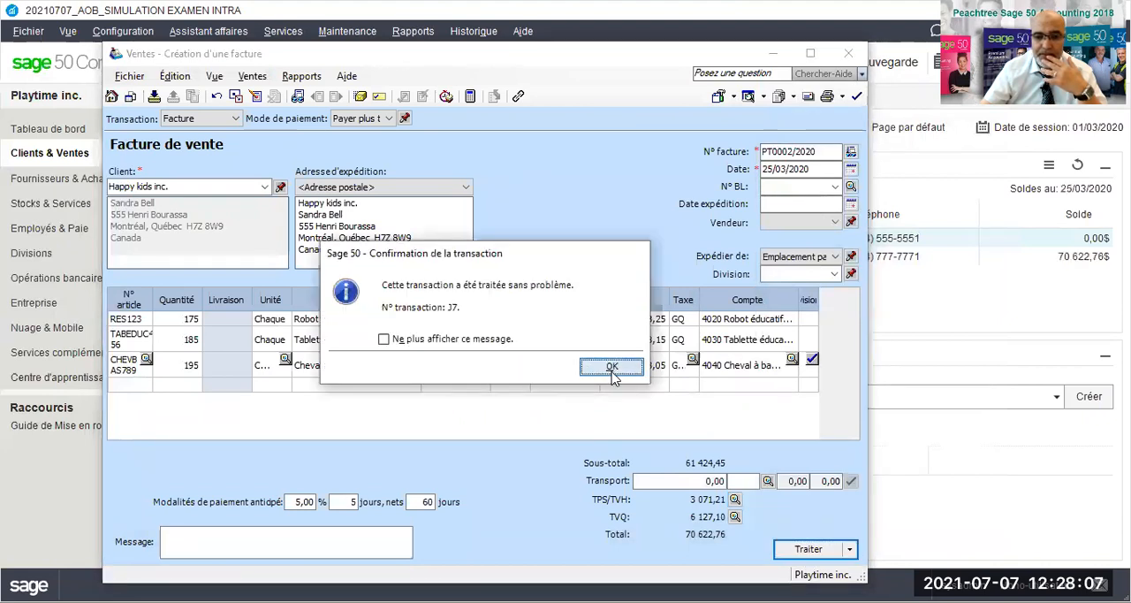
left_click(613, 368)
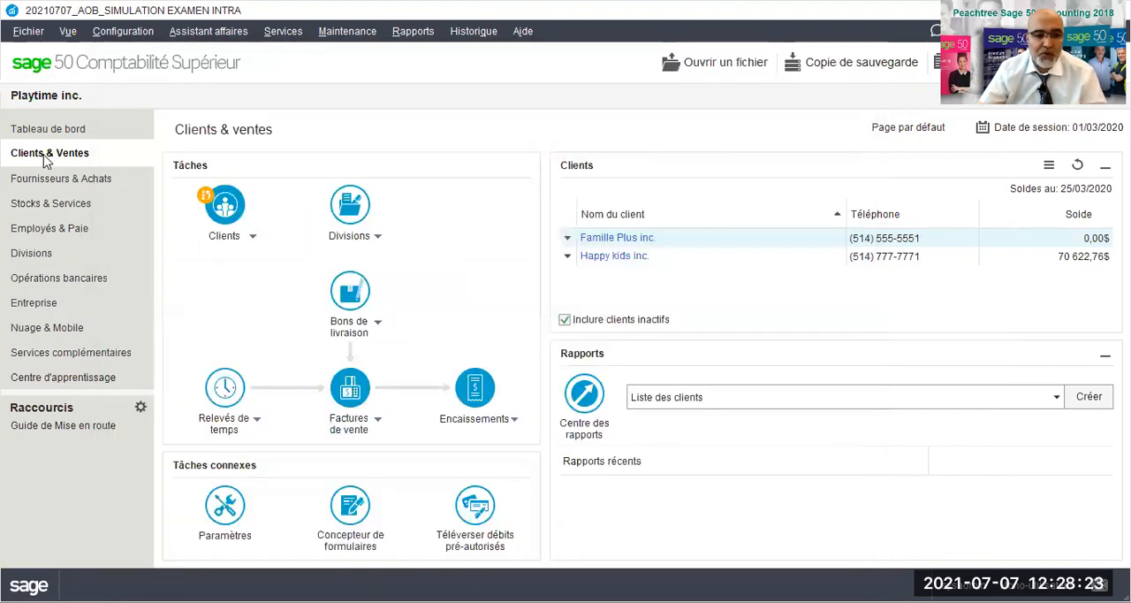
- Create a customer receipt from Happy kids inc. paid by cheque number TD0065
left_click(514, 418)
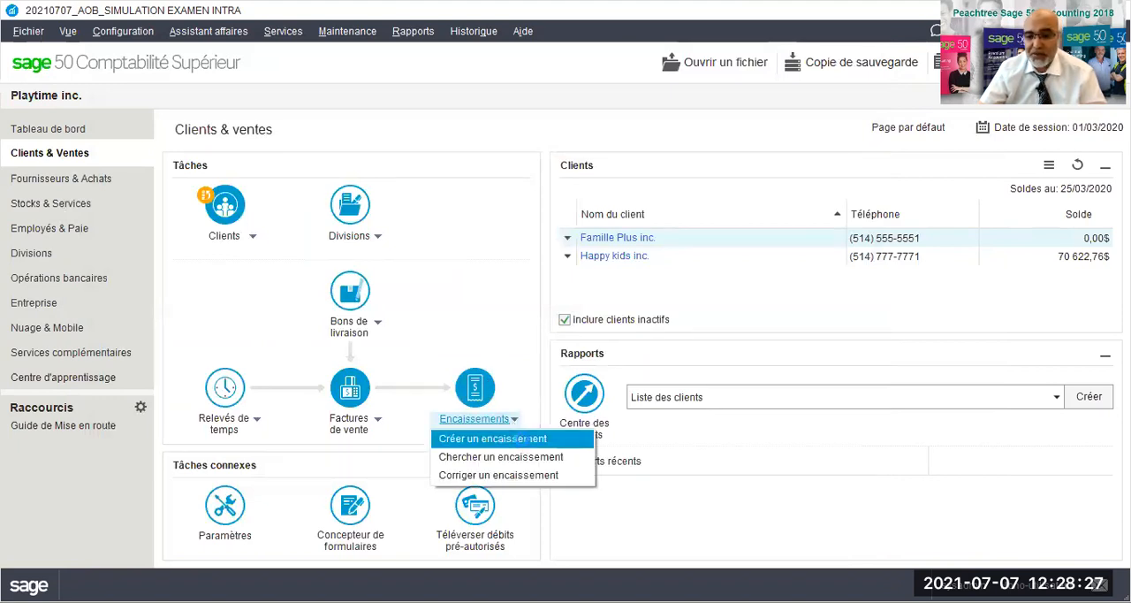
left_click(523, 444)
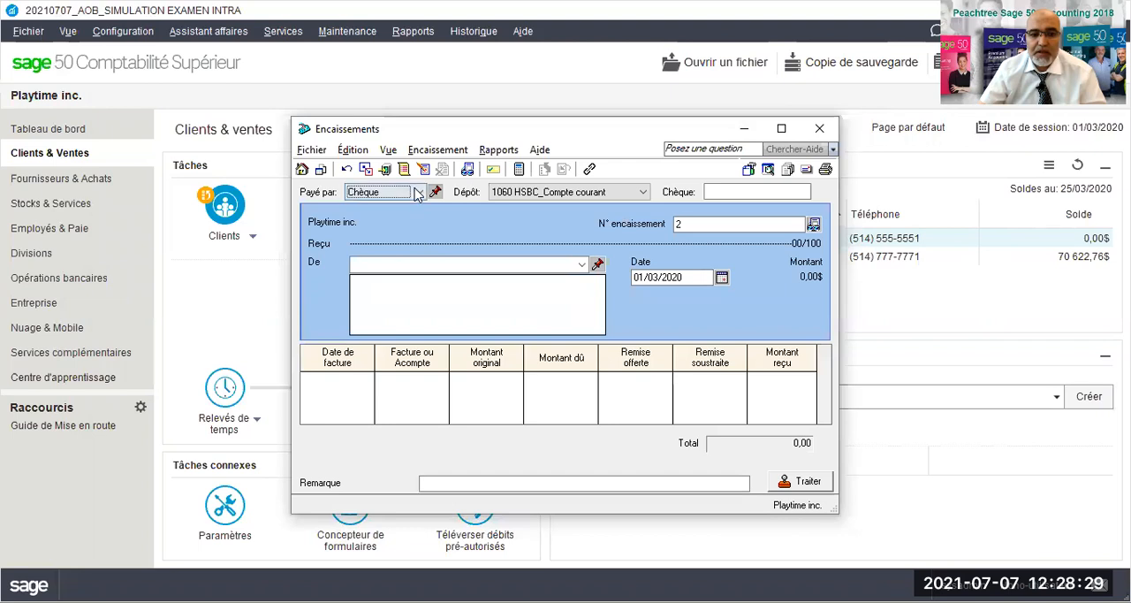
left_click(722, 190)
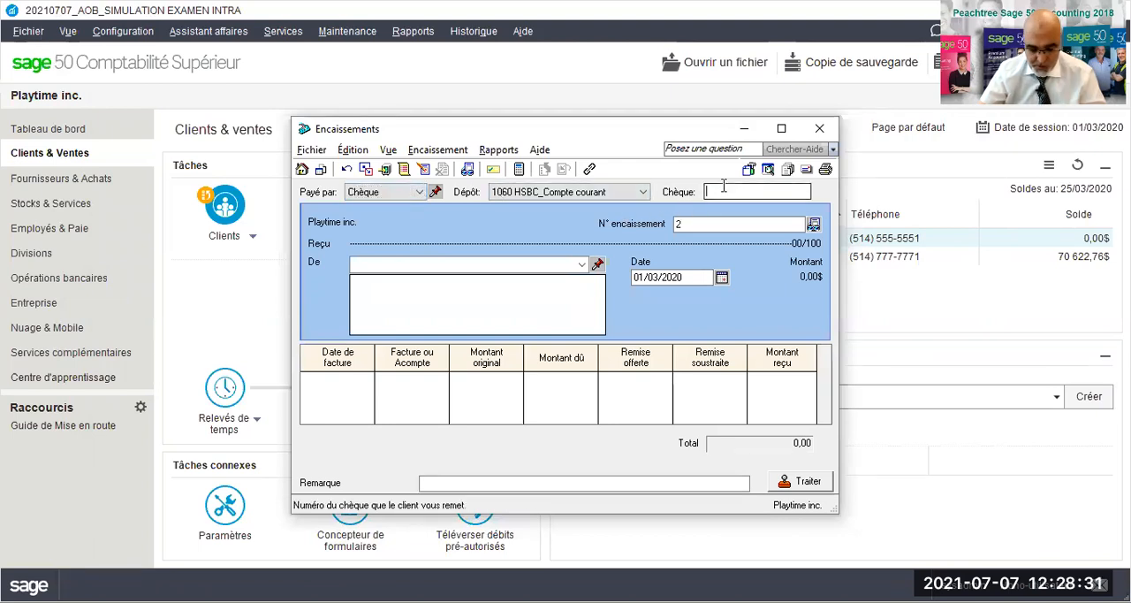
type("T")
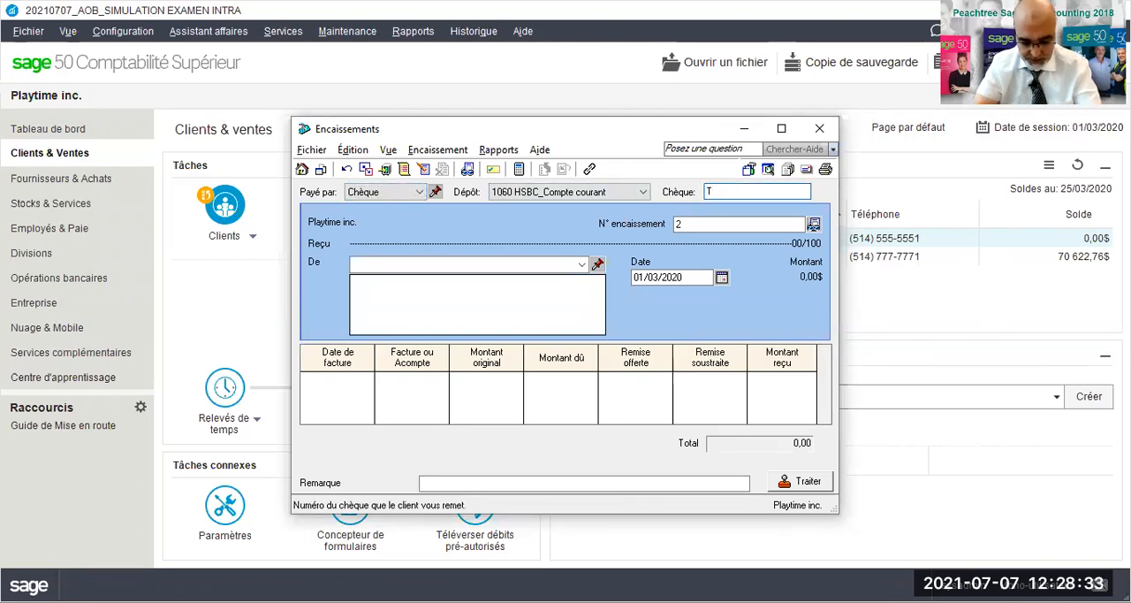
type("D0065")
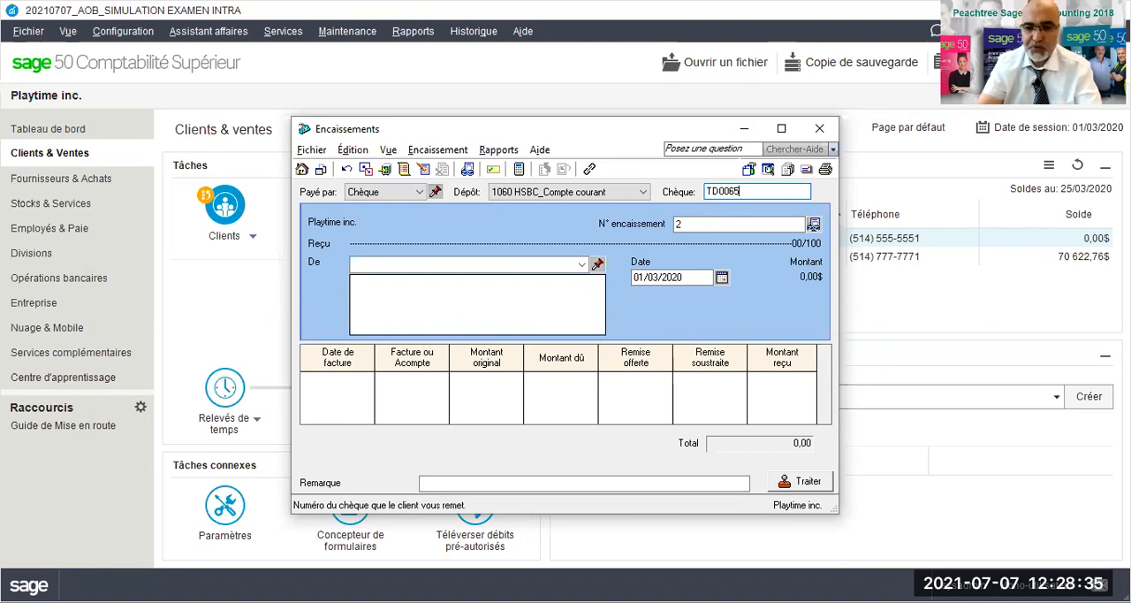
left_click(582, 266)
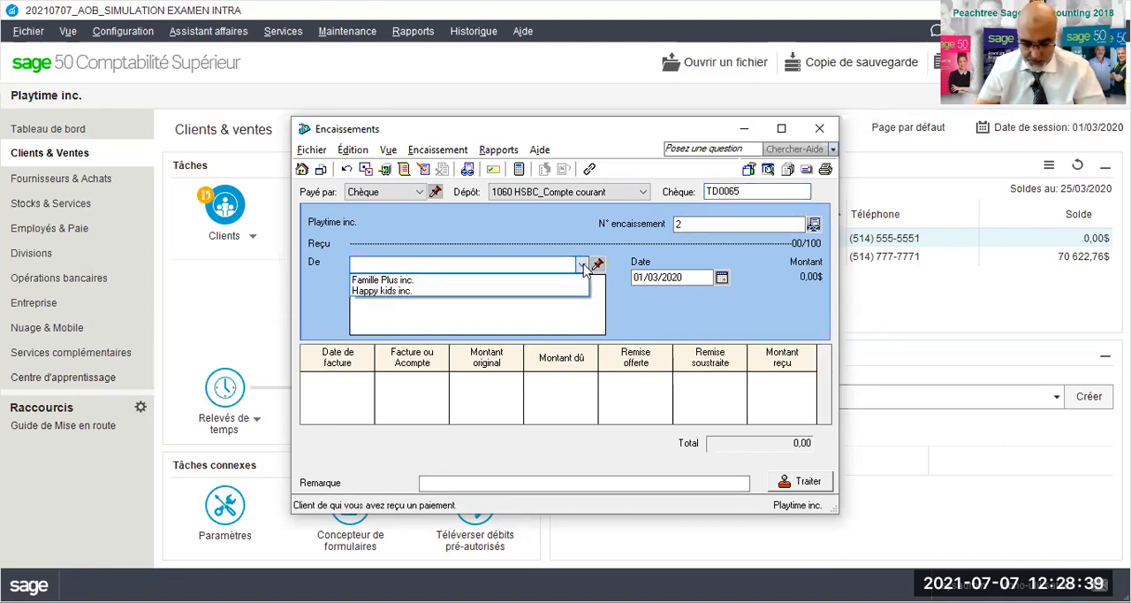
left_click(401, 292)
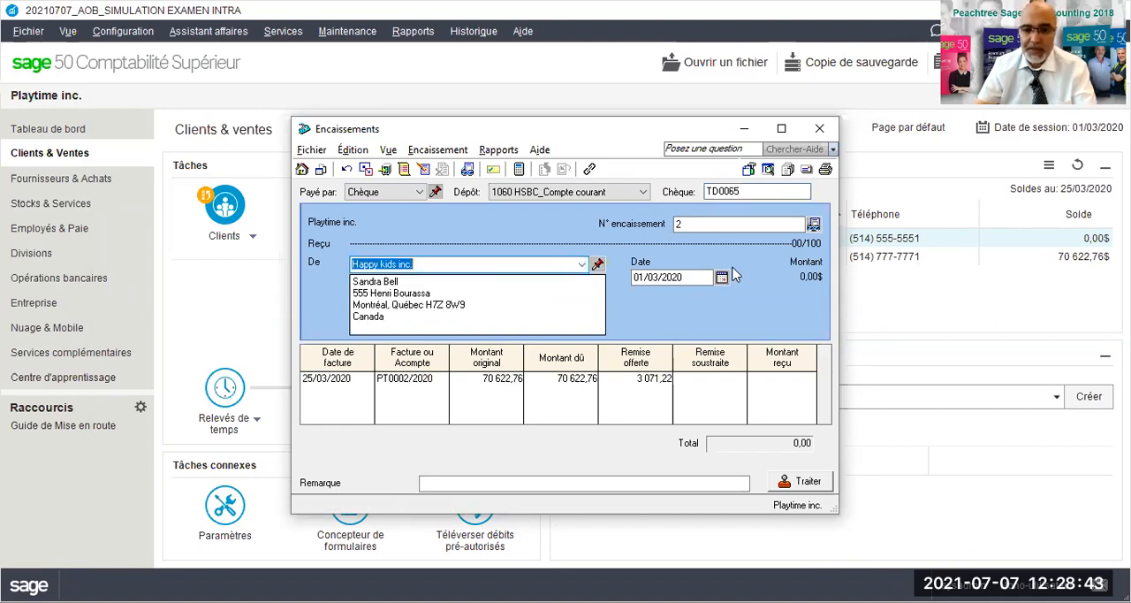
- Date the receipt 30/03/2020 and apply the 3 071,22 discount and 67 551,54 received to invoice PT0002/2020
left_click(721, 279)
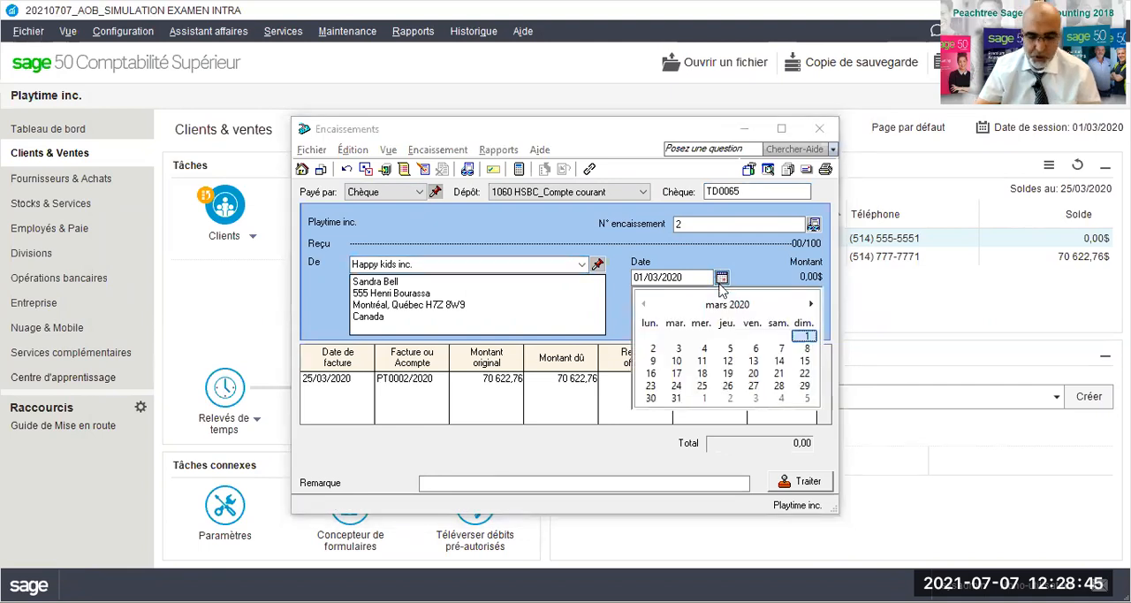
left_click(650, 400)
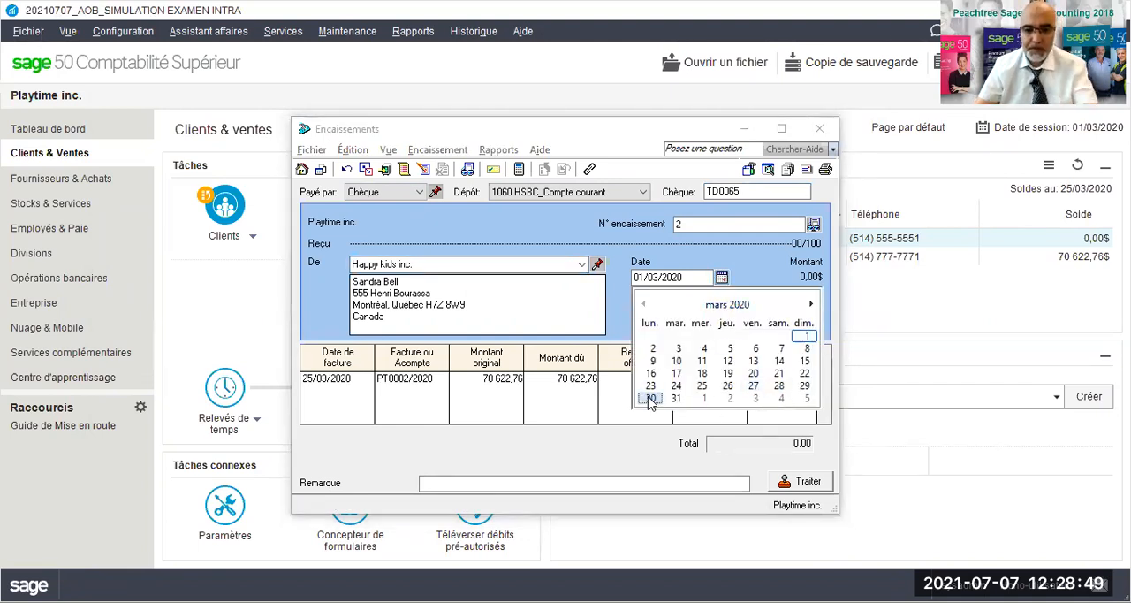
key("Tab")
key("Tab")
key("Tab")
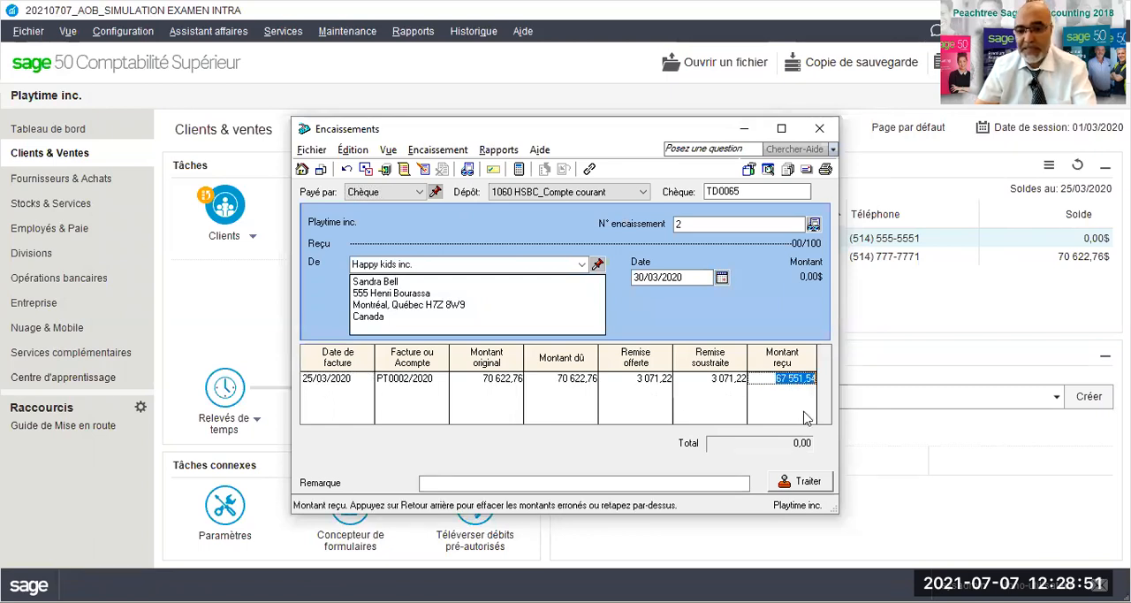
key("Tab")
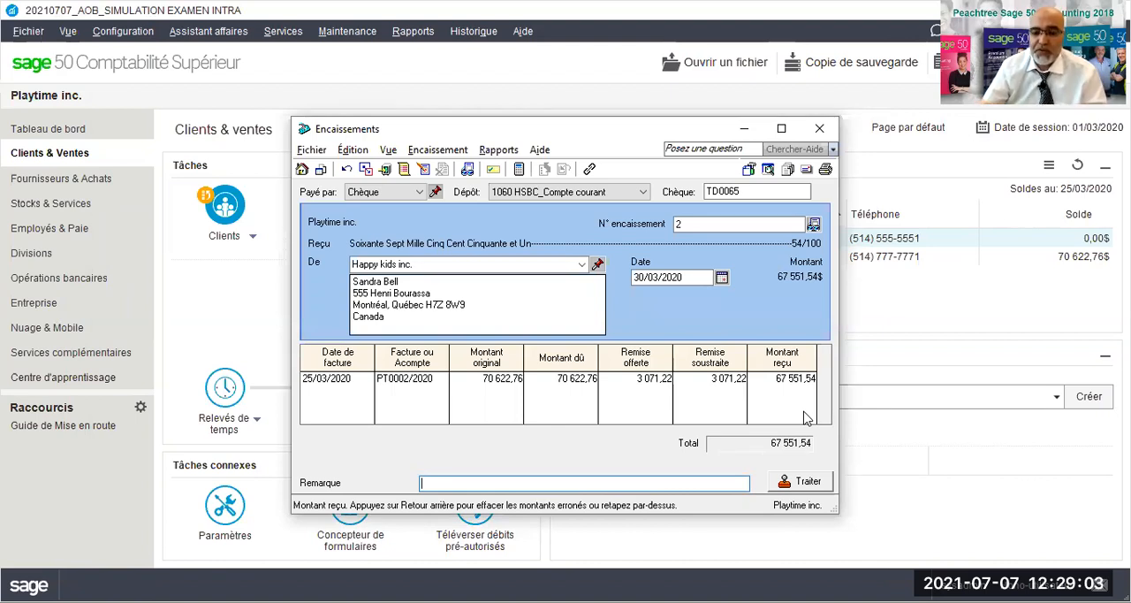
- Review the journal entry details of the Happy kids inc. receipt
left_click(495, 152)
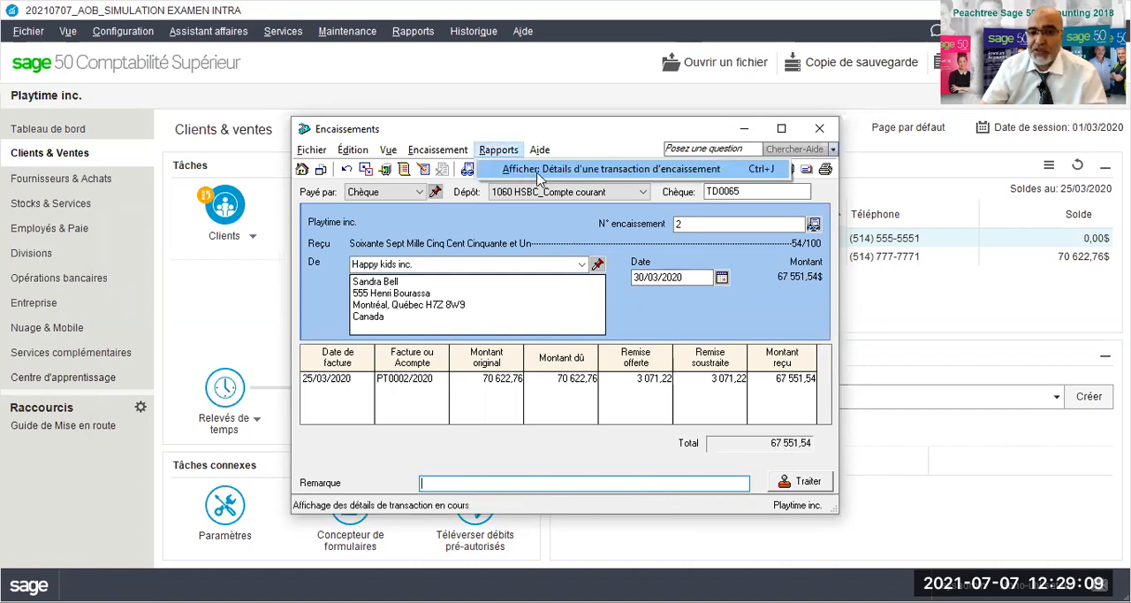
left_click(547, 176)
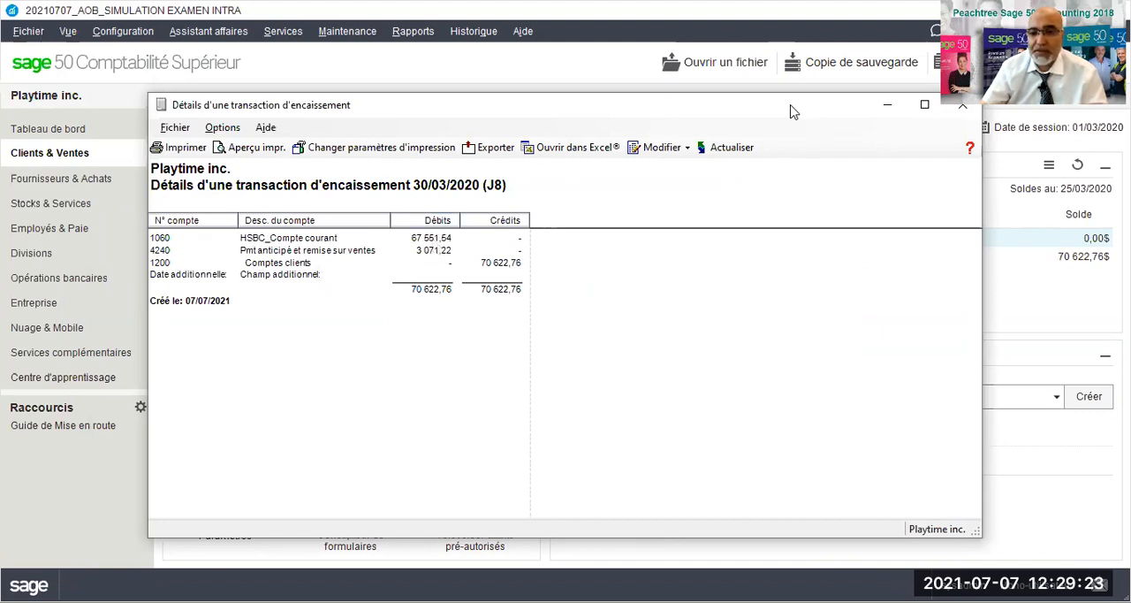
left_click(873, 106)
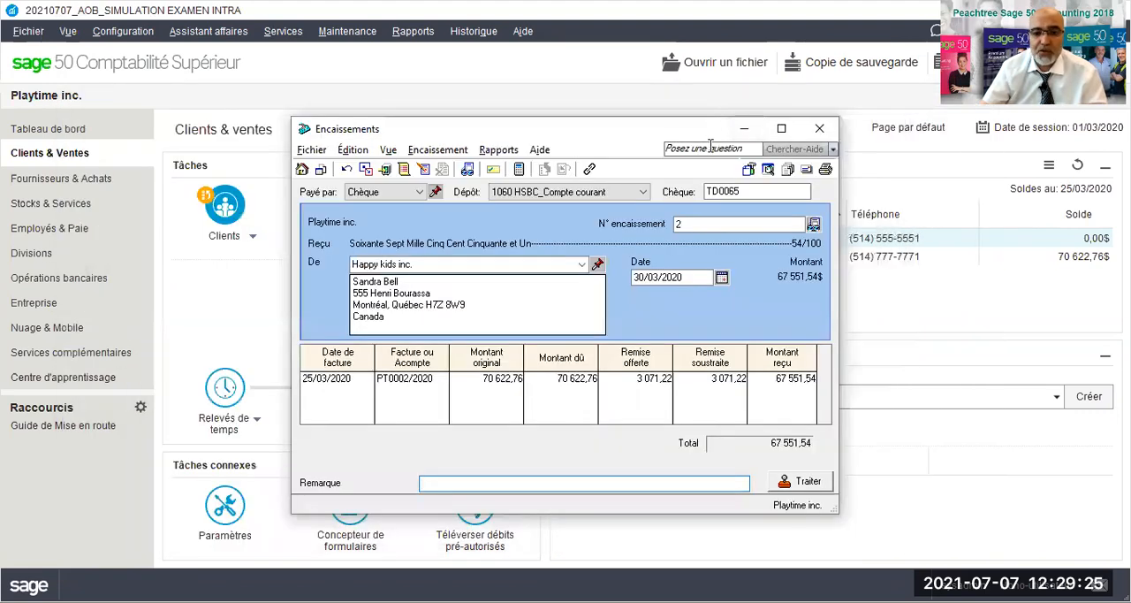
- Process the Happy kids inc. receipt, accepting its date beyond the session date, and close the receipts window
left_click(808, 482)
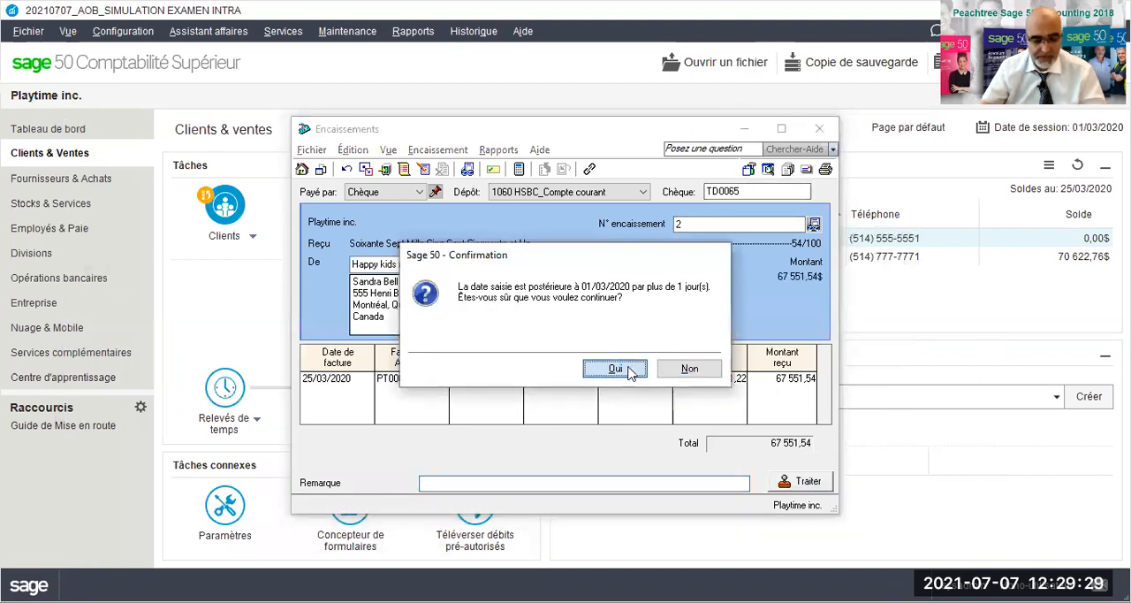
left_click(614, 368)
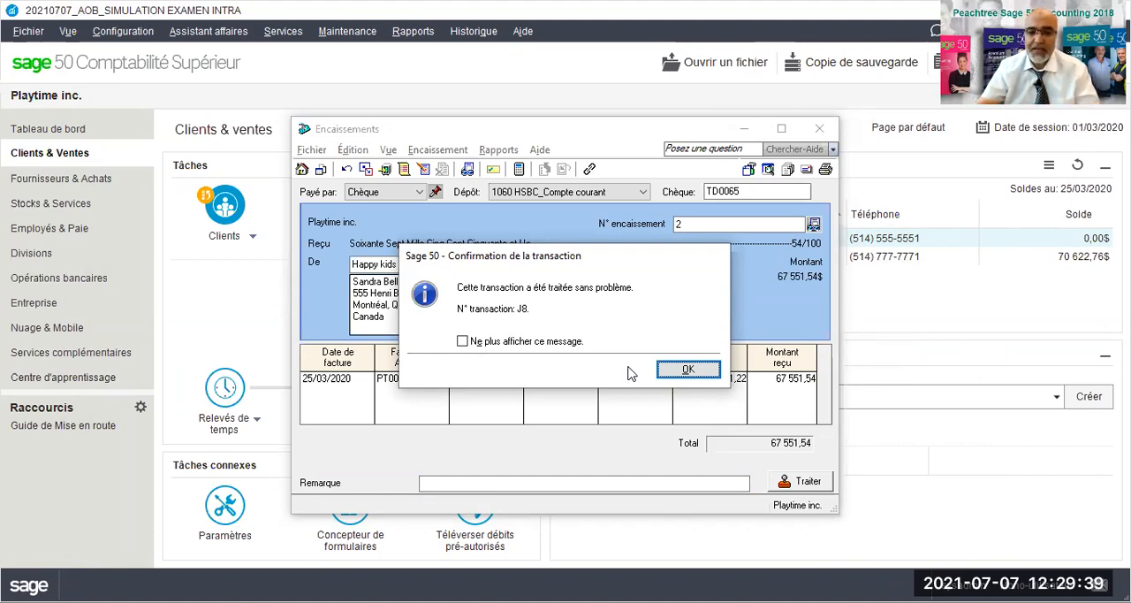
left_click(688, 371)
left_click(817, 128)
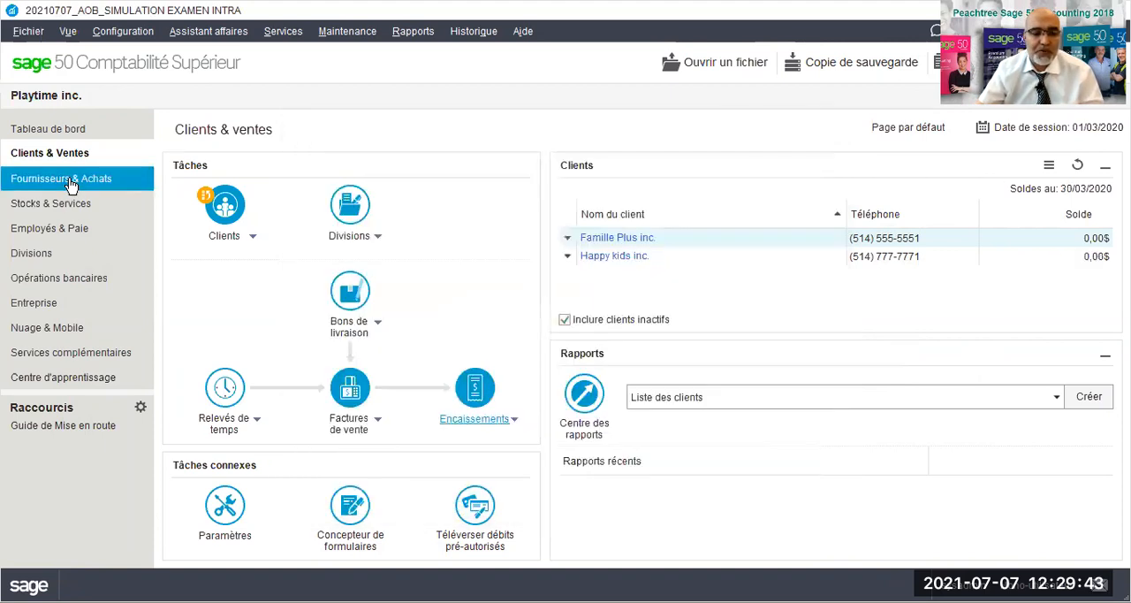
- Create a purchase invoice payment to supplier Happpy Famili inc. with cheque number ES085
left_click(71, 183)
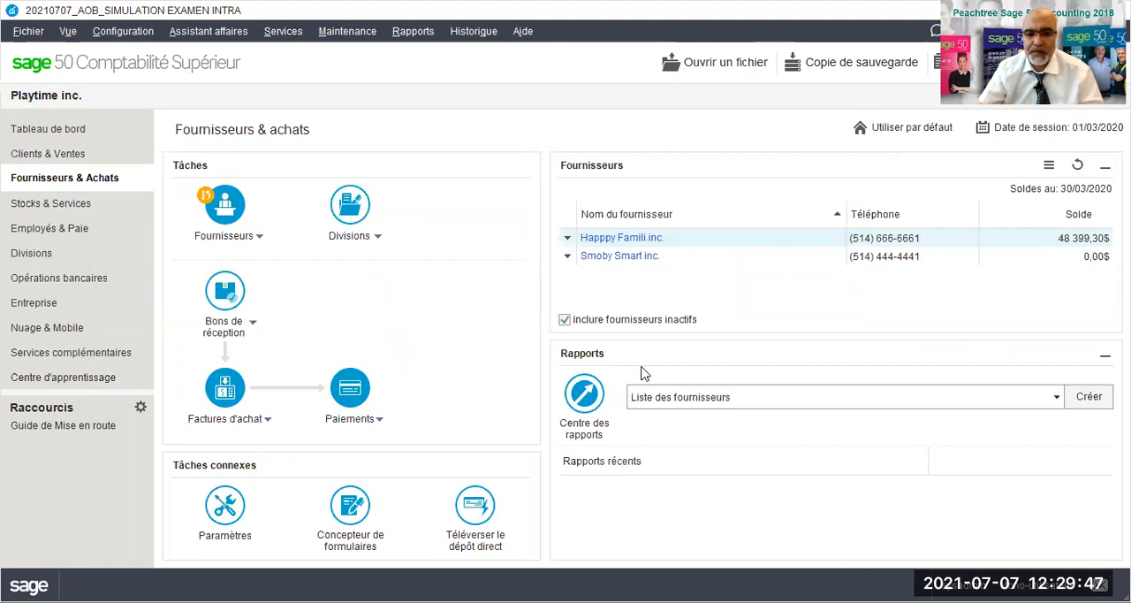
left_click(381, 421)
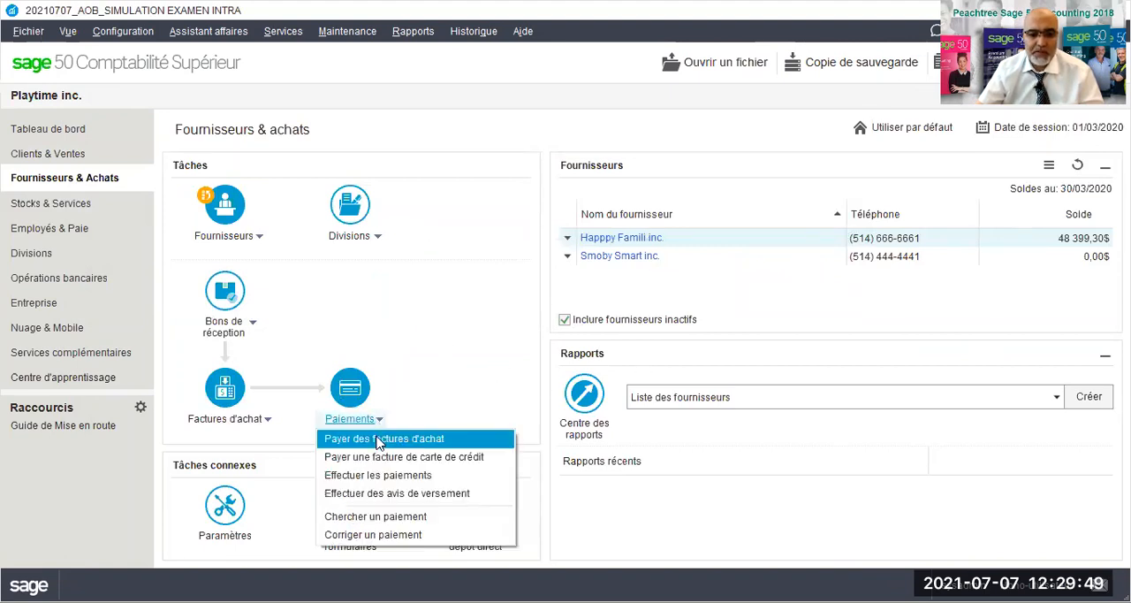
left_click(379, 439)
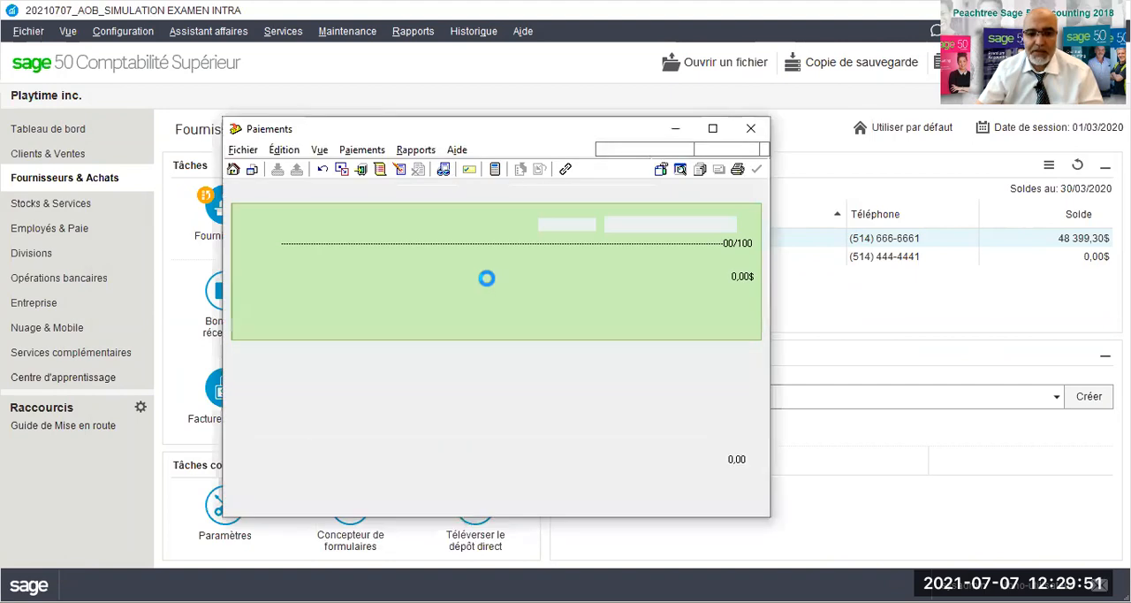
left_click(511, 265)
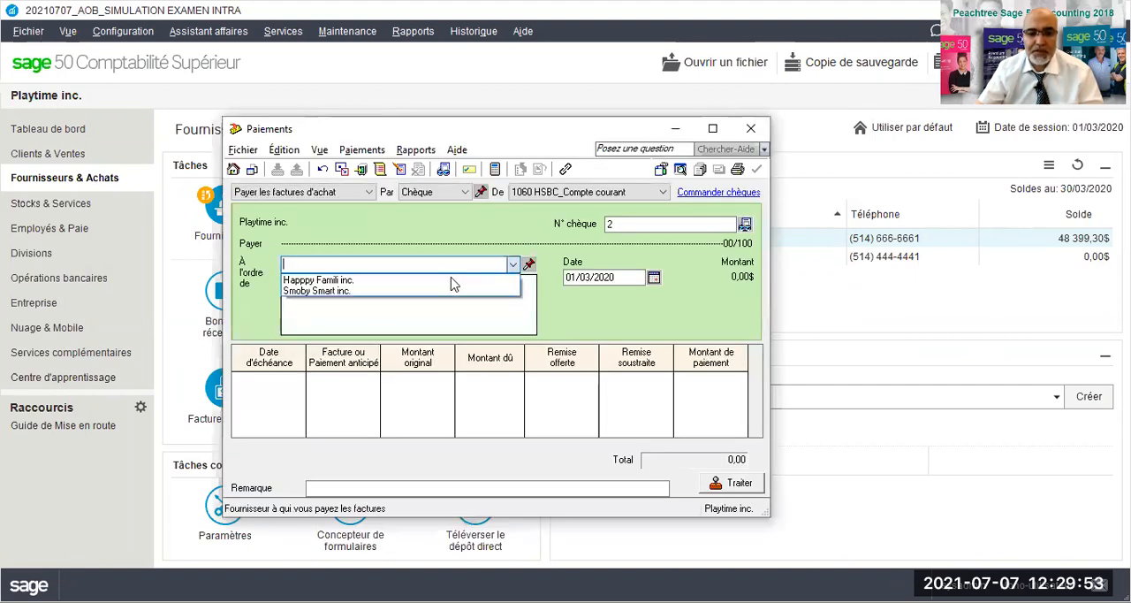
left_click(350, 280)
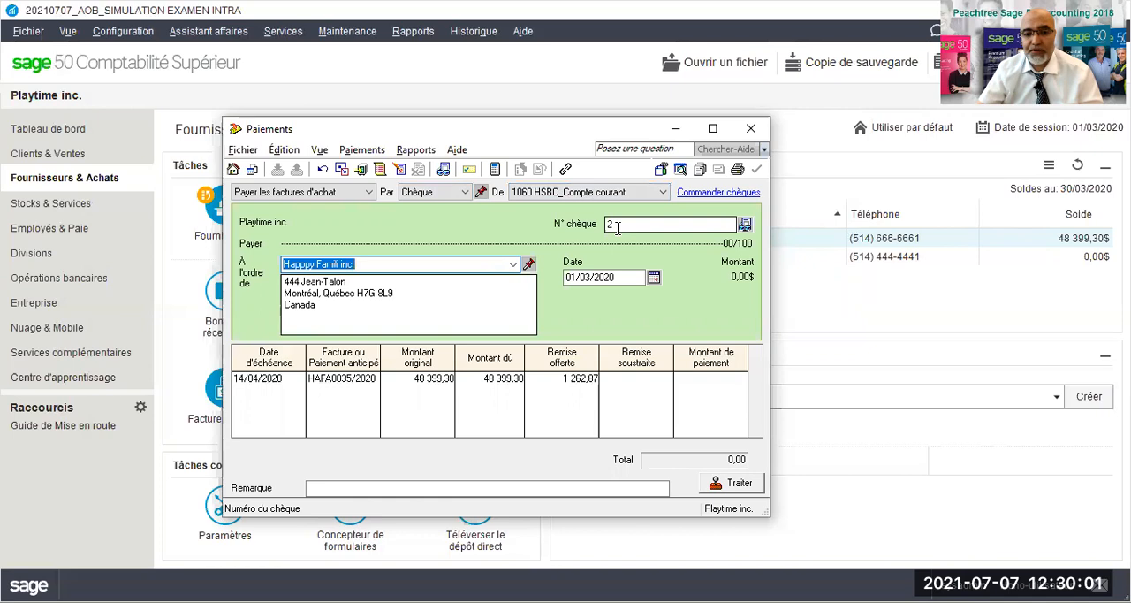
left_click(616, 226)
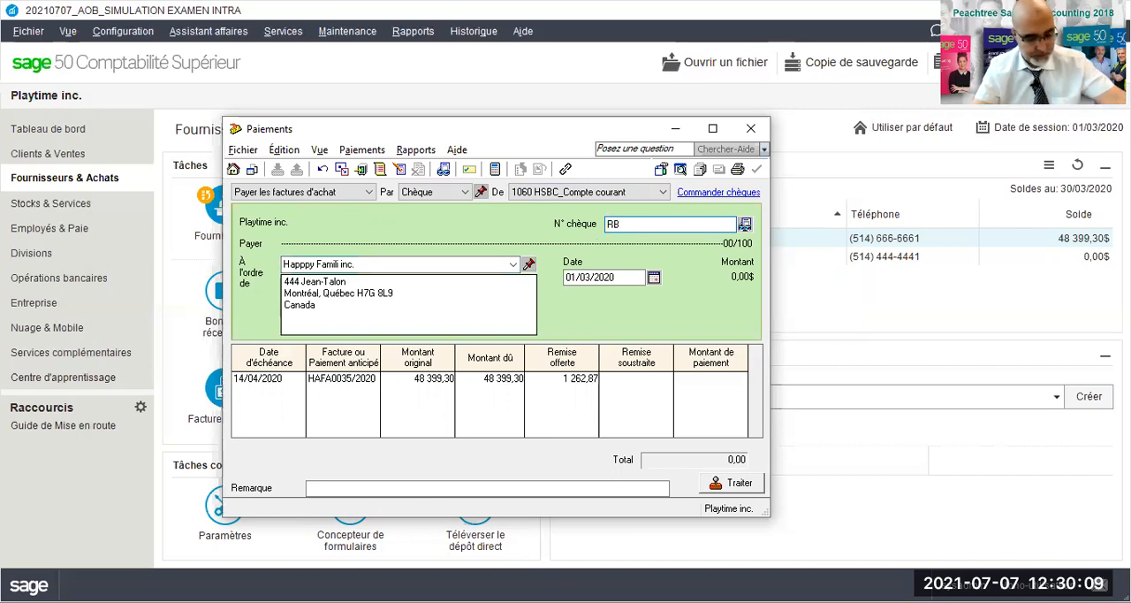
key("BackSpace")
type("ES085")
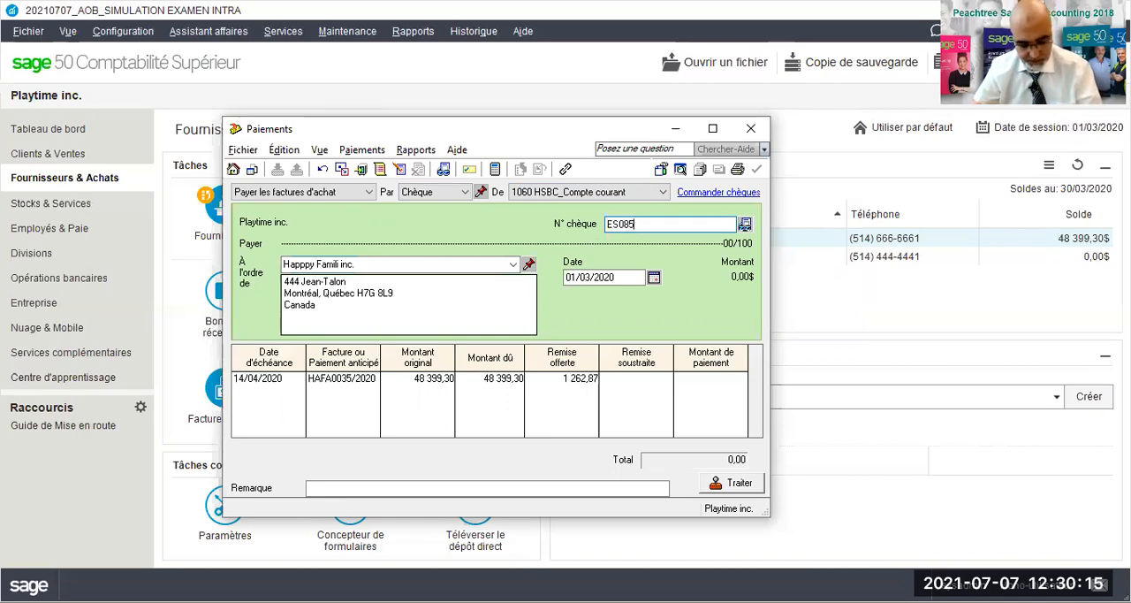
- Date the supplier payment 31/03/2020 and apply 48 399,30 to invoice HAFA0035/2020 without a discount
left_click(653, 279)
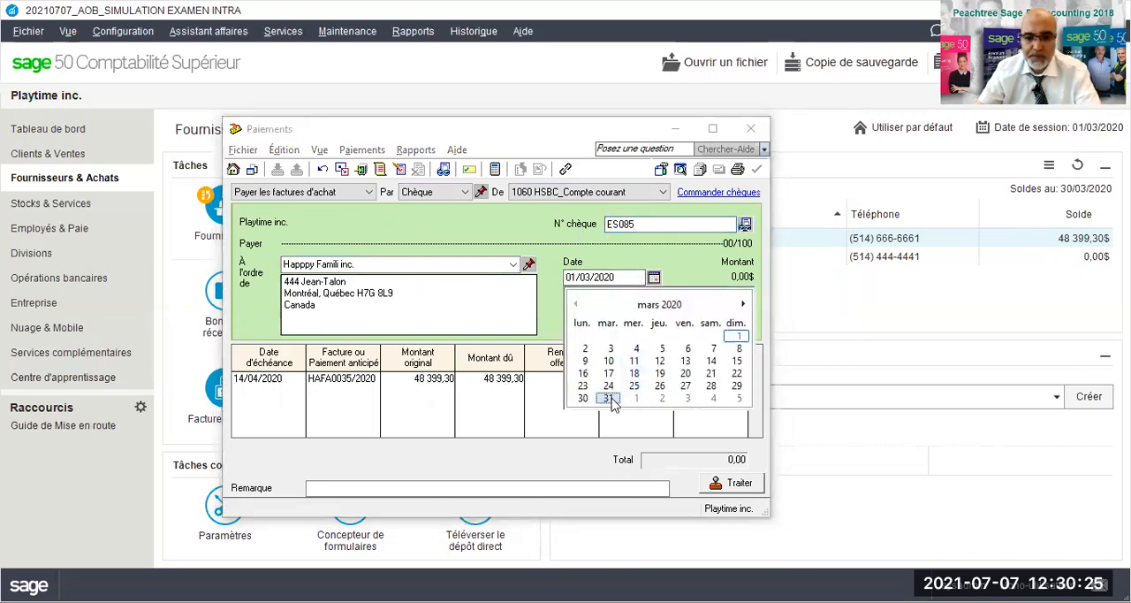
left_click(610, 399)
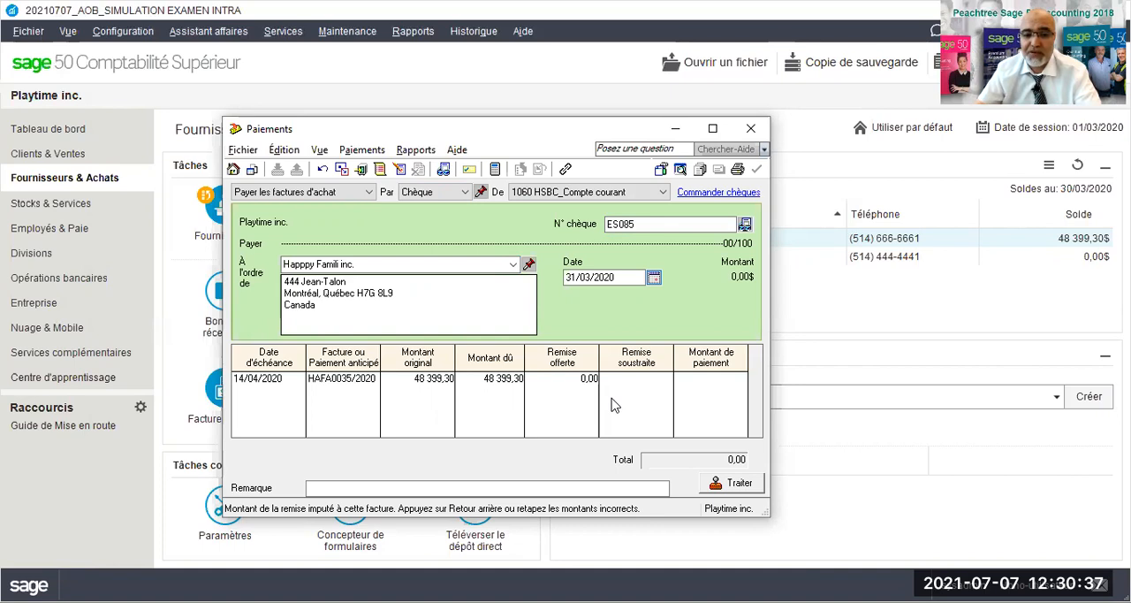
key("Tab")
key("Tab")
key("Tab")
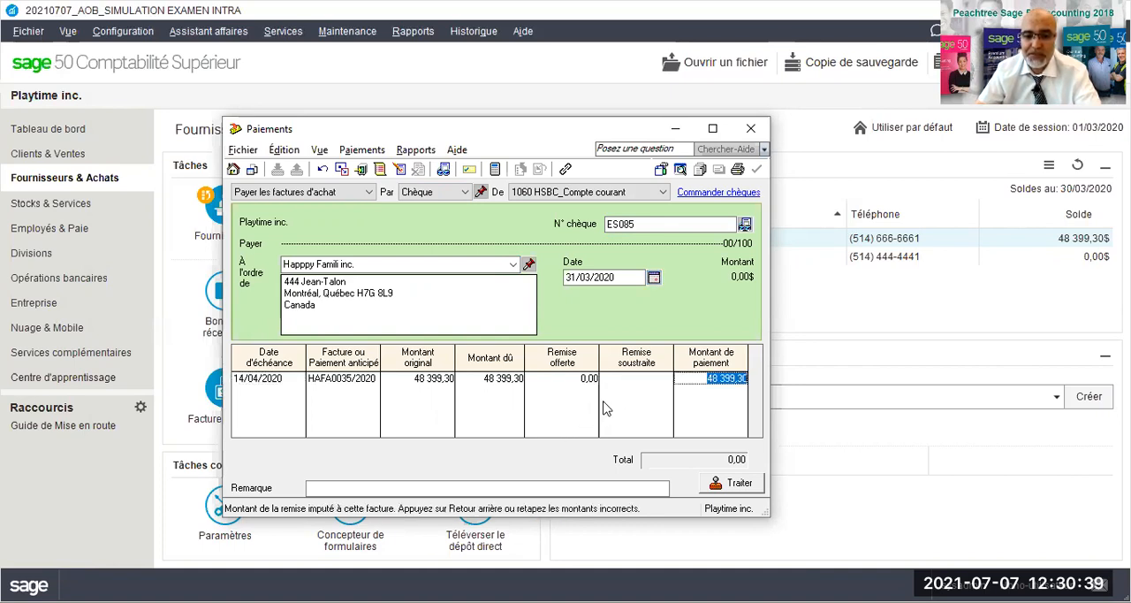
key("Tab")
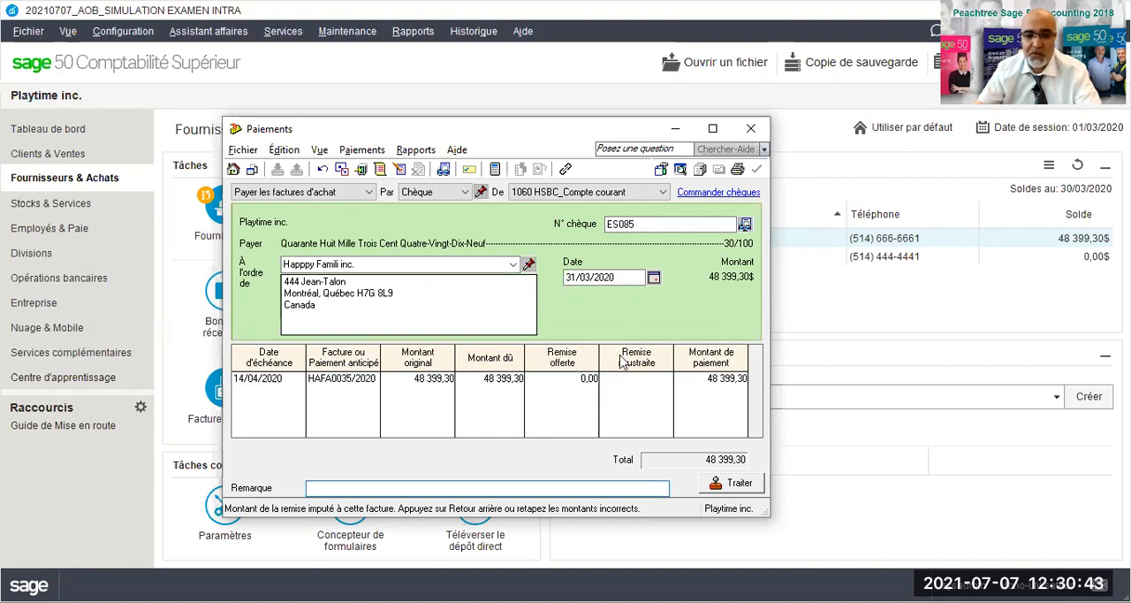
- Review the journal entry details of the Happpy Famili inc. payment and close the report
left_click(415, 150)
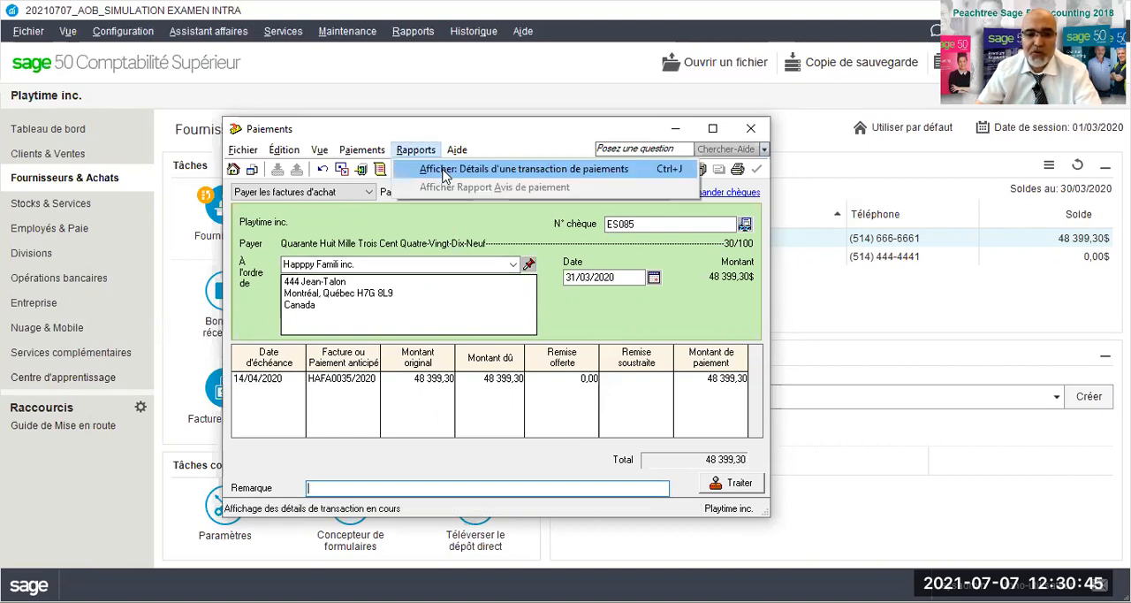
left_click(445, 174)
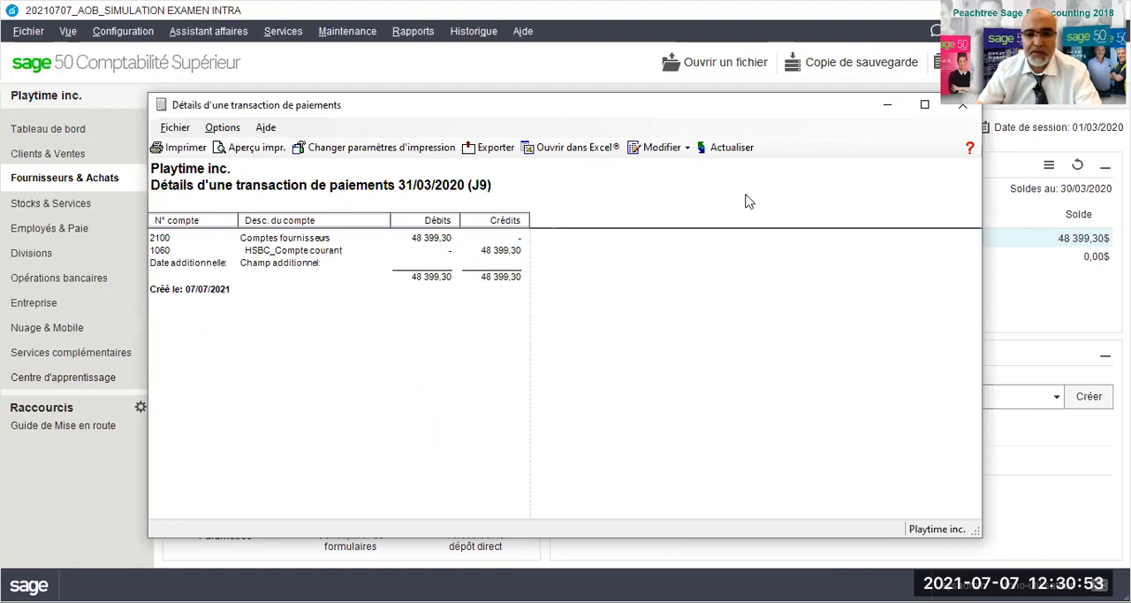
left_click_drag(855, 115, 719, 106)
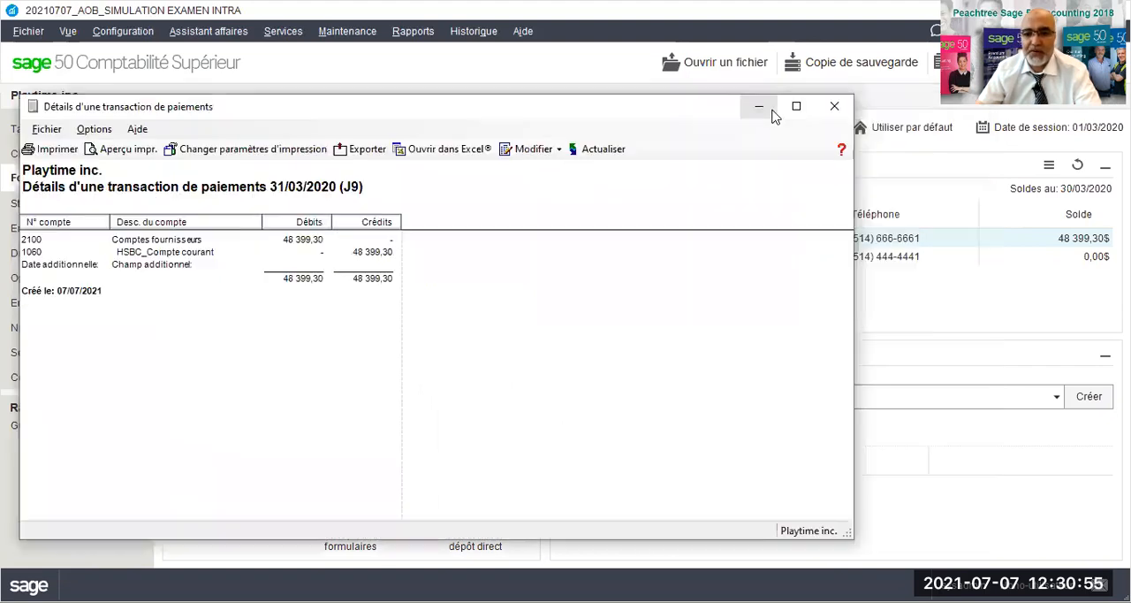
left_click(832, 108)
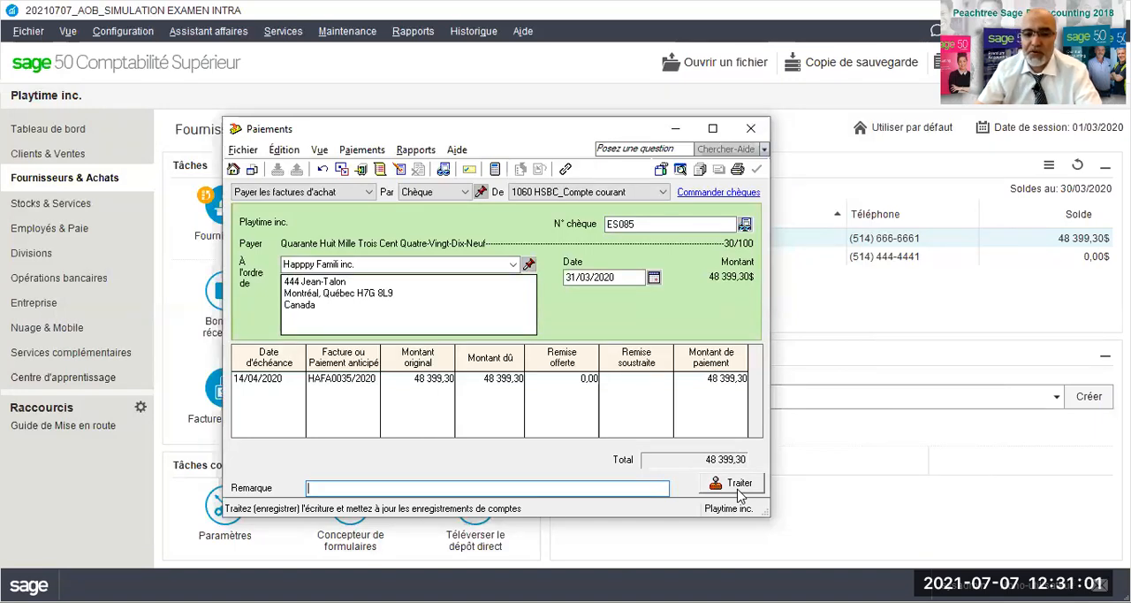
- Process the Happpy Famili inc. payment, accepting its date beyond the session date, and close the payments window
left_click(737, 482)
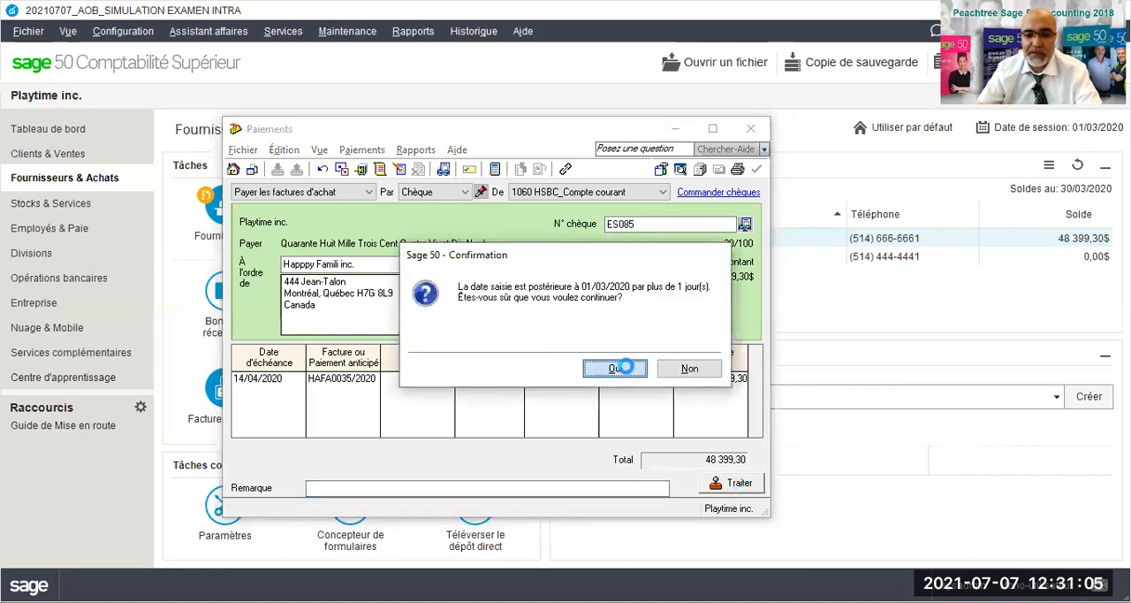
left_click(629, 372)
left_click(622, 373)
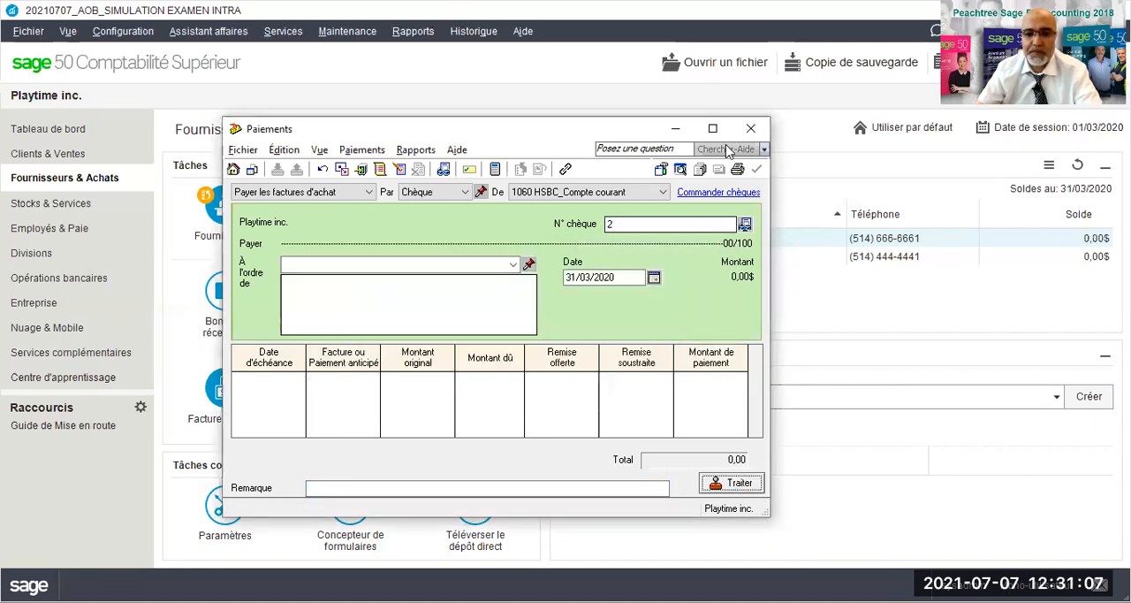
left_click(749, 132)
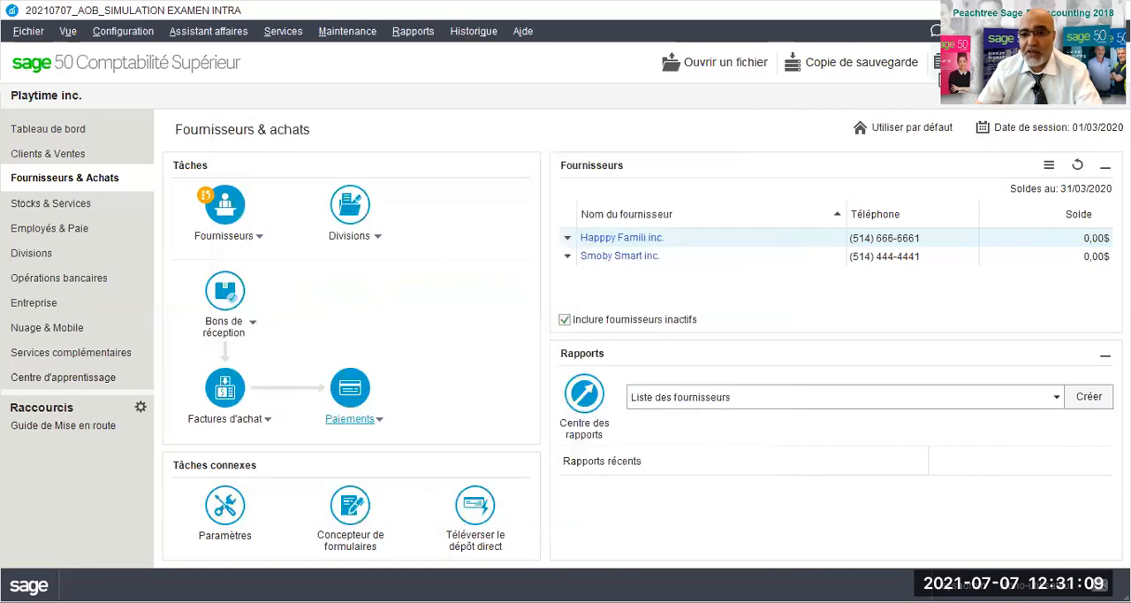